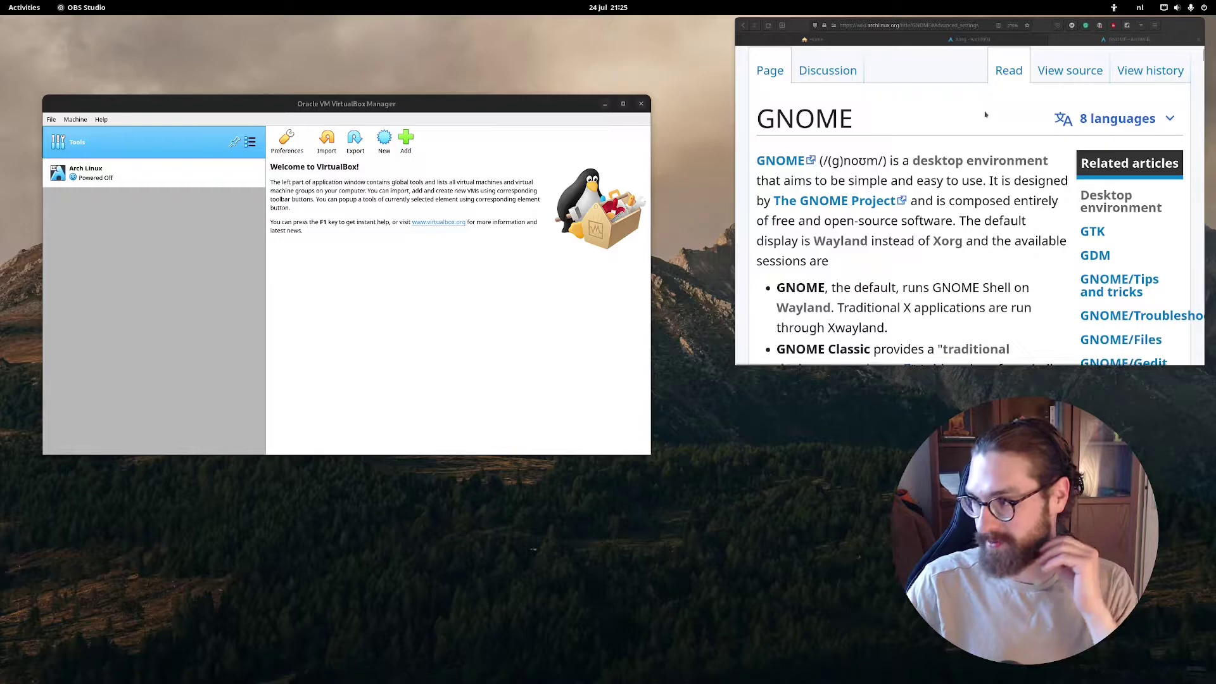
Select the Arch Linux VM in the machine list and start it
scroll(982, 149, down, 3)
scroll(983, 149, up, 6)
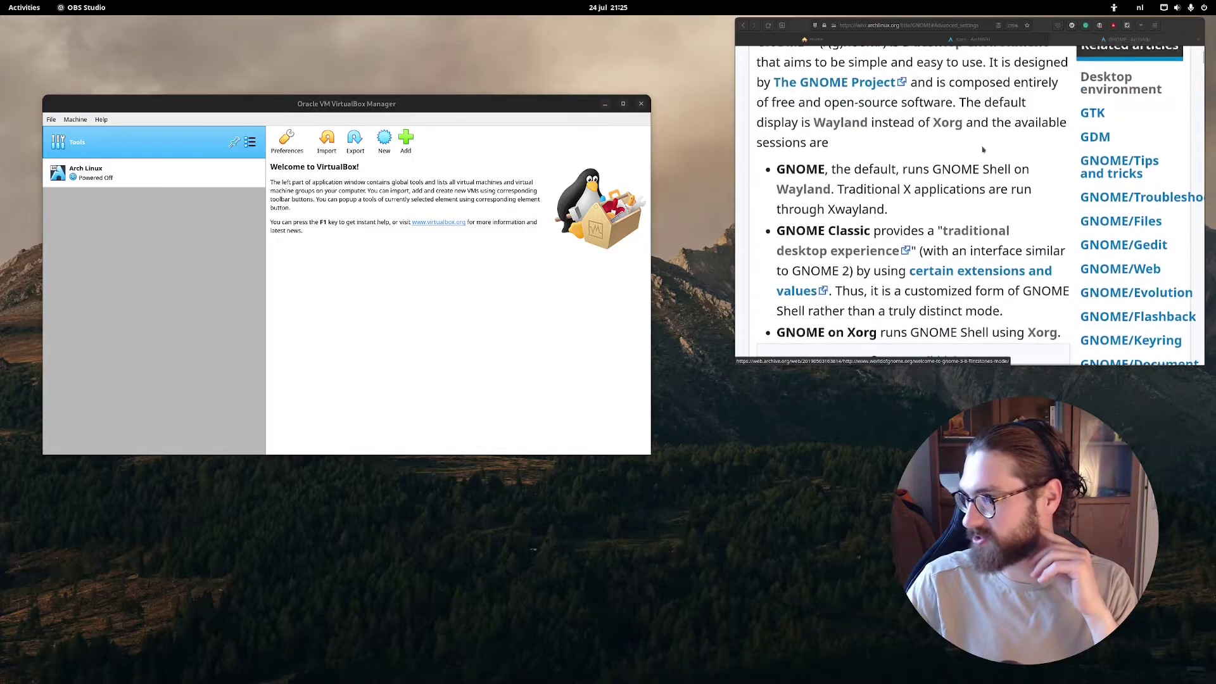
scroll(959, 147, down, 4)
scroll(960, 147, up, 4)
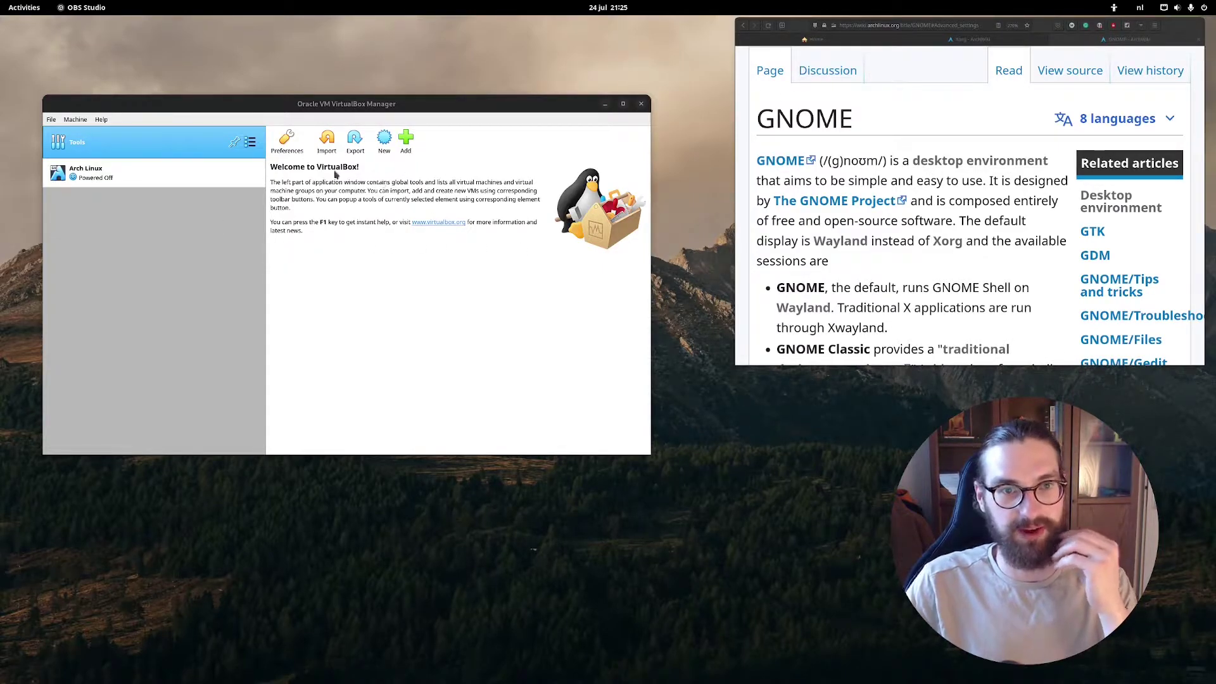
click(88, 173)
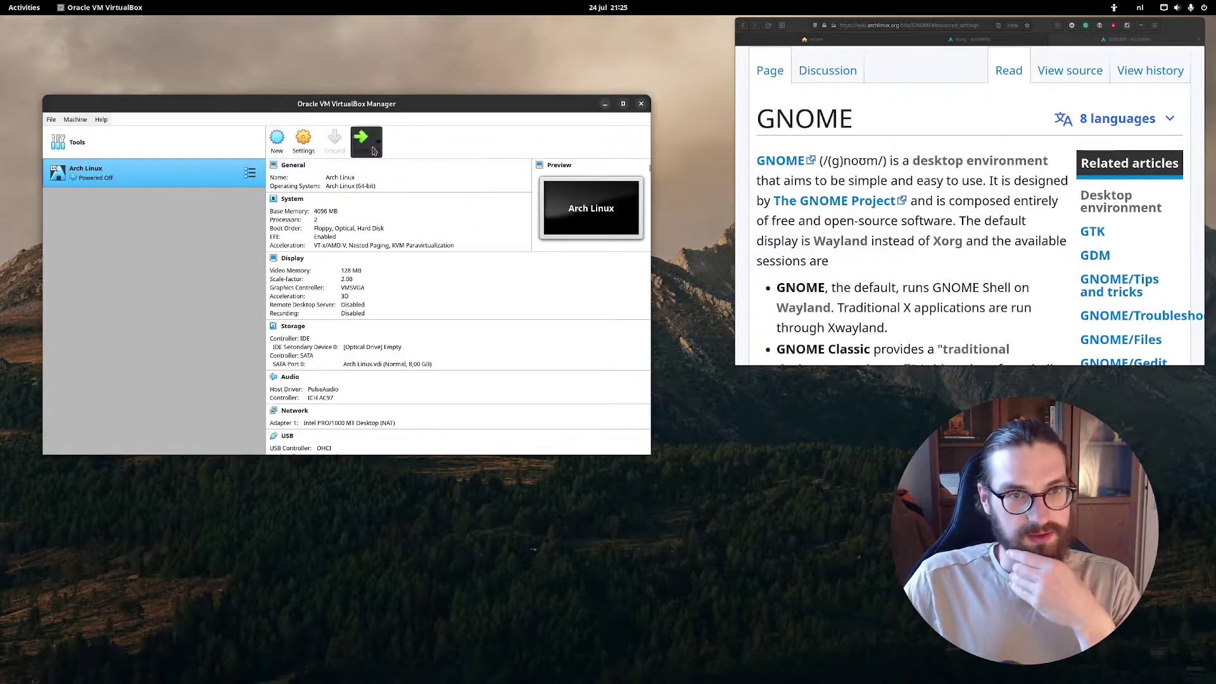
click(362, 139)
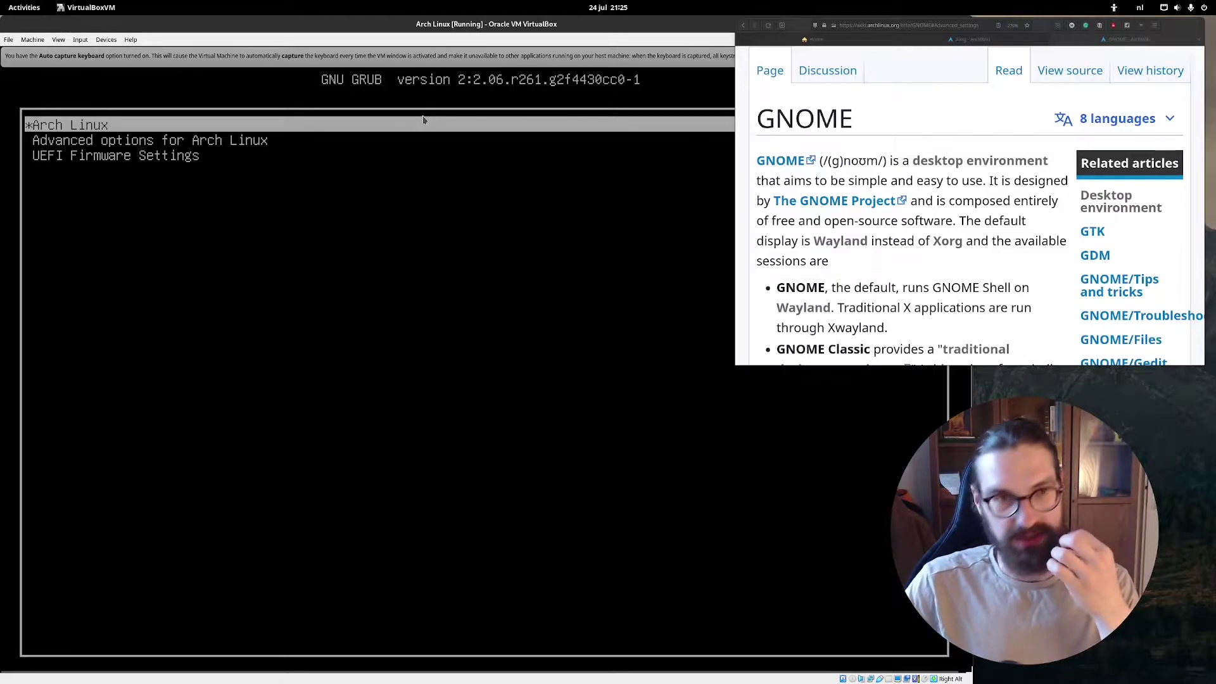
Boot the default Arch Linux GRUB entry and log in as root
key(Return)
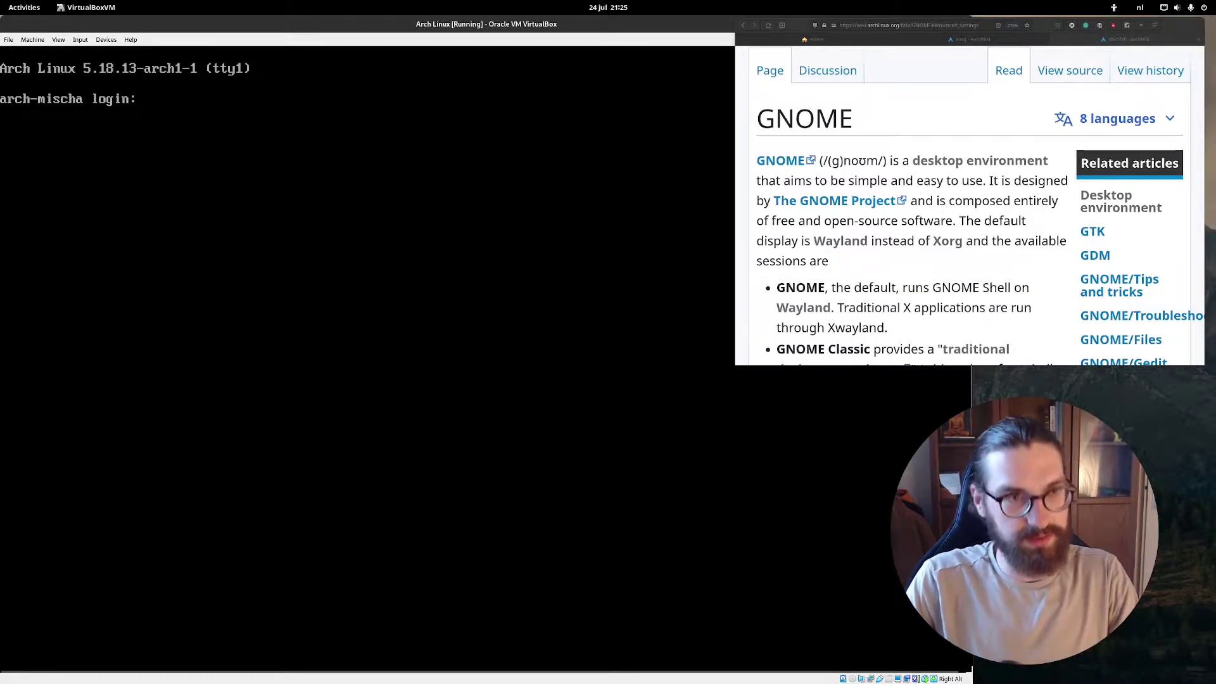
text(root)
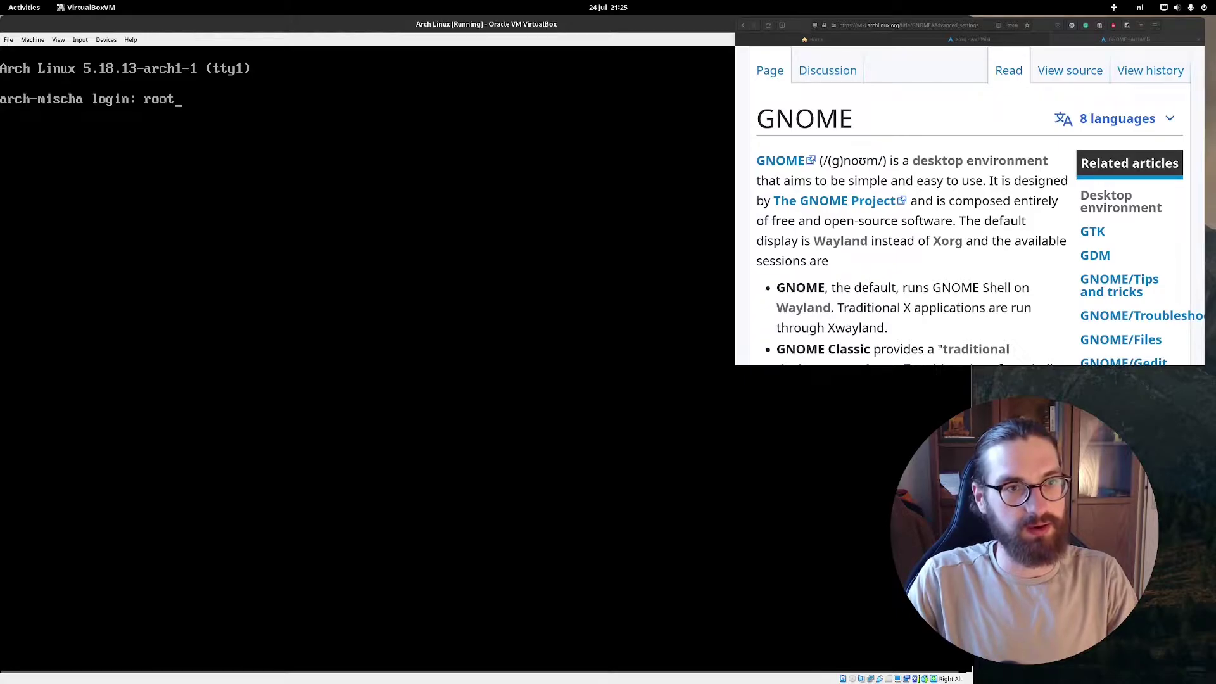
key(Return)
key(Return)
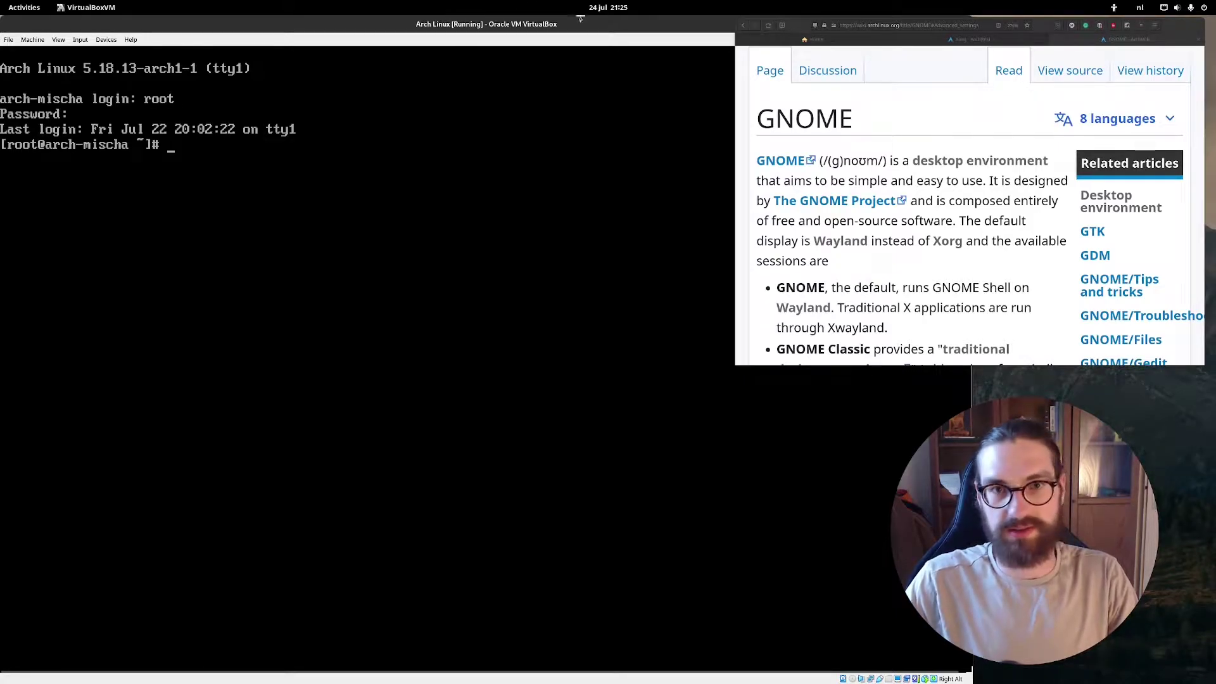
Nudge the VM window right and run 'man useradd', which reports command not found
mouse_move(589, 29)
mouse_down()
mouse_move(663, 29)
mouse_move(605, 29)
mouse_up()
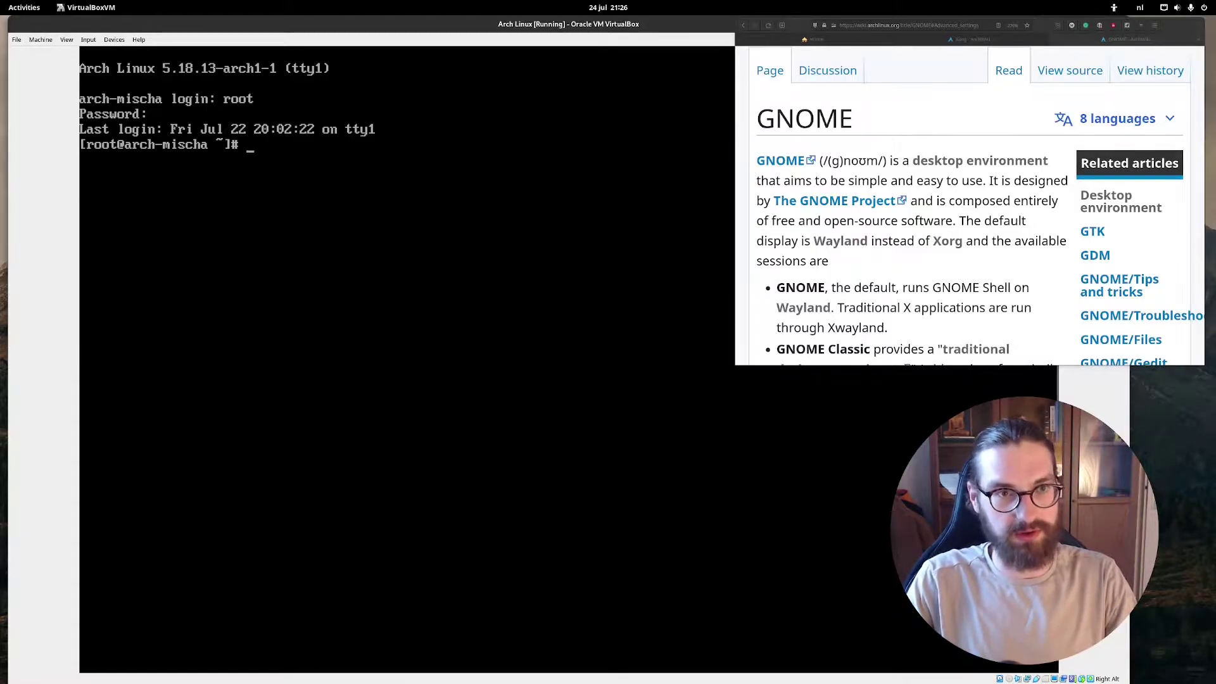
text(useradd)
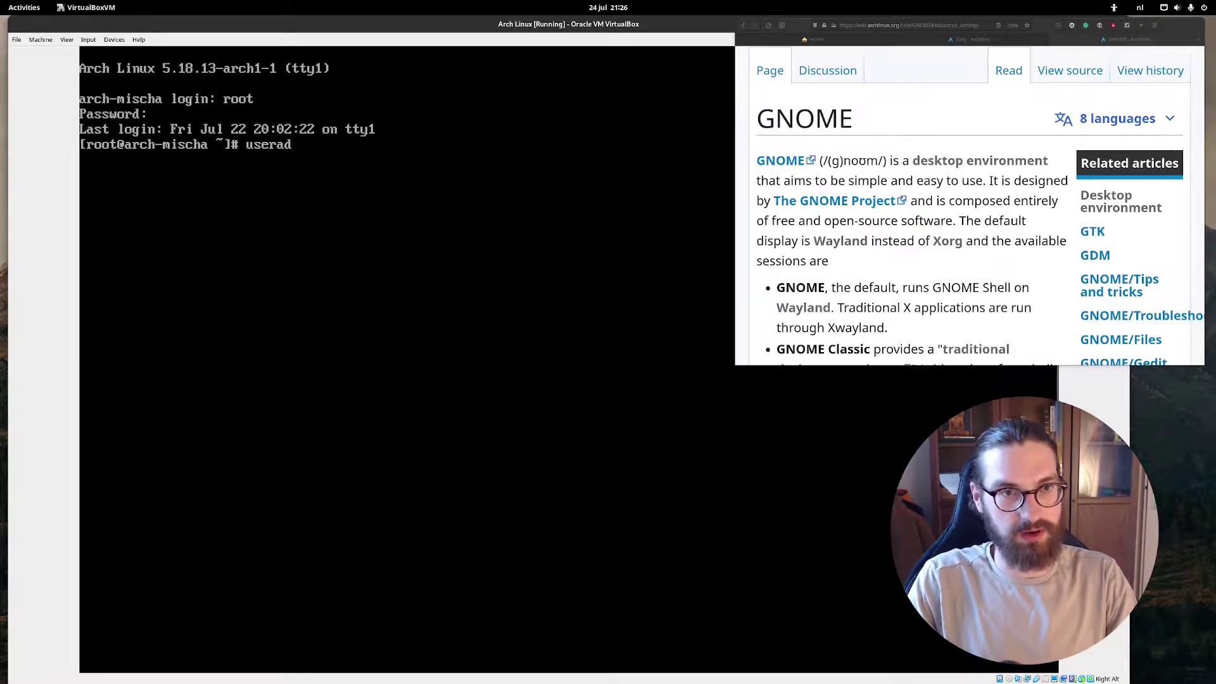
key(BackSpace)
key(BackSpace)
key(BackSpace)
key(BackSpace)
key(BackSpace)
key(BackSpace)
key(BackSpace)
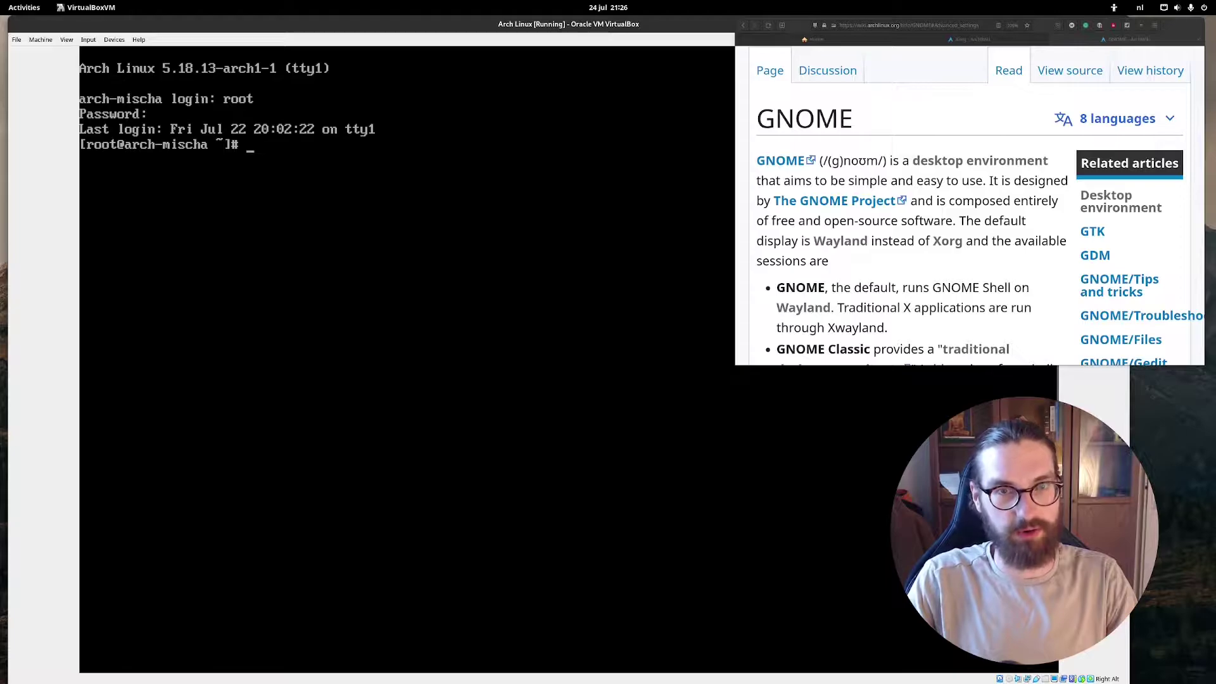
text(man)
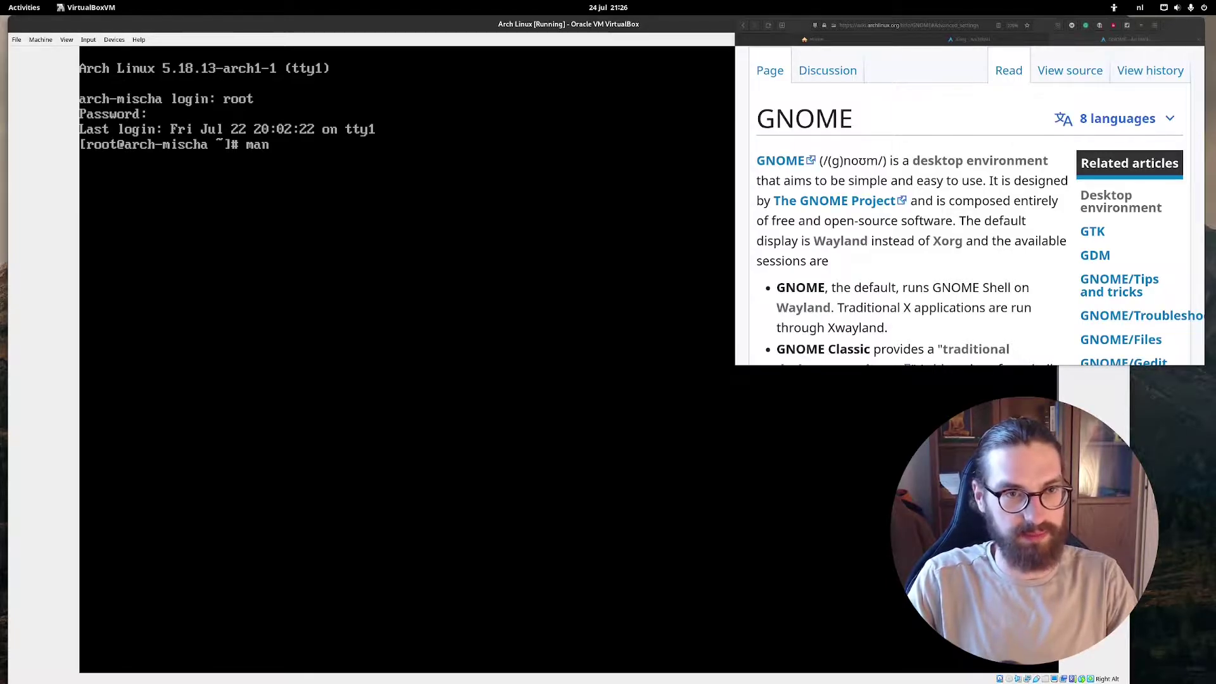
text( ss)
key(BackSpace)
key(BackSpace)
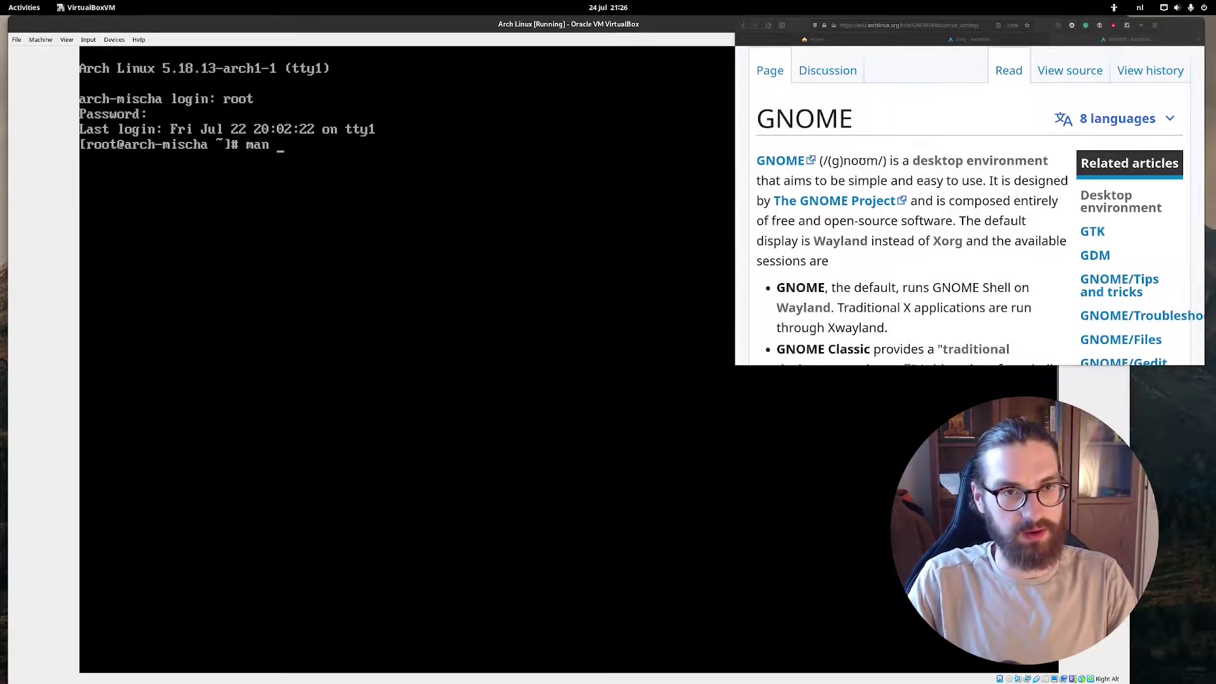
text(useradd)
key(Return)
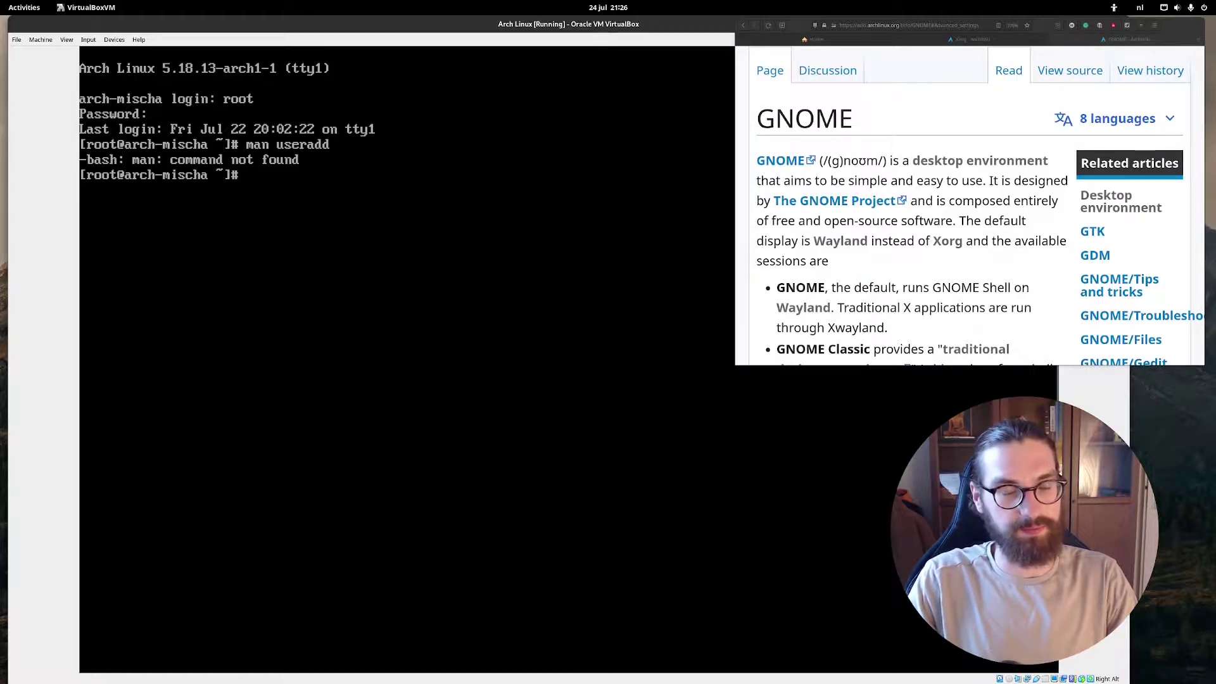
text(sud)
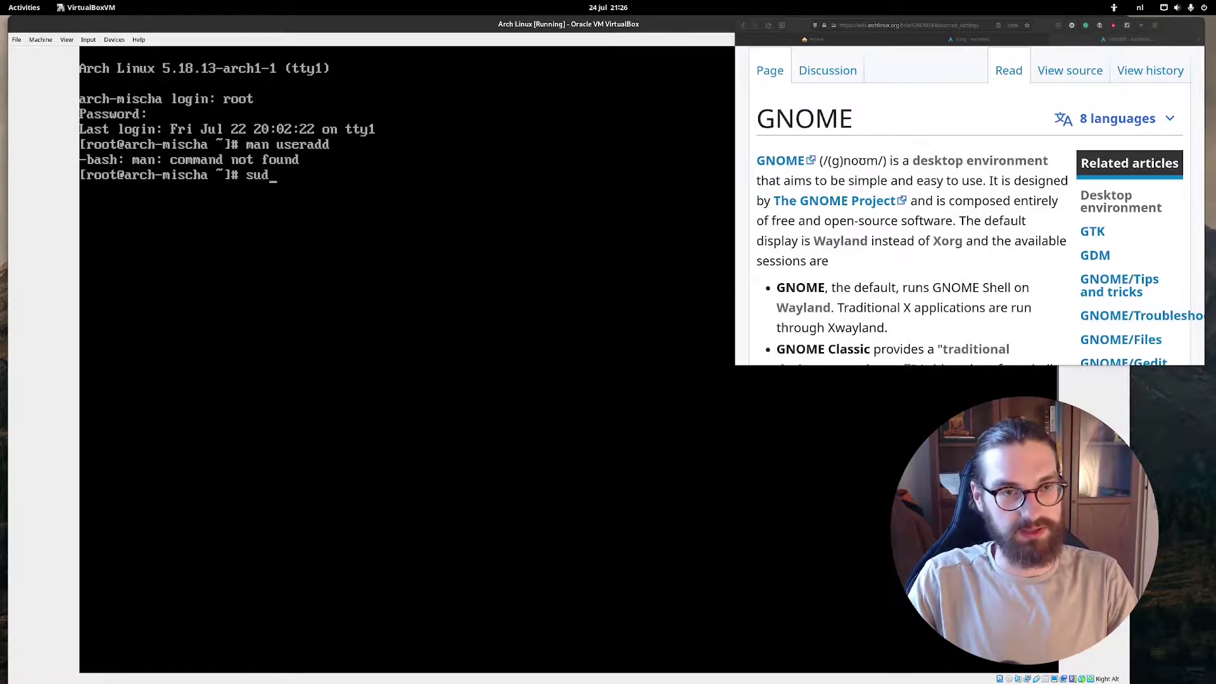
key(BackSpace)
key(BackSpace)
key(BackSpace)
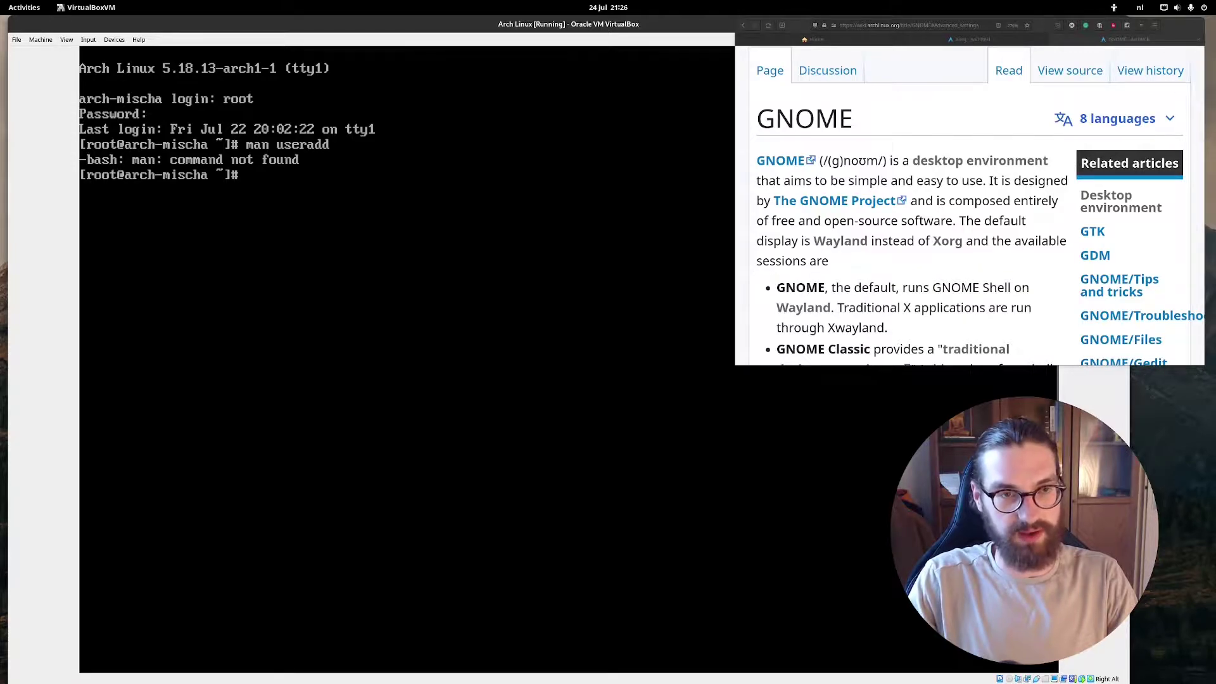
Run 'pacman -Syu' and confirm with y to upgrade all packages, including linux 5.18.14
text(s)
key(BackSpace)
text(pacman -)
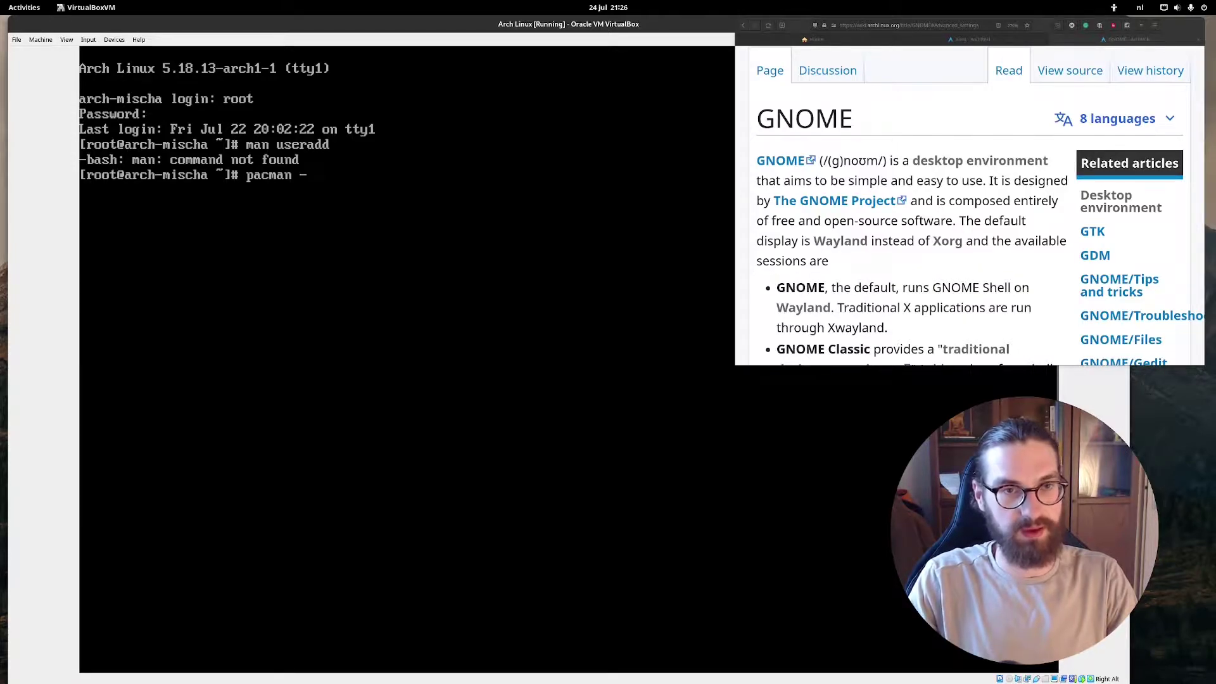
text(Syu)
key(Return)
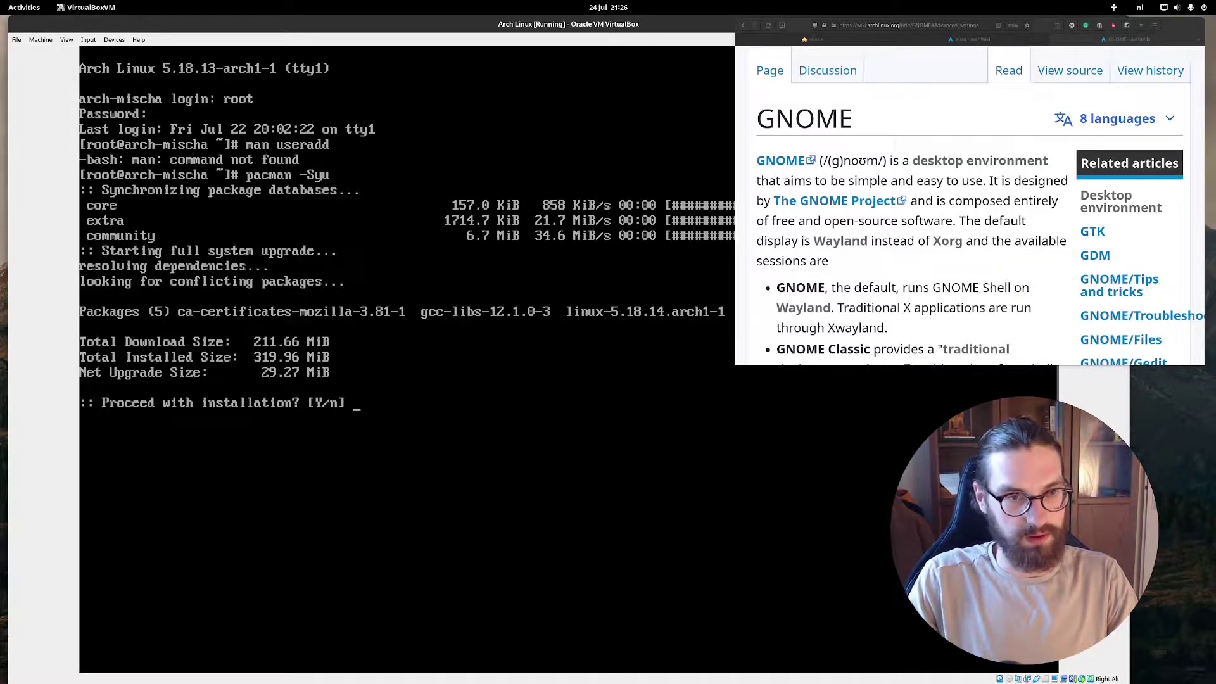
text(y)
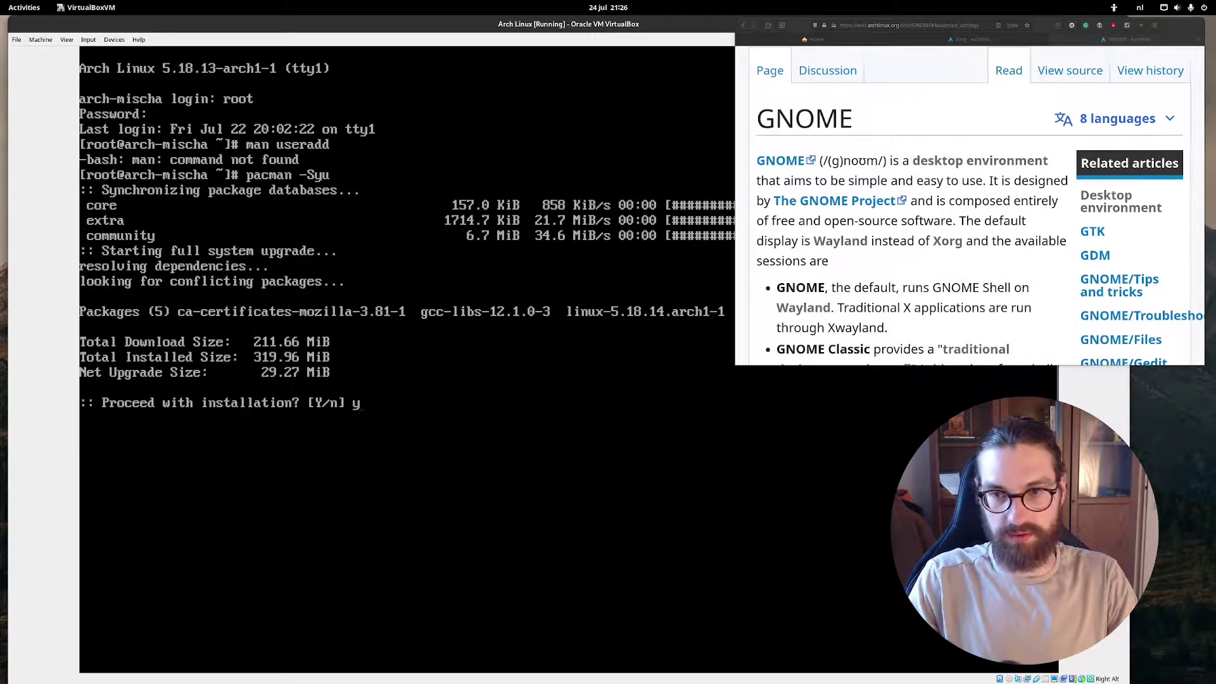
key(Return)
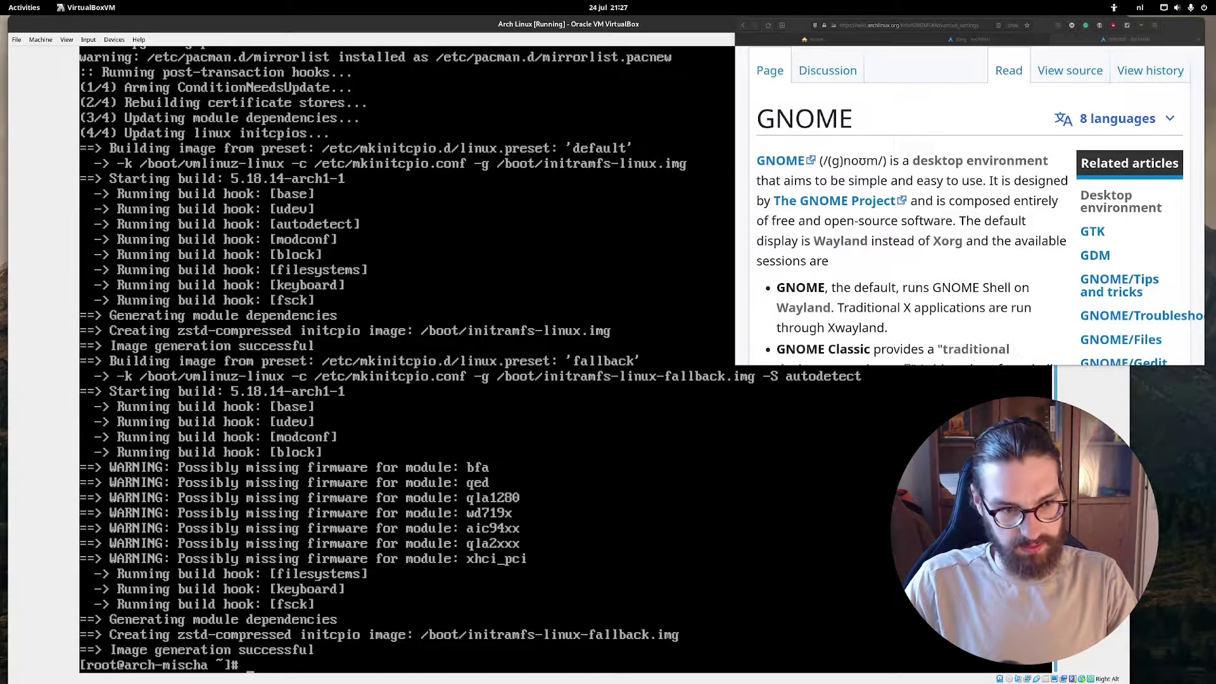
key(shift+Page_Up)
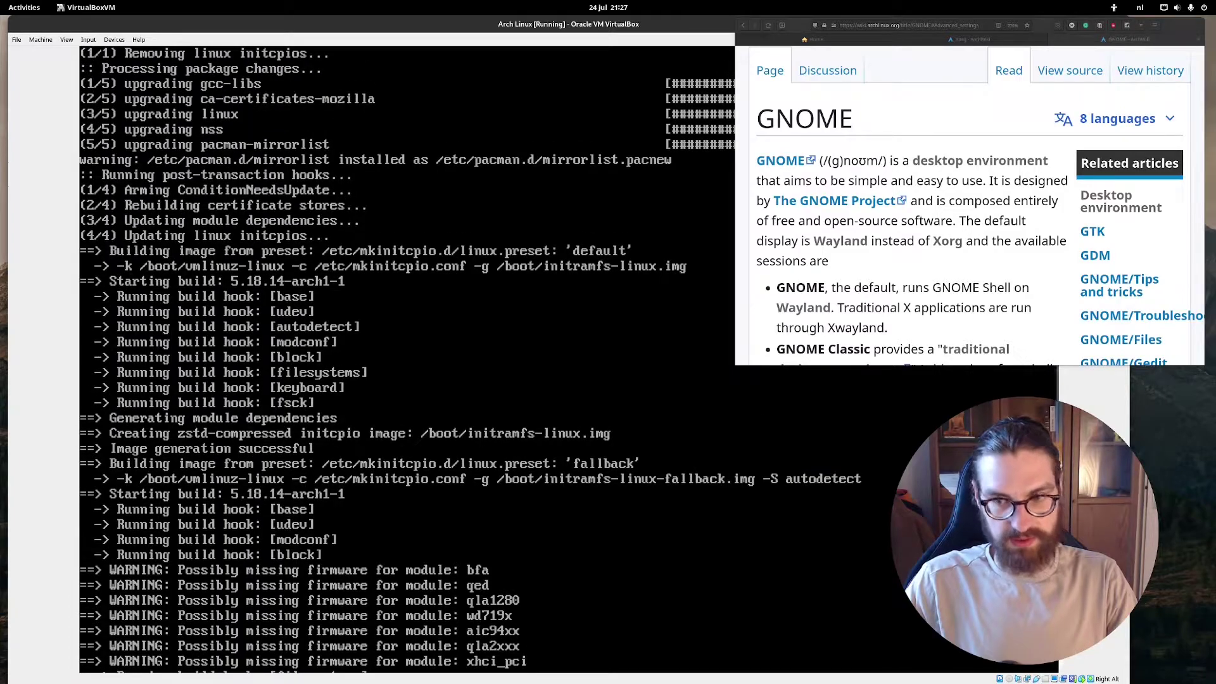
Clear the console and check the wiki page's search box before returning to the VM
key(ctrl+l)
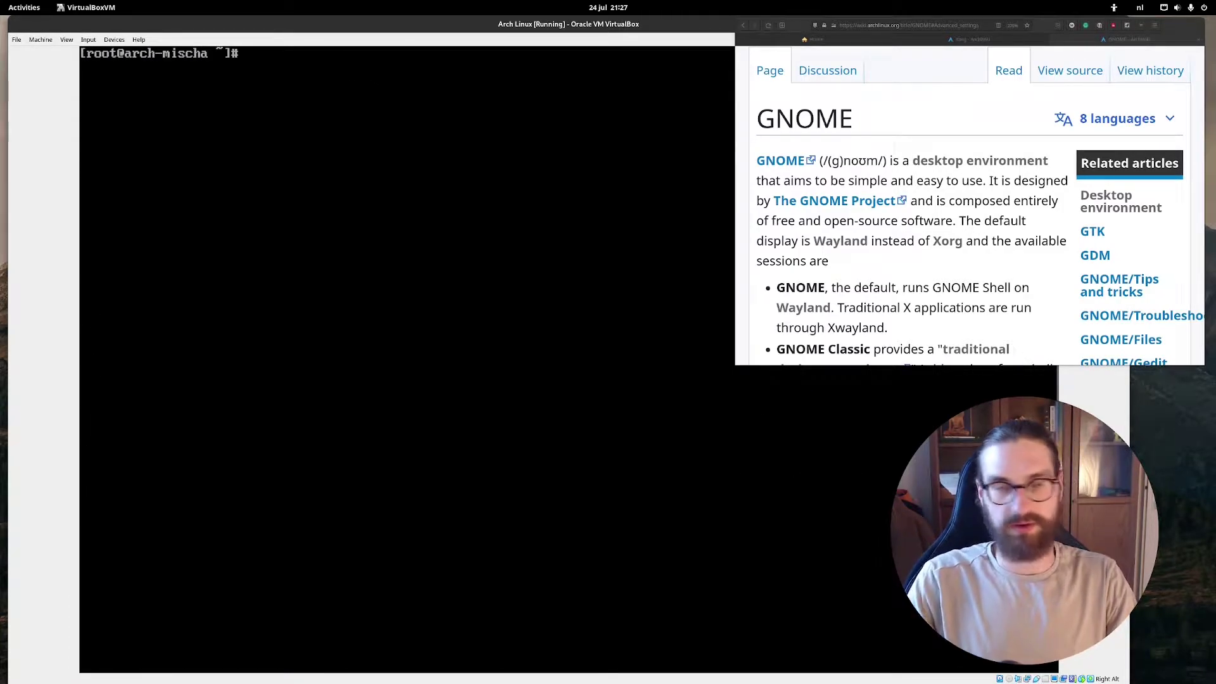
click(912, 95)
scroll(913, 95, up, 2)
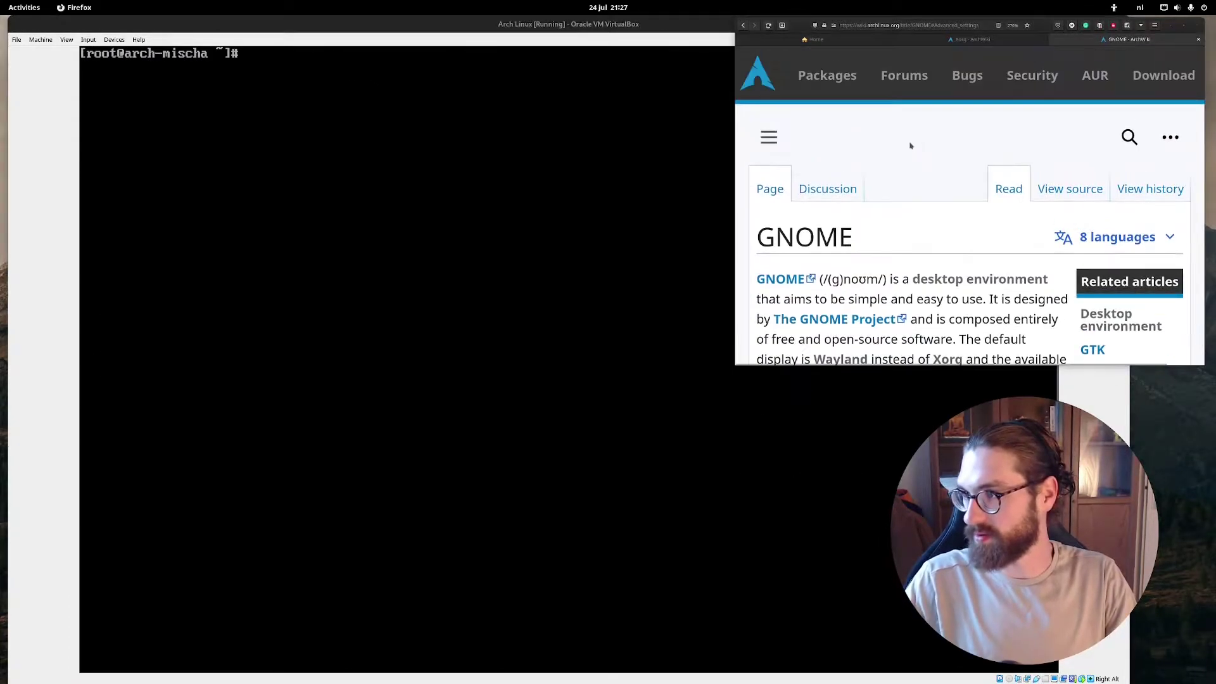
click(1121, 139)
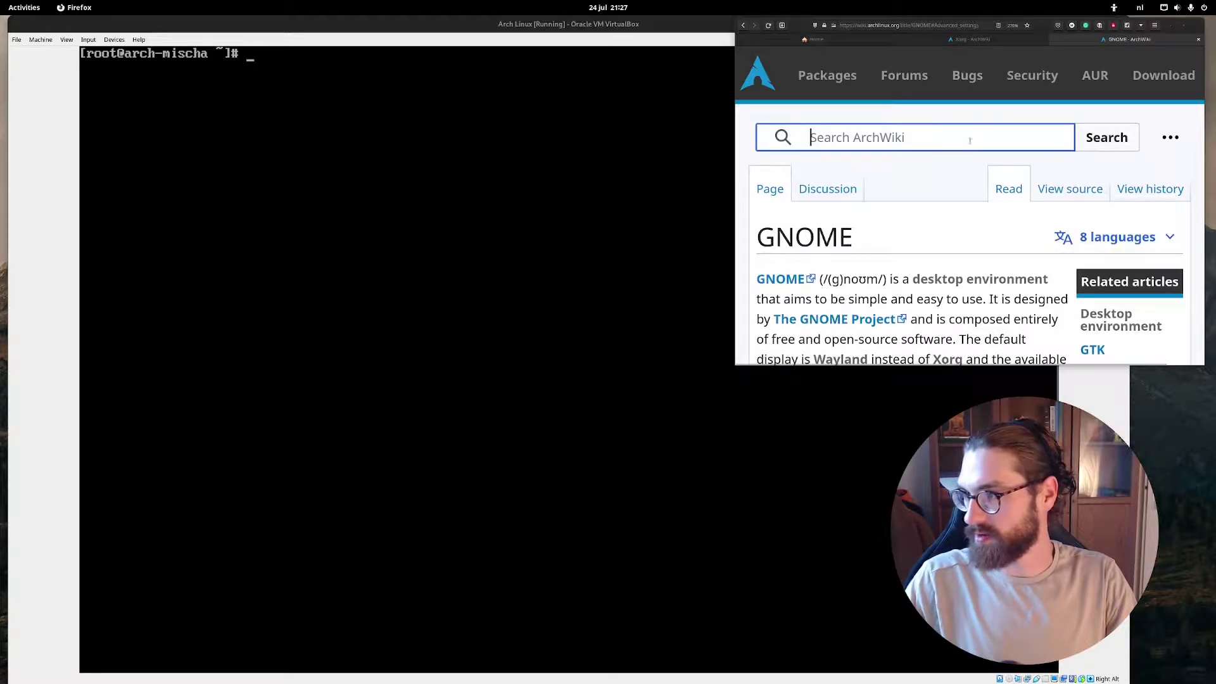
key(alt+Tab)
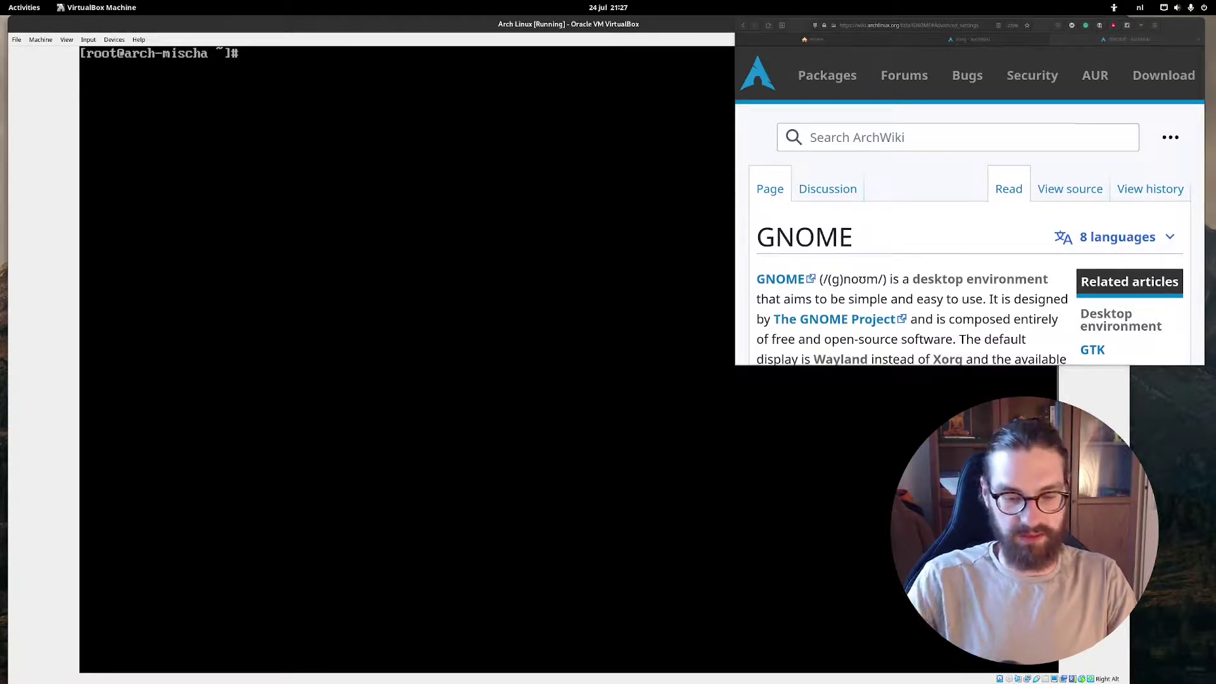
Run 'pacman -S man', accept the default man-db provider and confirm the installation
text(sud)
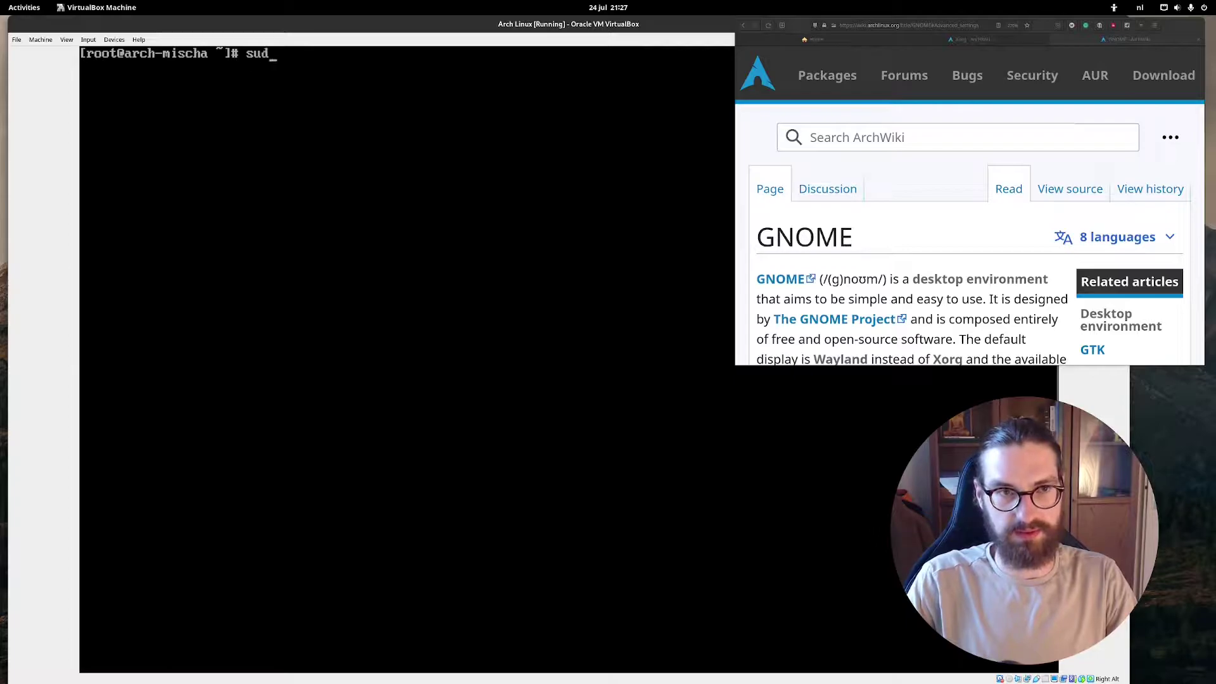
key(BackSpace)
key(BackSpace)
key(BackSpace)
text(pa)
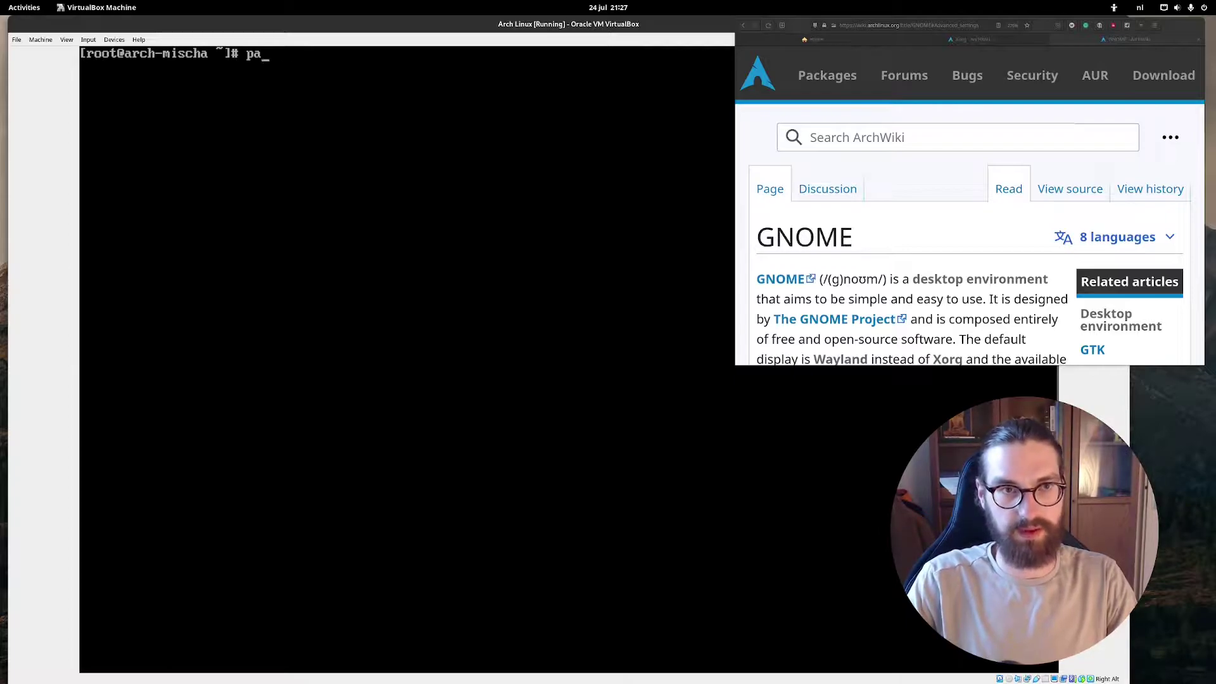
text(cman -S)
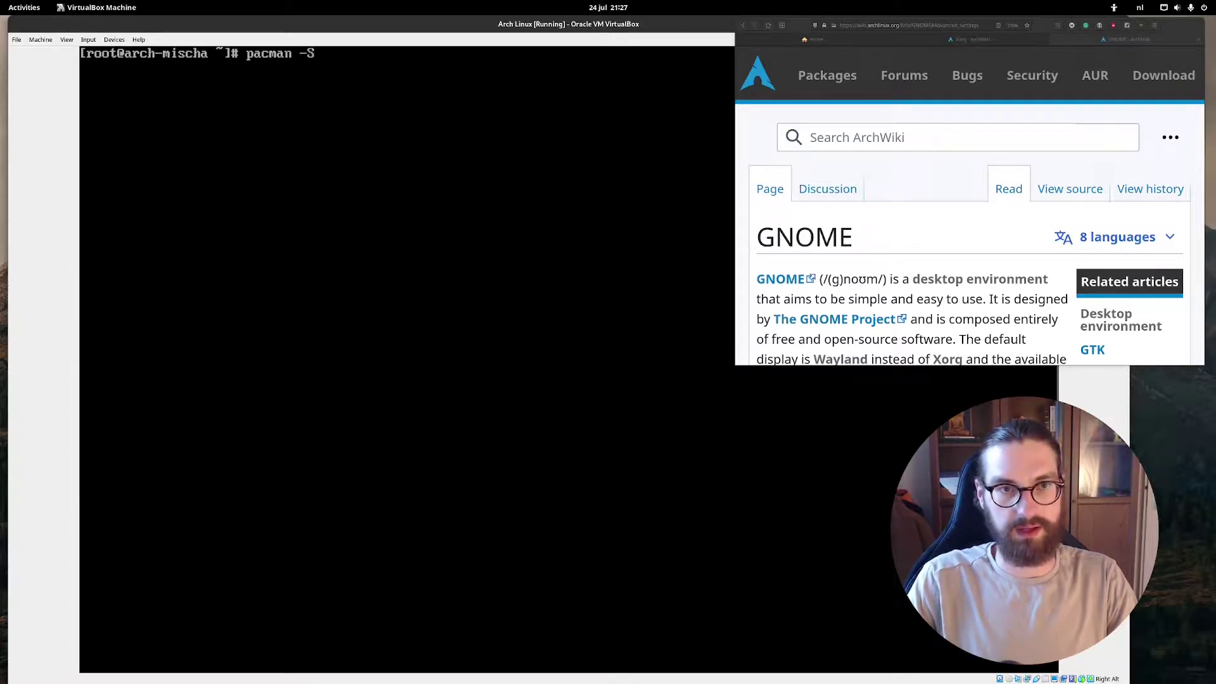
text( man)
key(Return)
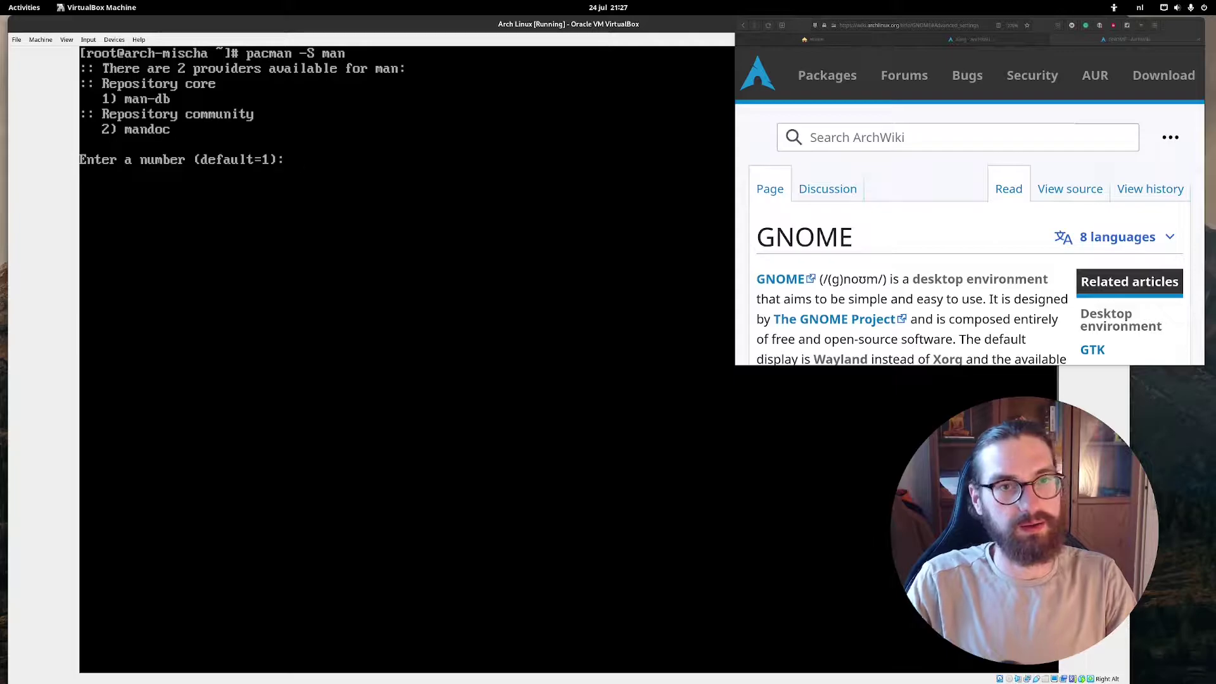
text(1)
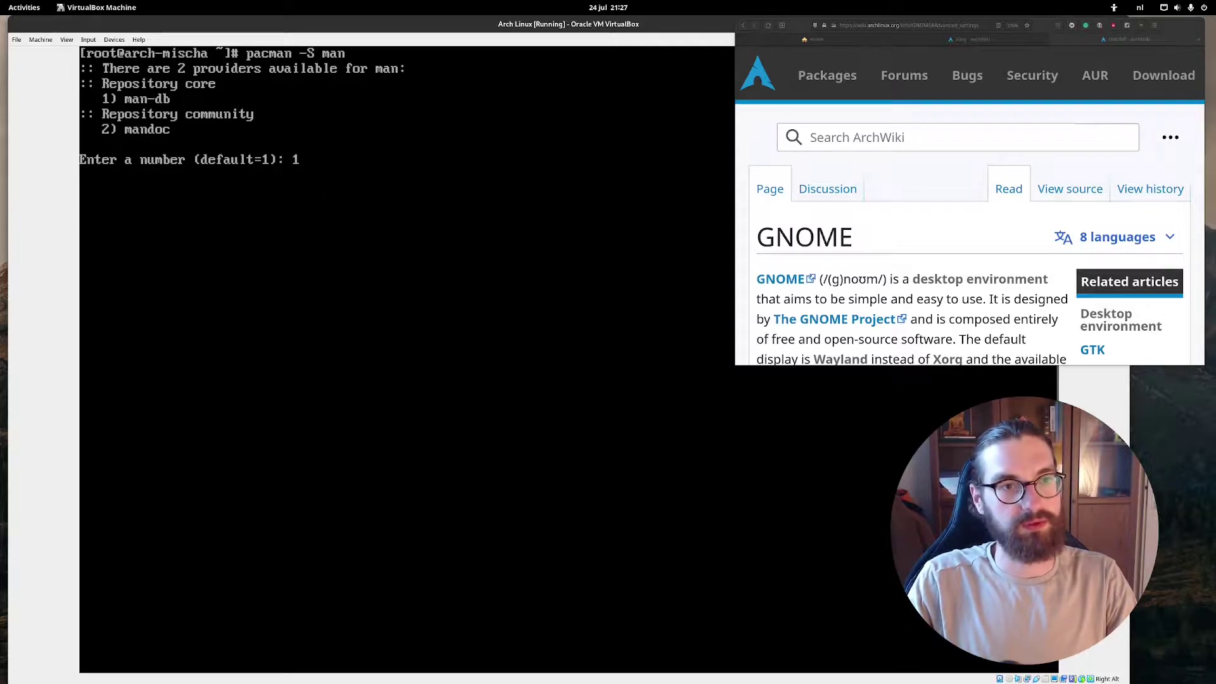
key(BackSpace)
key(Return)
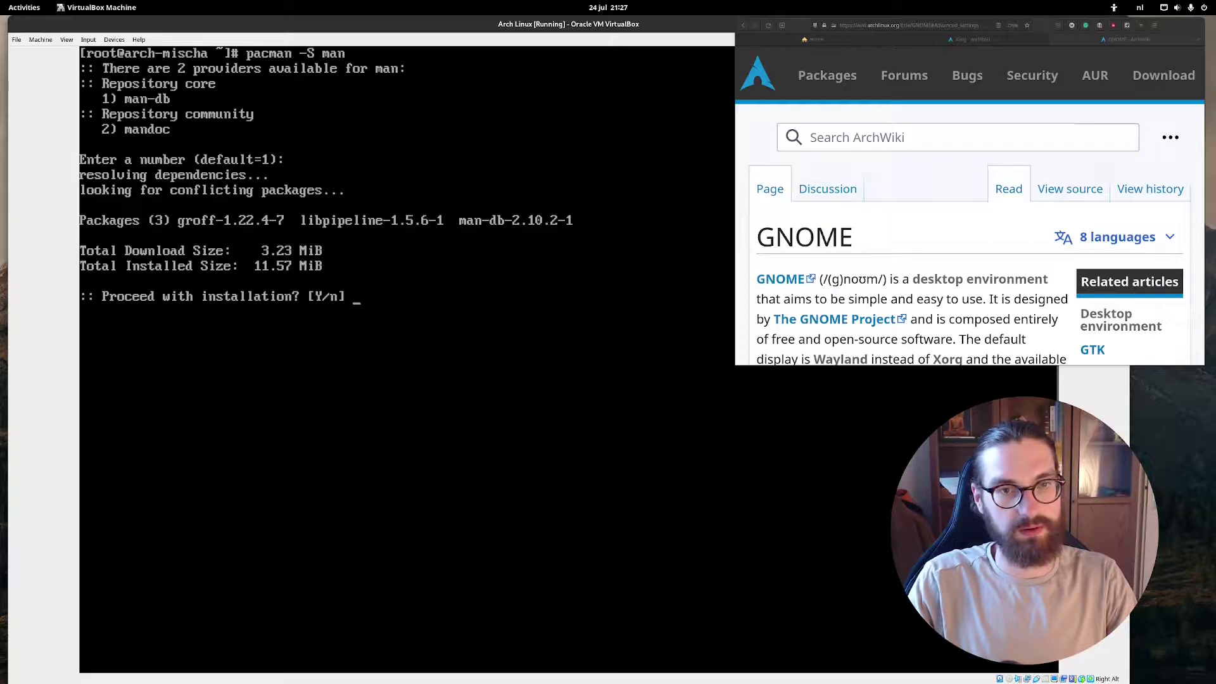
key(Return)
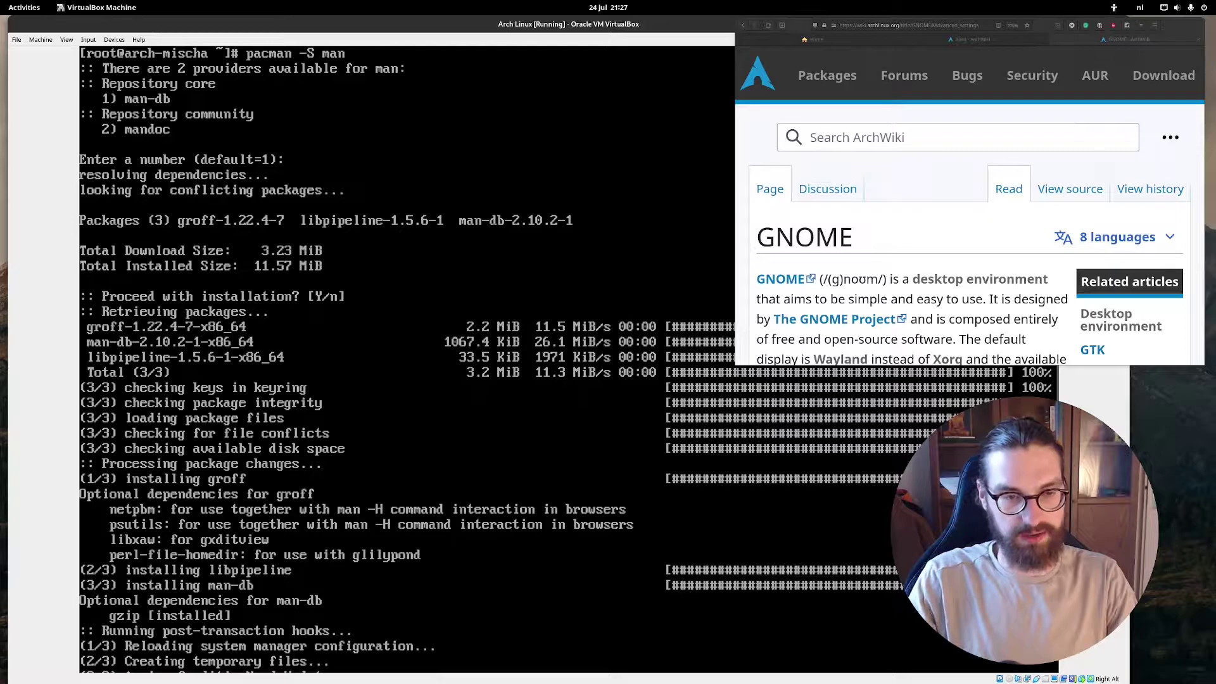
Clear the screen and browse the pacman manual with 'man pacman'
key(ctrl+l)
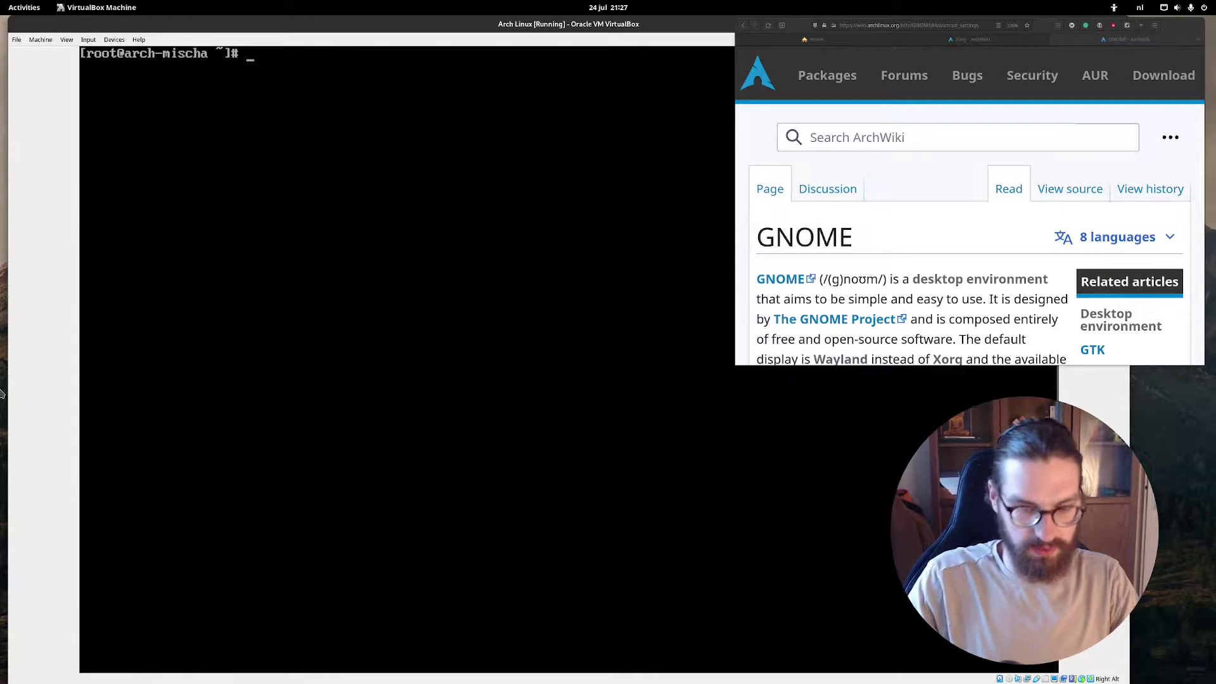
text(ma)
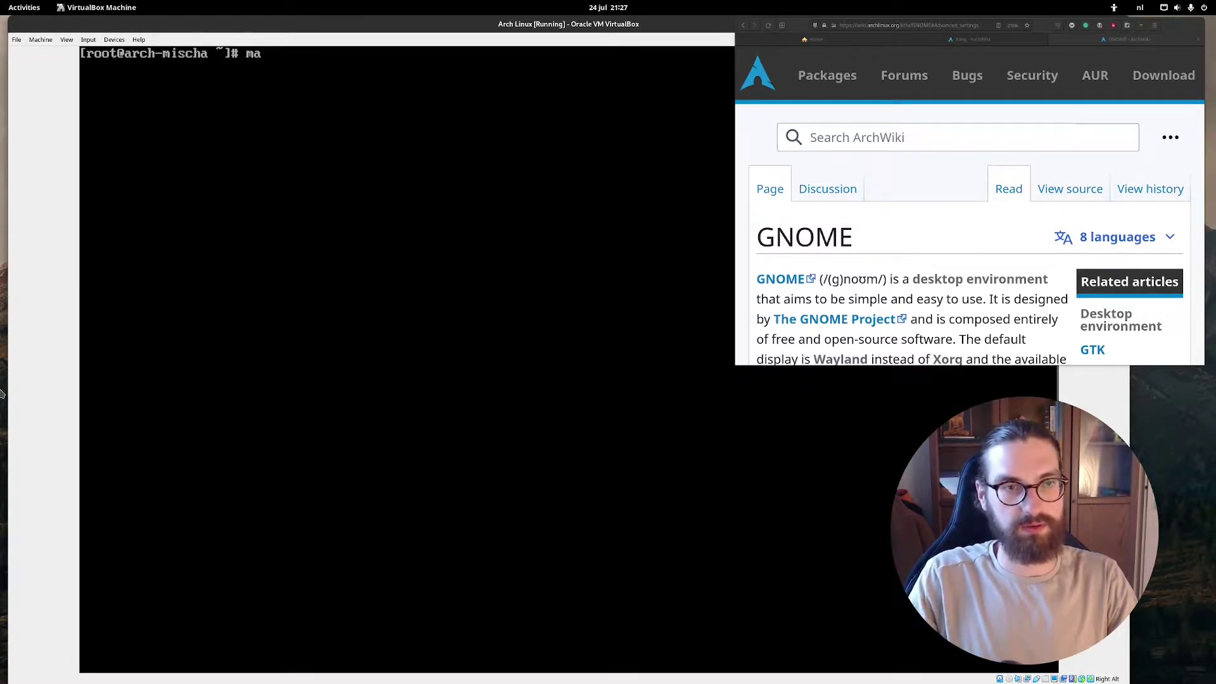
text(n pacman)
key(Return)
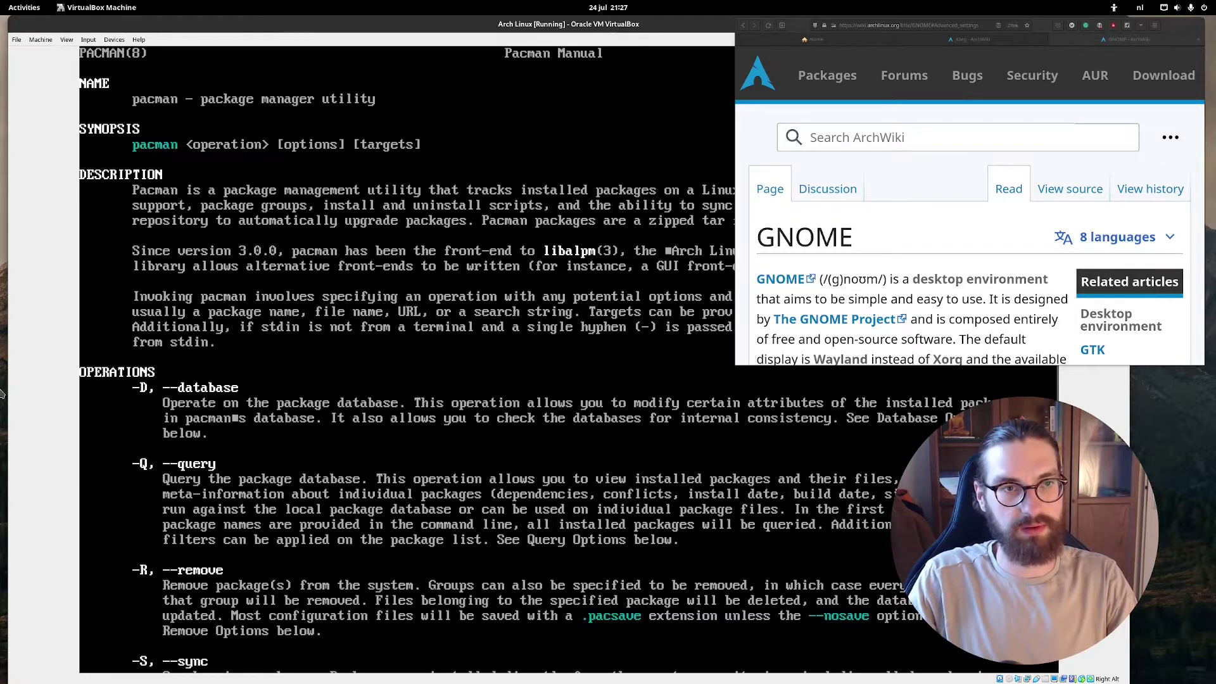
key(Down)
key(Up)
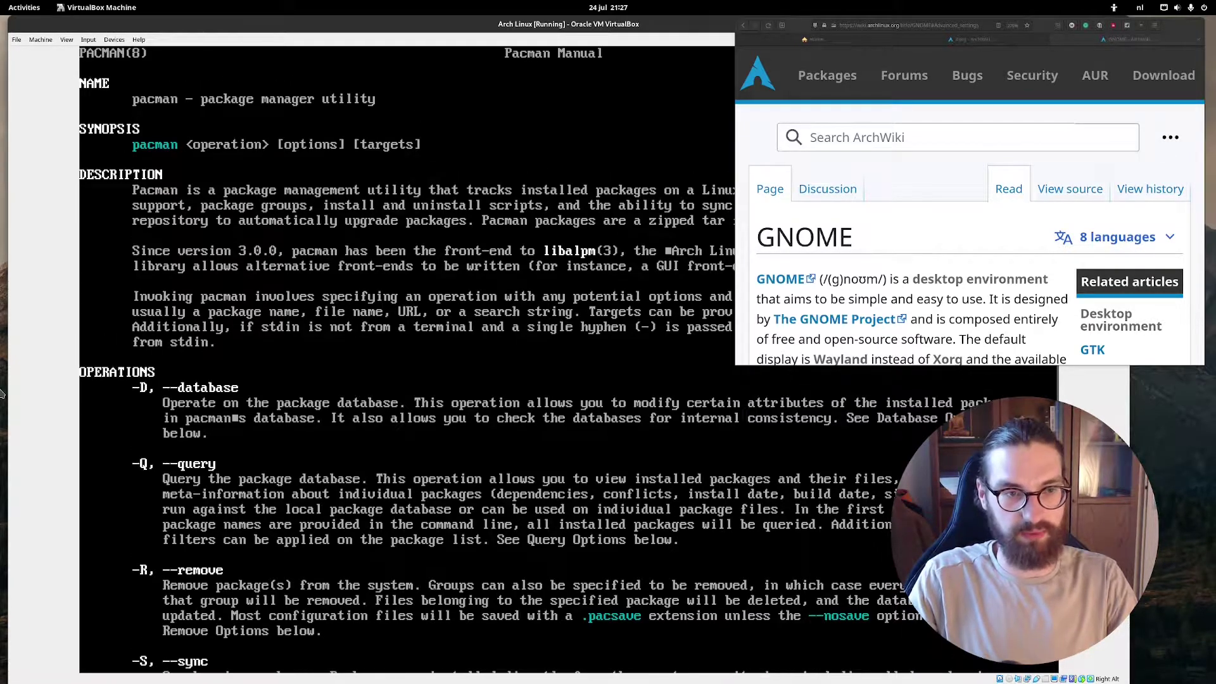
key(Down)
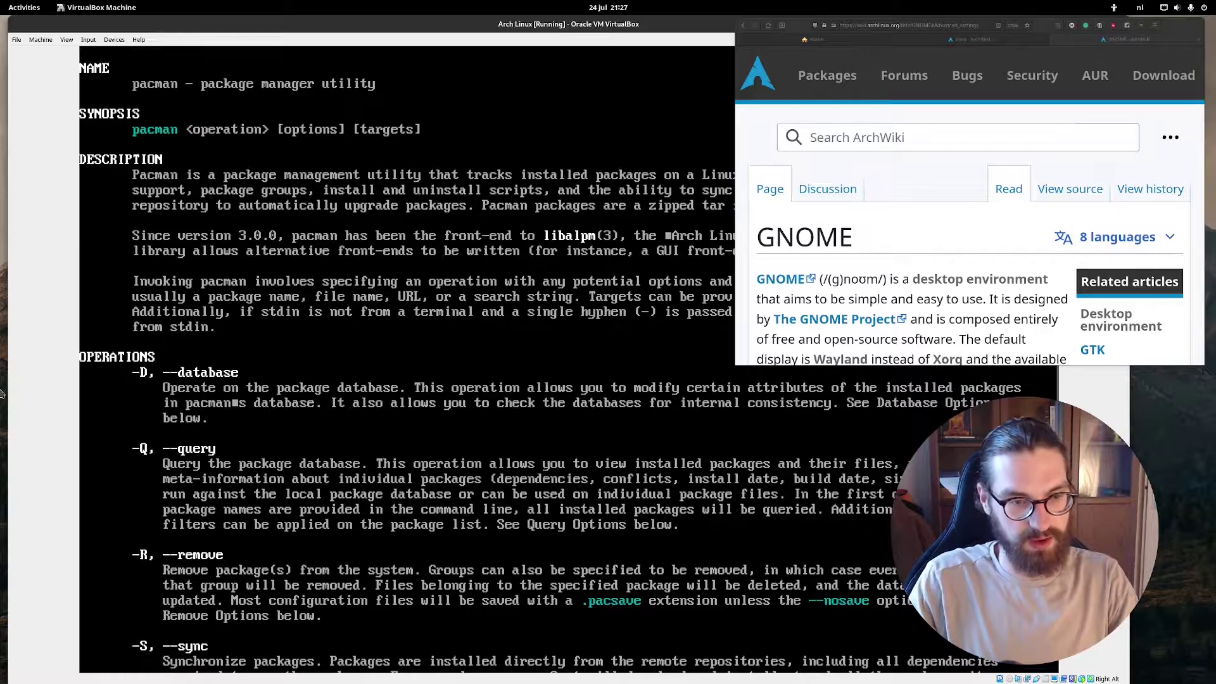
Quit the pacman manual and read 'man useradd' down to the --create-home option
text(q)
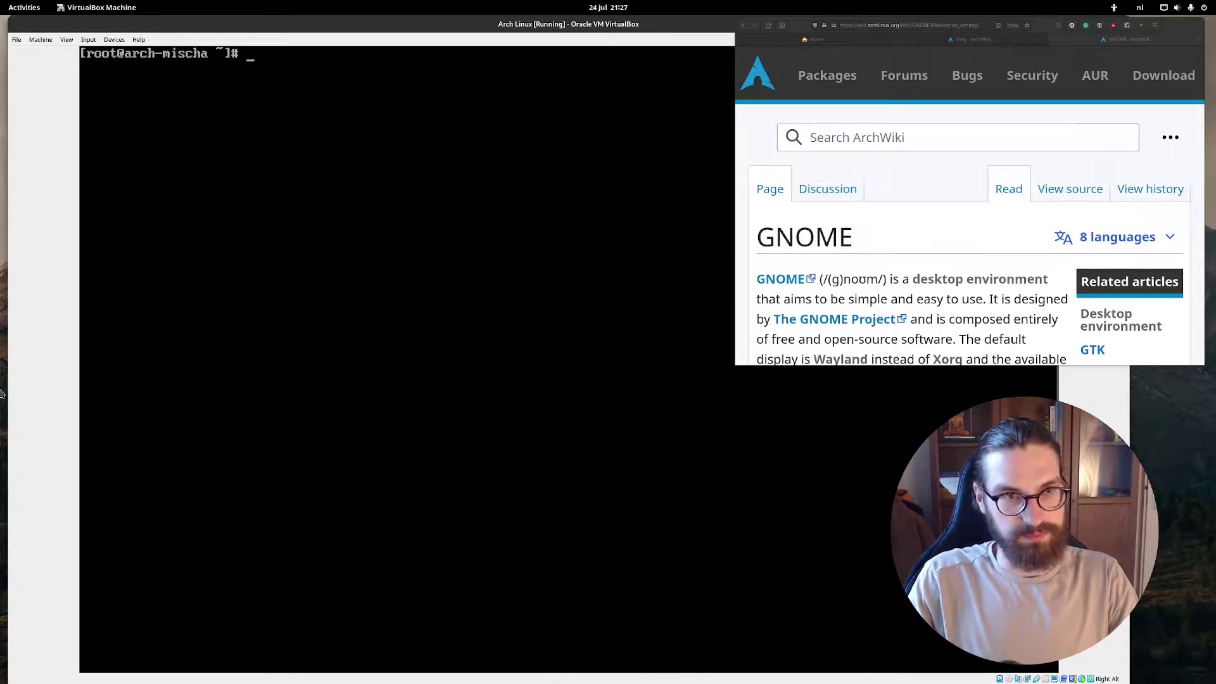
text(man useradd)
key(Return)
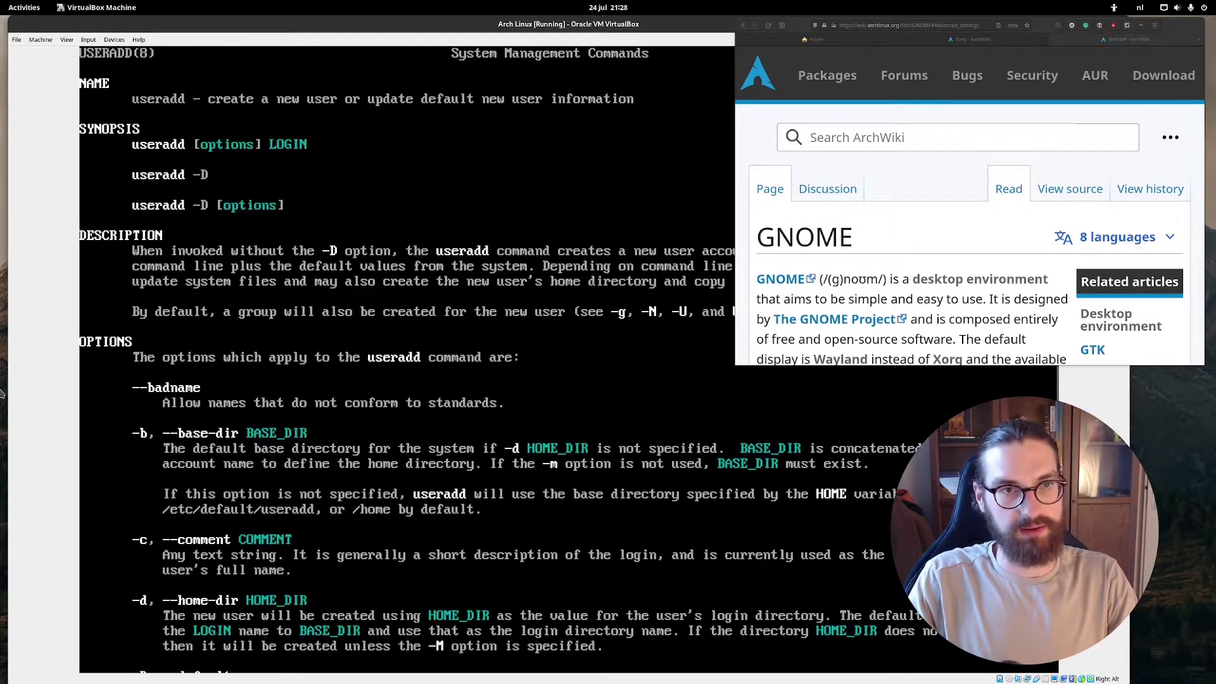
key(Down)
key(Down)
key(Down)
key(Down)
key(Down)
key(Down)
key(Down)
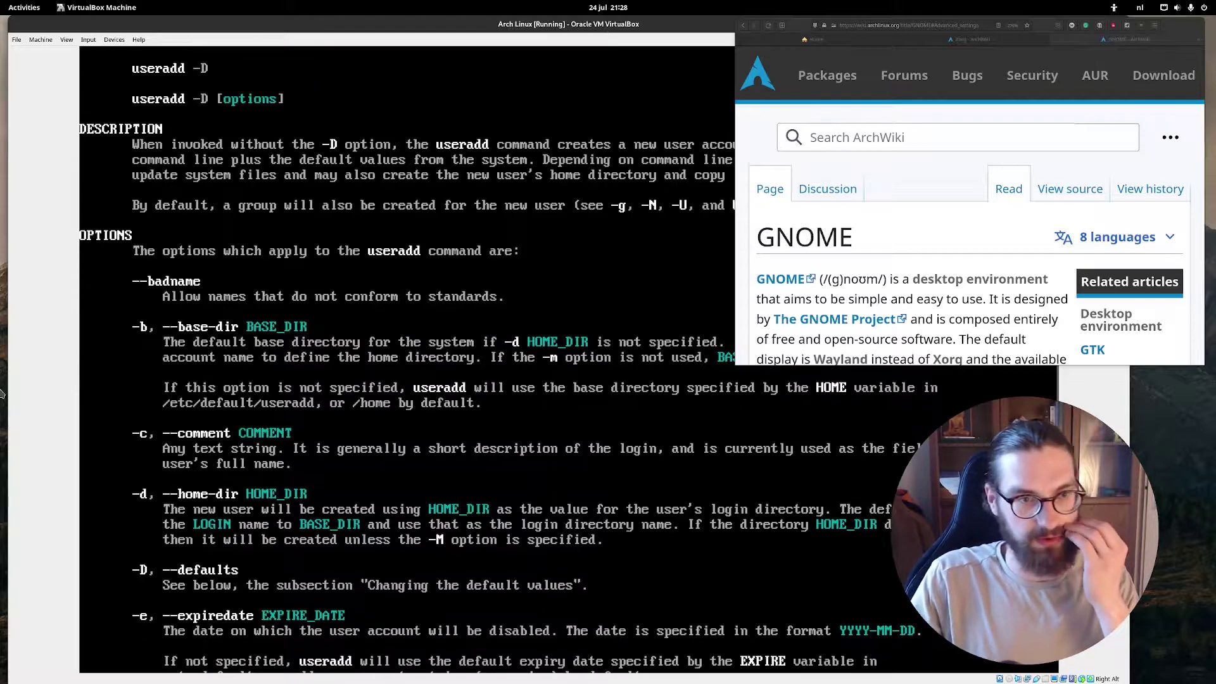
key(Down)
key(Down)
key(Down)
key(Down)
key(Down)
key(Down)
key(Down)
key(Down)
key(Down)
key(Down)
key(Down)
key(Down)
key(Down)
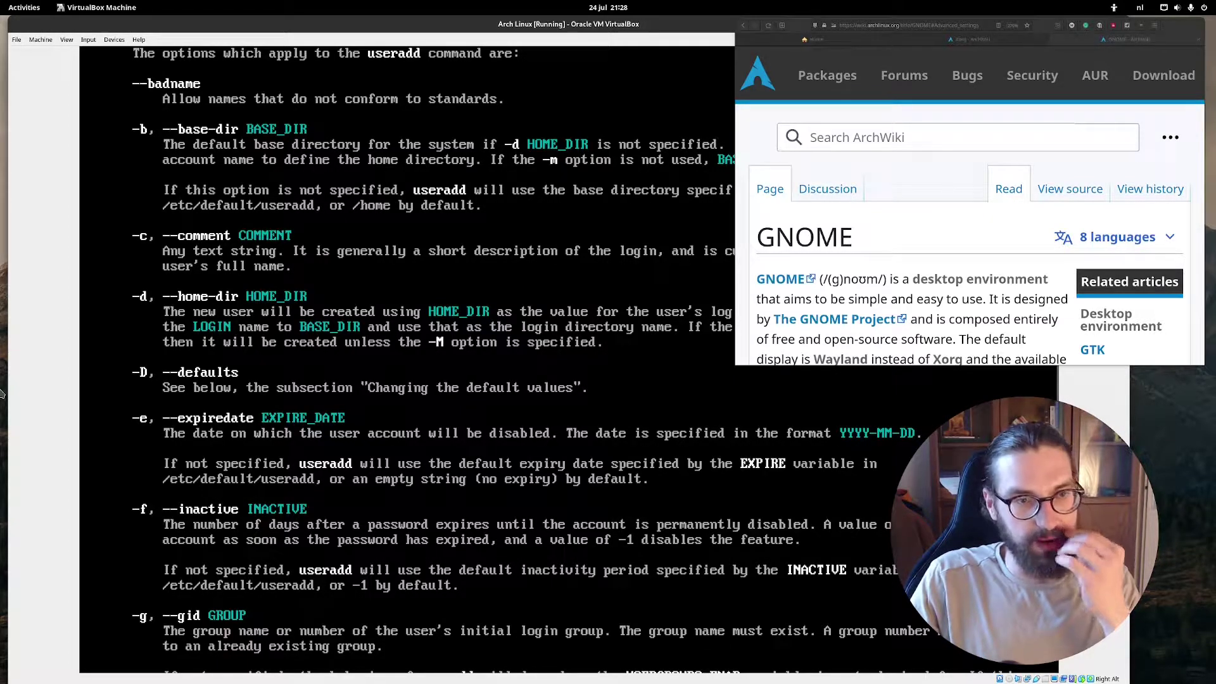
key(Down)
key(Down)
key(Down)
key(Down)
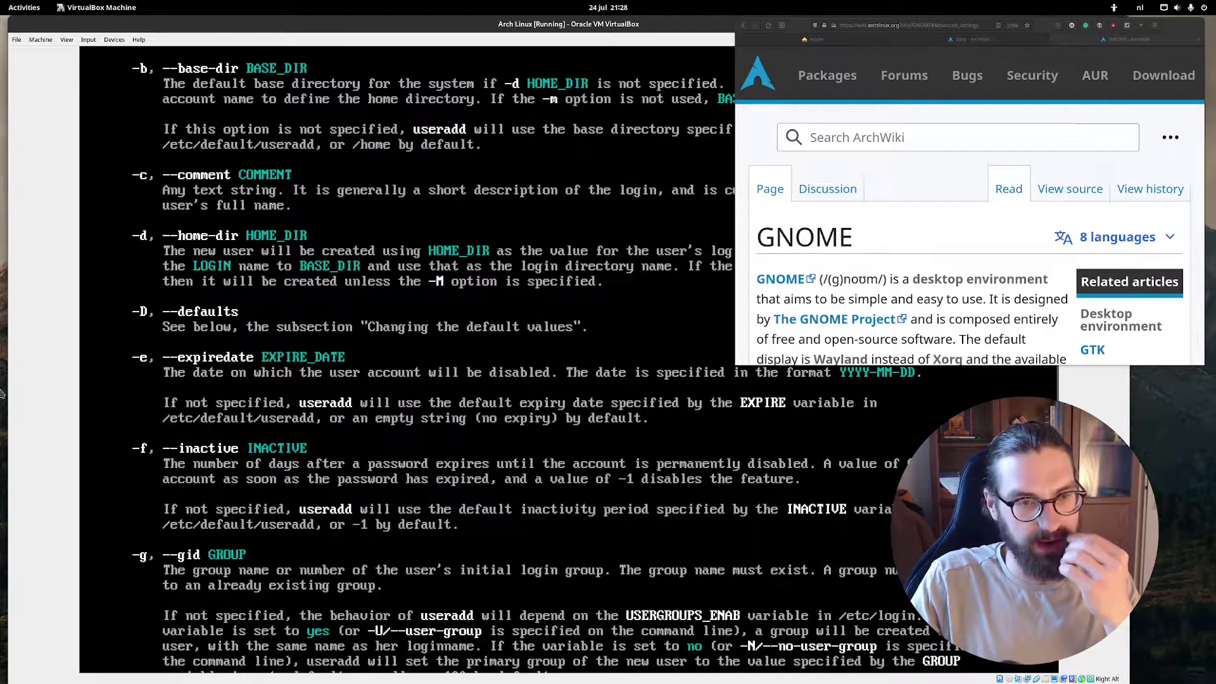
key(Down)
key(Down)
key(Down)
key(Down)
key(Down)
key(Down)
key(Down)
key(Down)
key(Down)
key(Down)
key(Down)
key(Down)
key(Down)
key(Down)
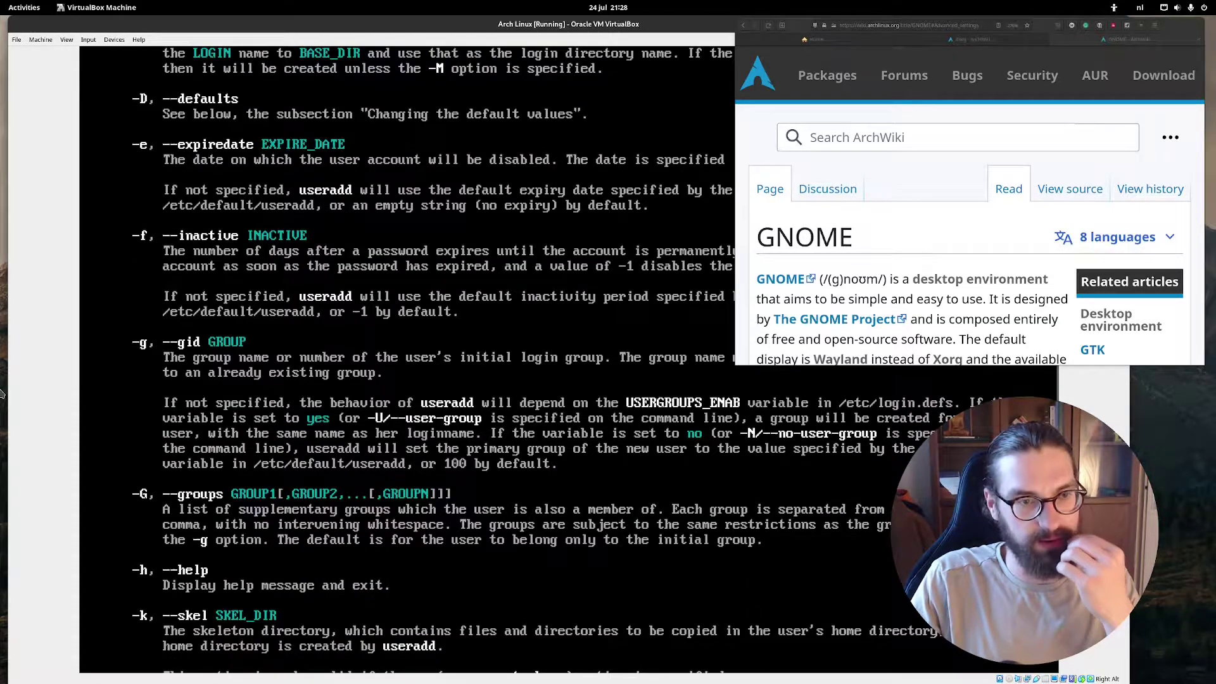
key(Down)
key(Down)
key(Down)
key(Down)
key(Down)
key(Down)
key(Down)
key(Down)
key(Down)
key(Down)
key(Down)
key(Down)
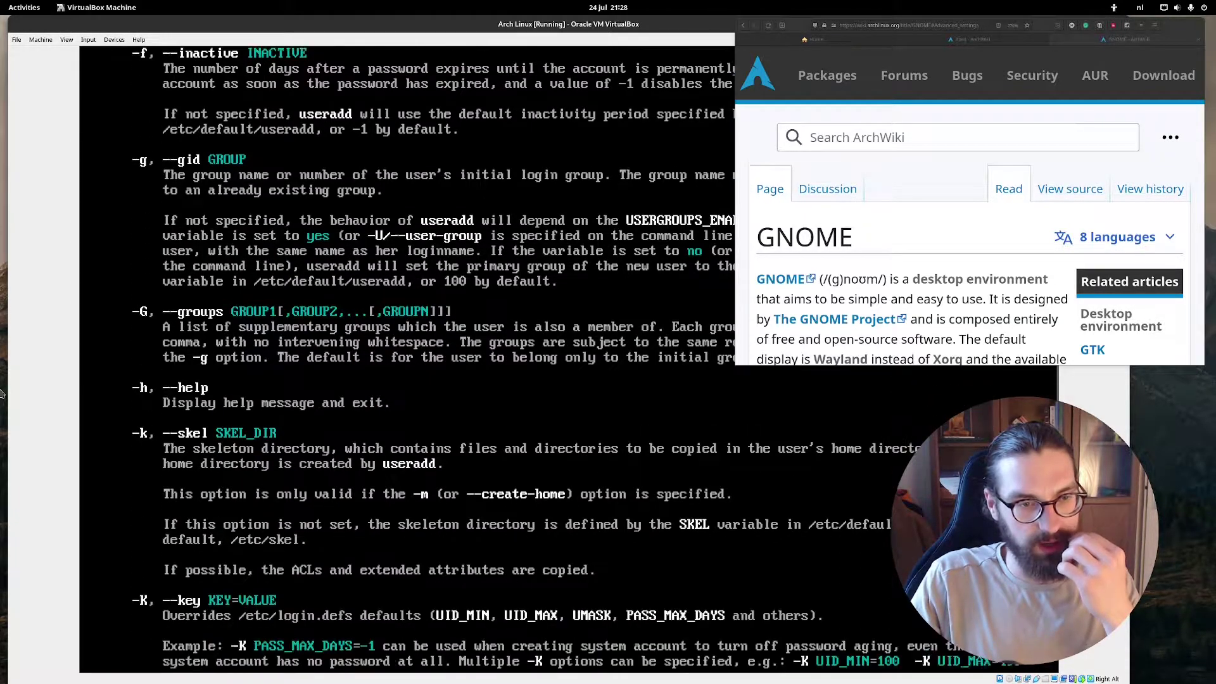
key(Down)
key(Down)
key(Down)
key(Down)
key(Down)
key(Down)
key(Down)
key(Down)
key(Down)
key(Down)
key(Down)
key(Down)
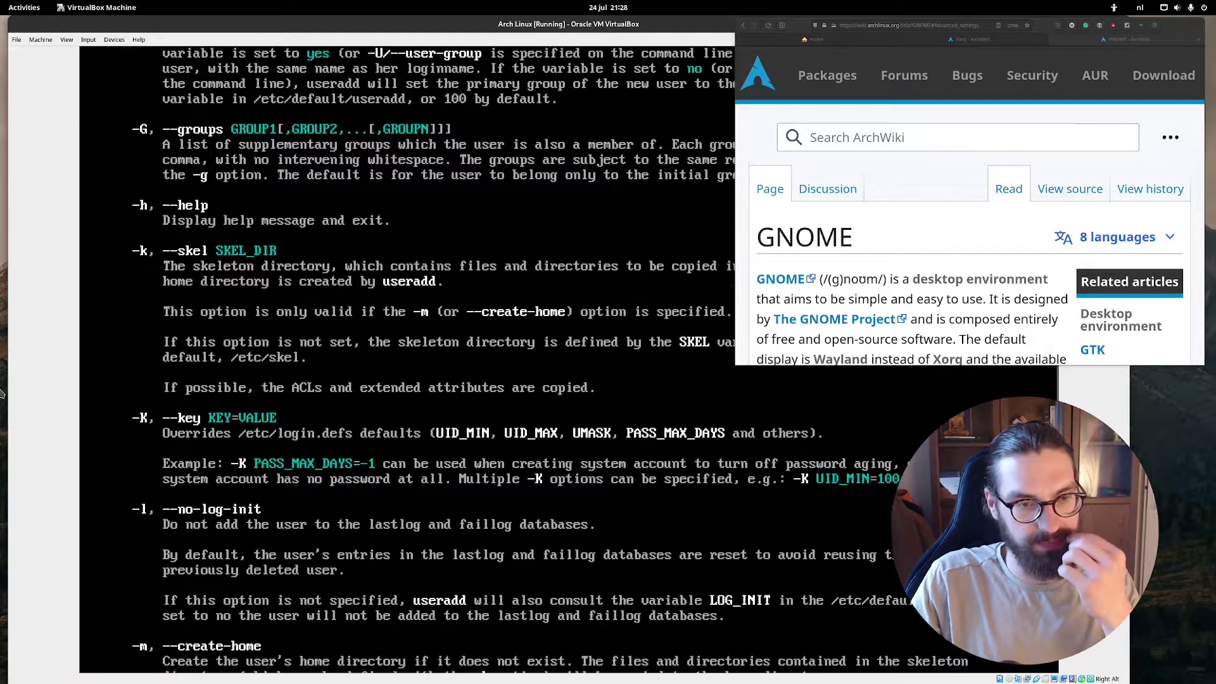
key(Down)
key(Down)
key(Down)
key(Down)
key(Down)
key(Down)
key(Down)
key(Down)
key(Down)
key(Down)
key(Down)
key(Down)
key(Down)
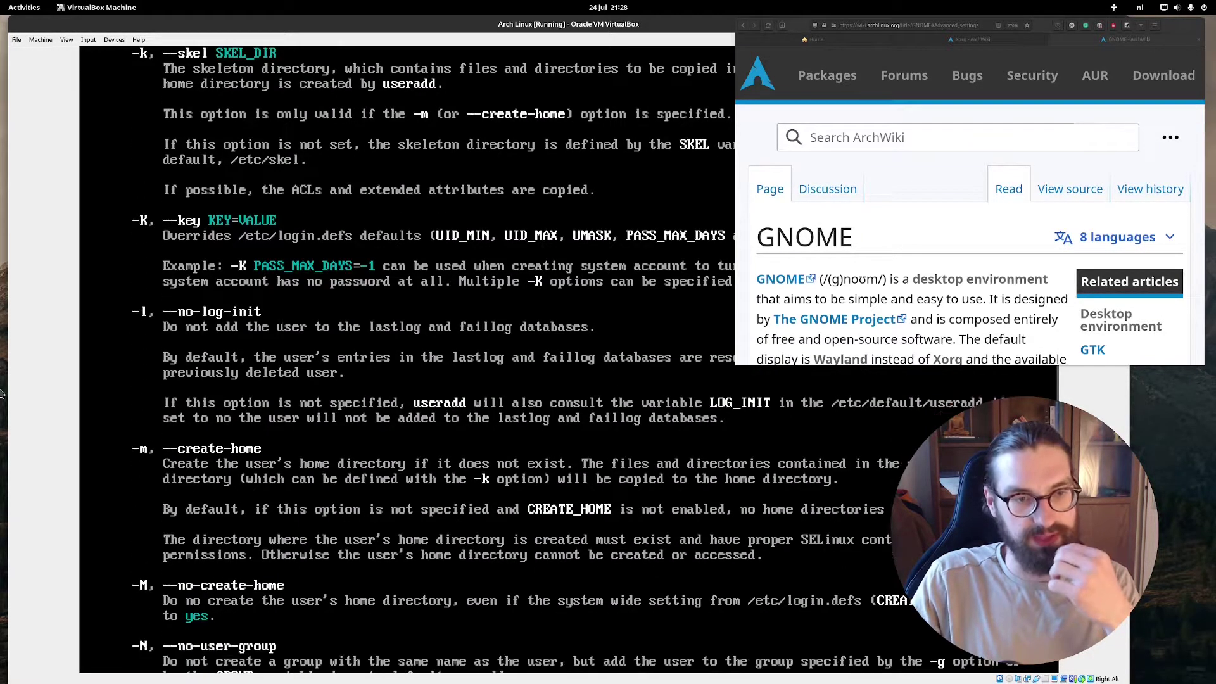
key(Down)
key(Down)
key(Down)
key(Down)
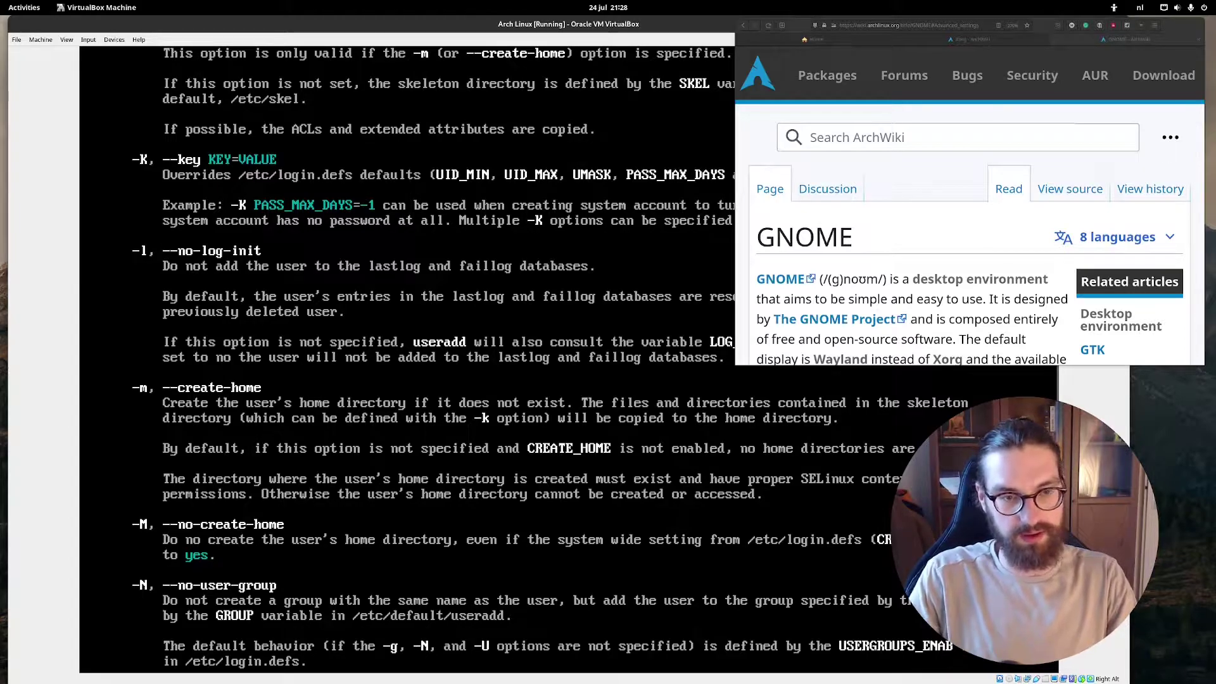
key(Down)
key(Down)
Quit the manual, run 'useradd -m mischa', then switch to mischa with 'su mischa'
text(qu)
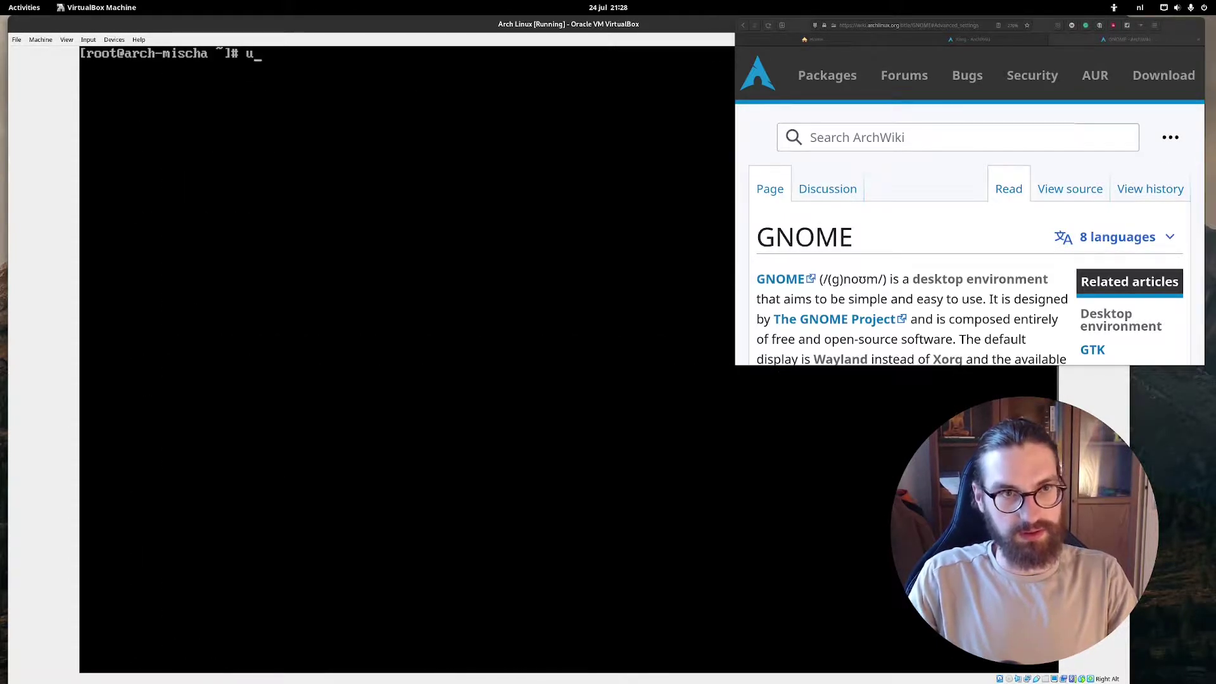
text(seradd )
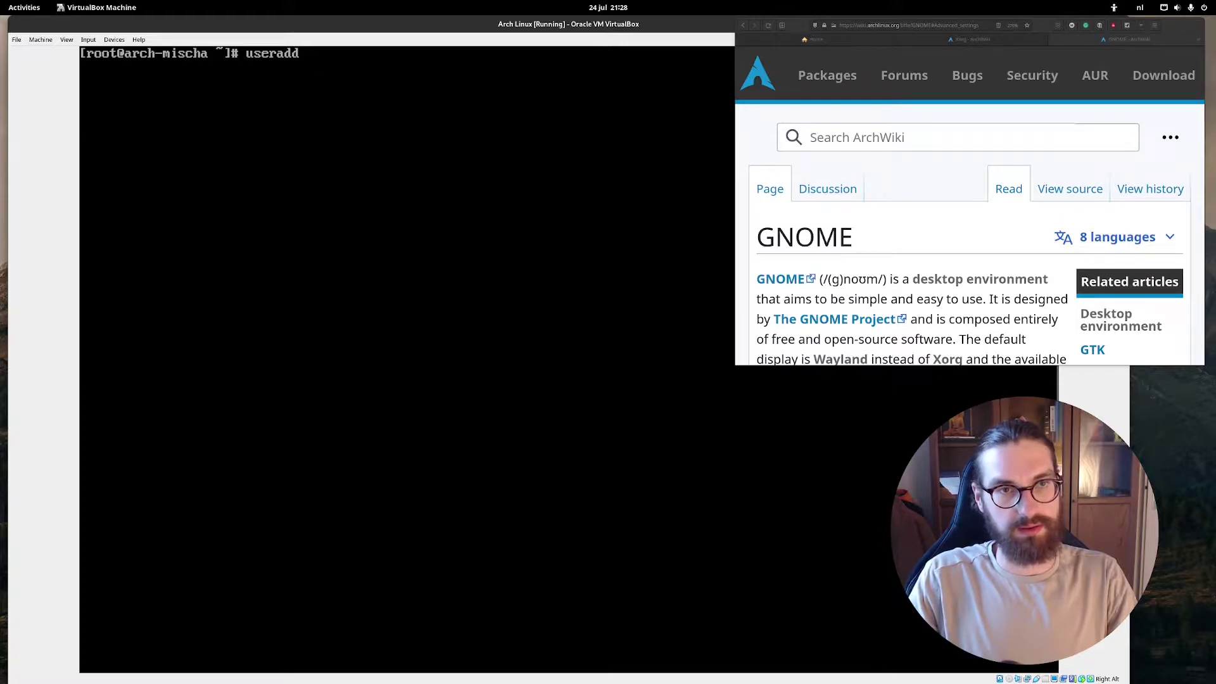
text(-m mischa)
key(Return)
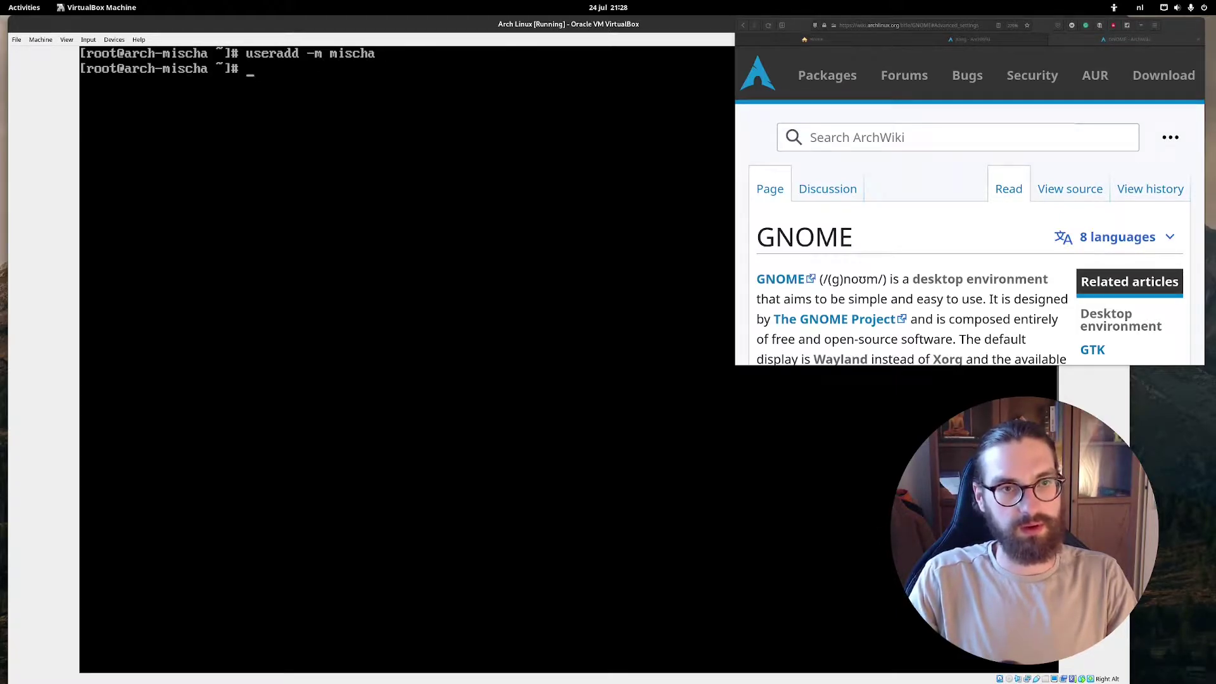
text(su mischa)
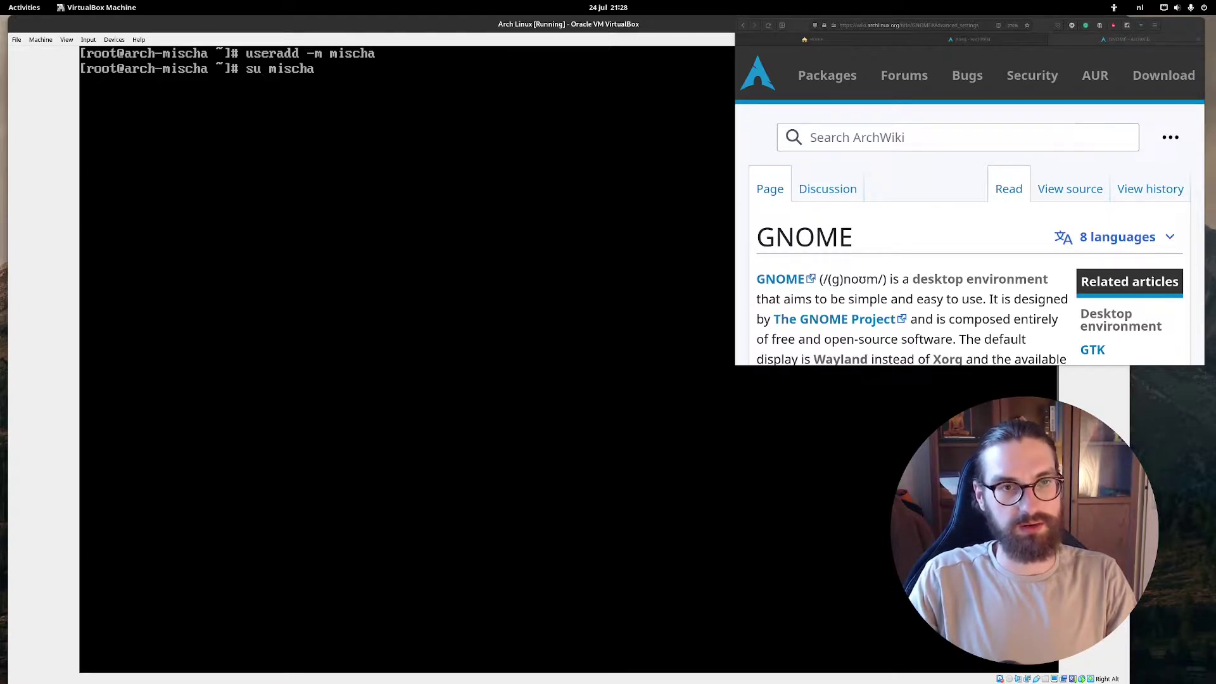
key(Return)
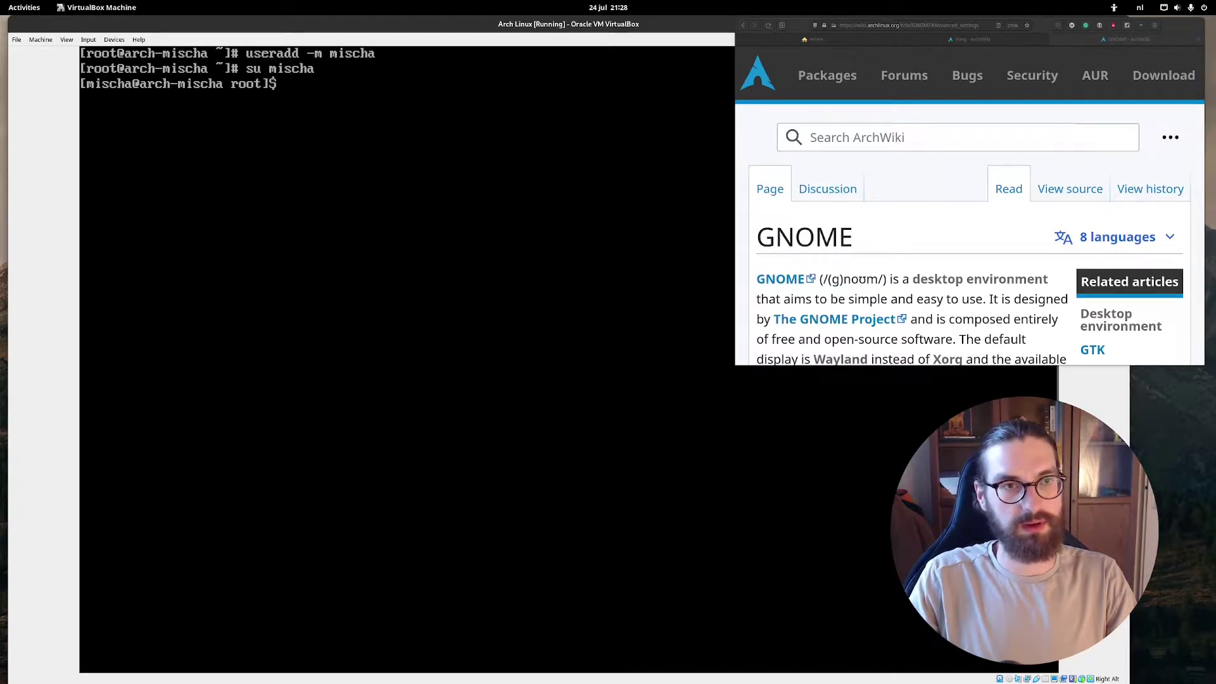
Run 'cd' and 'pwd' to confirm mischa's home directory is /home/mischa
text(p)
key(BackSpace)
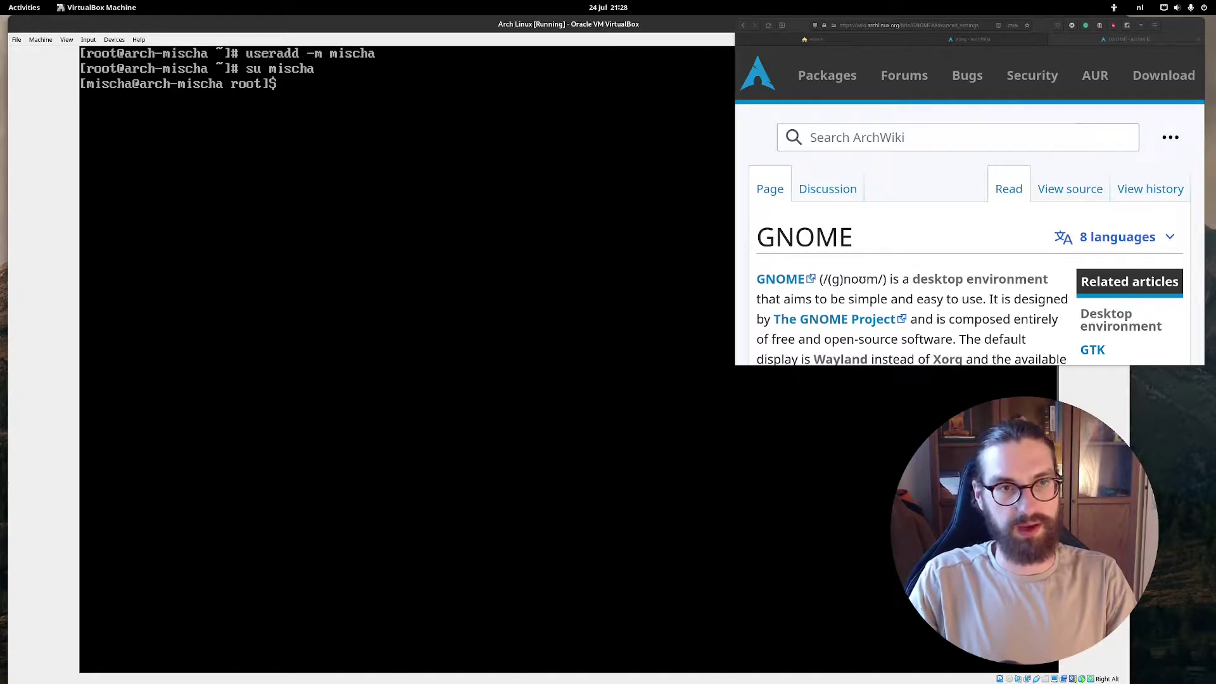
text(cd)
key(Return)
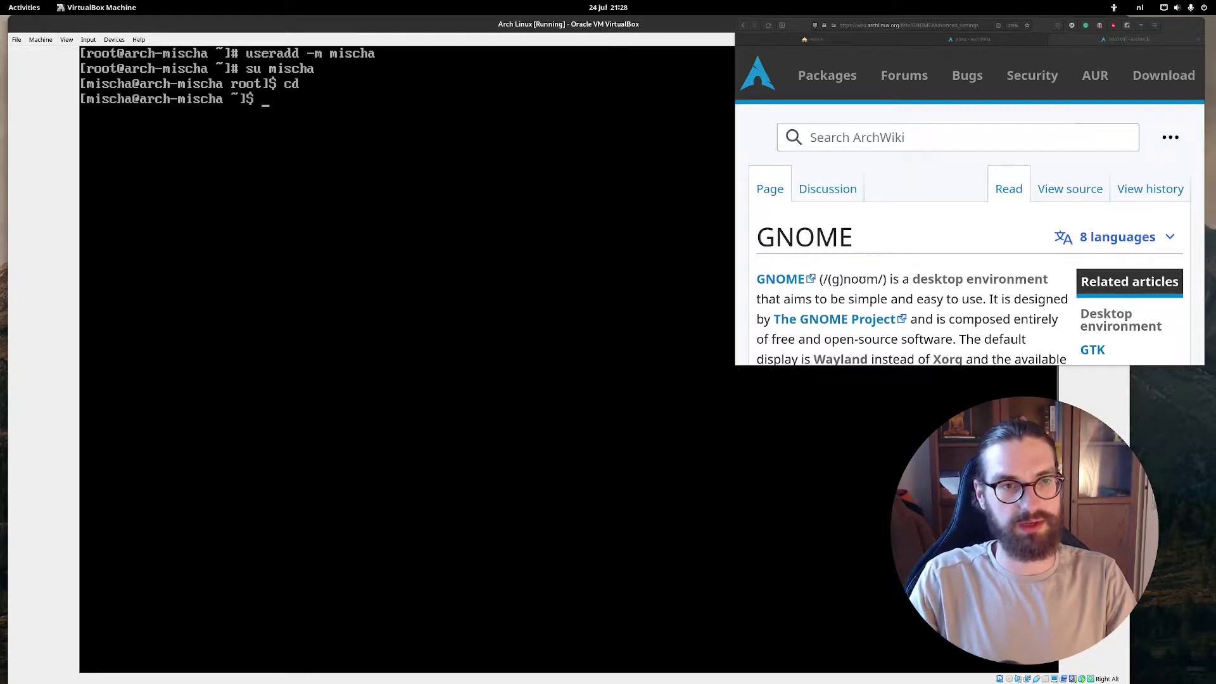
text(pwd)
key(Return)
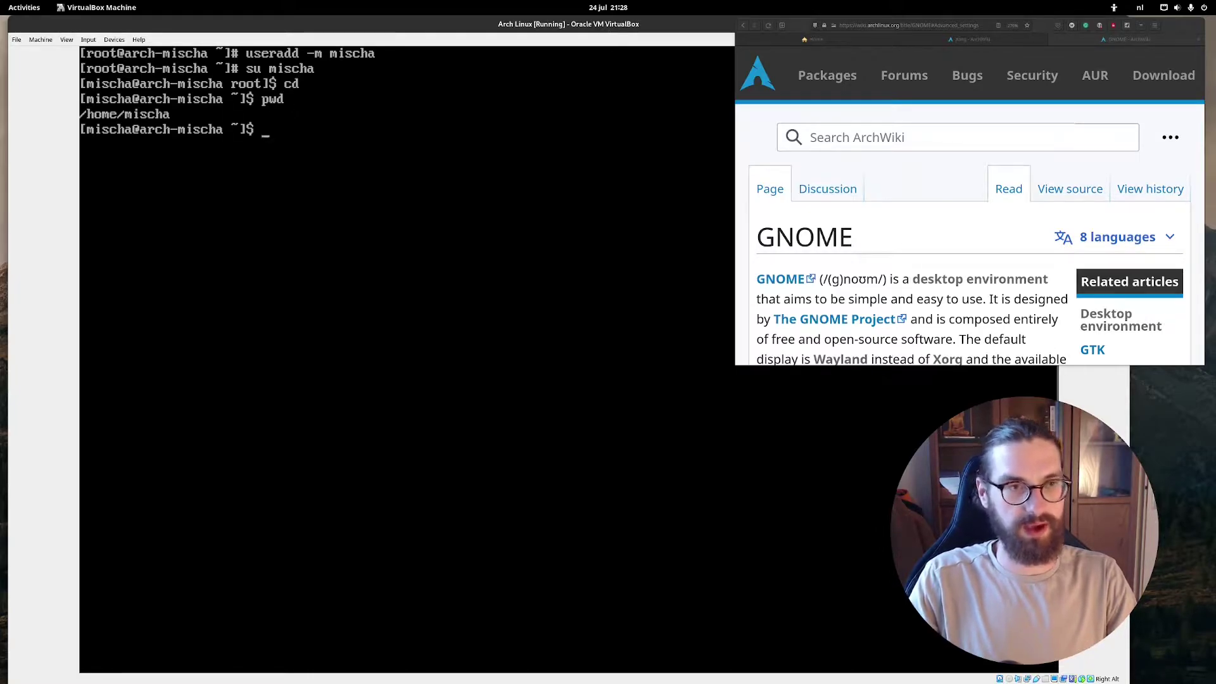
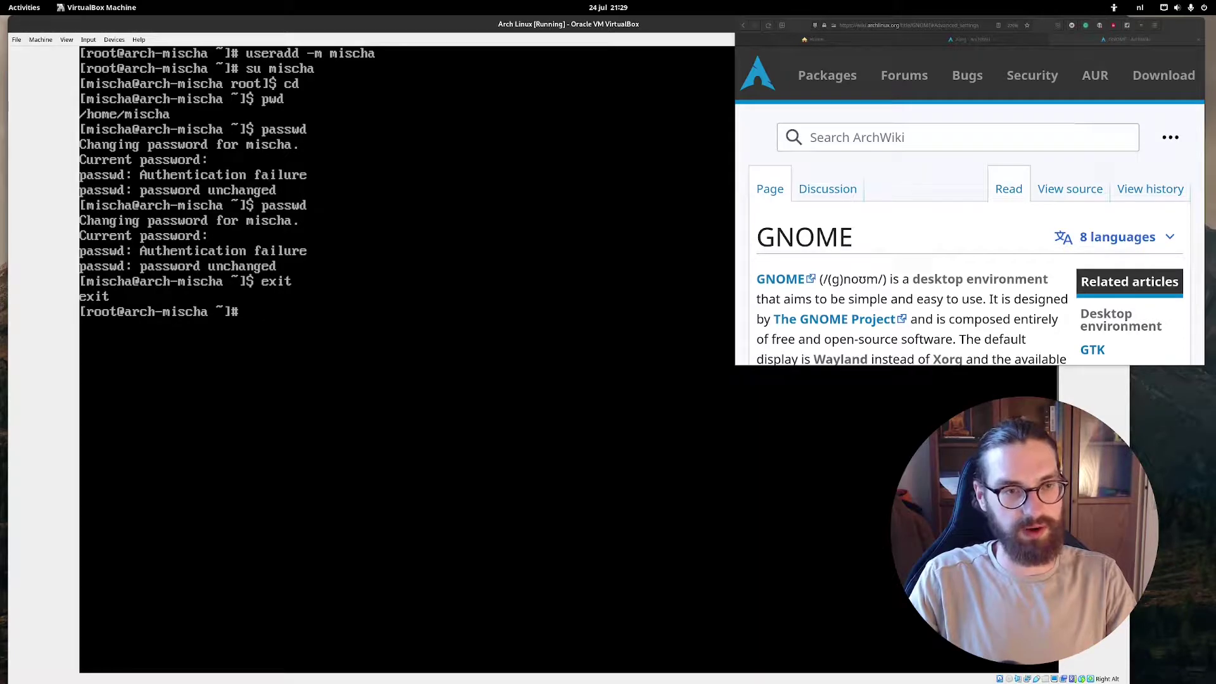
Set a password for the new user account with passwd
text(passwd mischa)
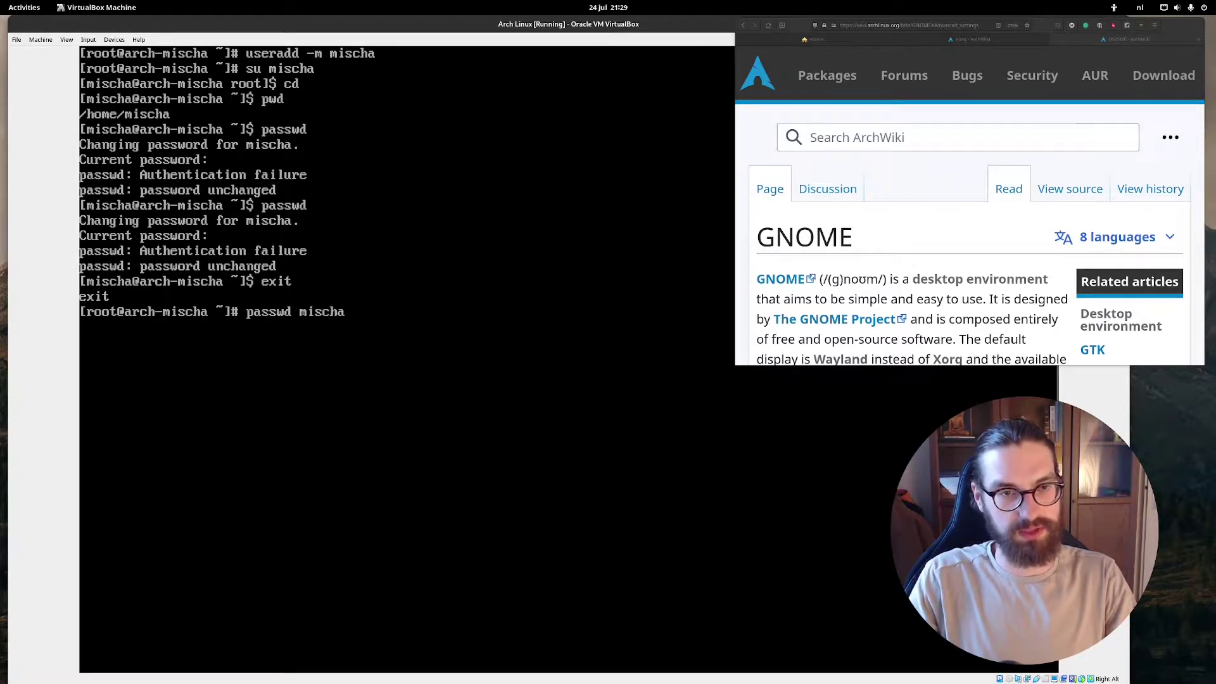
key(Return)
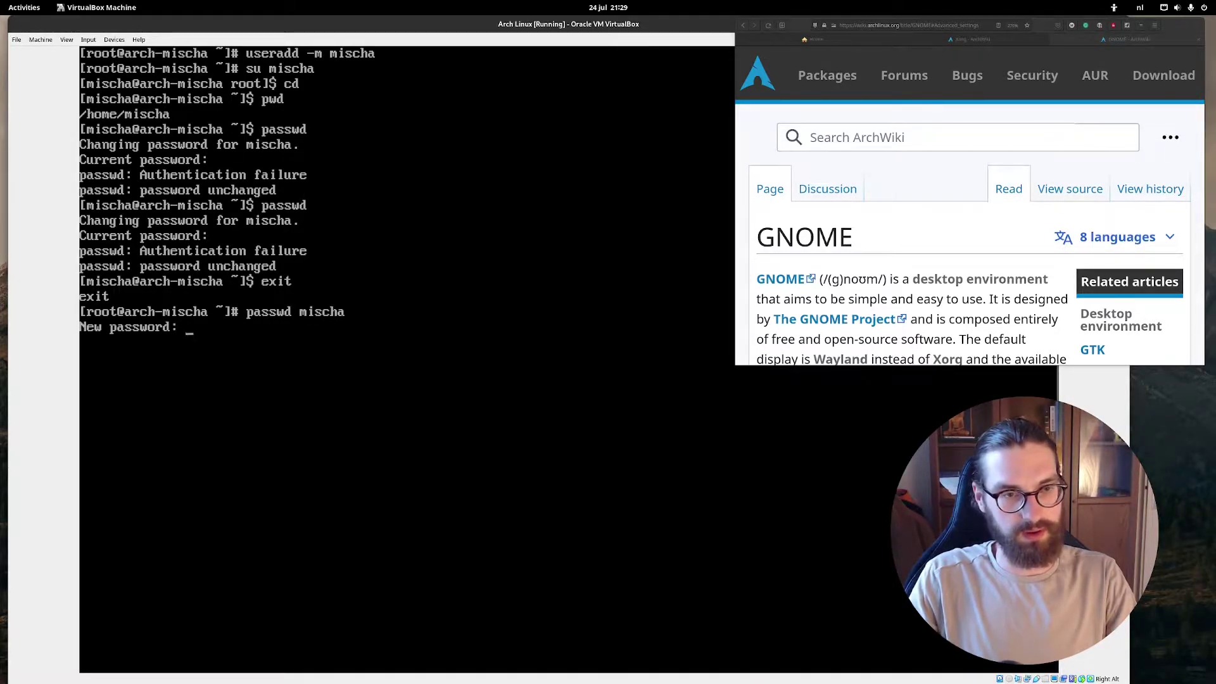
key(Return)
key(Return)
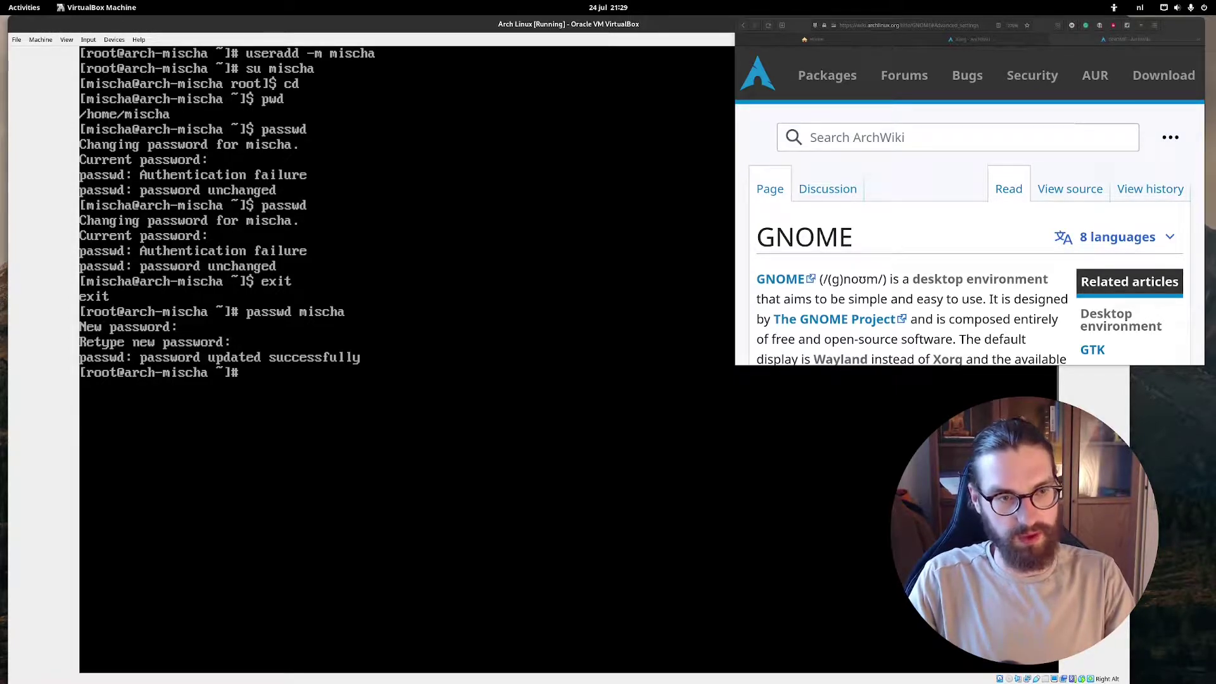
List all groups on the system with getent group, then clear the console
text(getent group)
key(Return)
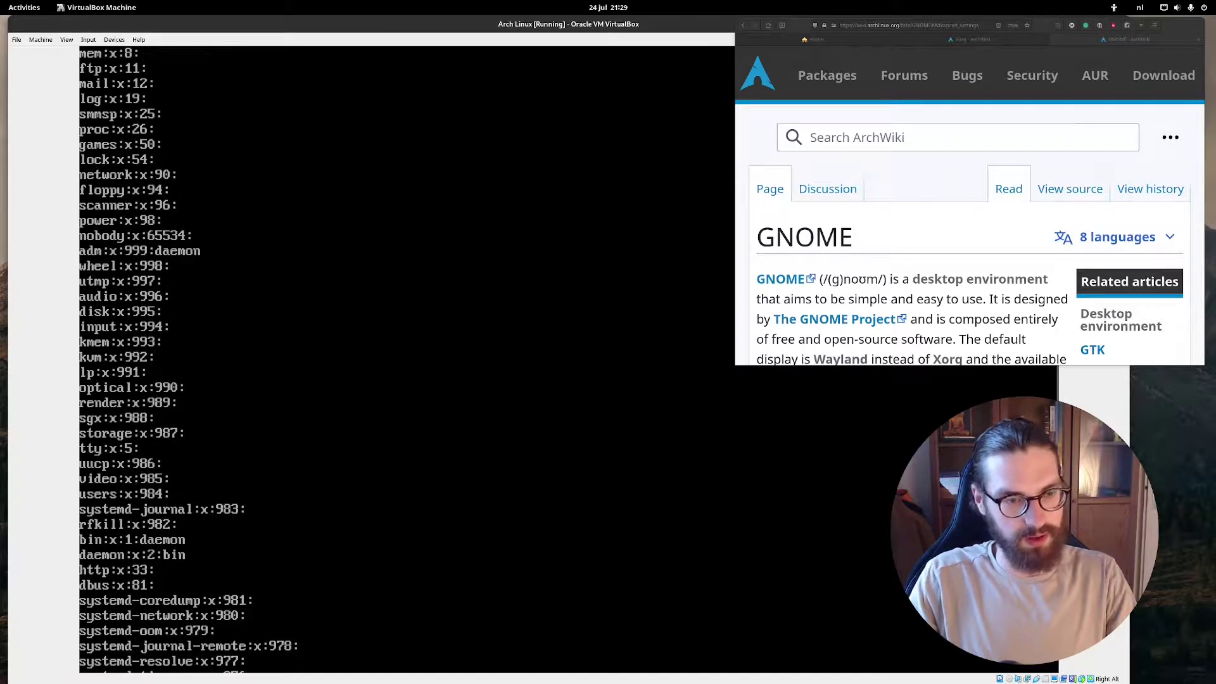
key(ctrl+l)
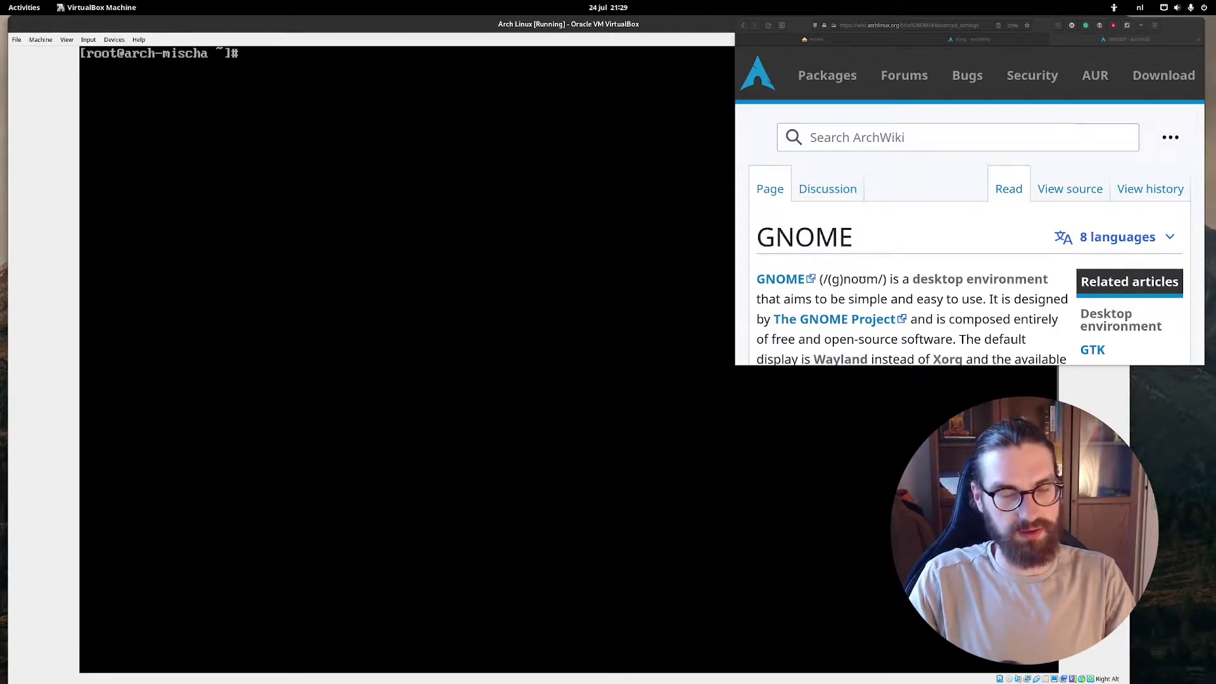
Confirm the wheel group exists with getent group | grep wheel
text(get)
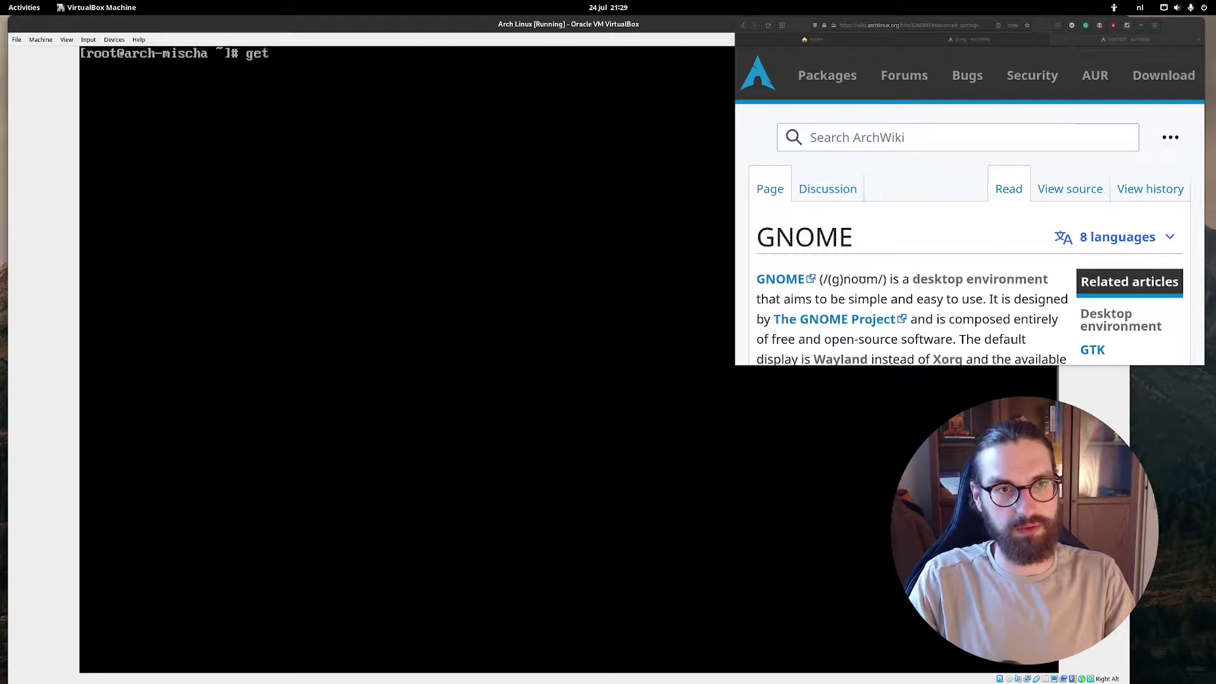
text(ent group | grep wheel)
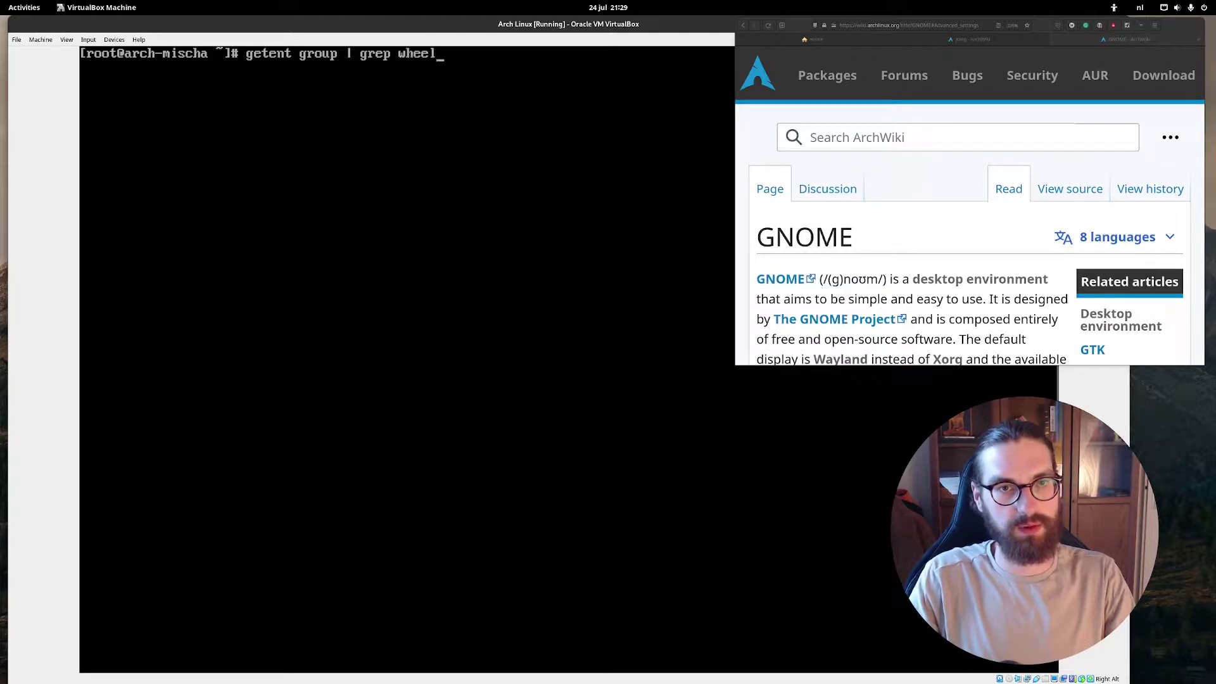
key(Return)
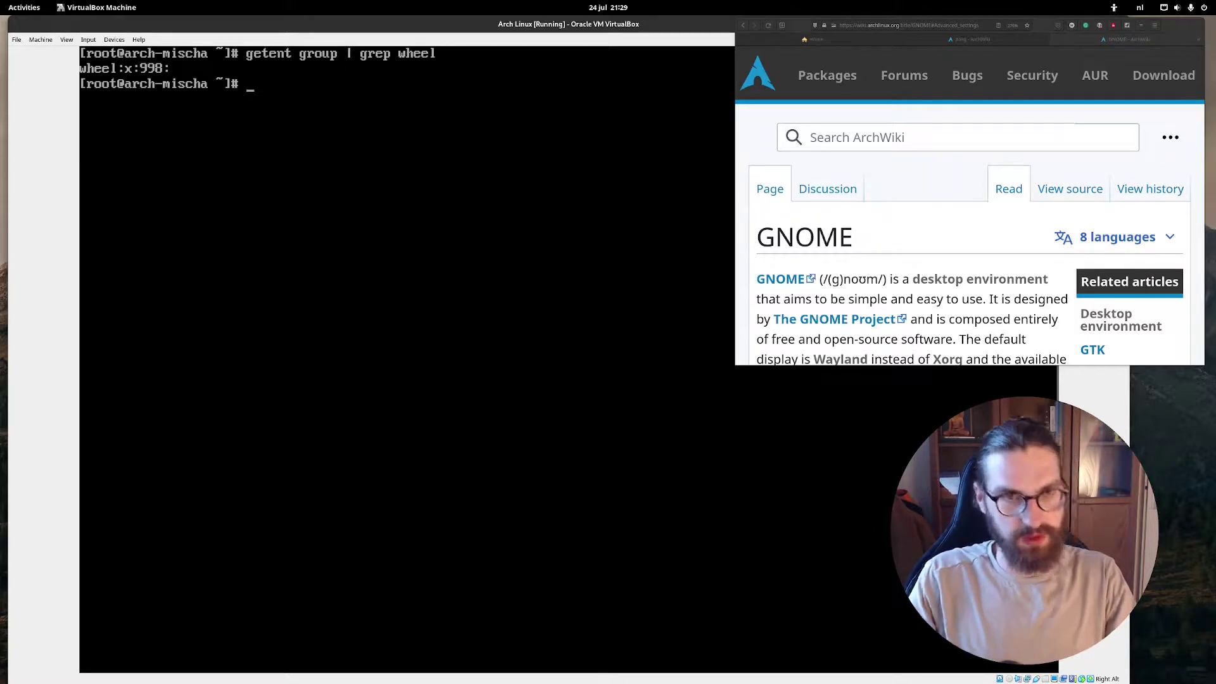
Add the new user to wheel with usermod -aG, verify it with groups, and try visudo
text(sudo)
key(BackSpace)
key(BackSpace)
key(BackSpace)
key(BackSpace)
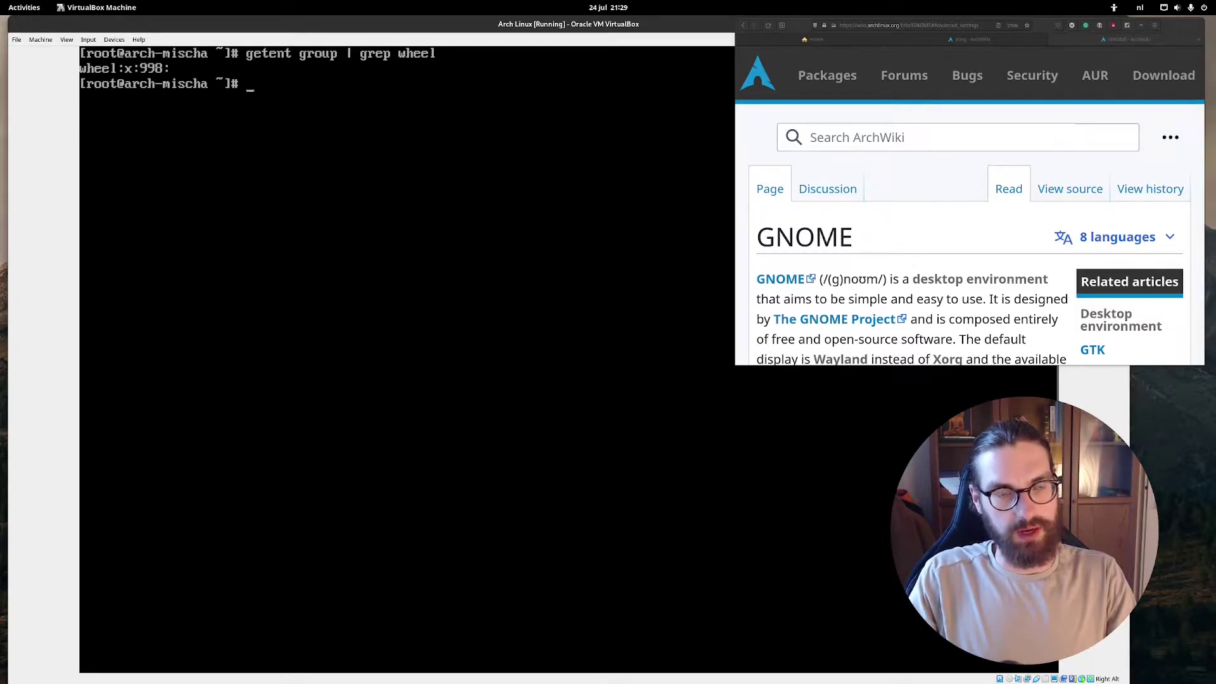
text(usermod )
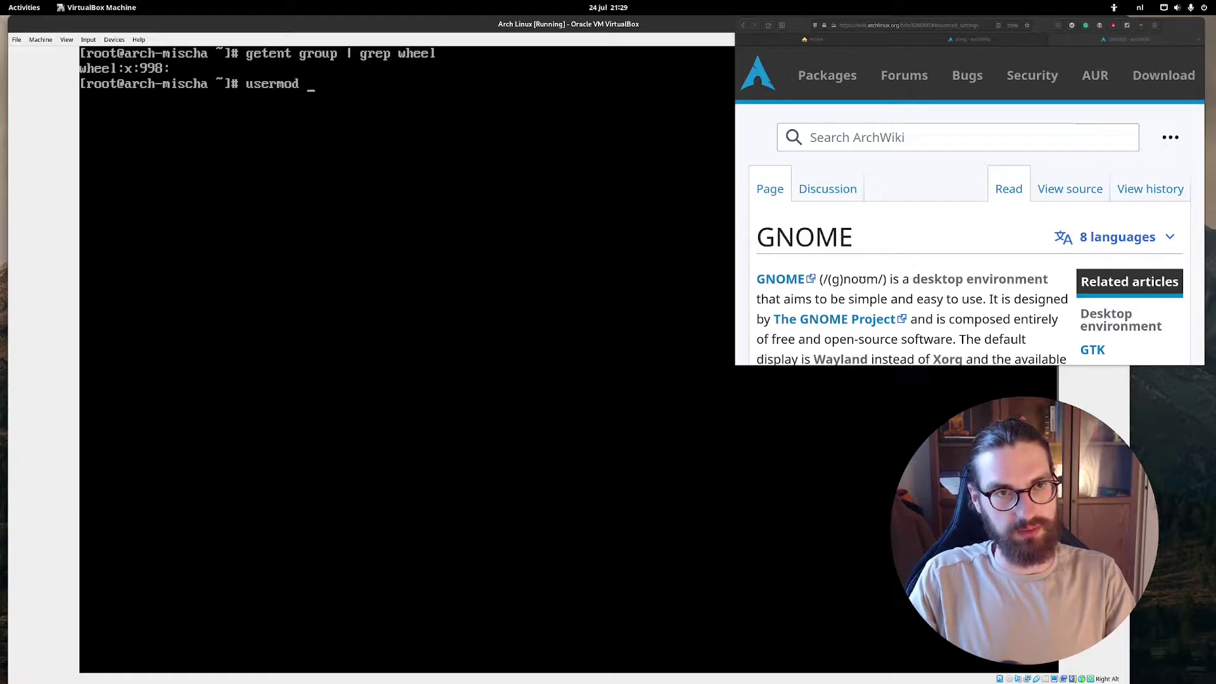
text(-aG wheel )
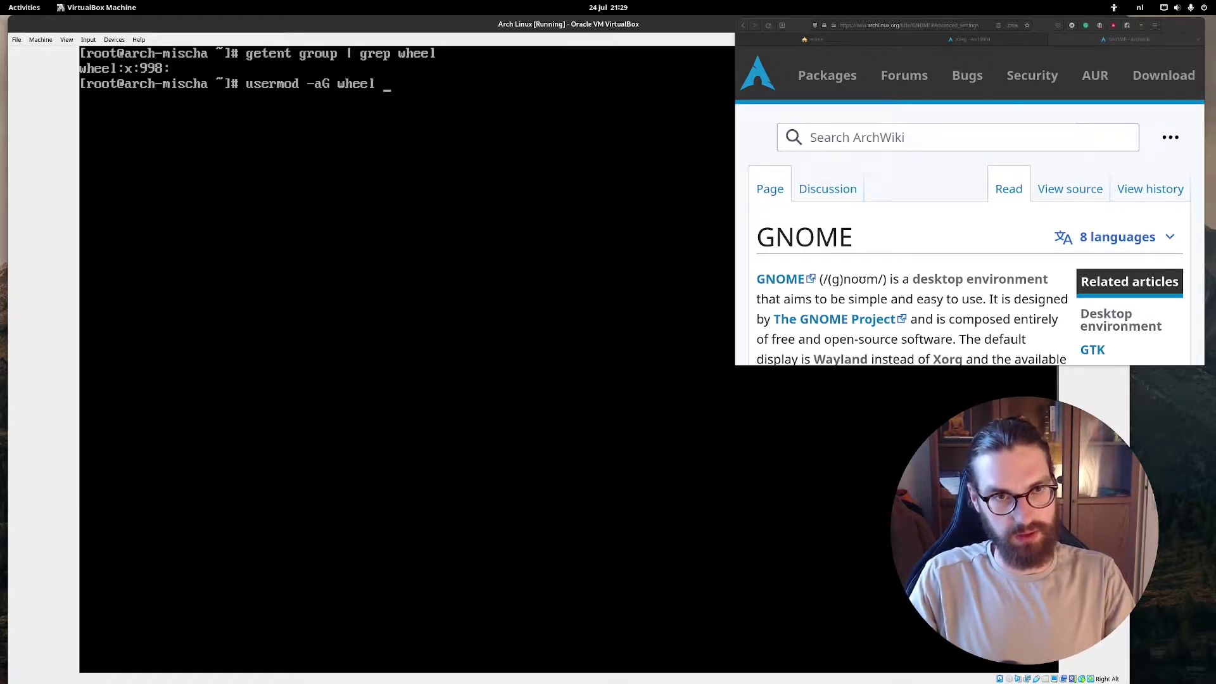
text(mischa)
key(Return)
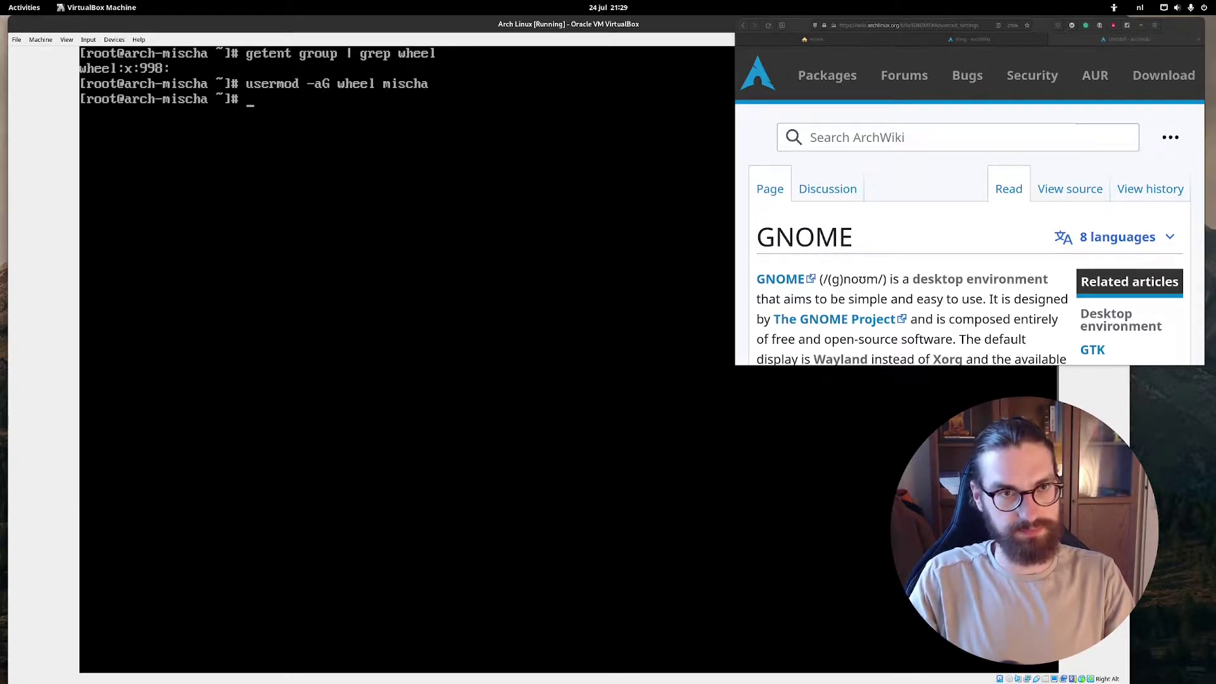
text(groups mischa)
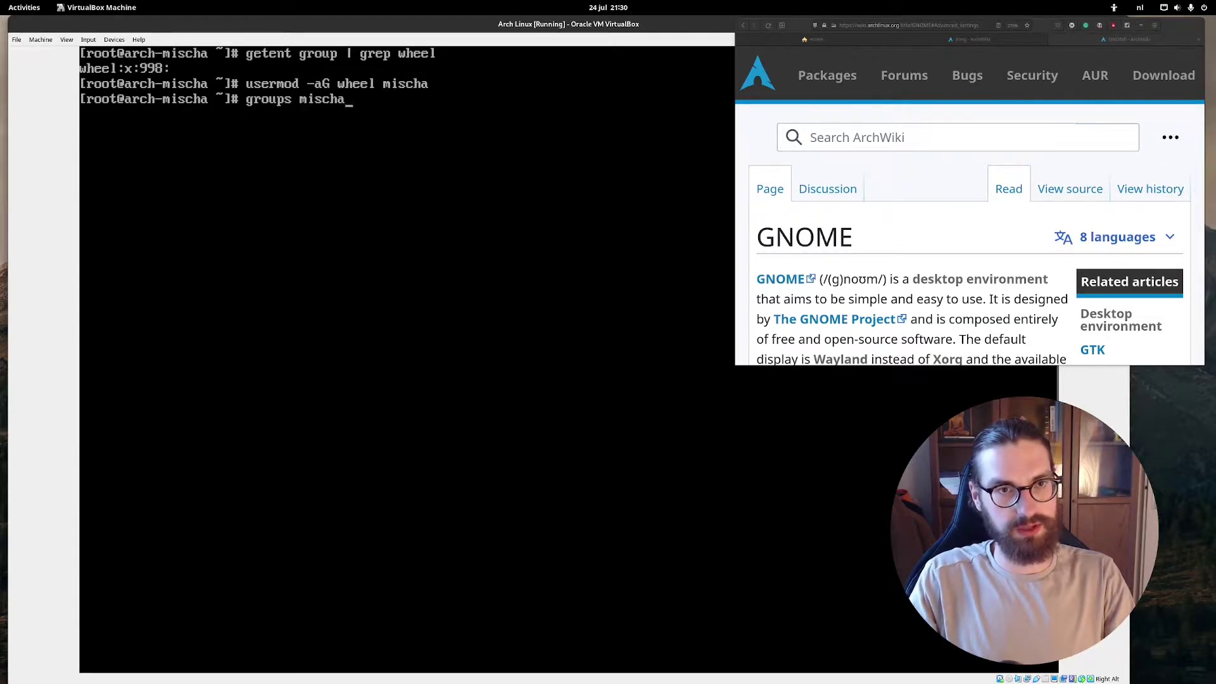
key(Return)
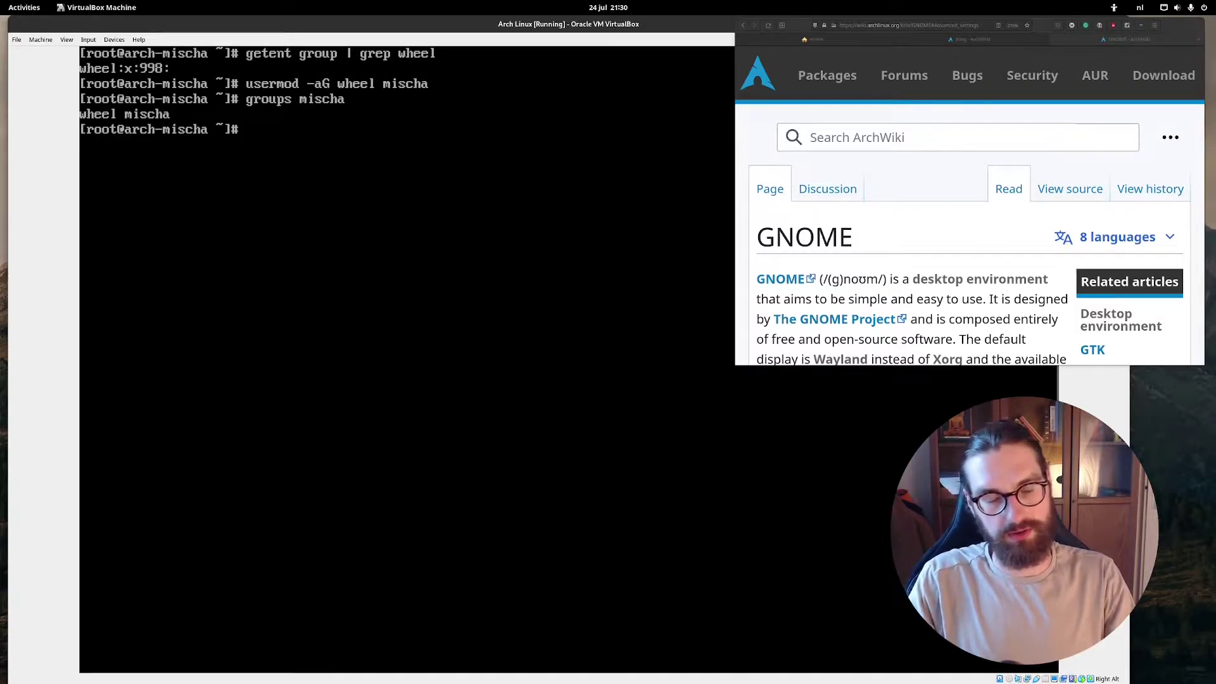
text(visudo)
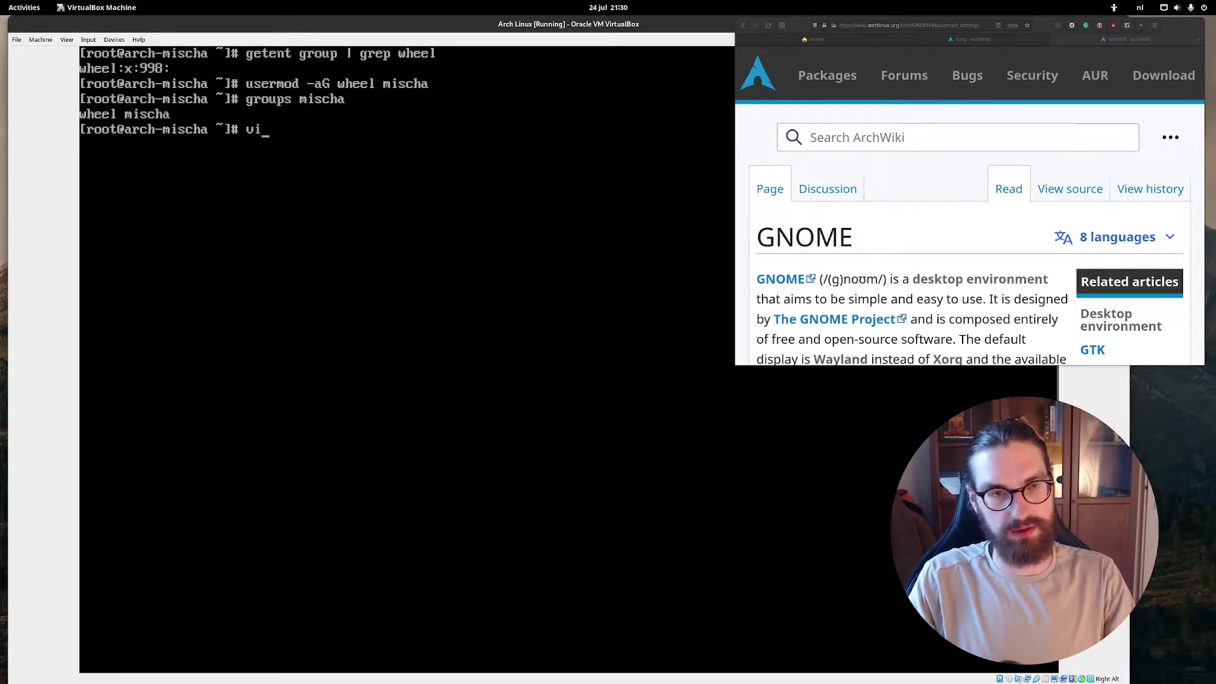
key(Return)
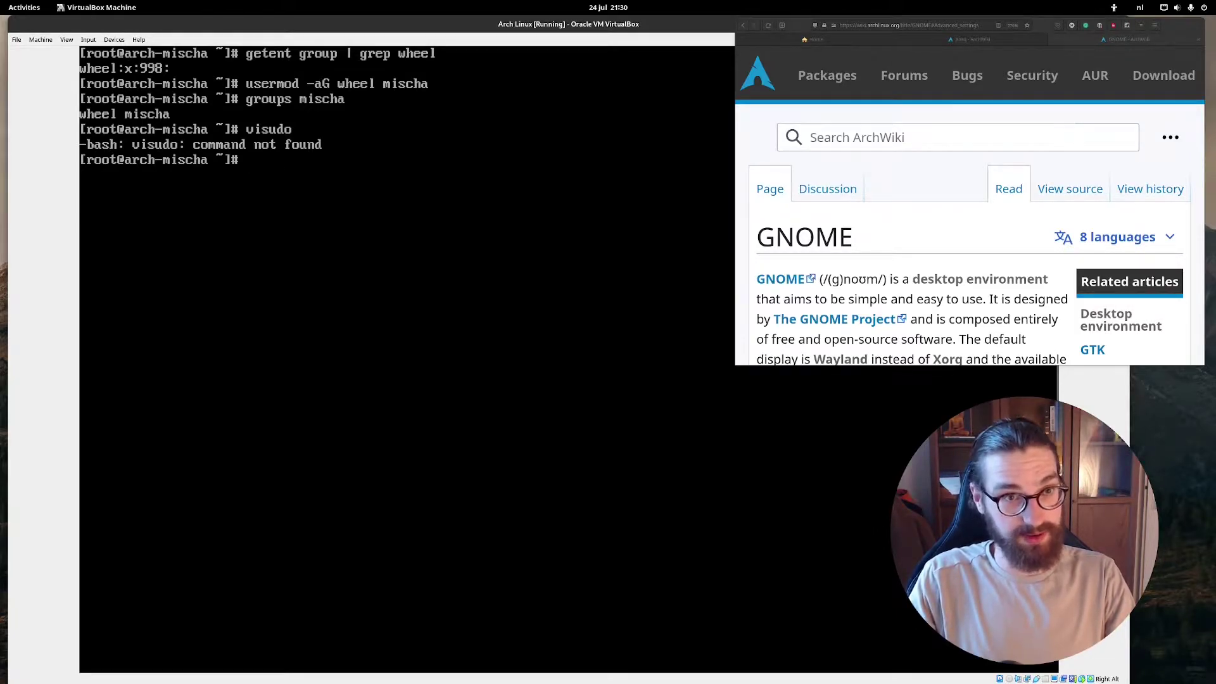
Confirm sudo is missing, then page through the installed packages listed by pacman -Q
text(sudo)
key(Return)
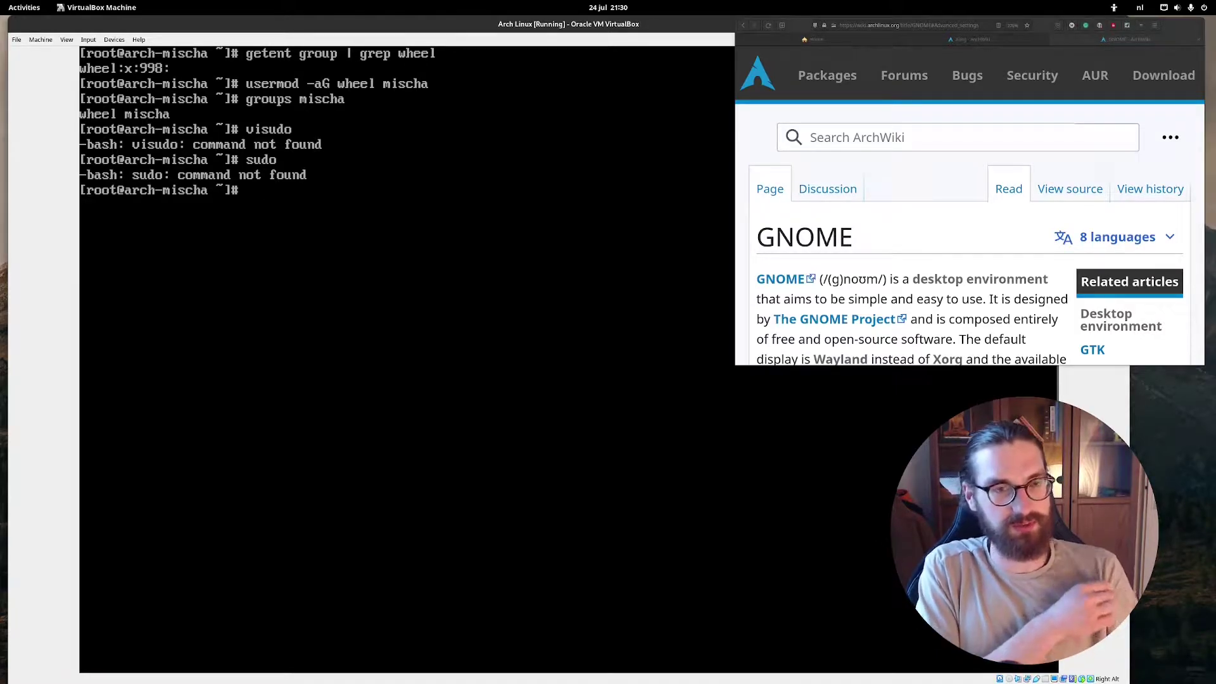
text(p)
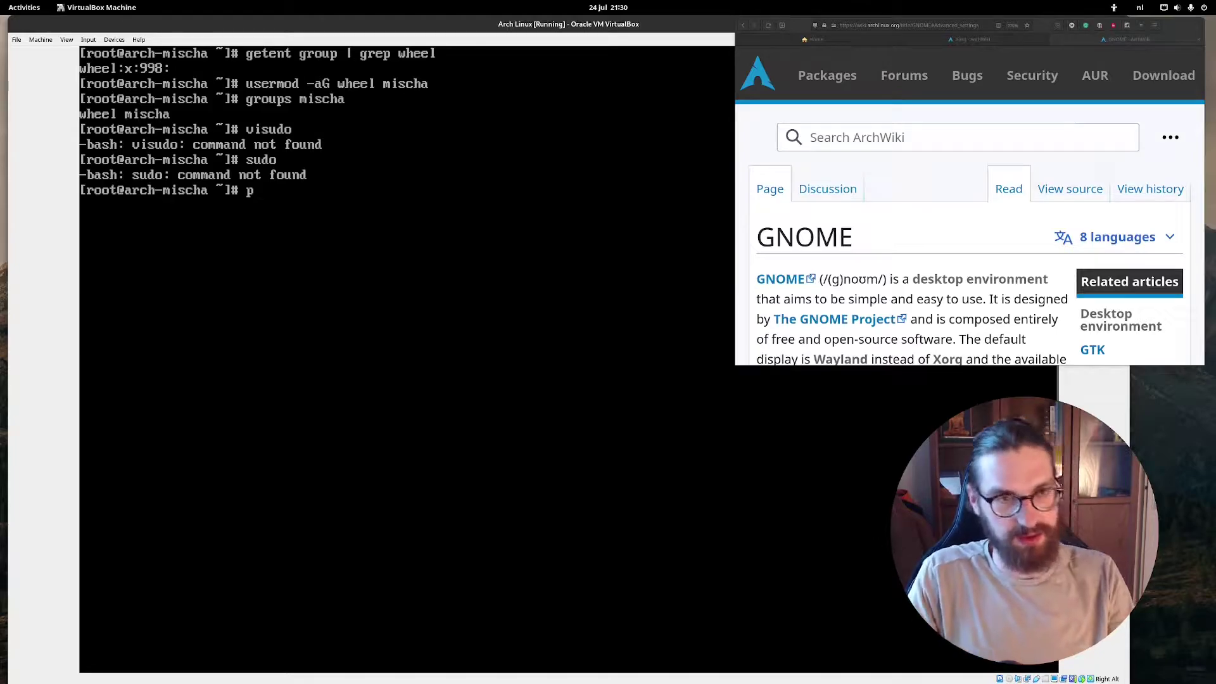
text(acman -Q)
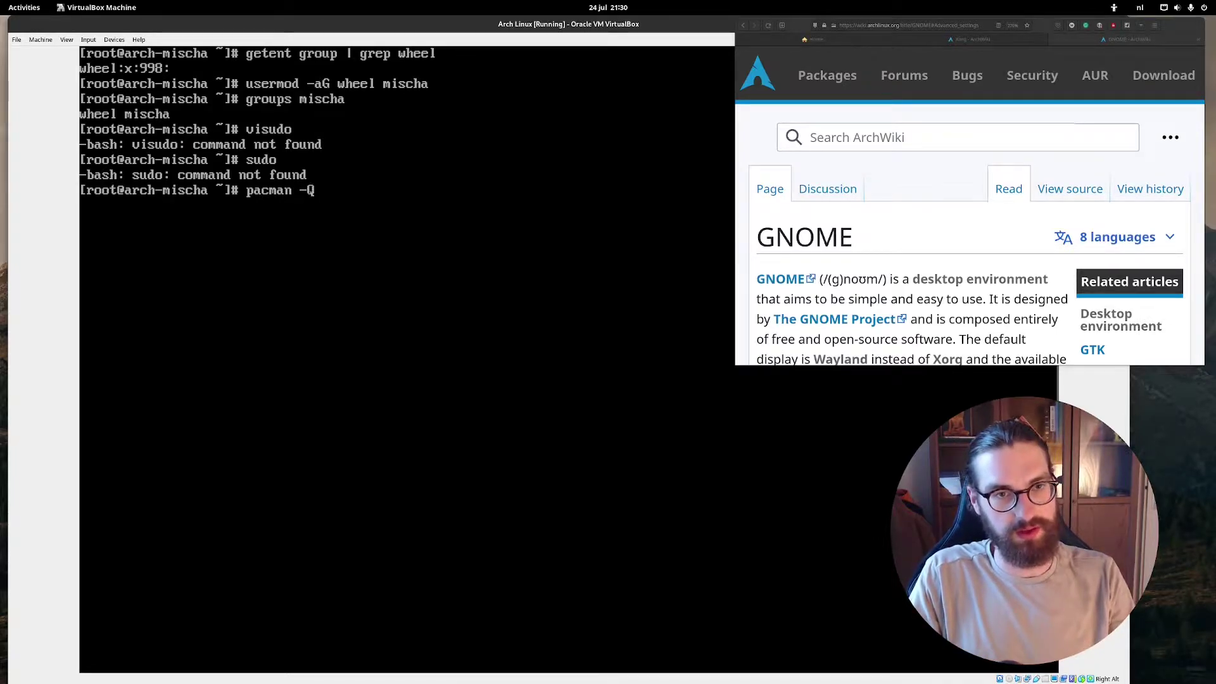
key(Return)
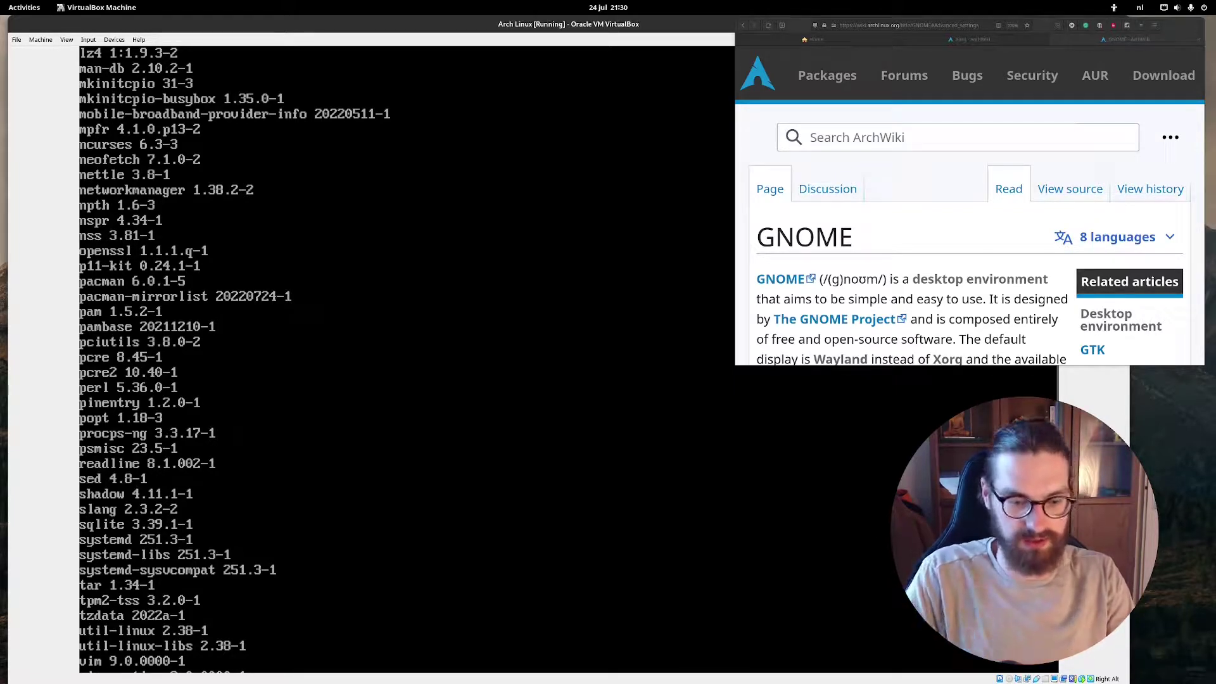
key(Down)
key(Down)
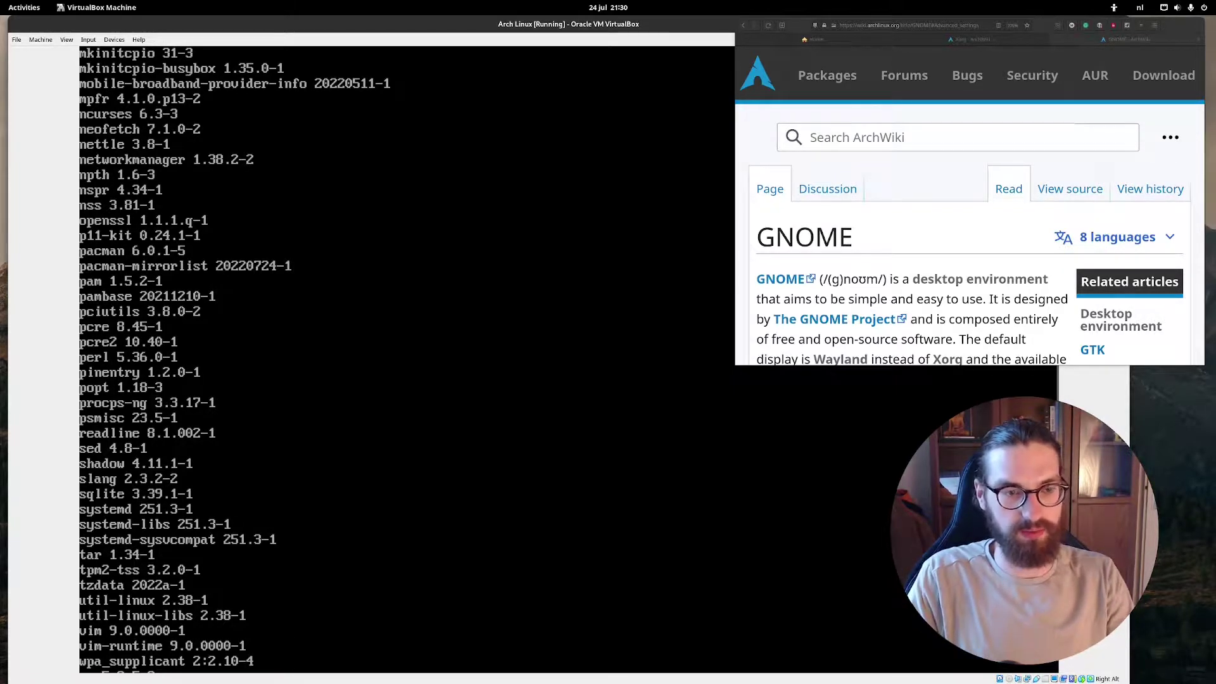
key(q)
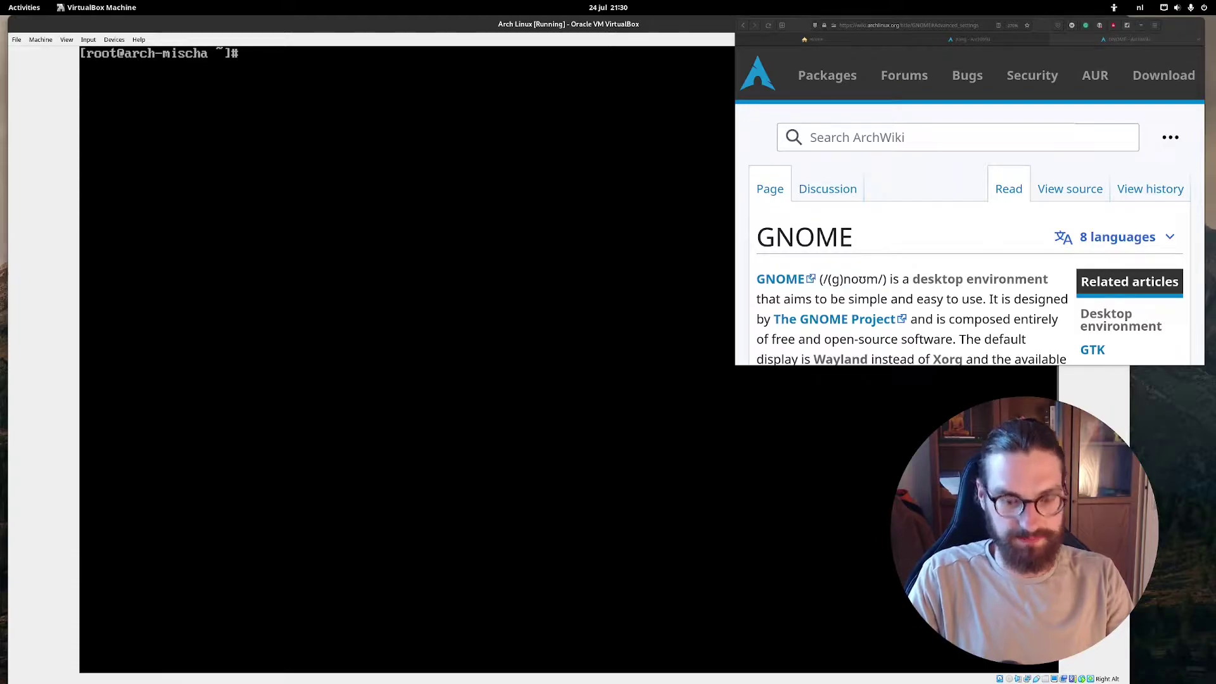
Redirect pacman -Q output into an installed_pkgs file with a misordered first attempt
text(pacman)
key(BackSpace)
key(BackSpace)
key(BackSpace)
text(man -Q )
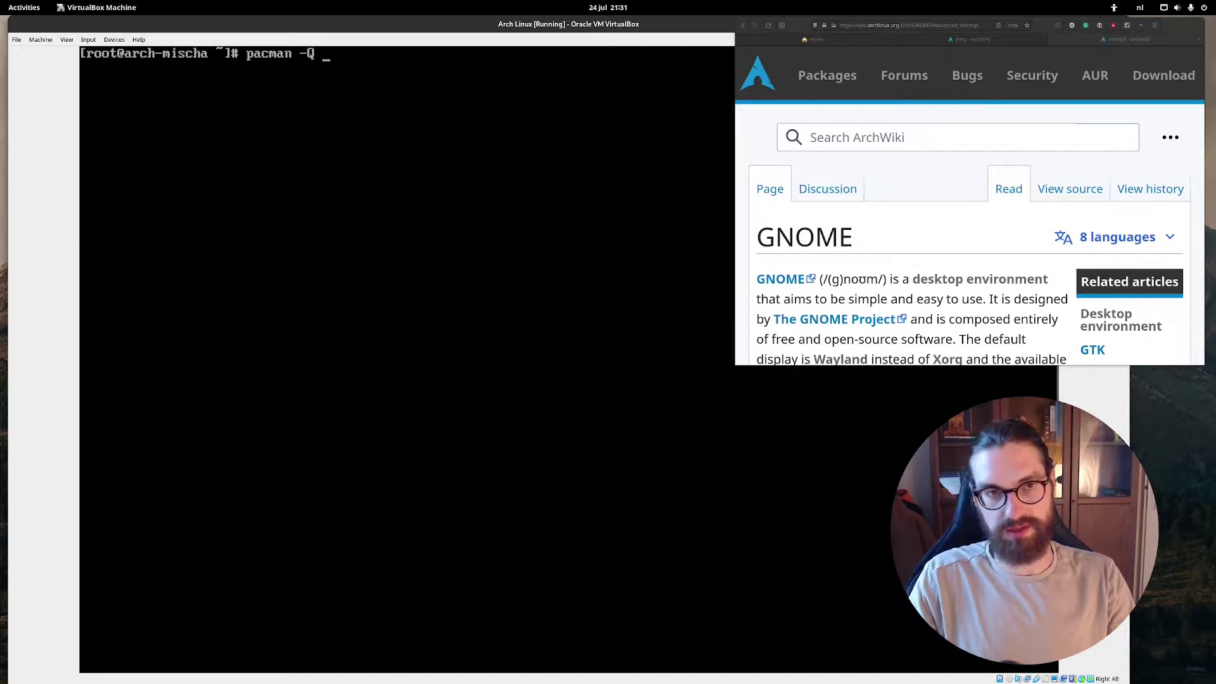
text(>>)
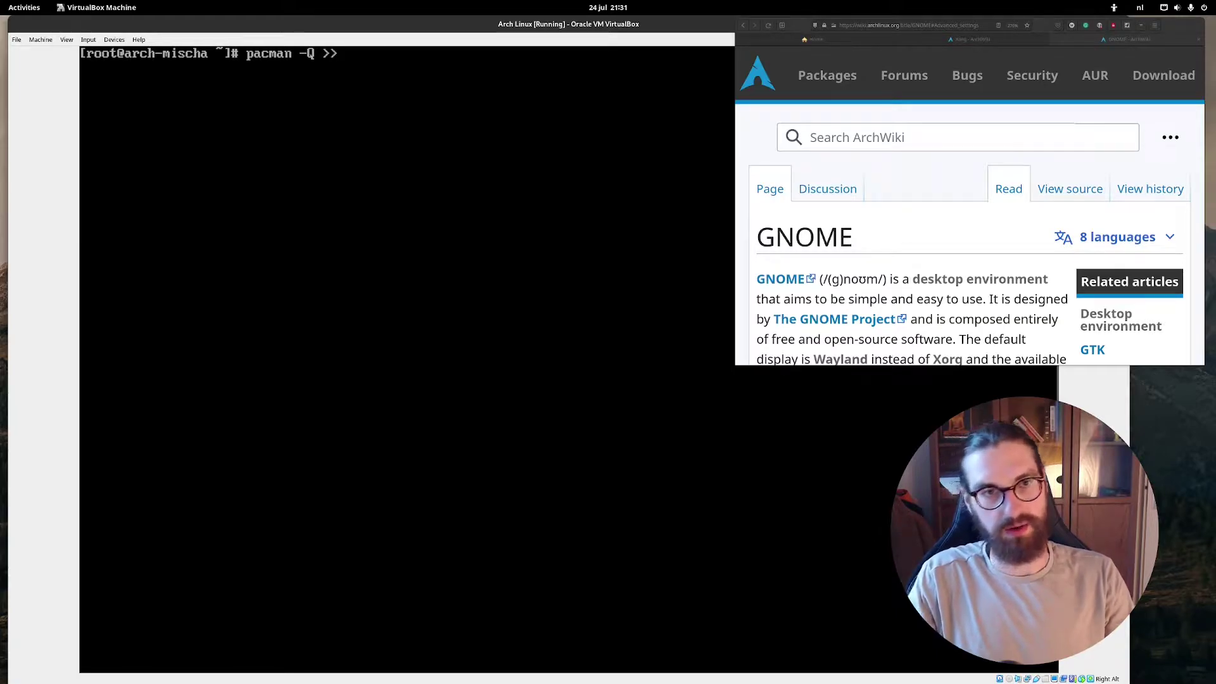
text( installed_p)
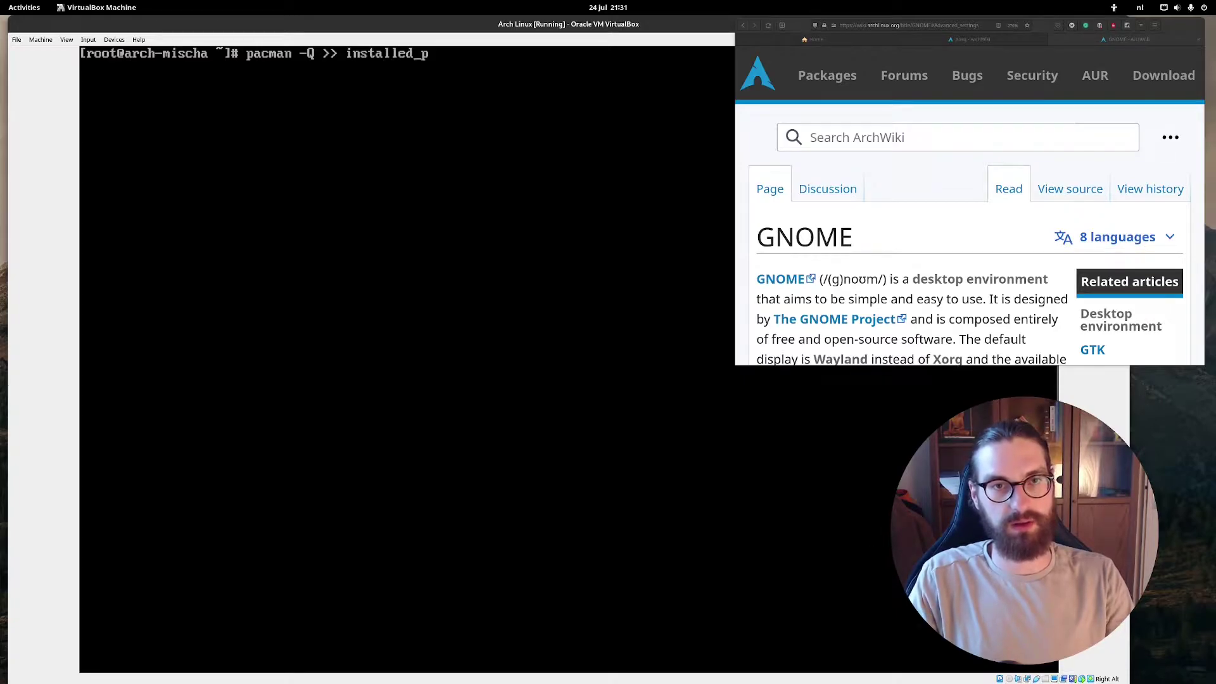
text(kgs /)
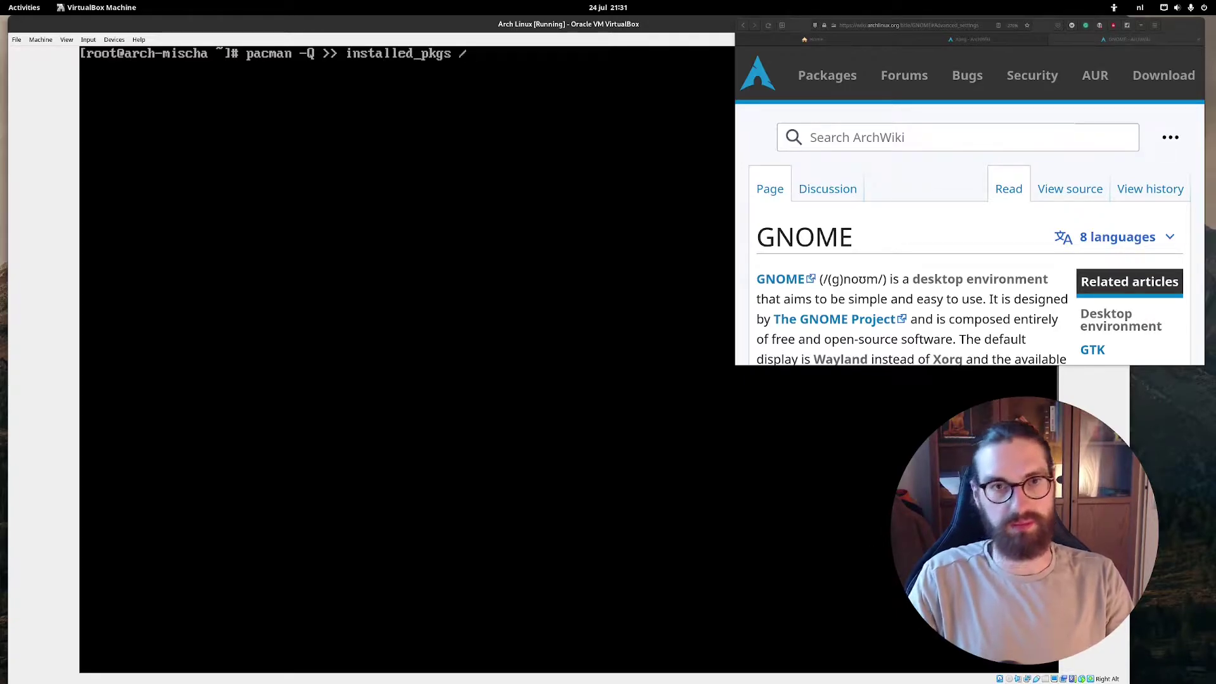
text(home/mischa)
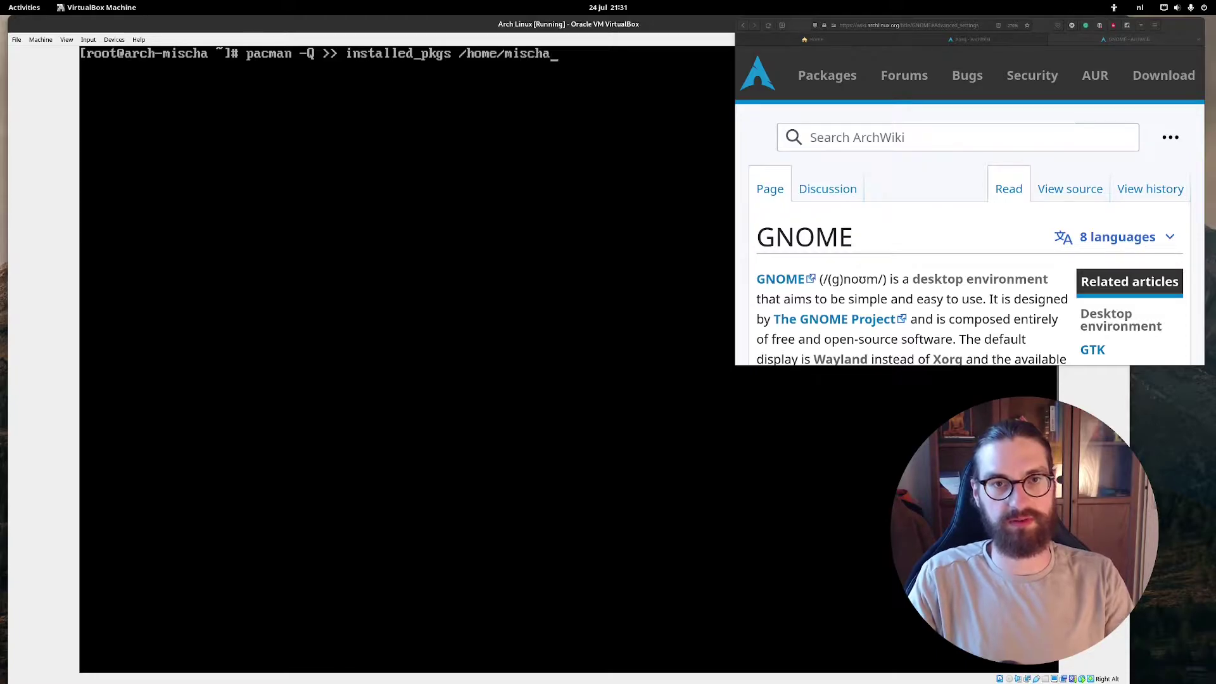
key(Return)
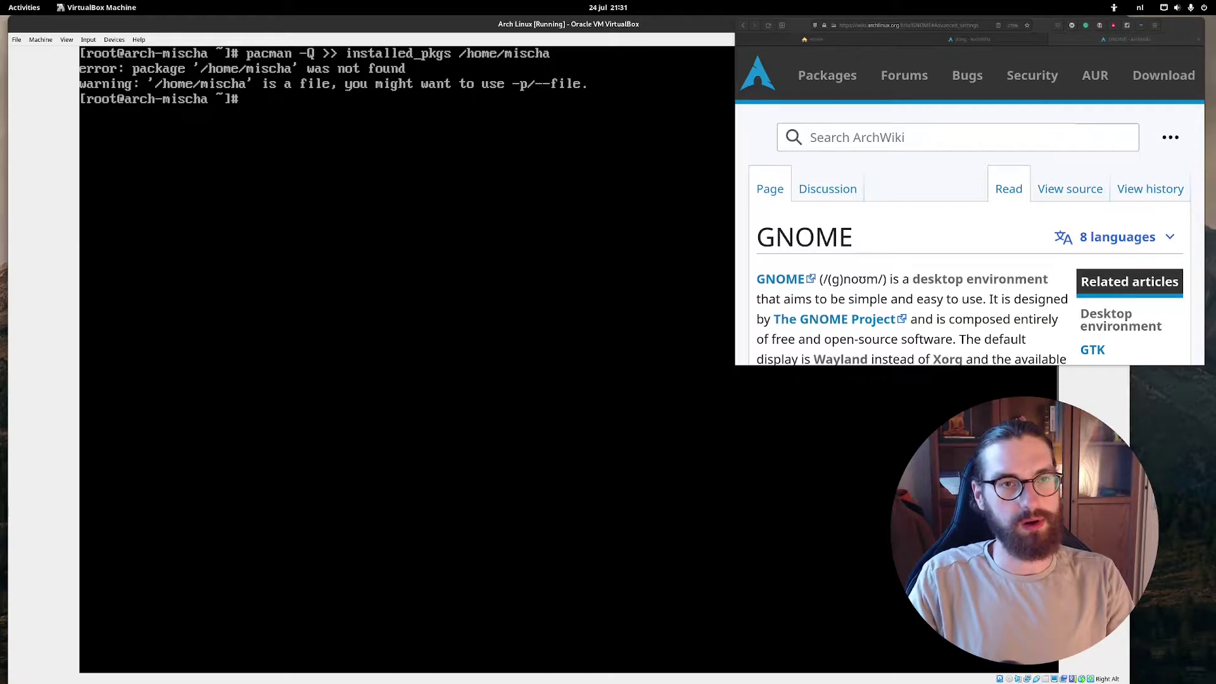
Rerun the command appending the package list to installed_pgs in the user's home, then list root's files
key(Up)
key(Left)
key(Left)
key(Left)
key(Left)
key(Left)
key(Left)
key(Left)
key(Left)
key(Left)
key(Left)
key(Left)
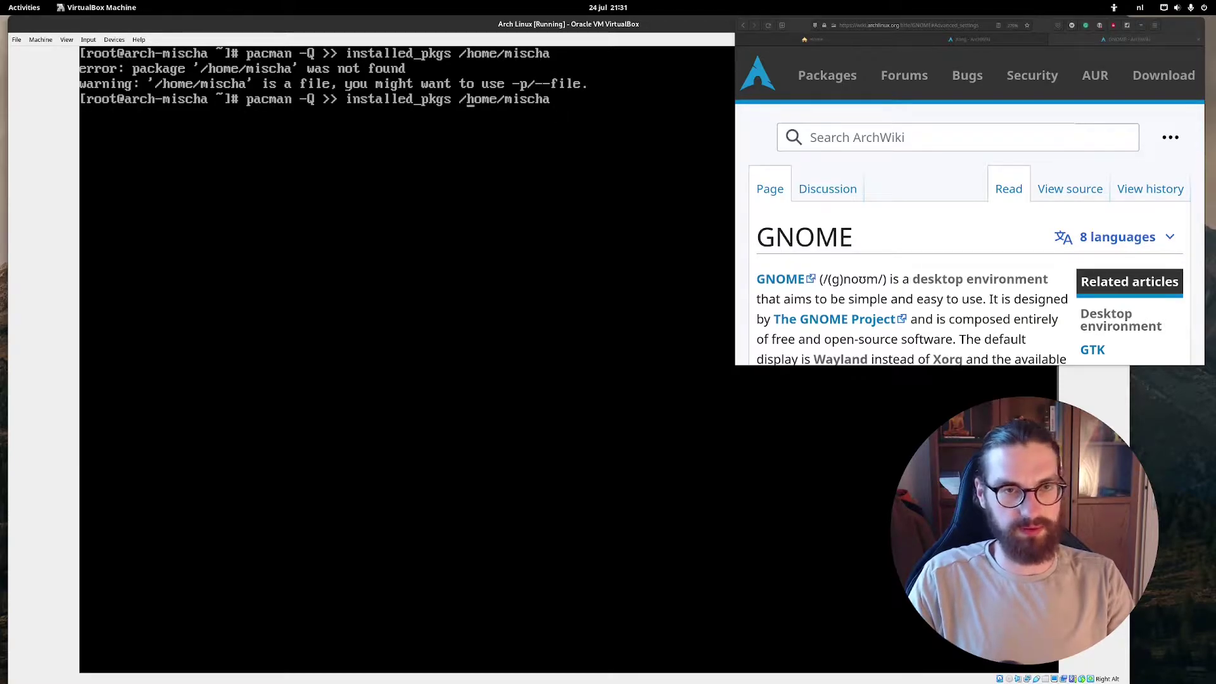
key(Left)
key(Left)
key(Right)
key(Right)
key(Right)
key(Right)
key(Right)
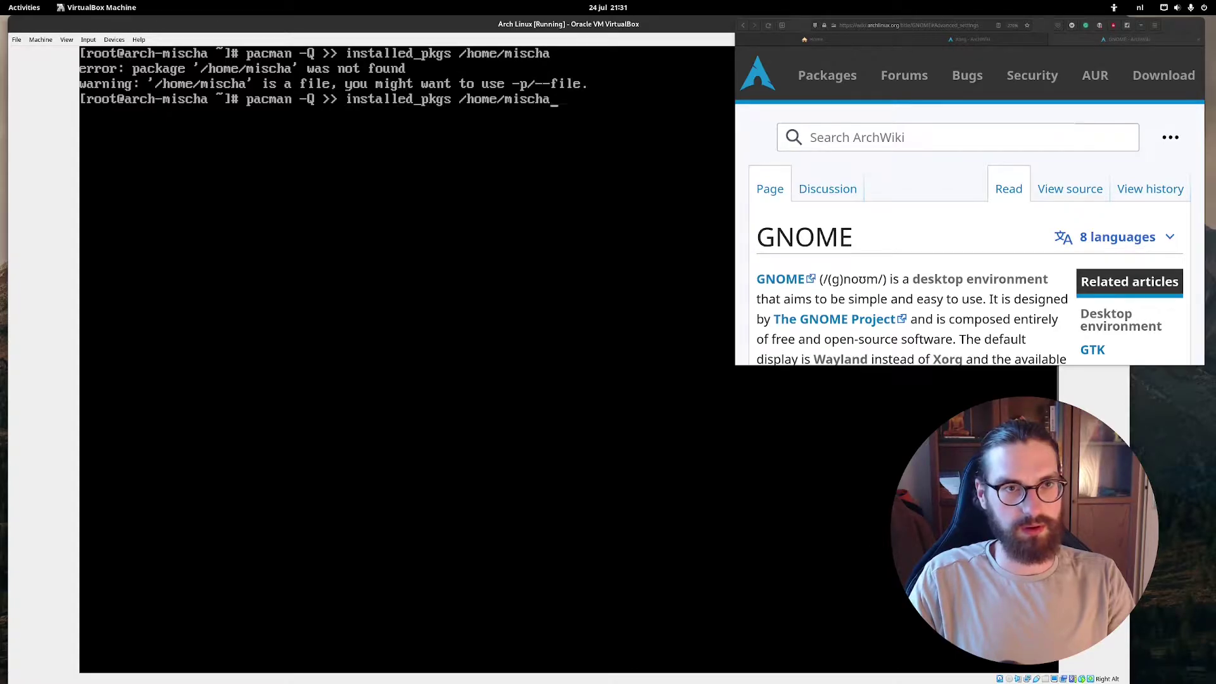
key(Left)
key(Left)
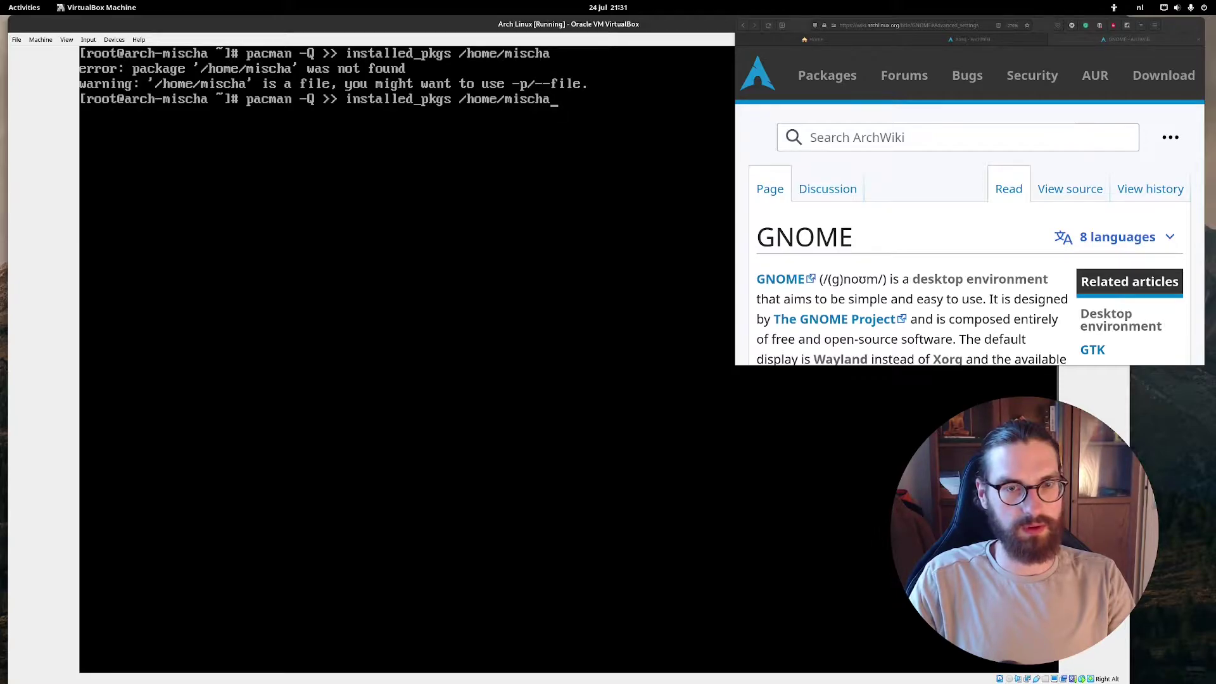
key(BackSpace)
key(BackSpace)
key(BackSpace)
key(BackSpace)
key(BackSpace)
key(BackSpace)
key(BackSpace)
key(BackSpace)
key(BackSpace)
key(BackSpace)
key(BackSpace)
key(BackSpace)
key(BackSpace)
key(BackSpace)
key(BackSpace)
key(BackSpace)
key(BackSpace)
key(BackSpace)
key(BackSpace)
key(BackSpace)
key(BackSpace)
key(BackSpace)
key(BackSpace)
key(BackSpace)
key(BackSpace)
key(BackSpace)
key(BackSpace)
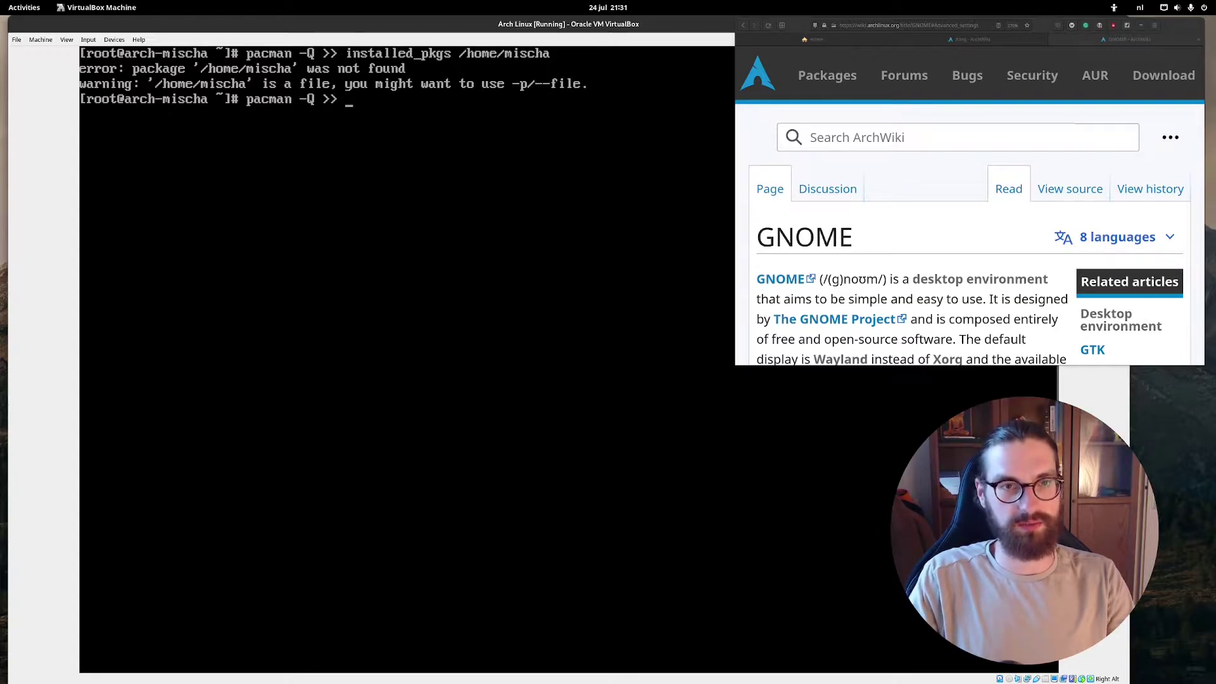
key(ctrl+l)
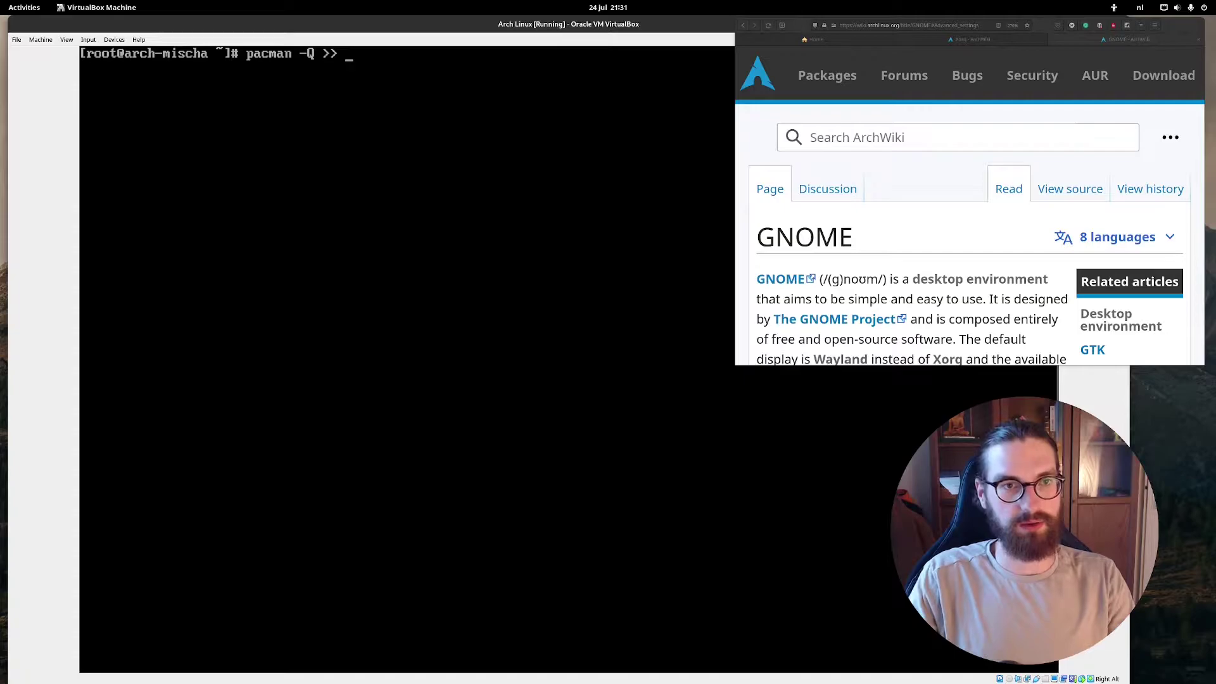
text(/home/)
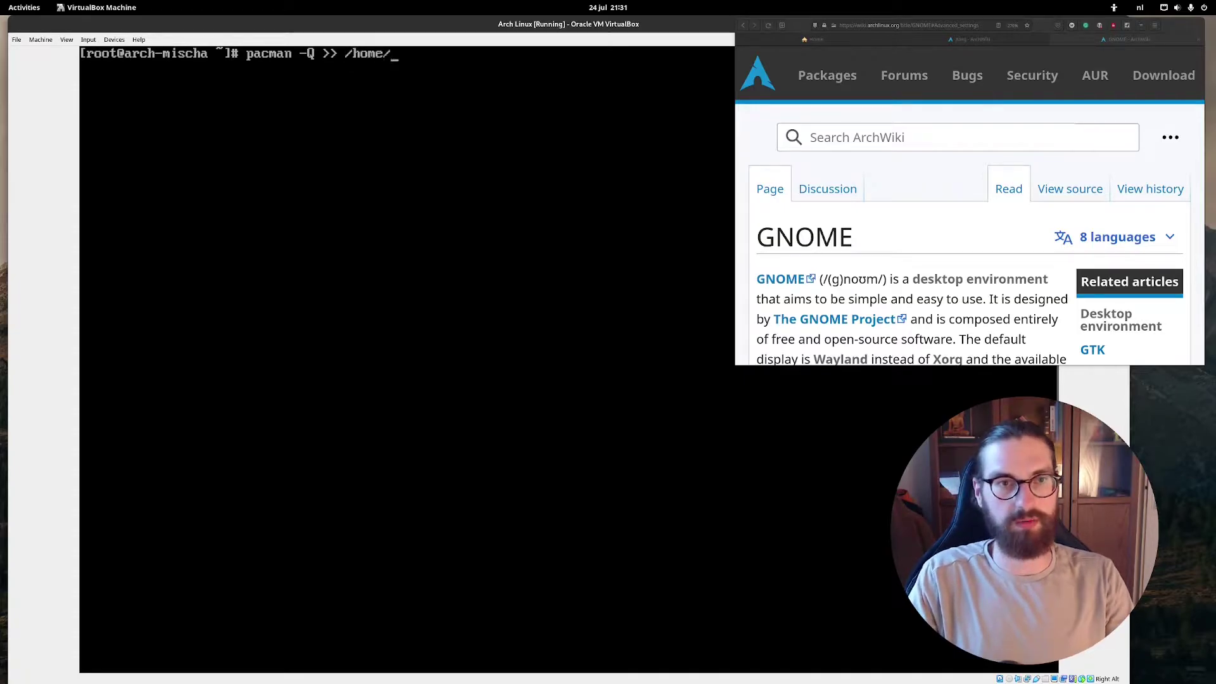
text(mischa/installed_kg)
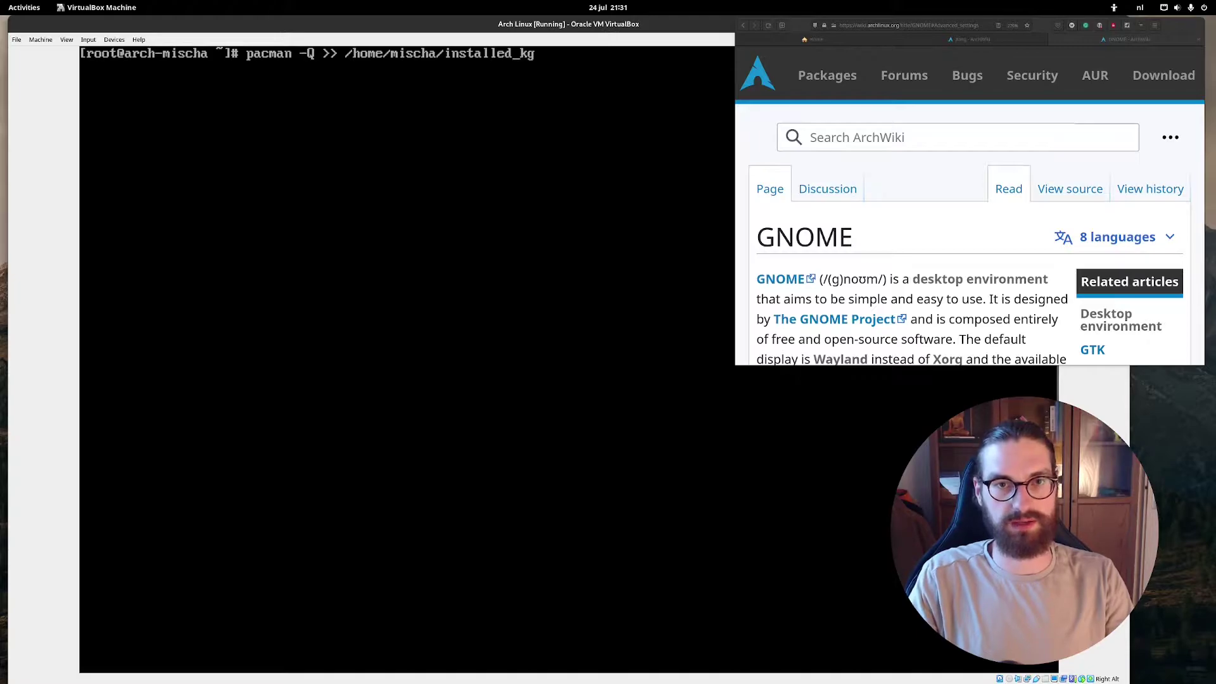
key(BackSpace)
key(BackSpace)
text(pgs)
key(Return)
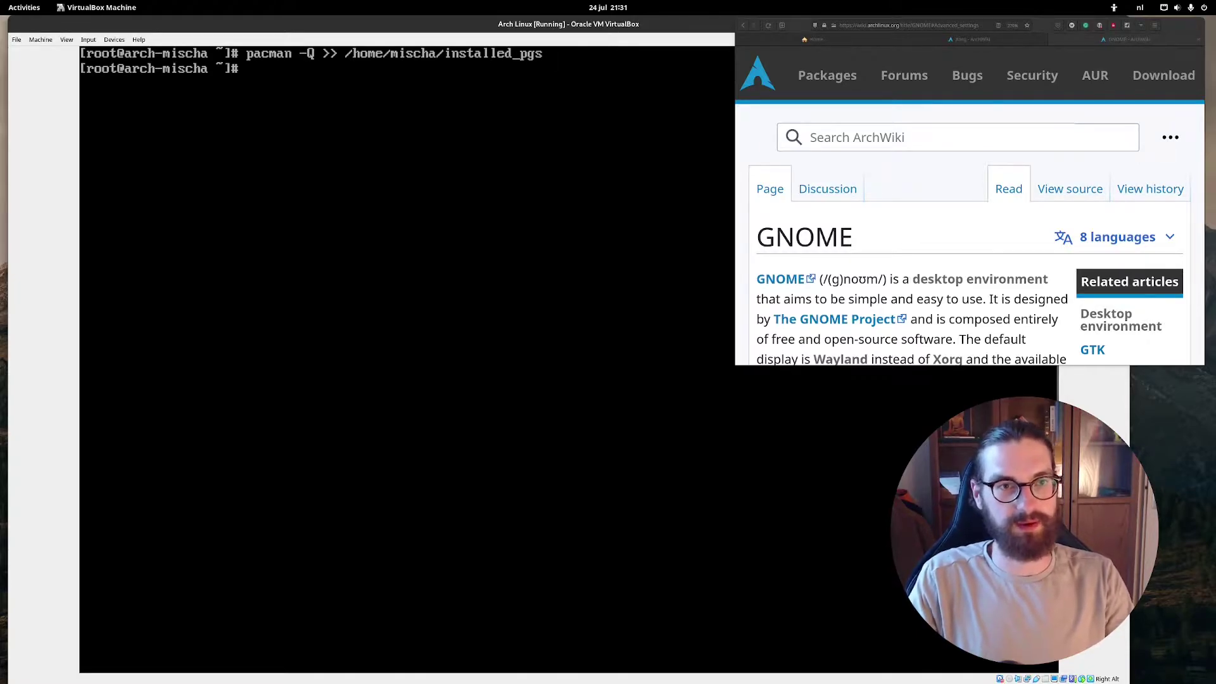
text(ls)
key(Return)
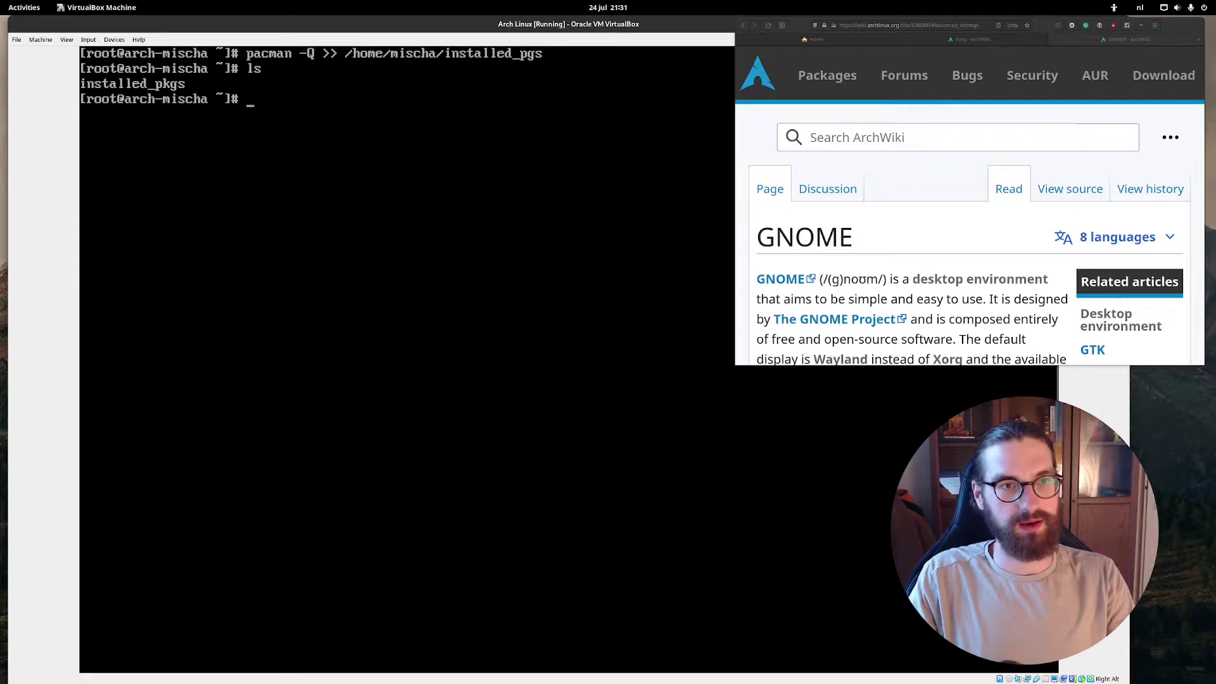
List the contents of the user's home folder and root's home folder
text(ls)
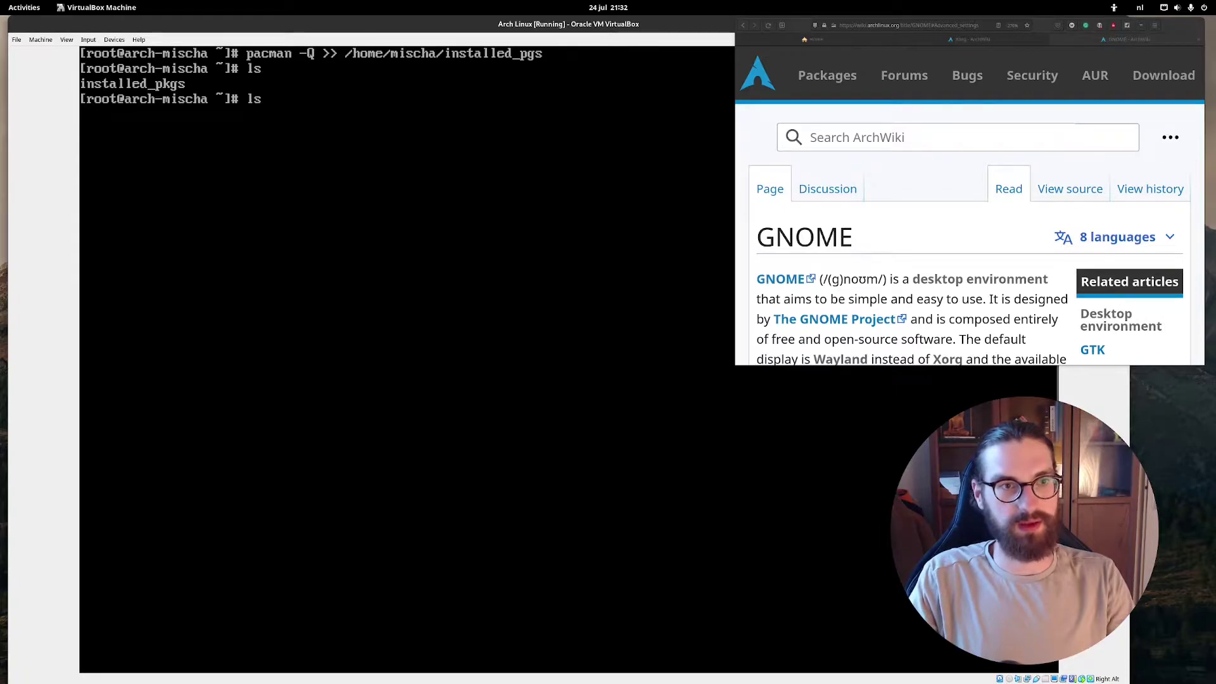
text( /home/mischa)
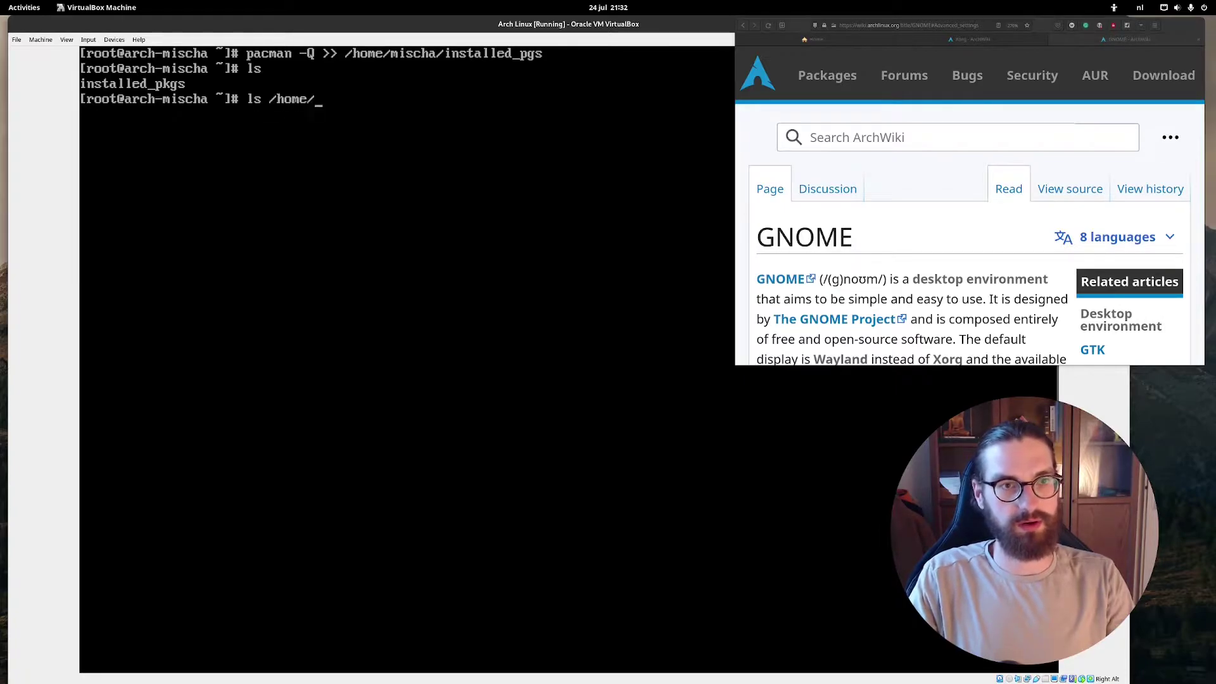
key(Return)
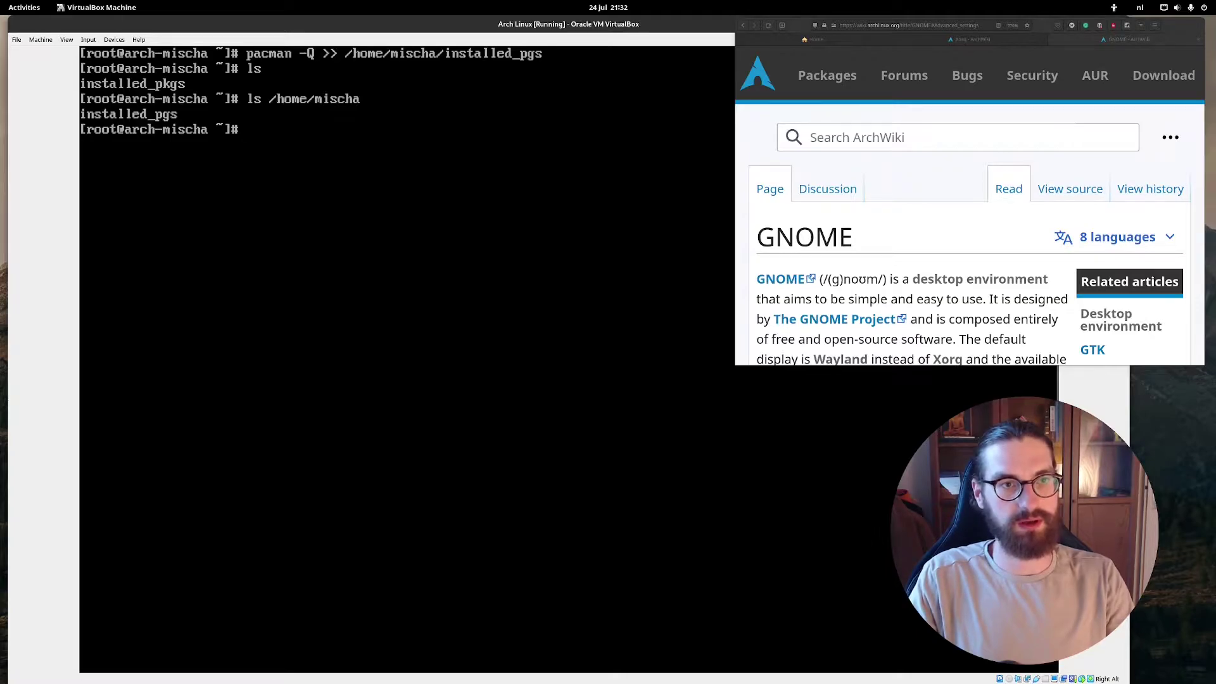
text(cat igs)
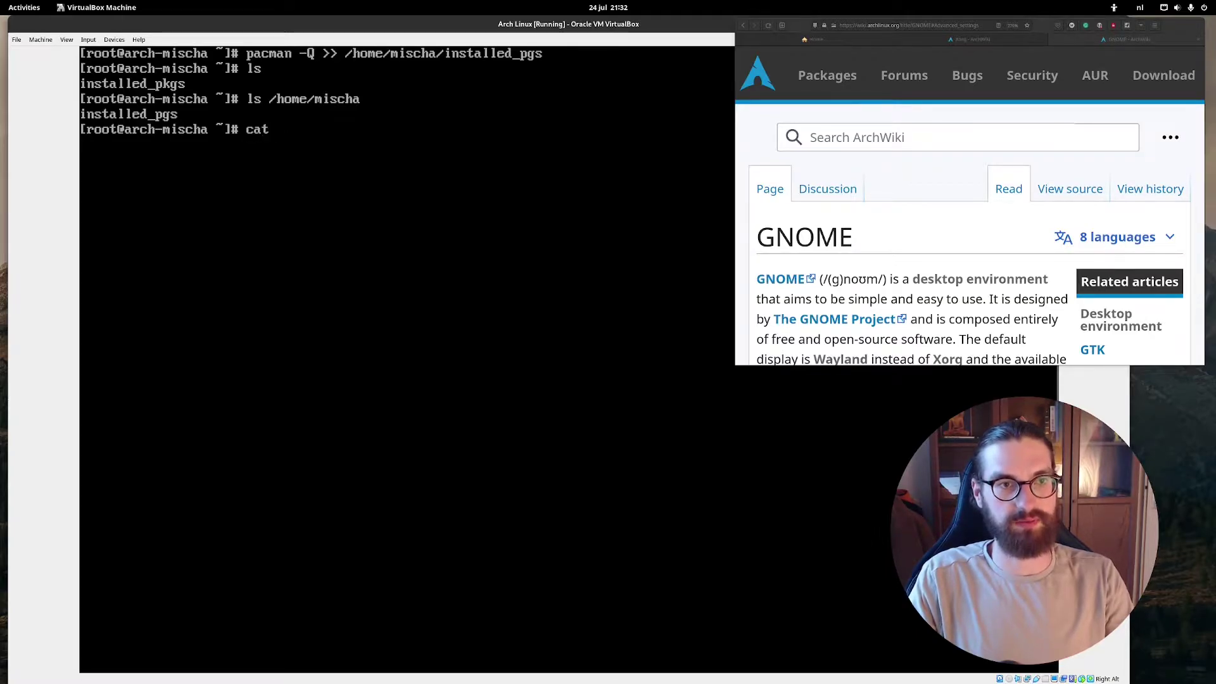
key(BackSpace)
key(BackSpace)
text(ns)
key(BackSpace)
key(BackSpace)
key(BackSpace)
key(BackSpace)
key(BackSpace)
key(BackSpace)
key(BackSpace)
text(ls)
key(Return)
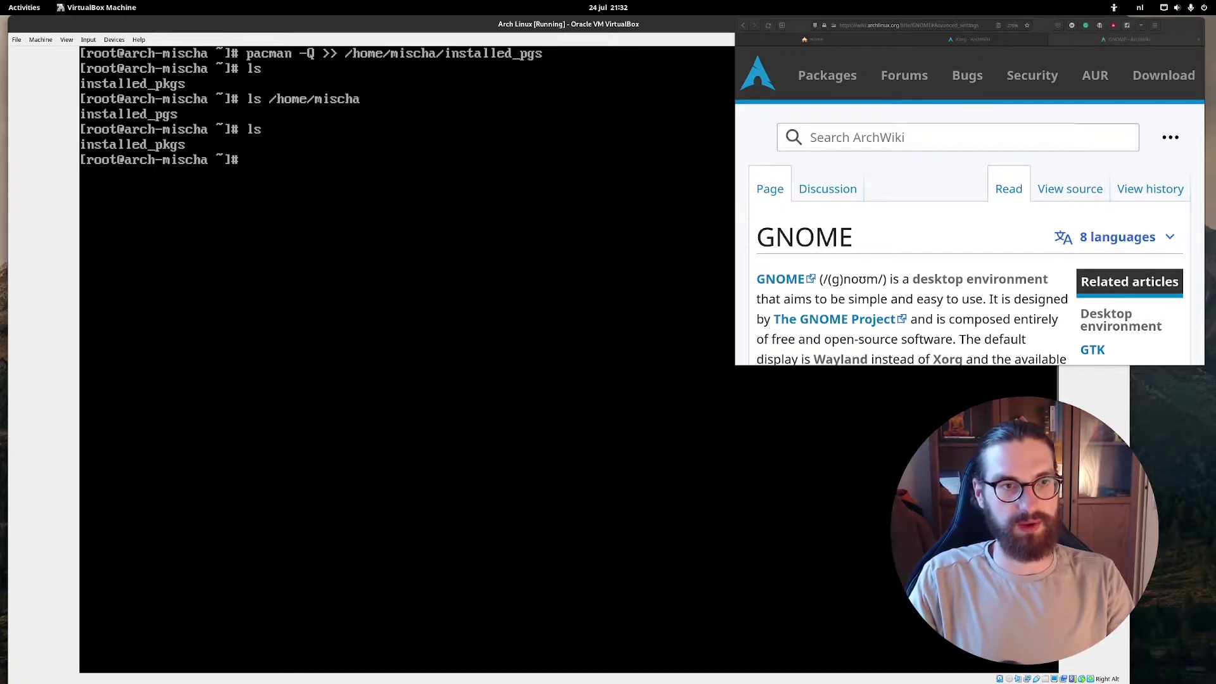
Delete the stray installed_pkgs file and confirm installed_pgs remains in the user's home
text(rm installed_pkgs)
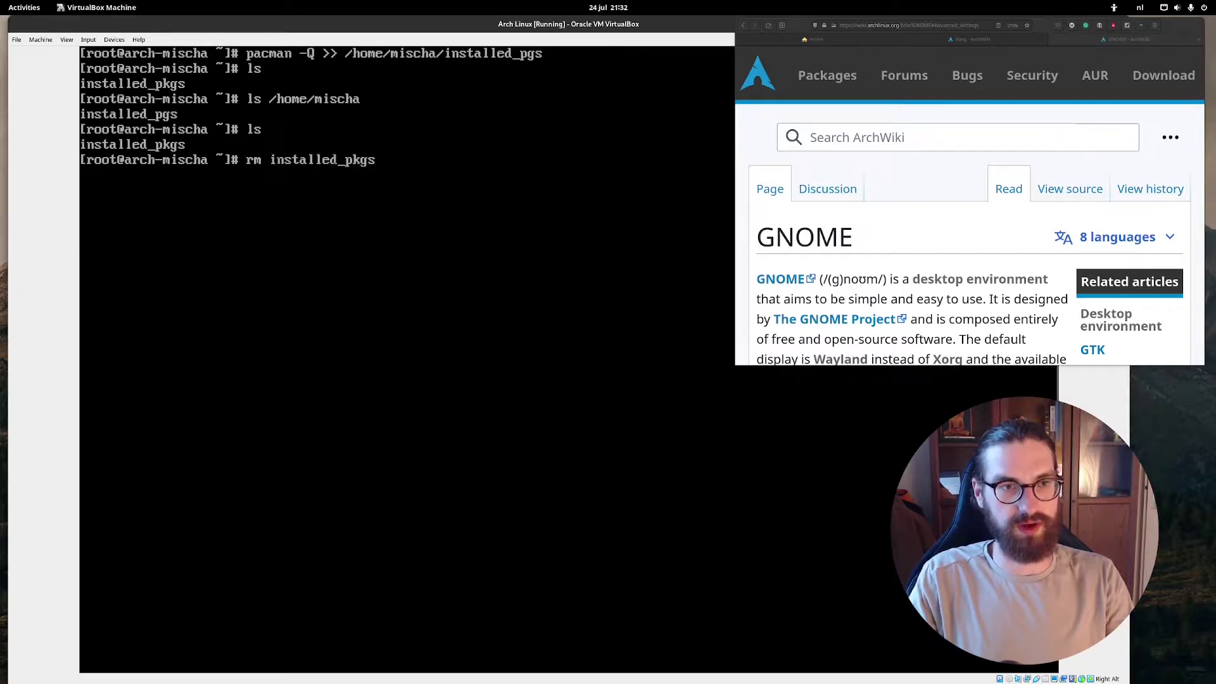
key(Return)
text(ls)
key(Return)
text(ls /home/mischa)
key(Return)
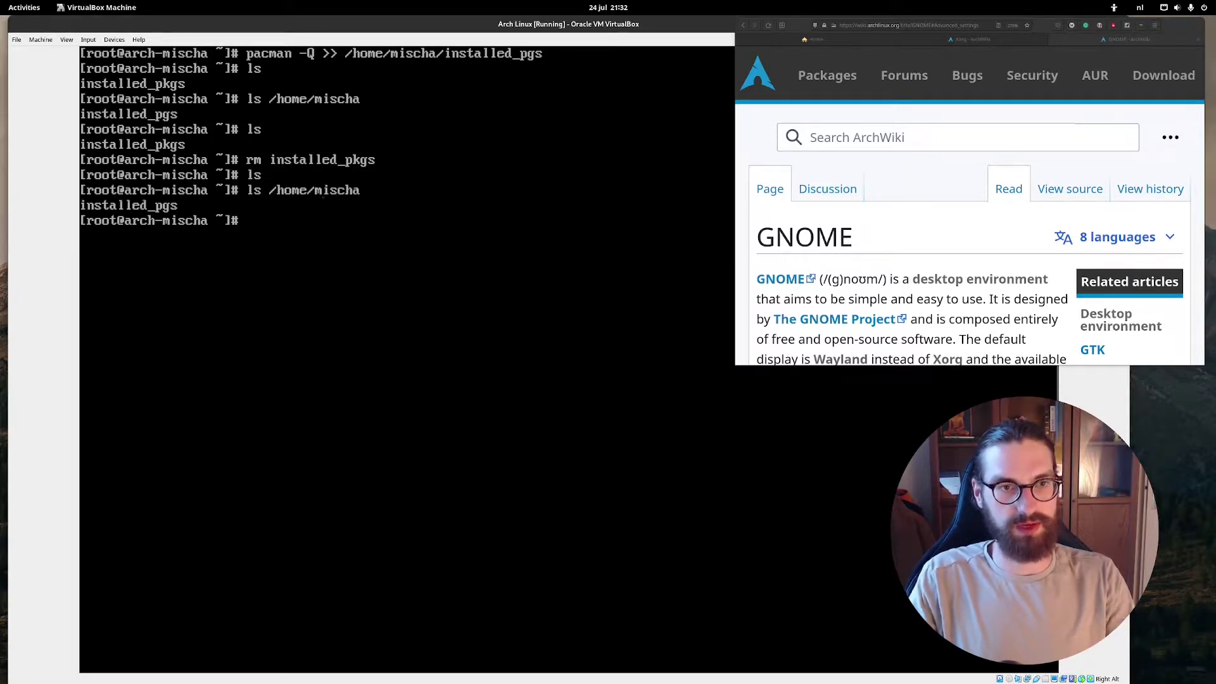
Print the saved installed_pgs package list with cat, then clear the screen
text(cat /home/mischa)
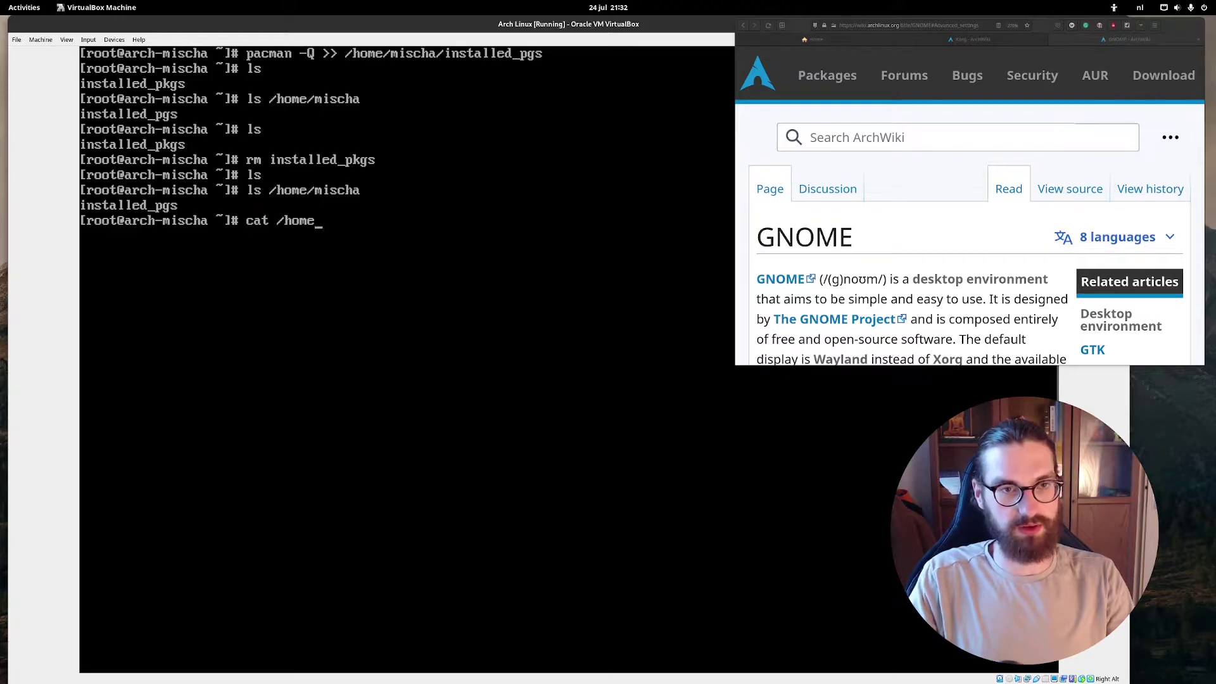
text(ins)
key(Tab)
key(Return)
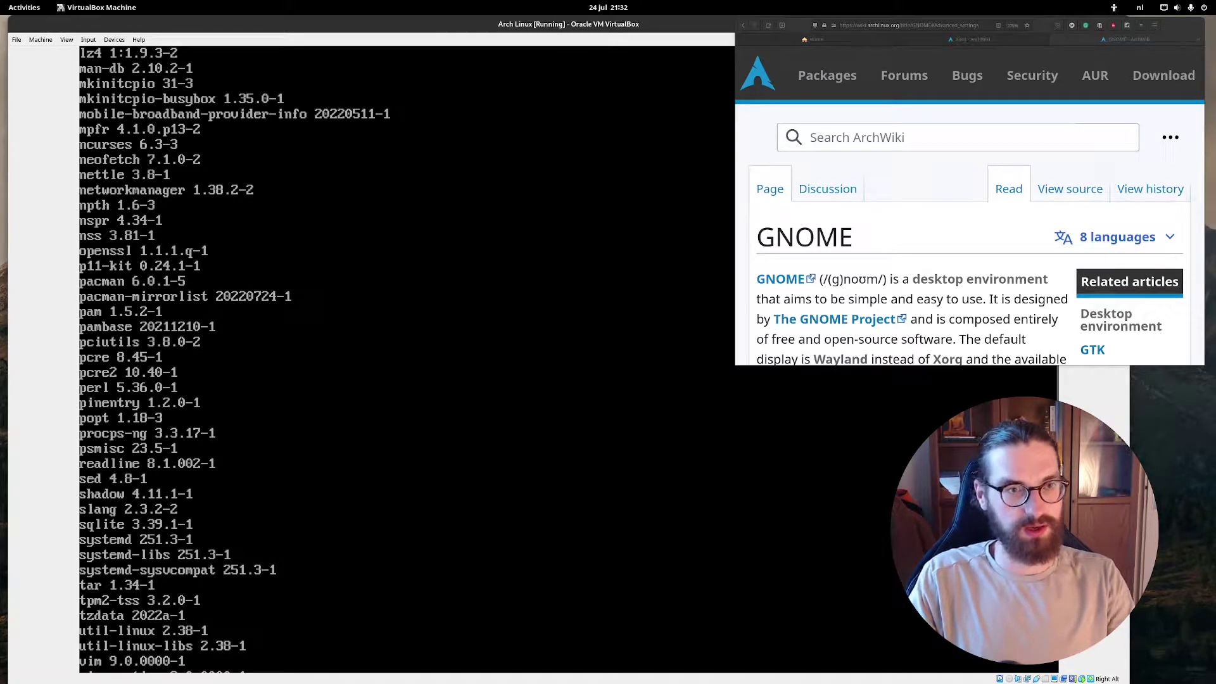
key(ctrl+l)
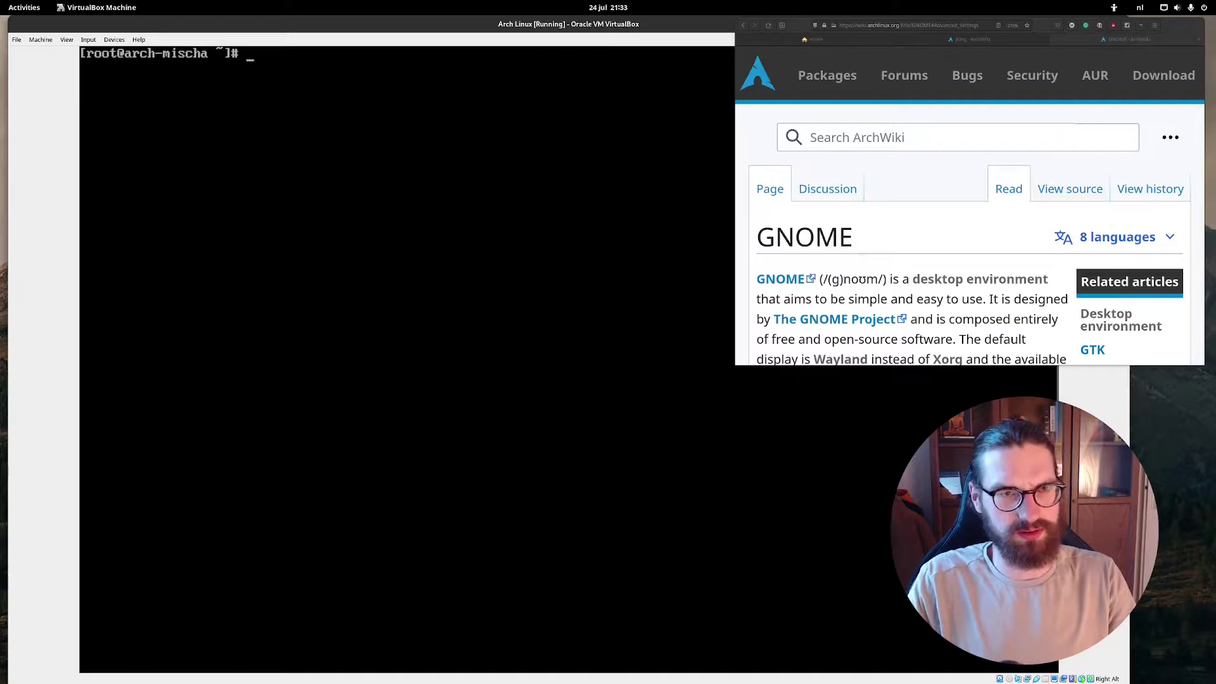
Install the sudo package with pacman -S sudo, confirming with y
text(pacman -S sudo)
key(Return)
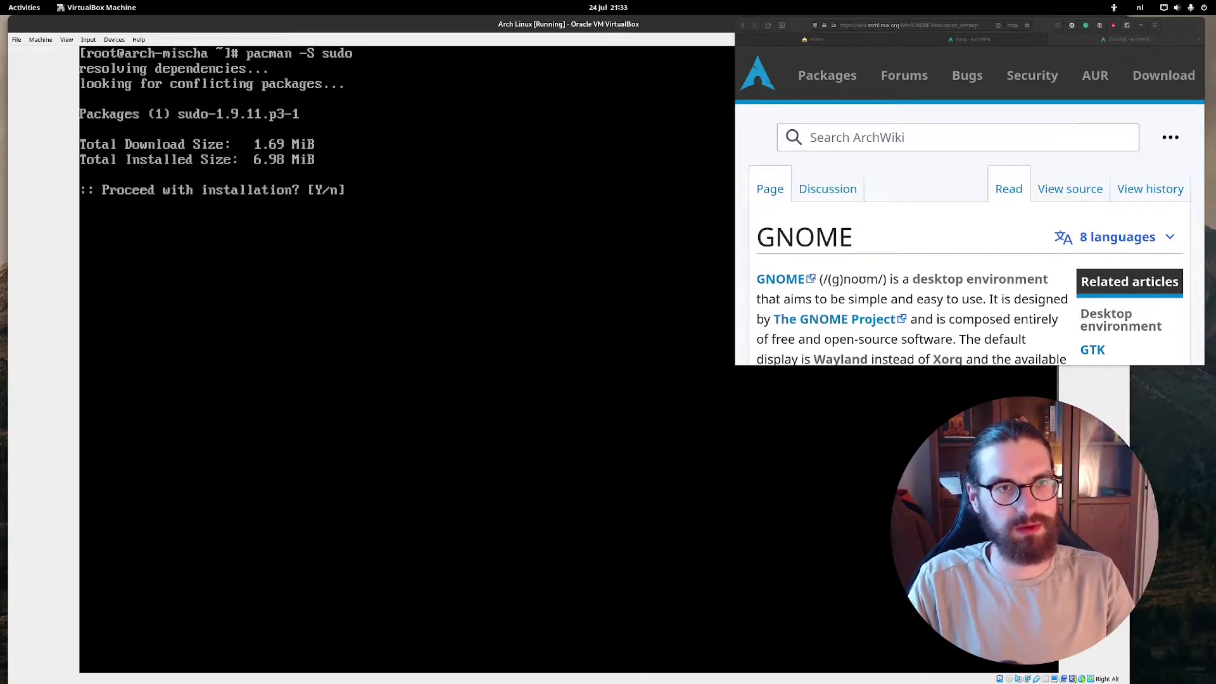
text(y)
key(Return)
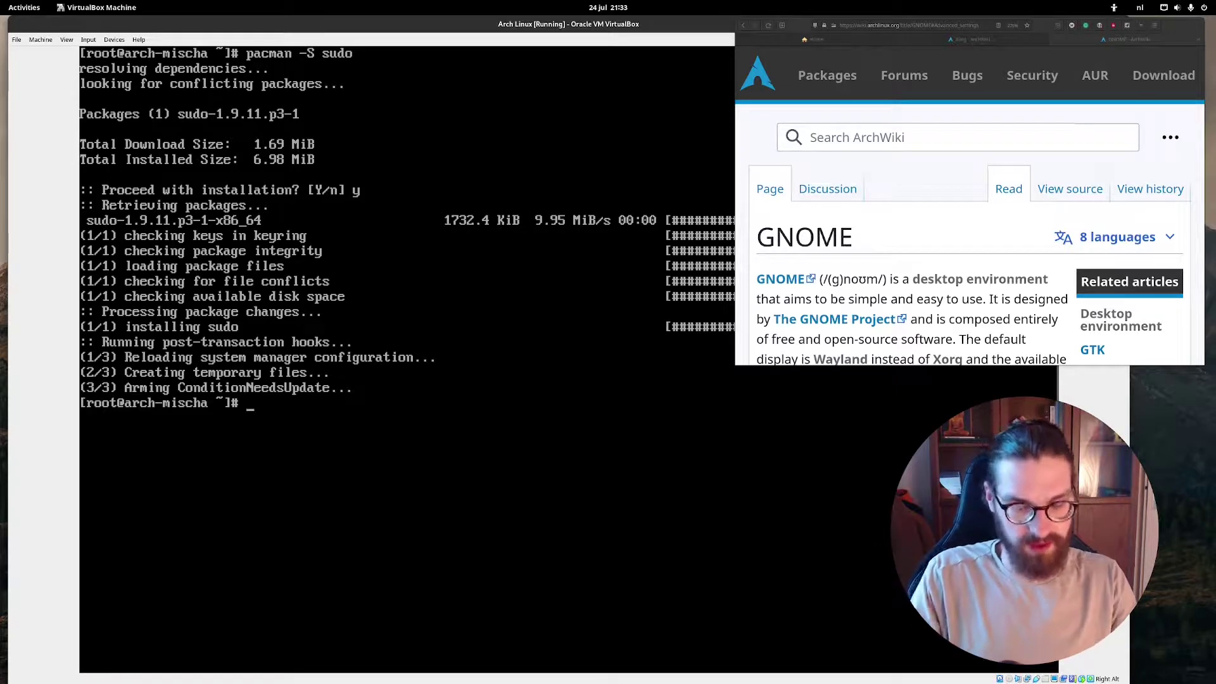
Print /etc/hosts using sudo cat /etc/hosts
text(sudo )
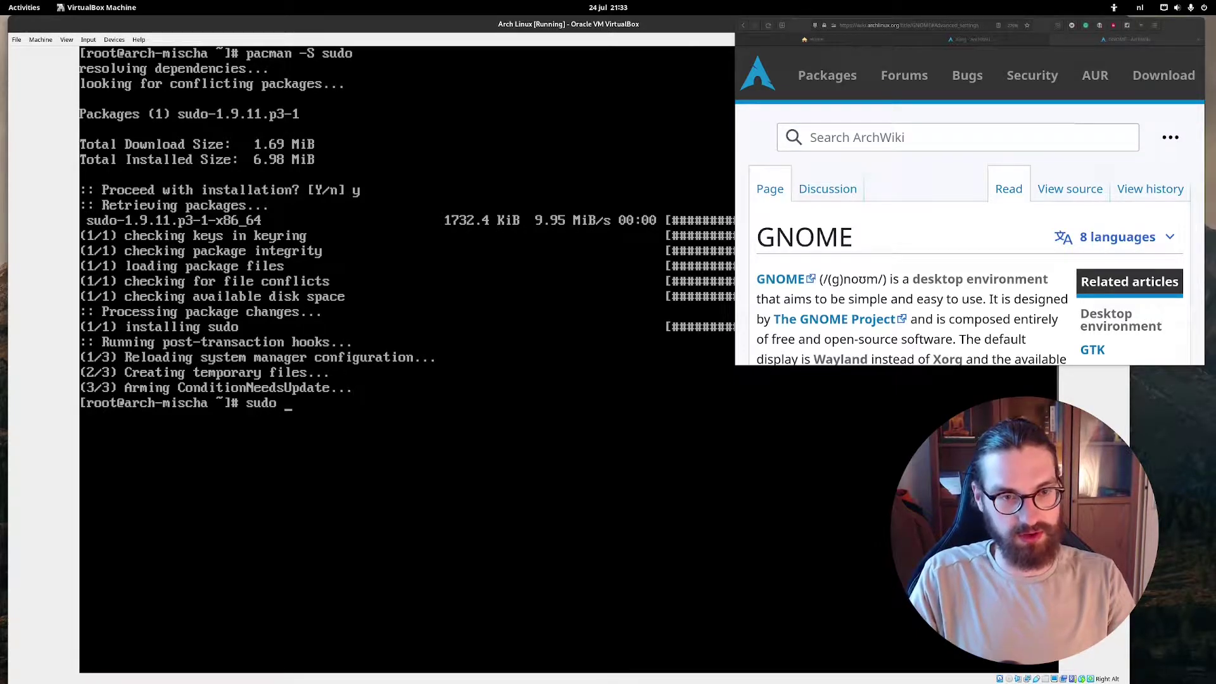
text(cat /et/)
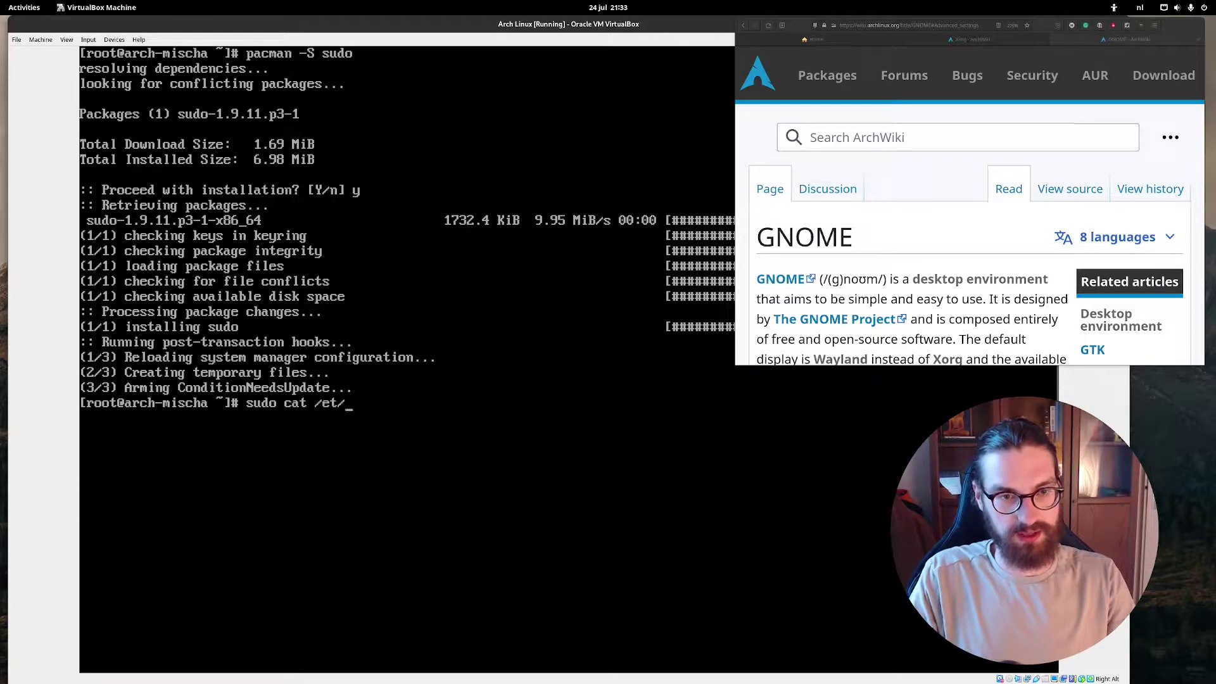
key(BackSpace)
text(c/hosts)
key(Return)
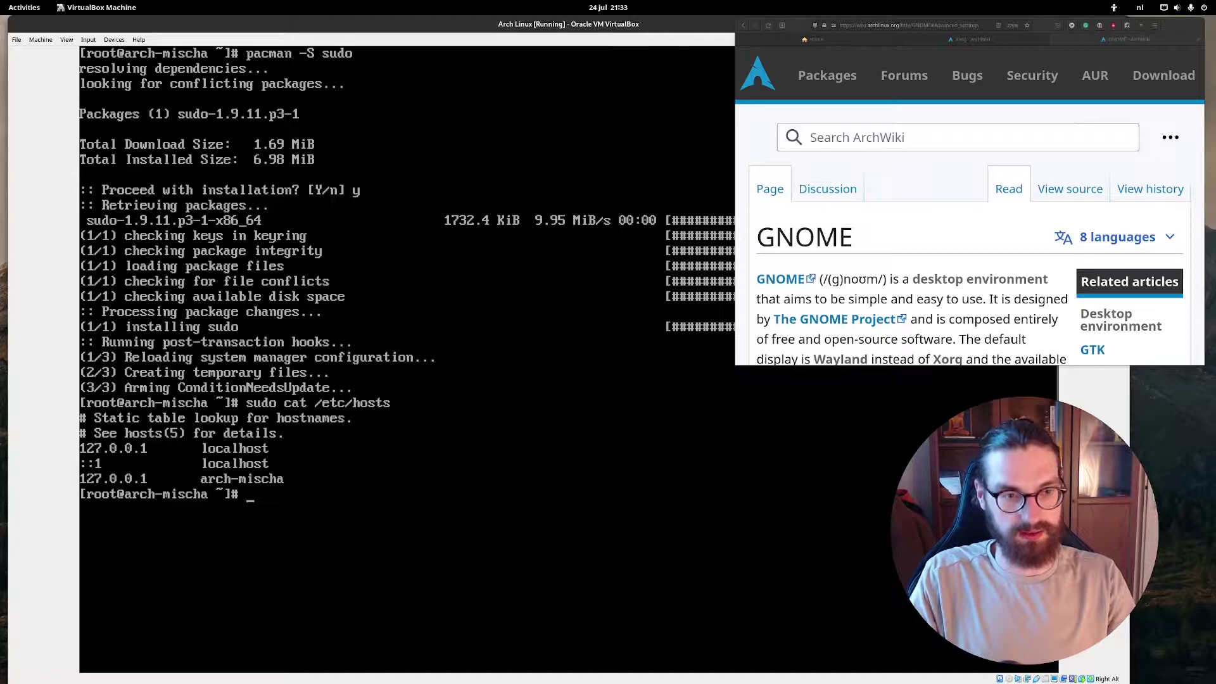
Clear the screen and try visudo, which fails because no editor is found
key(ctrl+l)
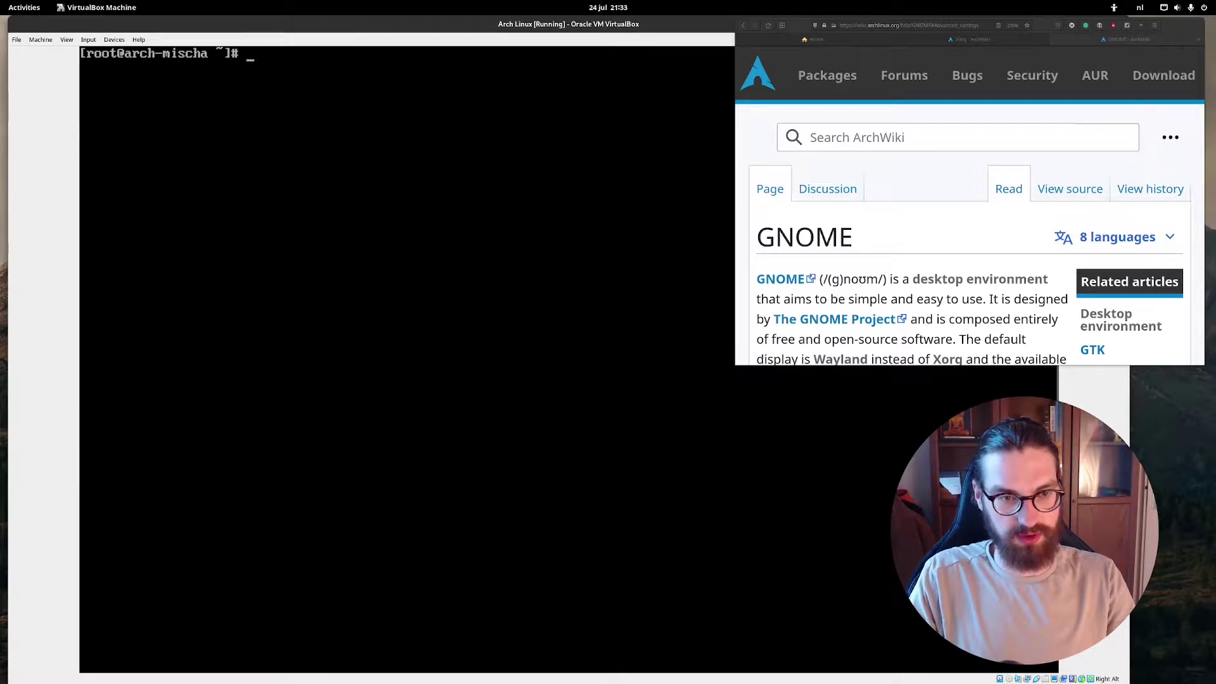
text(visudo)
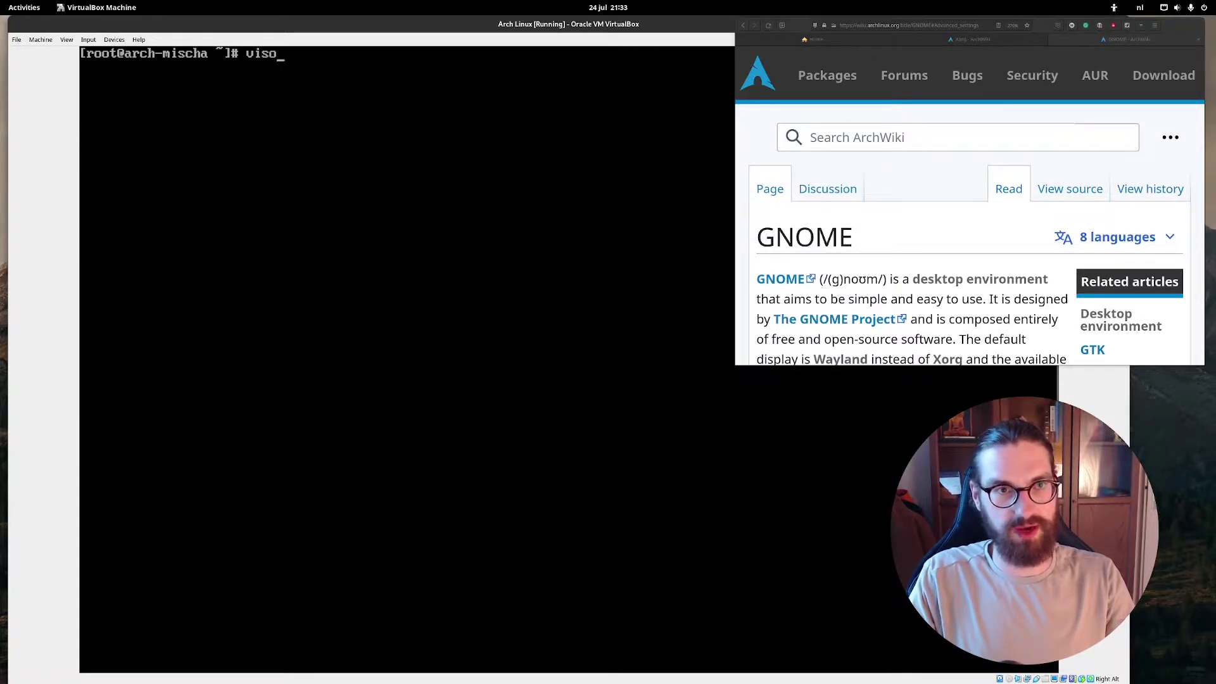
key(Return)
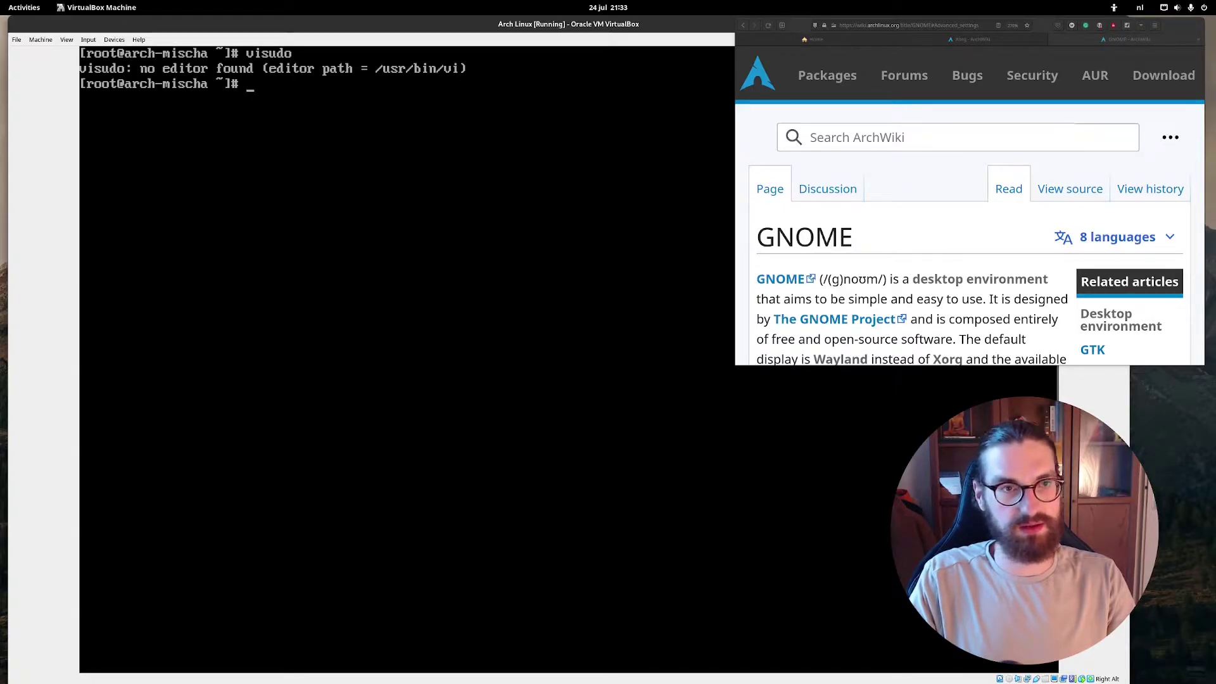
Install the vi package with pacman -S vi, then launch visudo again
key(Up)
key(BackSpace)
key(BackSpace)
key(BackSpace)
key(BackSpace)
key(BackSpace)
key(BackSpace)
text(pacman -S)
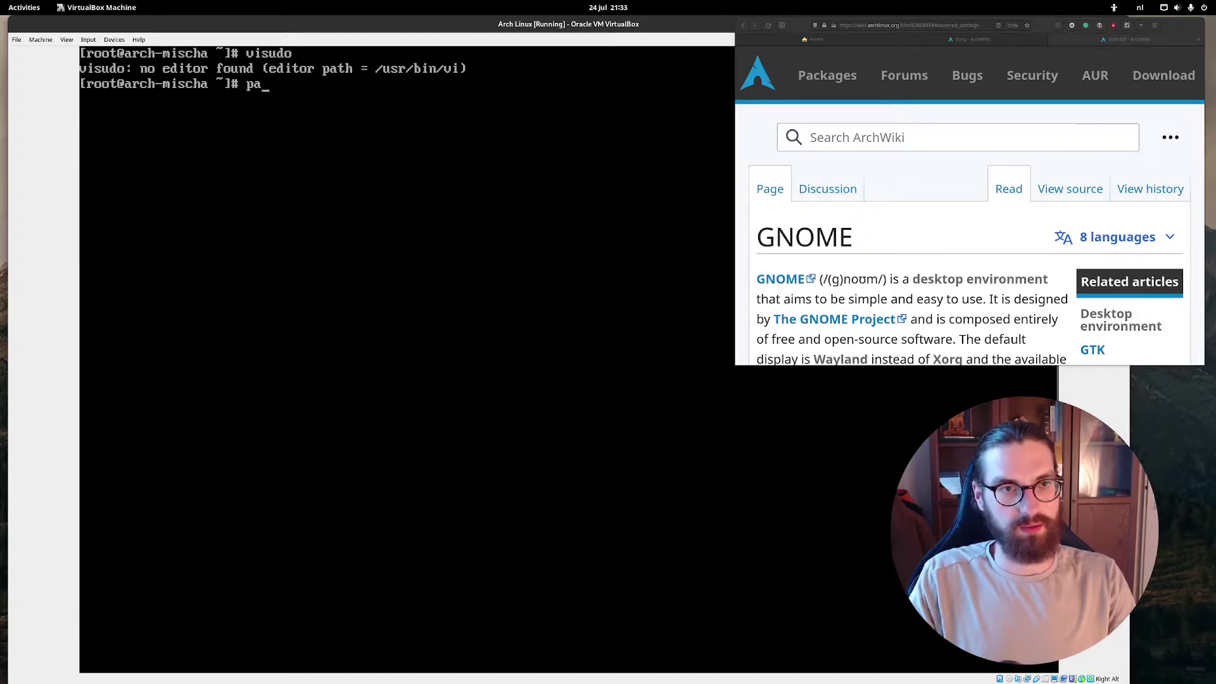
text( vi)
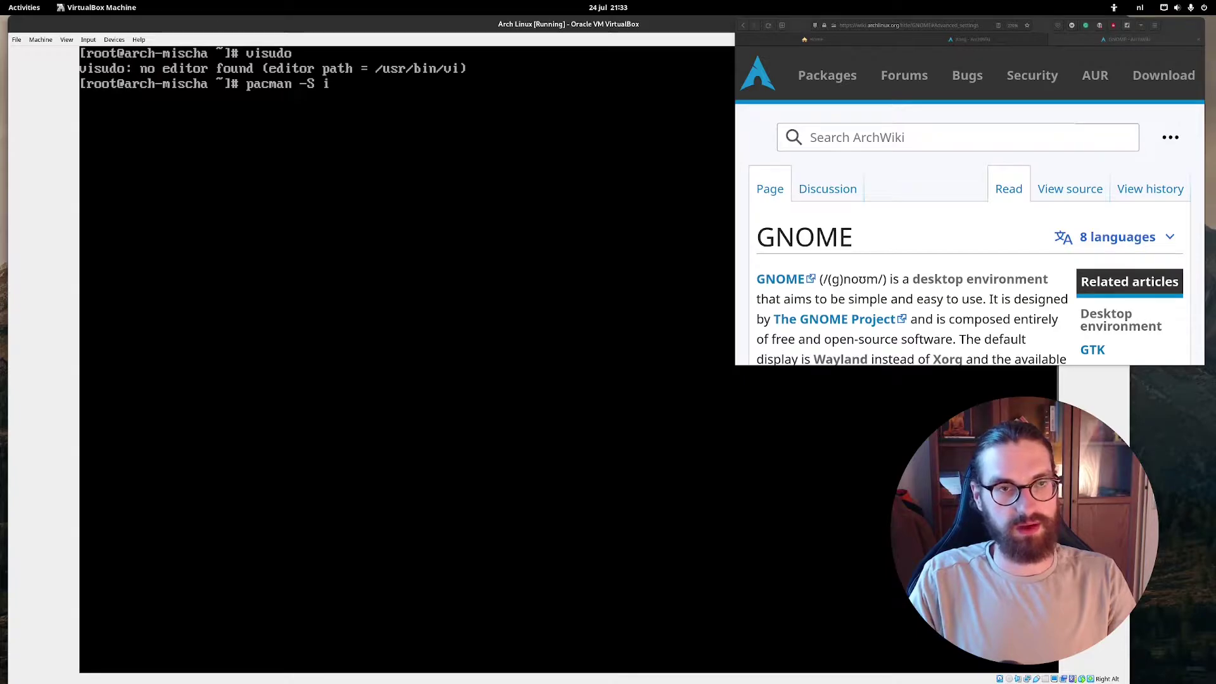
key(Return)
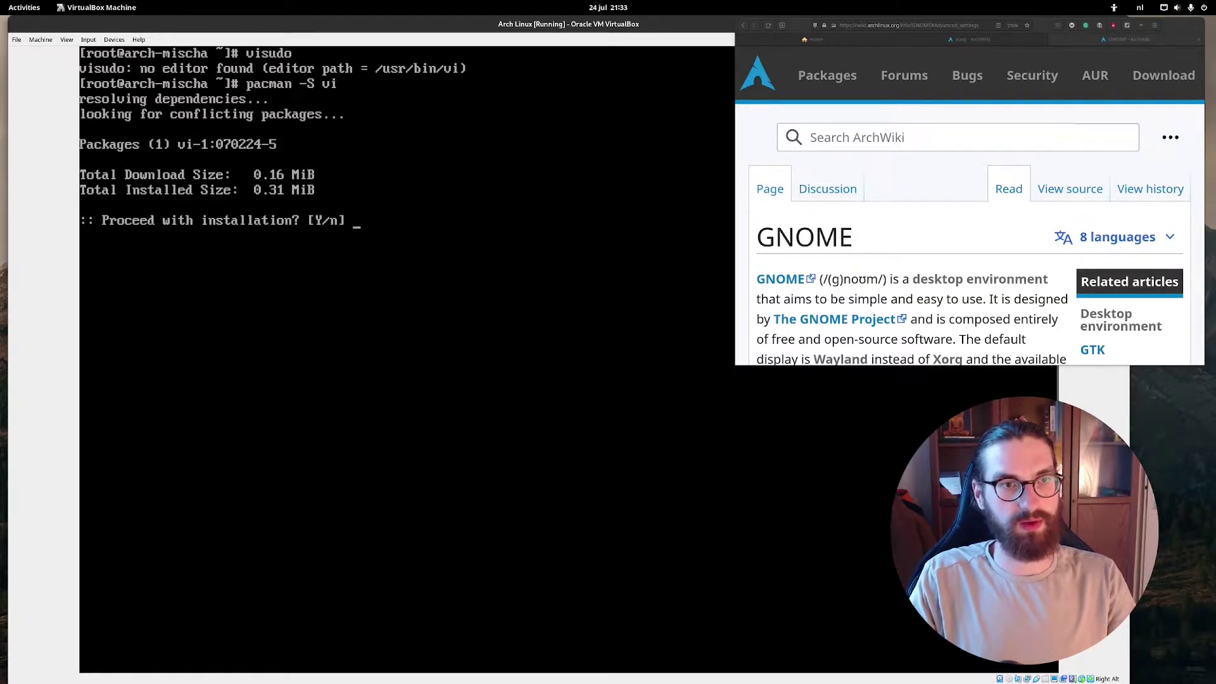
text(y)
key(Return)
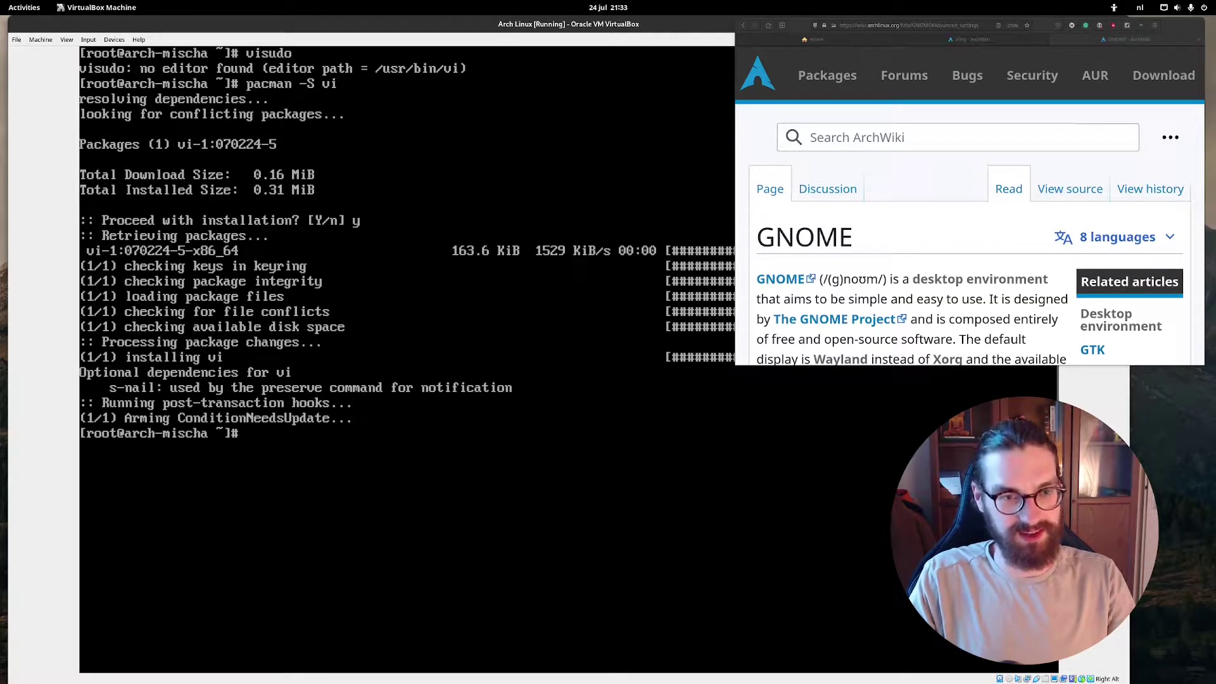
text(visudo)
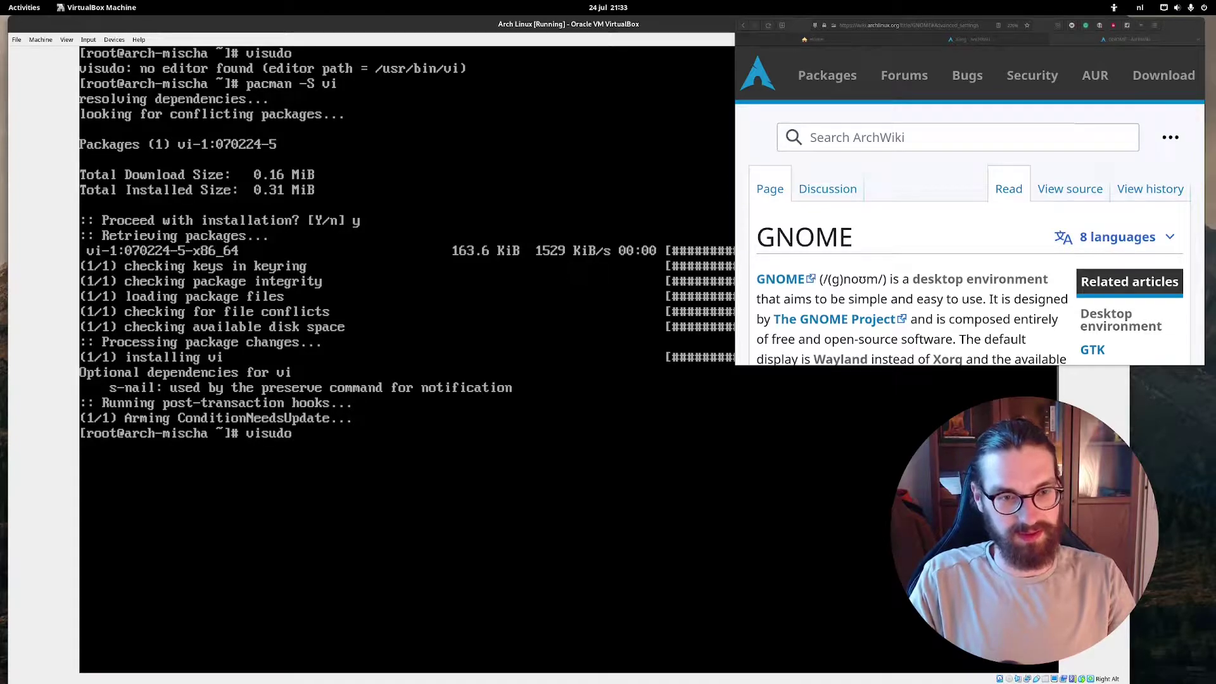
key(Return)
Move through the sudoers file down to the commented %wheel ALL=(ALL:ALL) ALL rule
key(Down)
key(Down)
key(Down)
key(Down)
key(Down)
key(Down)
key(Down)
key(Down)
key(Down)
key(Down)
key(Down)
key(Down)
key(Down)
key(Down)
key(Down)
key(Down)
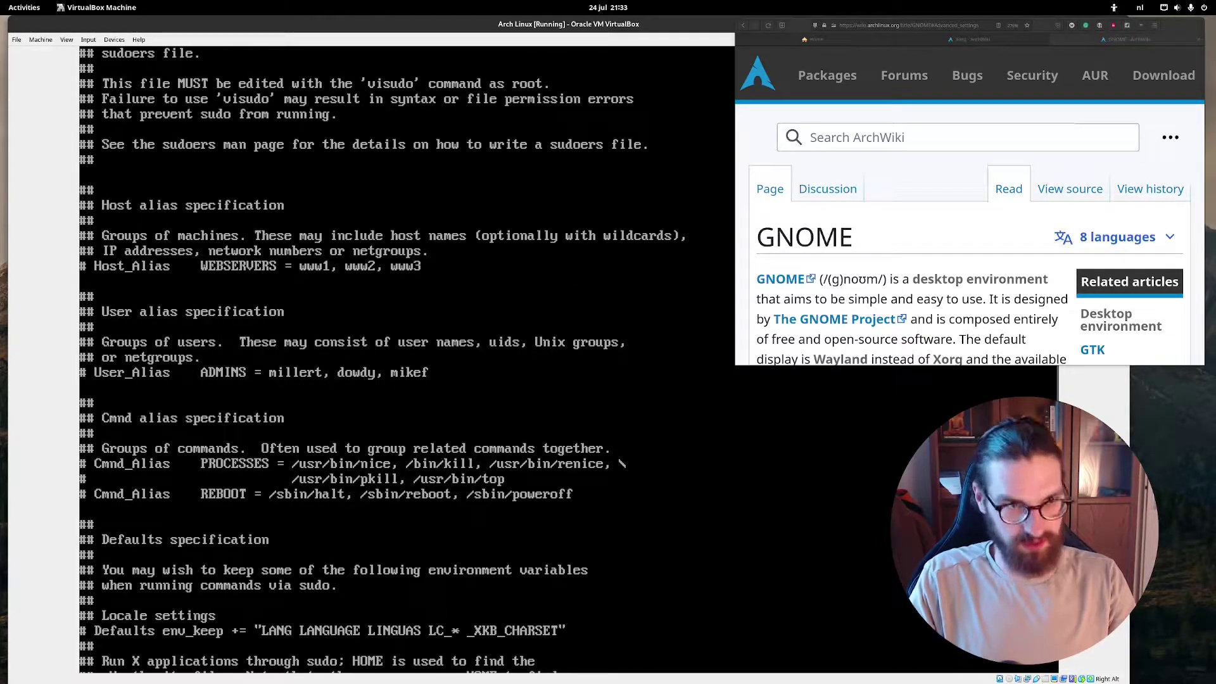
key(Down)
key(Down)
key(Down)
key(Down)
key(Down)
key(Down)
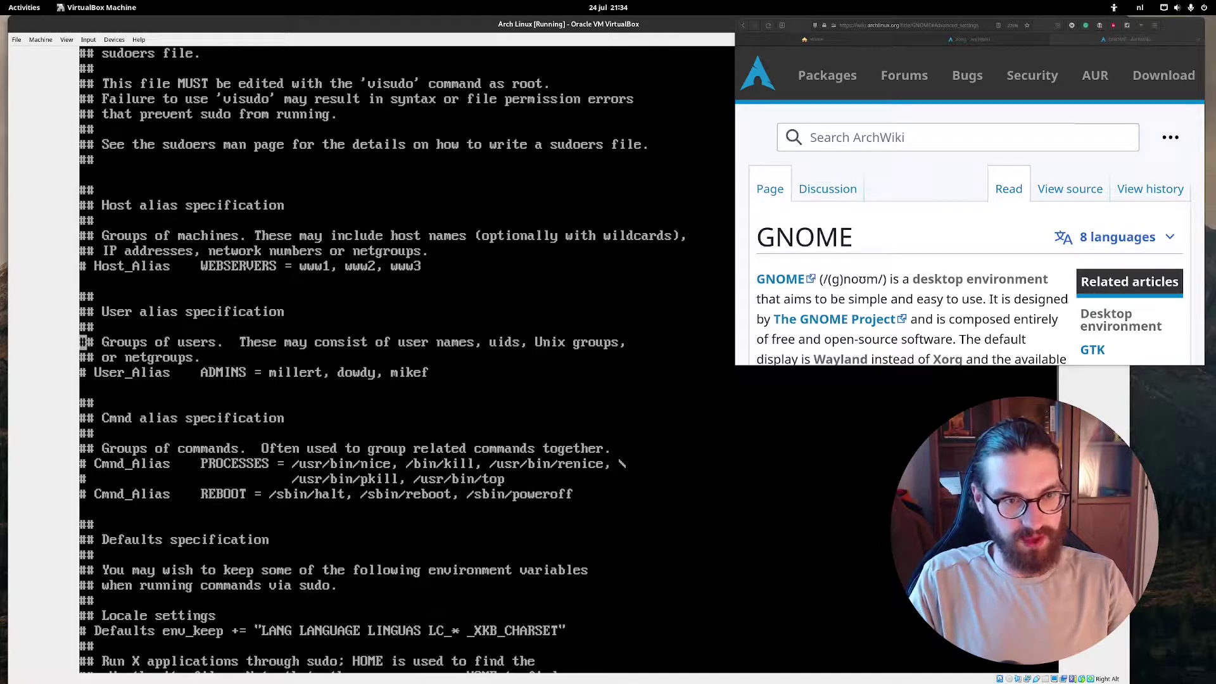
key(Down)
key(Down)
key(Up)
key(Up)
key(Up)
key(Up)
key(Up)
key(Up)
key(Up)
key(Up)
key(Up)
key(Up)
key(Up)
key(Up)
key(Up)
key(Up)
key(Up)
key(Up)
key(Up)
key(Up)
key(Up)
key(Up)
key(Down)
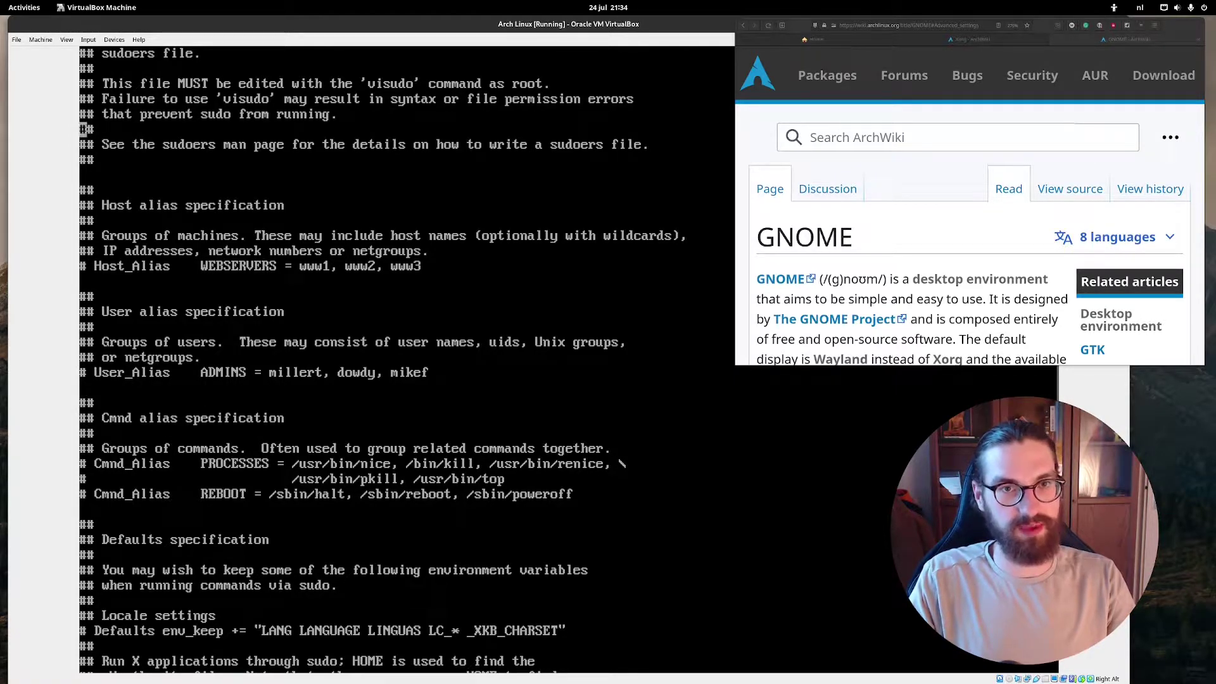
key(Up)
key(Up)
key(Up)
key(Down)
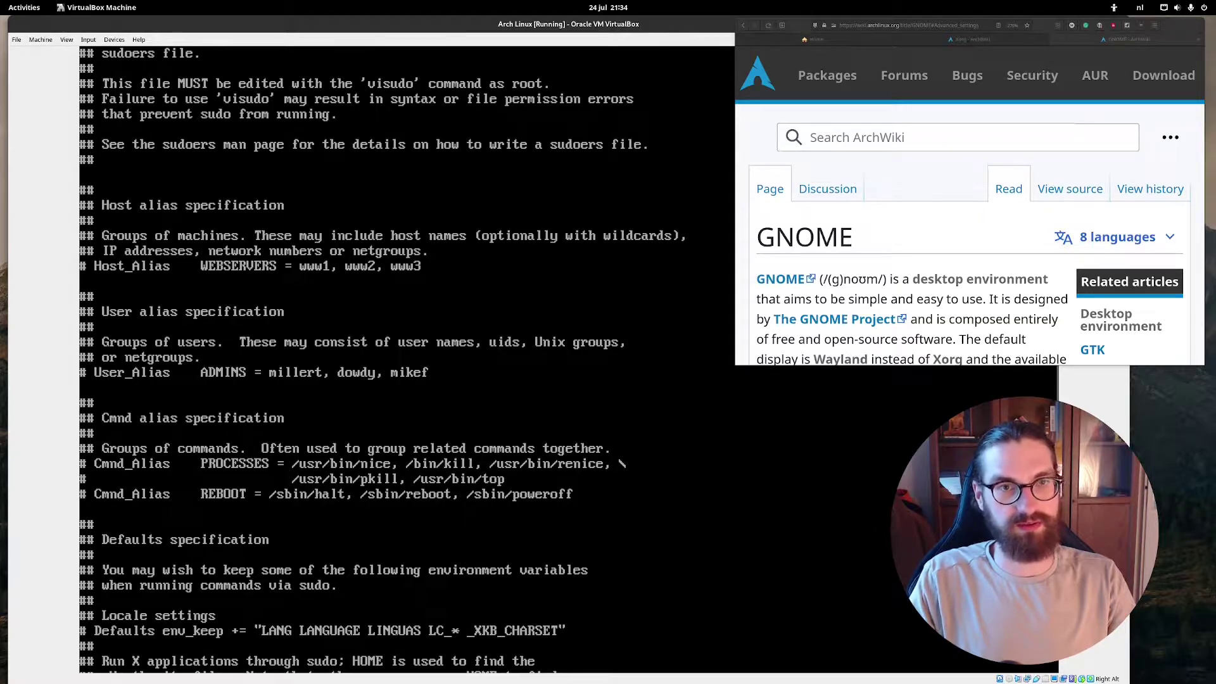
key(Down)
key(Up)
key(Down)
key(Down)
key(Down)
key(Down)
key(Down)
key(Down)
key(Down)
key(Down)
key(Down)
key(Down)
key(Down)
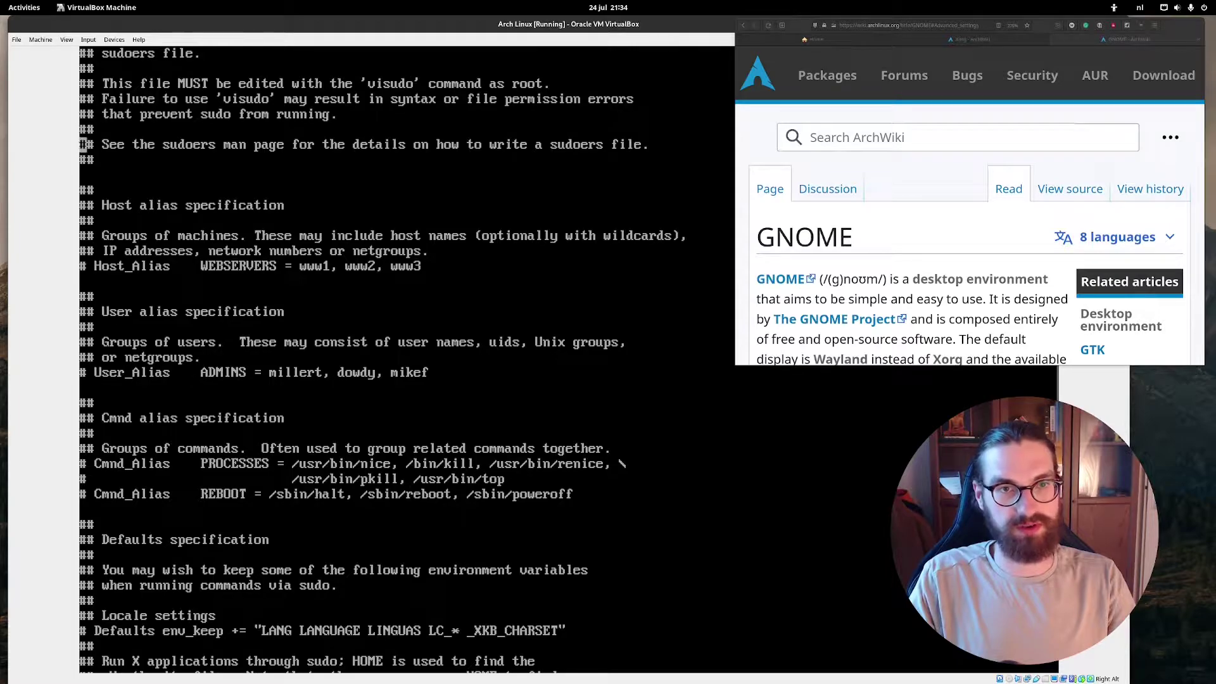
key(Down)
key(Down)
key(Down)
key(Down)
key(Down)
key(Down)
key(Down)
key(Down)
key(Down)
key(Down)
key(Down)
key(Down)
key(Down)
key(Down)
key(Down)
key(Down)
key(Down)
key(Down)
key(Down)
key(Down)
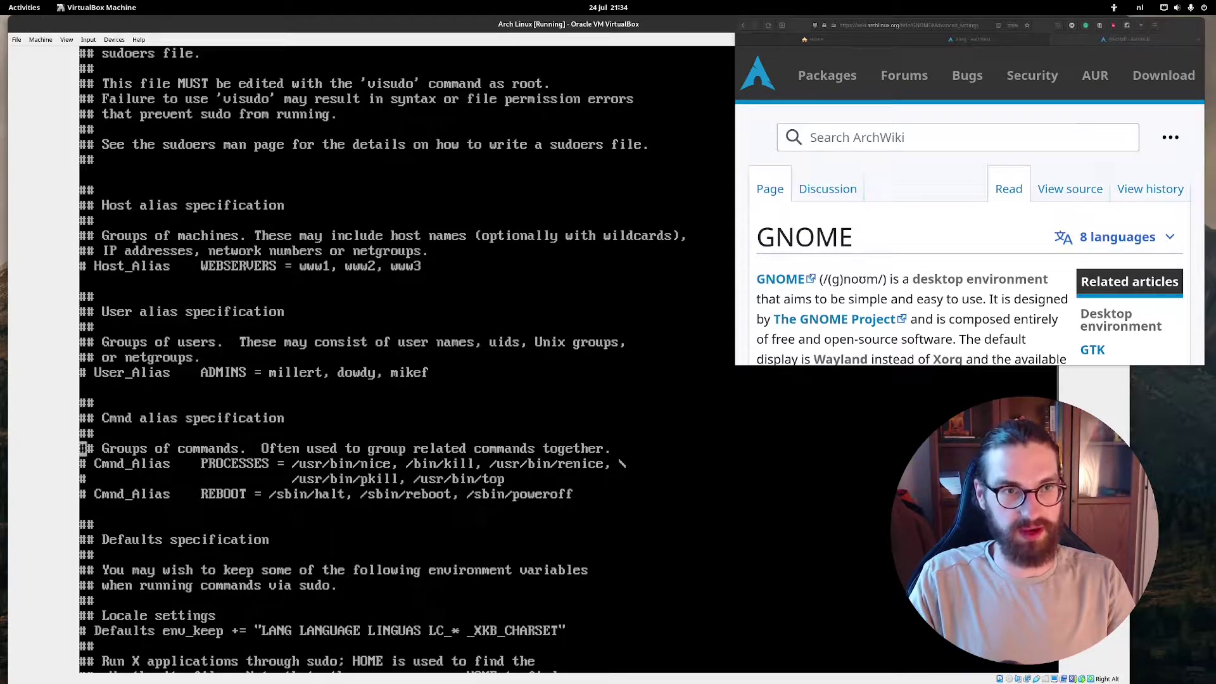
key(Down)
key(Down)
key(Down)
key(Down)
key(Down)
key(Down)
key(Down)
key(Down)
key(Down)
key(Down)
key(Down)
key(Down)
key(Down)
key(Down)
key(Down)
key(Down)
key(Down)
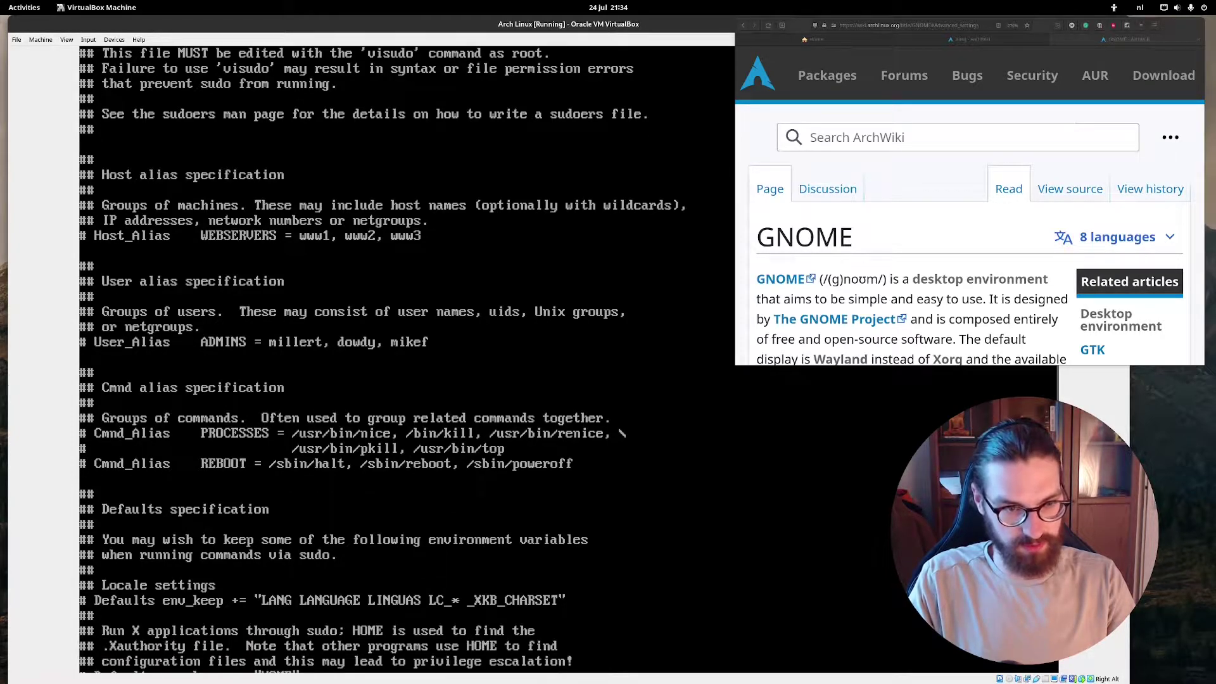
key(Down)
key(Down)
key(Down)
key(Down)
key(Down)
key(Down)
key(Down)
key(Down)
key(Down)
key(Down)
key(Down)
key(Down)
key(Down)
key(Down)
key(Down)
key(Down)
key(Down)
key(Down)
key(Down)
key(Down)
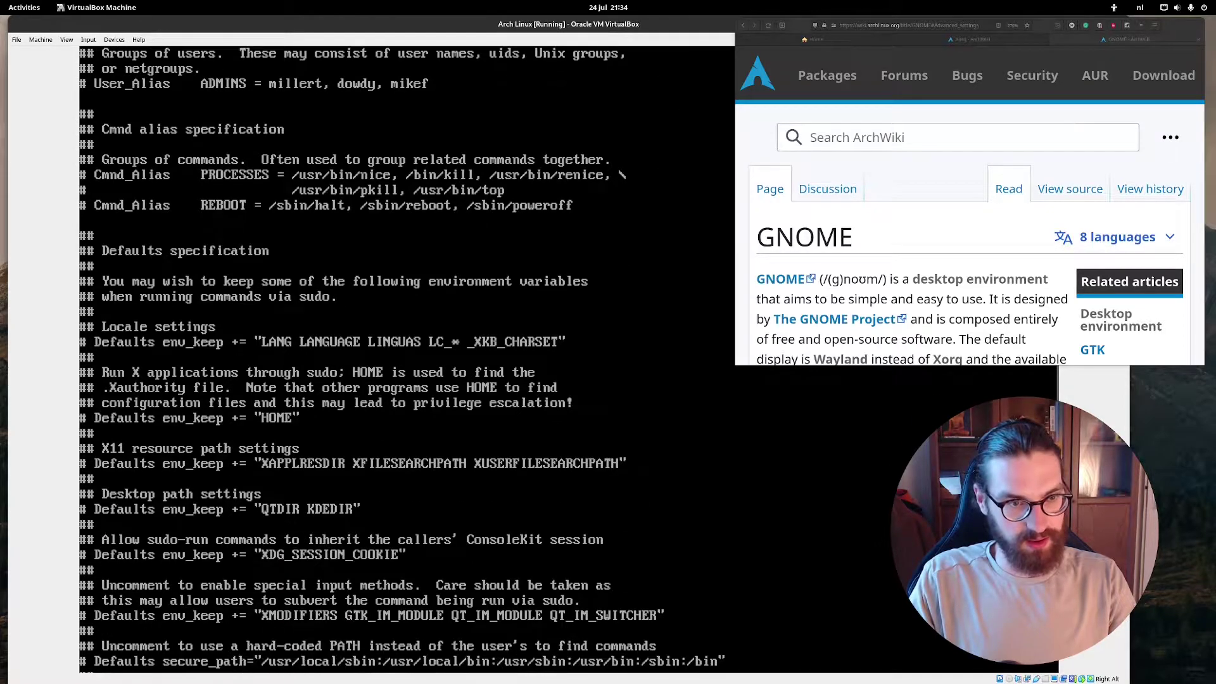
key(Down)
key(Down)
key(Down)
key(Down)
key(Down)
key(Down)
key(Down)
key(Down)
key(Down)
key(Down)
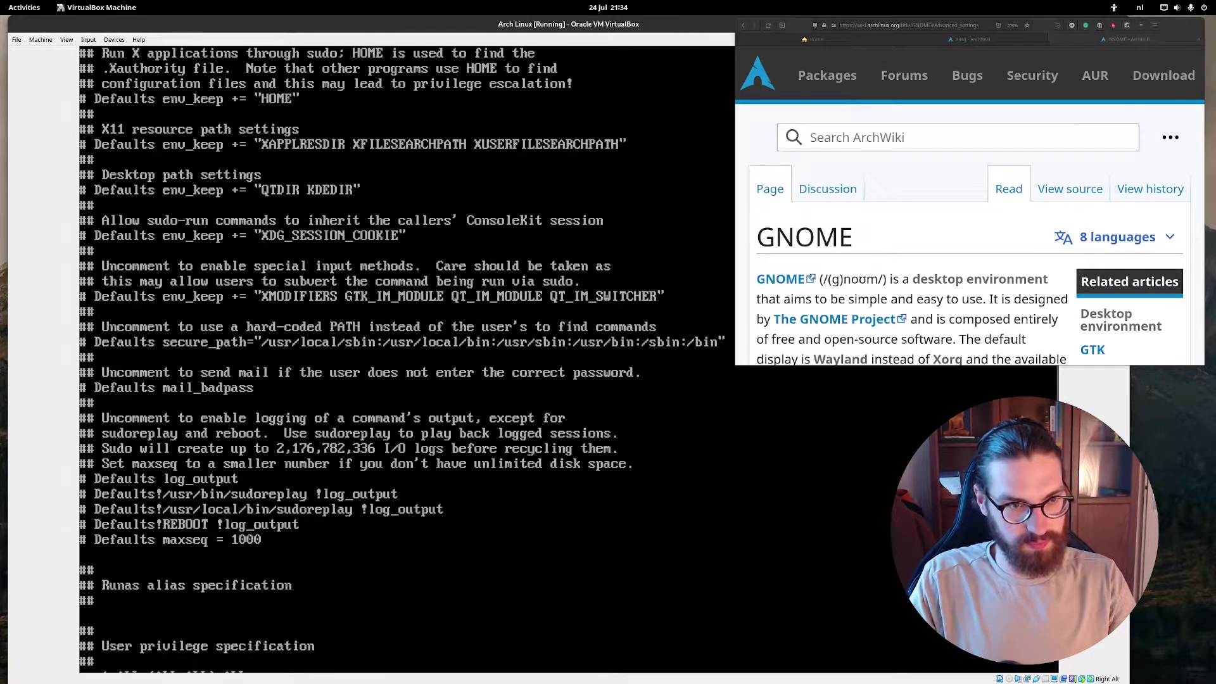
key(Down)
key(Down)
key(Down)
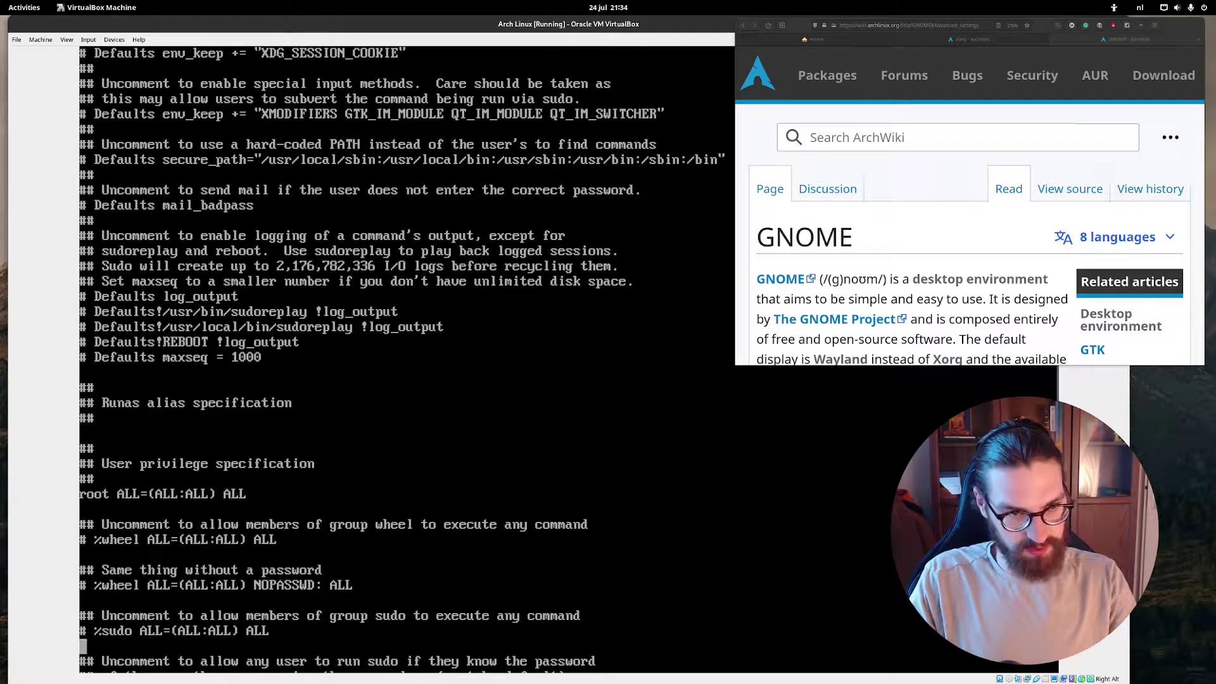
key(Up)
key(Up)
key(Up)
key(Up)
key(Up)
key(Up)
key(Up)
key(Up)
key(Up)
key(Up)
key(Up)
key(Down)
key(Down)
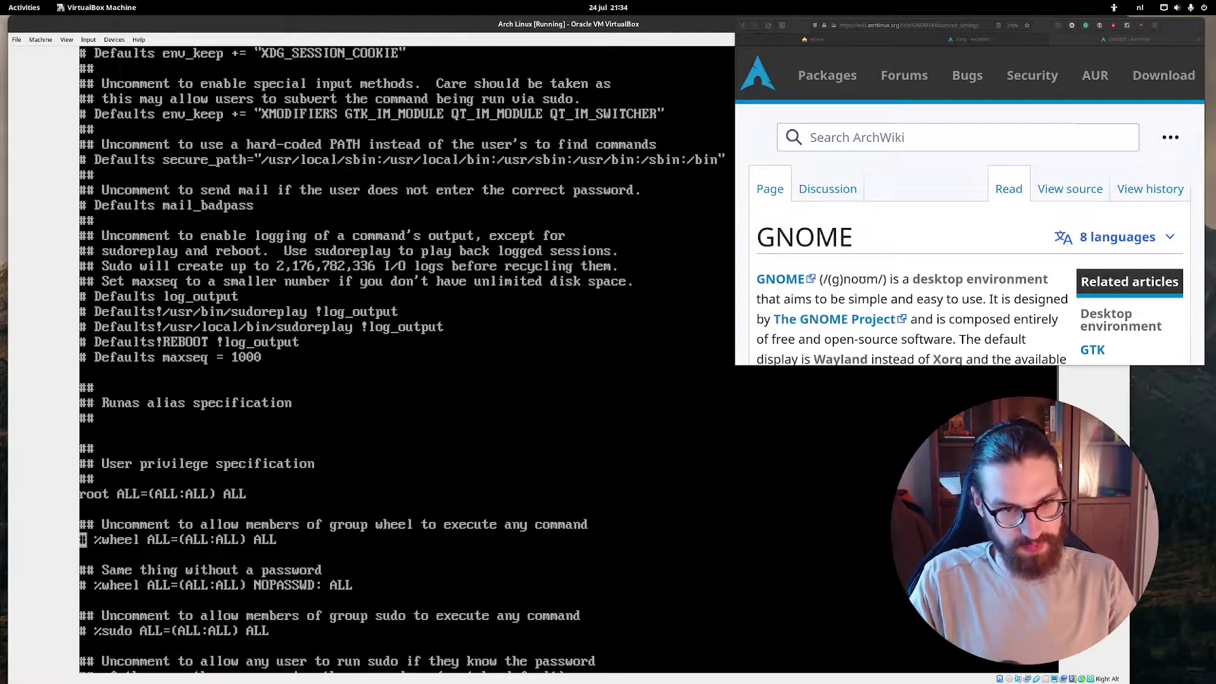
Uncomment the %wheel ALL=(ALL:ALL) ALL line by deleting its leading '# '
key(x)
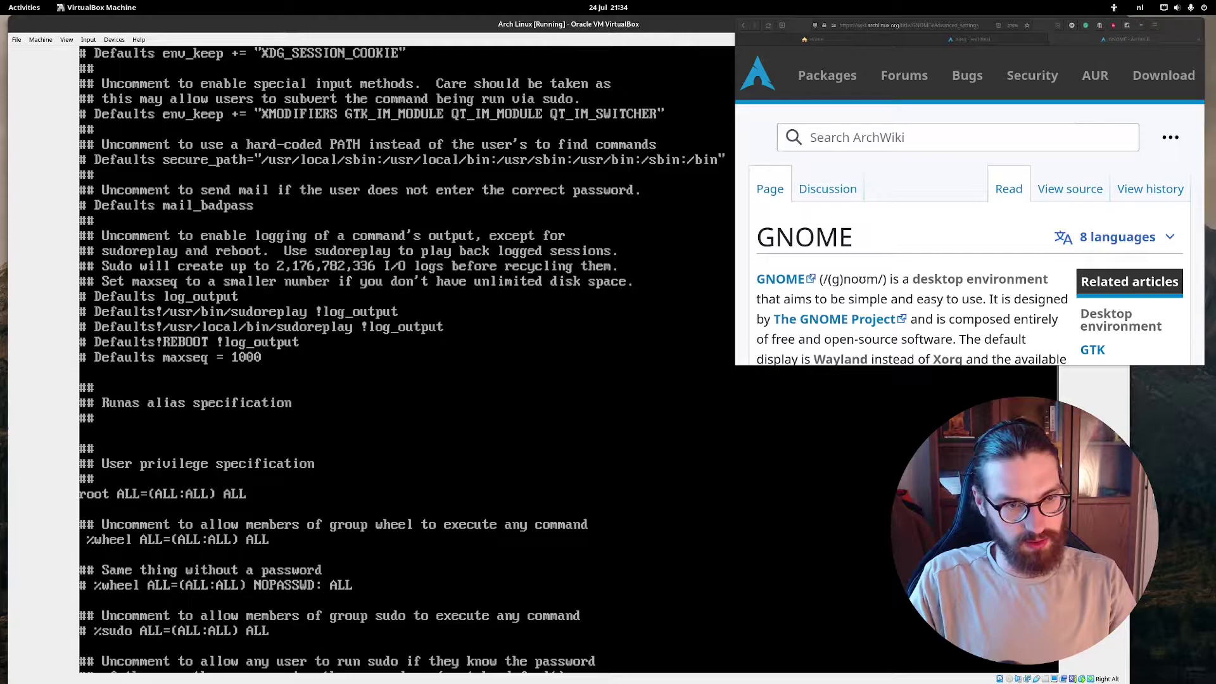
key(x)
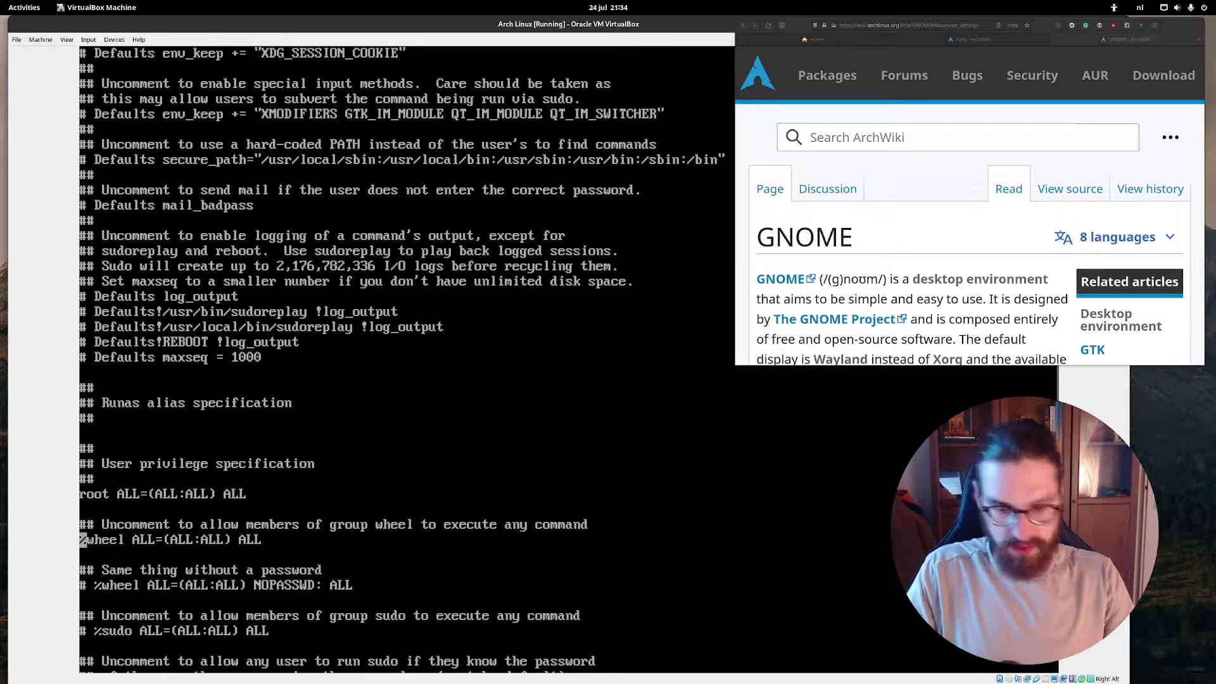
key(ctrl+e)
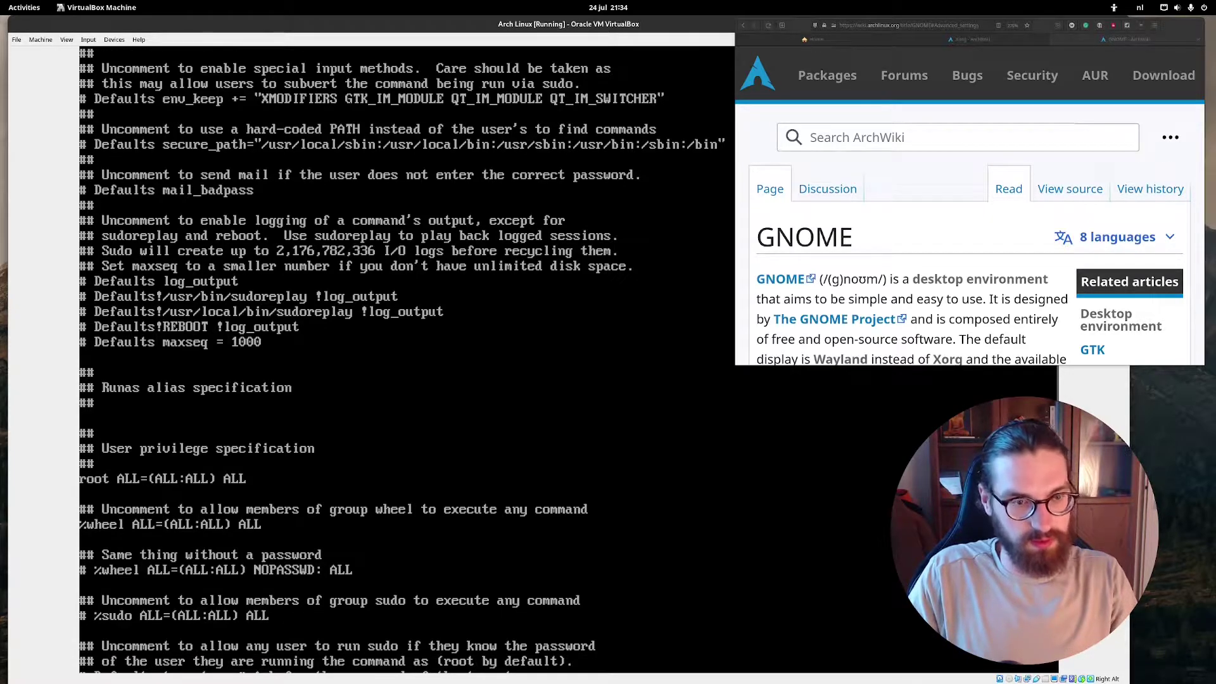
Save the sudoers file with :wq and switch to the new user with su
text(:wq)
key(Return)
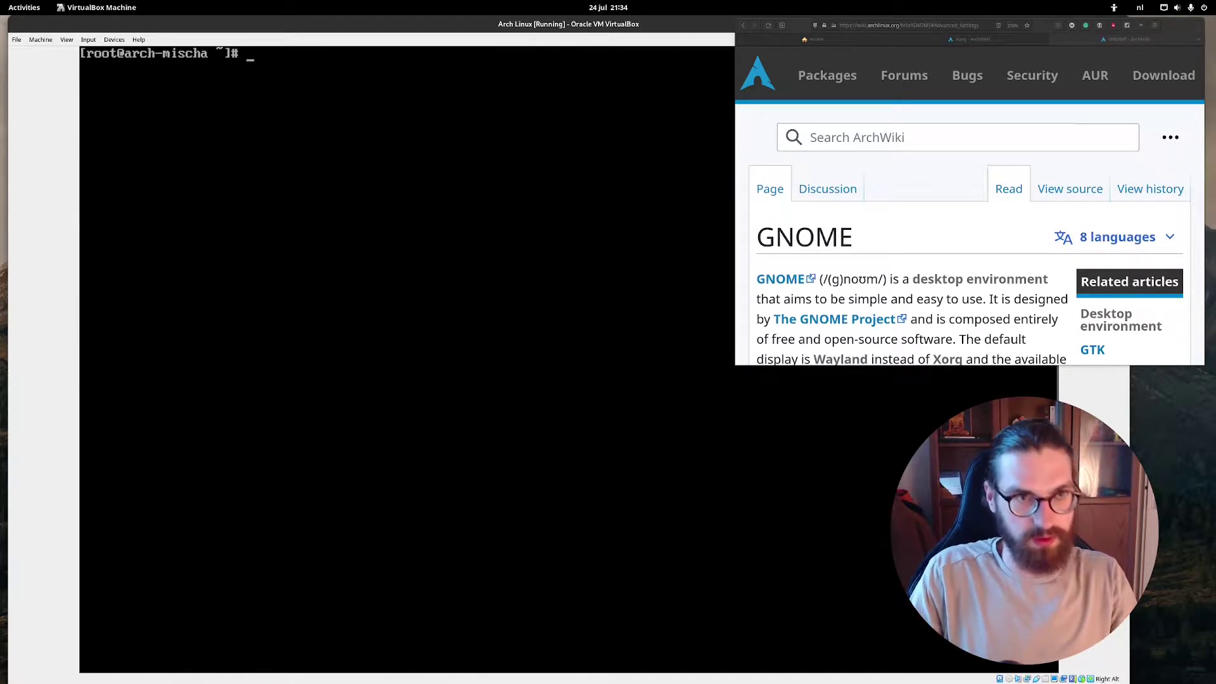
text(su mischa)
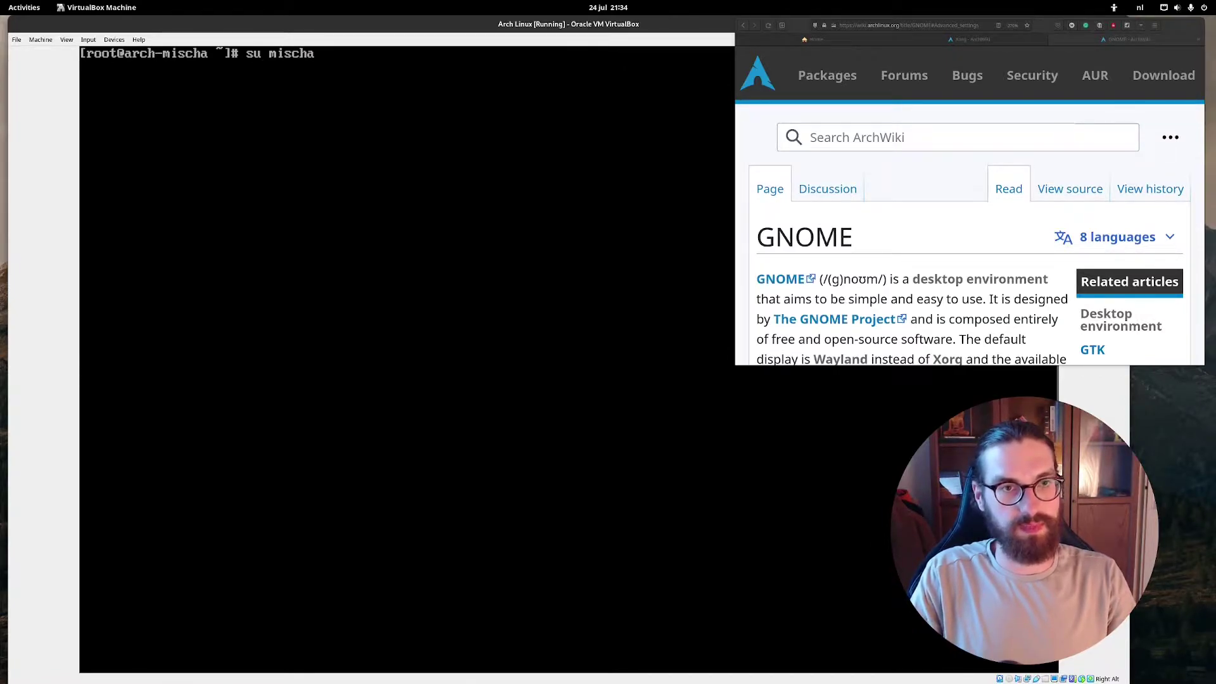
key(Return)
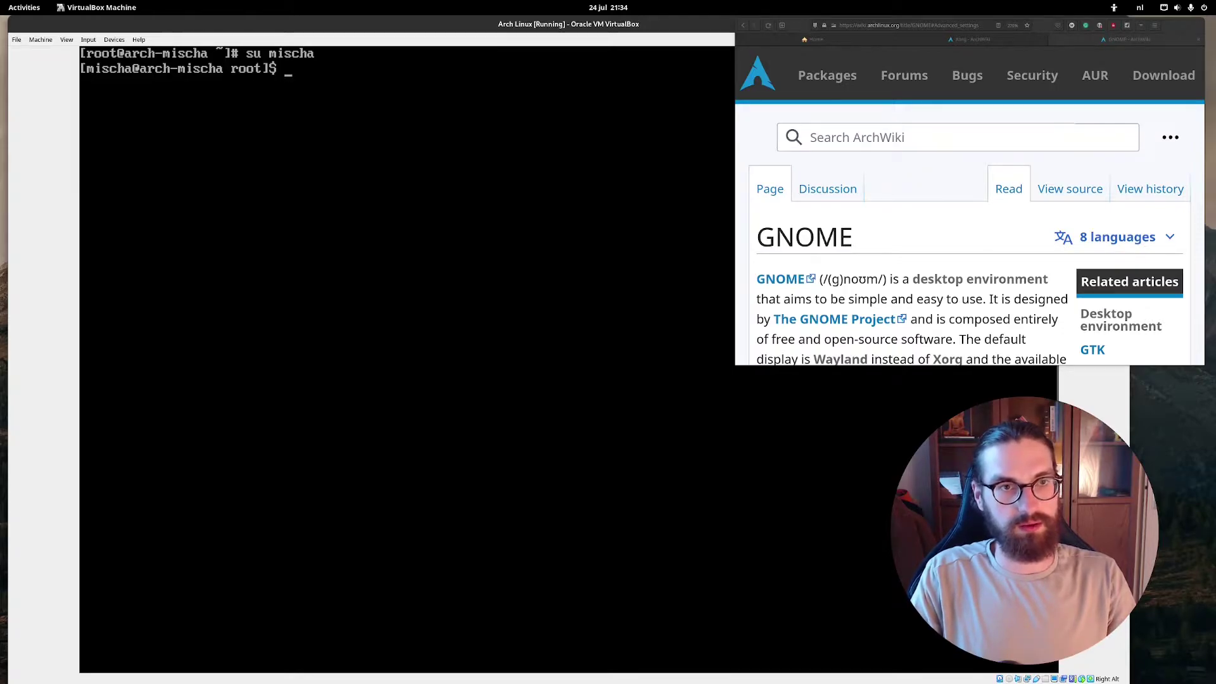
As the new user, print /etc/hosts with sudo cat, entering the user's password
text(sudo sl)
key(BackSpace)
key(BackSpace)
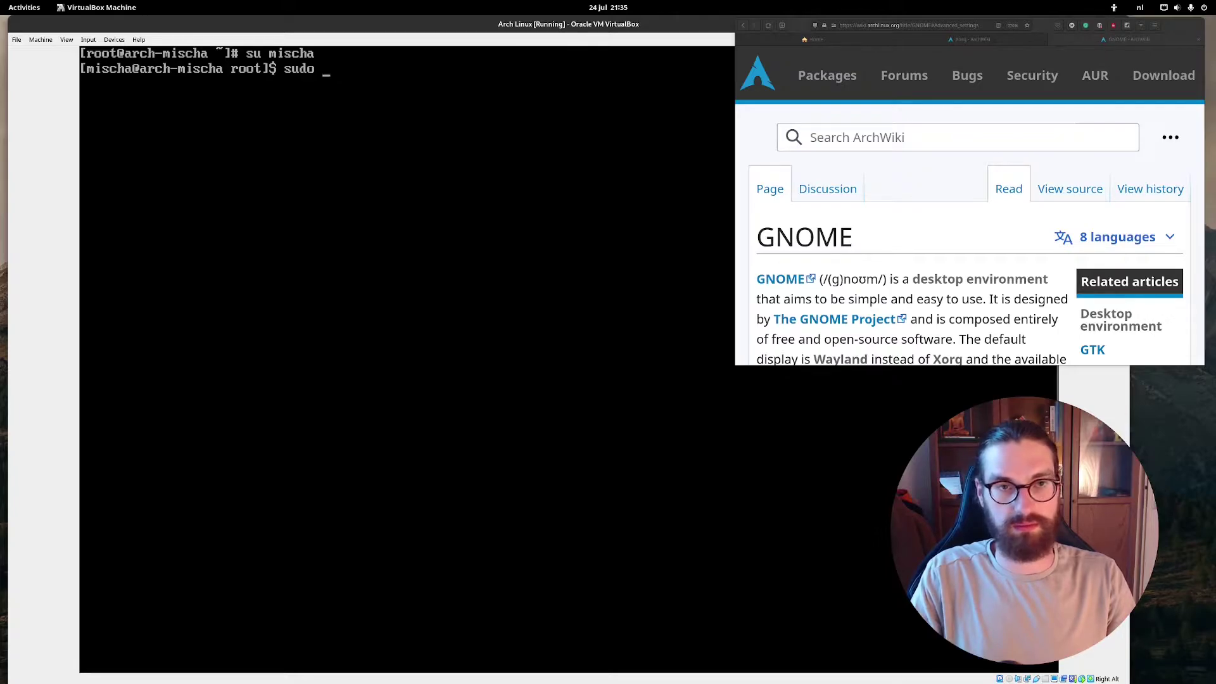
text(ccat /)
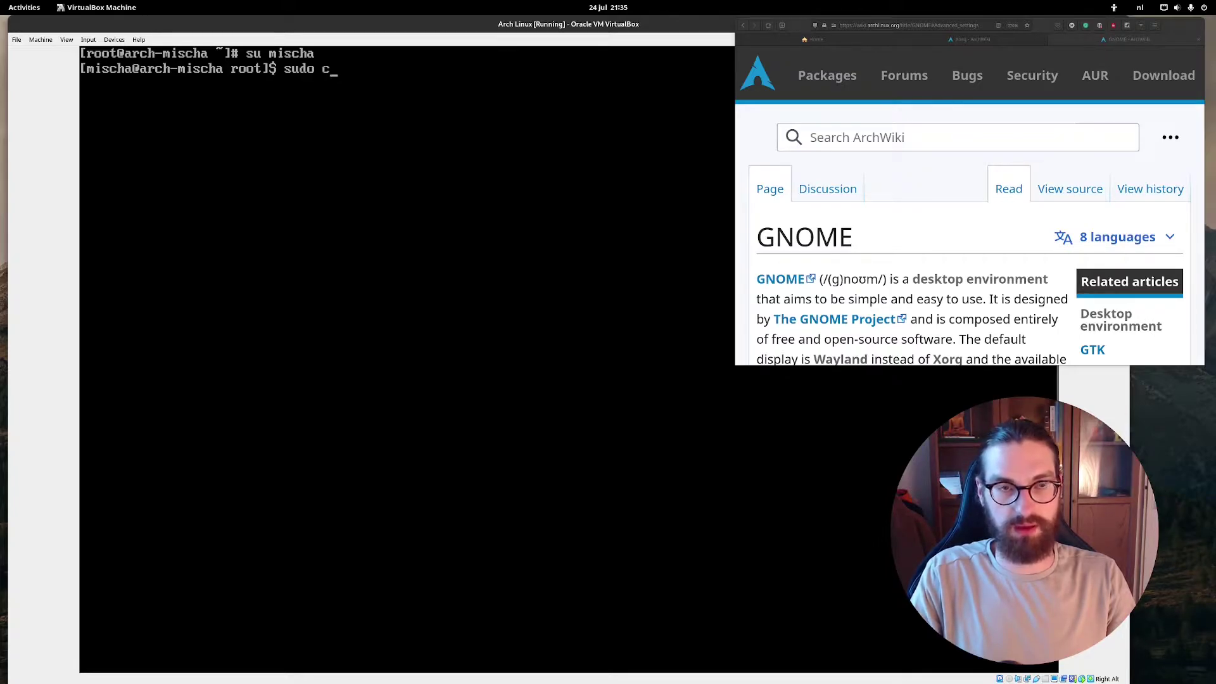
key(BackSpace)
key(BackSpace)
key(BackSpace)
key(BackSpace)
key(BackSpace)
text(at /etc/hosts)
key(Return)
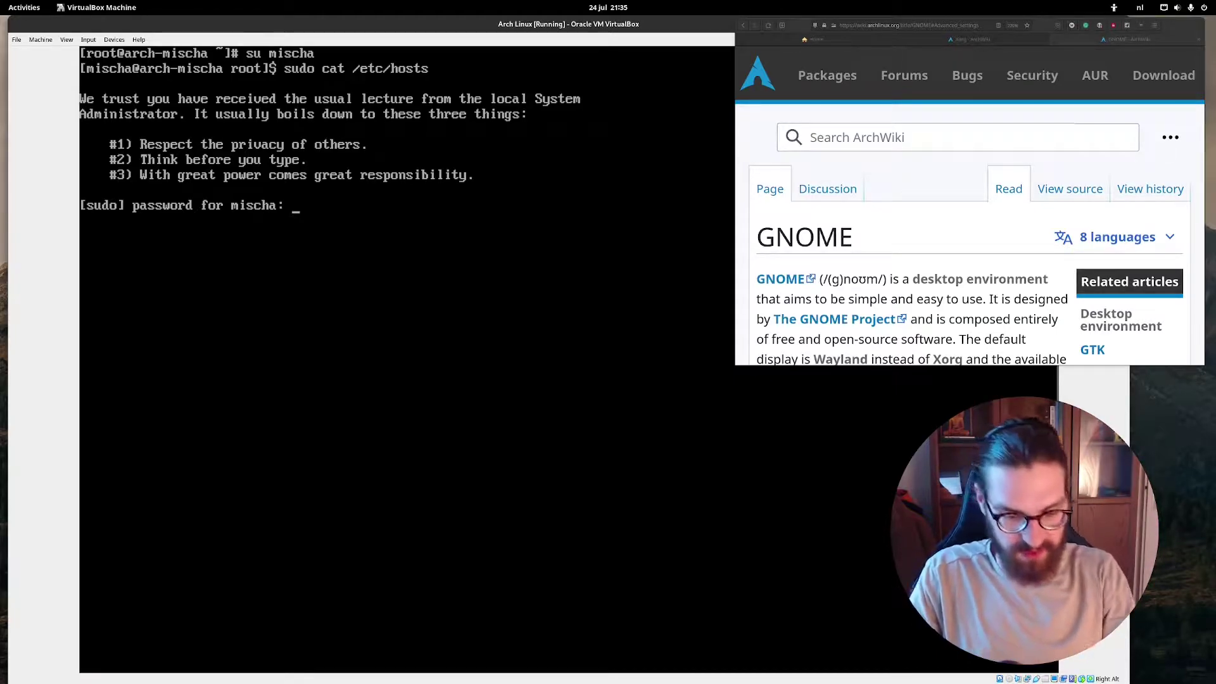
key(Return)
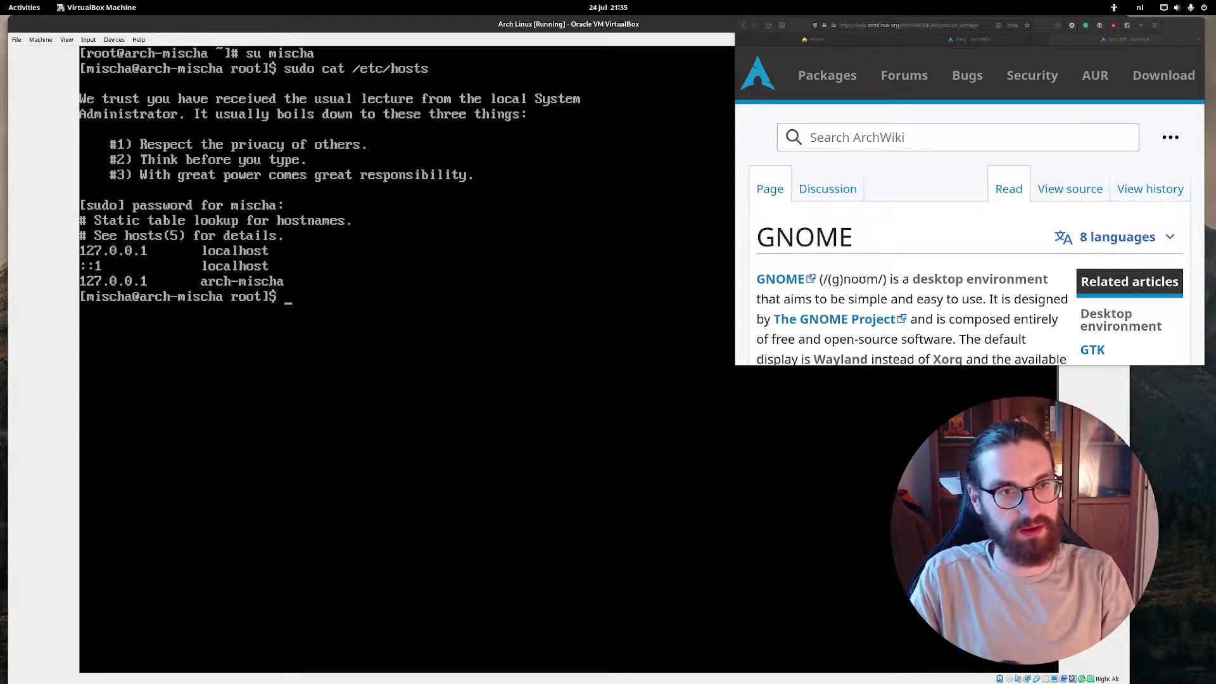
Go to the home folder, list its contents, and clear the console
key(ctrl+l)
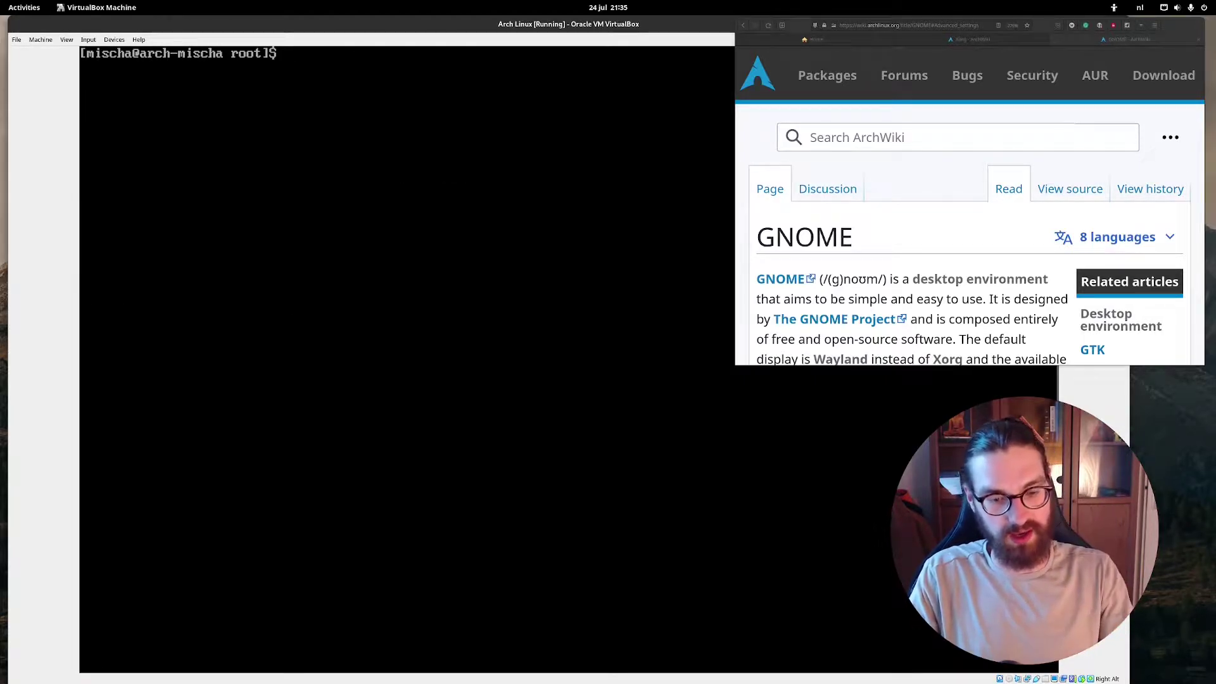
text(cd)
key(Return)
text(ls)
key(Return)
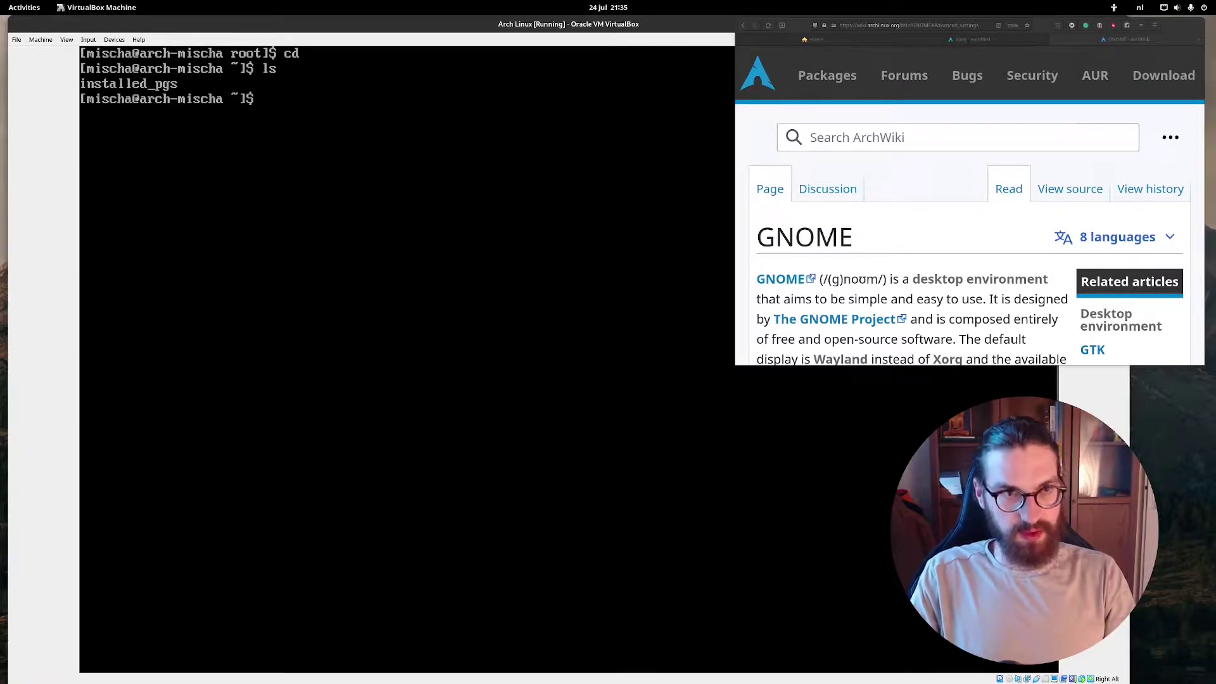
key(ctrl+l)
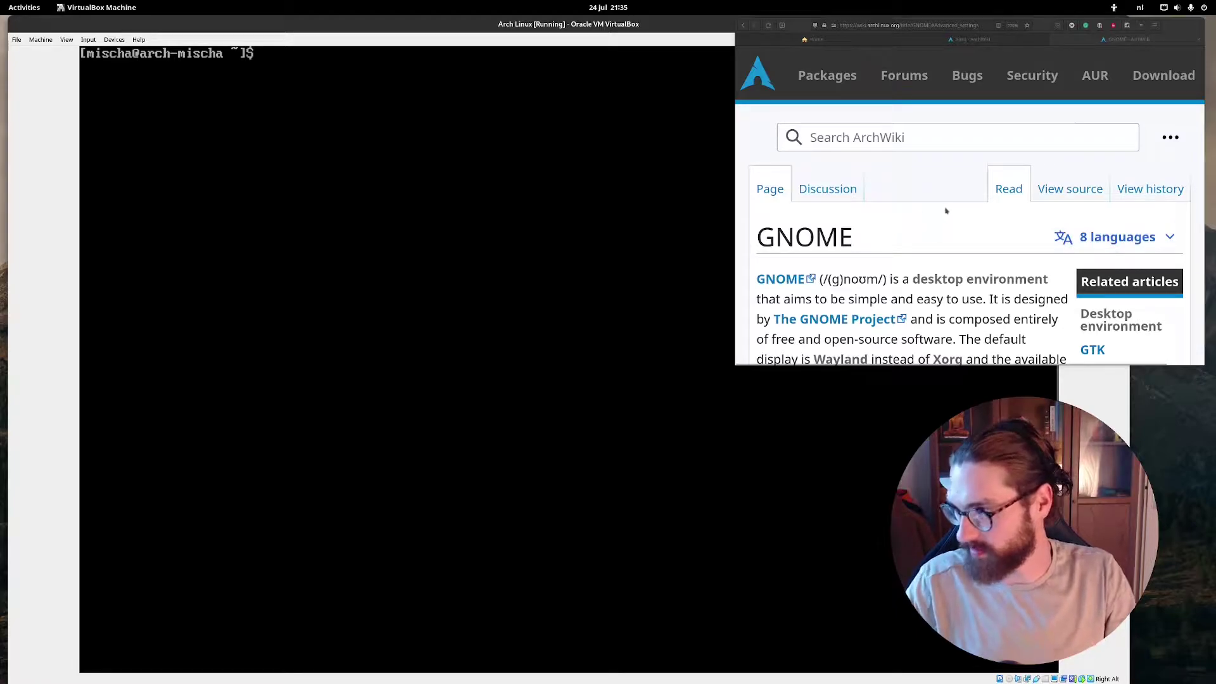
Read the GNOME article's sentence about the default display server
click(919, 218)
scroll(919, 218, down, 5)
scroll(920, 218, up, 3)
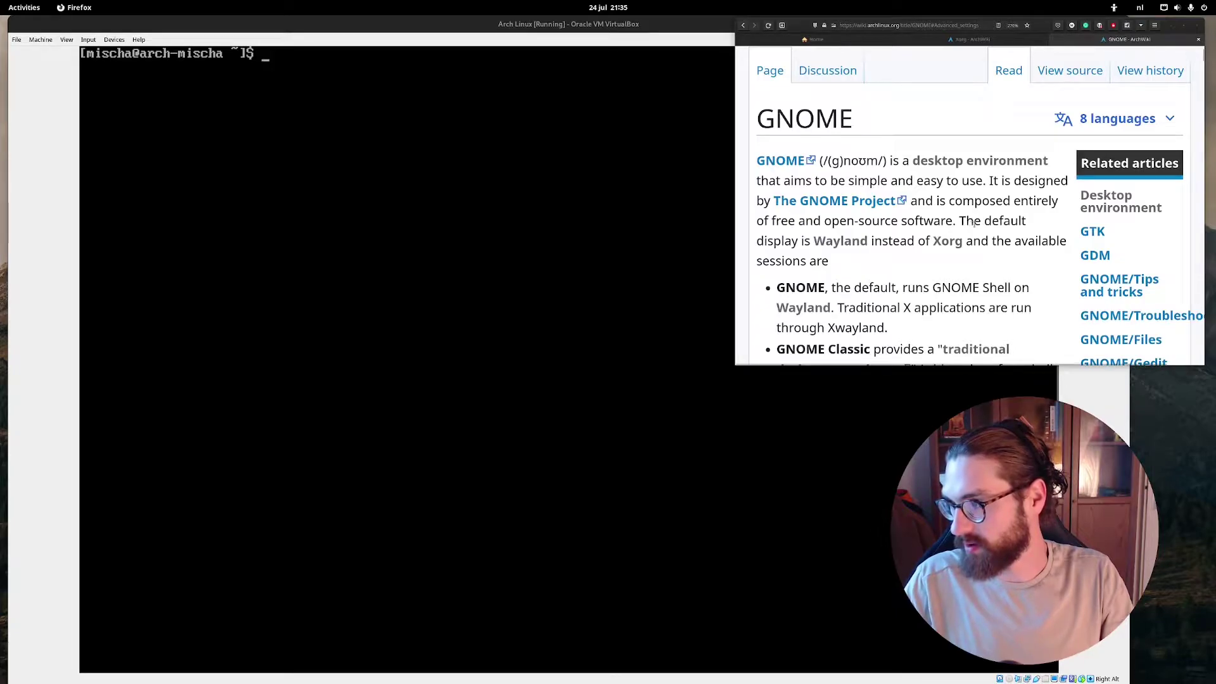
drag(974, 223, 886, 241)
click(900, 244)
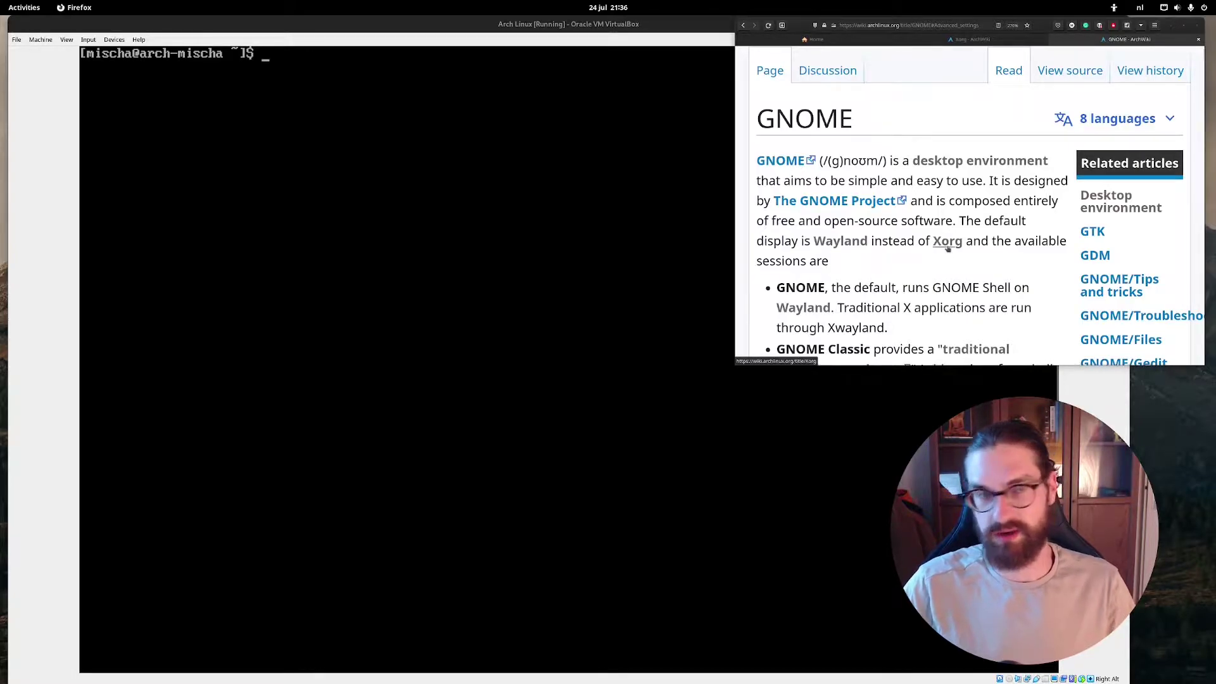
Open the Xorg article at its Installation section and enter pacman -S xorg-server in the VM
click(953, 248)
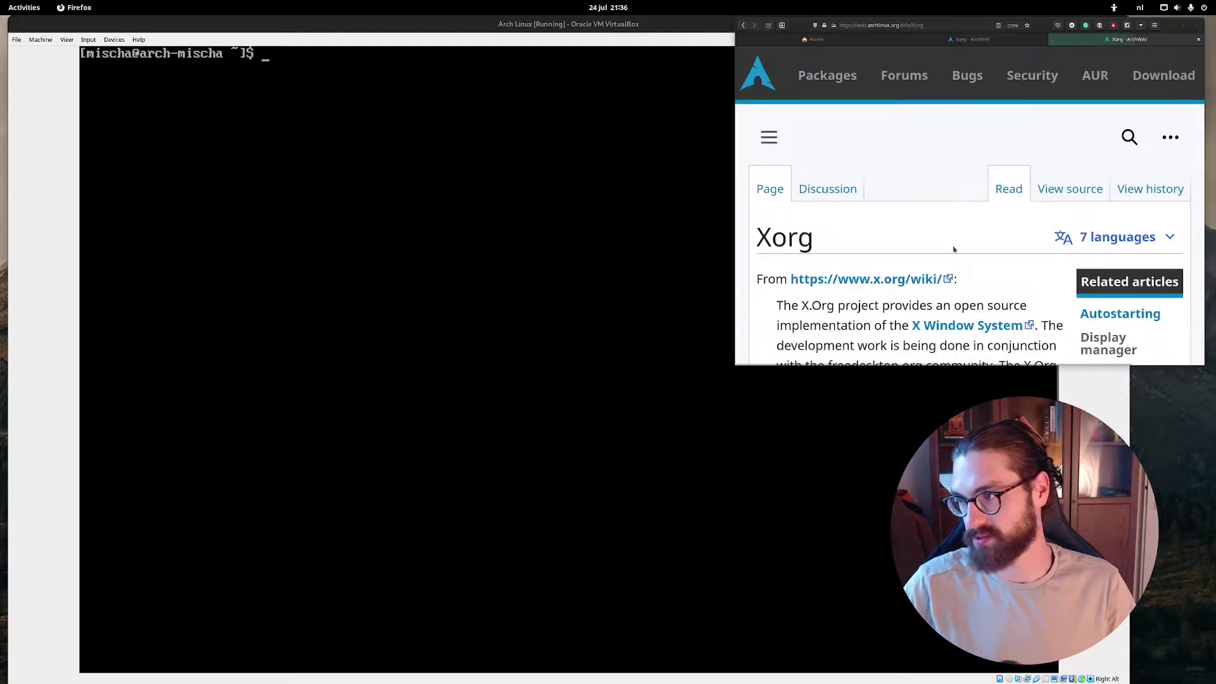
scroll(923, 241, down, 5)
scroll(923, 241, down, 15)
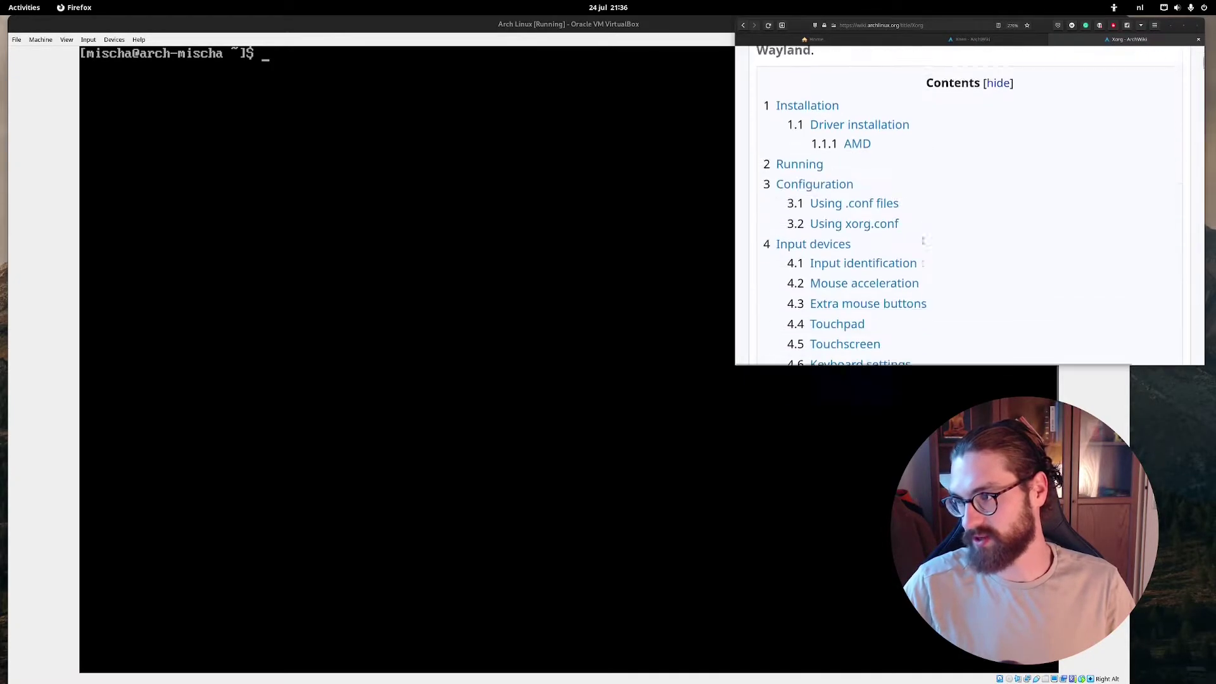
scroll(923, 244, down, 10)
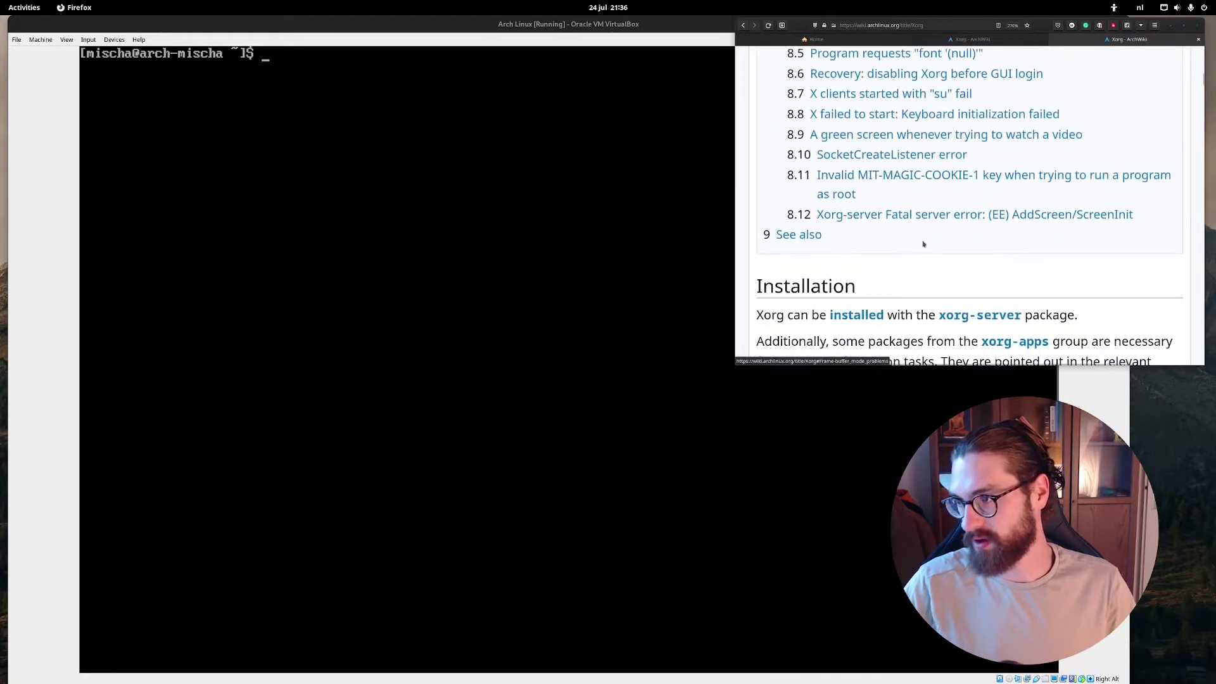
scroll(924, 244, up, 2)
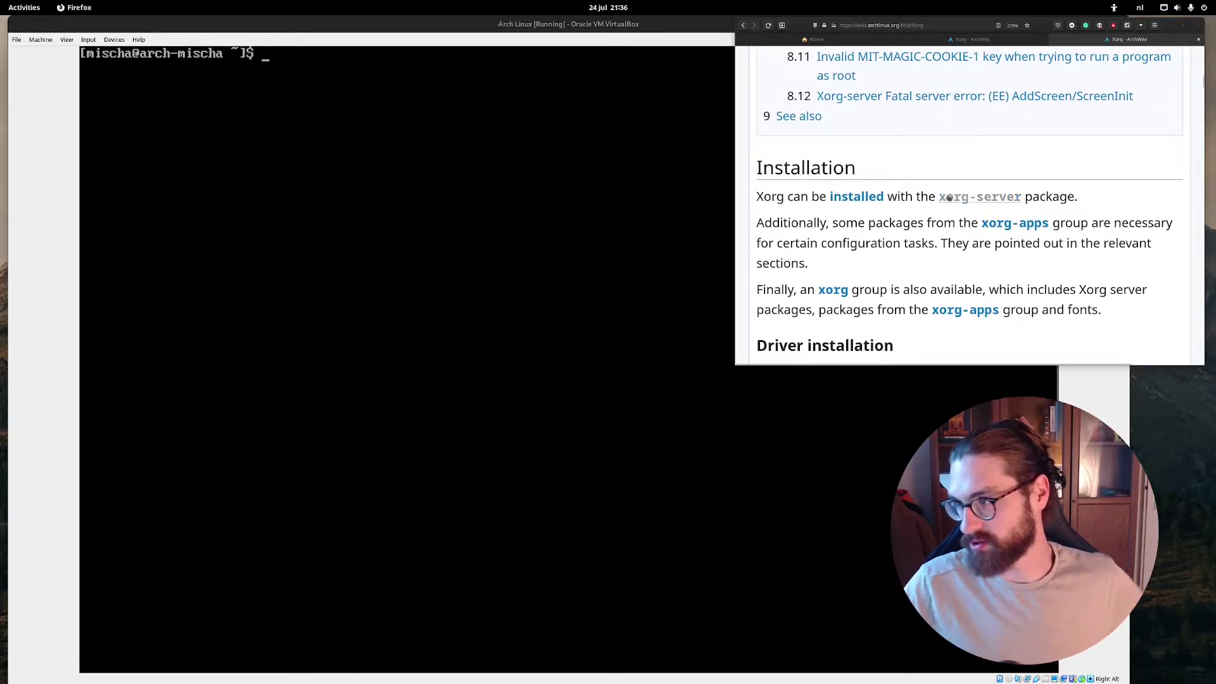
click(634, 203)
text(pacman -S)
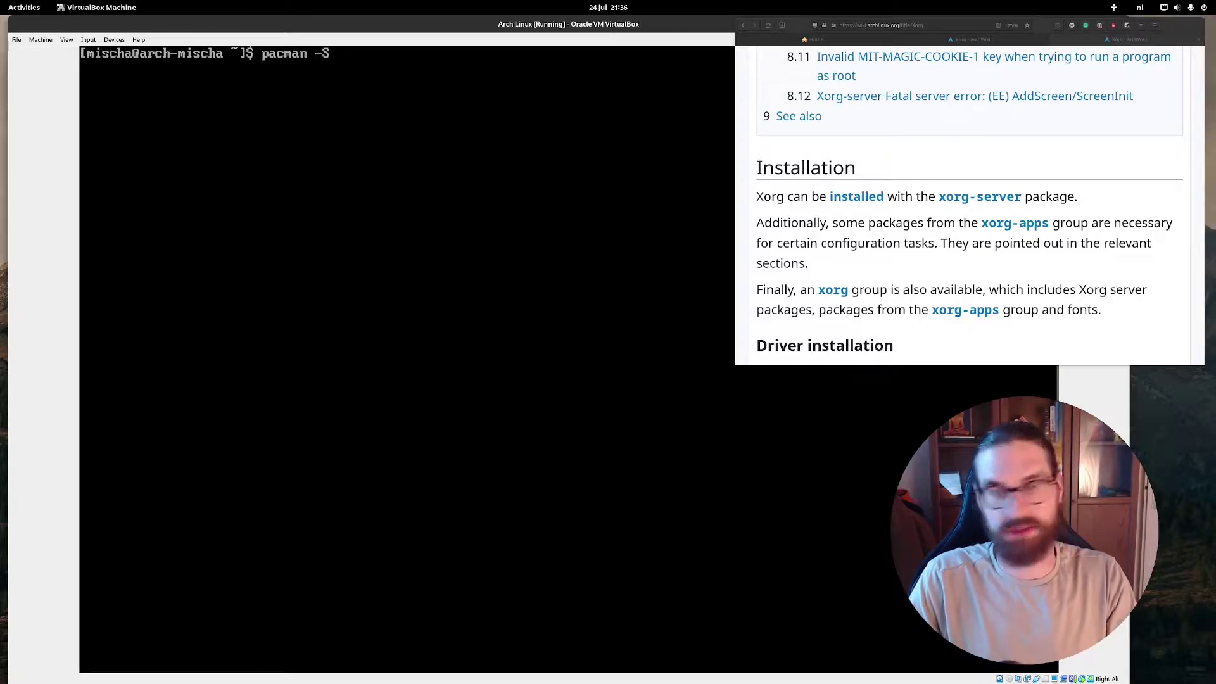
text( xorg-server)
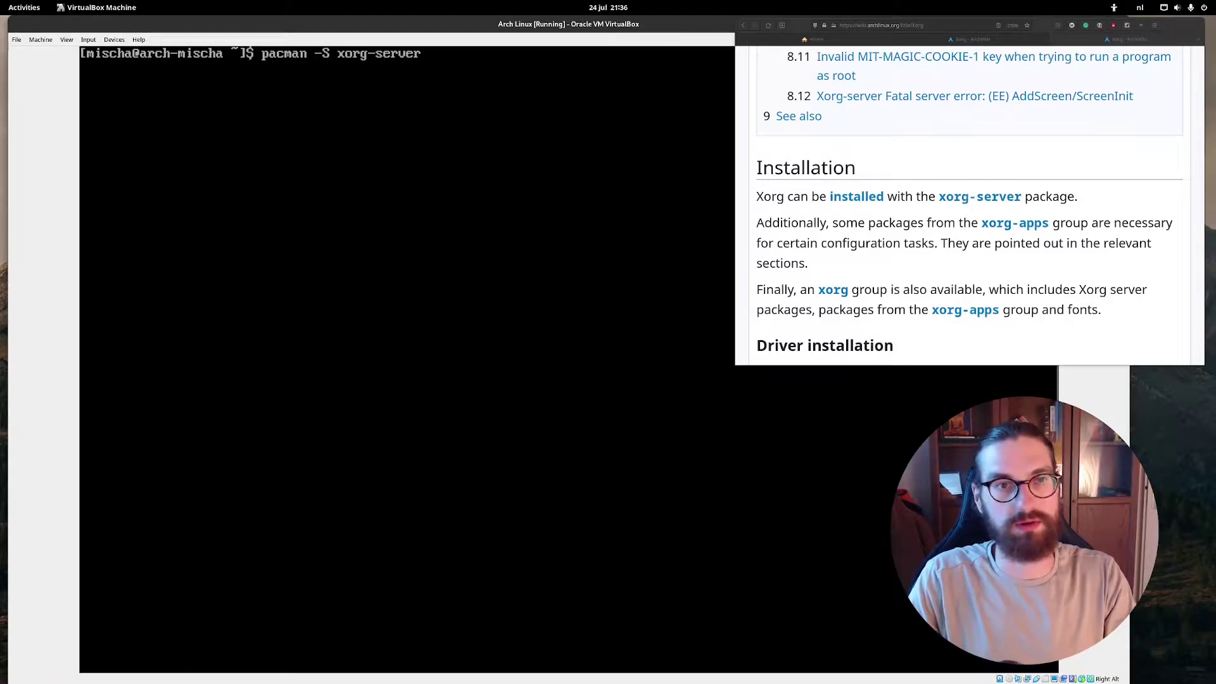
Install xorg-server as root via 'sudo !!', confirming the 47-package transaction with y
key(Return)
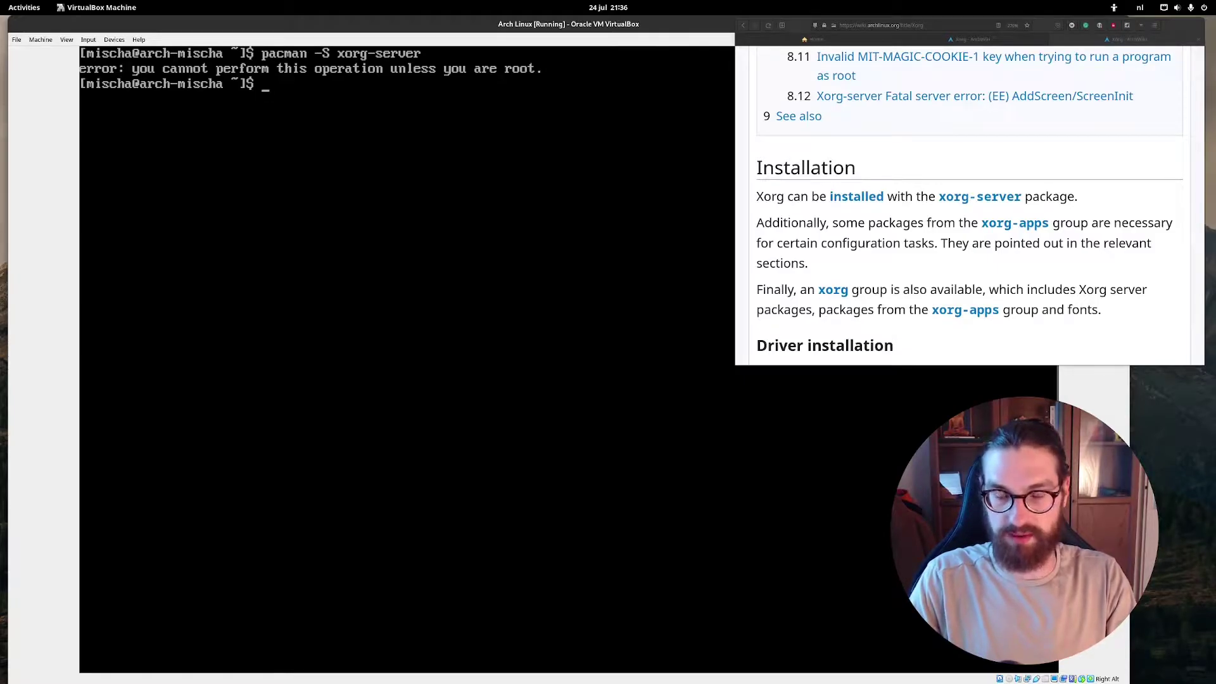
text(sudo !!)
key(Return)
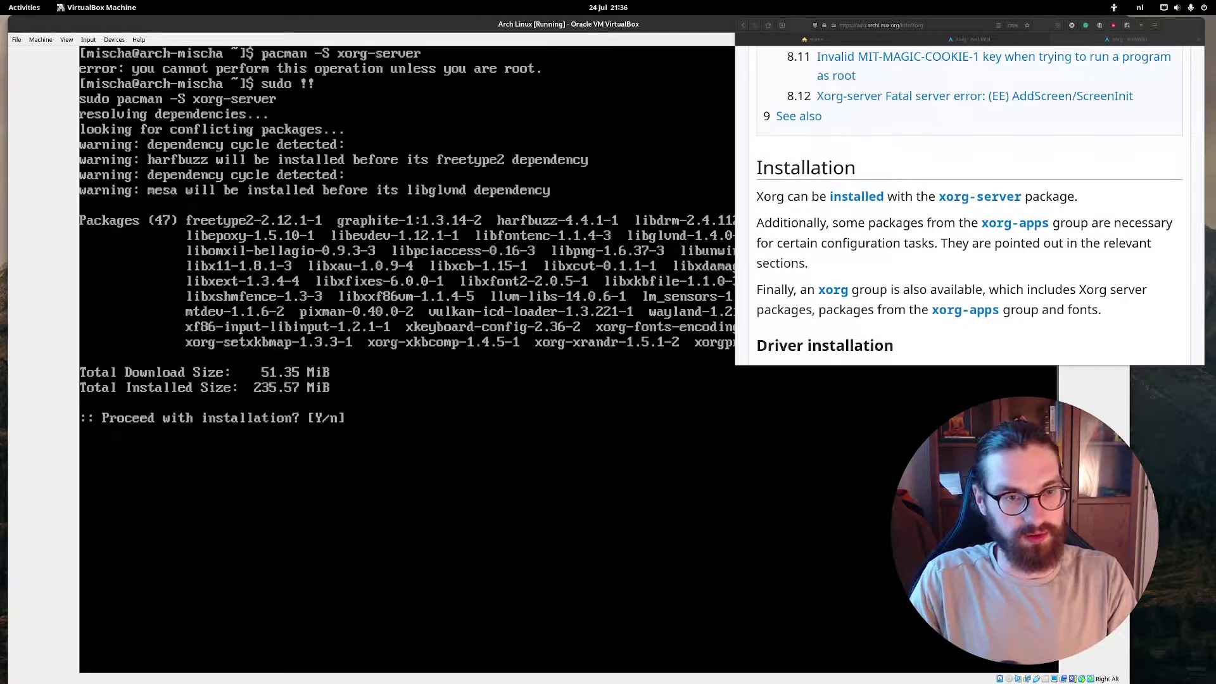
text(y)
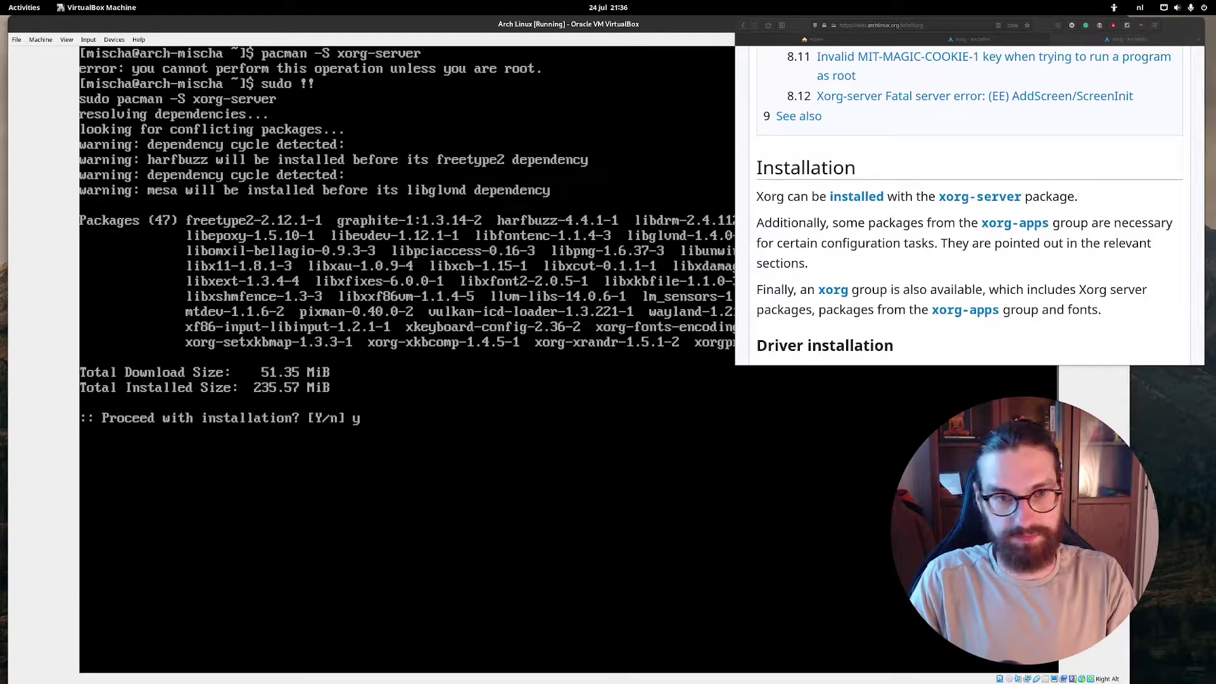
key(Return)
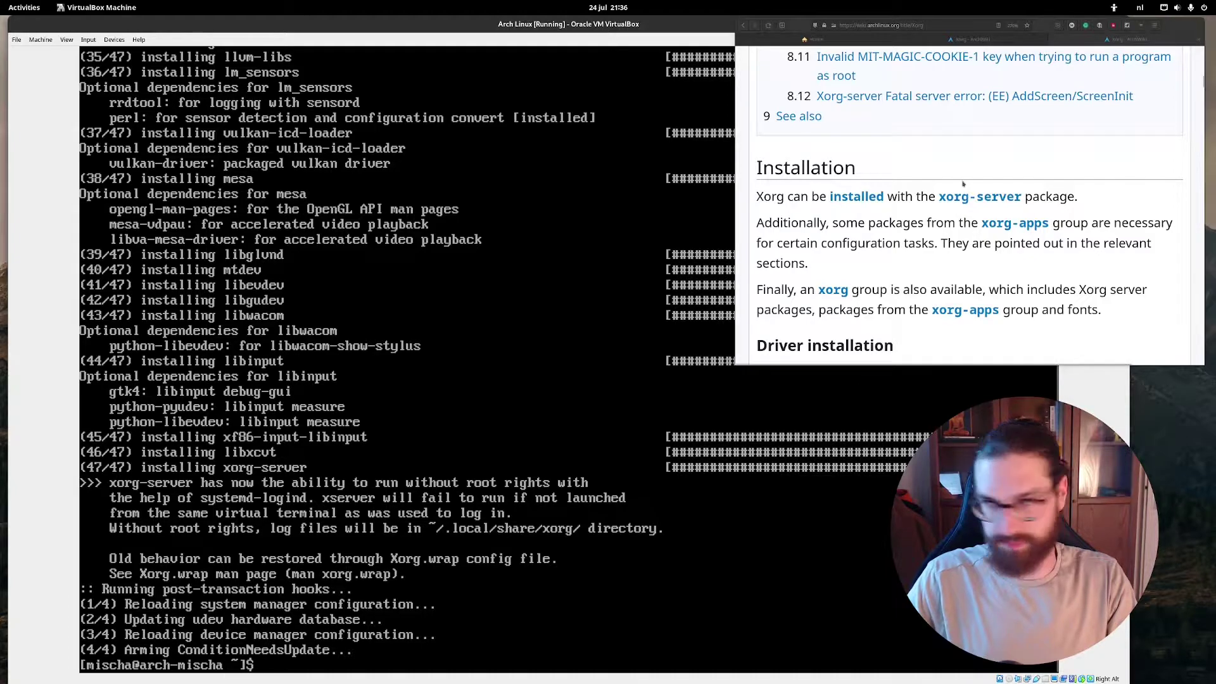
Scroll the Xorg wiki to Driver installation and select the 'lspci -v | grep -A1 -e VGA -e 3D' command
click(892, 230)
scroll(893, 230, down, 3)
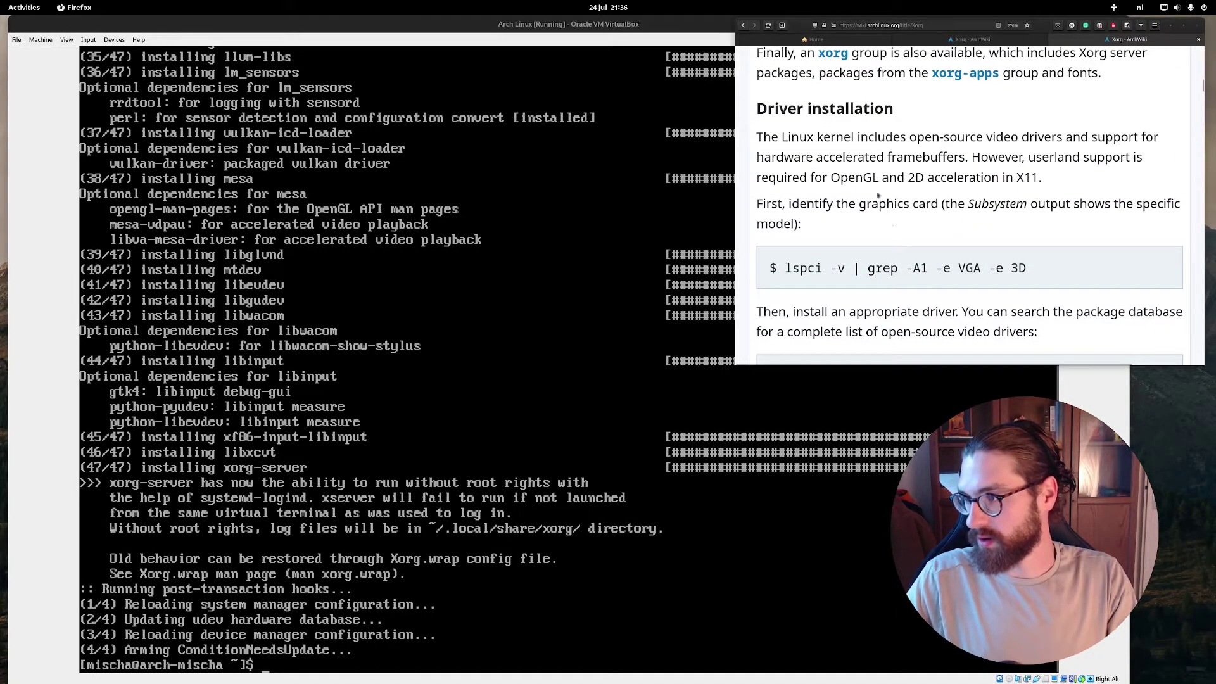
scroll(812, 150, down, 3)
scroll(883, 155, up, 3)
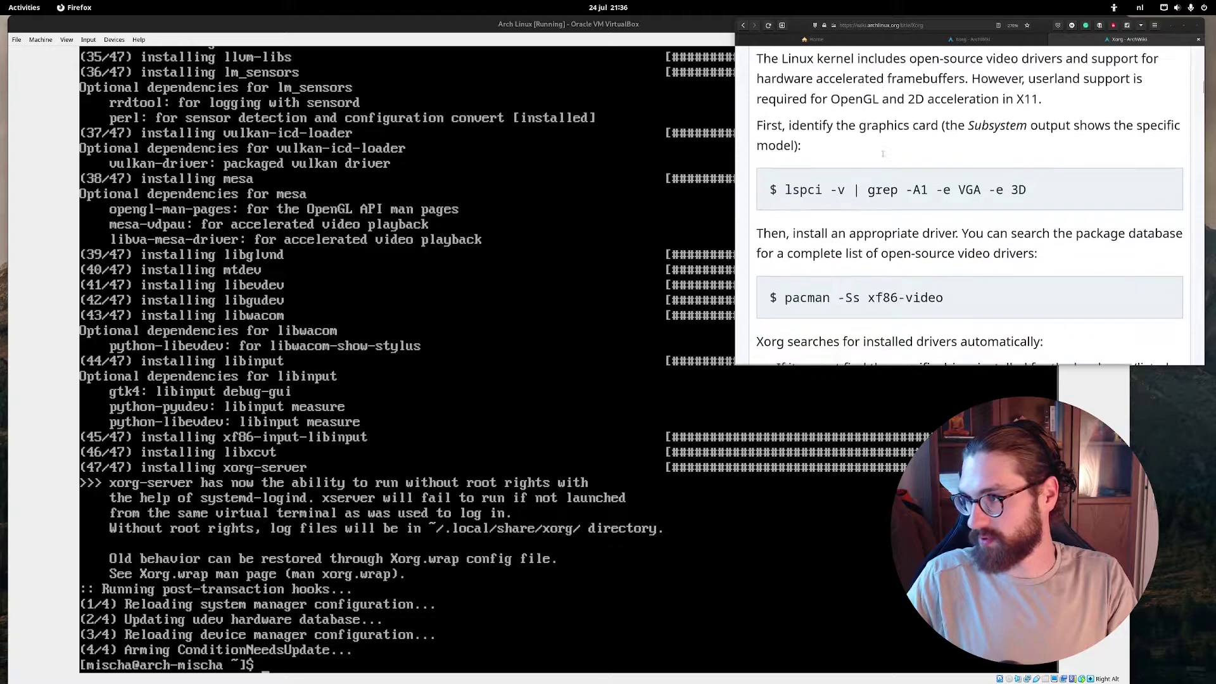
scroll(883, 155, up, 3)
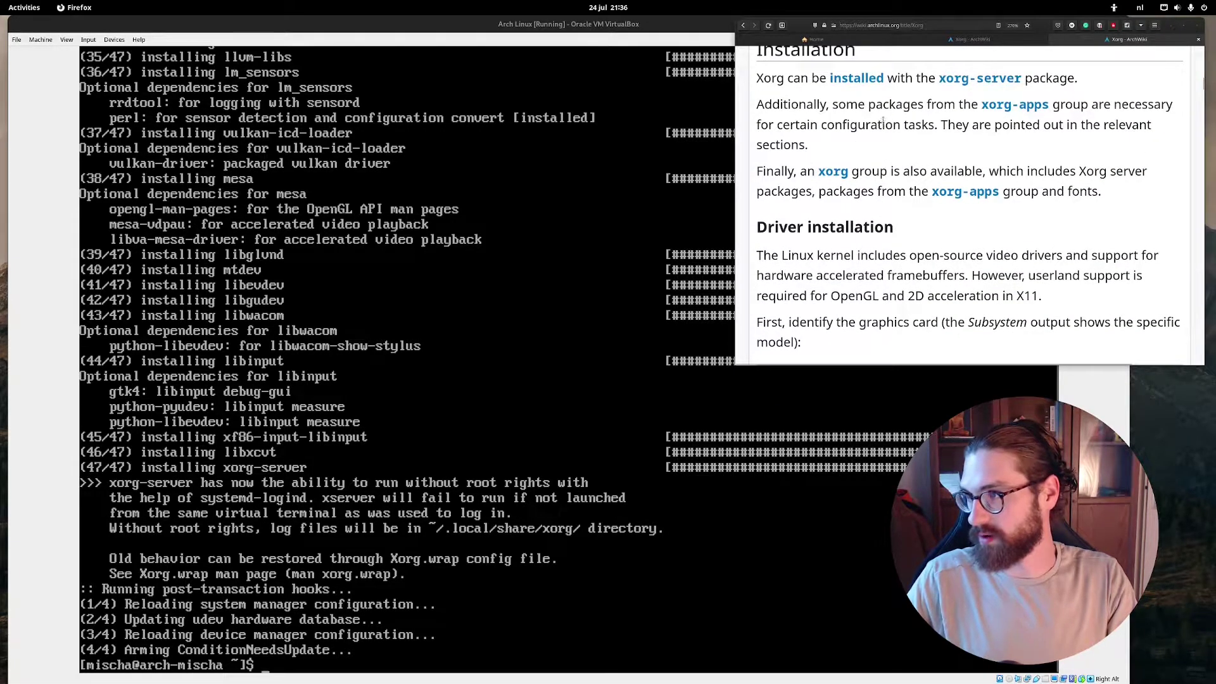
scroll(957, 144, down, 6)
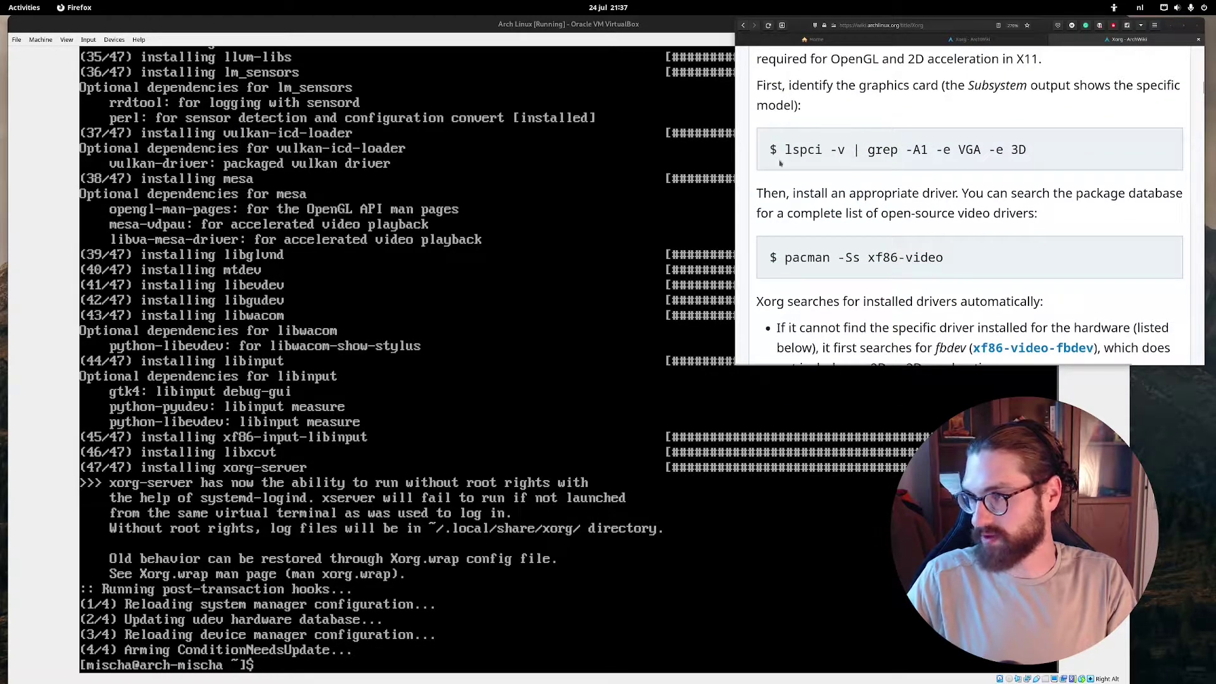
drag(783, 153, 1030, 159)
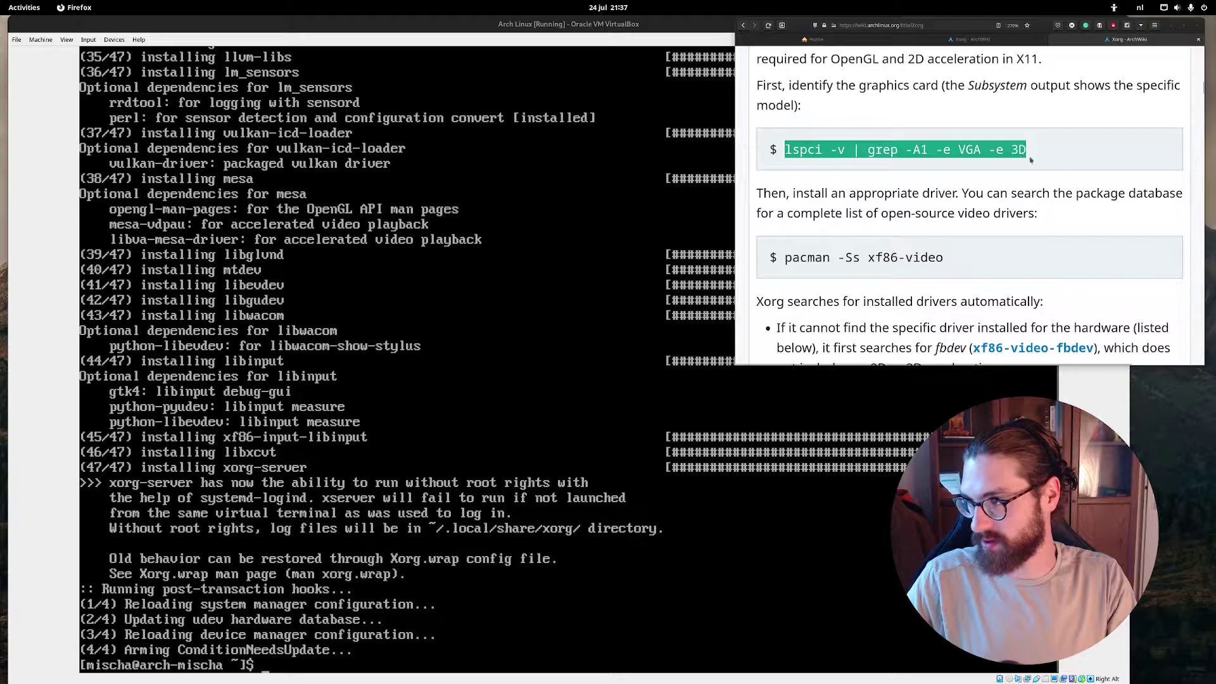
click(634, 393)
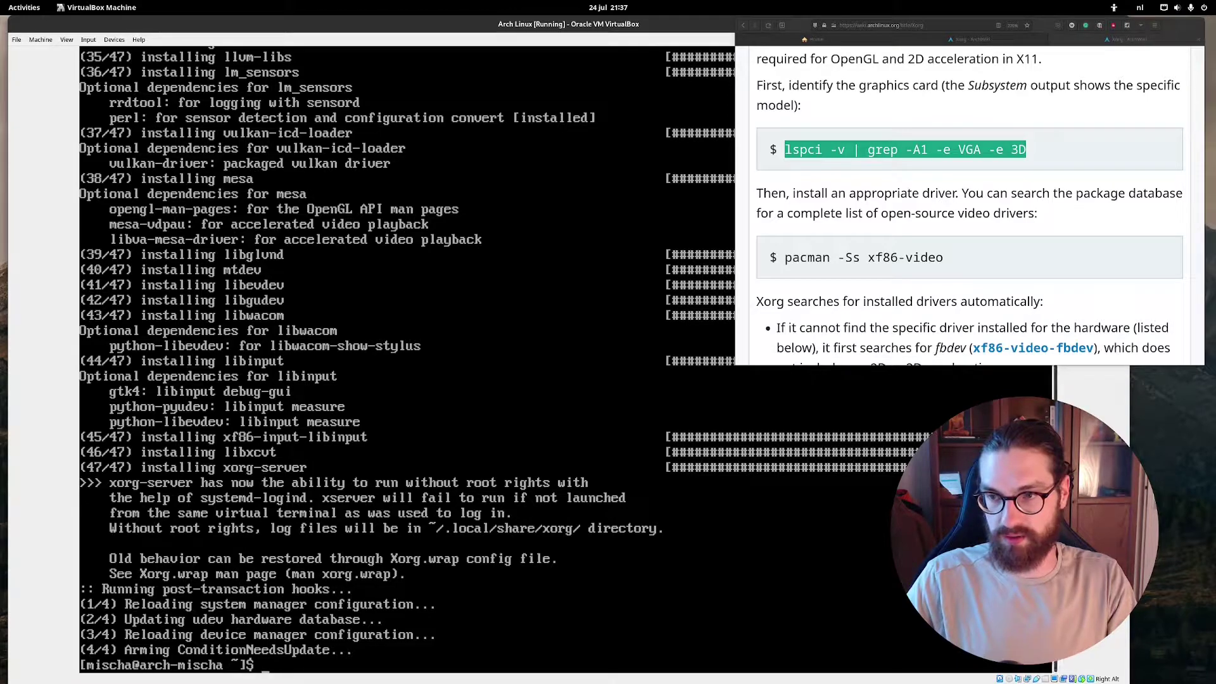
scroll(405, 354, up, 3)
Clear the console and try pasting the copied lspci command, checking the VM's Input menu for options
key(ctrl+l)
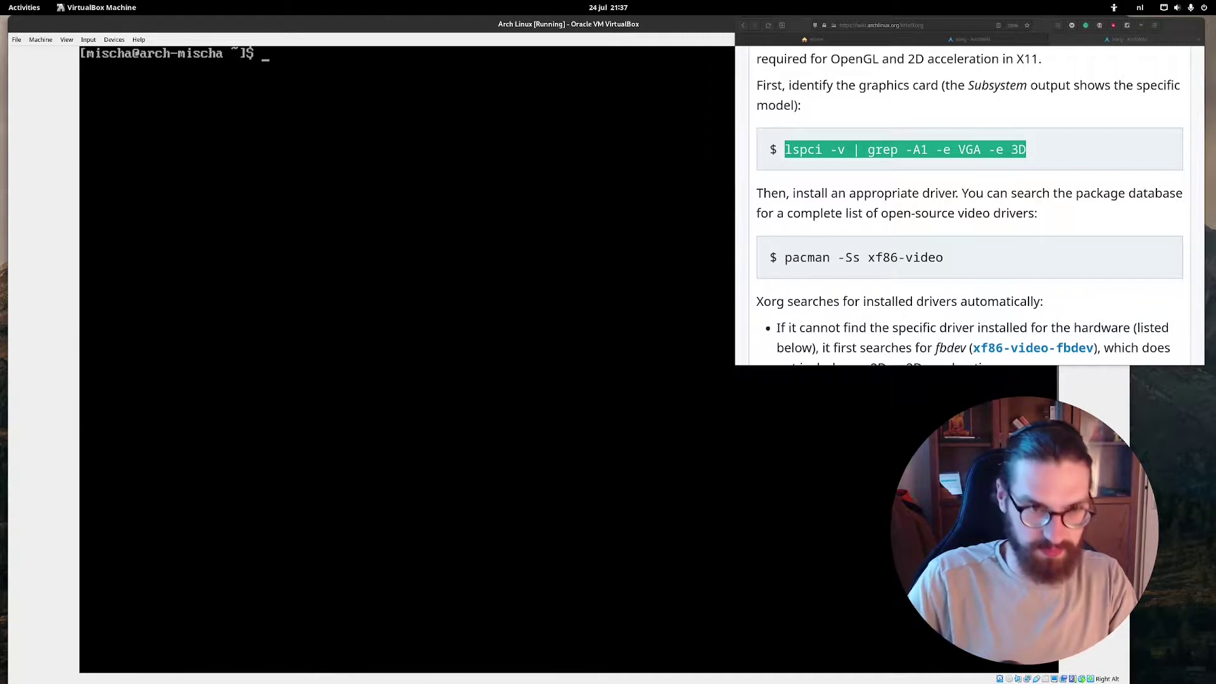
key(ctrl+v)
key(BackSpace)
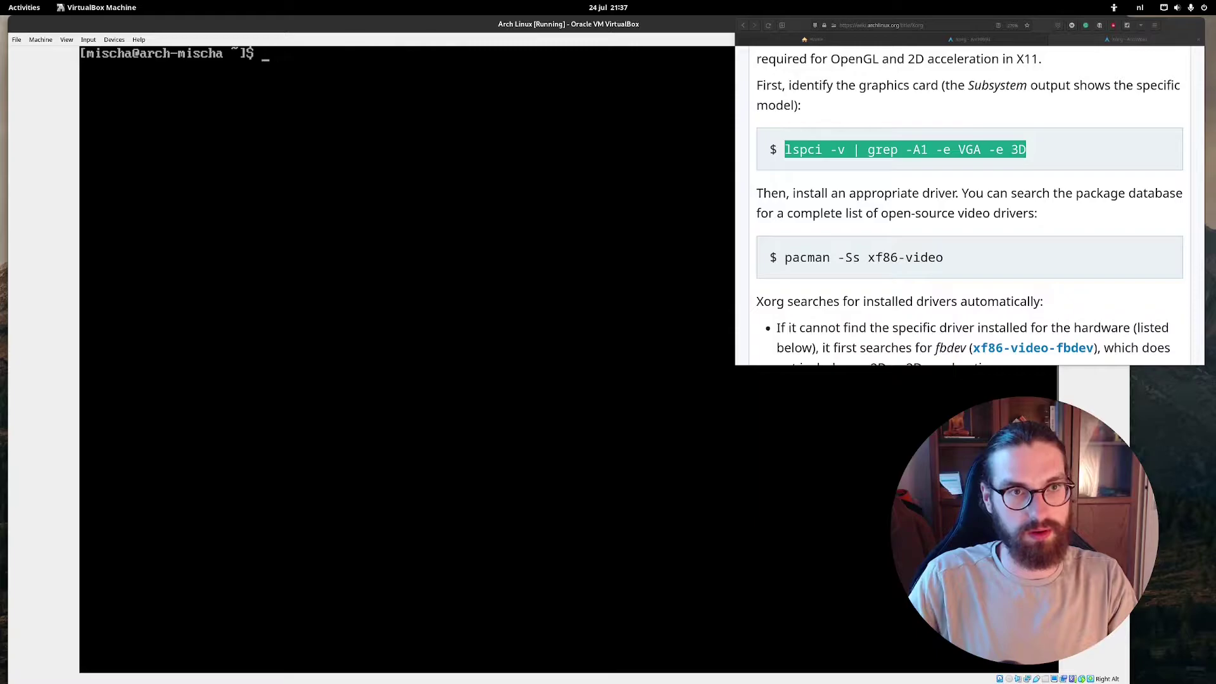
key(ctrl+v)
key(BackSpace)
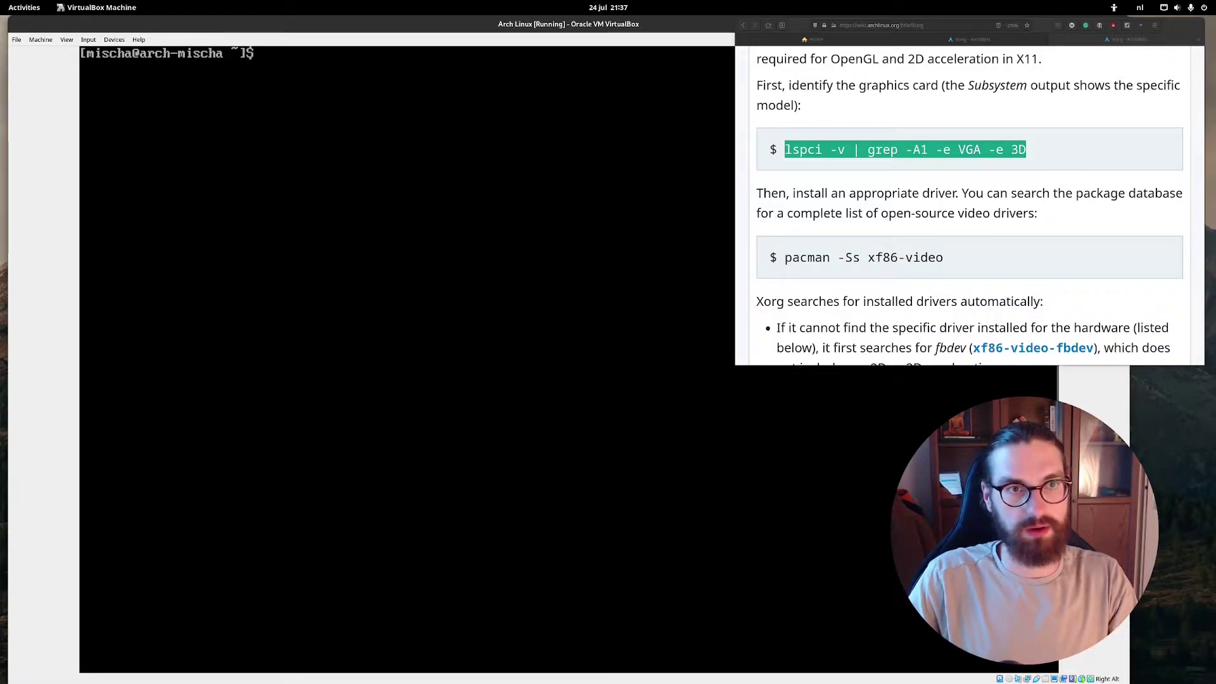
click(88, 39)
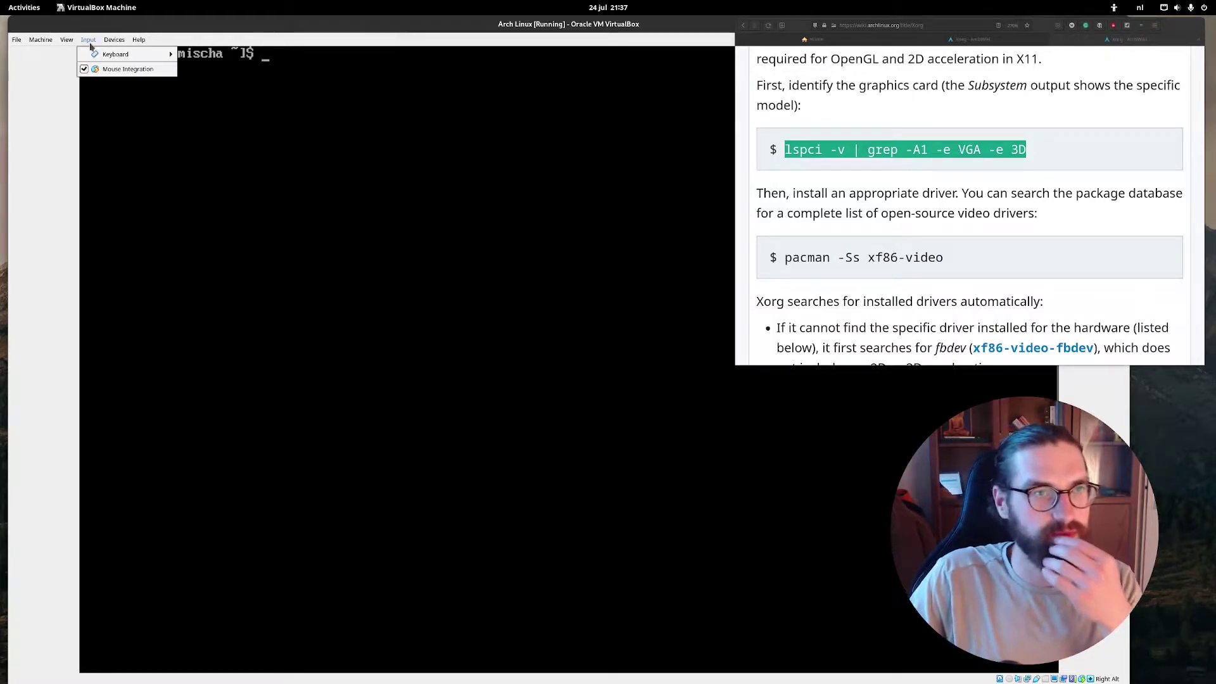
mouse_move(104, 57)
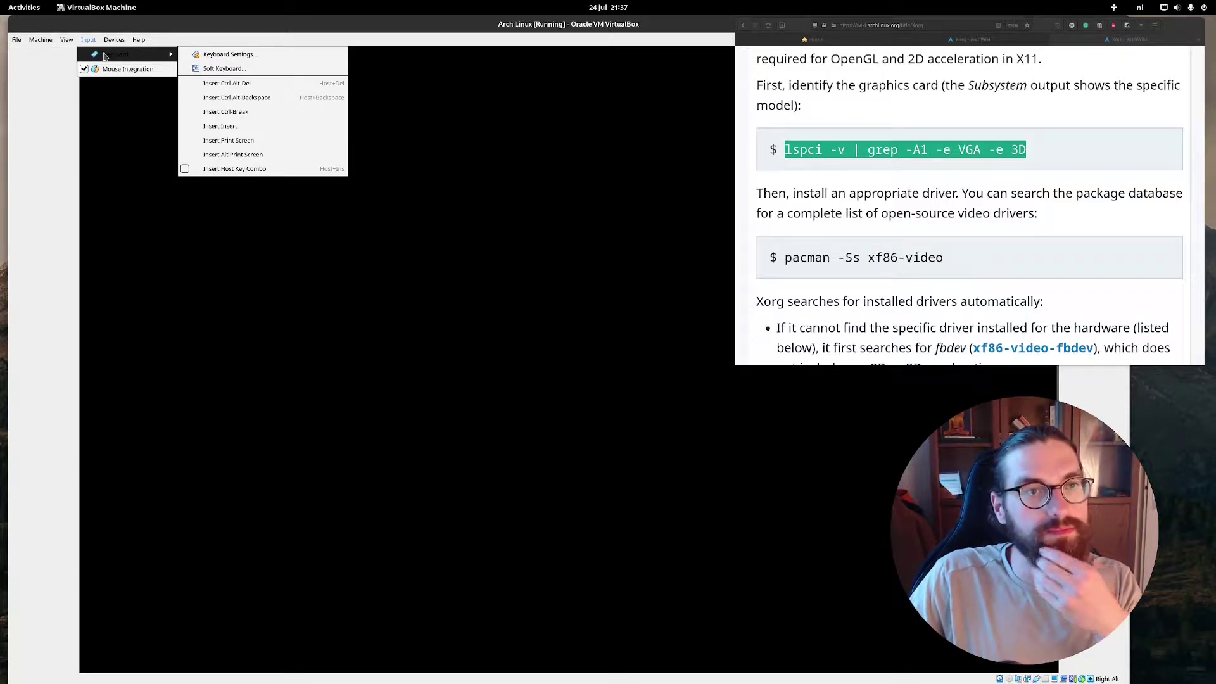
mouse_move(38, 40)
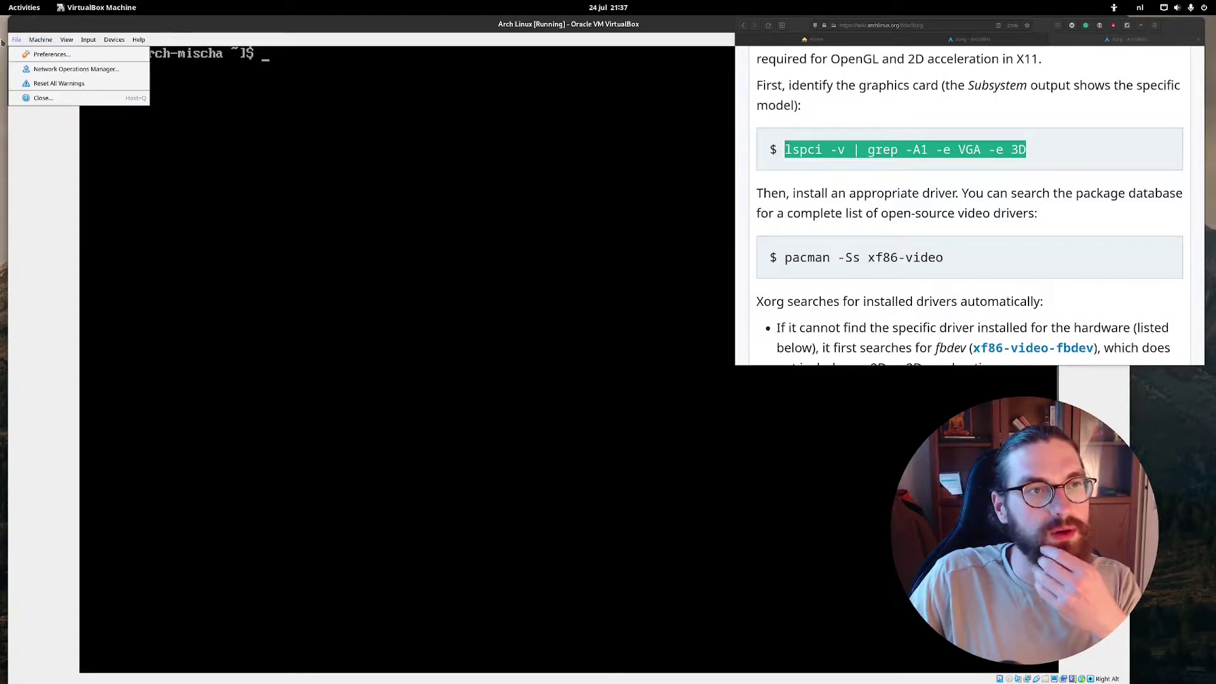
click(223, 26)
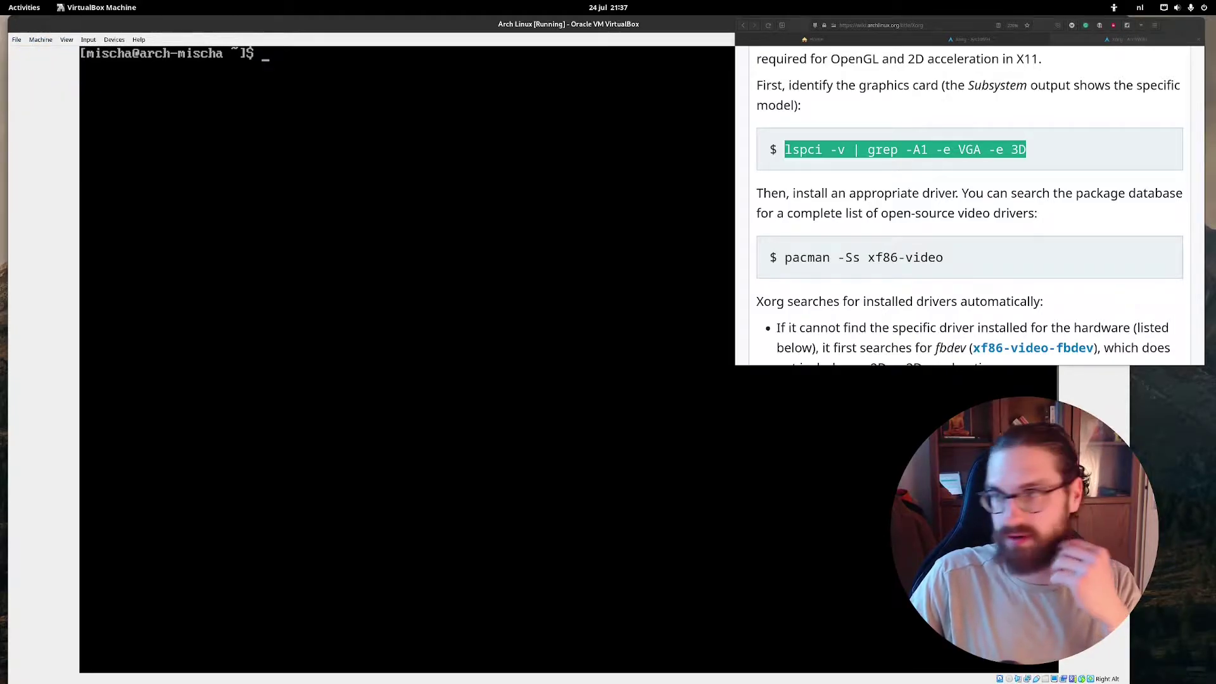
Run 'lspci -v | grep VGA', which reports a VMware SVGA II Adapter
text(ks)
key(BackSpace)
key(BackSpace)
text(lspci)
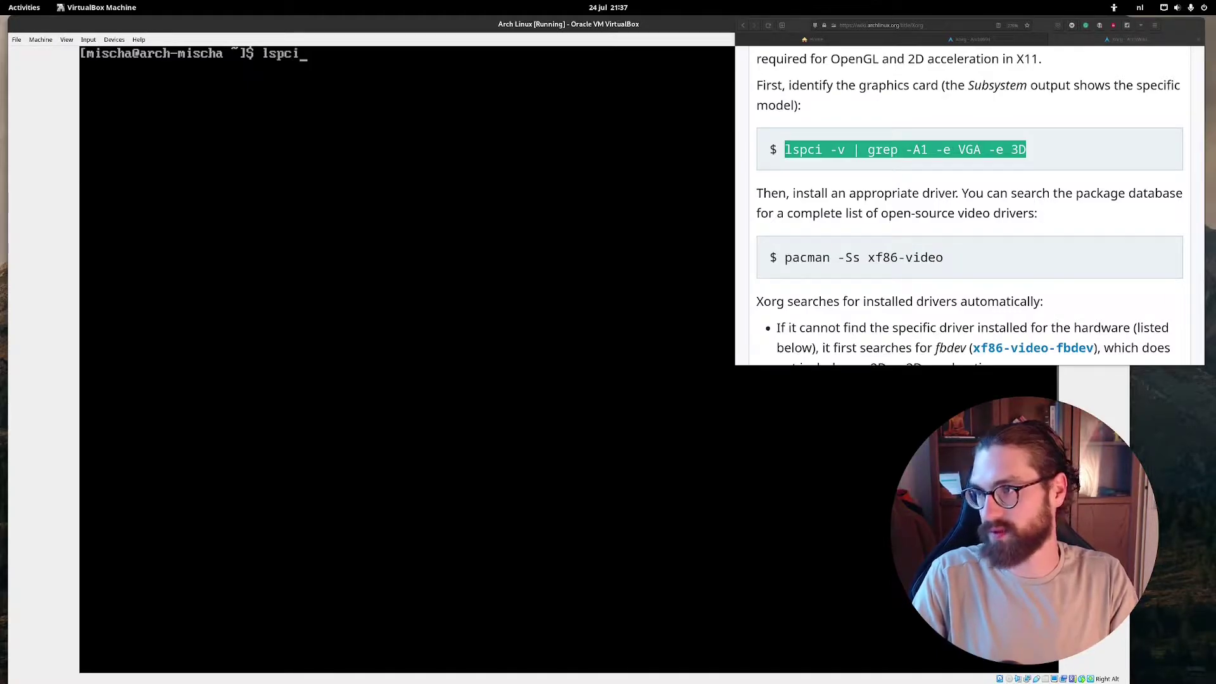
text( -v | )
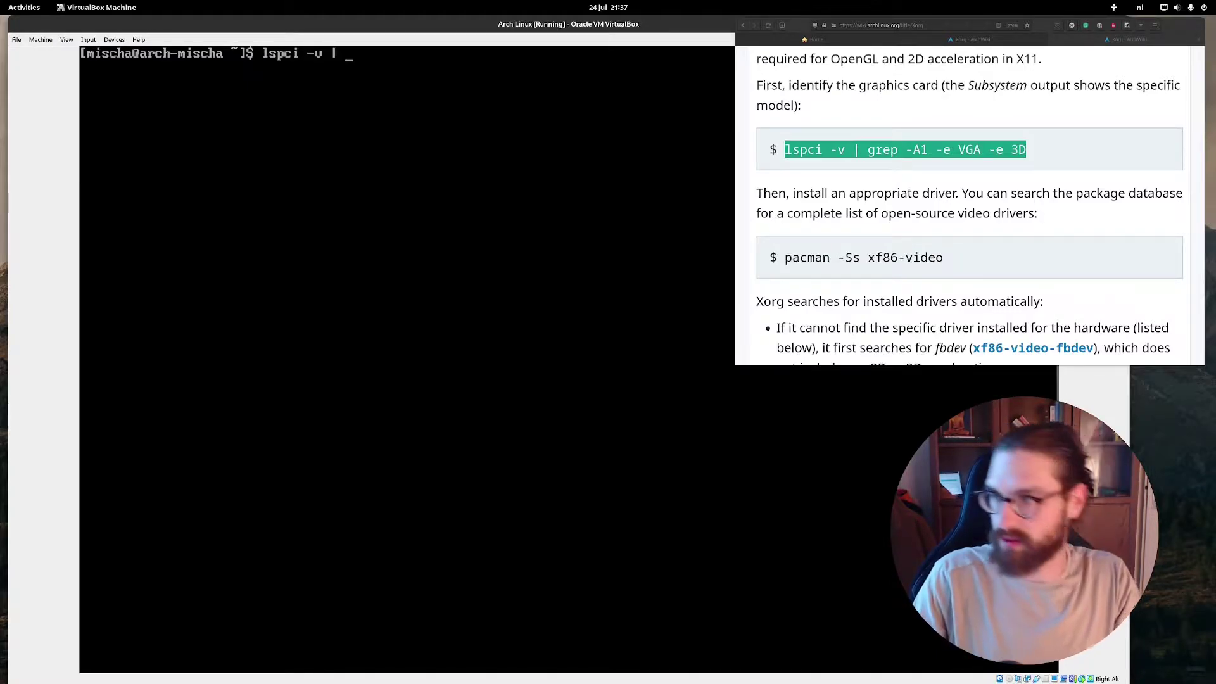
text(grep)
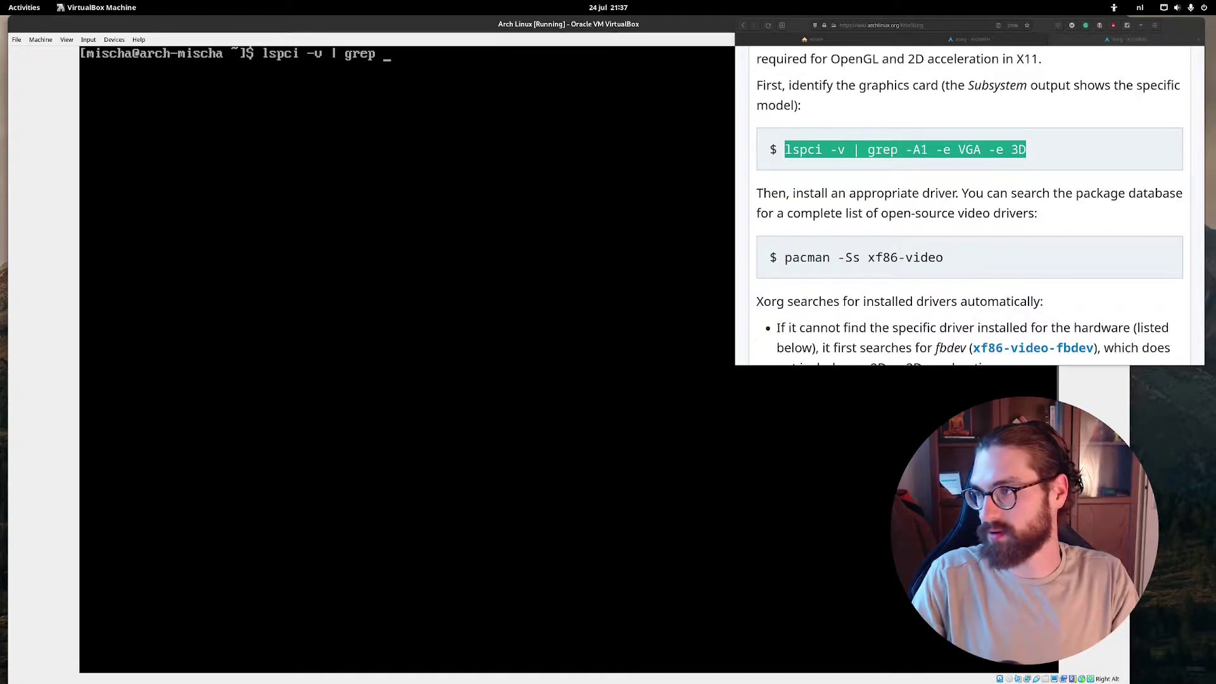
text( VGA)
key(Return)
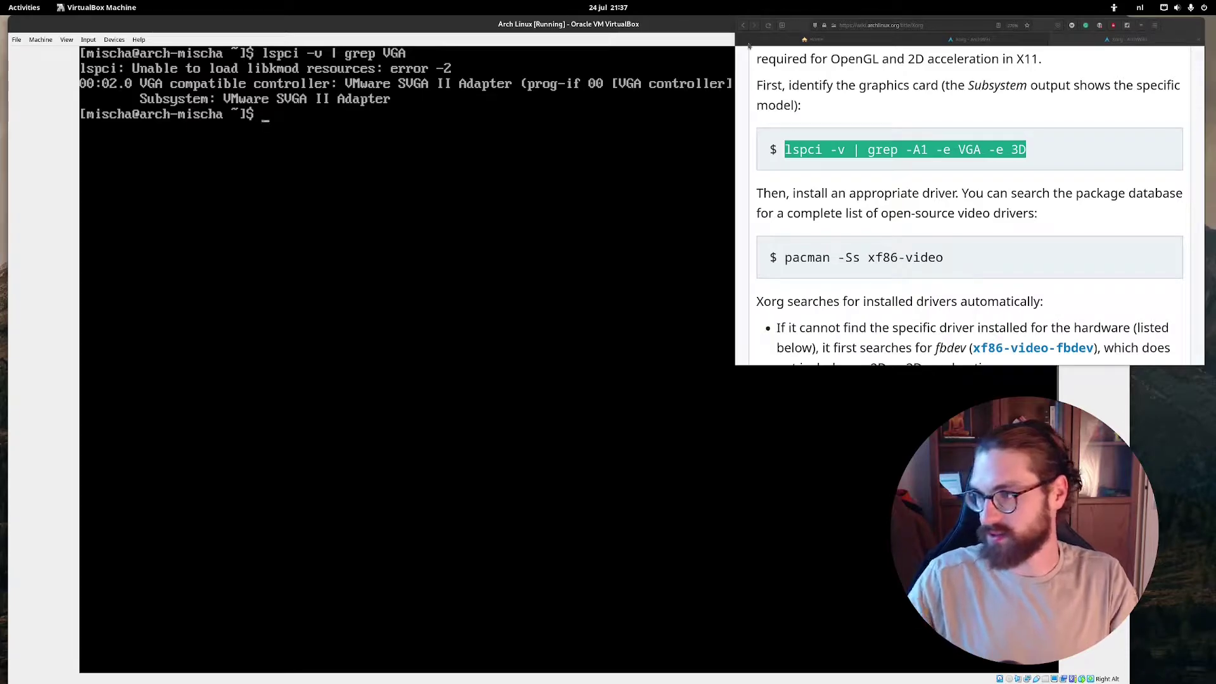
Search pacman for 'xf86-video' packages, listing drivers such as xf86-video-vmware and vesa
scroll(964, 188, down, 3)
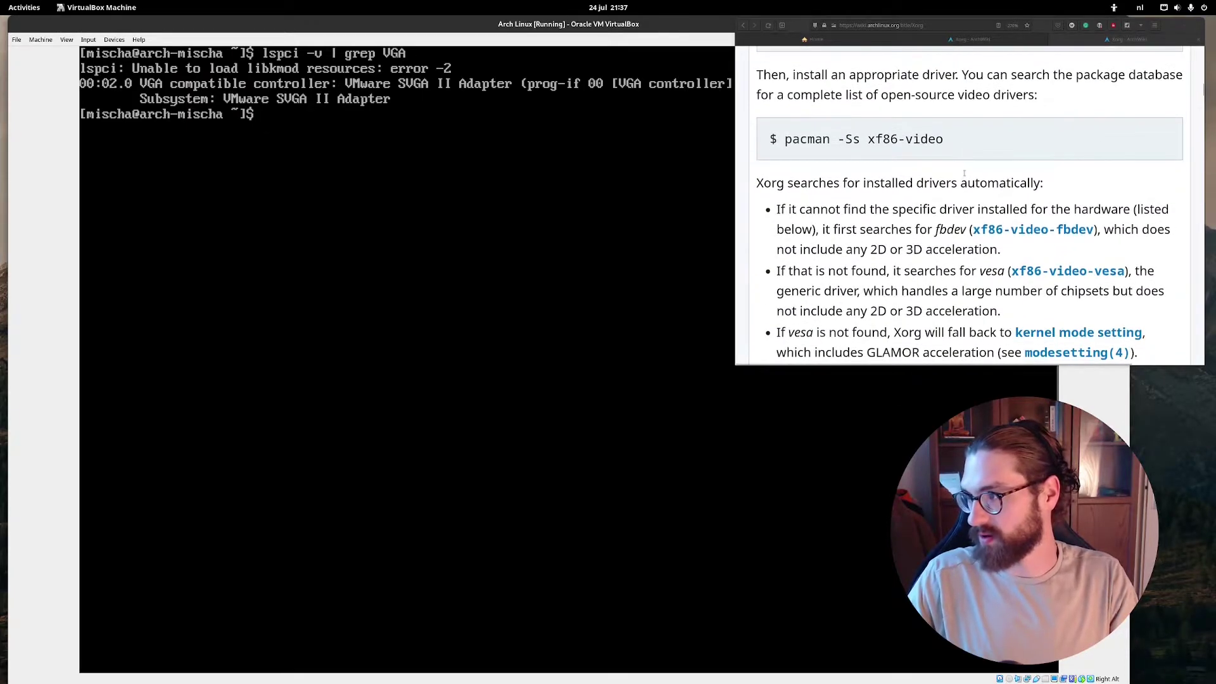
drag(812, 95, 986, 95)
click(941, 123)
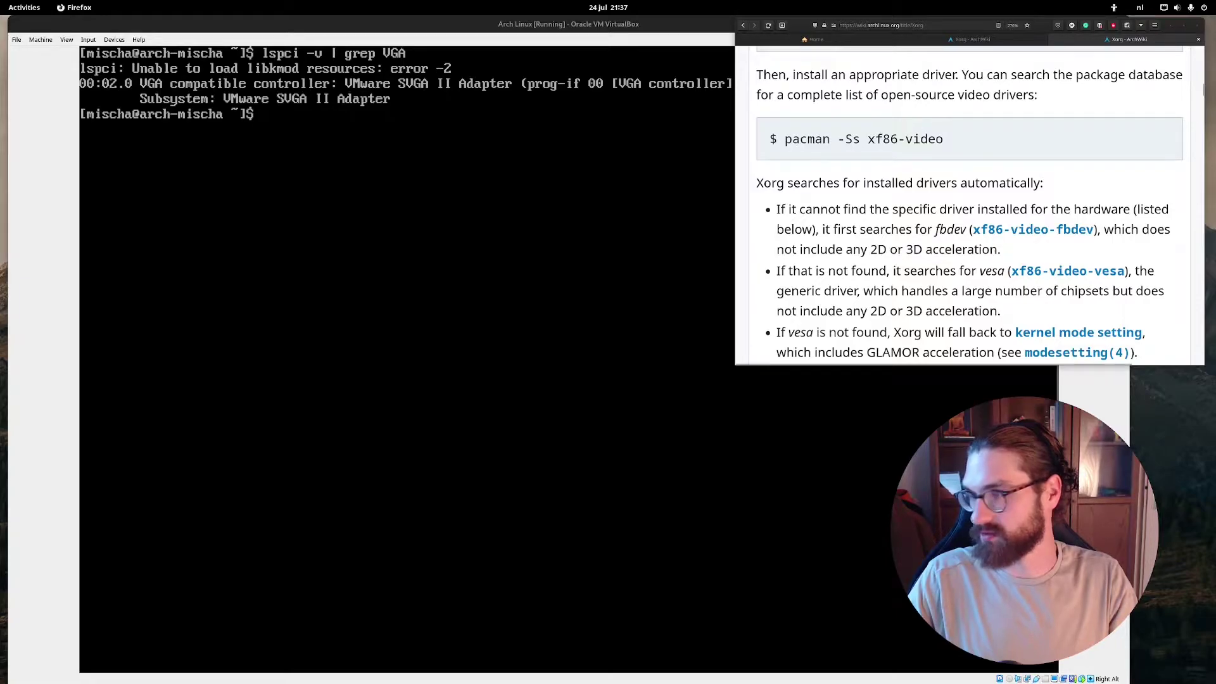
key(alt+Tab)
text(pacman -Ss xf86)
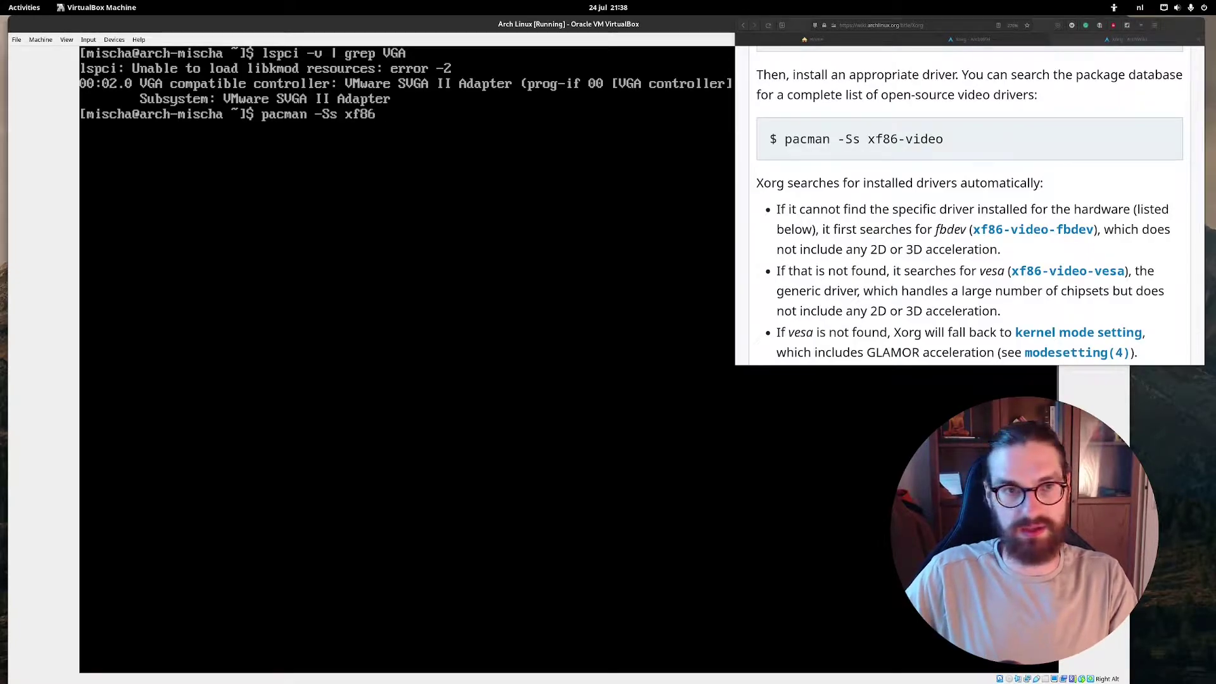
text(-video)
key(BackSpace)
key(BackSpace)
text(eo)
key(Return)
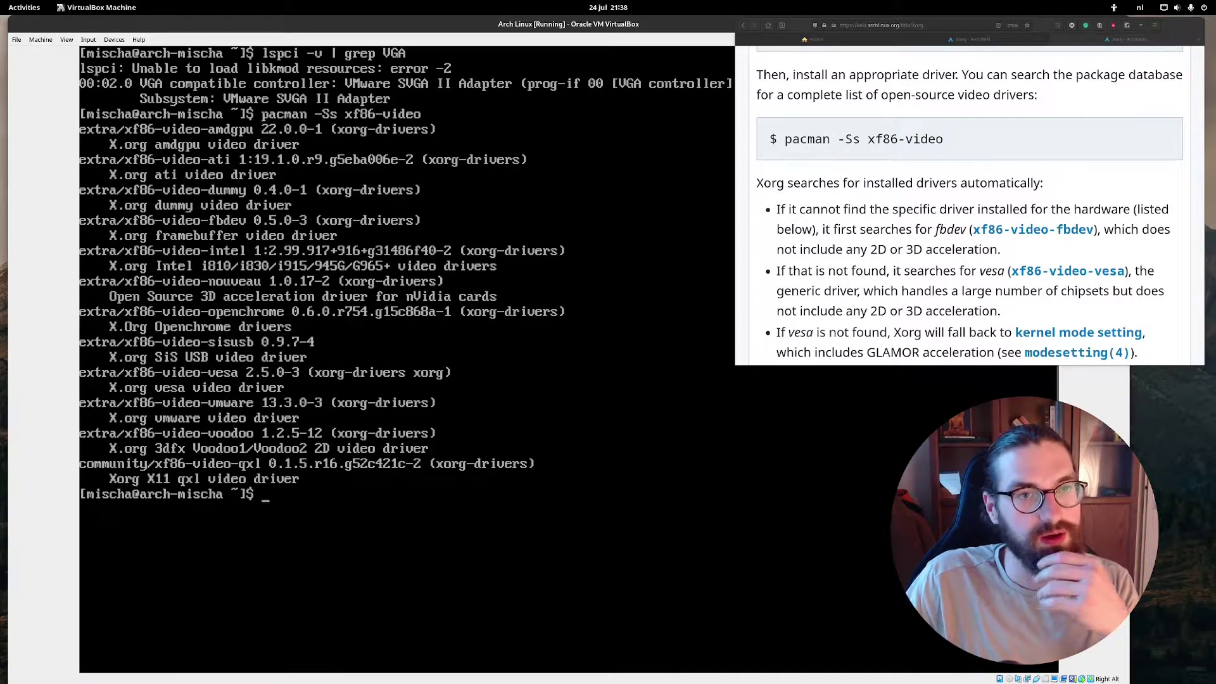
Search the web for 'xorg driver virtualbox' in a new browser tab
click(1069, 39)
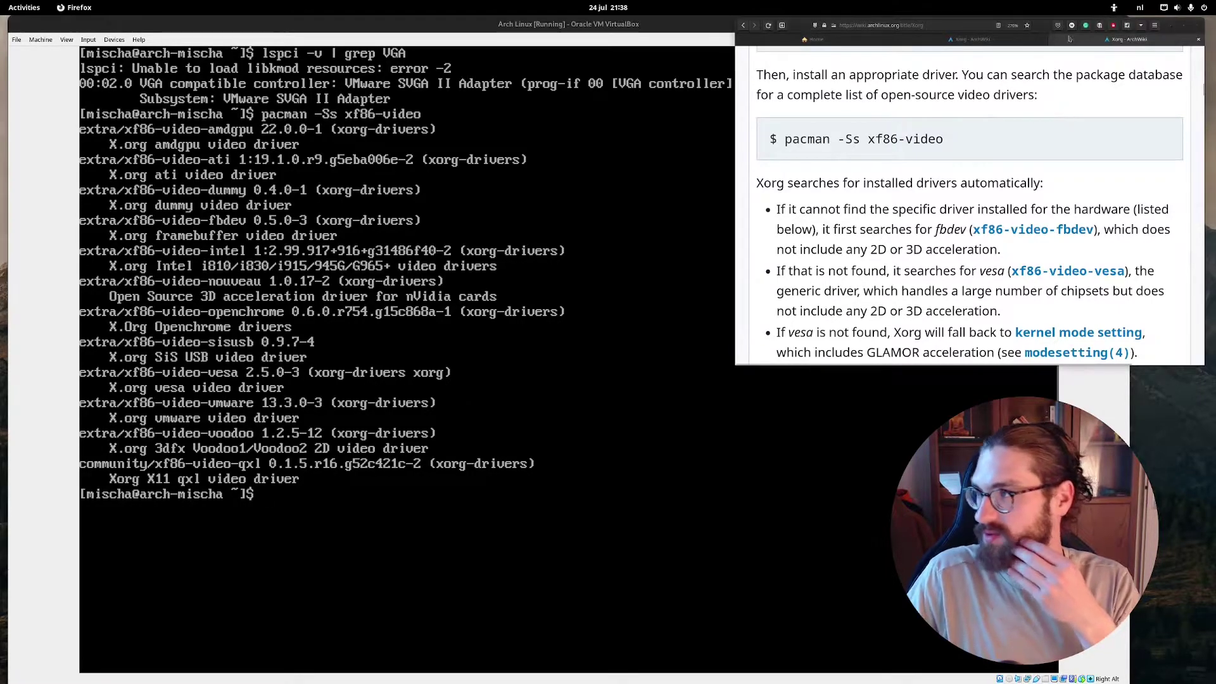
key(ctrl+t)
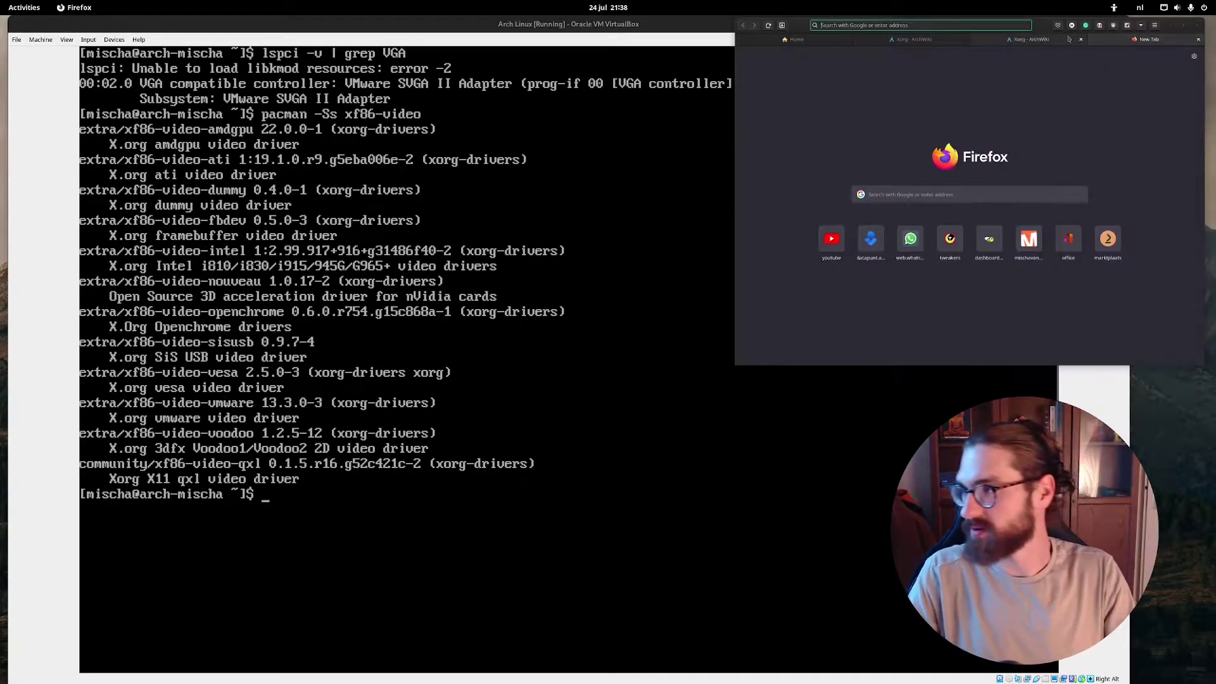
text(xorg dri)
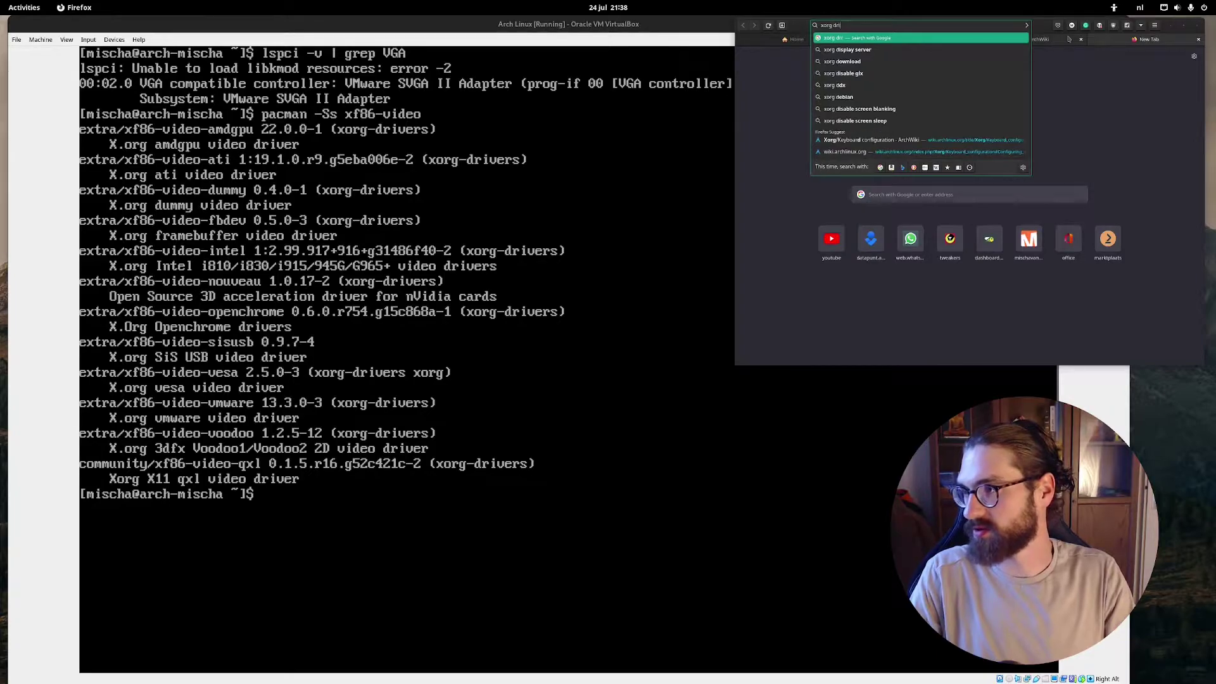
text(ver virtu)
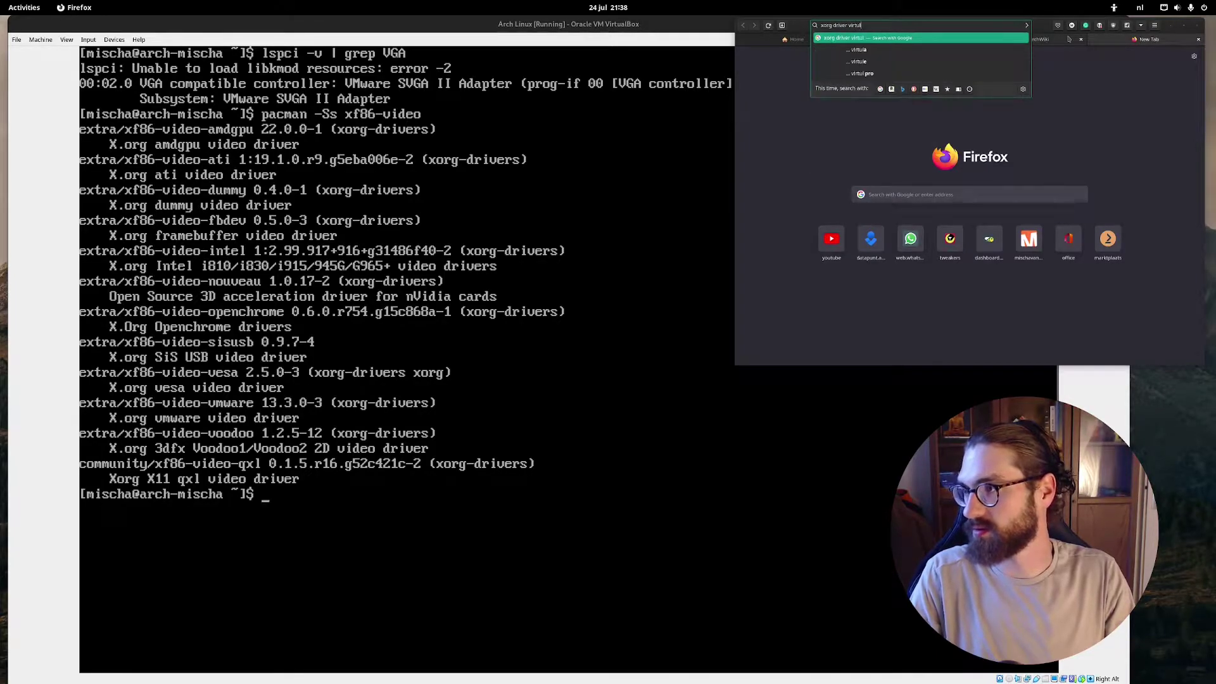
text(albox)
key(Return)
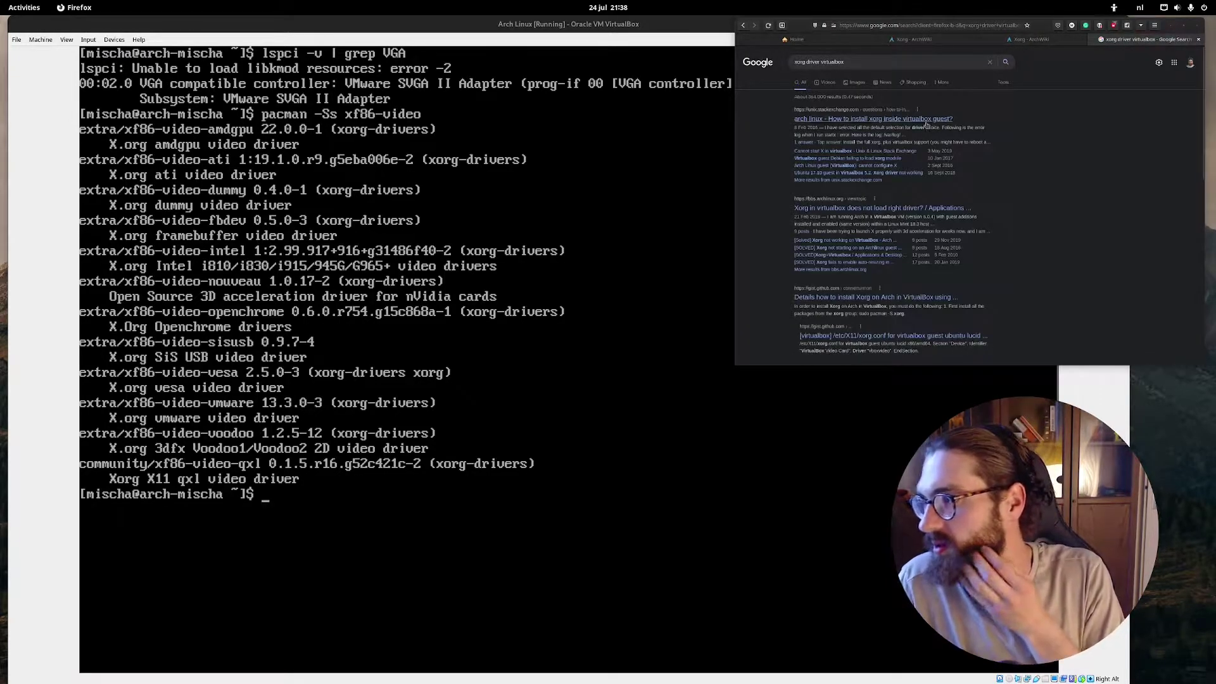
Open the StackExchange question and scroll to the answer recommending pacman -S xorg virtualbox-guest-utils
click(926, 123)
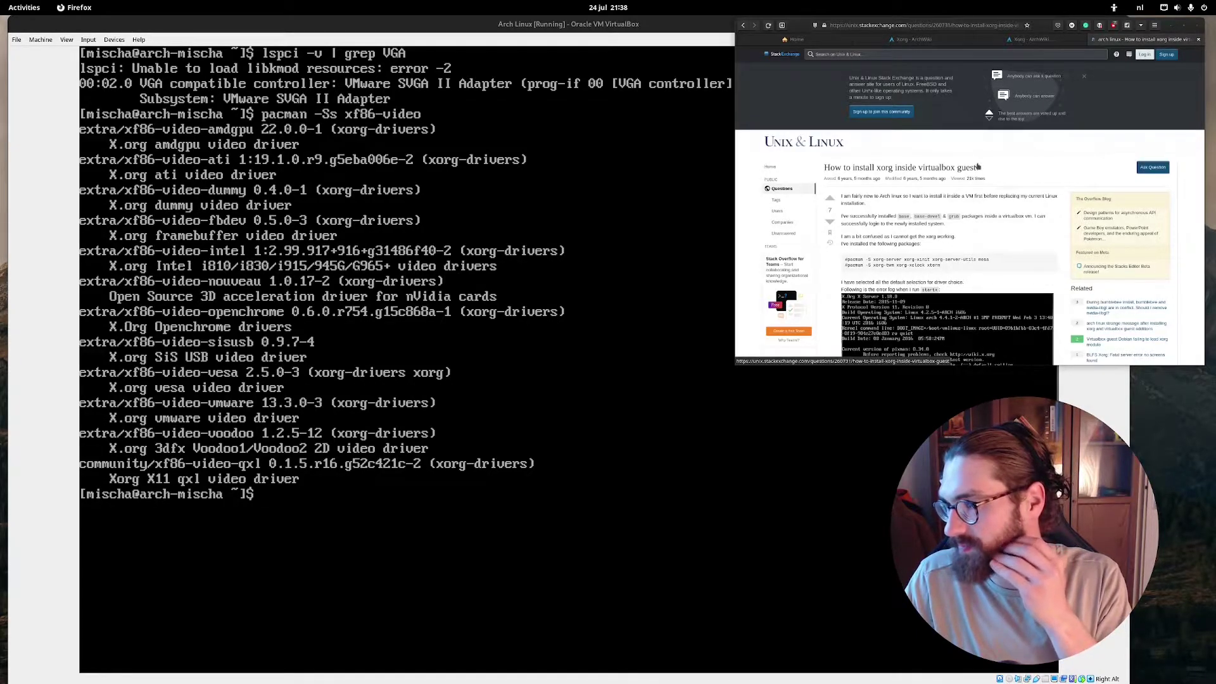
scroll(978, 166, down, 3)
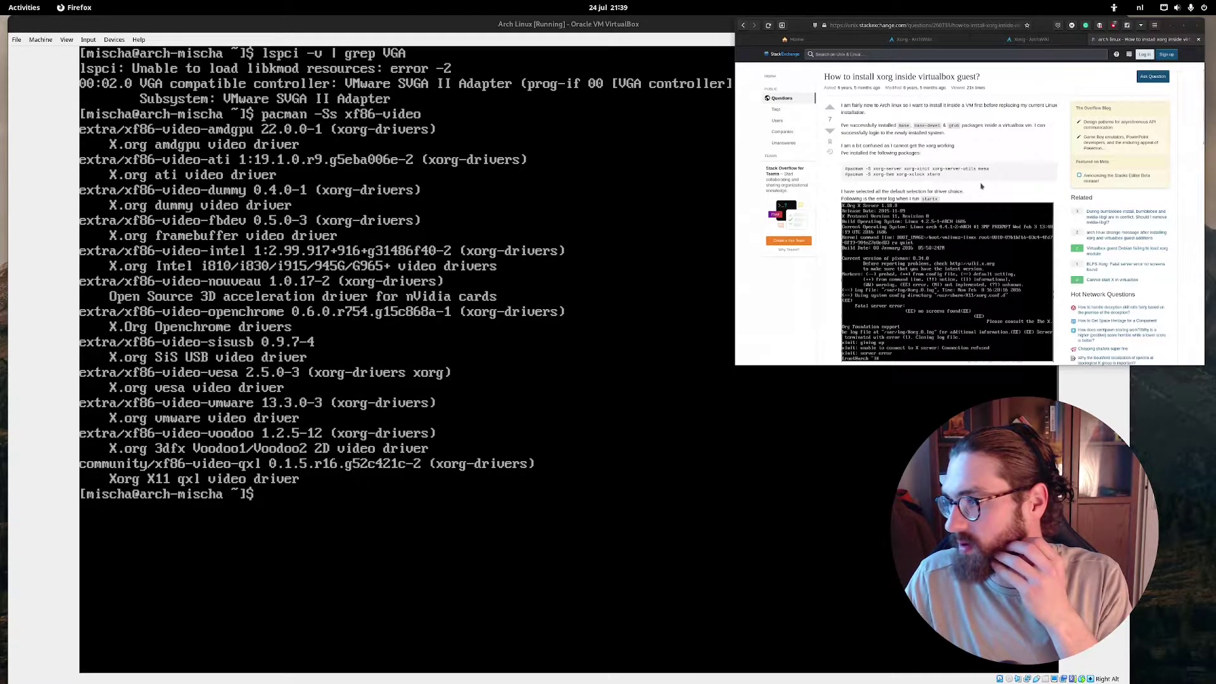
scroll(980, 185, down, 6)
scroll(980, 186, down, 5)
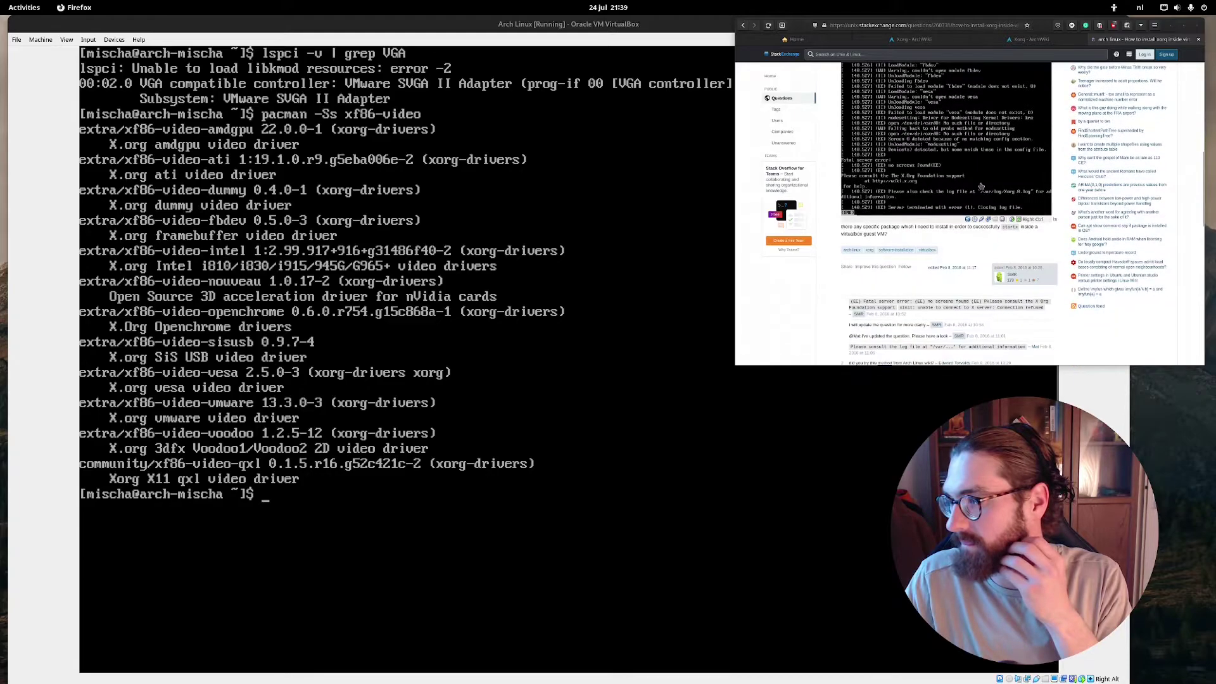
scroll(981, 185, down, 3)
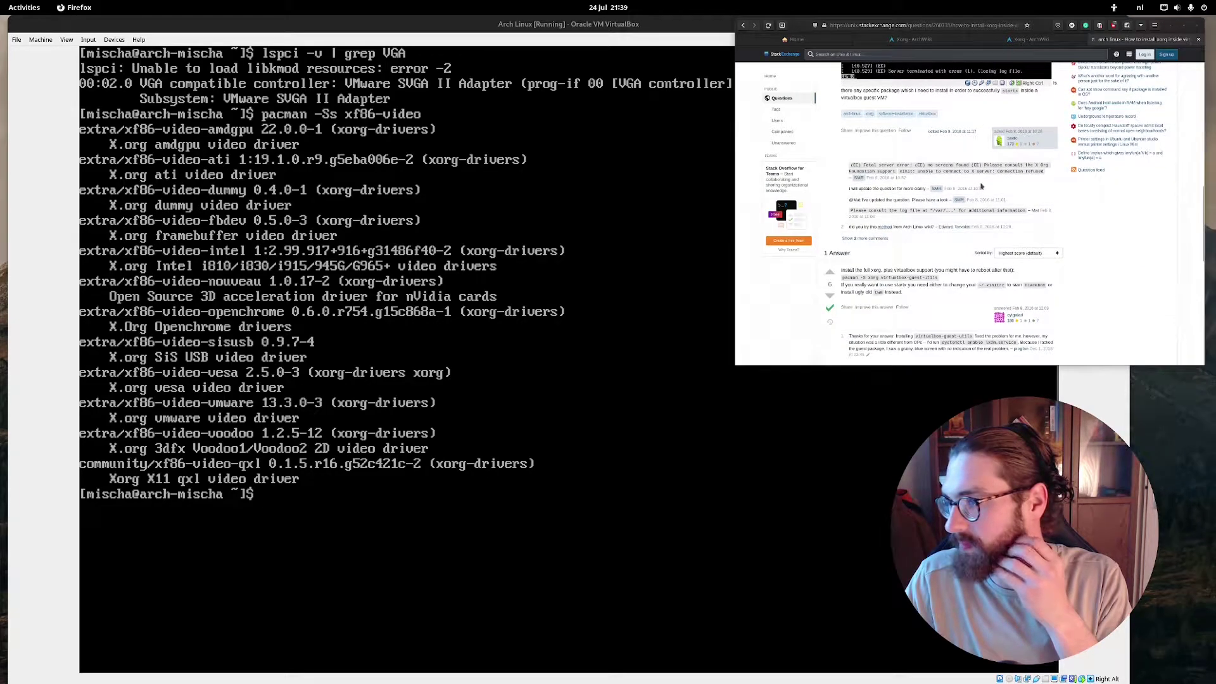
scroll(981, 186, down, 3)
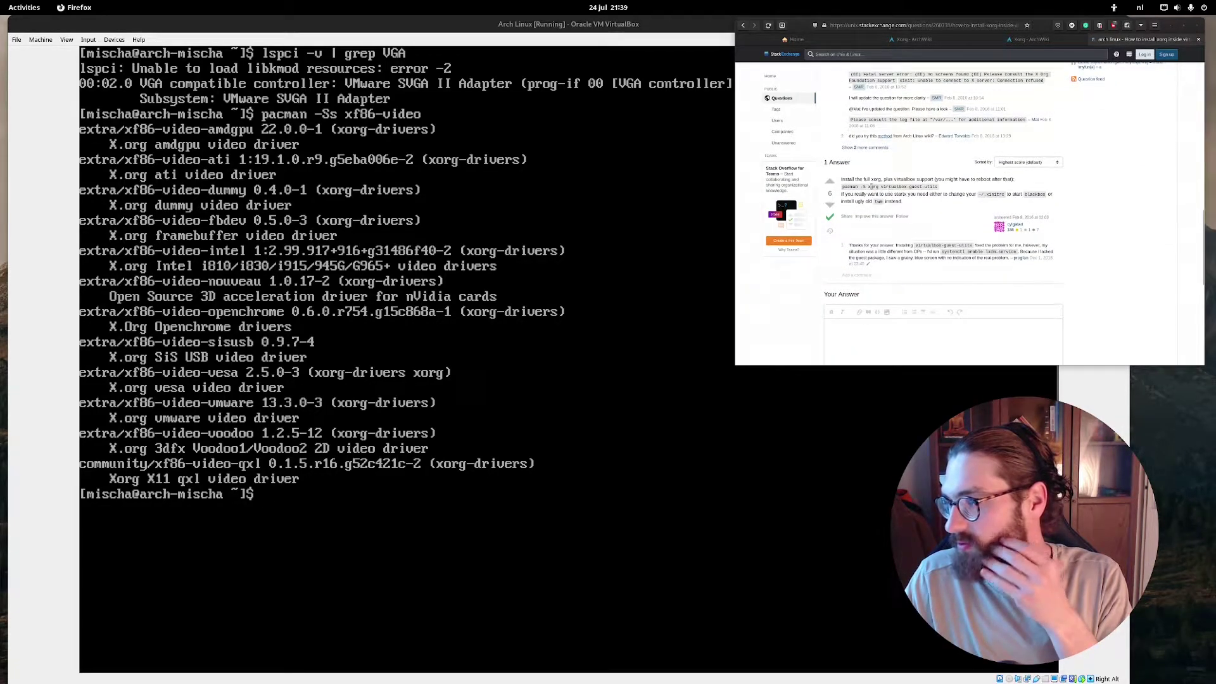
mouse_move(882, 180)
mouse_down()
mouse_move(1007, 180)
mouse_move(867, 179)
mouse_up()
click(866, 179)
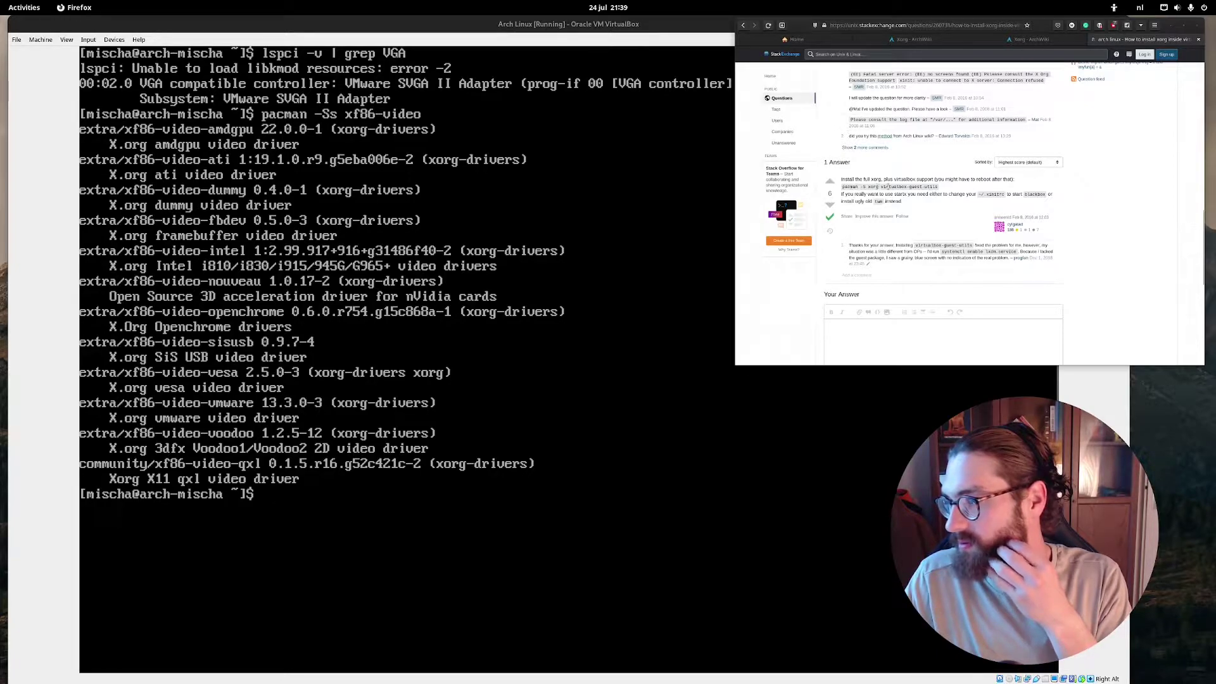
click(443, 570)
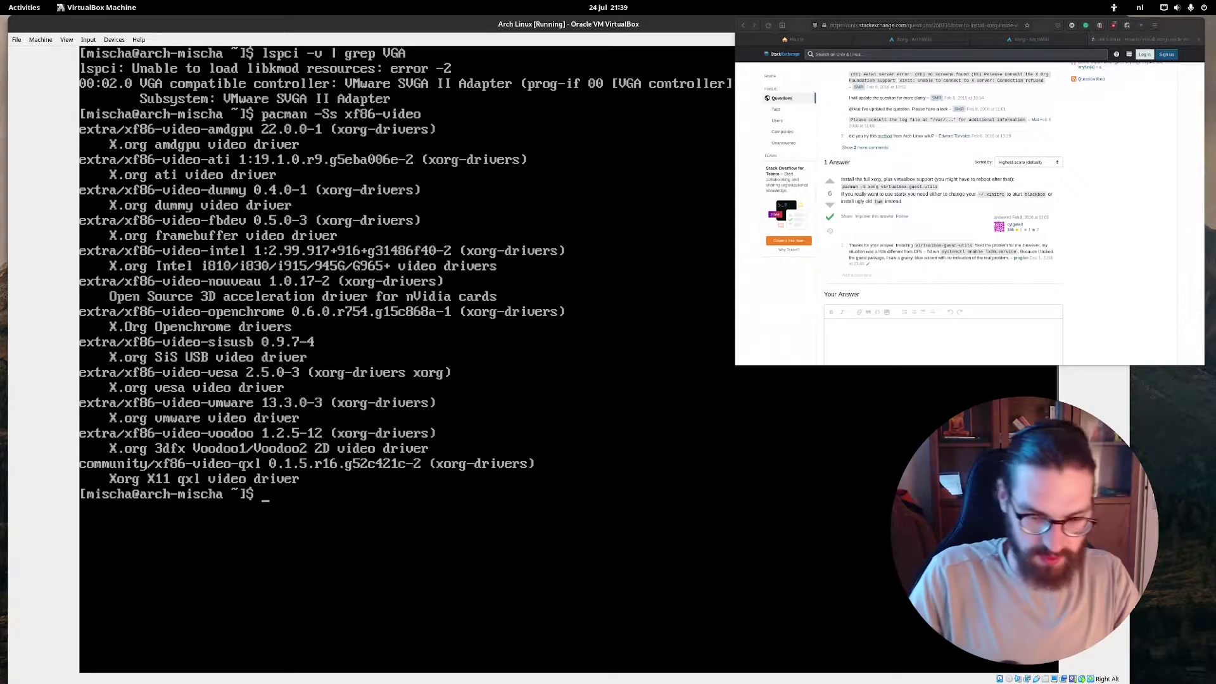
Clear the VM console and list the command history
key(ctrl+l)
text(history)
key(Return)
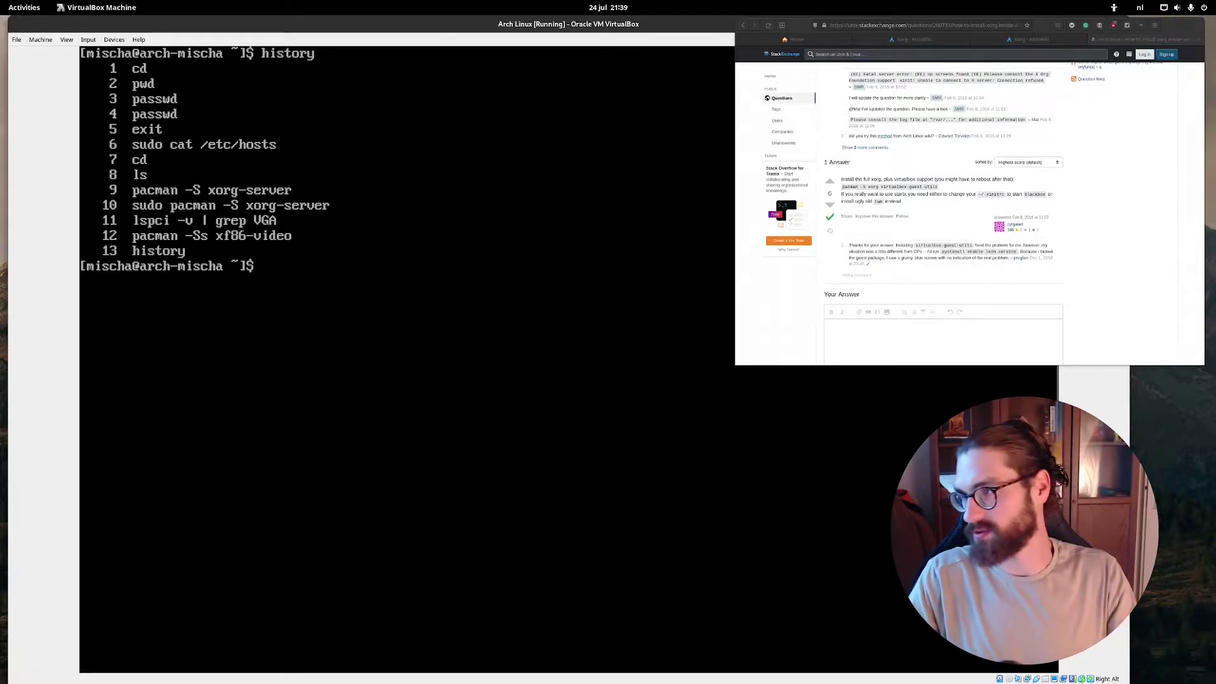
Install xorg and virtualbox-guest-utils with sudo, accepting all 48 group members and 72 packages
text(loc)
key(BackSpace)
key(BackSpace)
key(BackSpace)
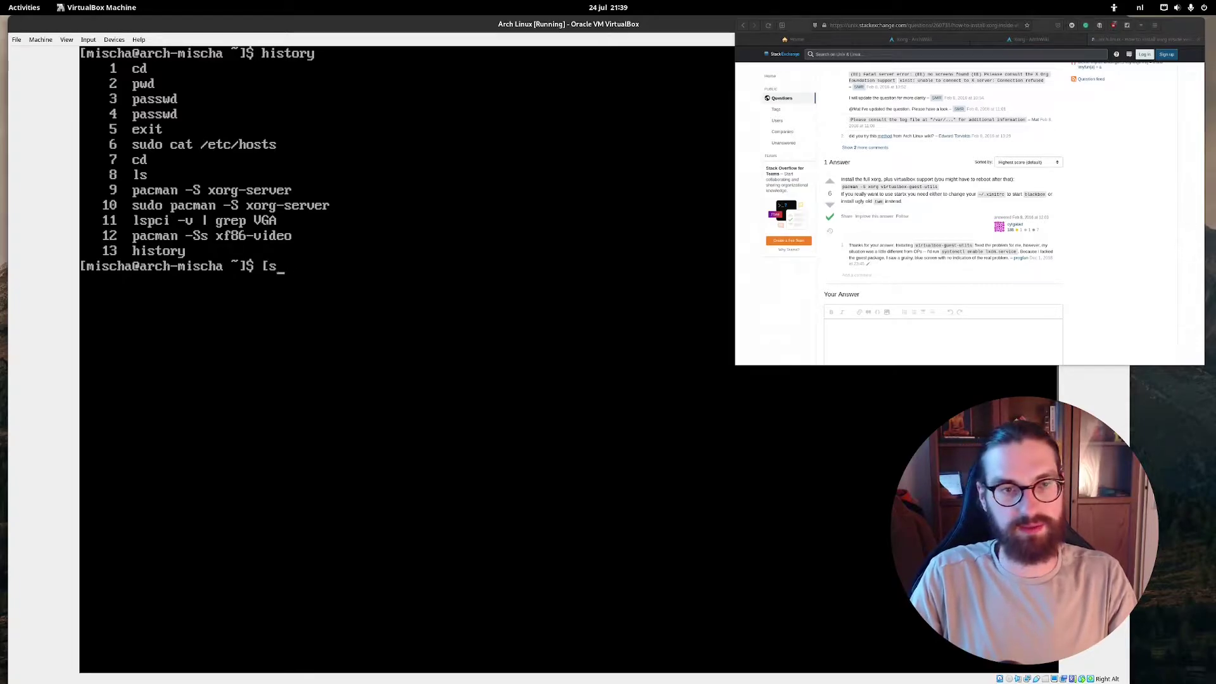
text(pam)
key(BackSpace)
text(cman -S xorg)
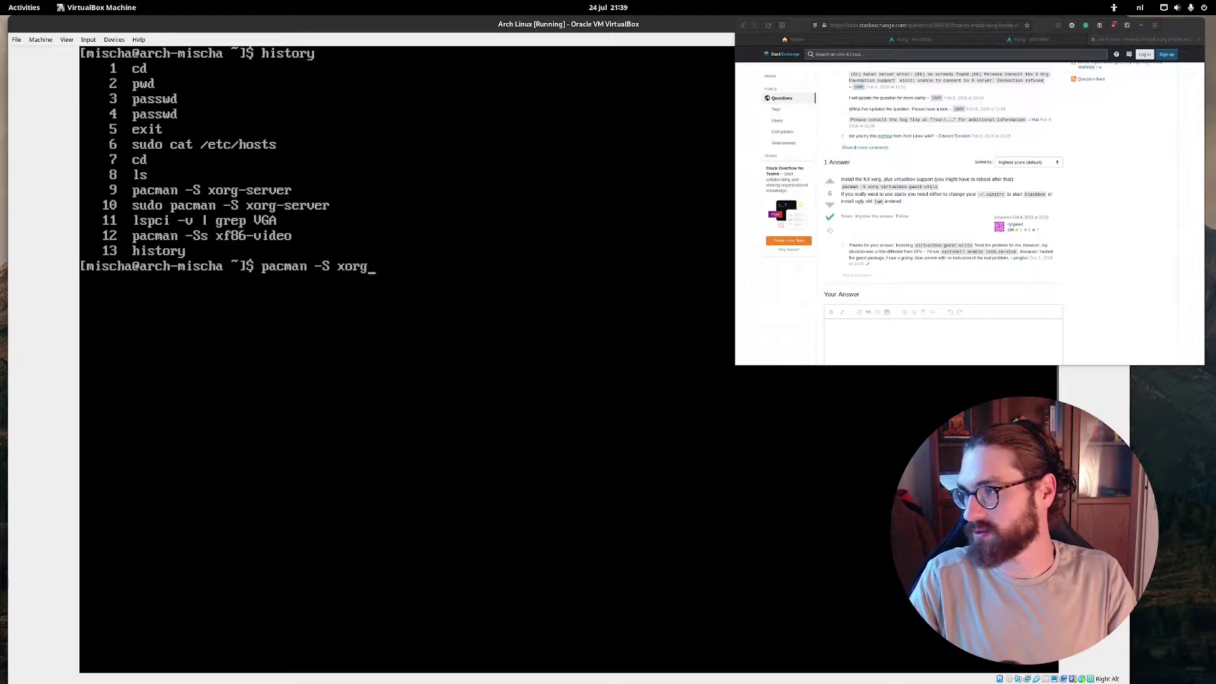
text( virtual)
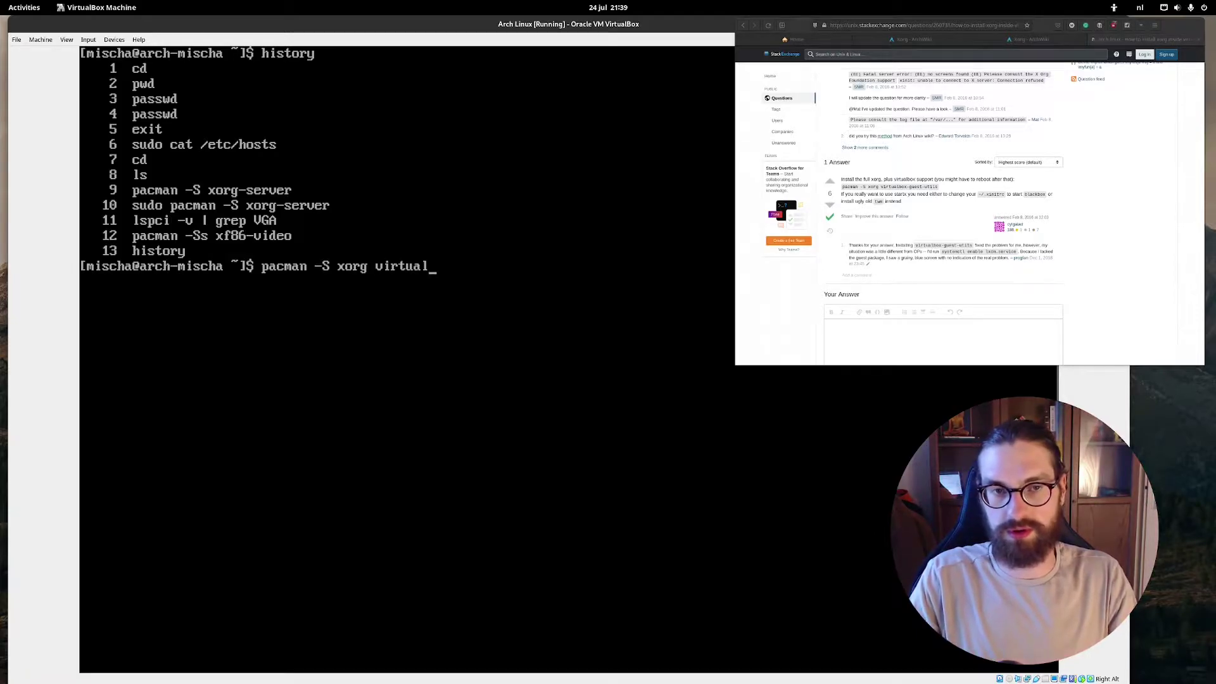
text(box-guest)
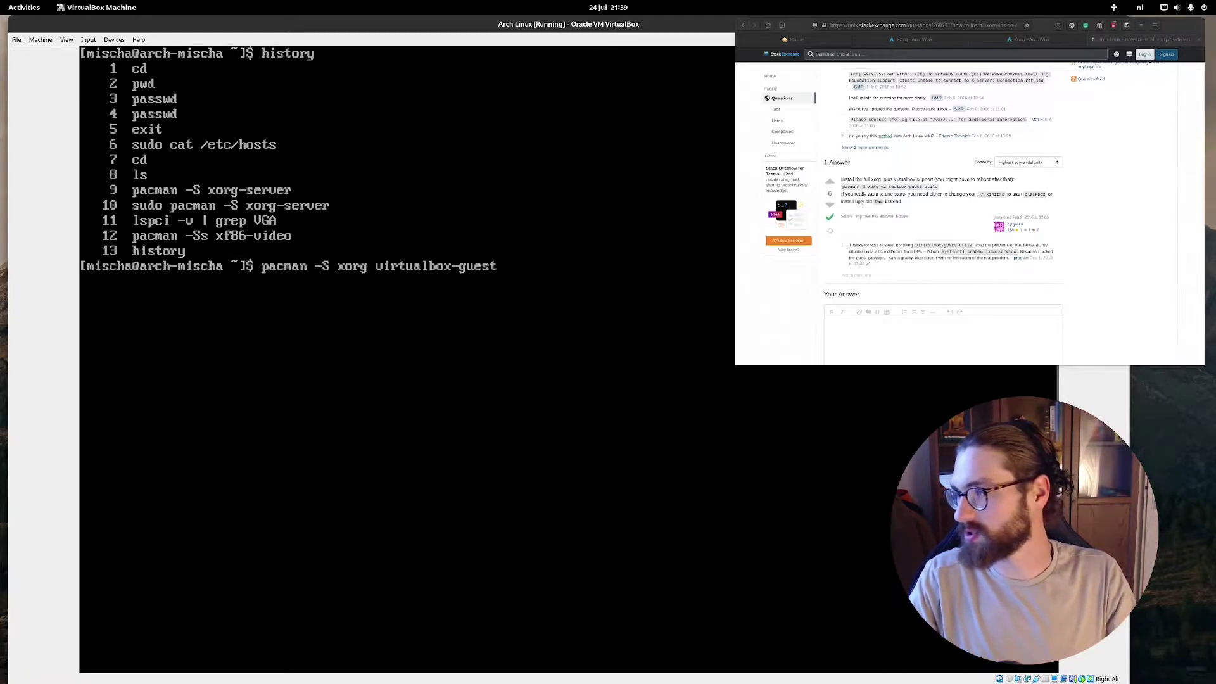
text(-utils)
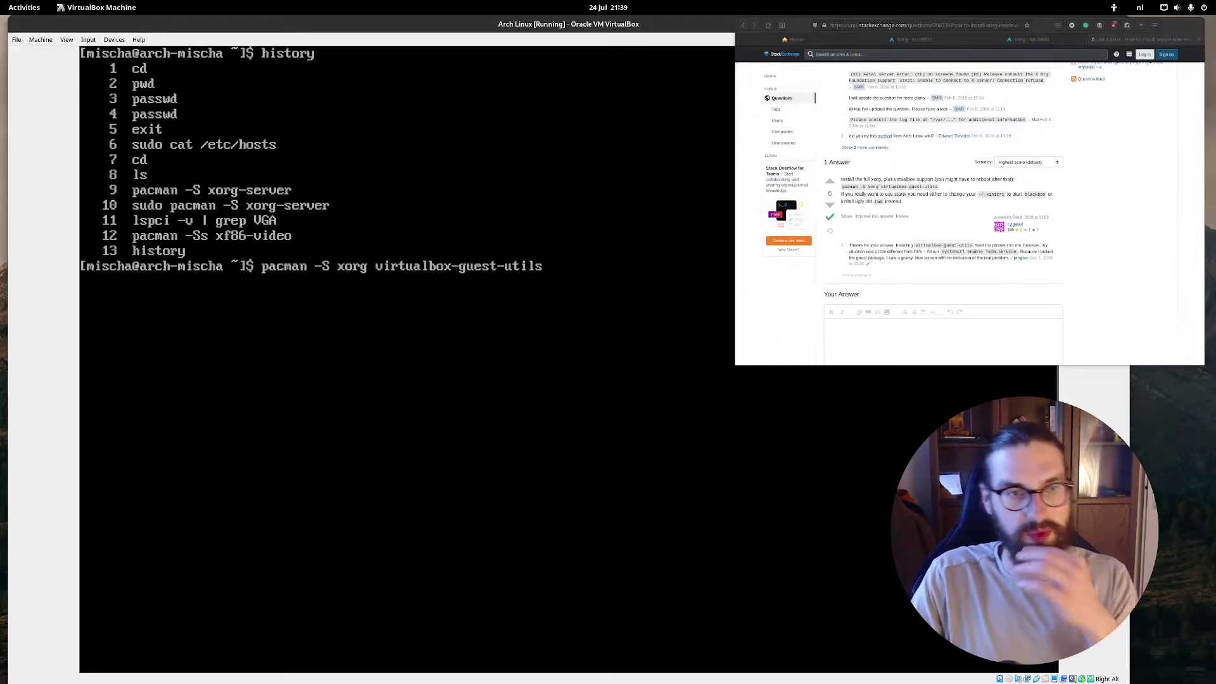
key(Return)
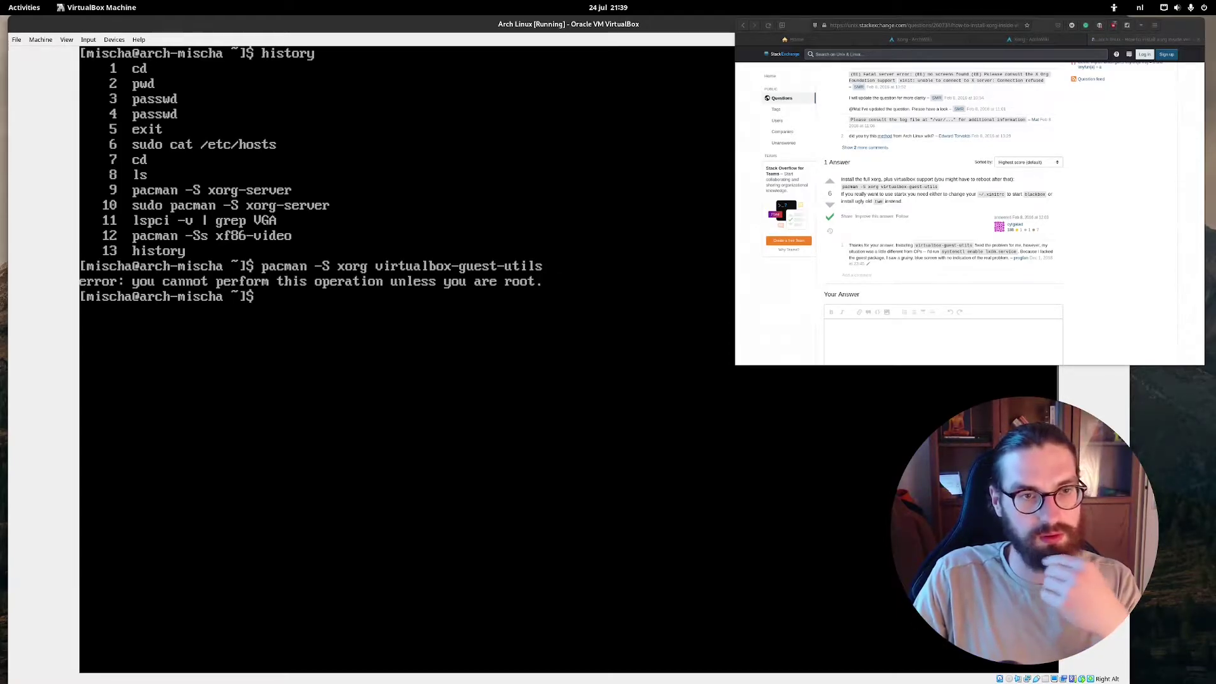
text(sudo !!)
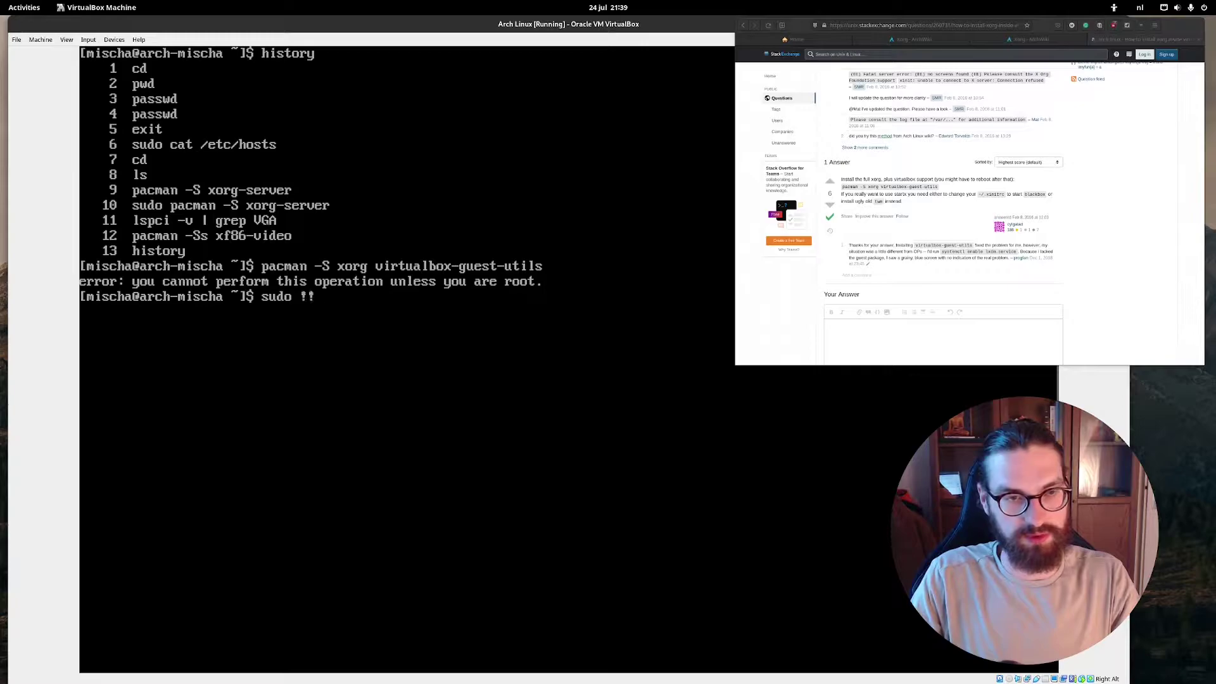
key(Return)
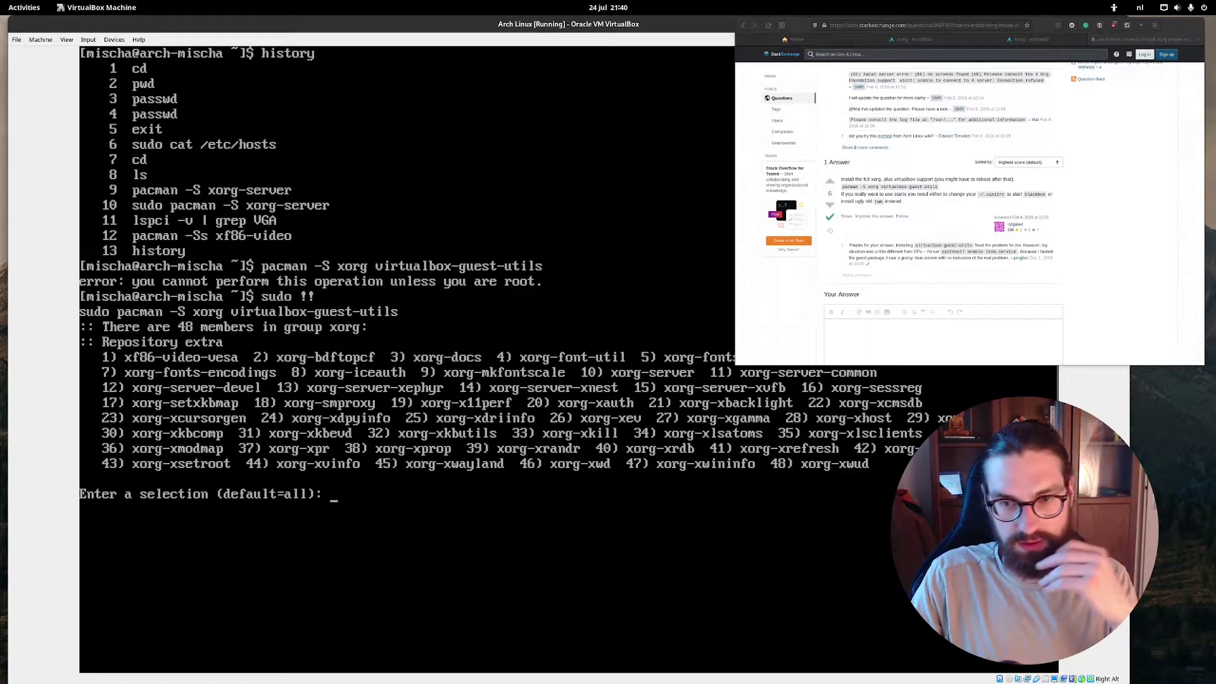
key(Return)
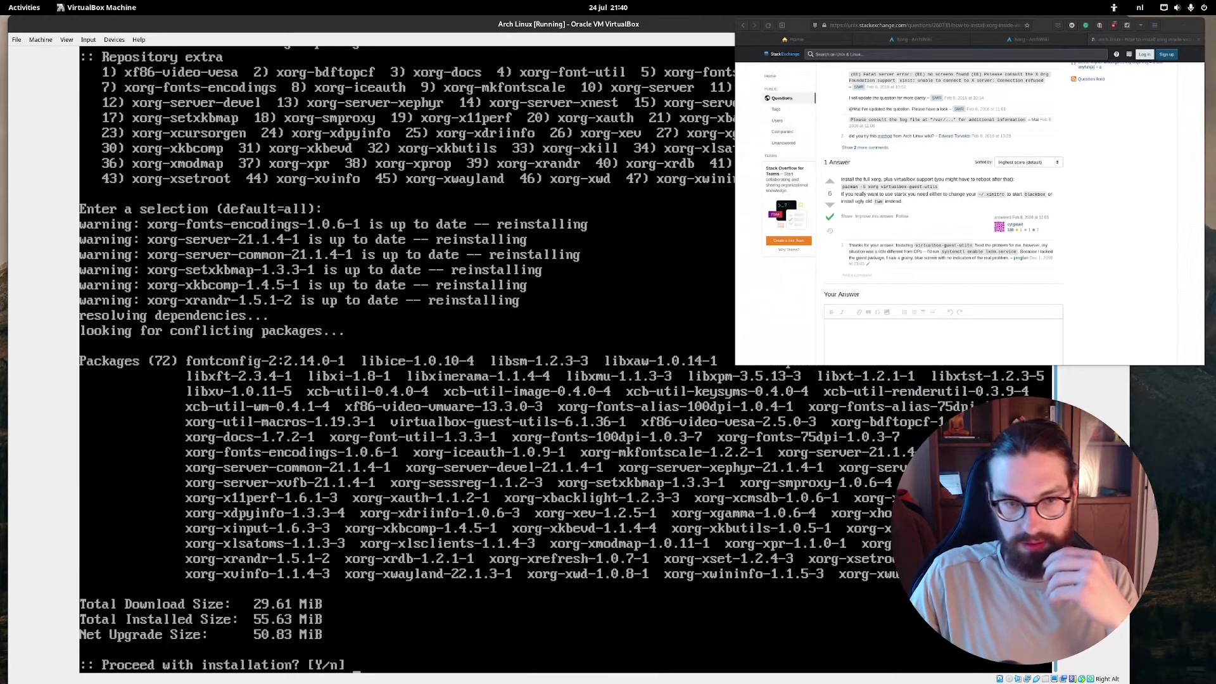
key(Return)
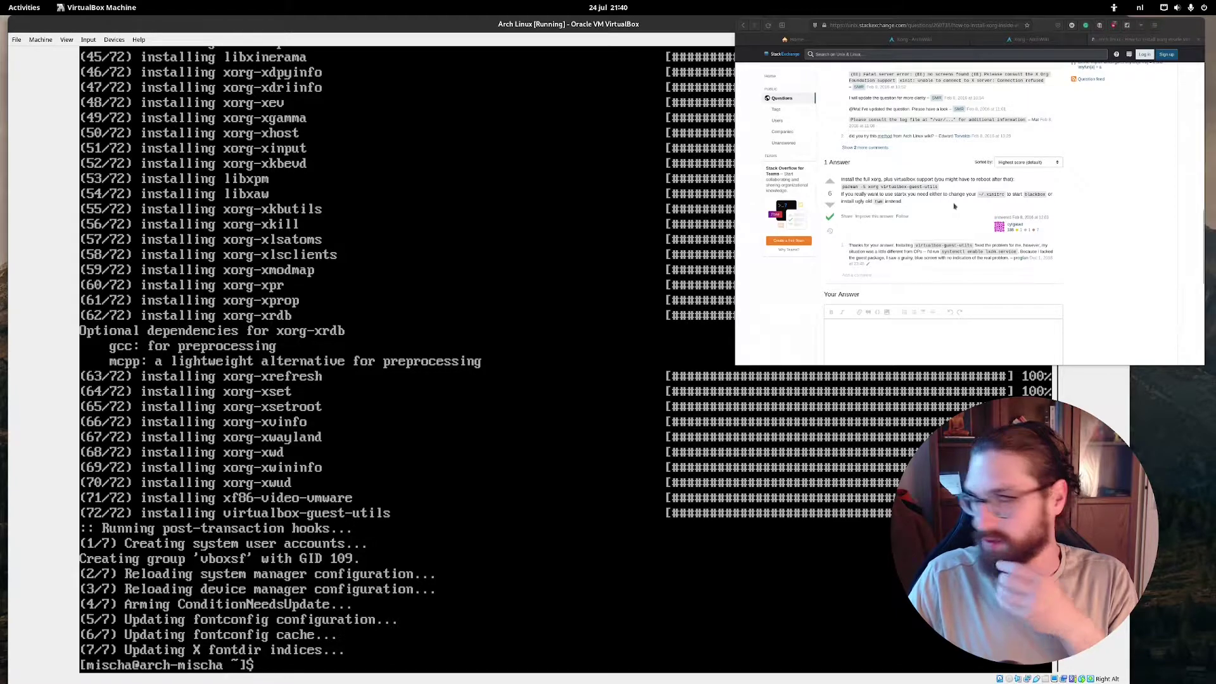
On the Xorg ArchWiki page, read the fbdev fallback driver note and the NVIDIA driver rows
click(1031, 39)
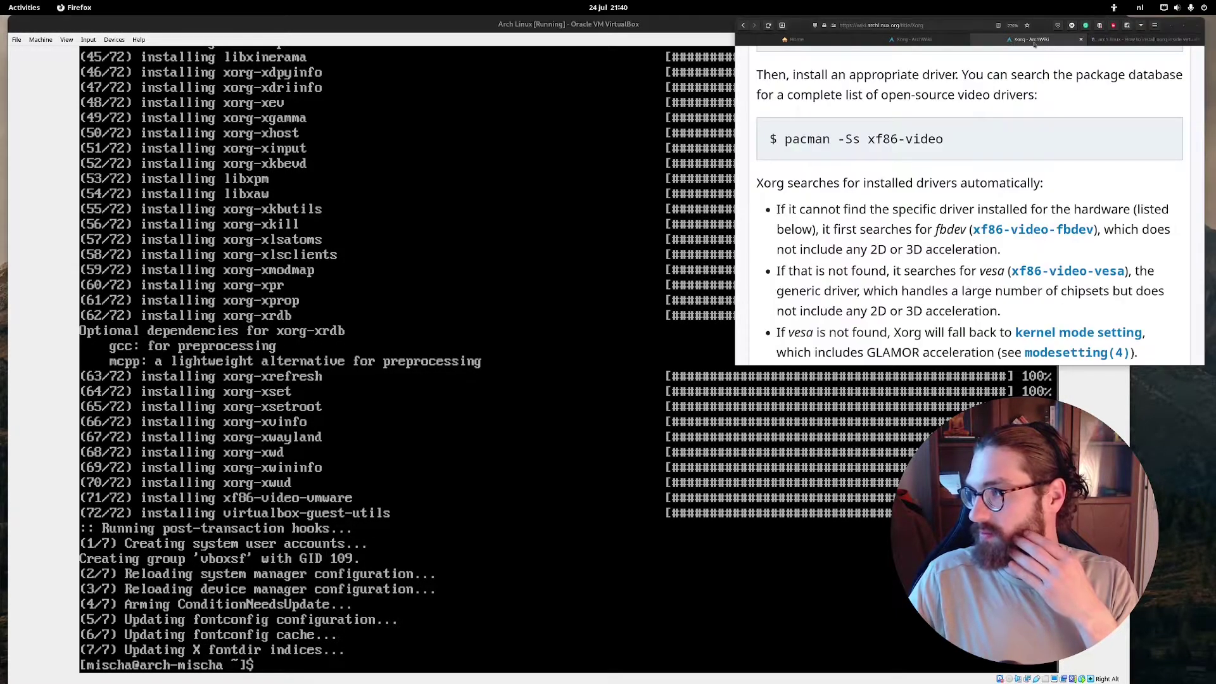
scroll(886, 170, down, 4)
scroll(900, 89, up, 2)
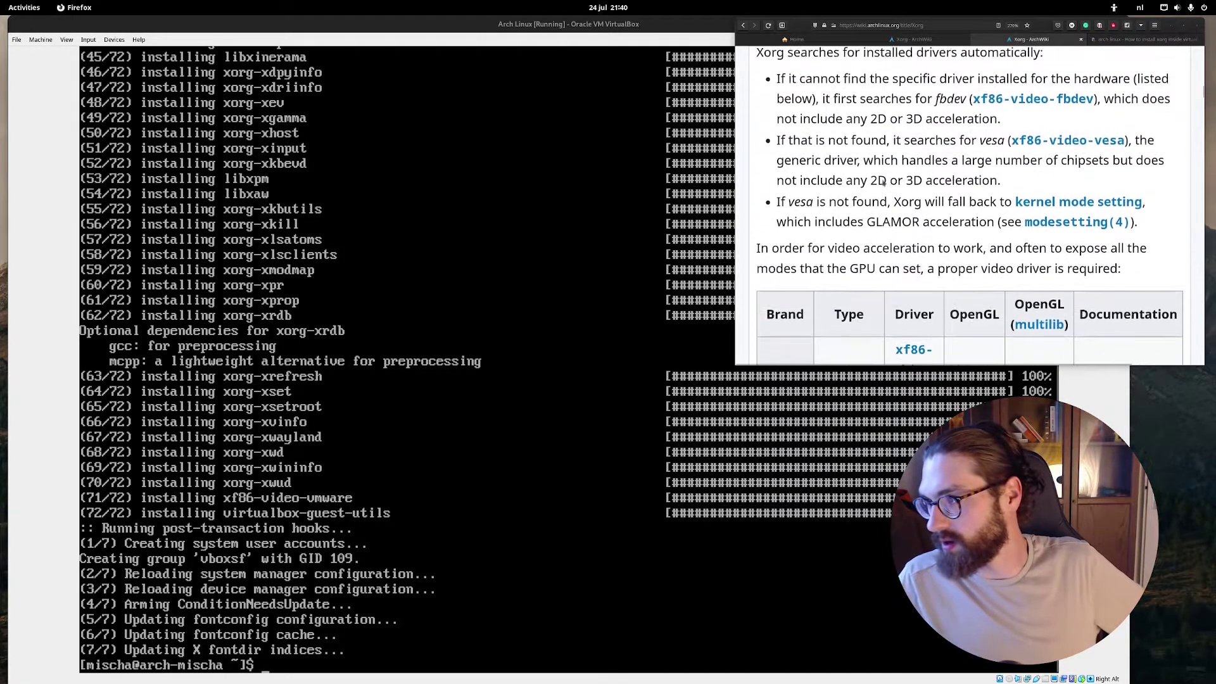
drag(900, 89, 903, 131)
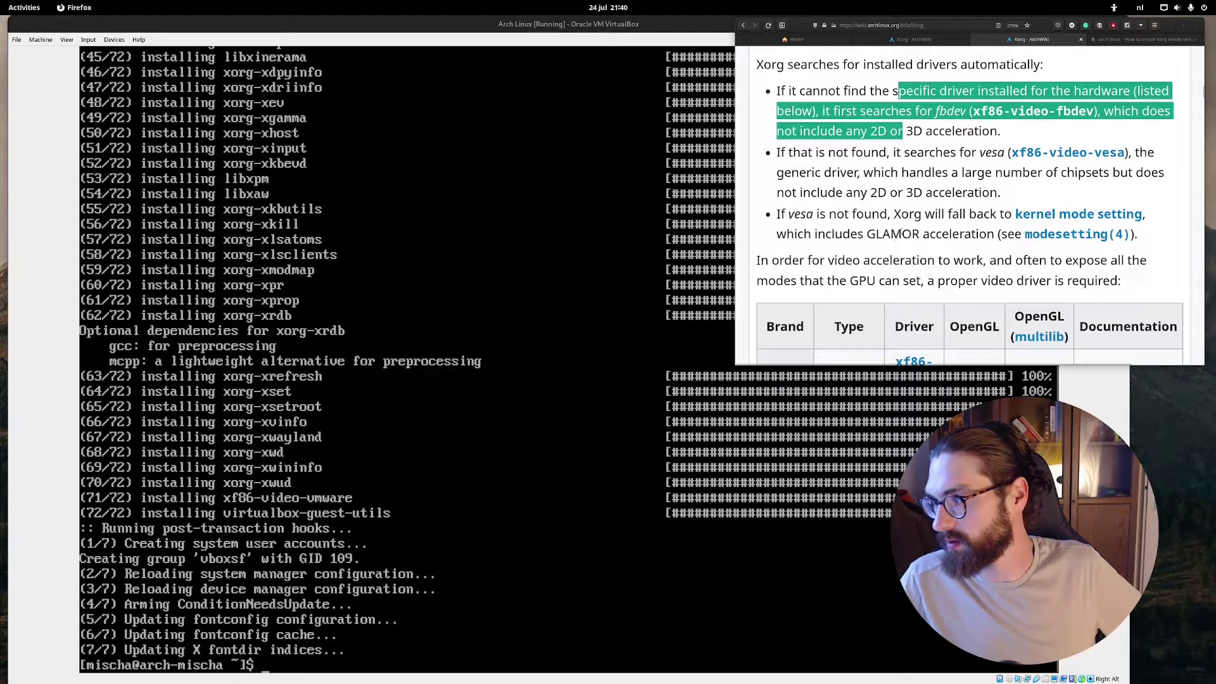
scroll(901, 233, down, 10)
scroll(904, 229, up, 8)
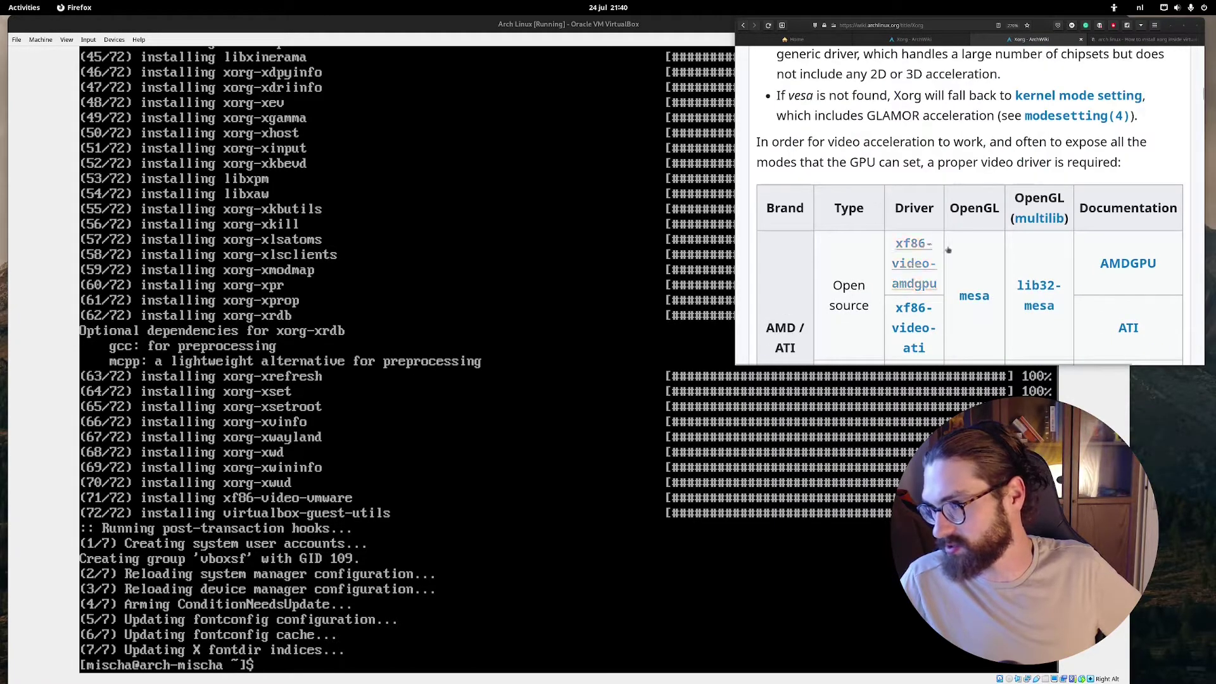
scroll(990, 222, down, 6)
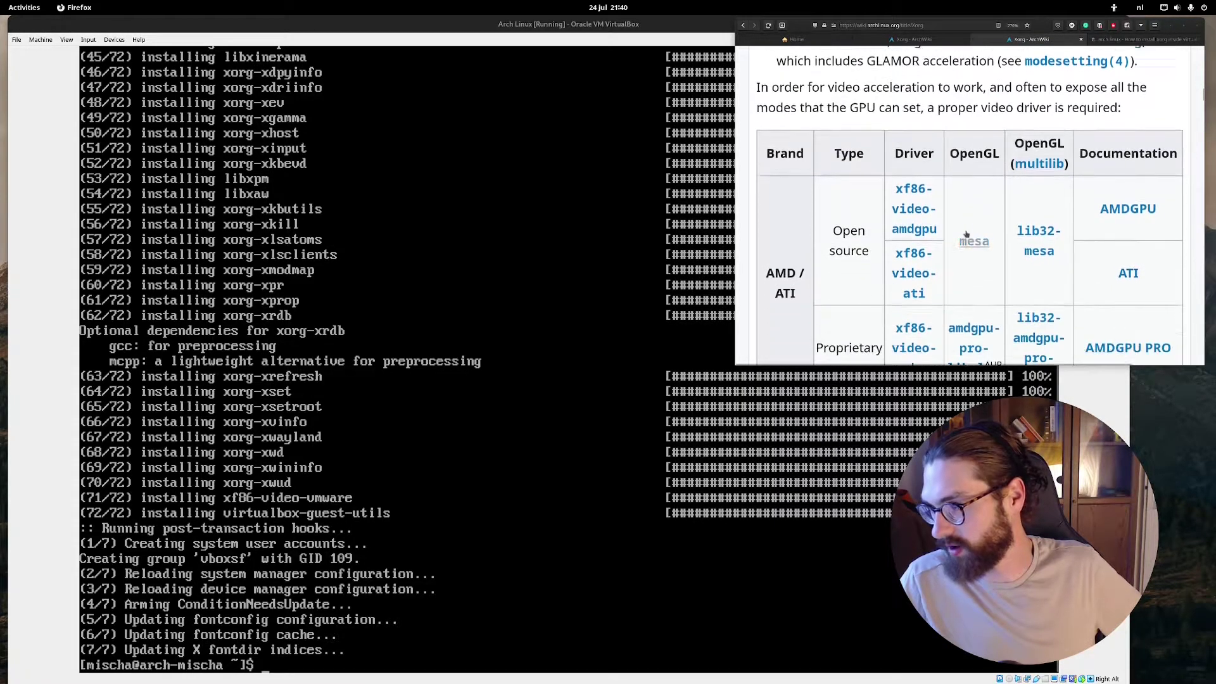
drag(762, 92, 808, 124)
scroll(802, 131, down, 4)
drag(782, 178, 1155, 215)
click(803, 184)
Read the notes on starting X and desktop environments, then return to the AMD/ATI and Intel driver table
scroll(803, 182, down, 4)
scroll(905, 173, down, 3)
scroll(908, 175, up, 3)
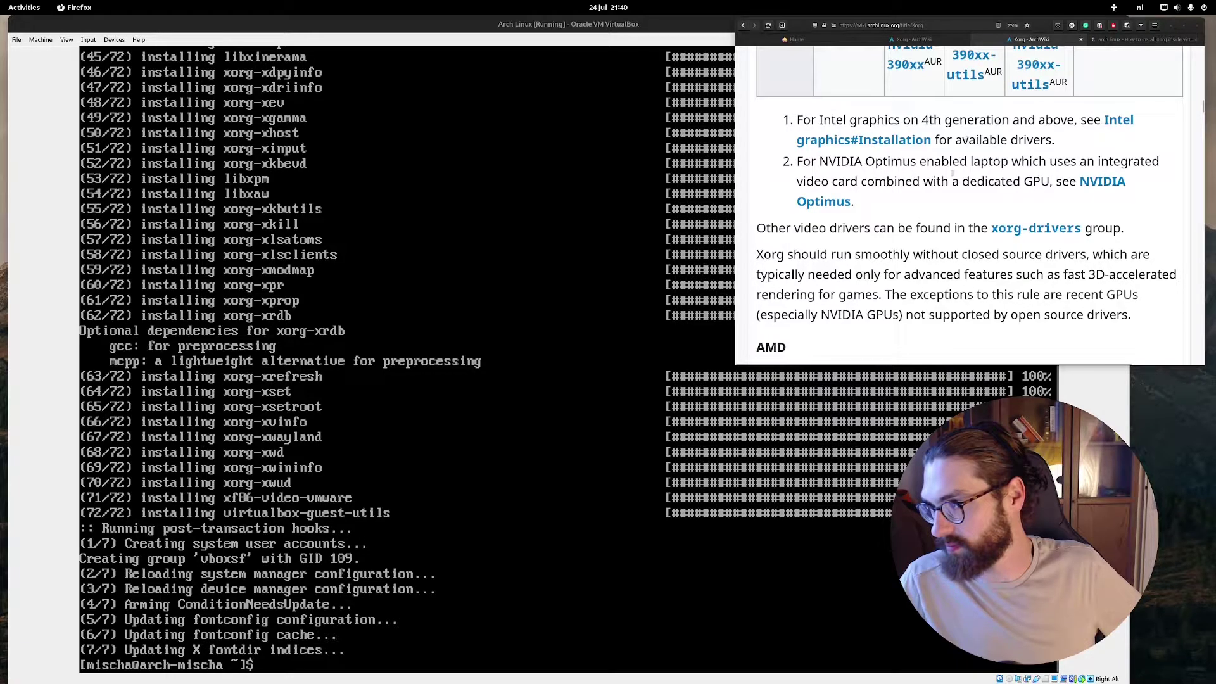
scroll(947, 189, down, 3)
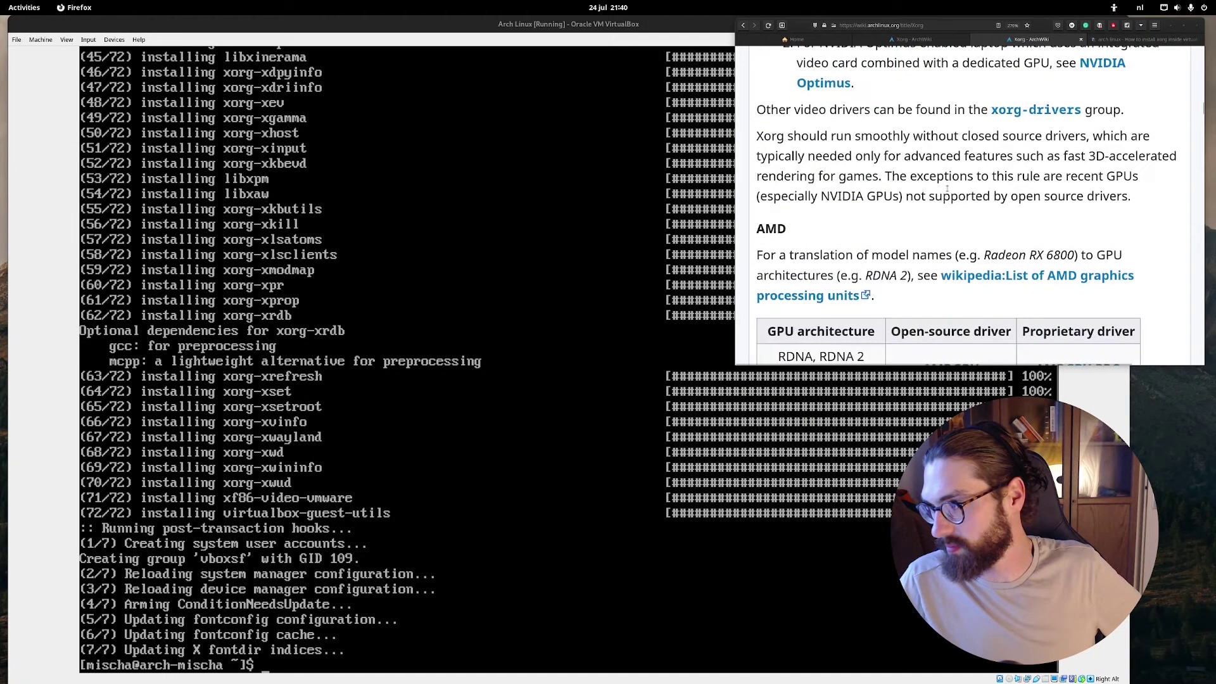
scroll(948, 189, down, 10)
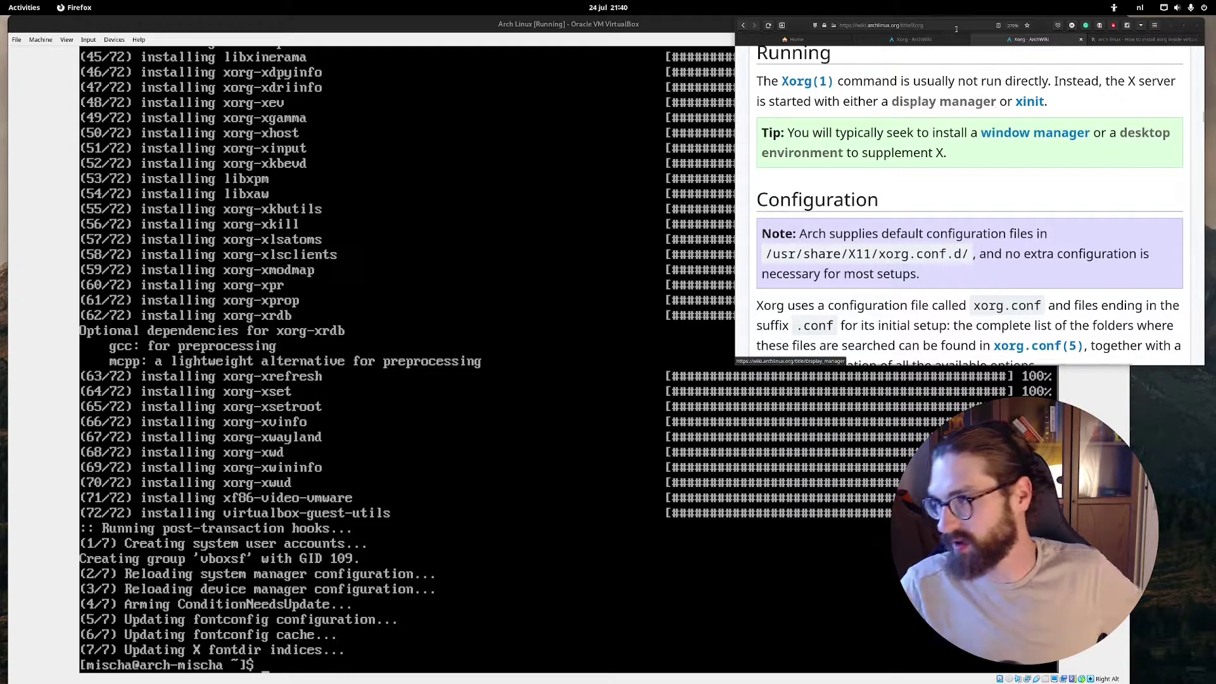
drag(1006, 81, 1054, 102)
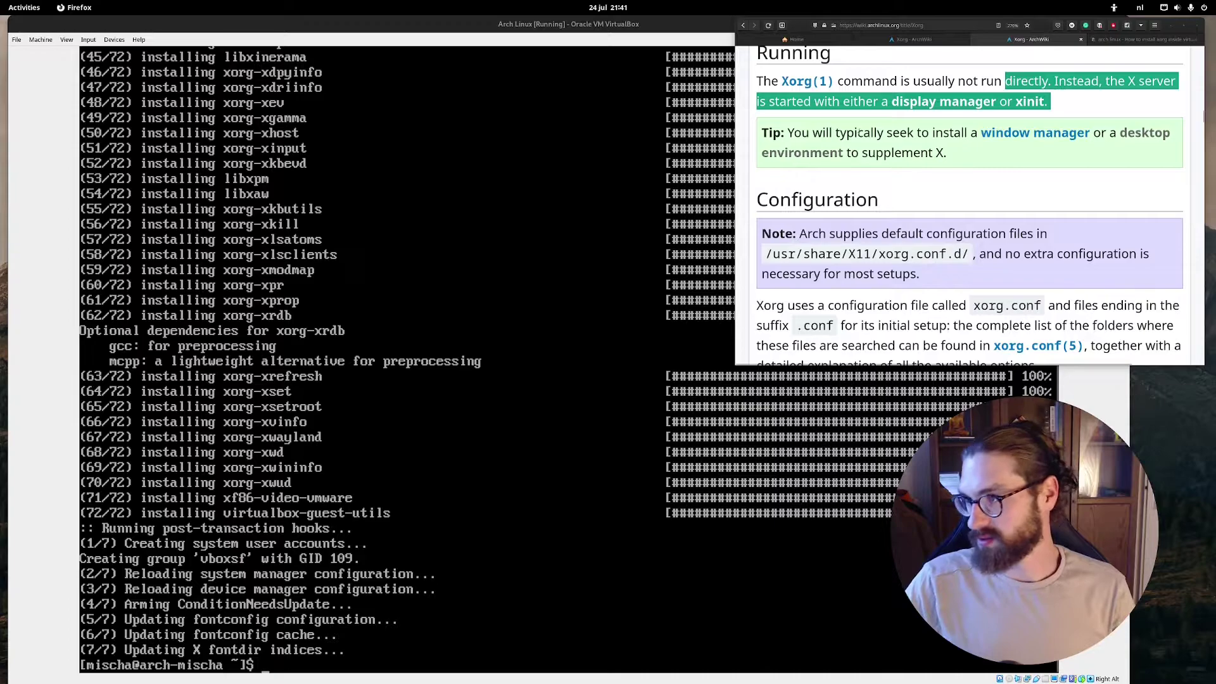
drag(847, 132, 919, 149)
click(918, 147)
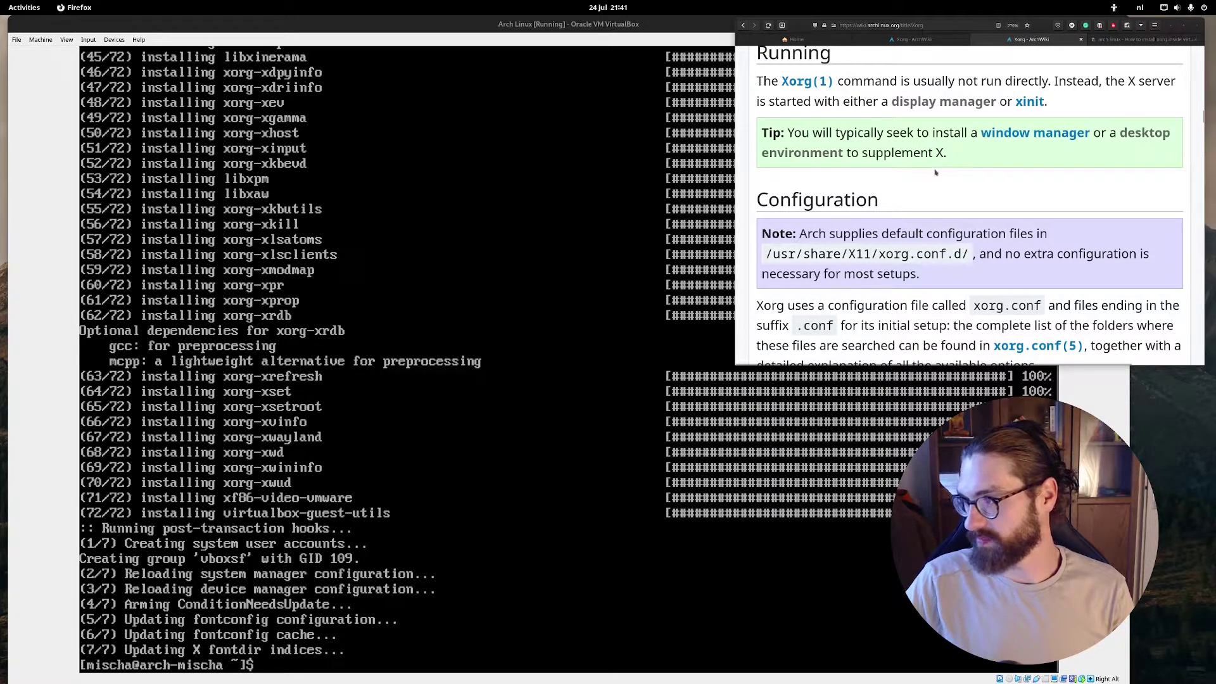
scroll(935, 172, down, 3)
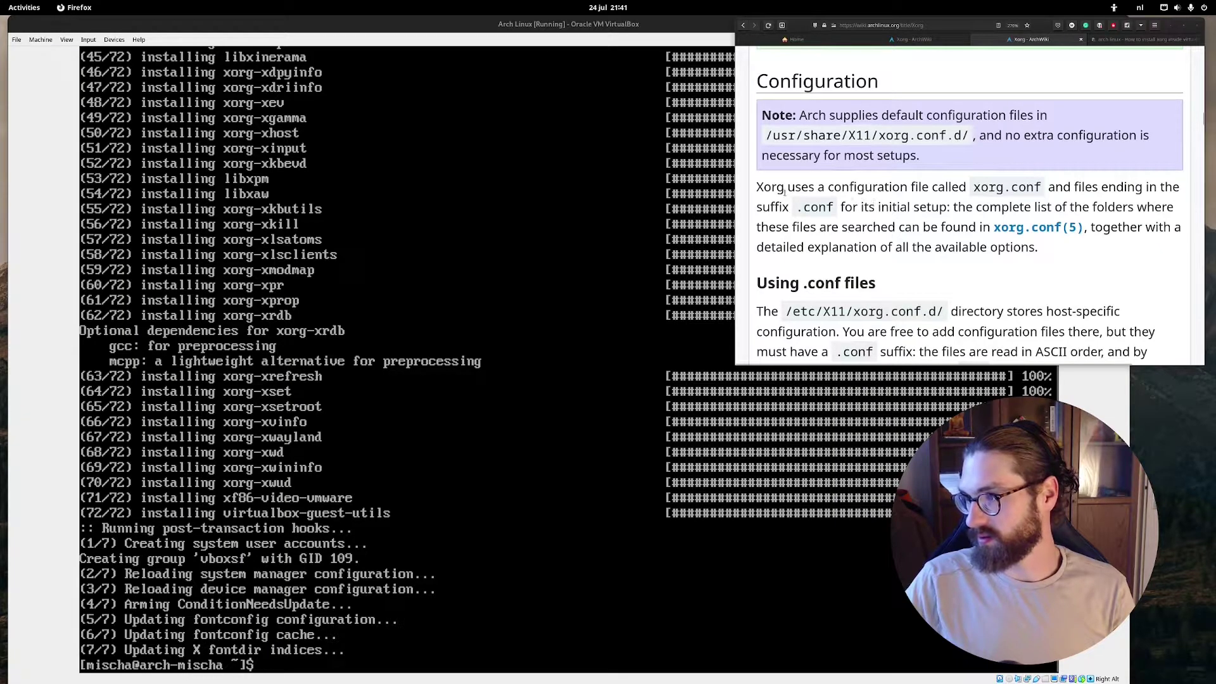
drag(862, 114, 975, 158)
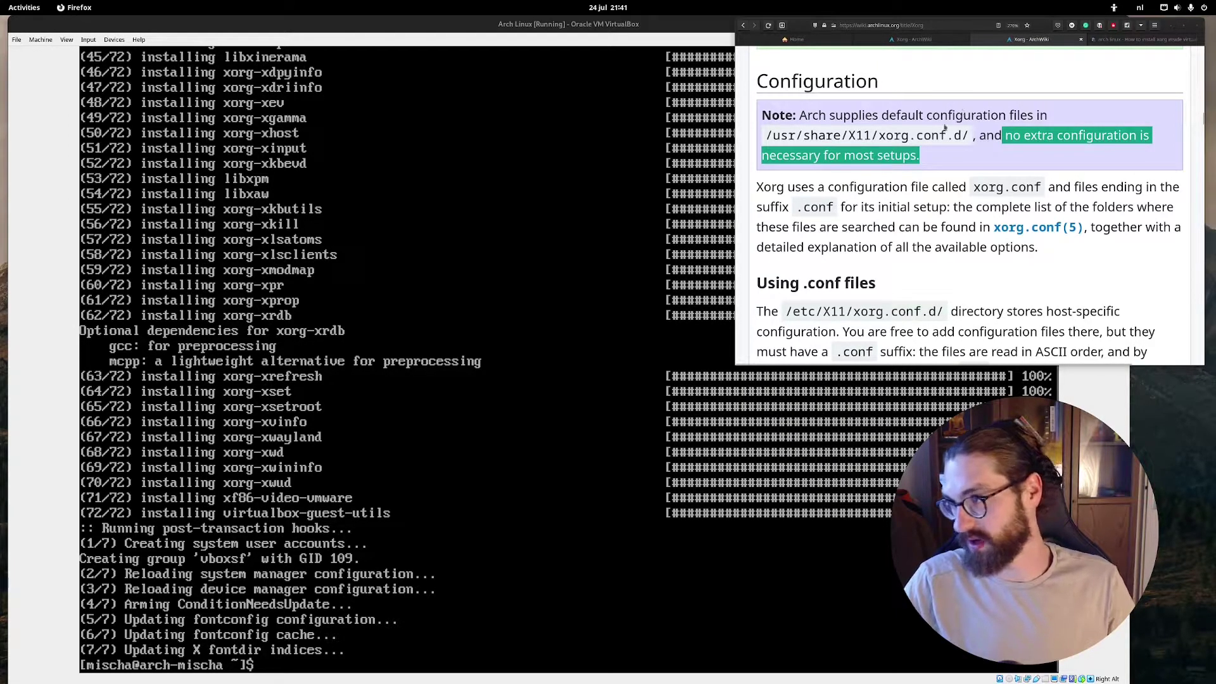
scroll(889, 225, down, 2)
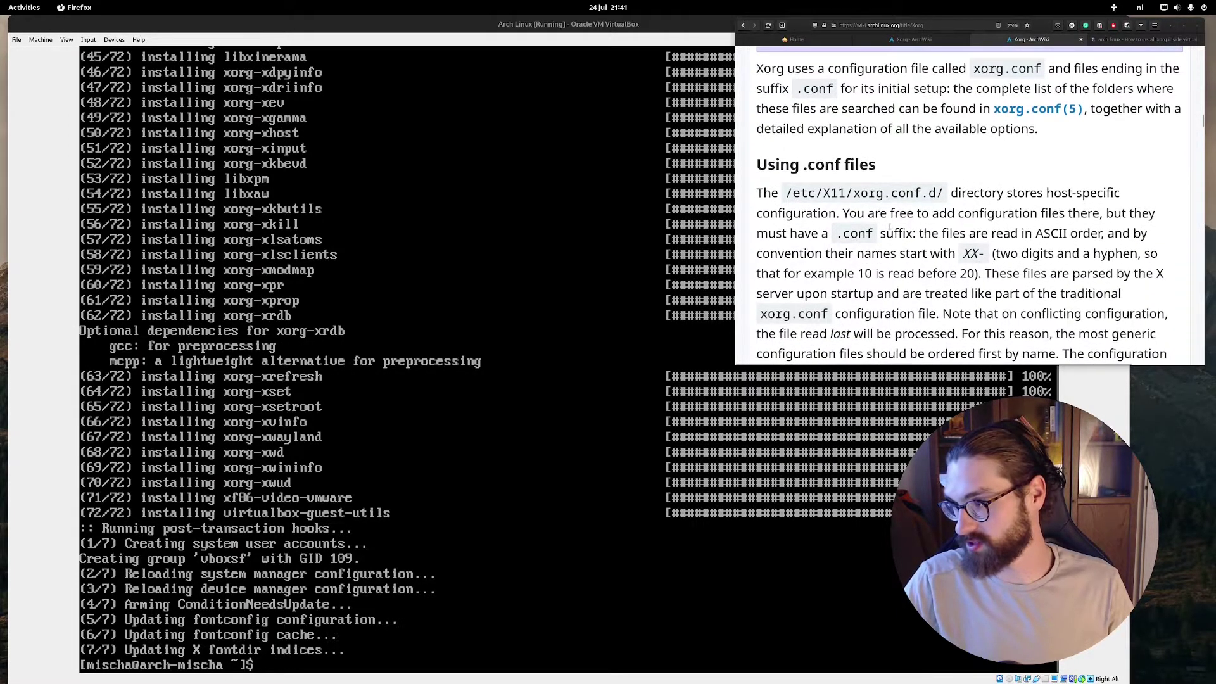
scroll(931, 125, up, 2)
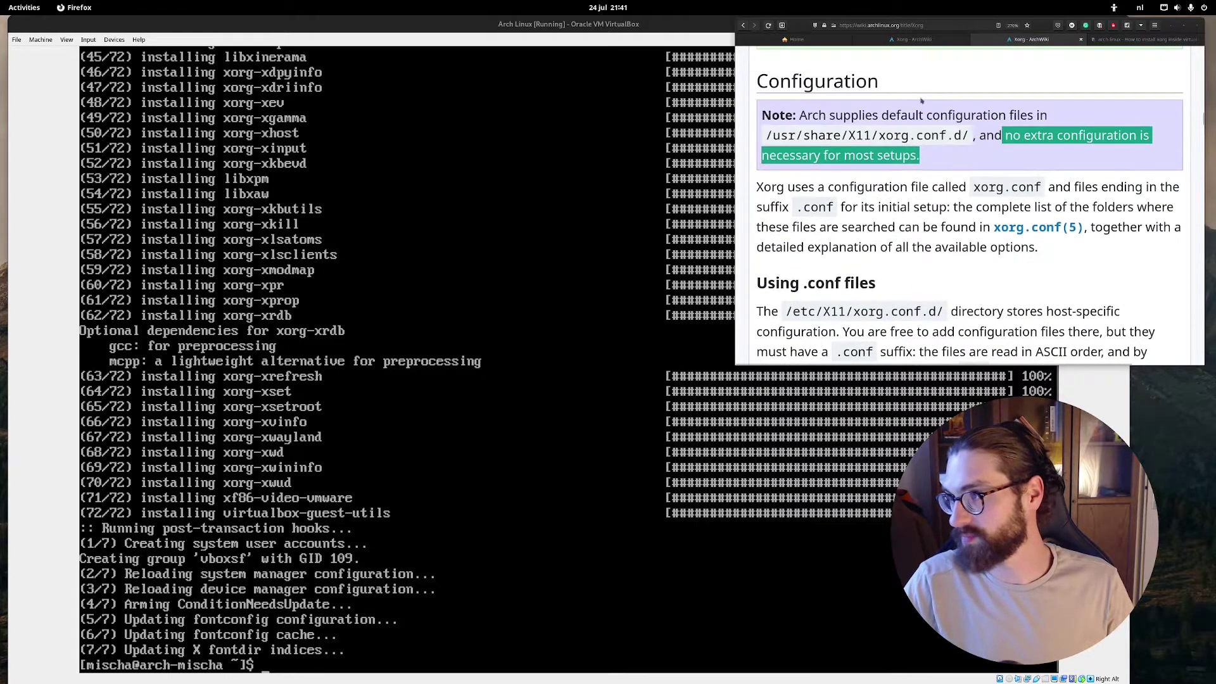
scroll(937, 167, up, 8)
click(913, 39)
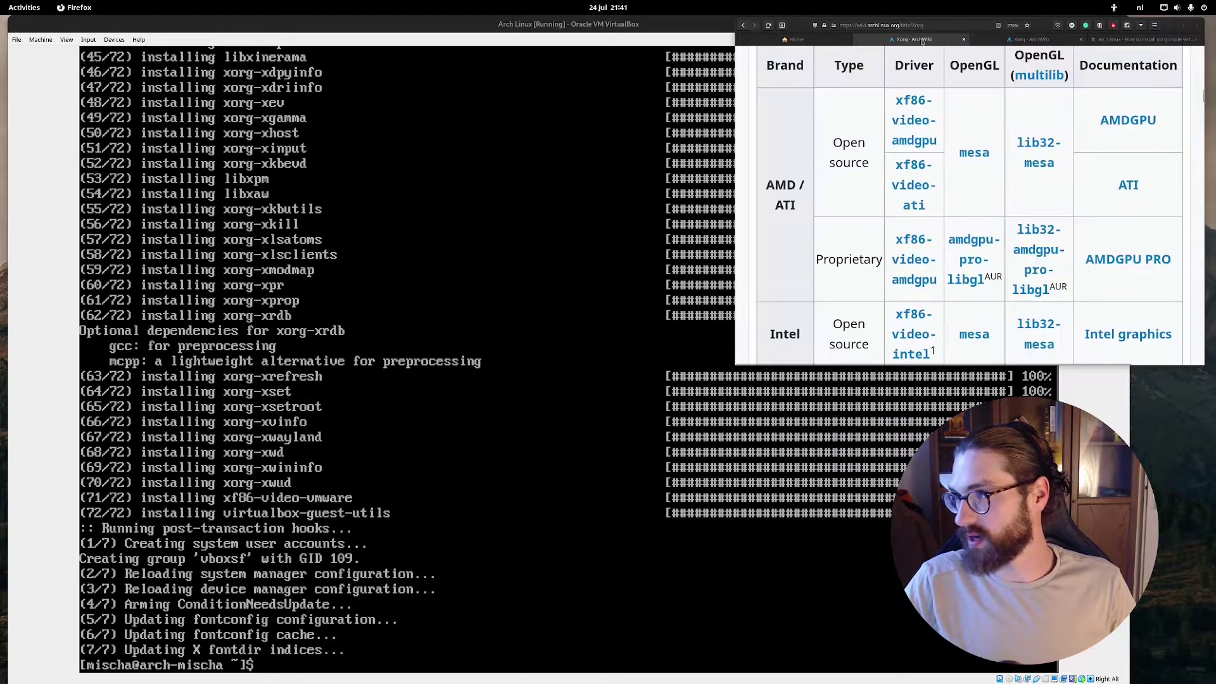
Go back to the GNOME ArchWiki page and highlight the sentence on how GNOME is started
click(744, 24)
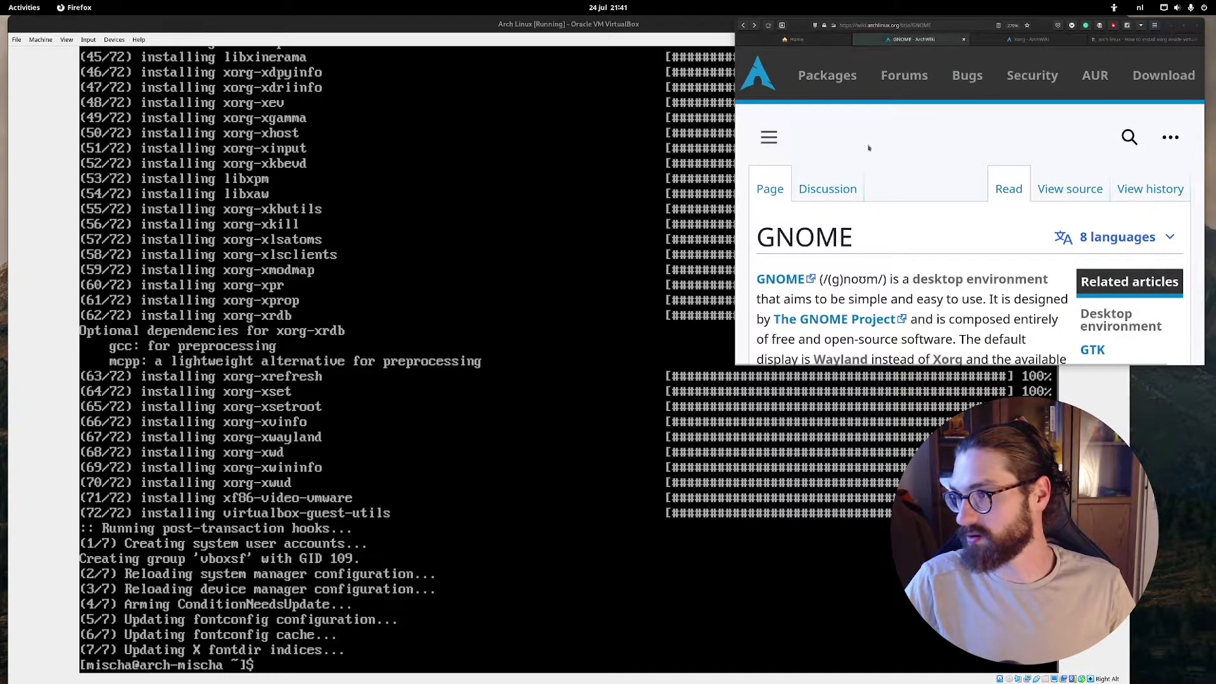
scroll(942, 180, down, 2)
scroll(941, 180, down, 4)
scroll(942, 182, up, 2)
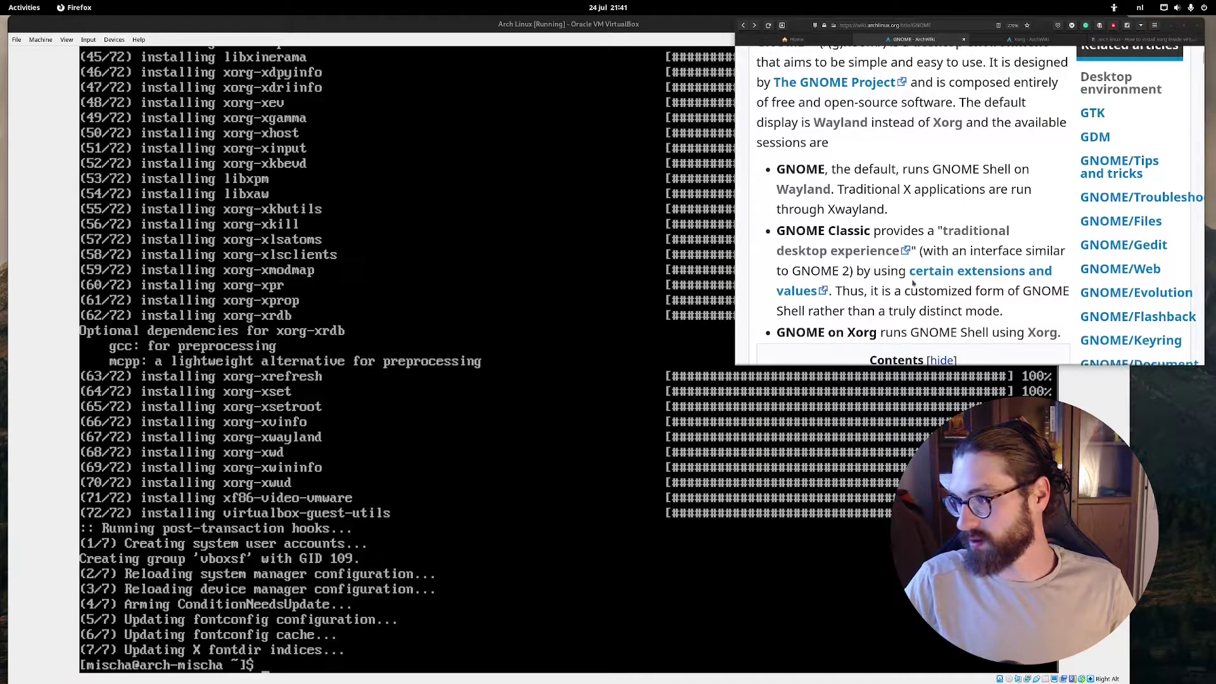
scroll(854, 272, down, 2)
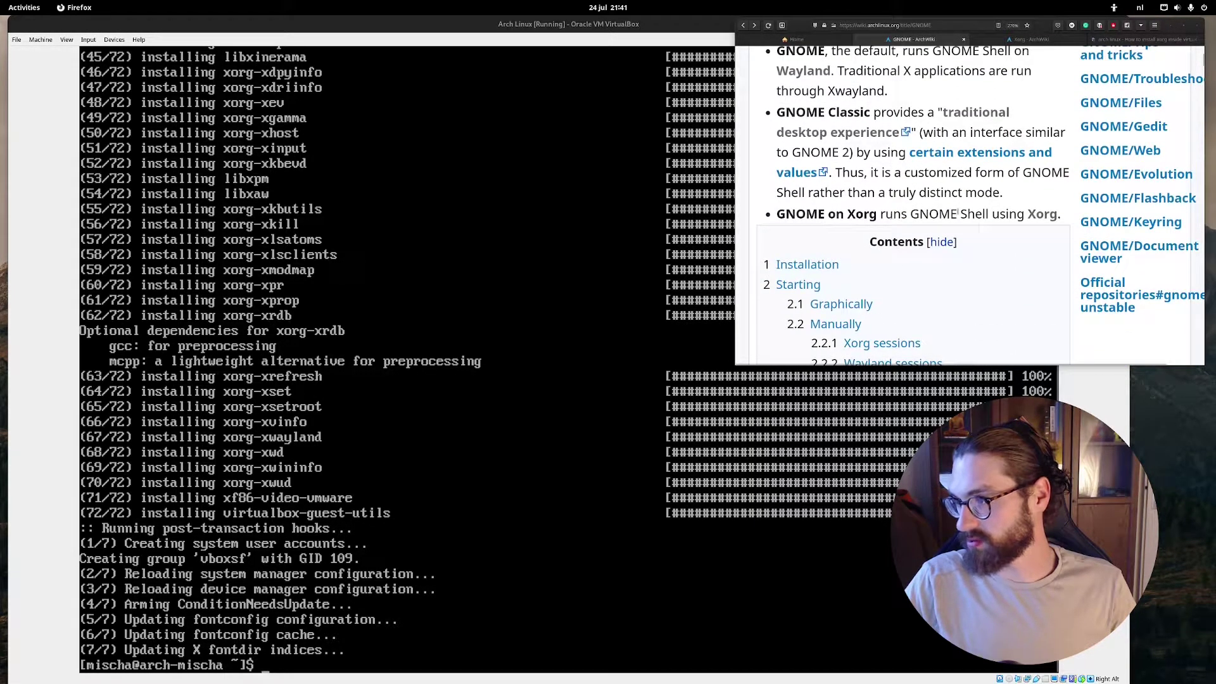
scroll(1003, 218, down, 12)
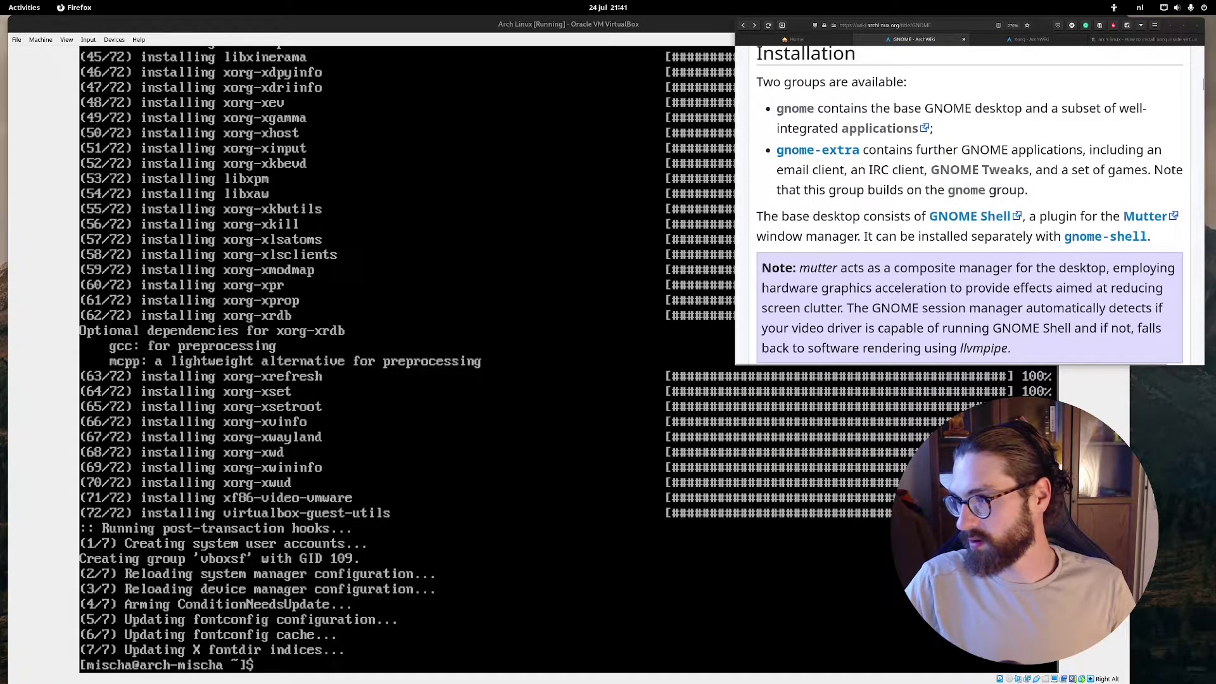
scroll(1016, 135, down, 6)
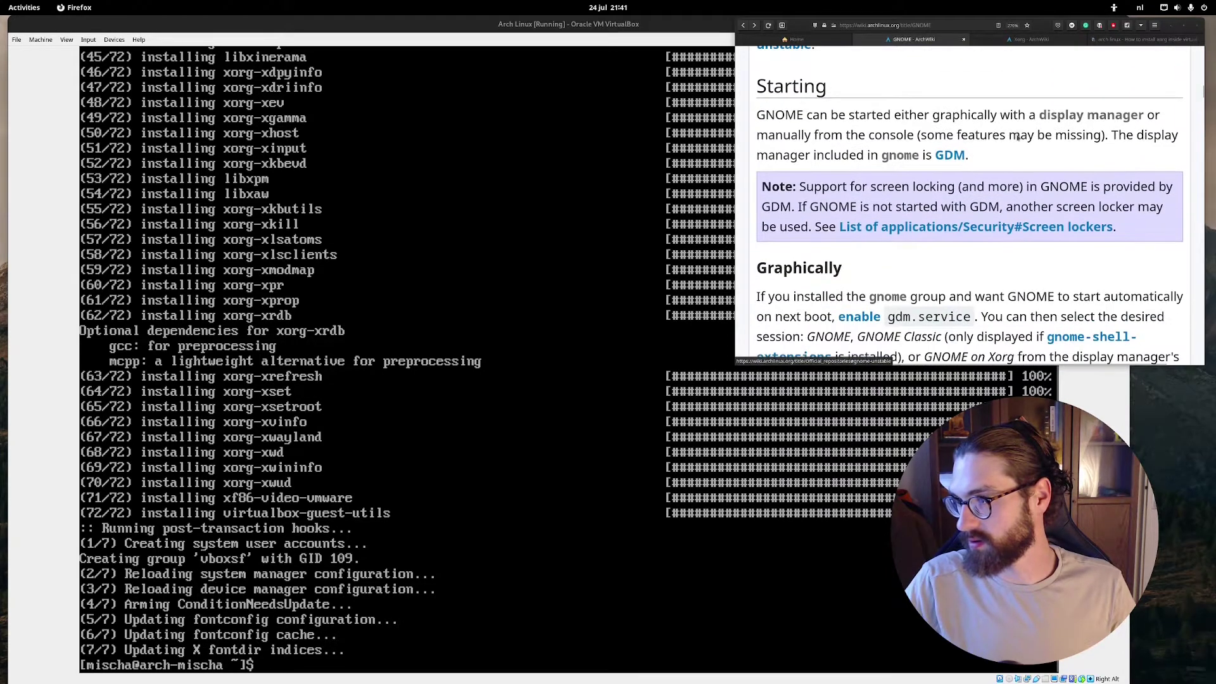
drag(828, 114, 974, 158)
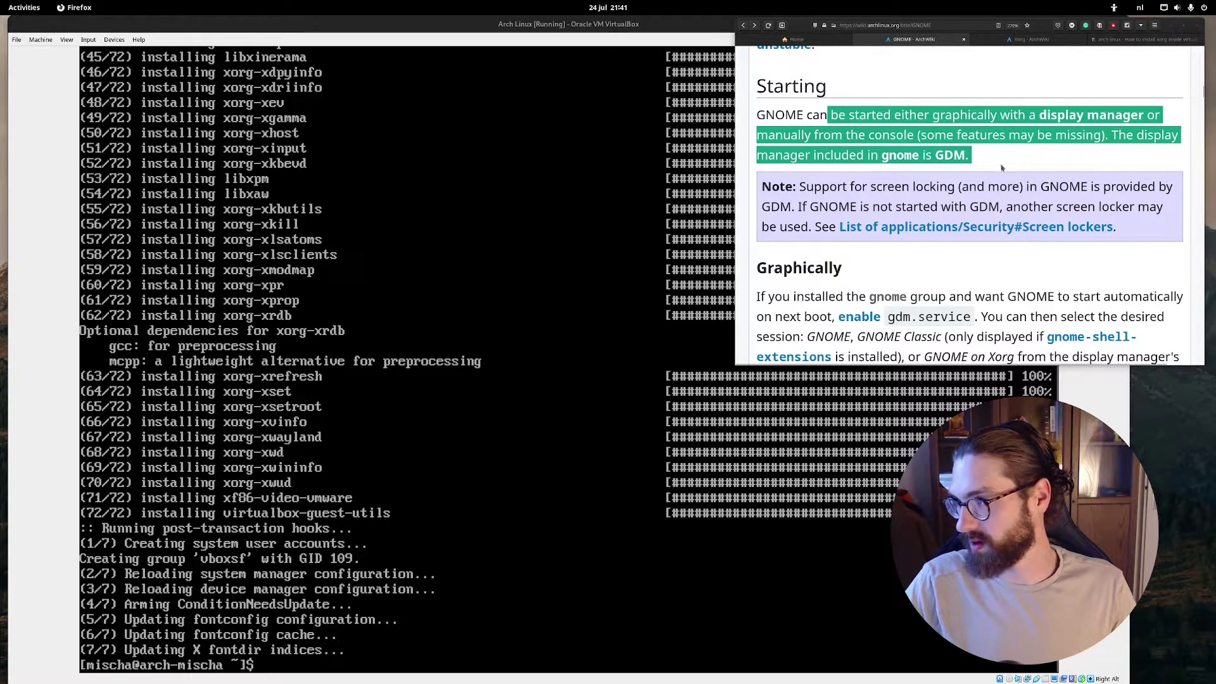
Scroll to the Installation section describing the gnome and gnome-extra groups
scroll(1003, 167, down, 3)
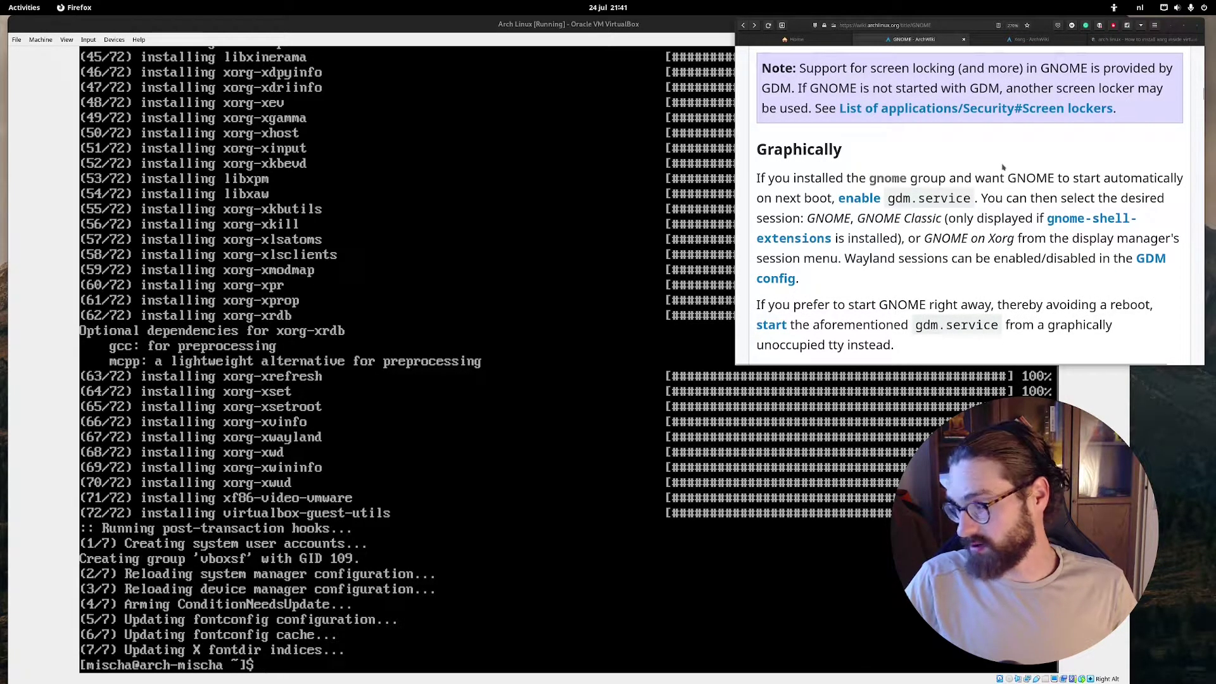
scroll(1004, 166, up, 15)
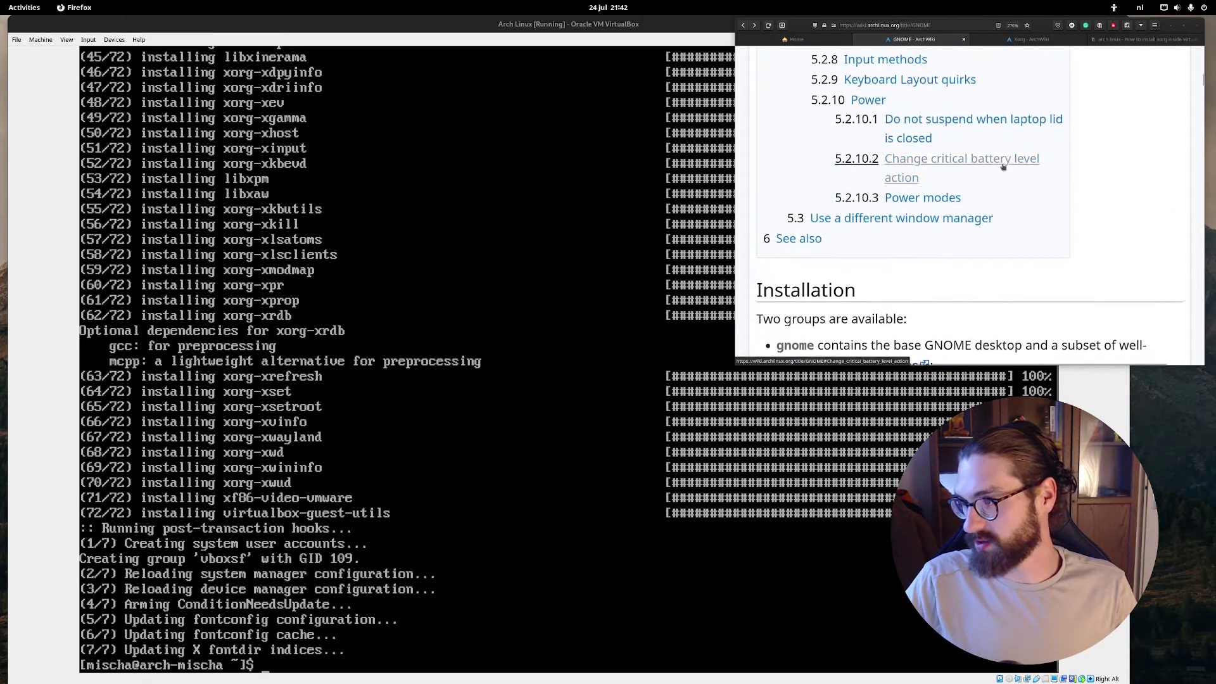
scroll(1003, 166, down, 3)
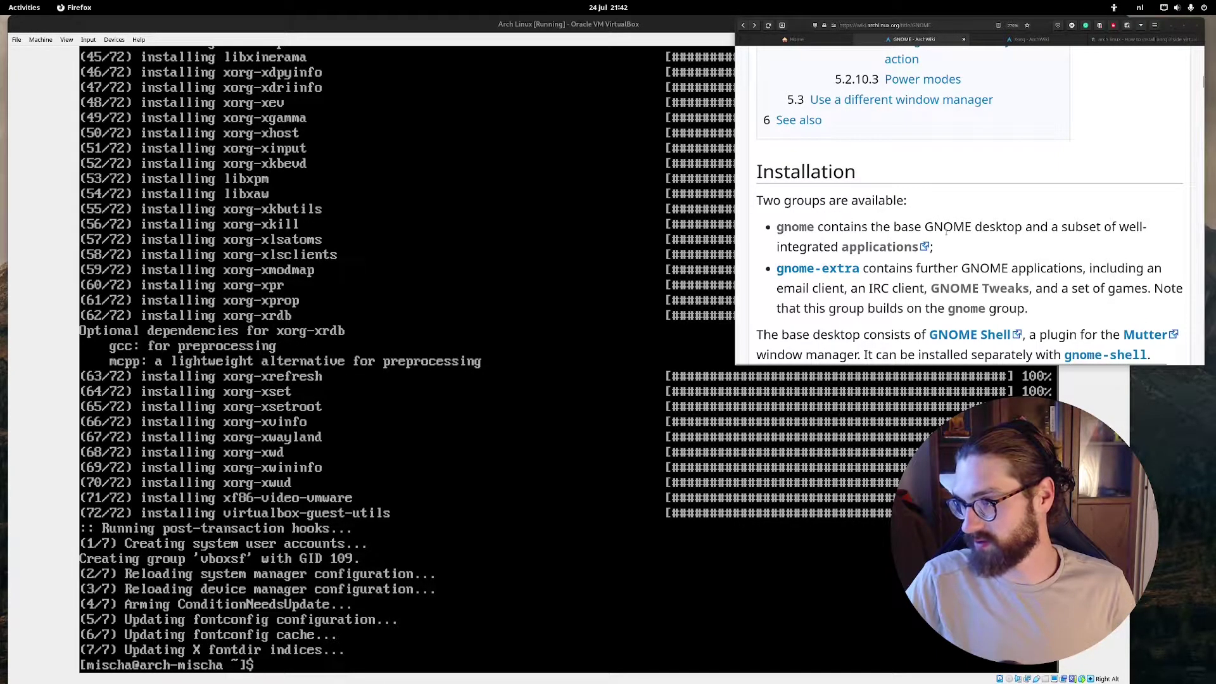
scroll(946, 232, down, 3)
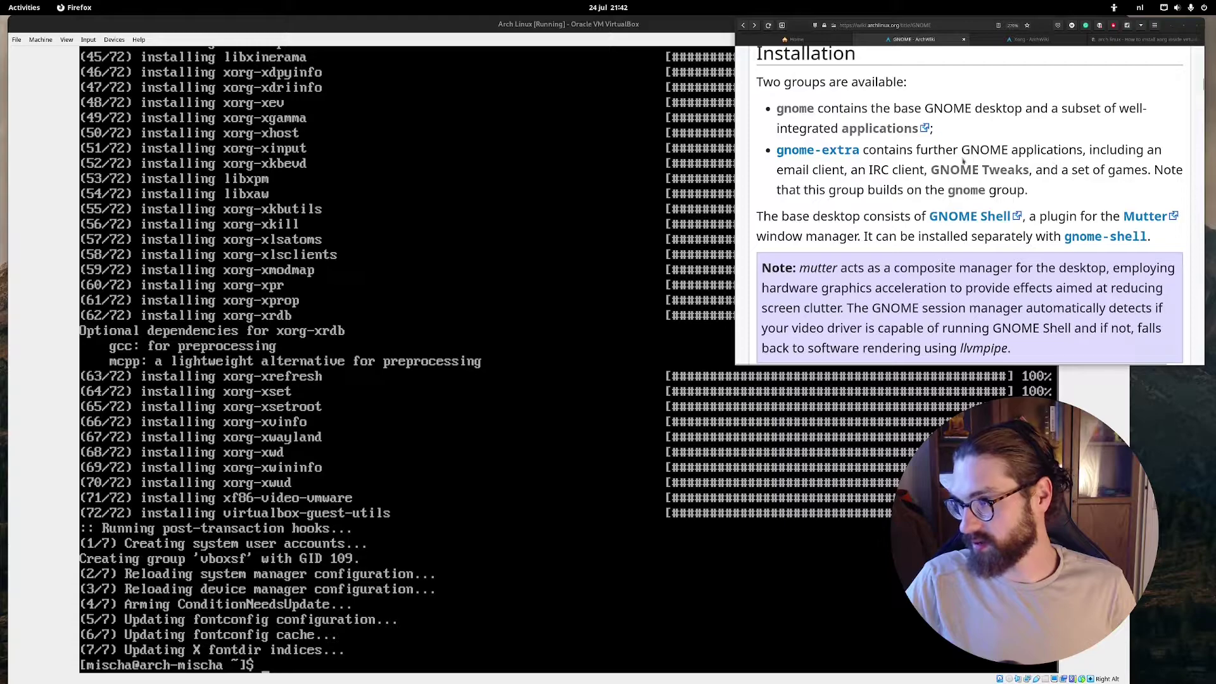
click(570, 190)
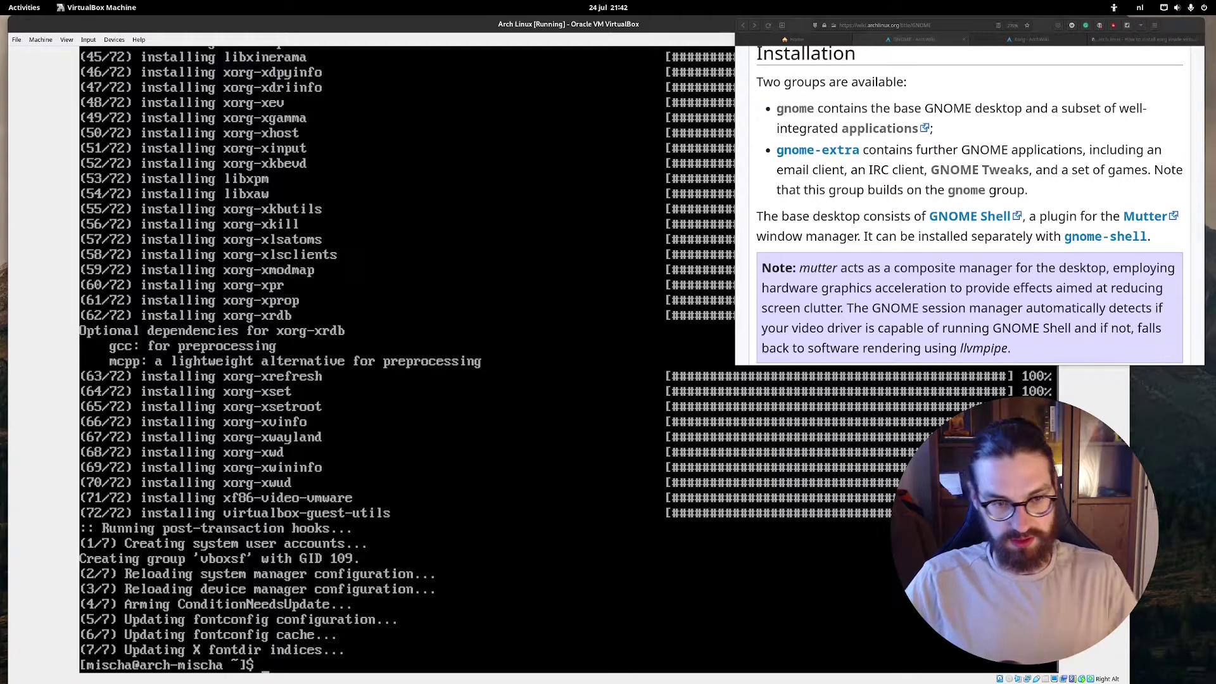
Run 'sudo pacman -S gnome', accepting all 59 members and the default jack, emoji-font and portal providers
text(sudo pacman -S)
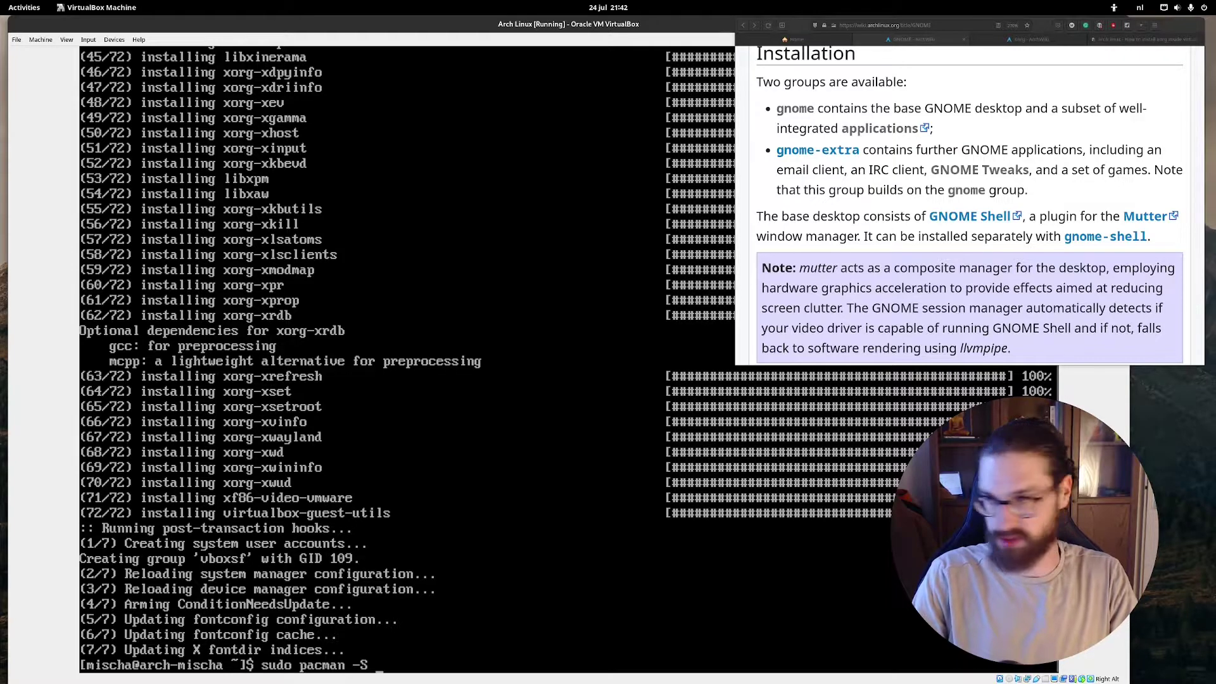
text( gnome)
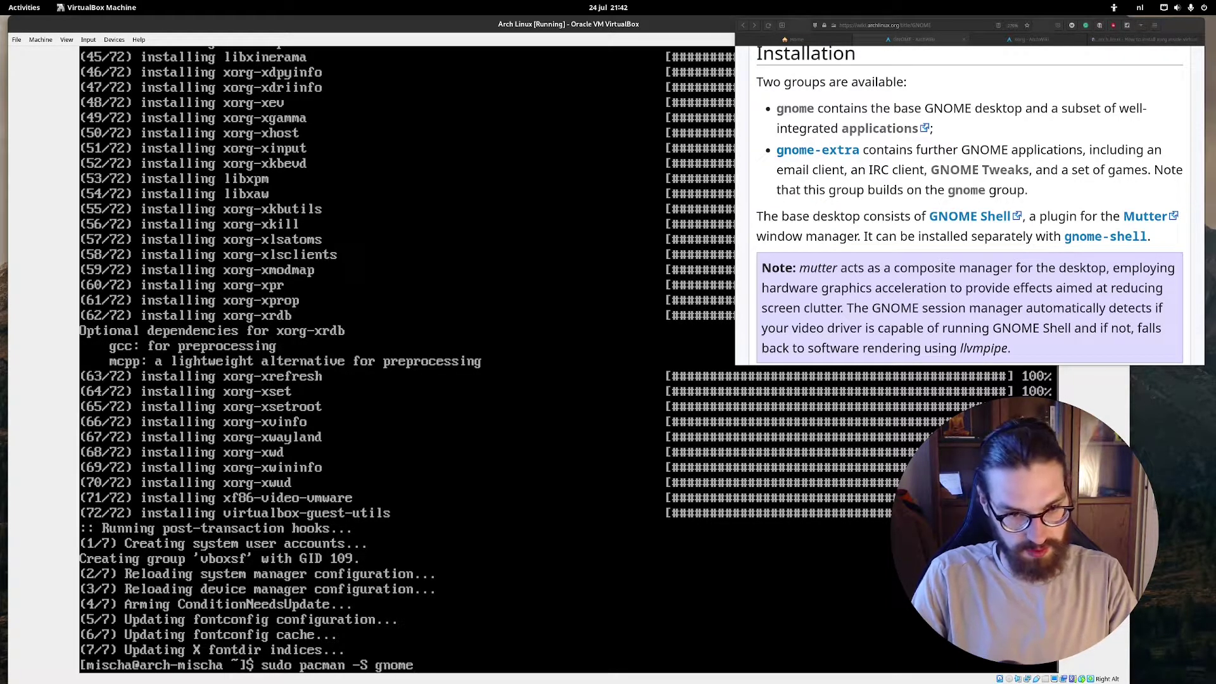
key(Return)
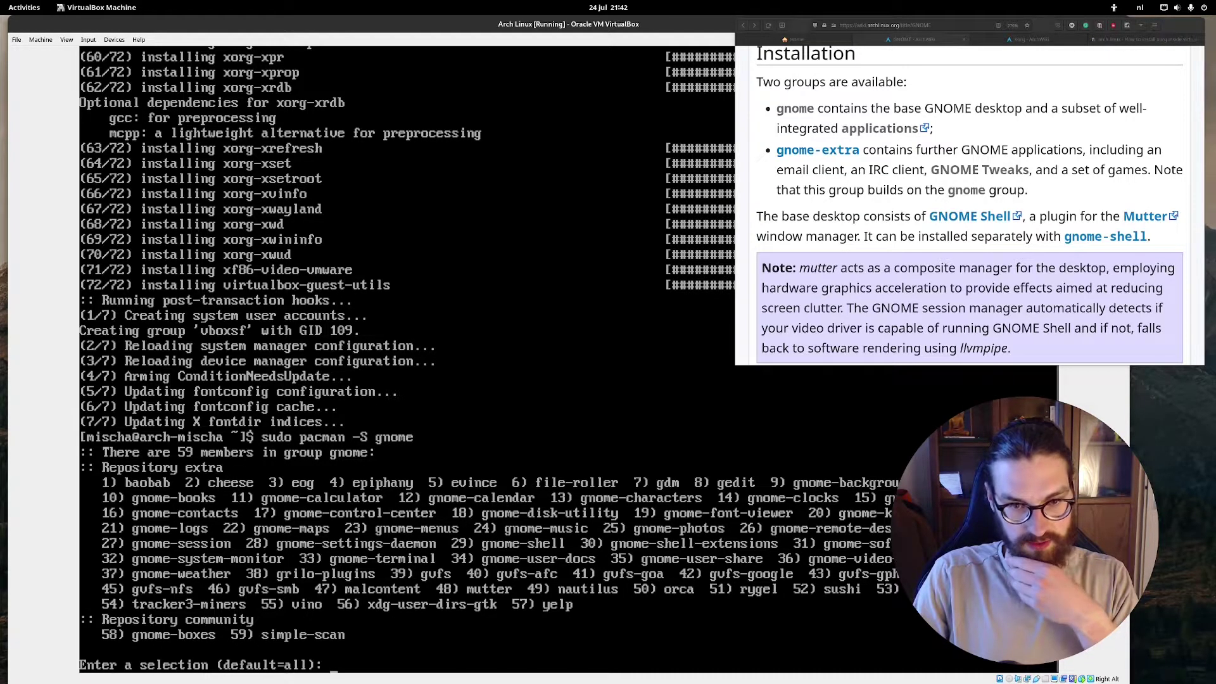
key(Return)
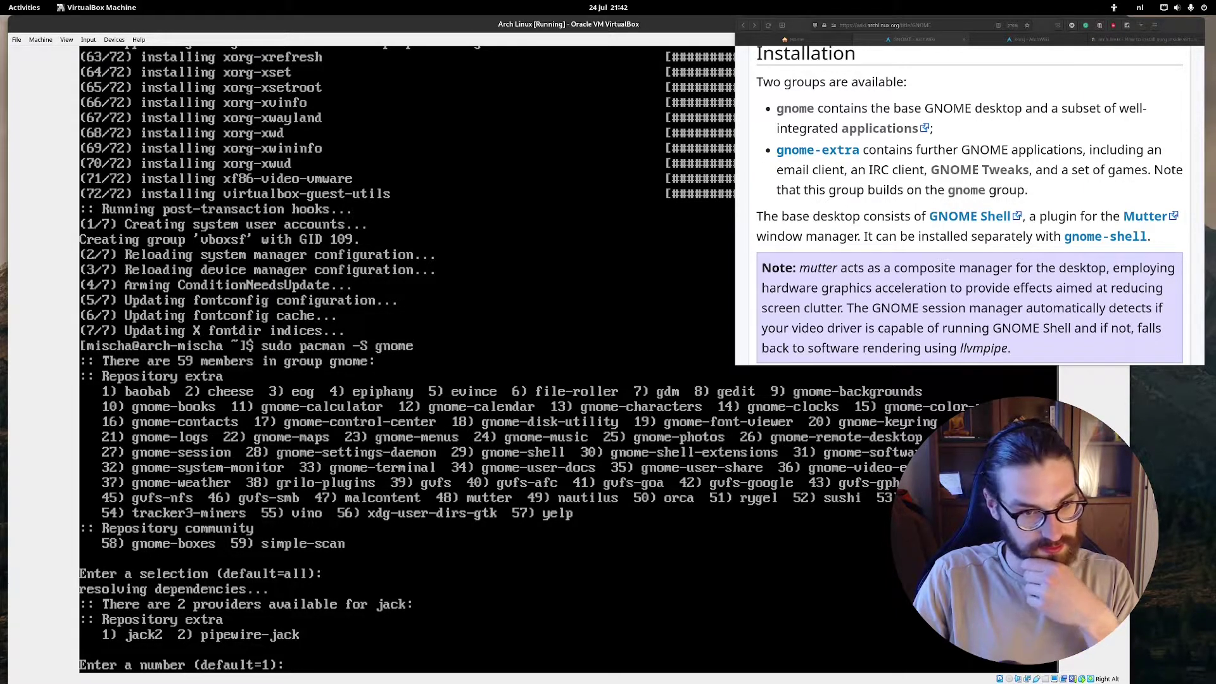
key(Return)
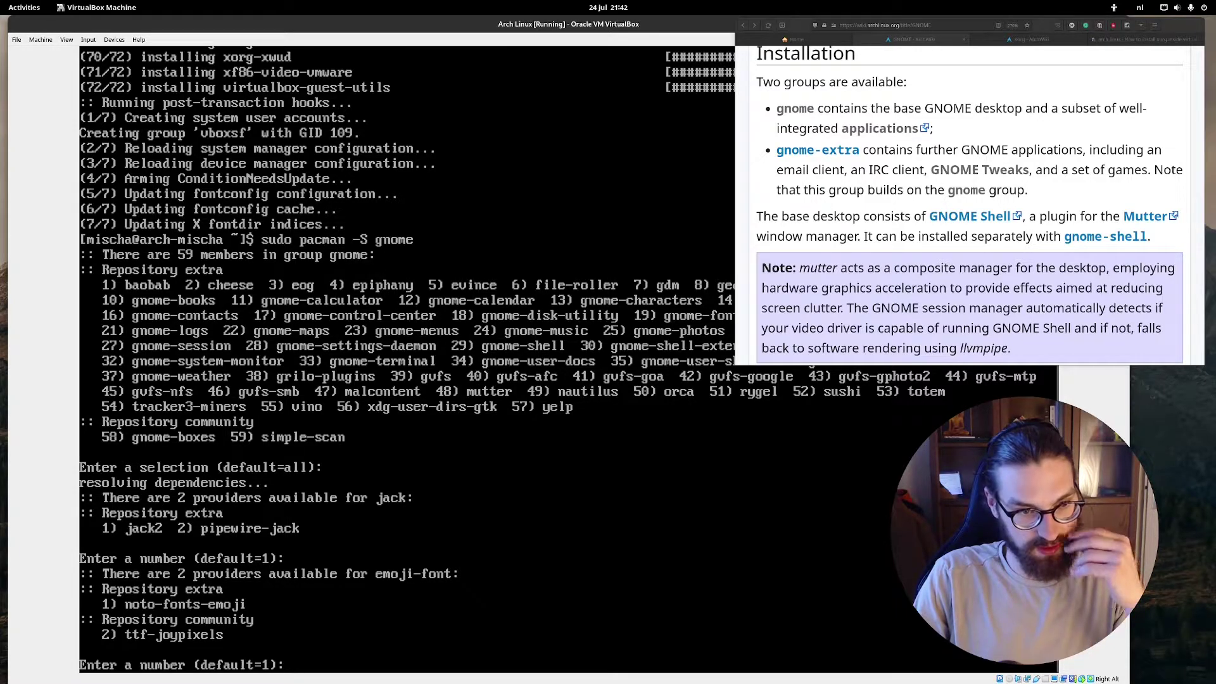
key(Return)
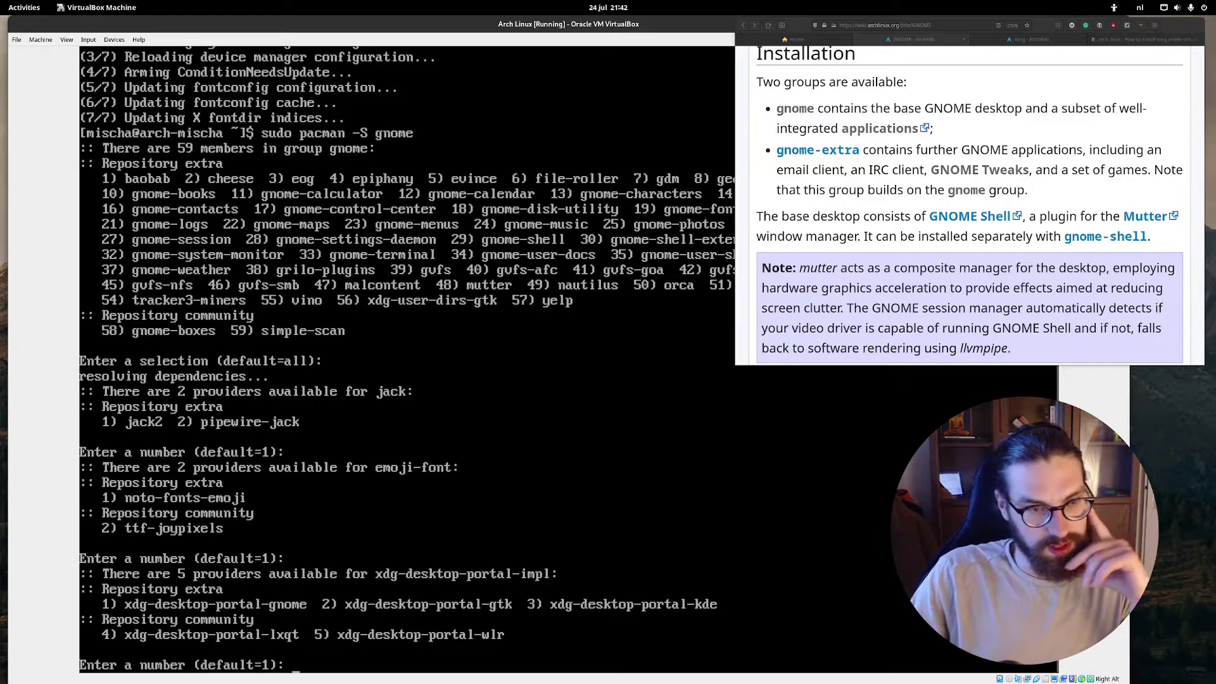
key(Return)
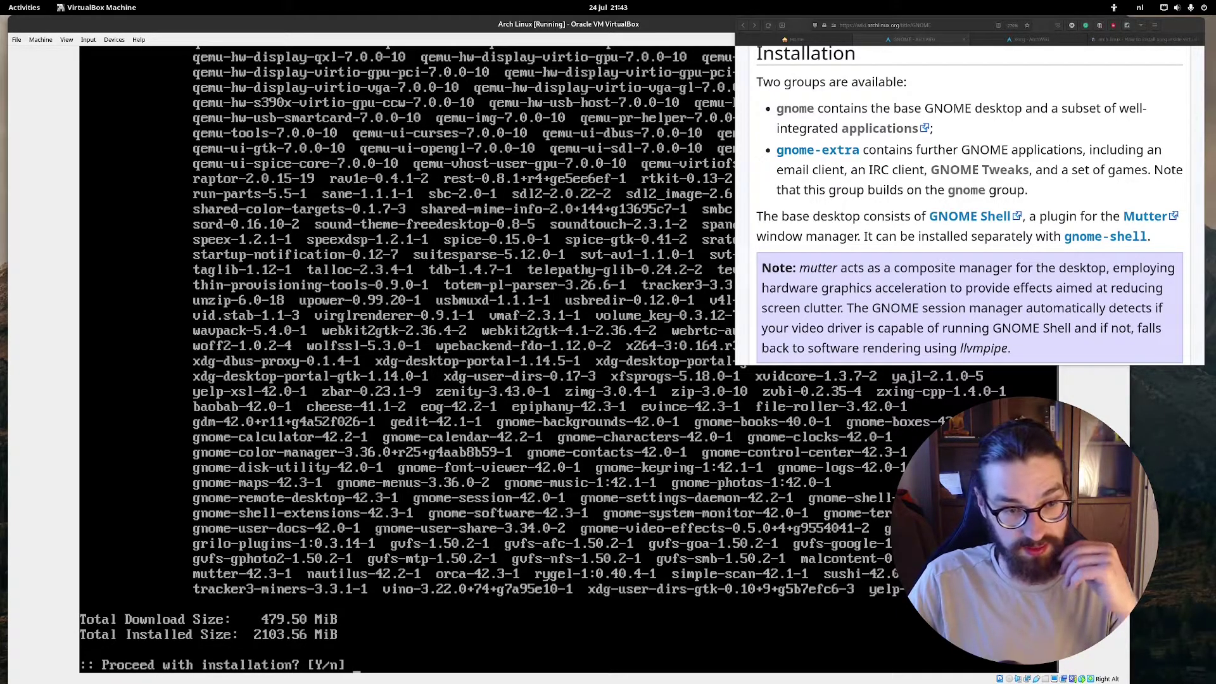
key(Return)
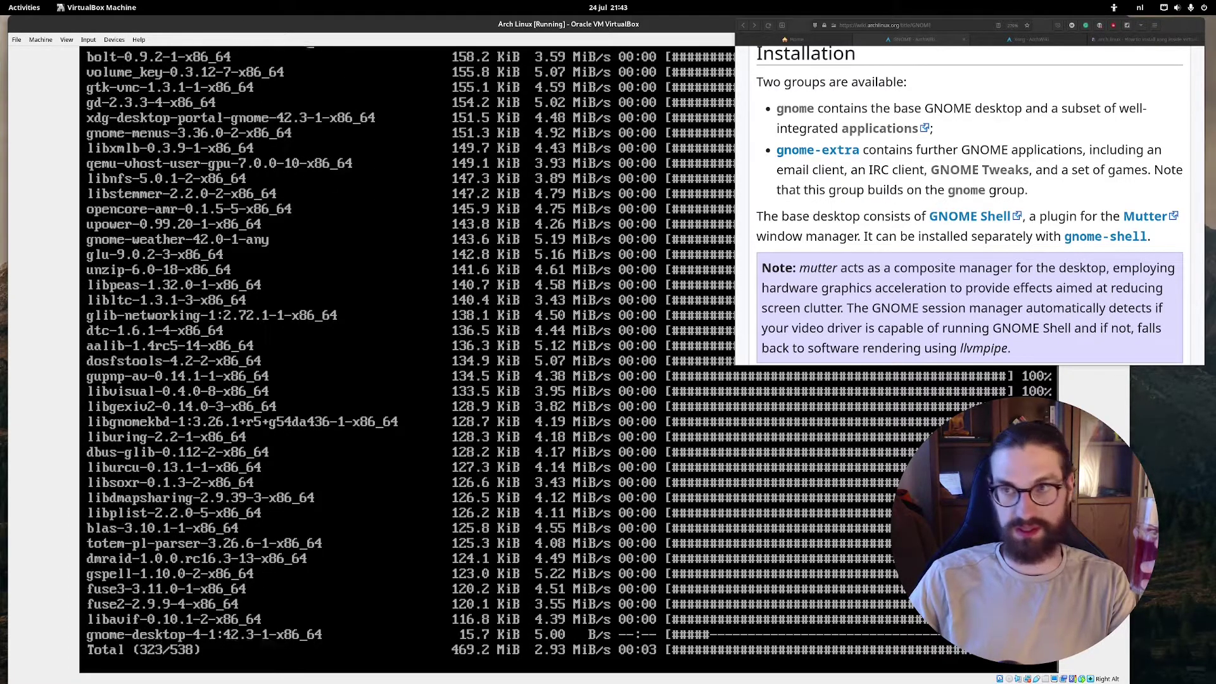
key(super+h)
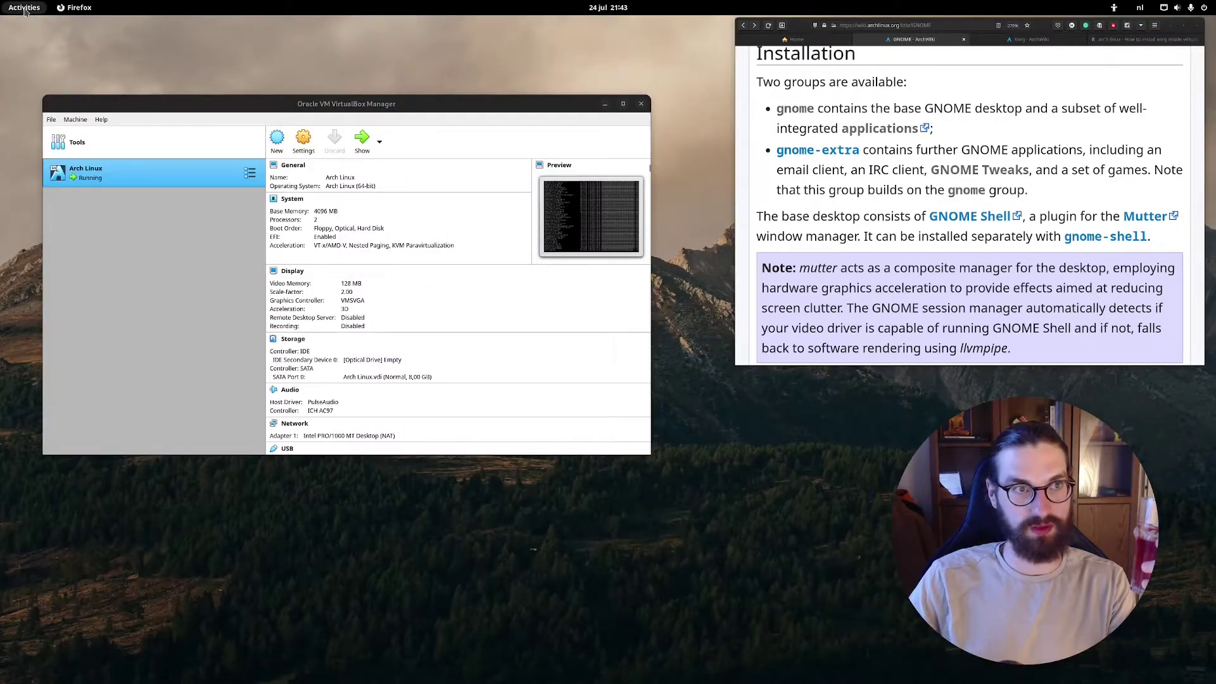
click(25, 7)
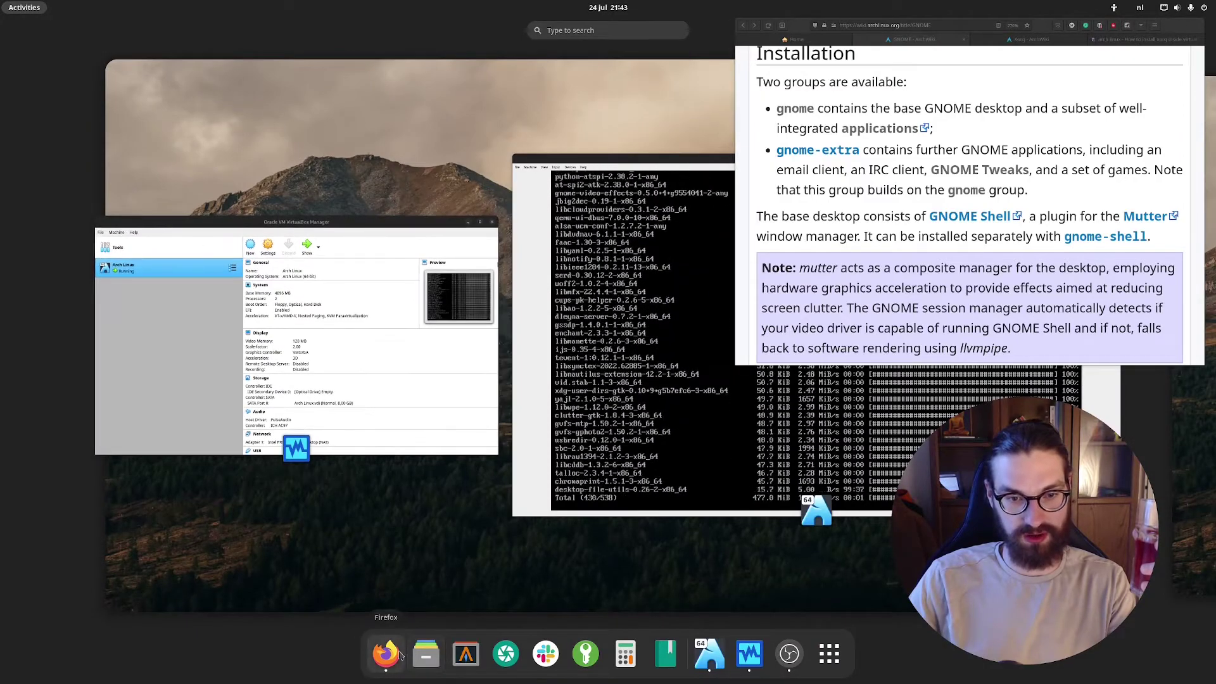
click(829, 654)
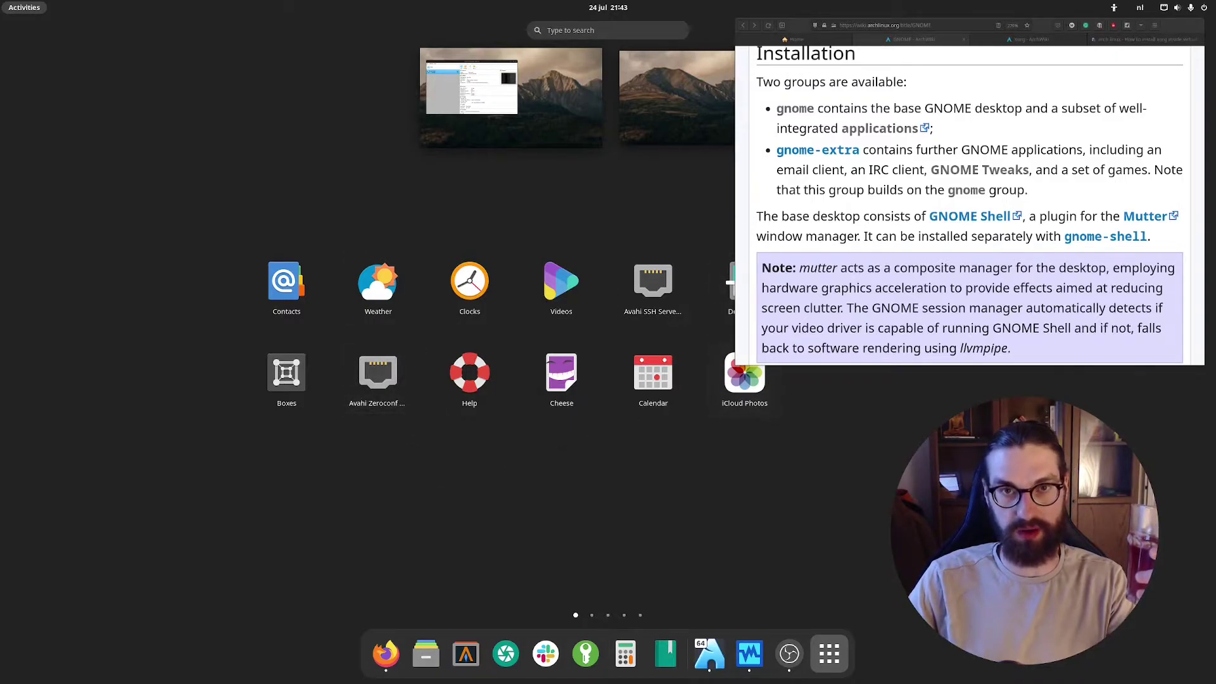
click(389, 670)
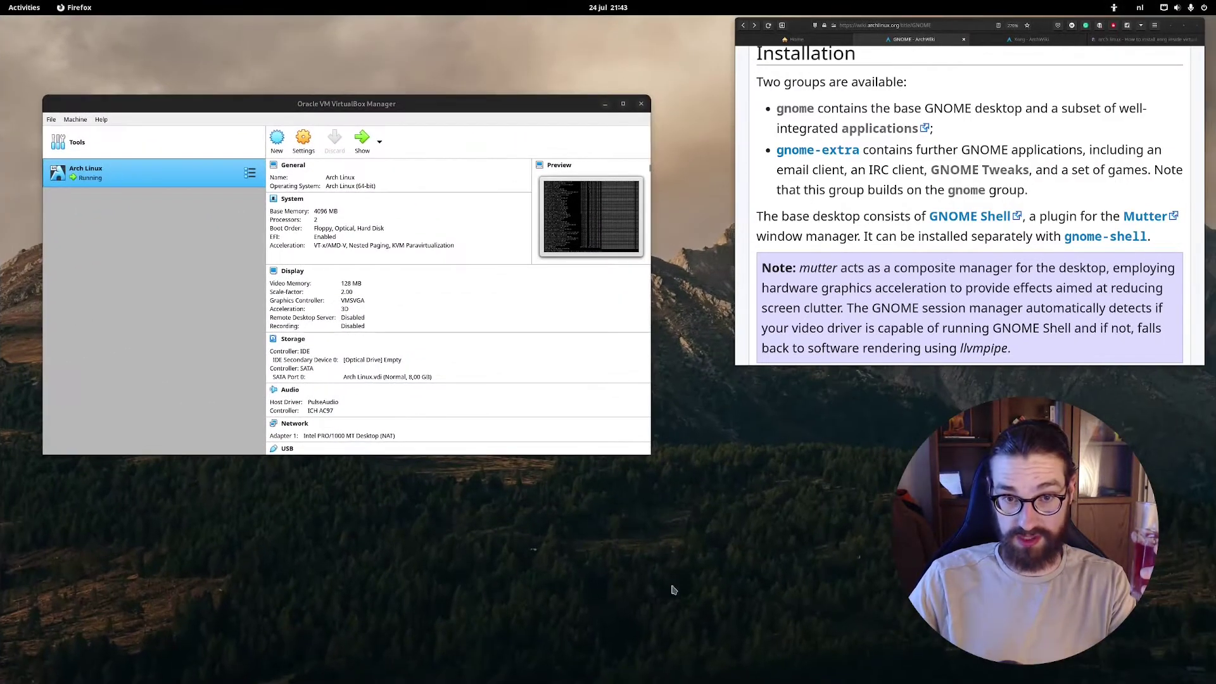
key(super)
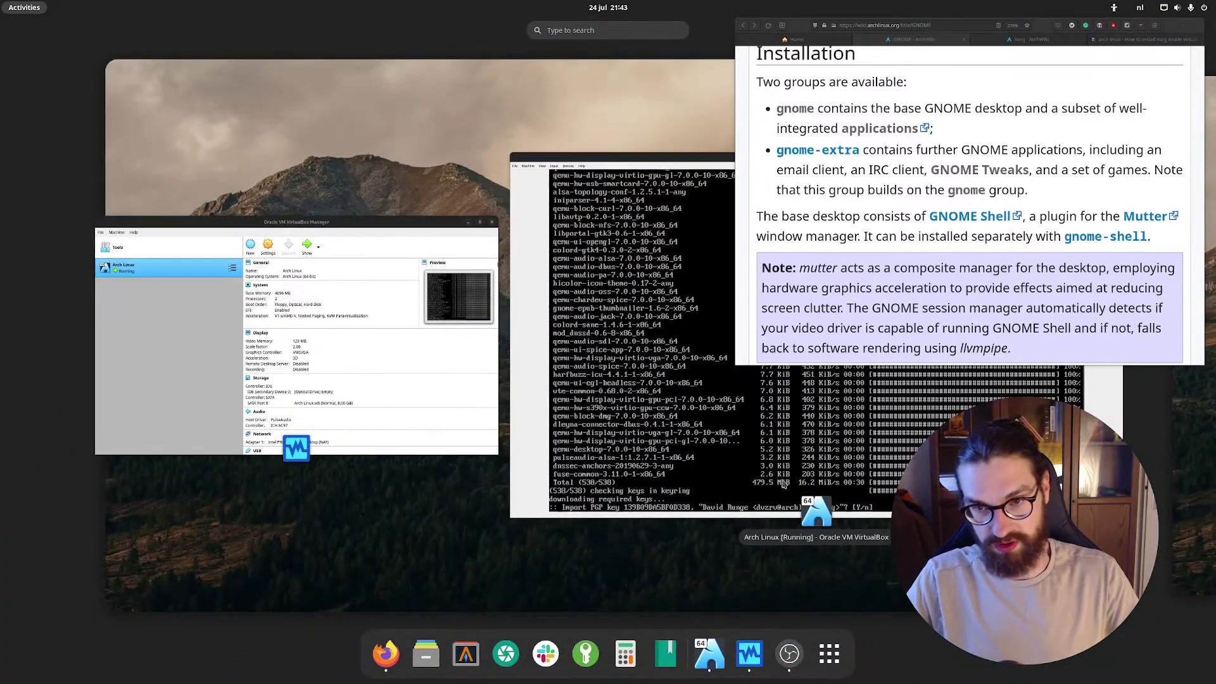
click(558, 417)
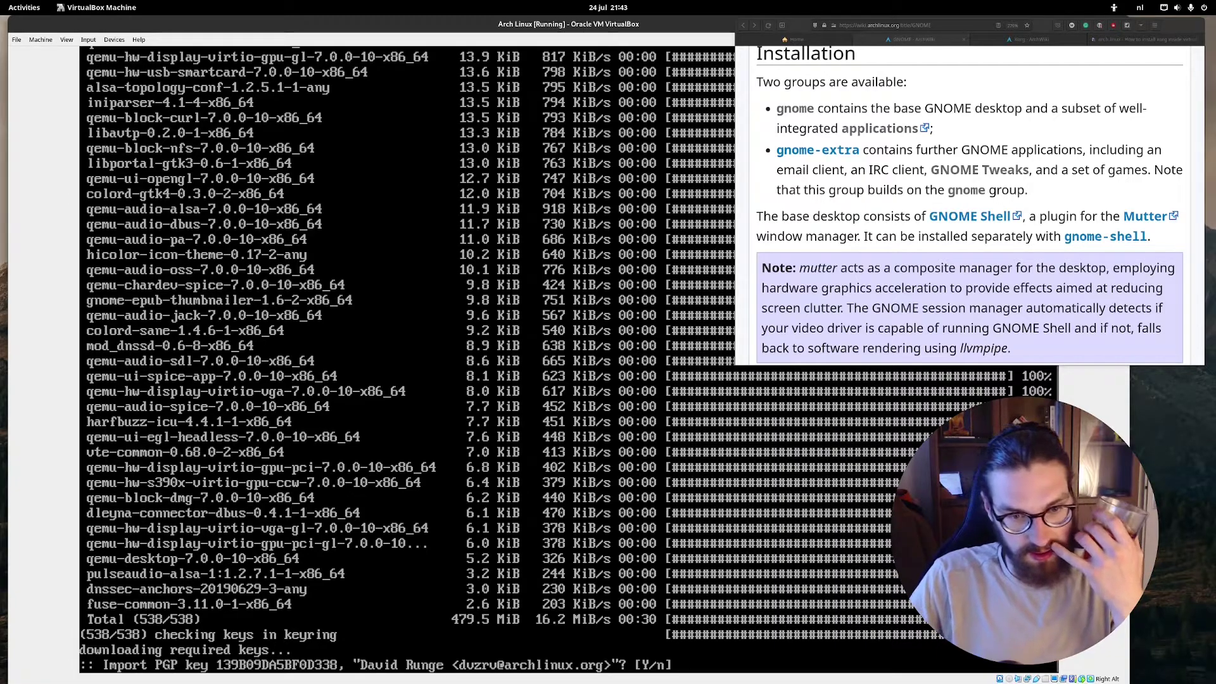
Import the packager's PGP key and agree to delete the corrupted lame and ostree packages
key(Return)
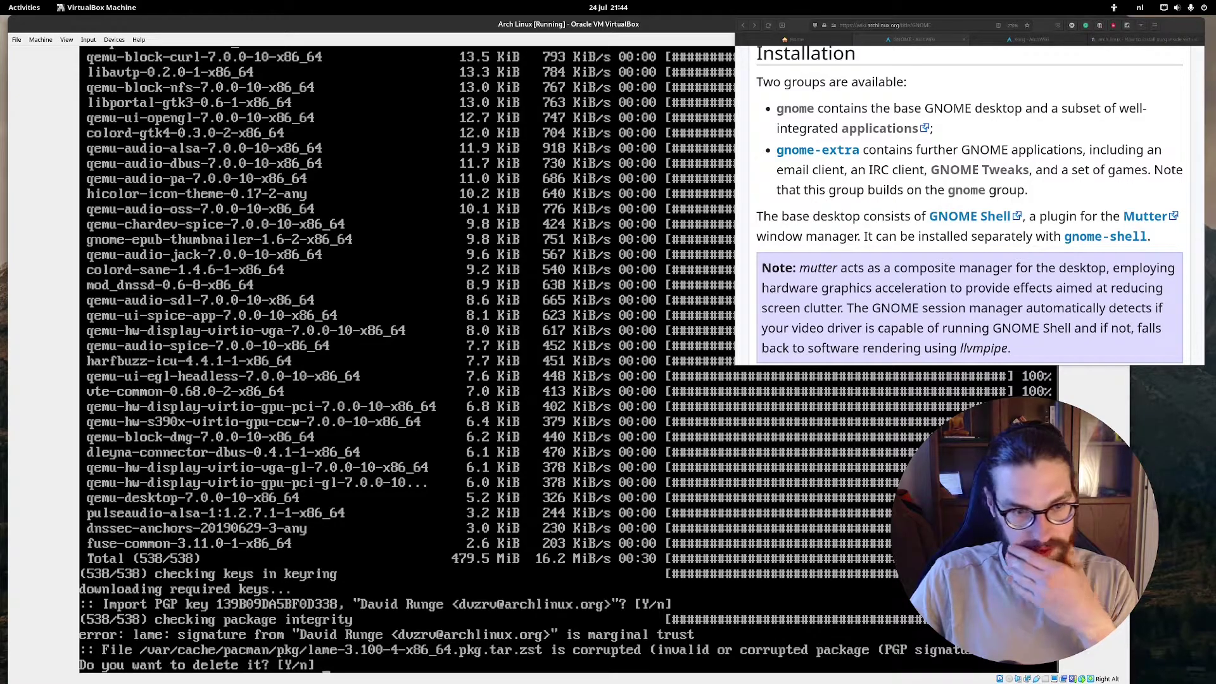
key(Return)
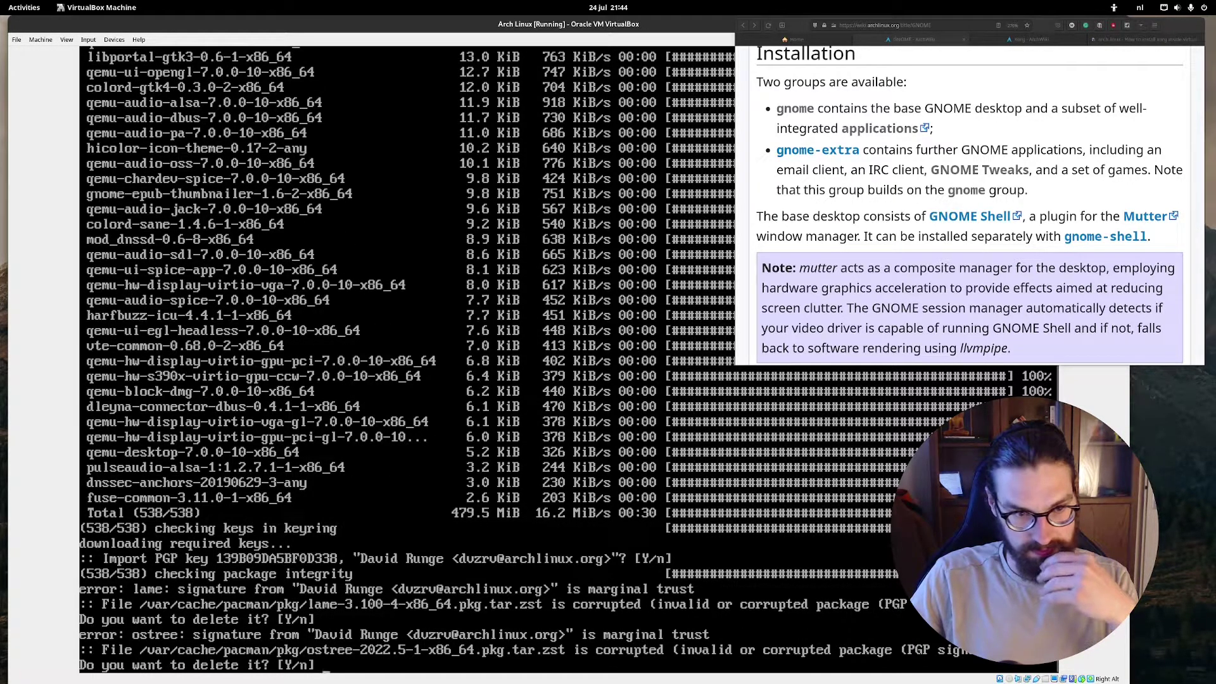
key(Return)
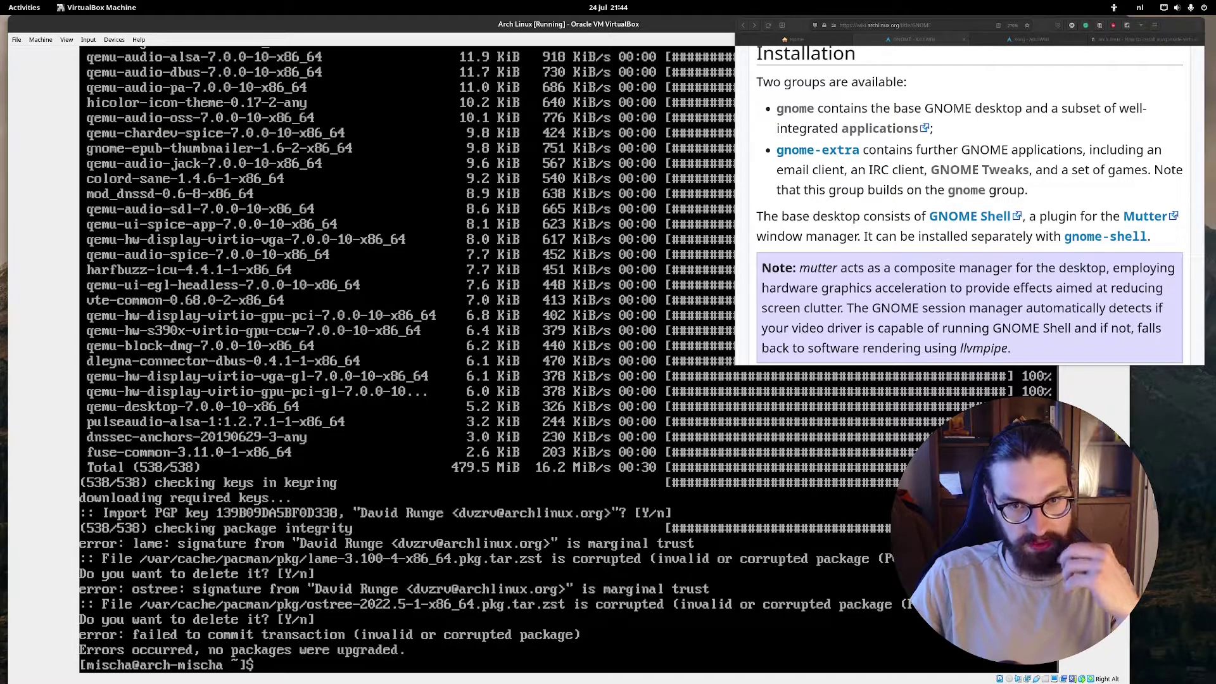
key(Return)
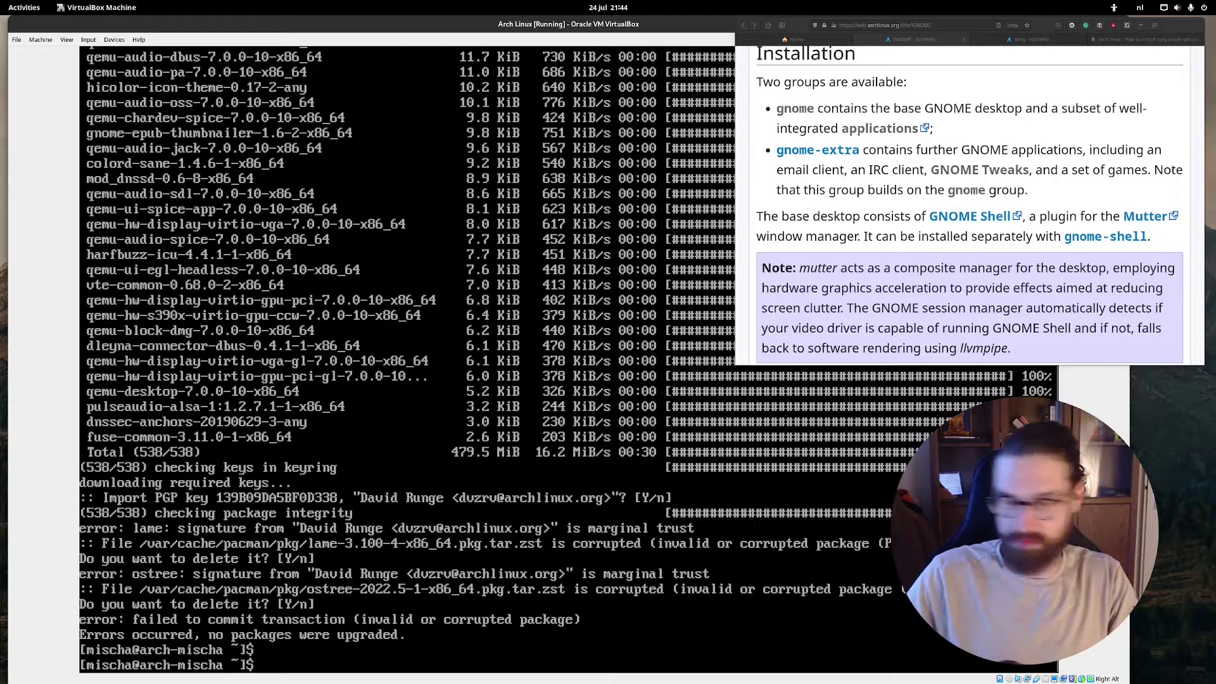
Scroll the ArchWiki GNOME article to 'Graphically' and highlight the gdm.service and session-selection lines
scroll(887, 190, down, 3)
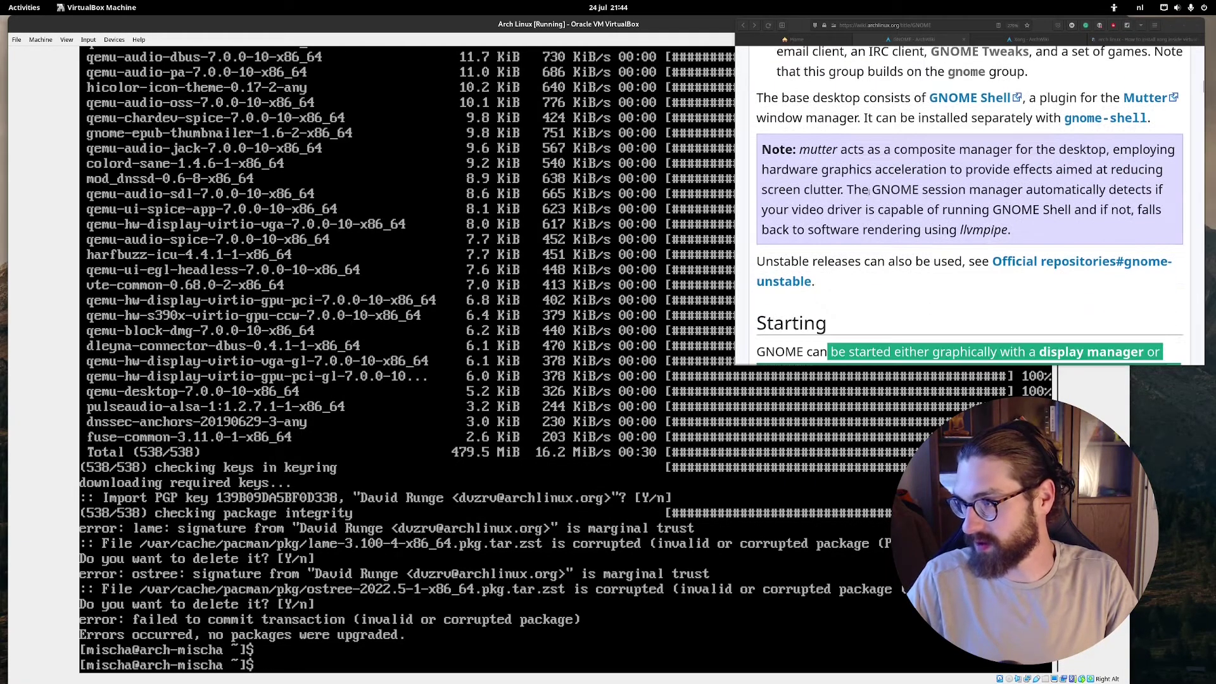
click(843, 217)
scroll(867, 135, down, 2)
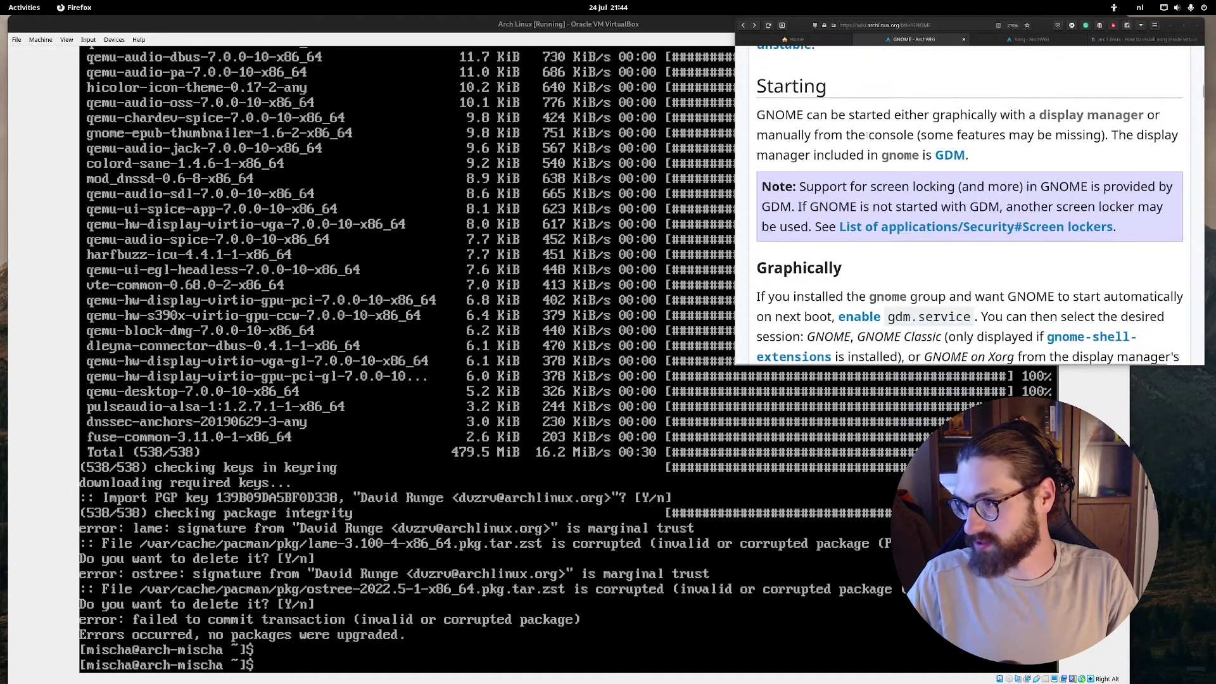
drag(886, 114, 879, 152)
scroll(873, 154, down, 2)
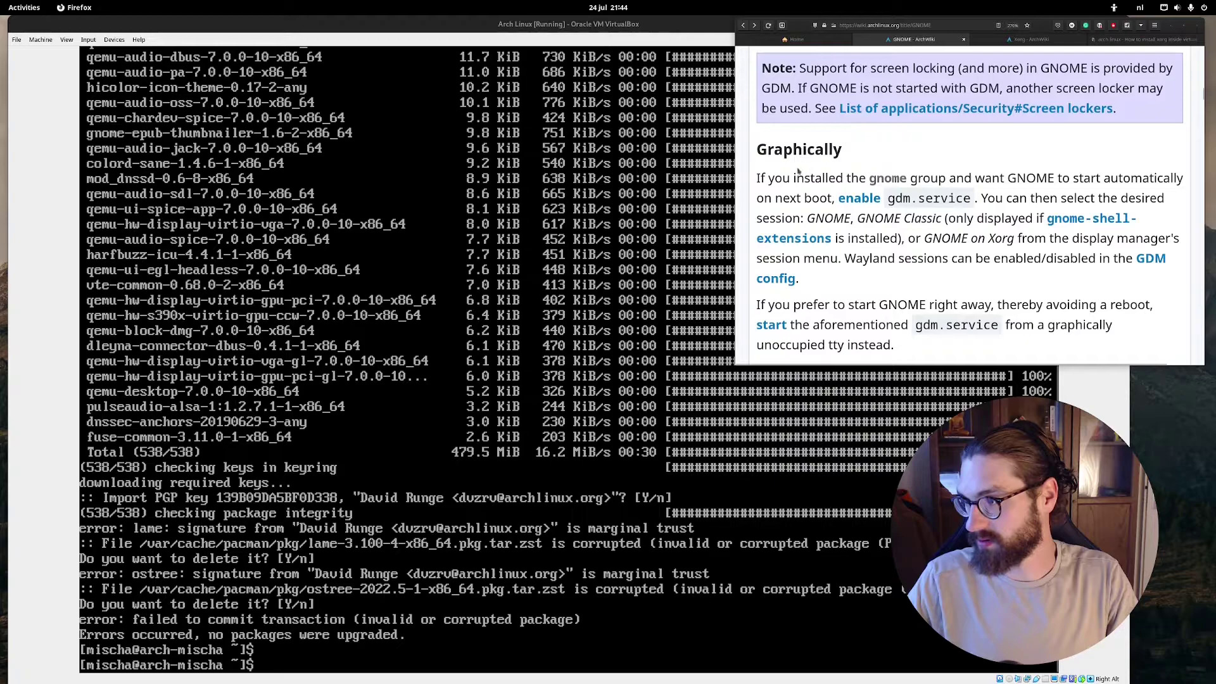
drag(786, 178, 826, 198)
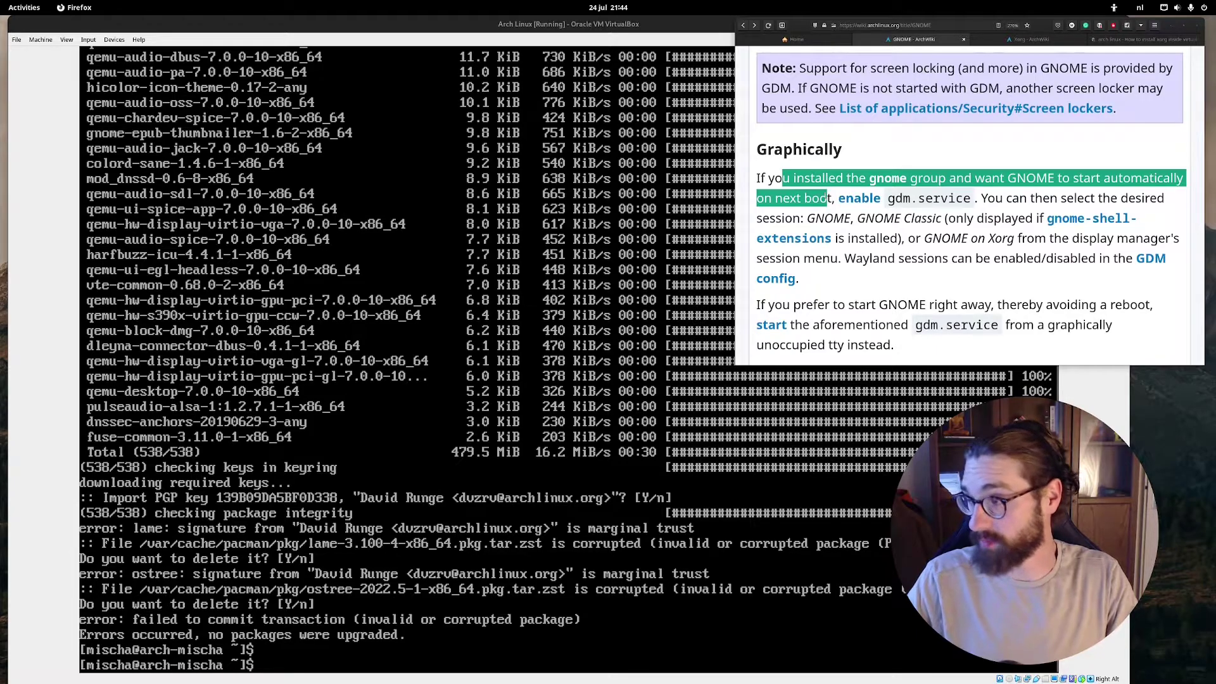
mouse_move(827, 198)
mouse_down()
mouse_move(805, 198)
mouse_move(1074, 198)
mouse_move(833, 218)
mouse_up()
click(998, 198)
scroll(865, 187, down, 3)
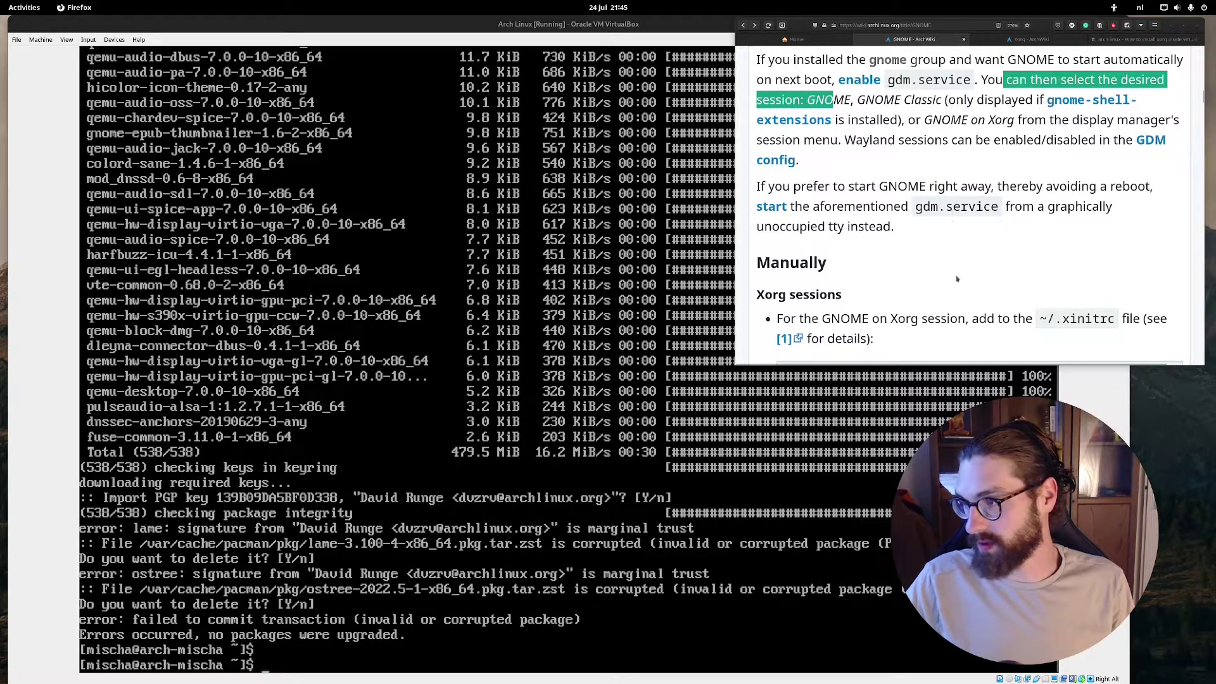
scroll(960, 278, down, 3)
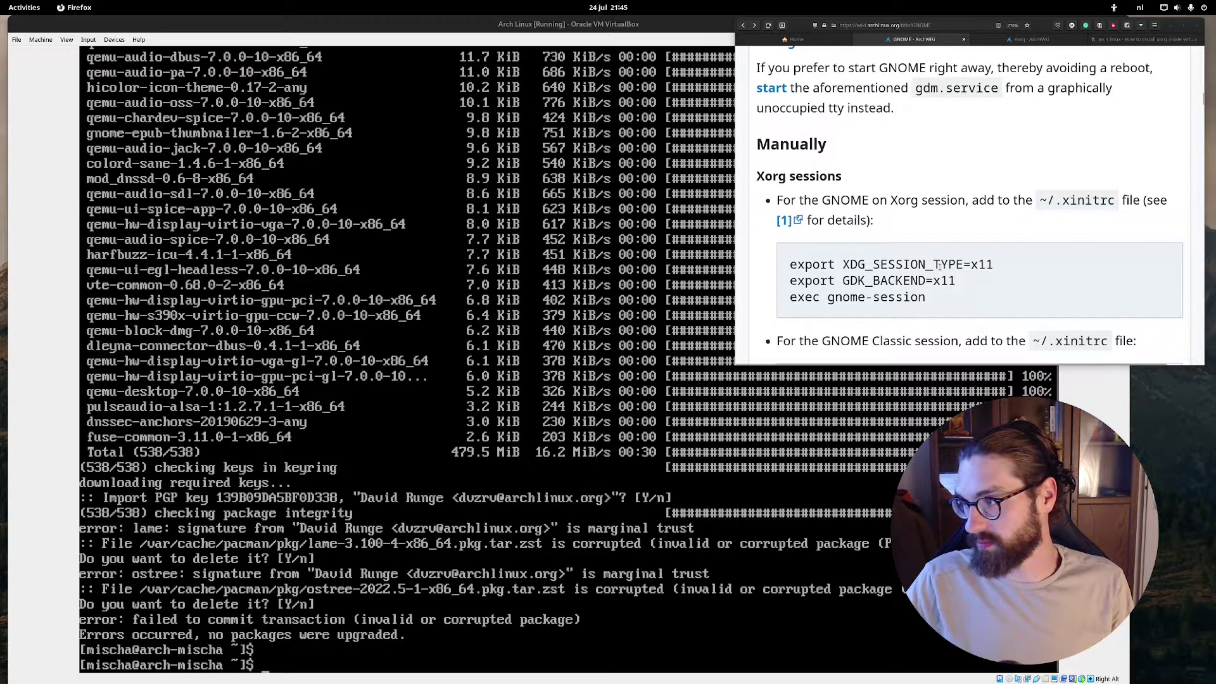
scroll(940, 267, up, 6)
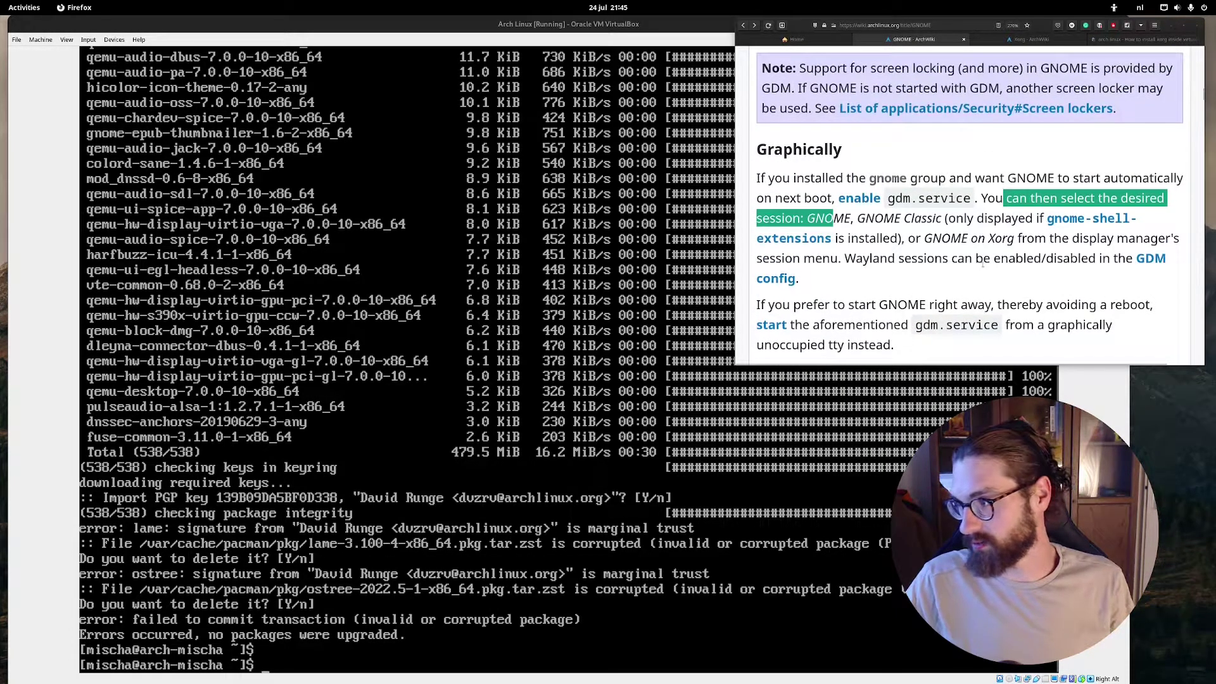
scroll(980, 267, down, 3)
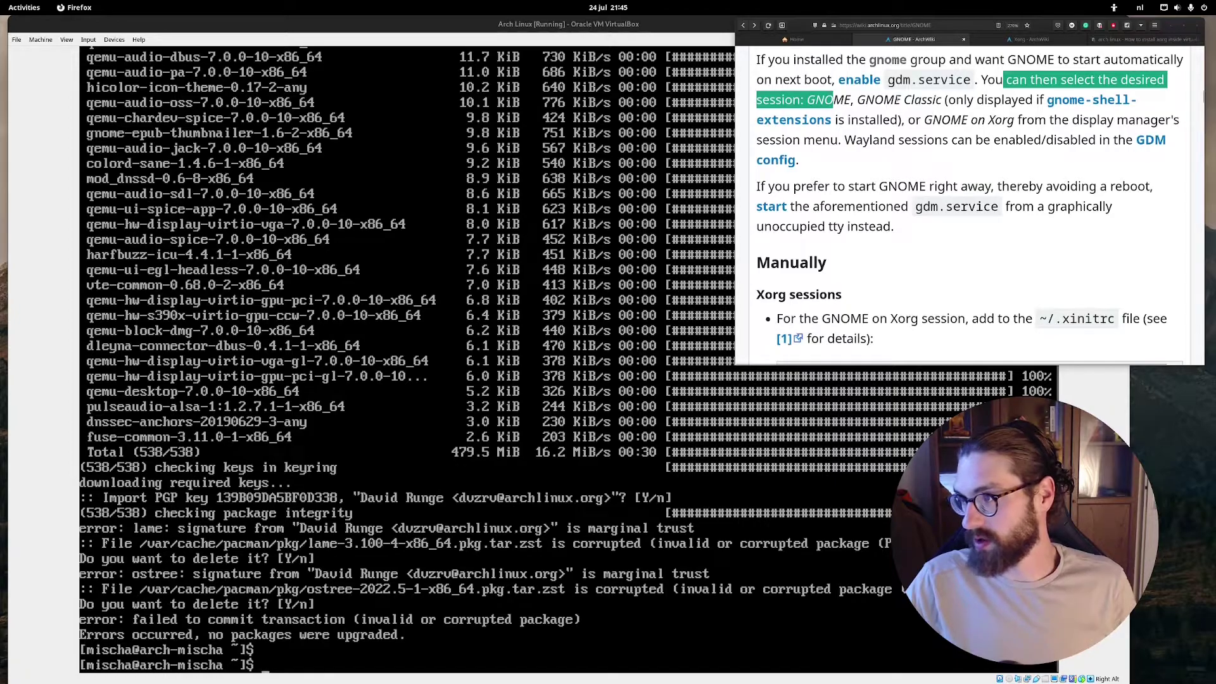
Run 'sudo systemctl enable gdm.service' in the VM console and review the missing unit file error
click(42, 454)
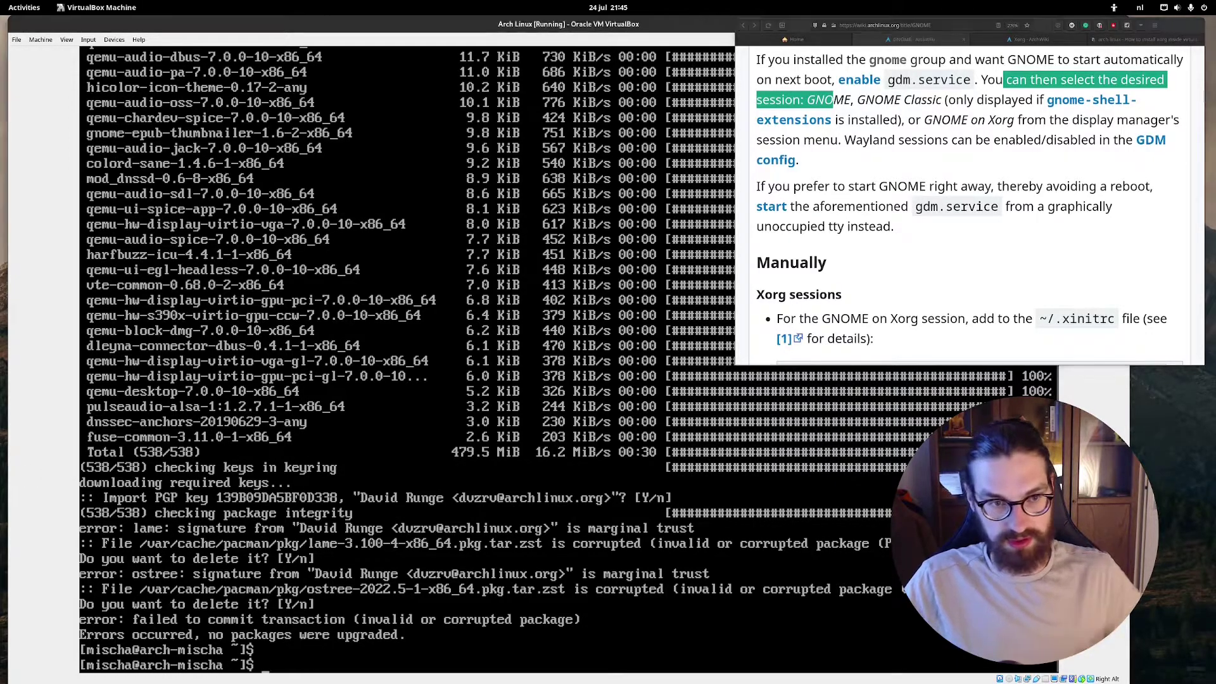
text(sudo syste)
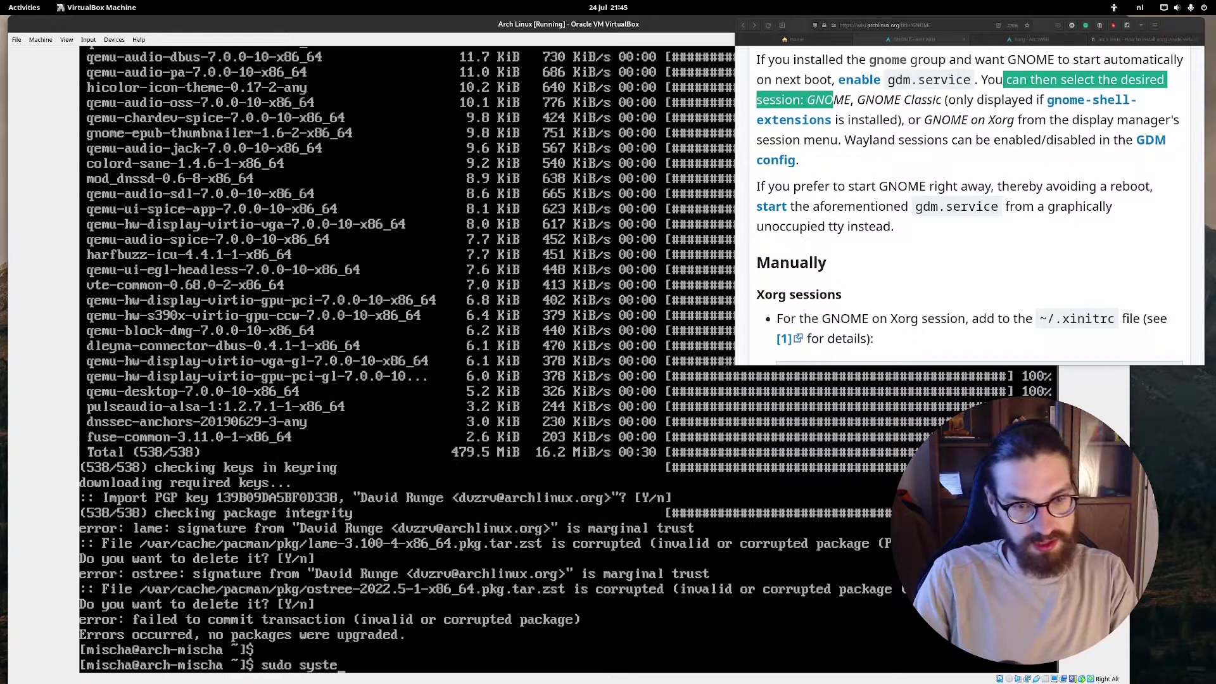
text(mctl enable )
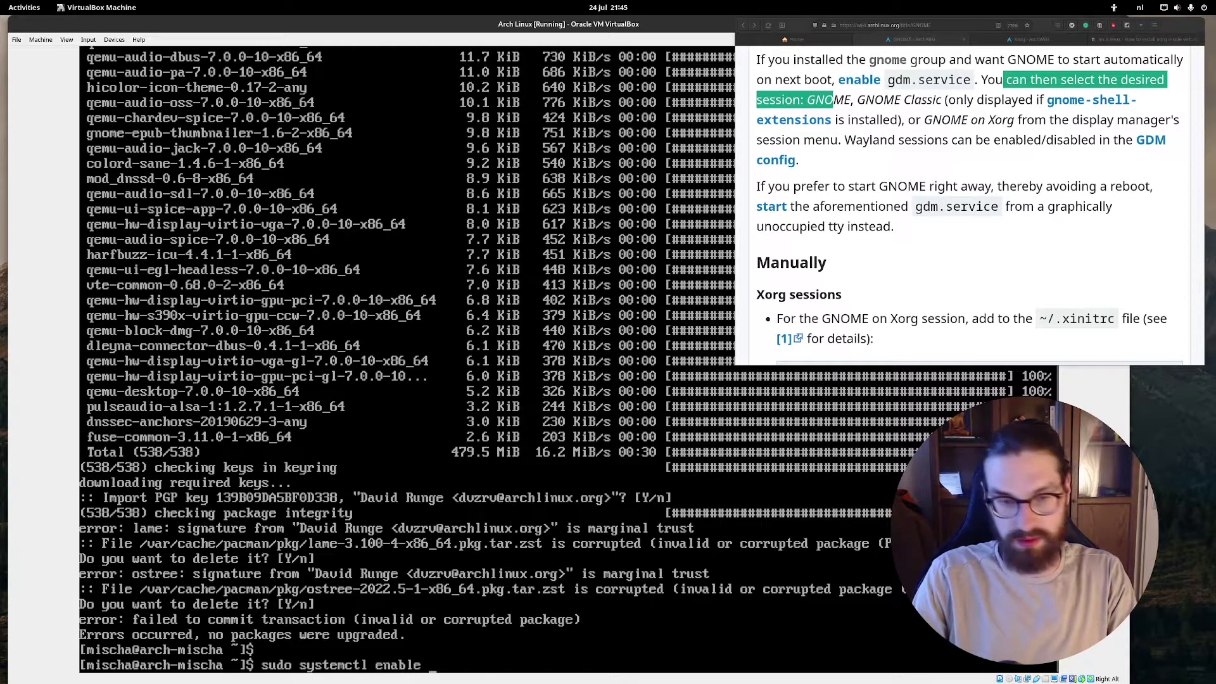
text(gdm.service)
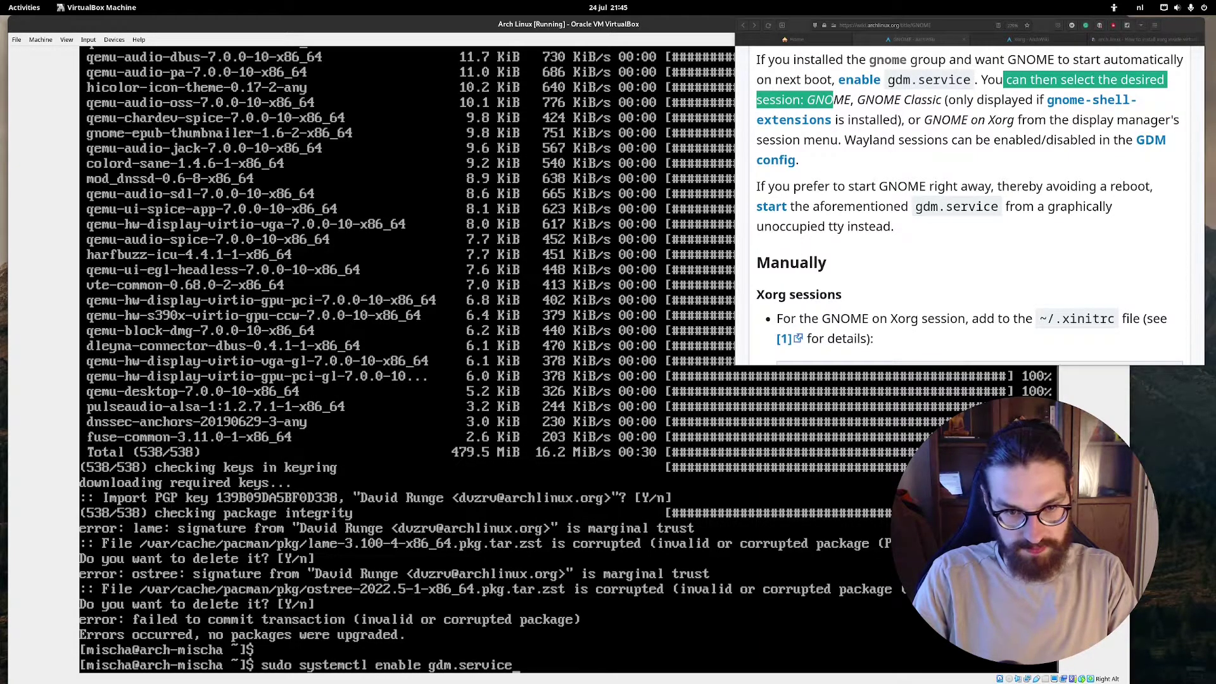
key(Return)
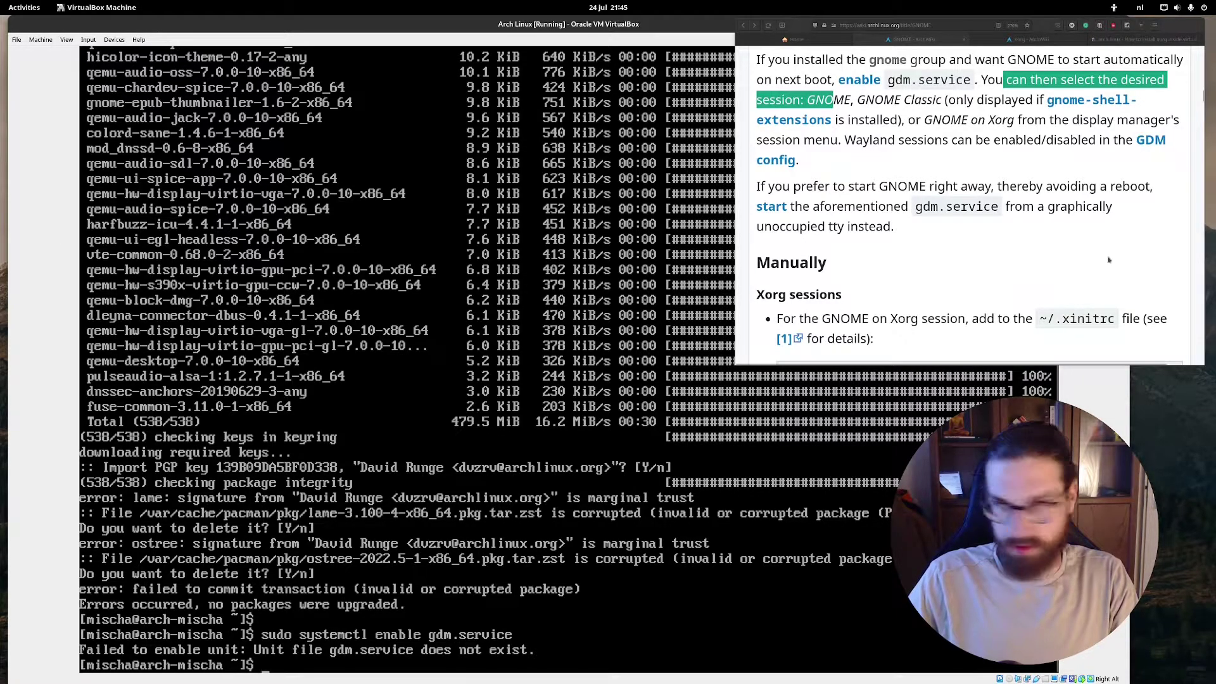
scroll(1052, 274, up, 4)
scroll(1051, 274, down, 2)
scroll(1051, 275, up, 4)
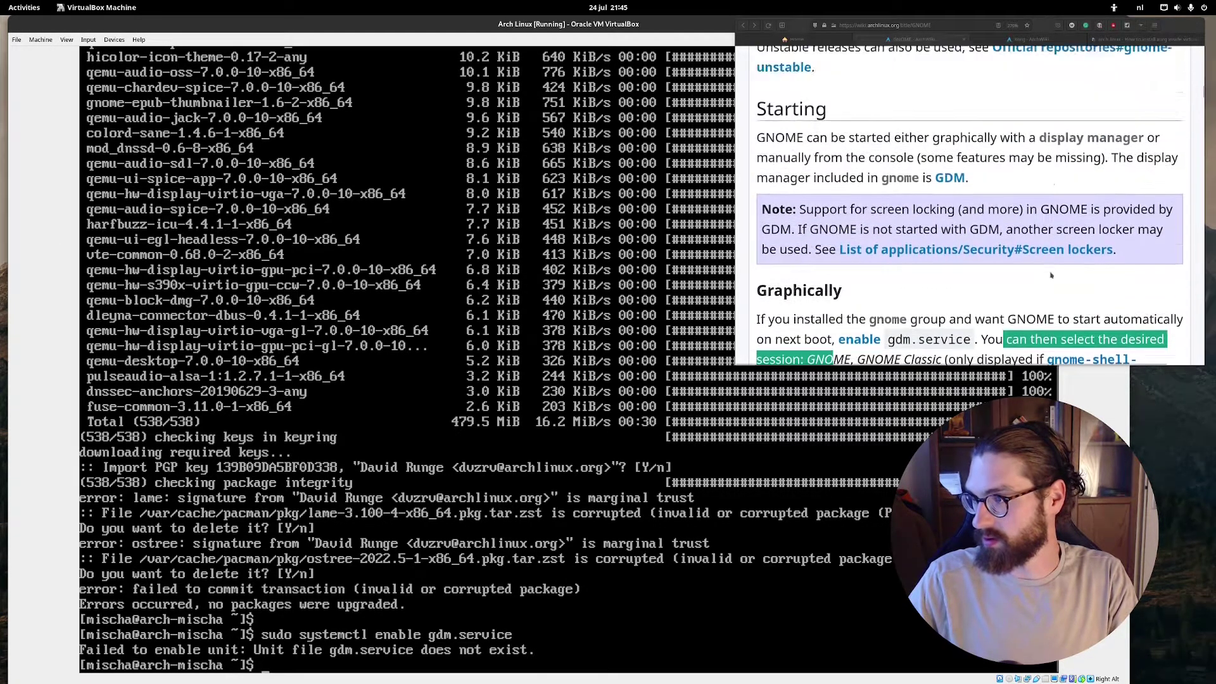
scroll(1051, 274, up, 3)
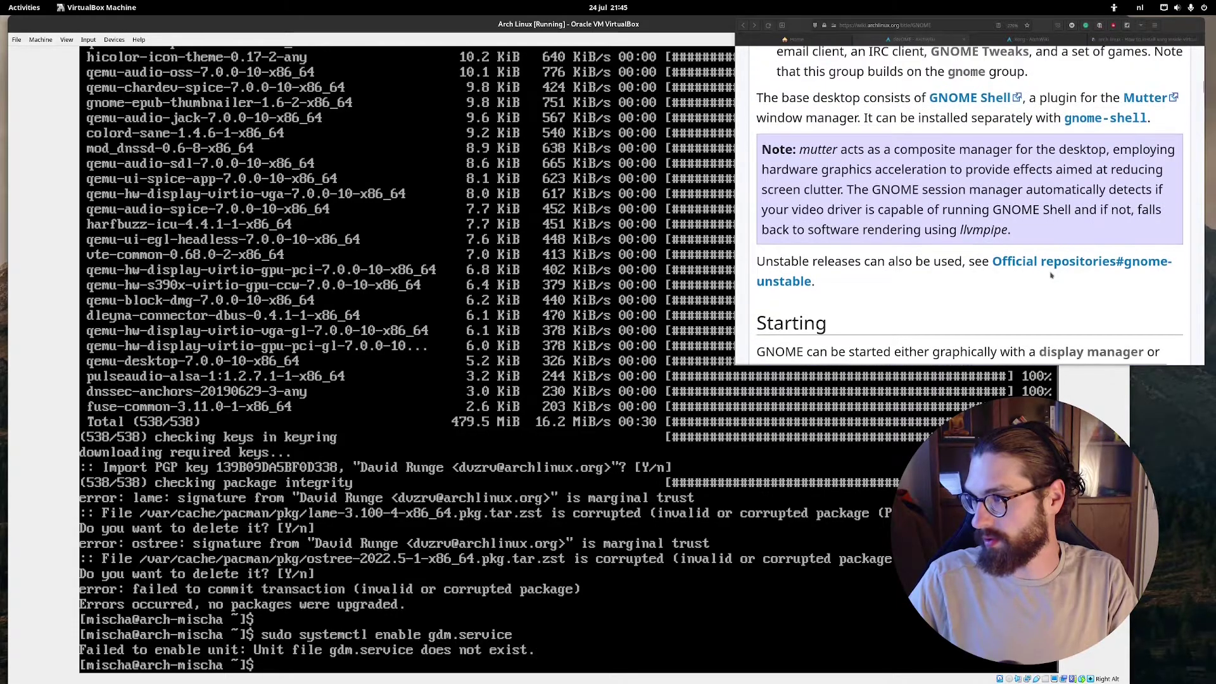
scroll(1051, 275, up, 6)
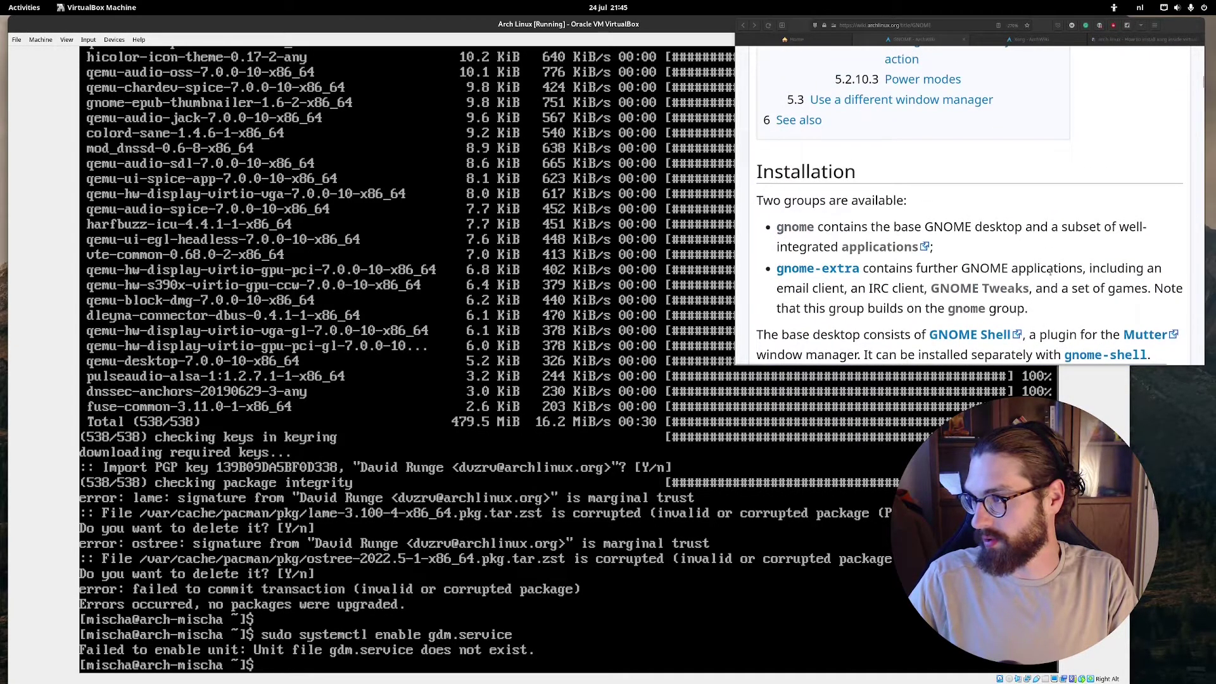
scroll(948, 249, down, 3)
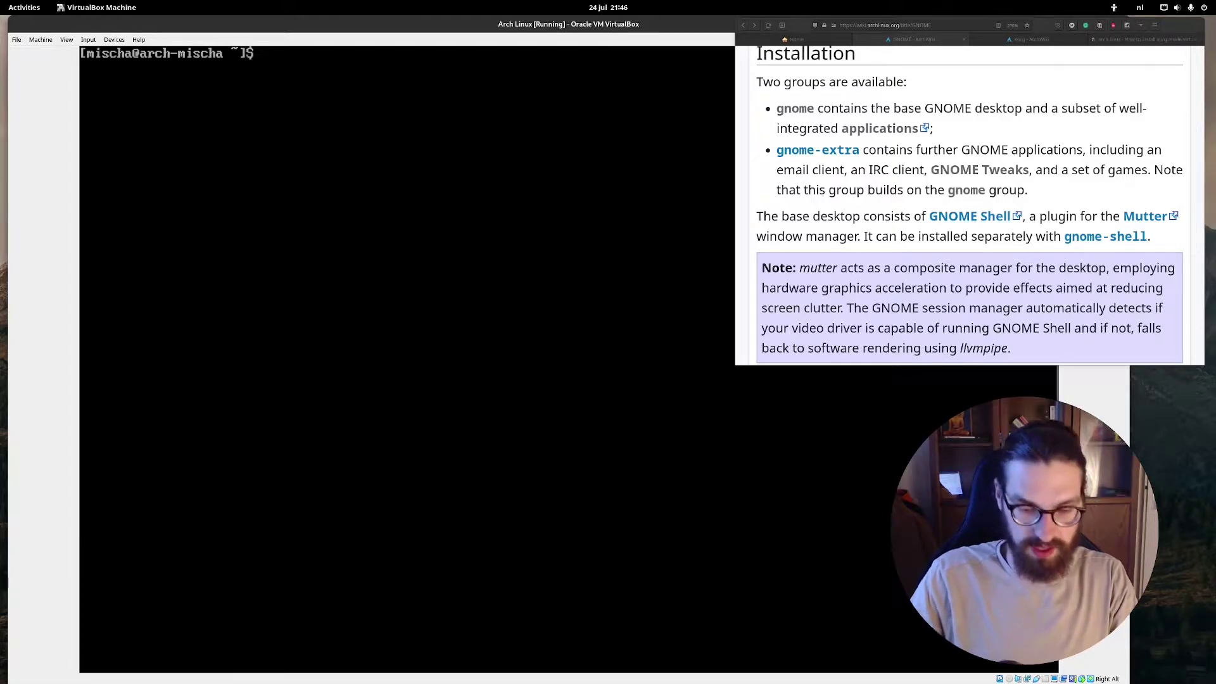
Run 'sudo pacman -Syu gnome', accepting all group members and default providers, and confirm the installation
text(sudo pac)
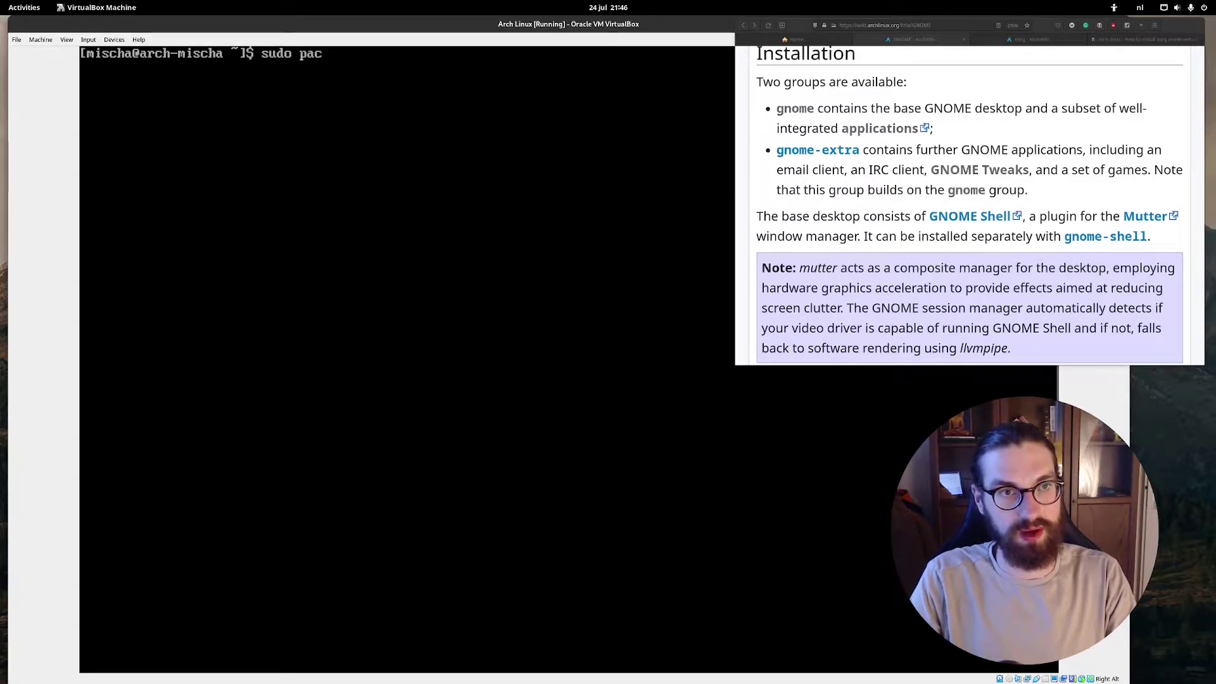
text(man -Syu )
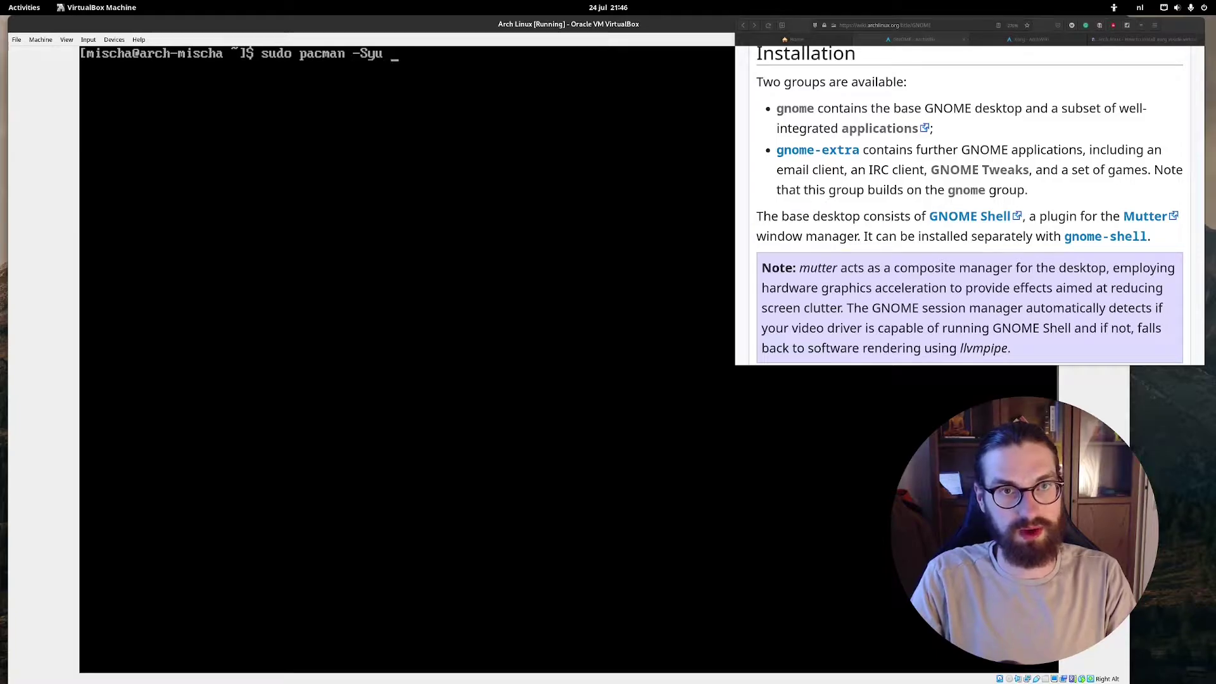
text(gnome)
key(Return)
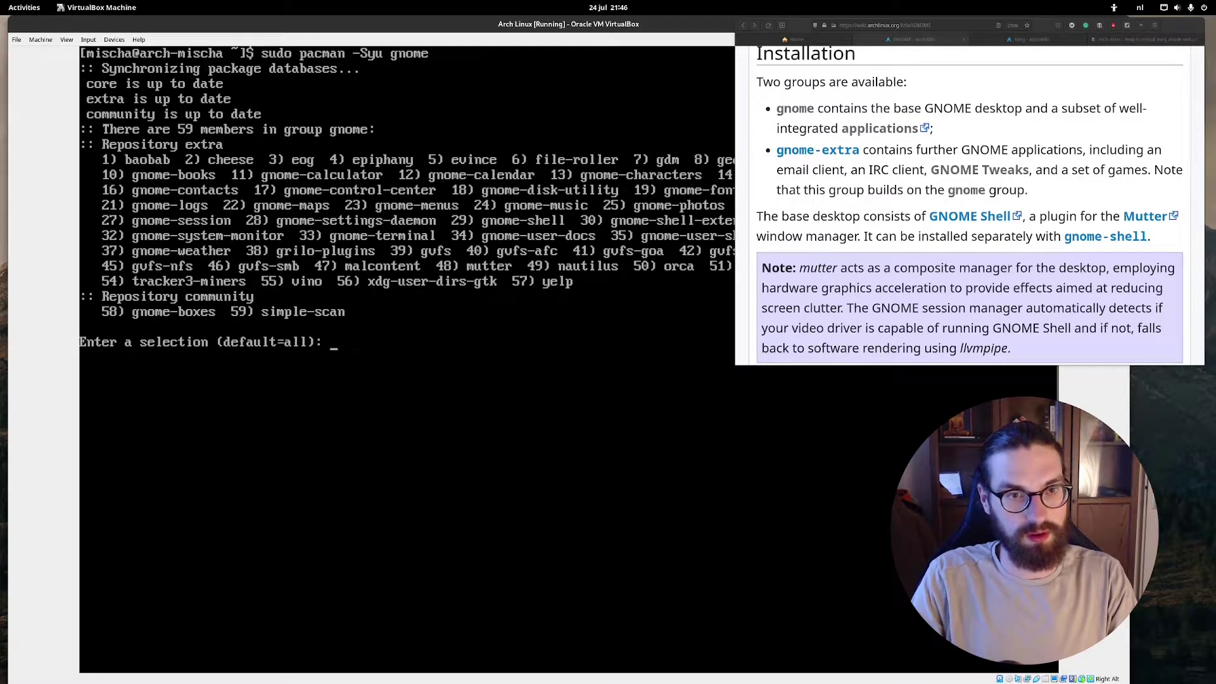
key(Return)
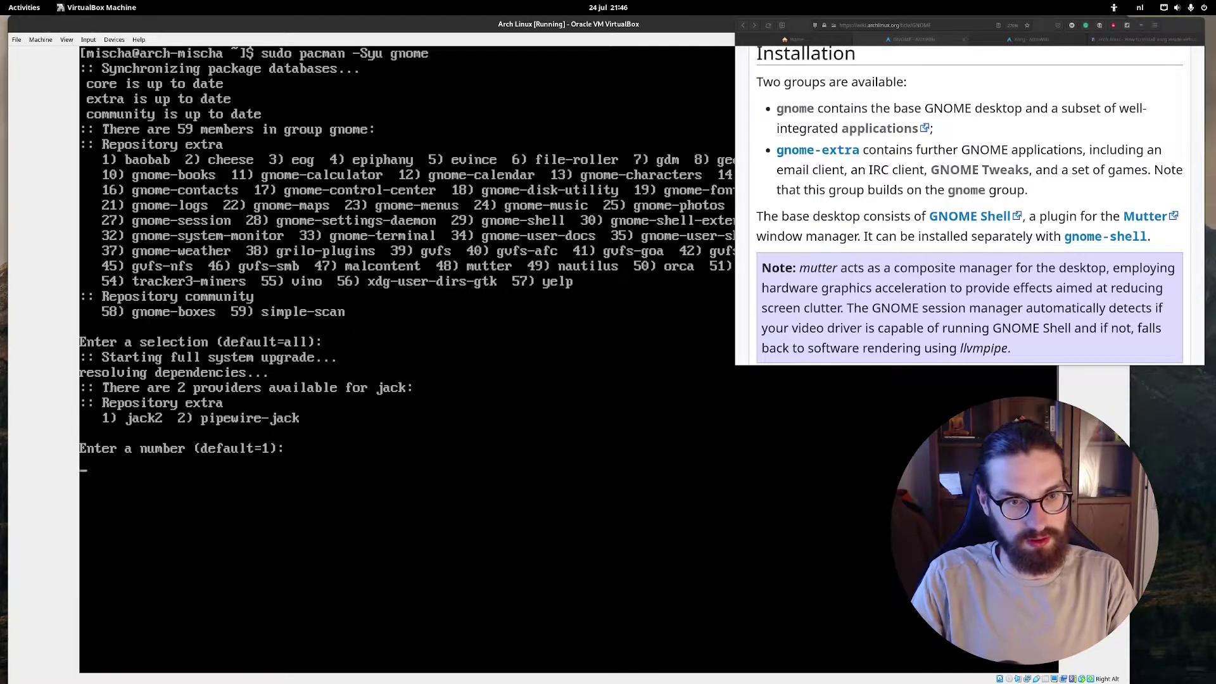
key(Return)
key(Return)
key(Return)
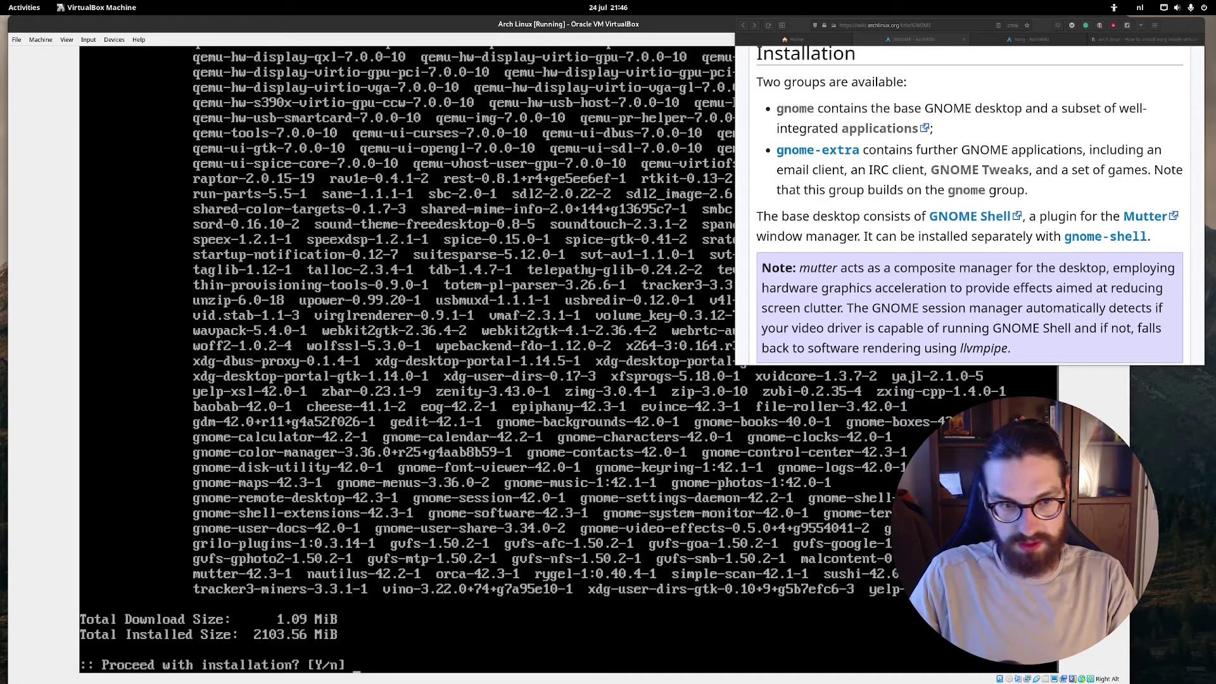
key(Return)
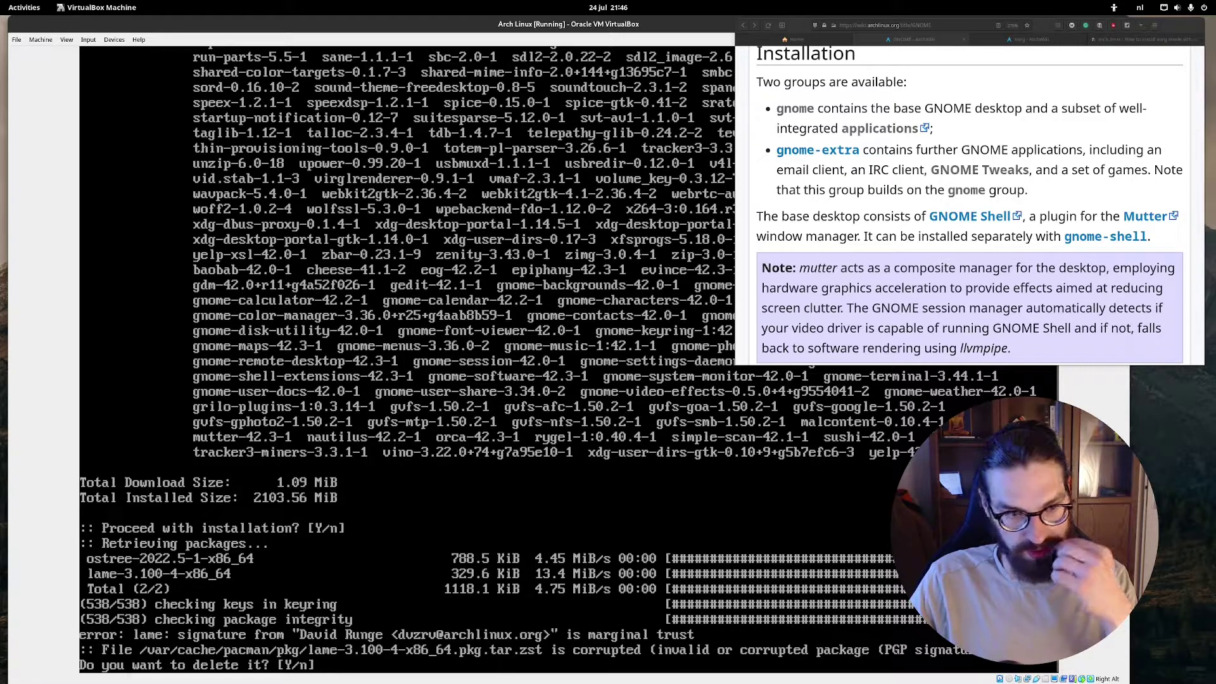
Answer n to deleting the corrupted lame and ostree packages
text(n)
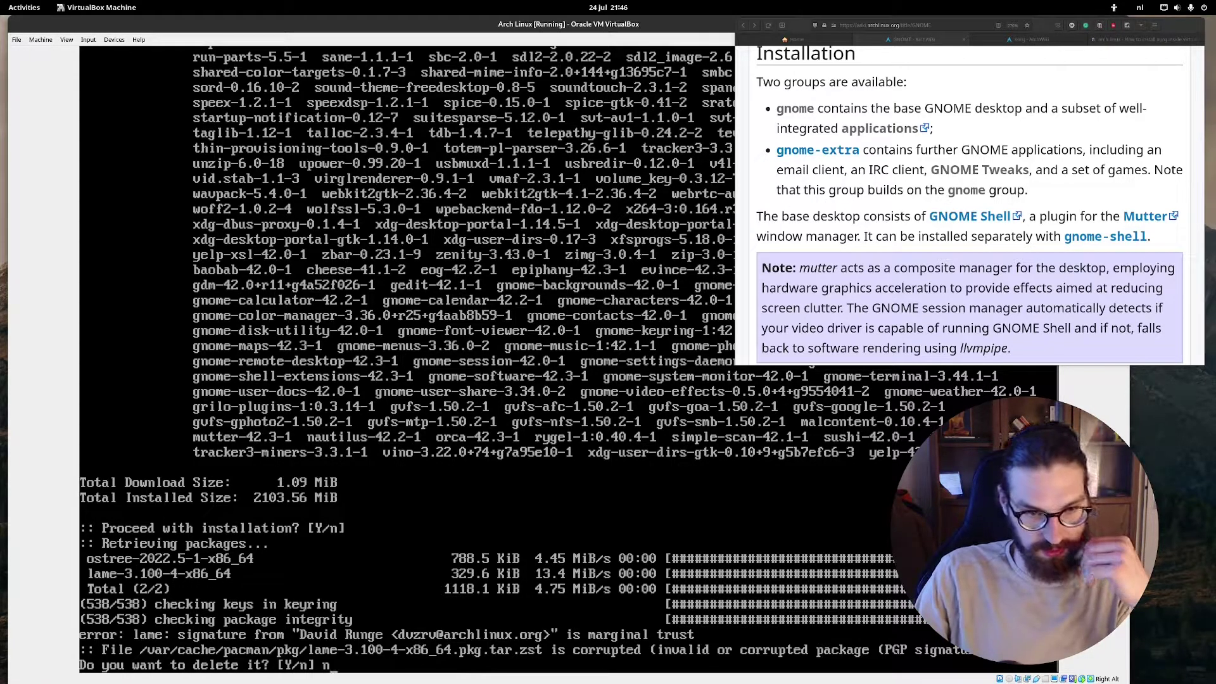
key(Return)
text(n)
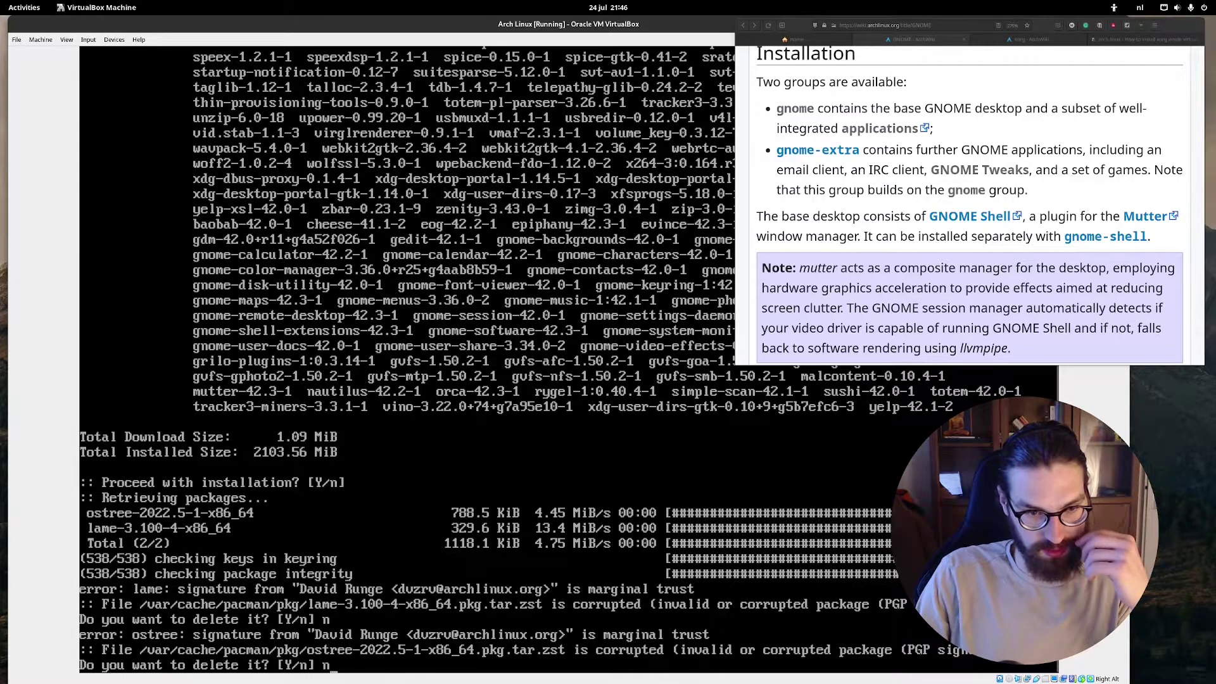
key(Return)
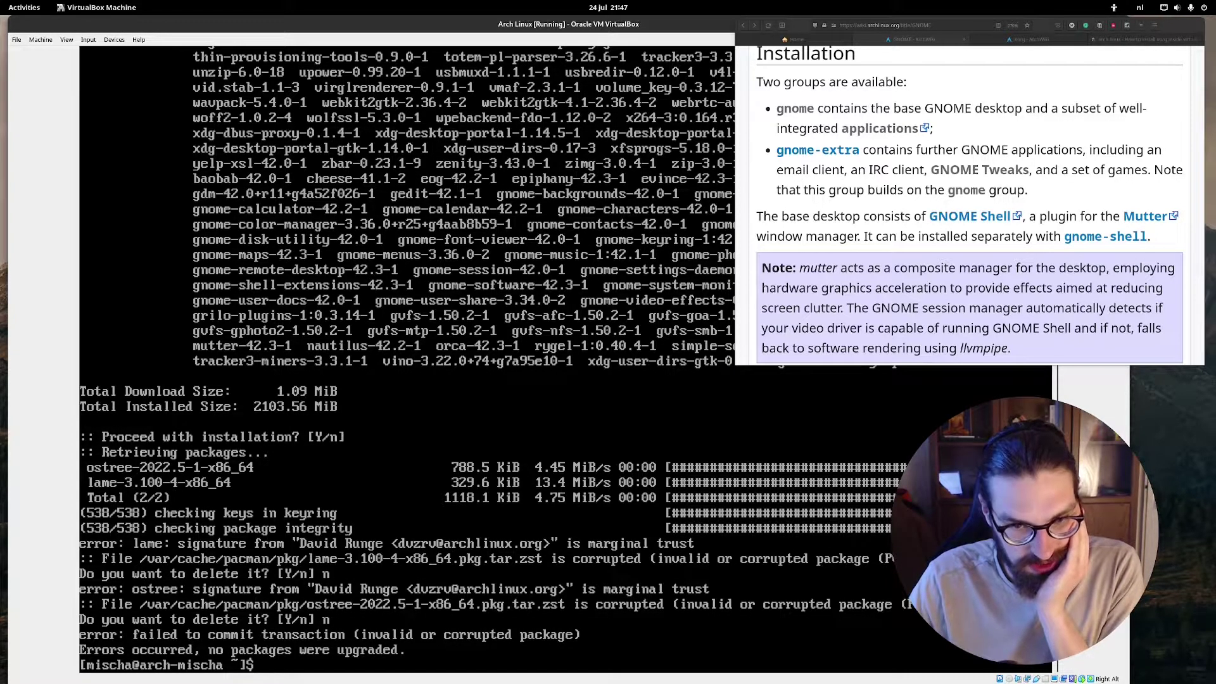
Rerun 'sudo pacman -Syu gnome', accepting all members and default jack, emoji font and portal providers
key(Up)
key(Up)
key(Up)
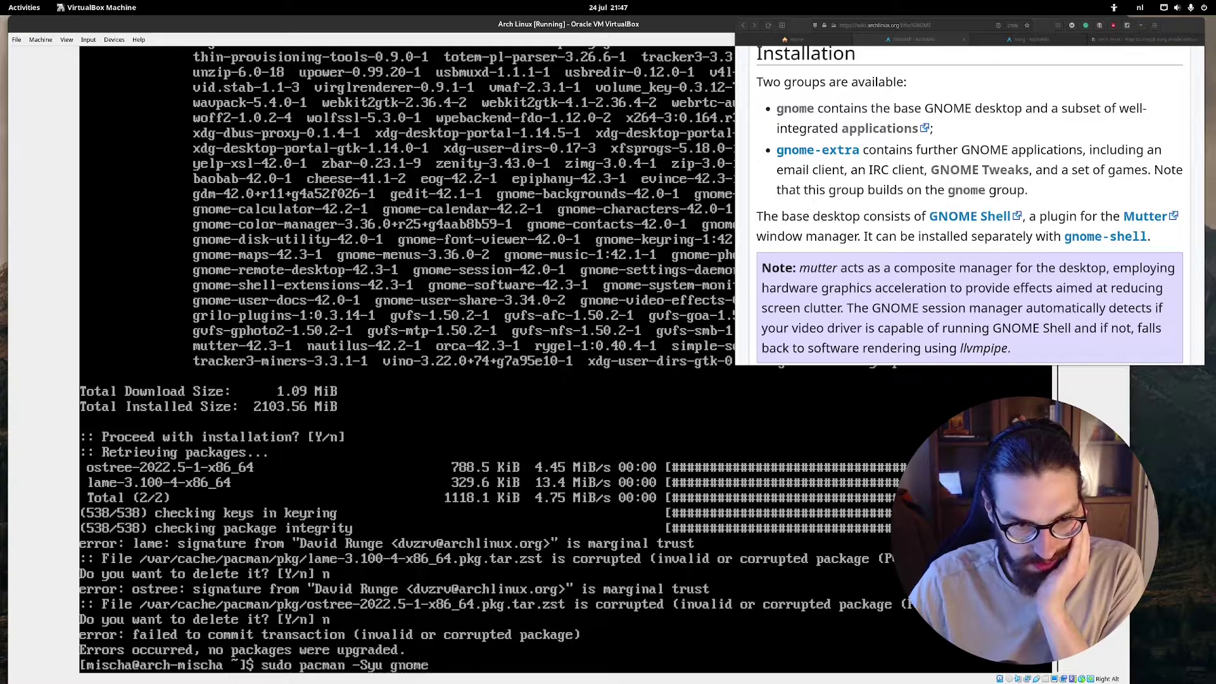
key(Return)
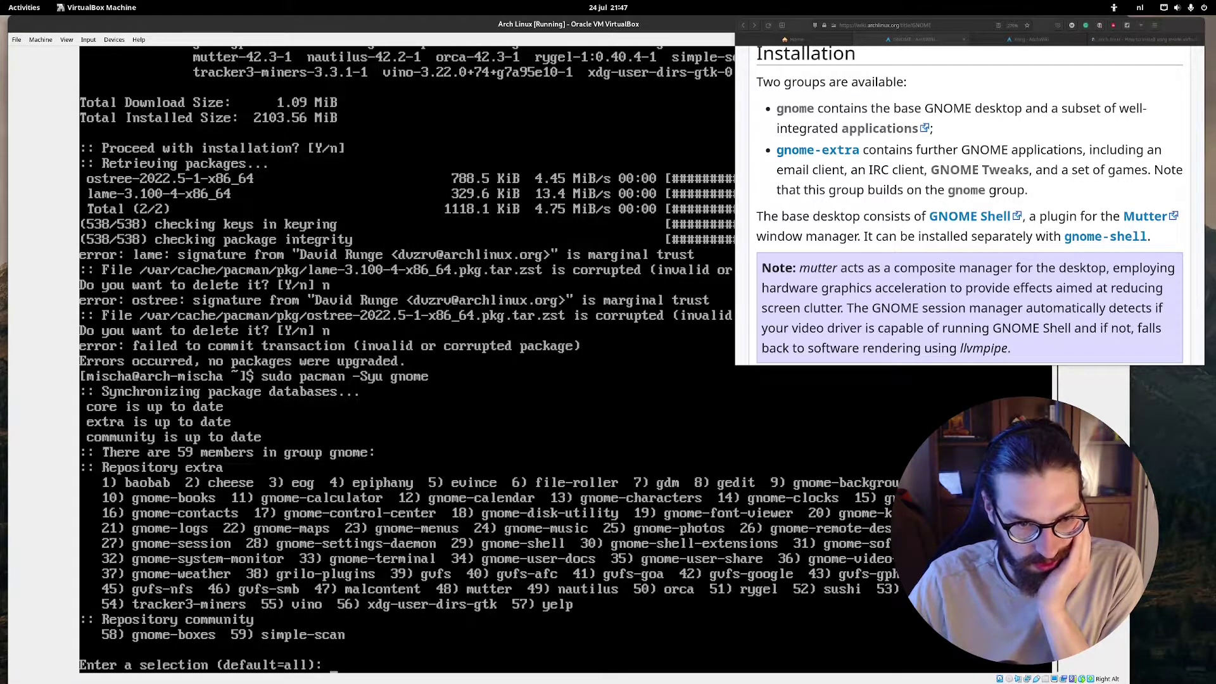
key(Return)
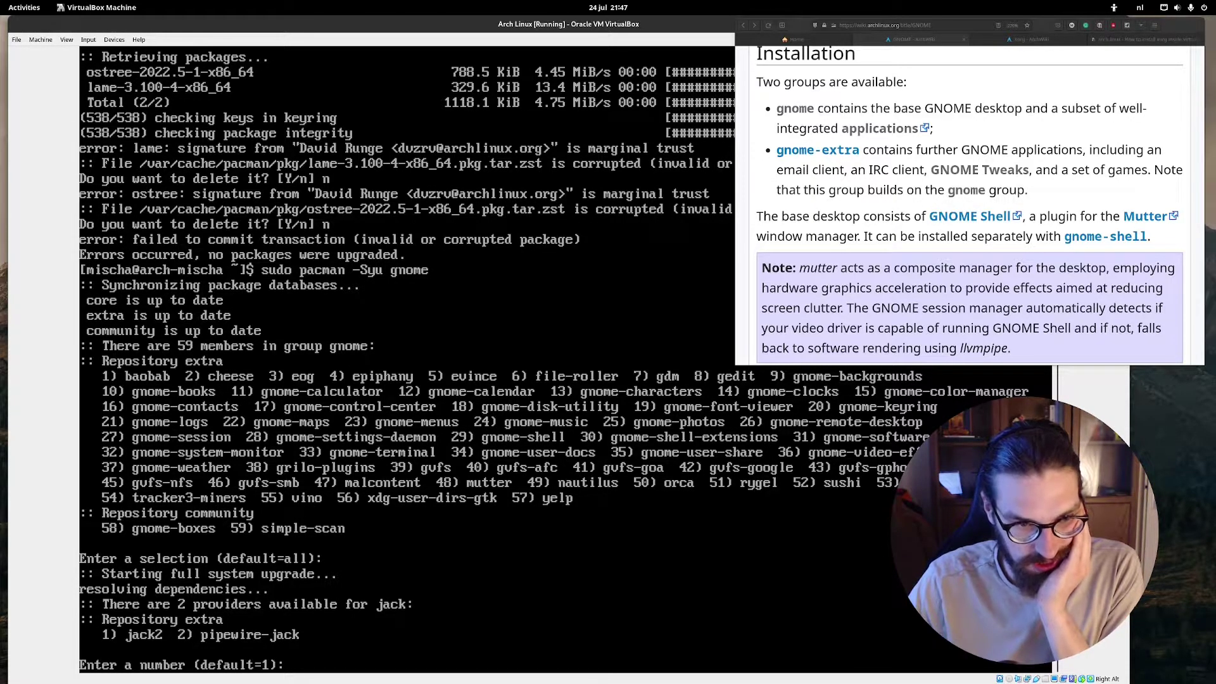
key(Return)
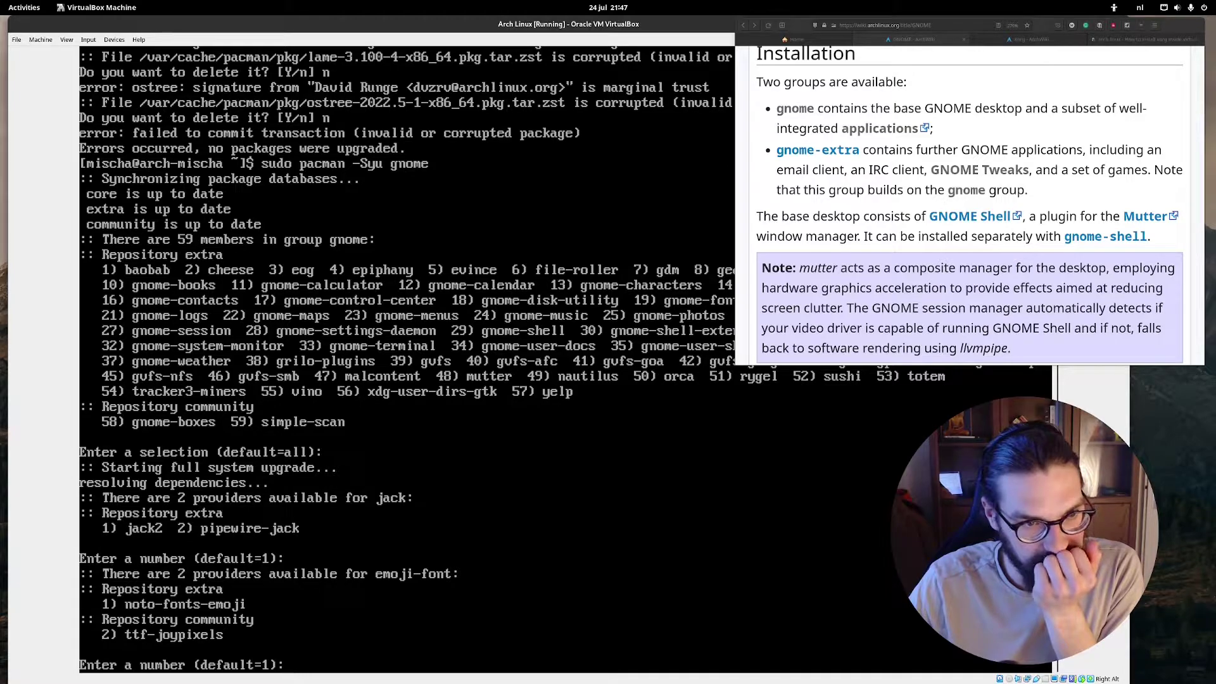
key(Return)
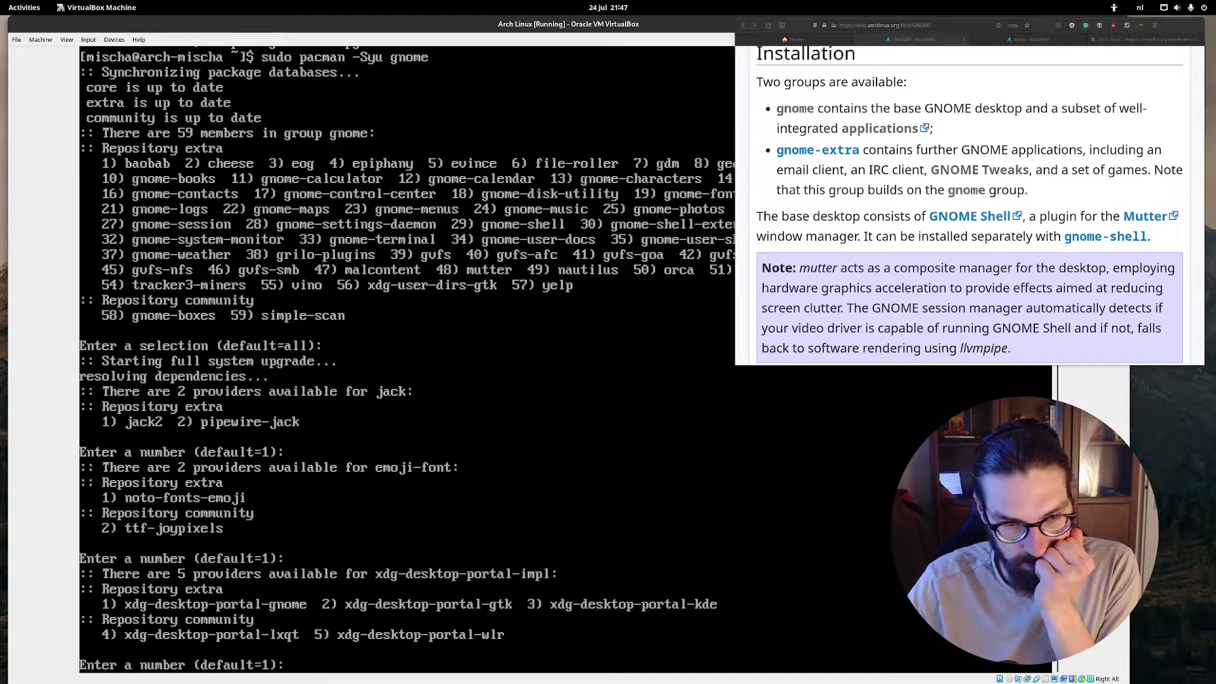
key(Return)
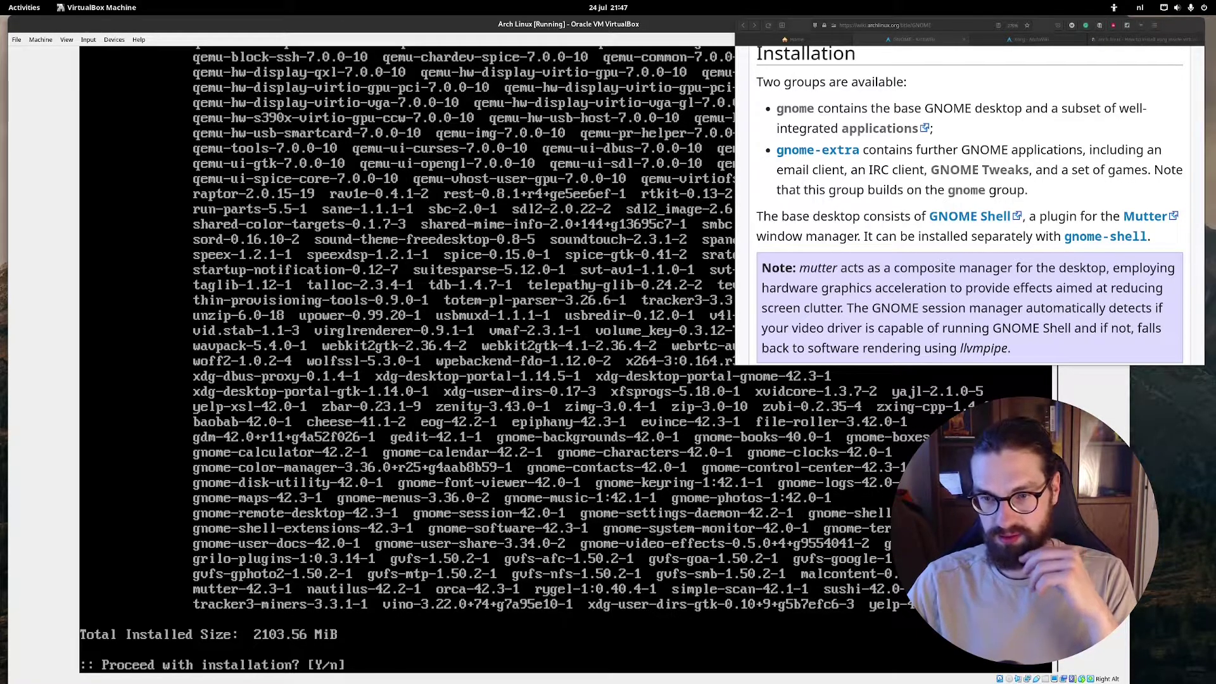
key(Return)
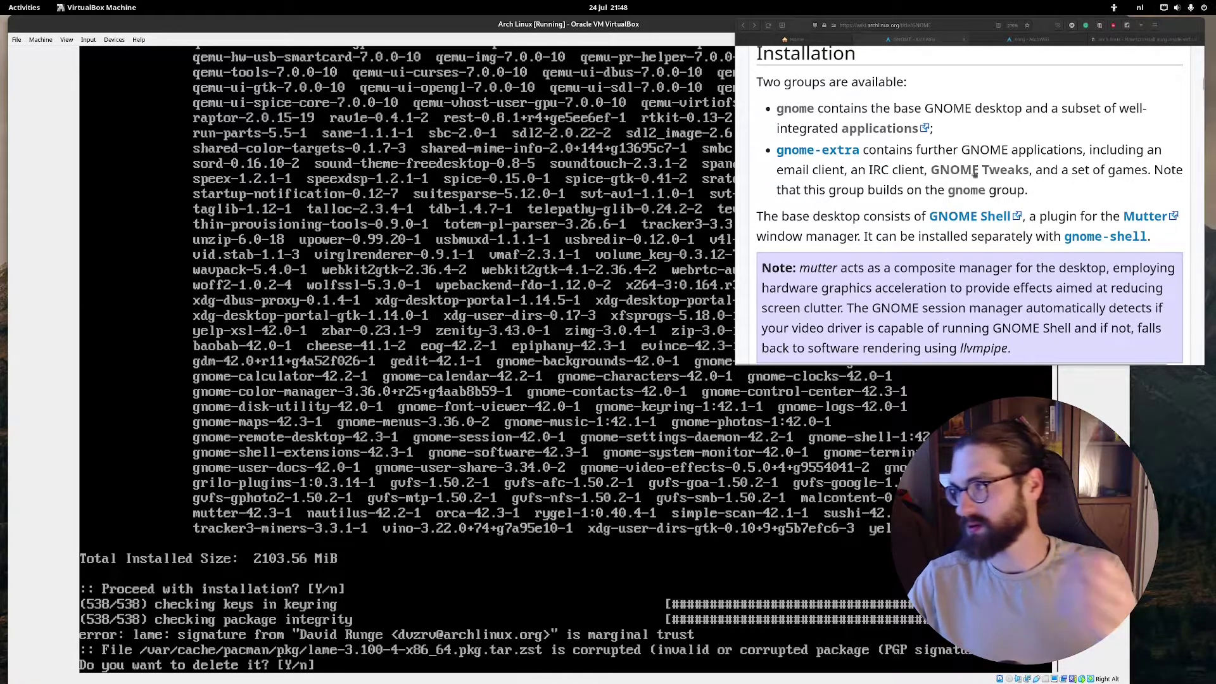
Search the web for the 'is marginal trust' signature error text
click(1140, 39)
click(996, 25)
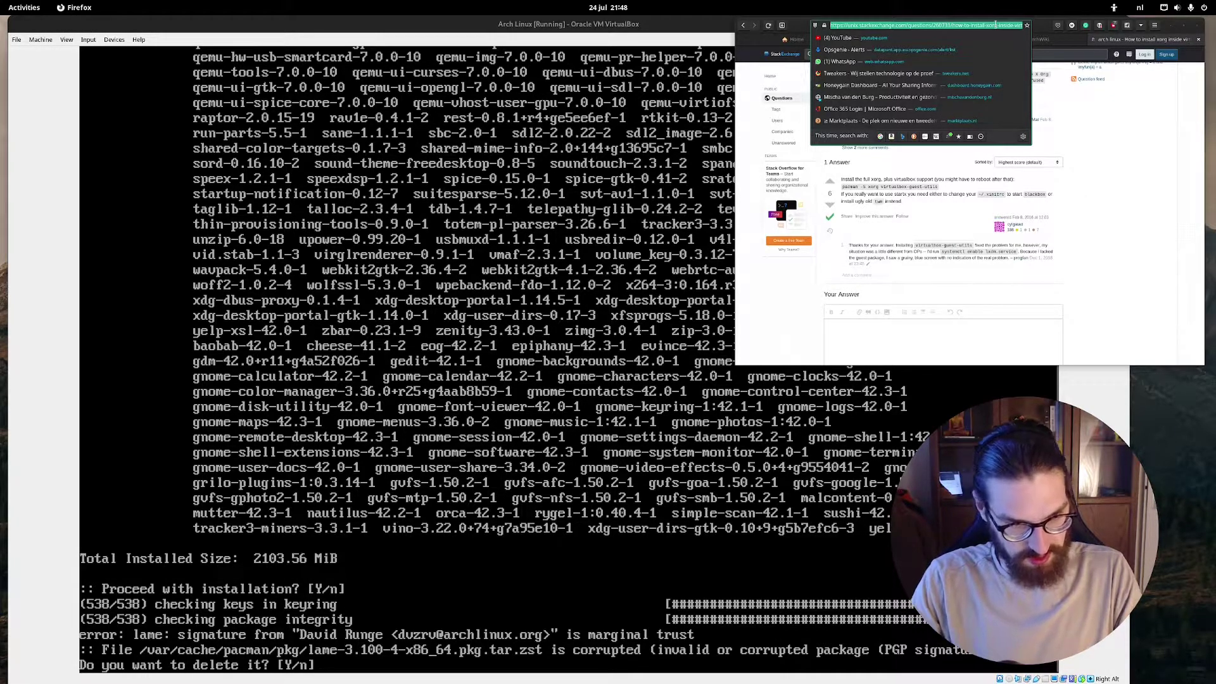
text(signature from )
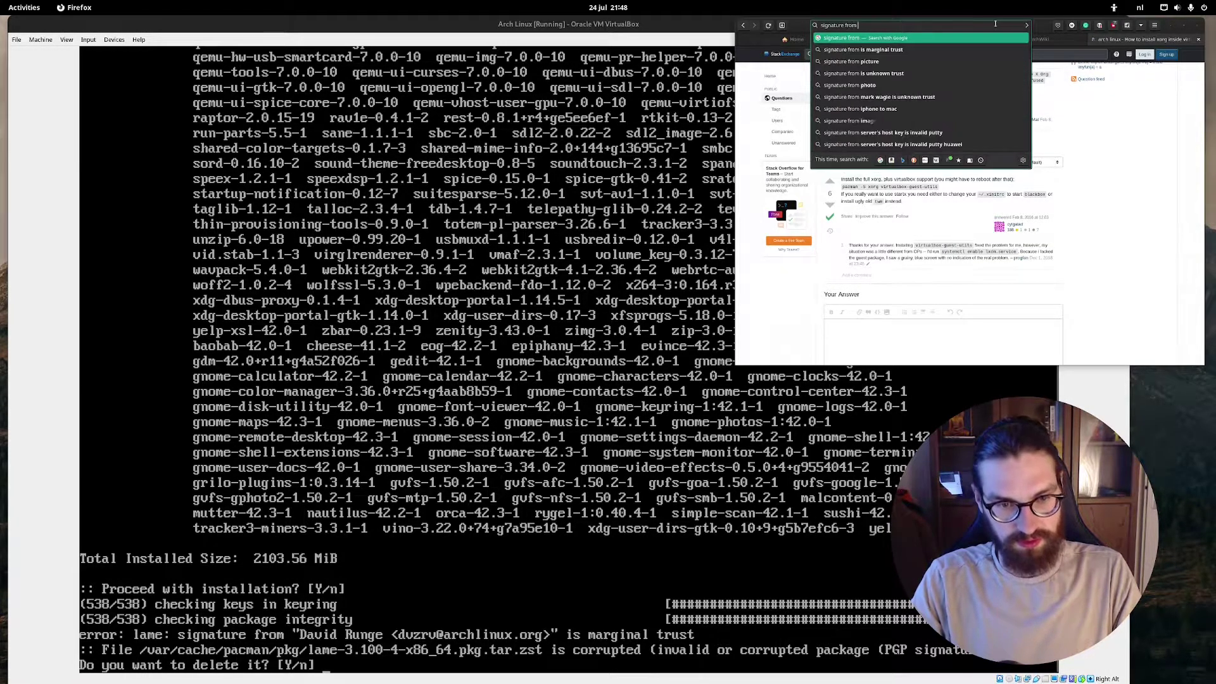
text("David Runge")
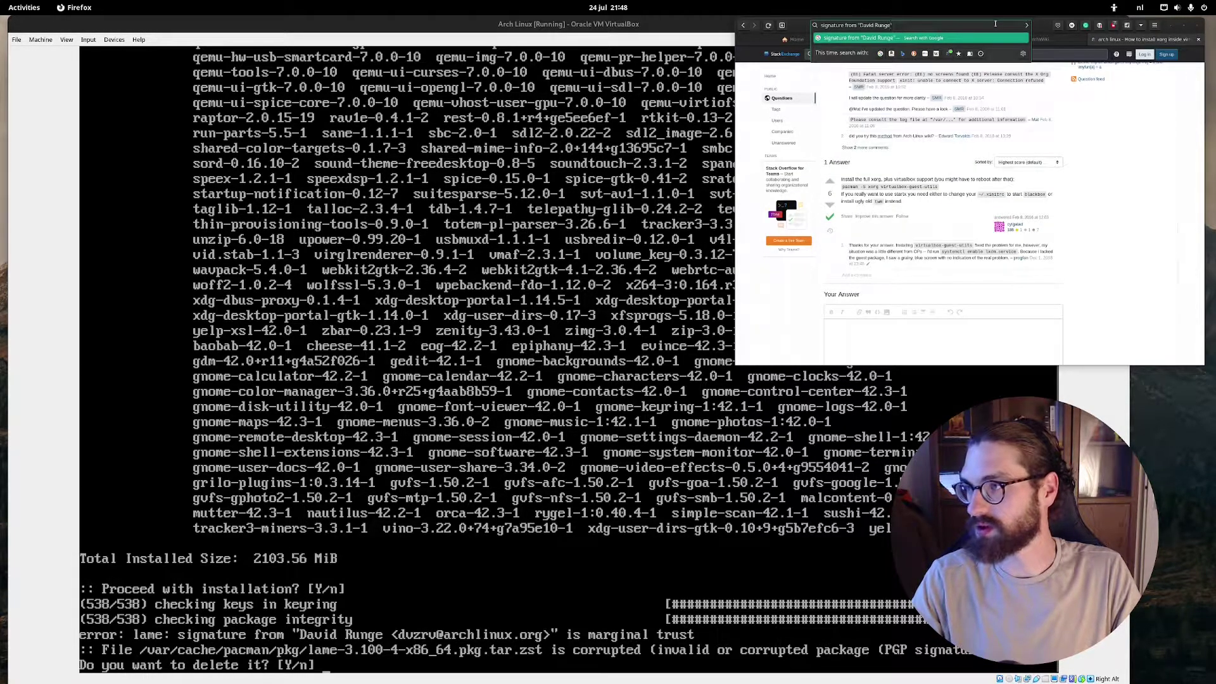
text( is marginal trust)
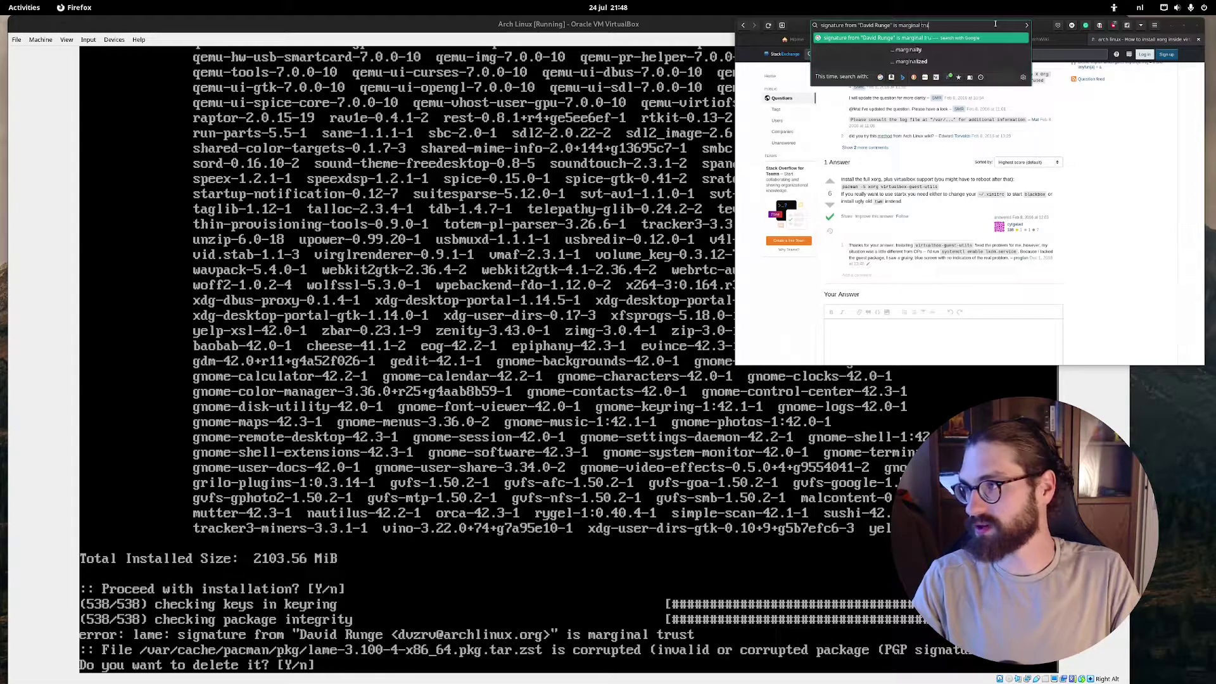
key(Return)
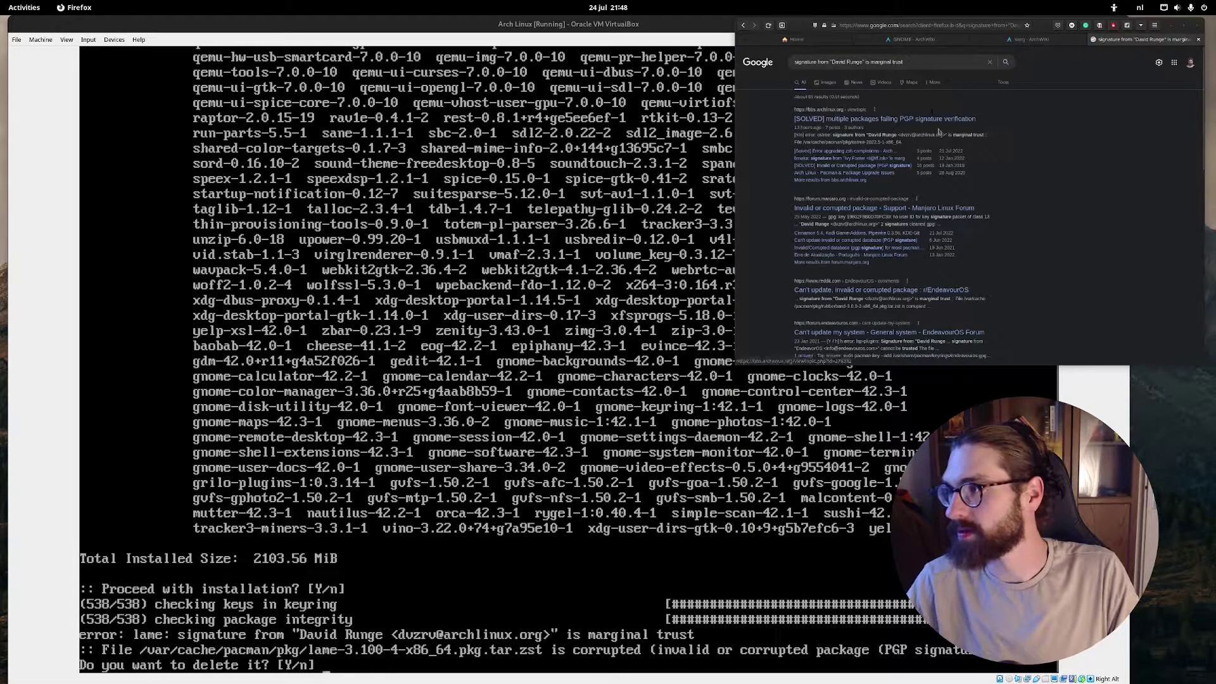
Open and read the Arch forum [SOLVED] thread on failing PGP signatures
click(941, 120)
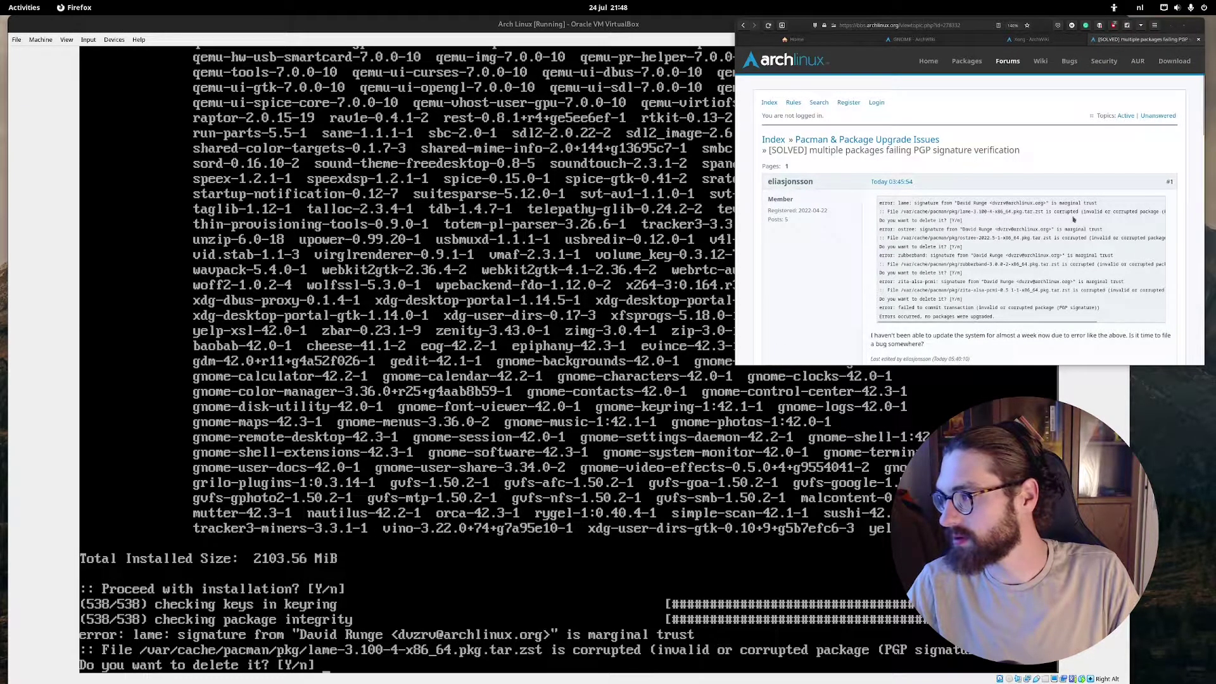
scroll(1073, 218, down, 2)
scroll(1070, 219, down, 2)
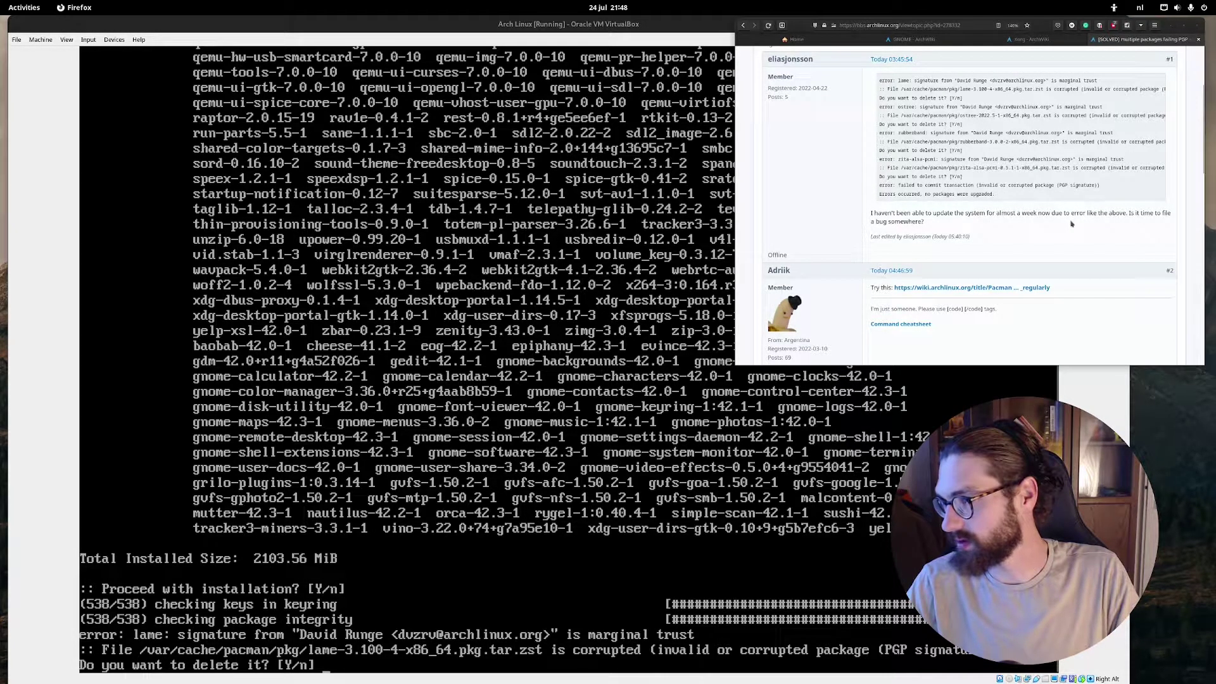
scroll(1072, 224, up, 2)
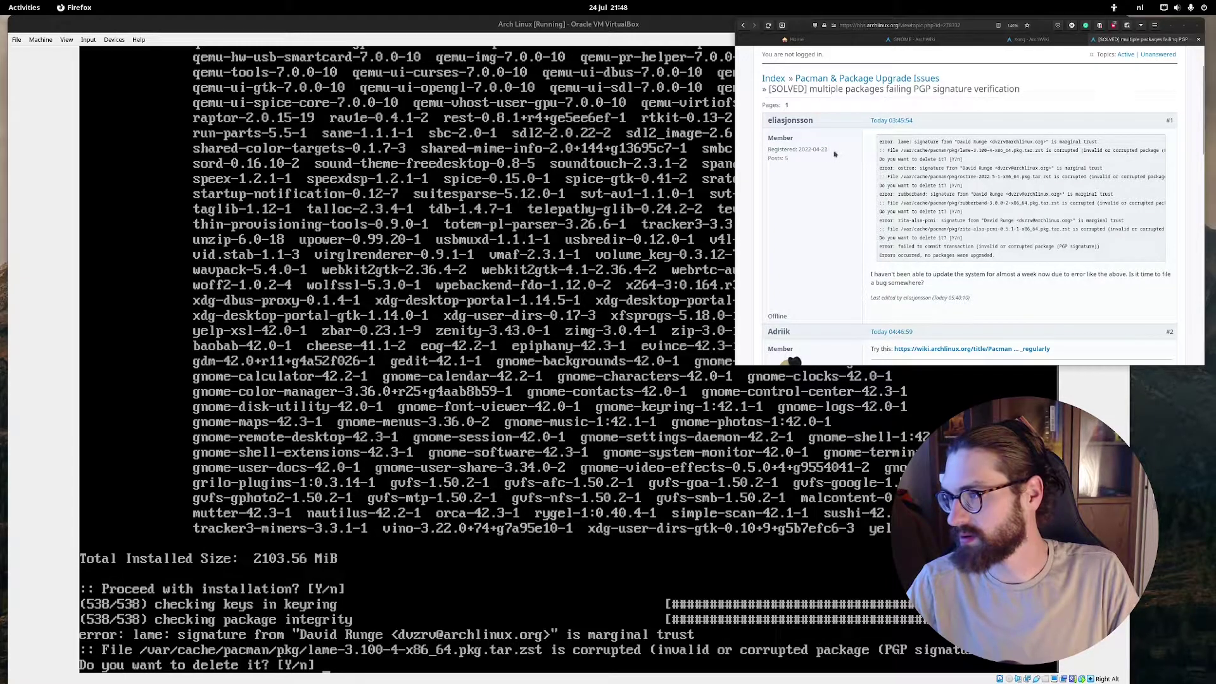
scroll(928, 146, up, 2)
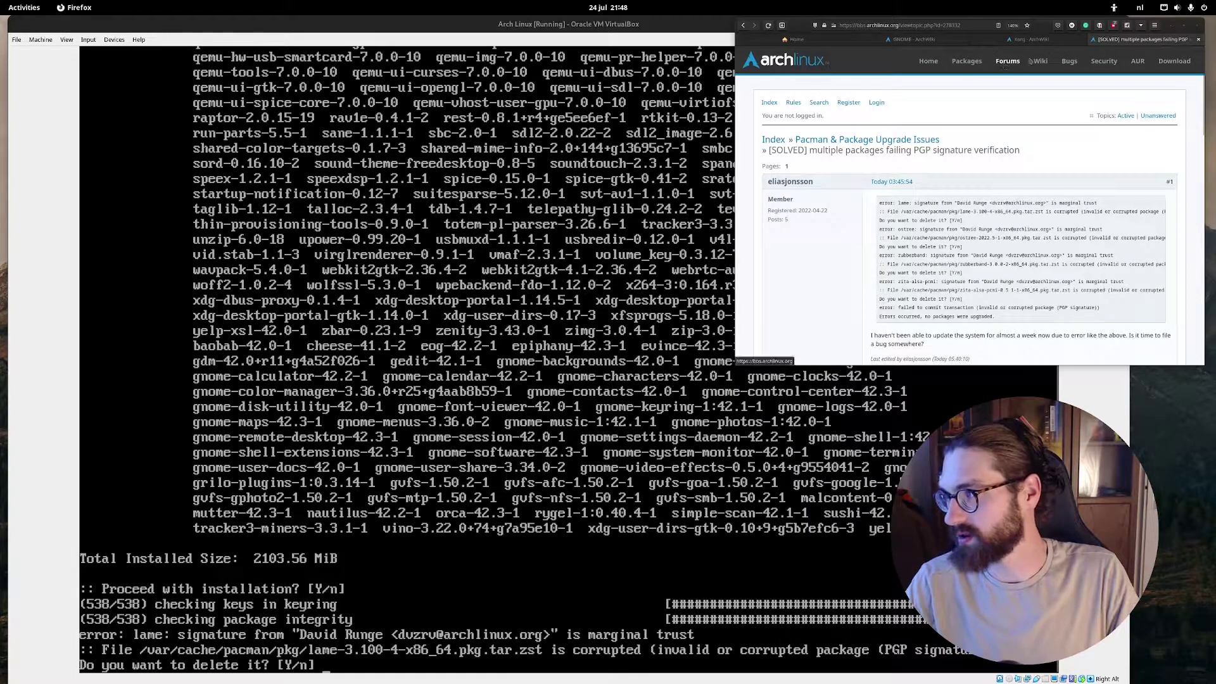
scroll(976, 161, down, 4)
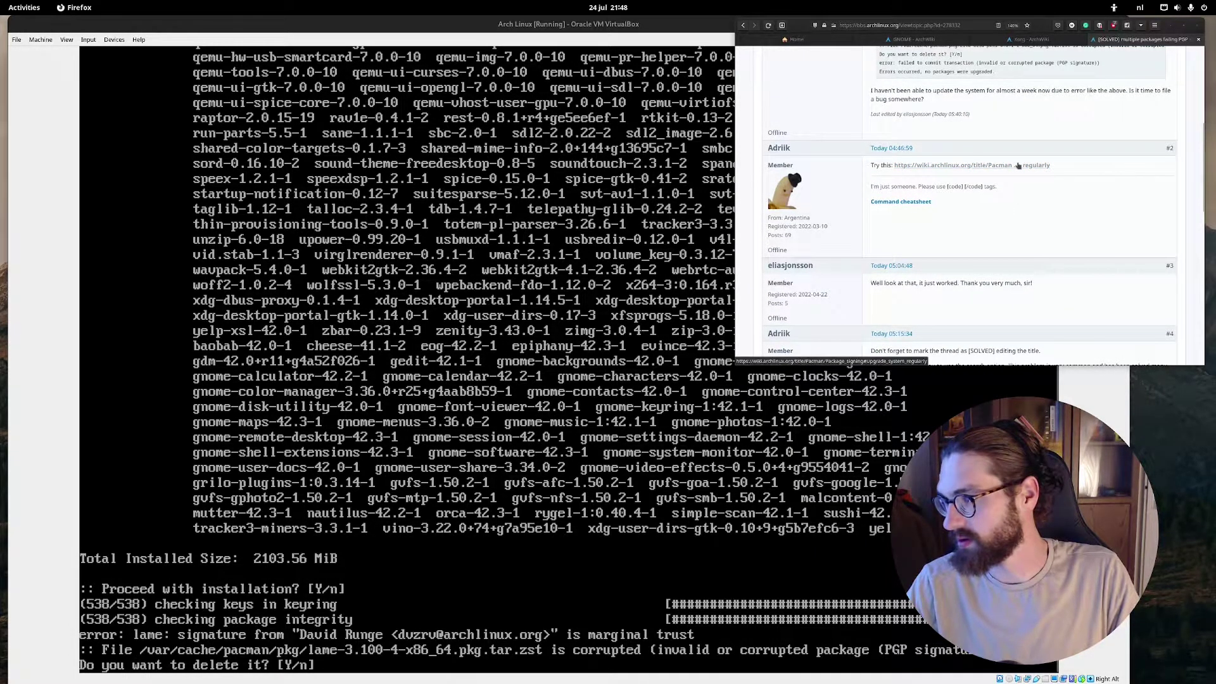
Open the linked Pacman/Package signing wiki page and read its 'Upgrade system regularly' advice
middle_click(1021, 166)
click(1134, 40)
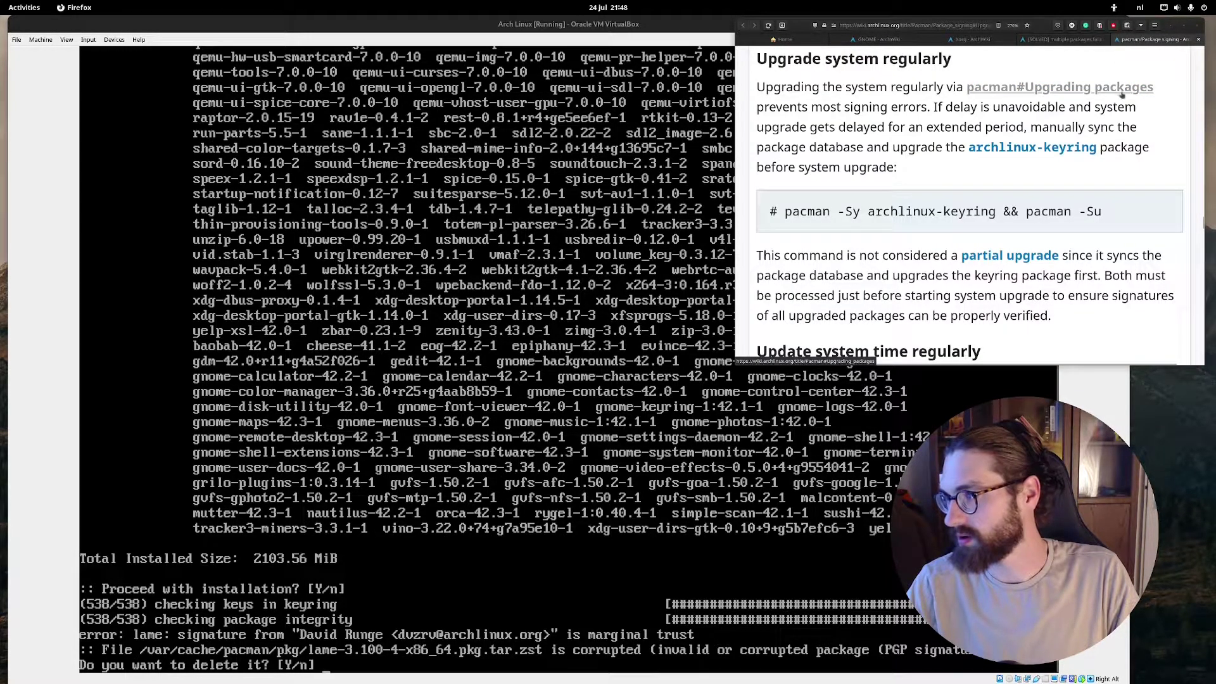
click(1080, 40)
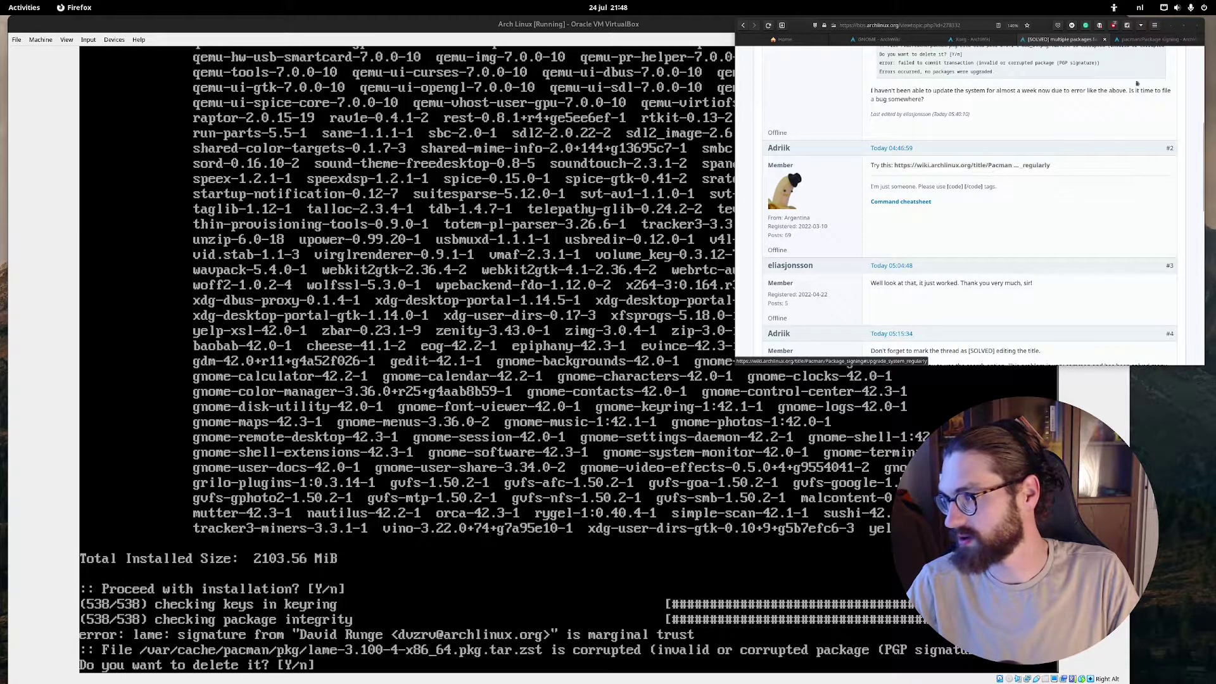
click(1134, 40)
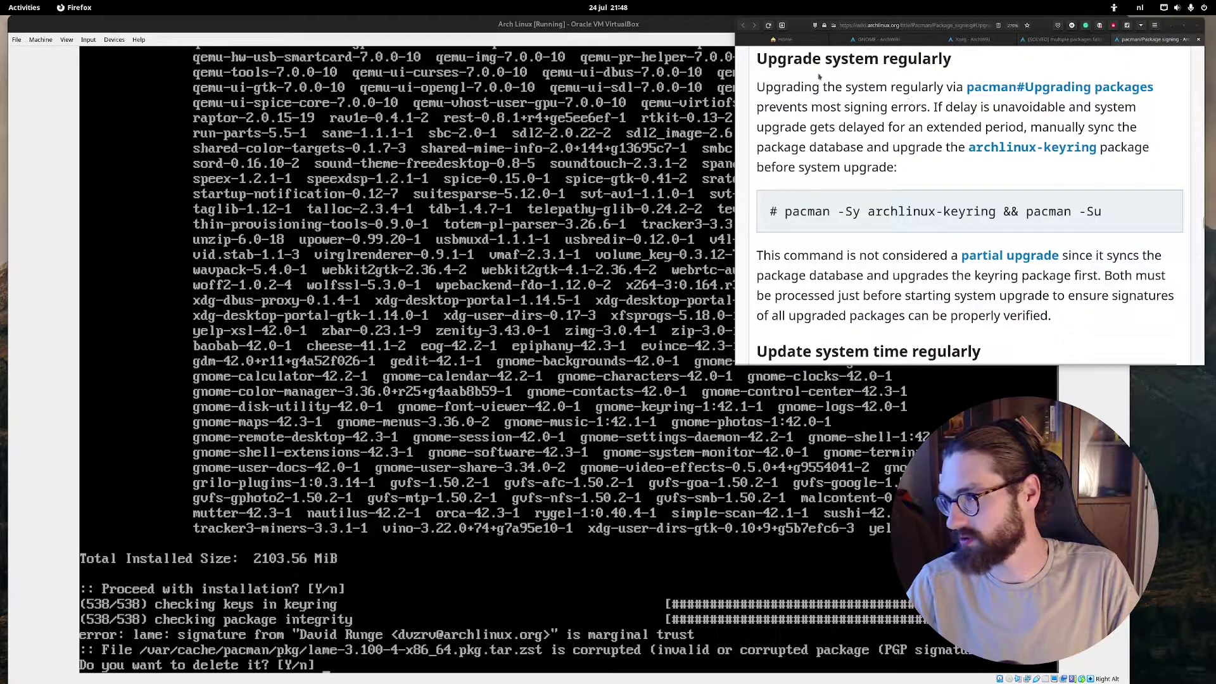
drag(781, 86, 926, 108)
click(861, 109)
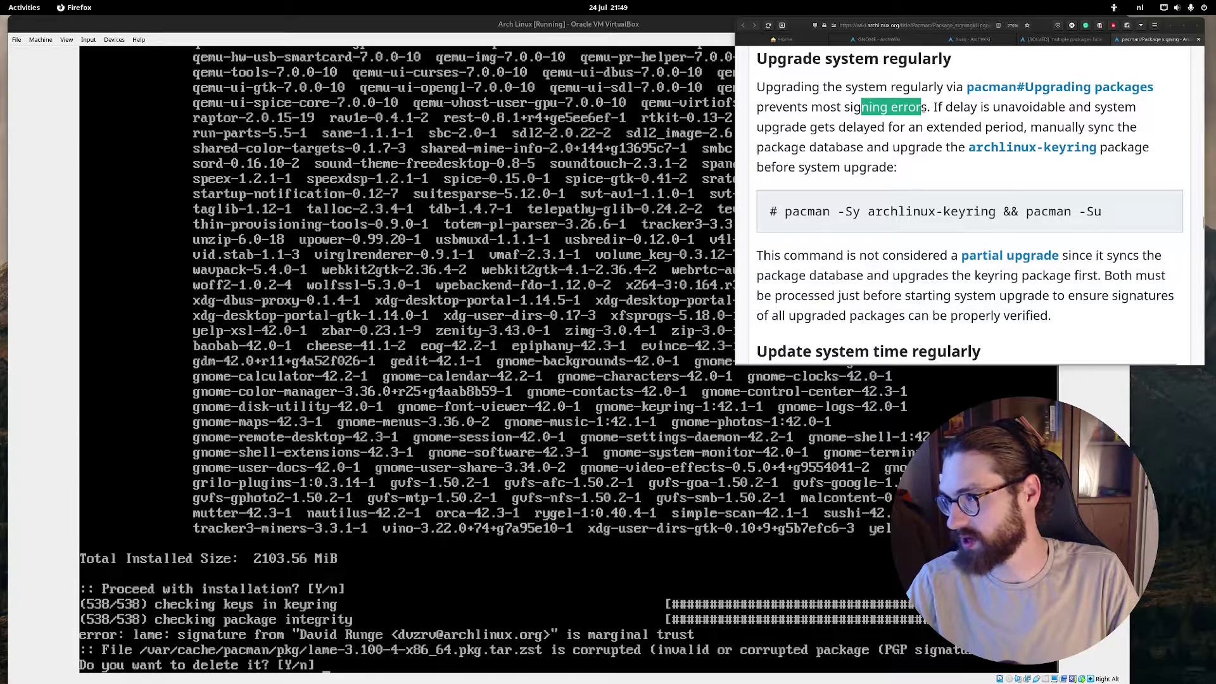
click(934, 109)
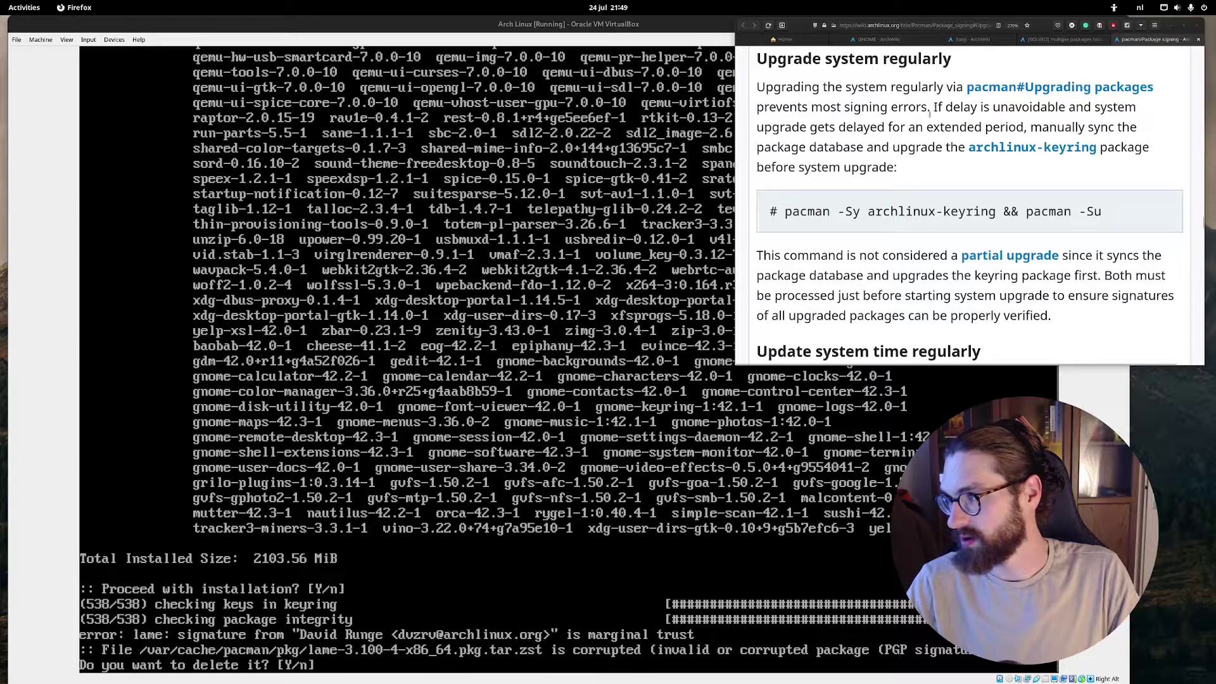
drag(963, 106, 959, 147)
click(877, 147)
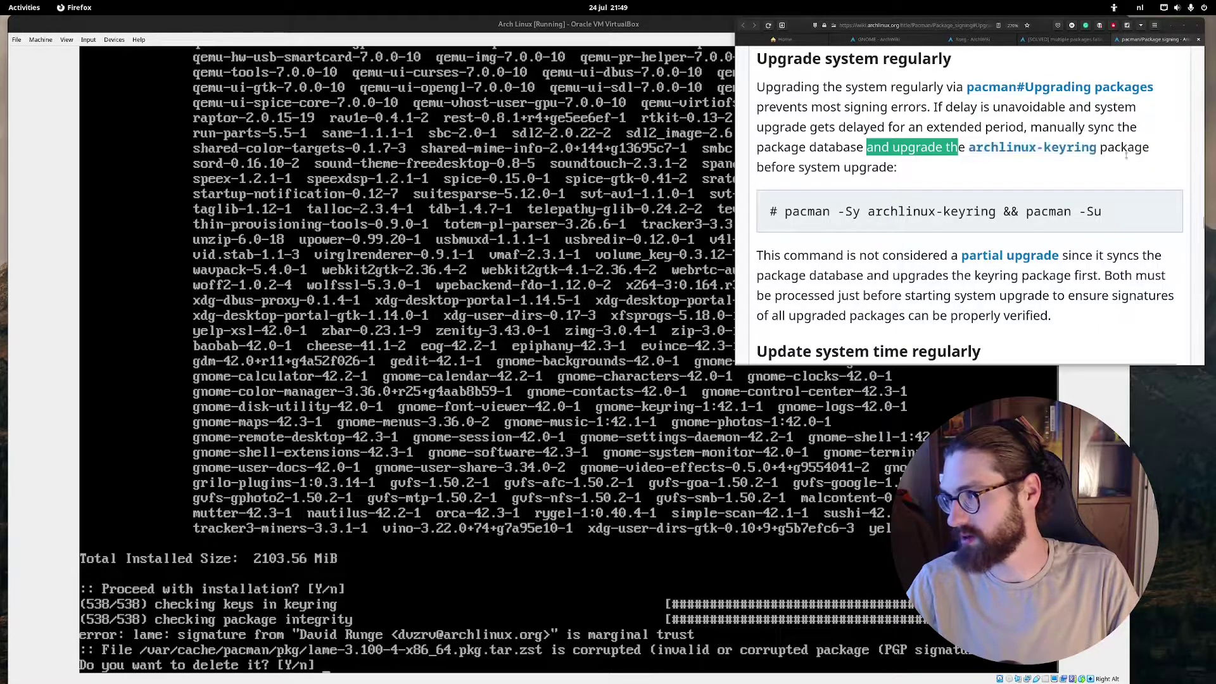
click(915, 176)
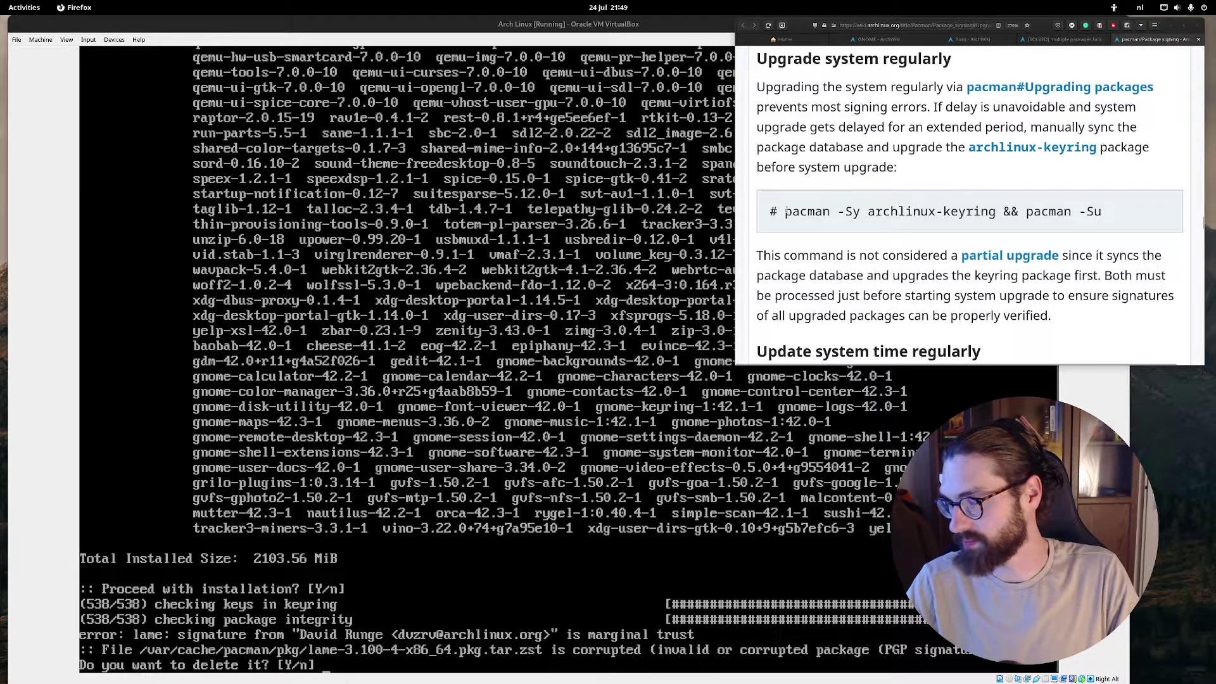
scroll(830, 211, down, 3)
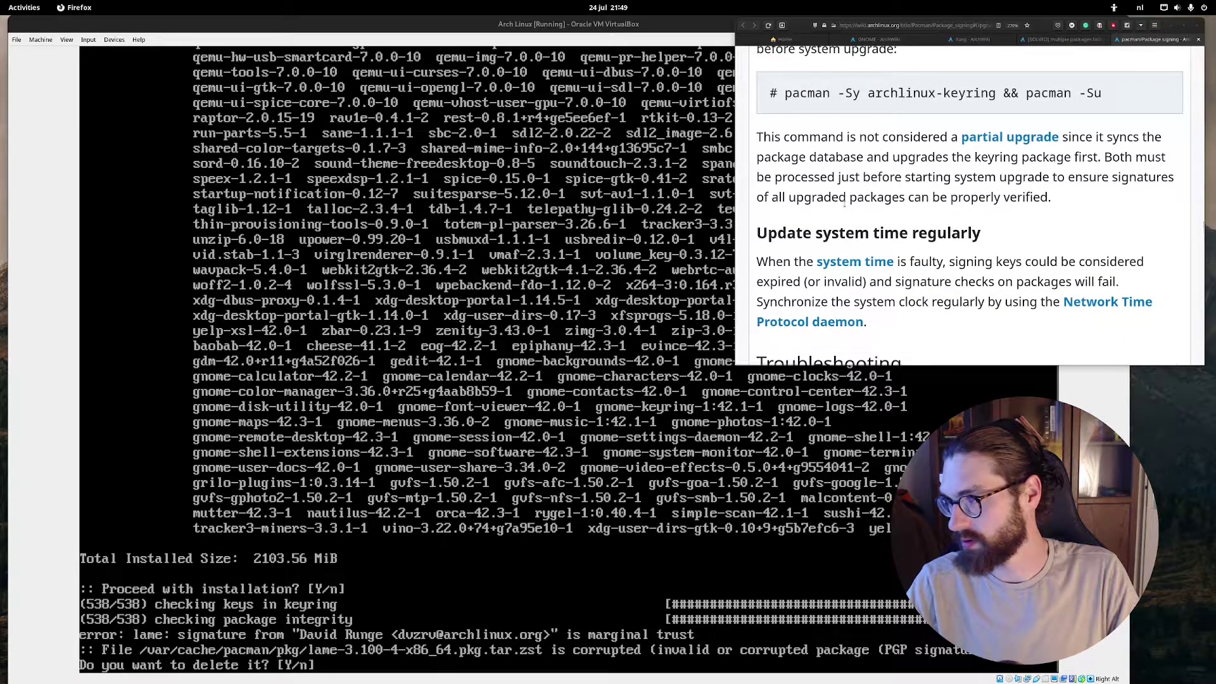
scroll(844, 202, up, 3)
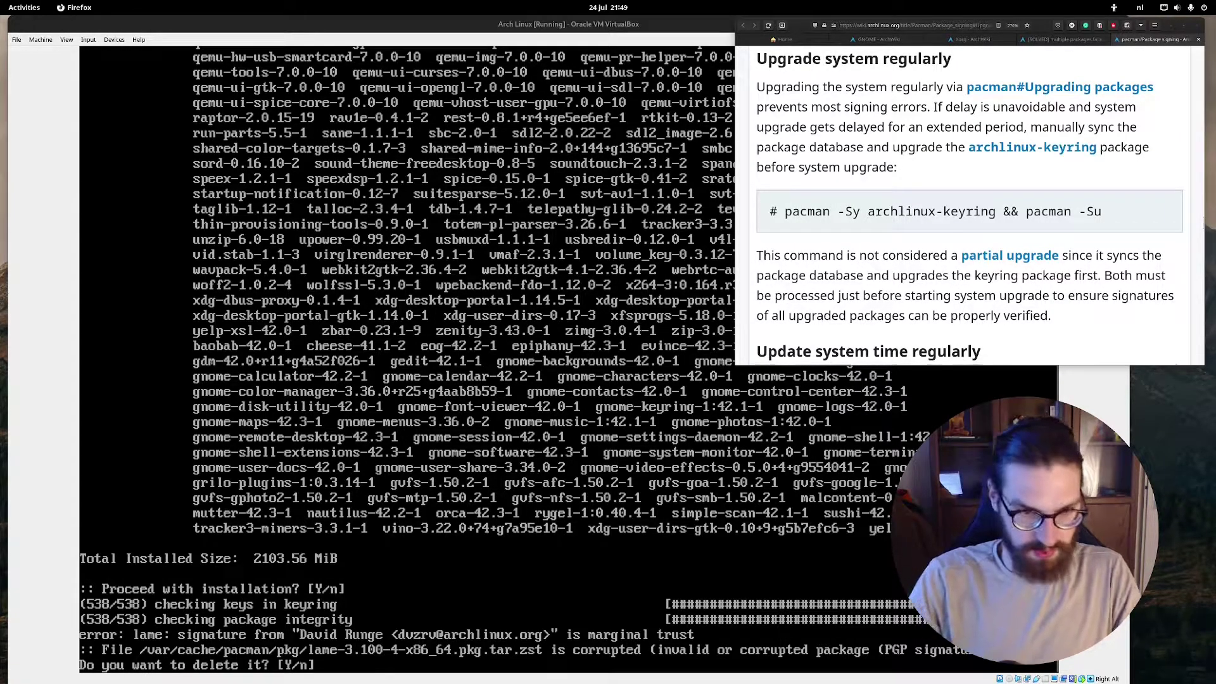
Answer the lame delete prompt so the install aborts, and open pacman's Upgrading packages guide
click(44, 346)
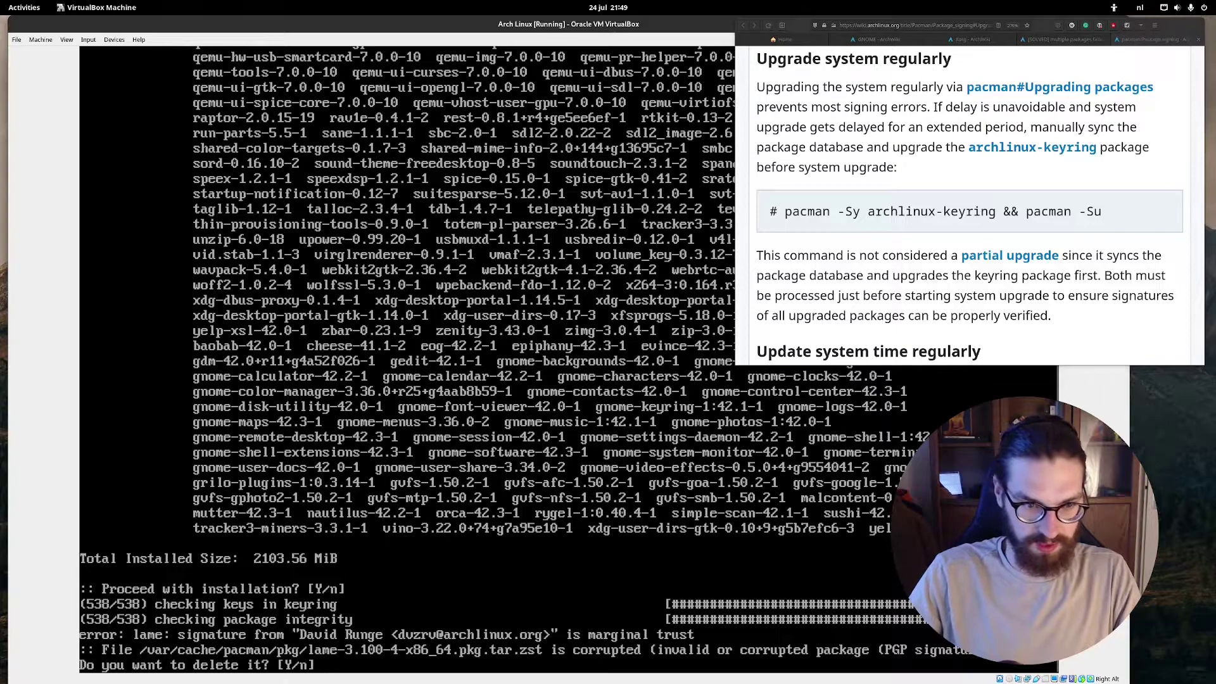
key(Return)
key(Return)
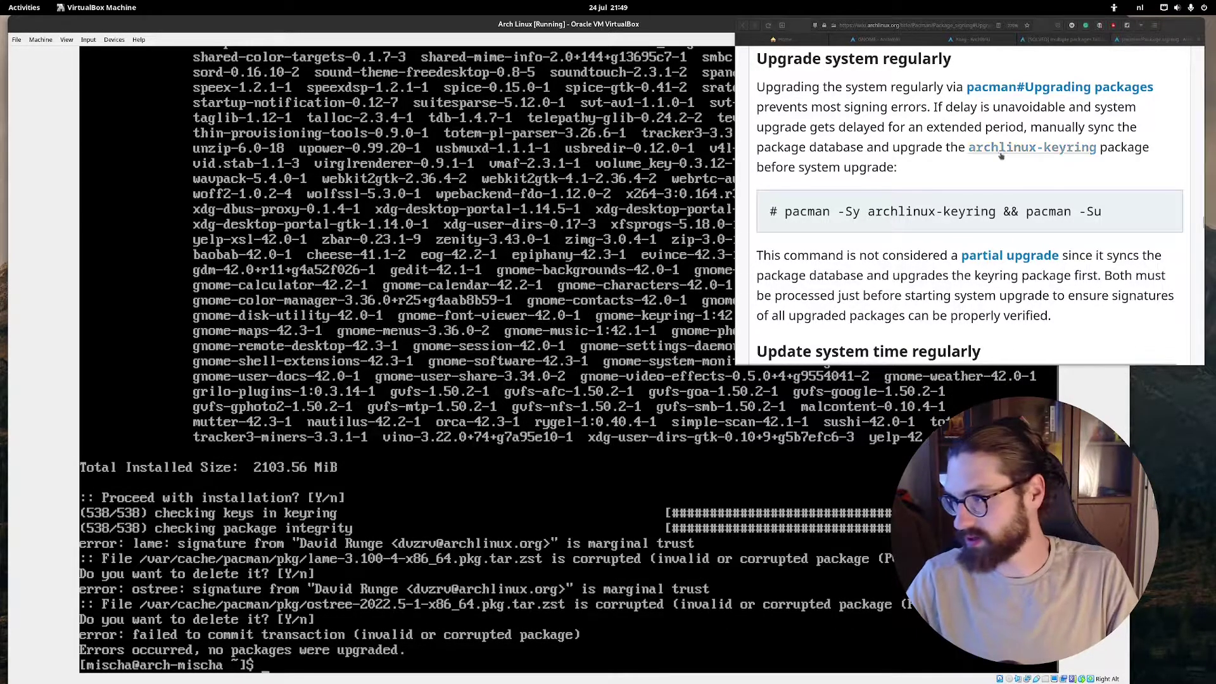
click(1102, 95)
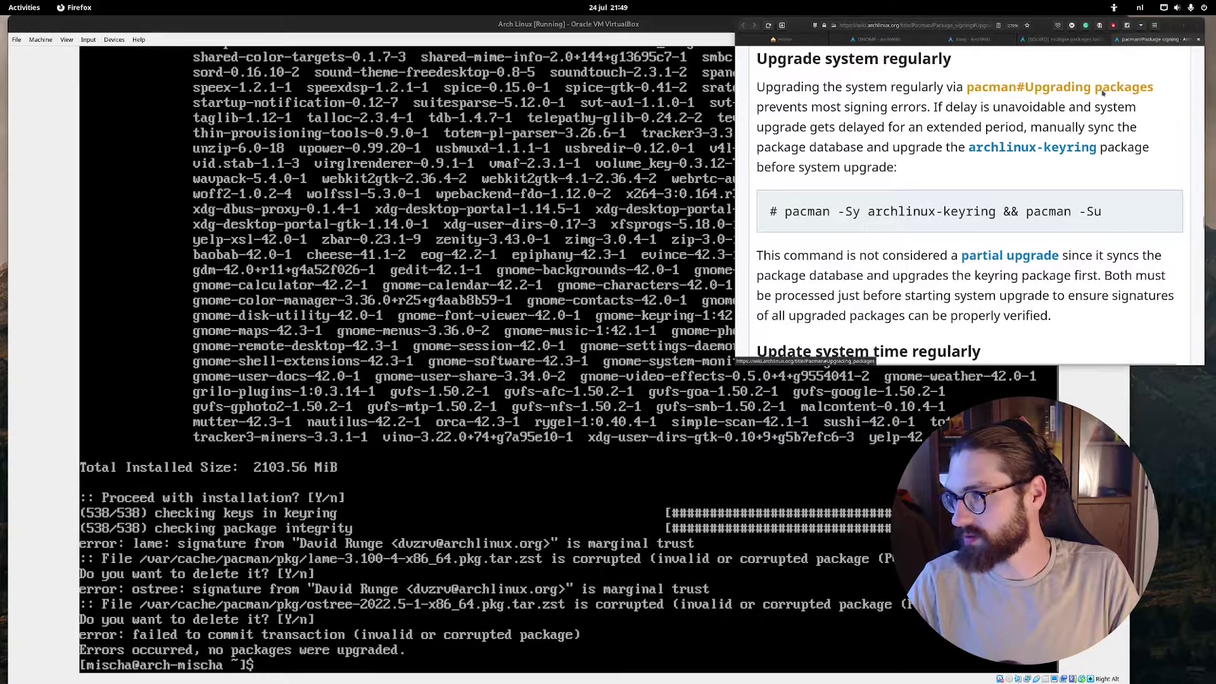
middle_click(1116, 94)
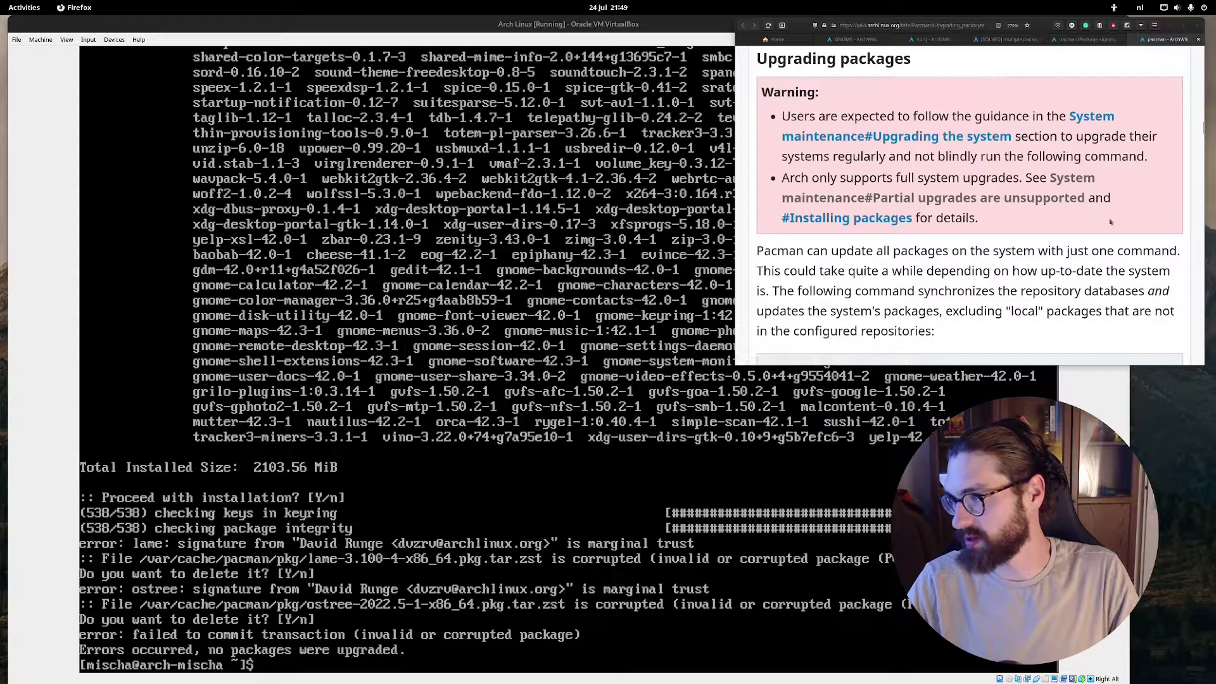
scroll(1108, 226, down, 2)
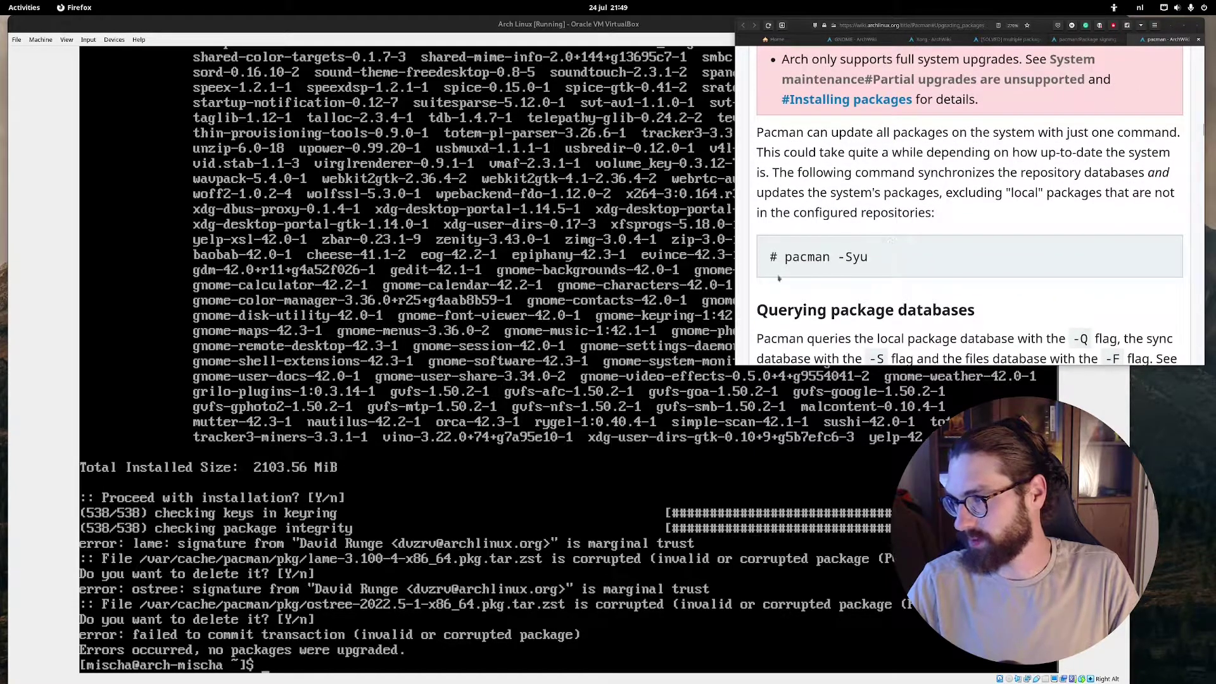
Run 'sudo pacman -Syu', which reports nothing to do, and close the pacman wiki tab
key(alt+Tab)
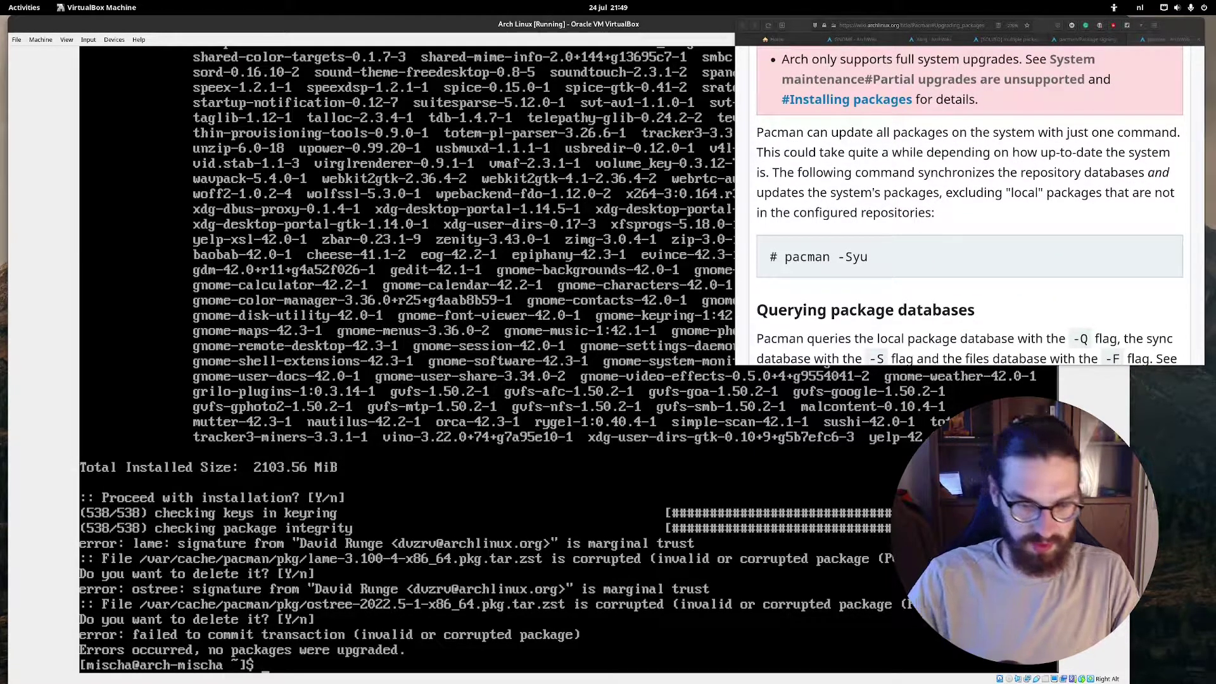
text(sudo pacman )
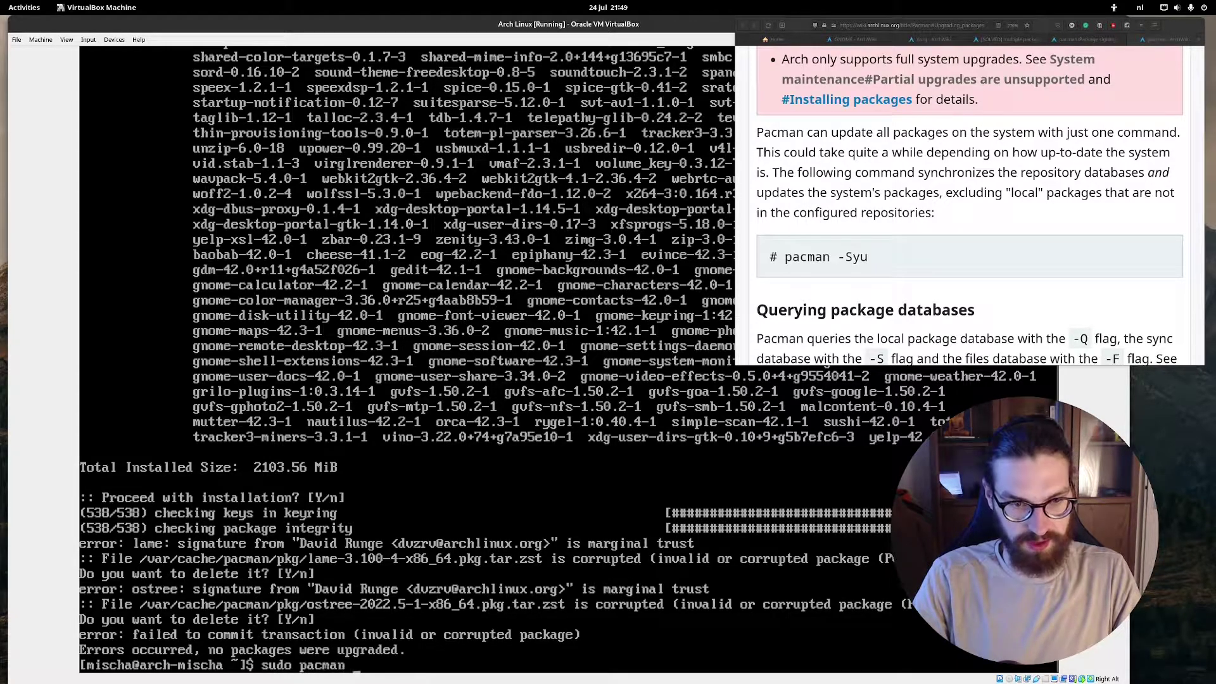
text(-Syu)
key(Return)
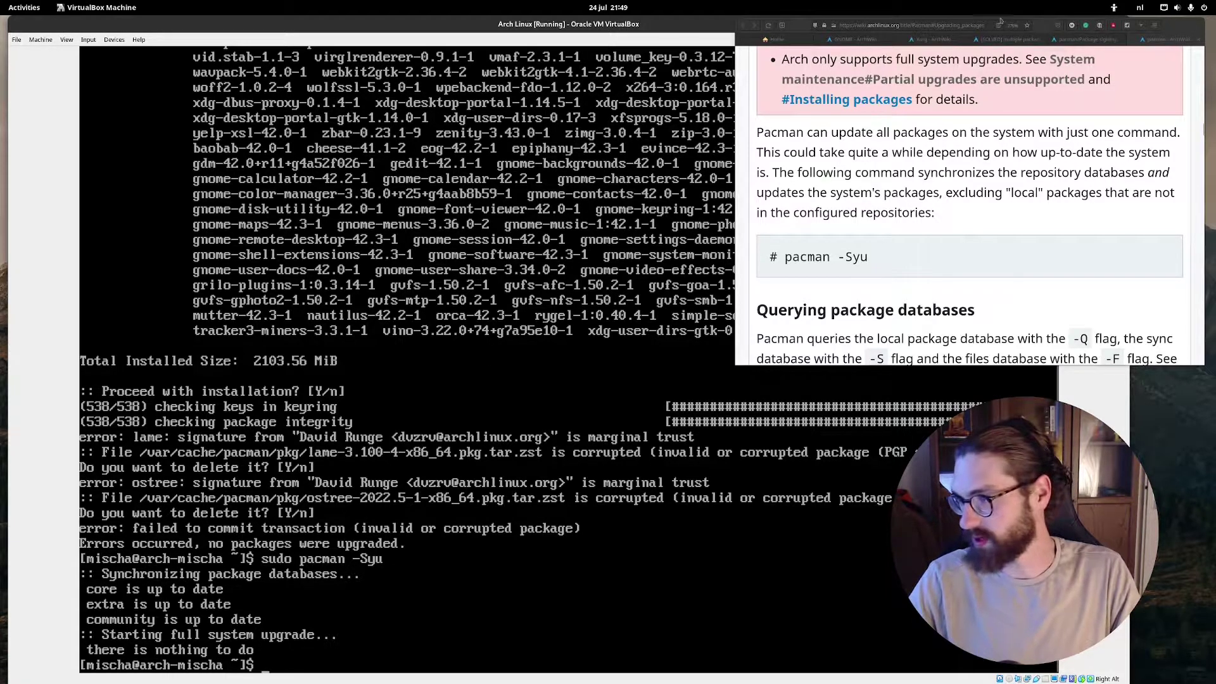
click(1199, 39)
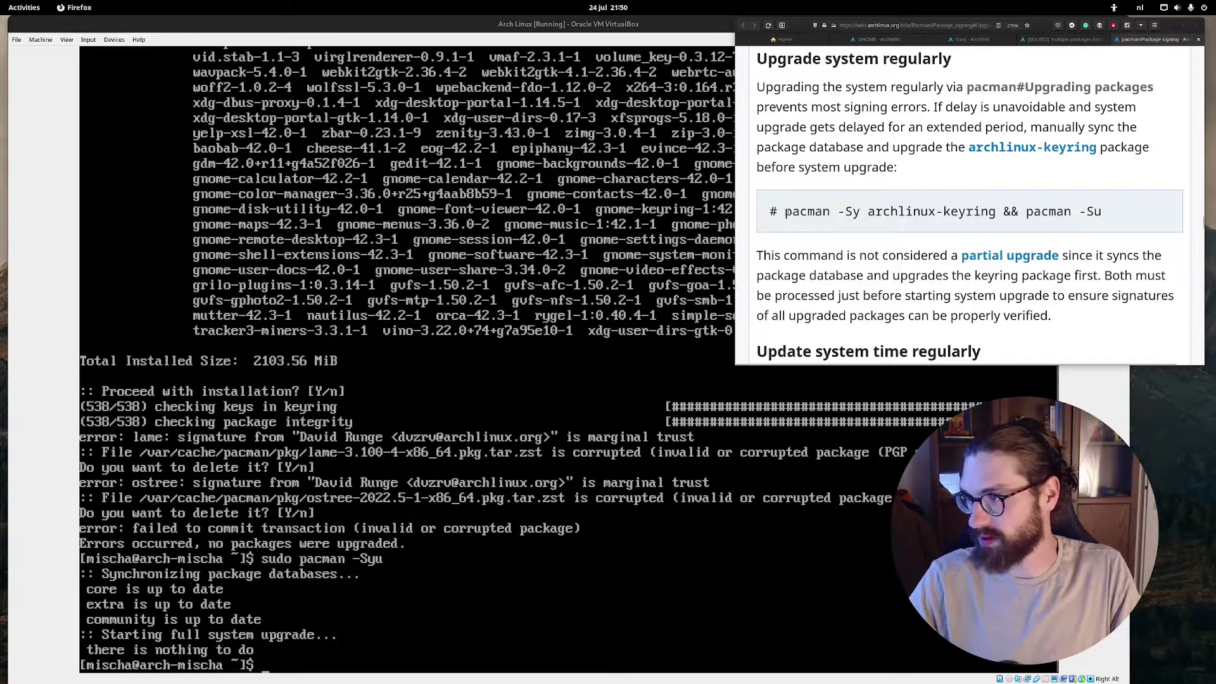
Run 'pacman -Sy archlinux-keyring && pacman -Su' in the VM console without sudo
key(alt+Tab)
text(p)
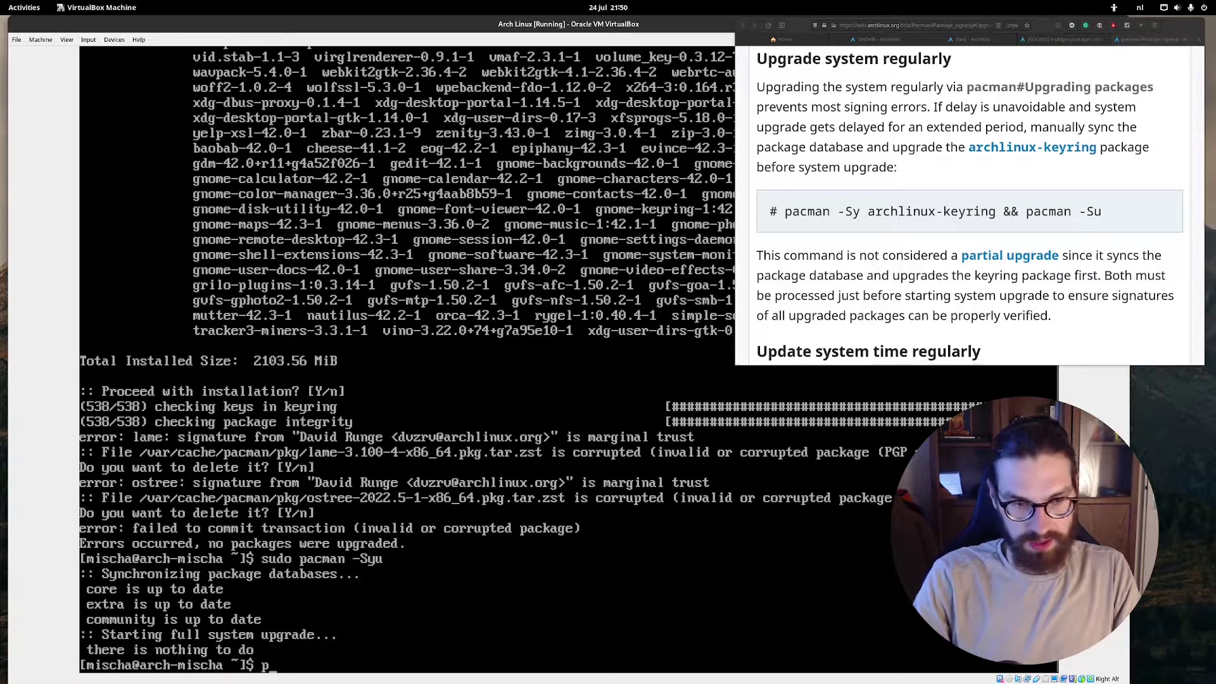
text(acman -Sy)
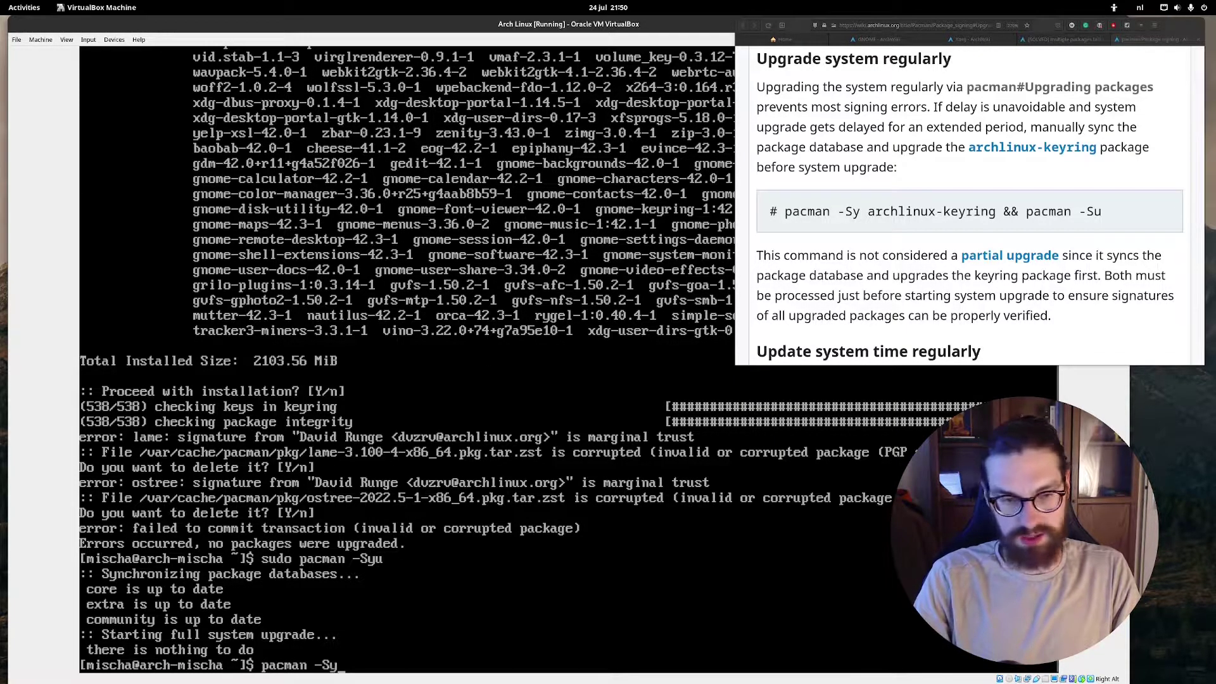
text( archlin)
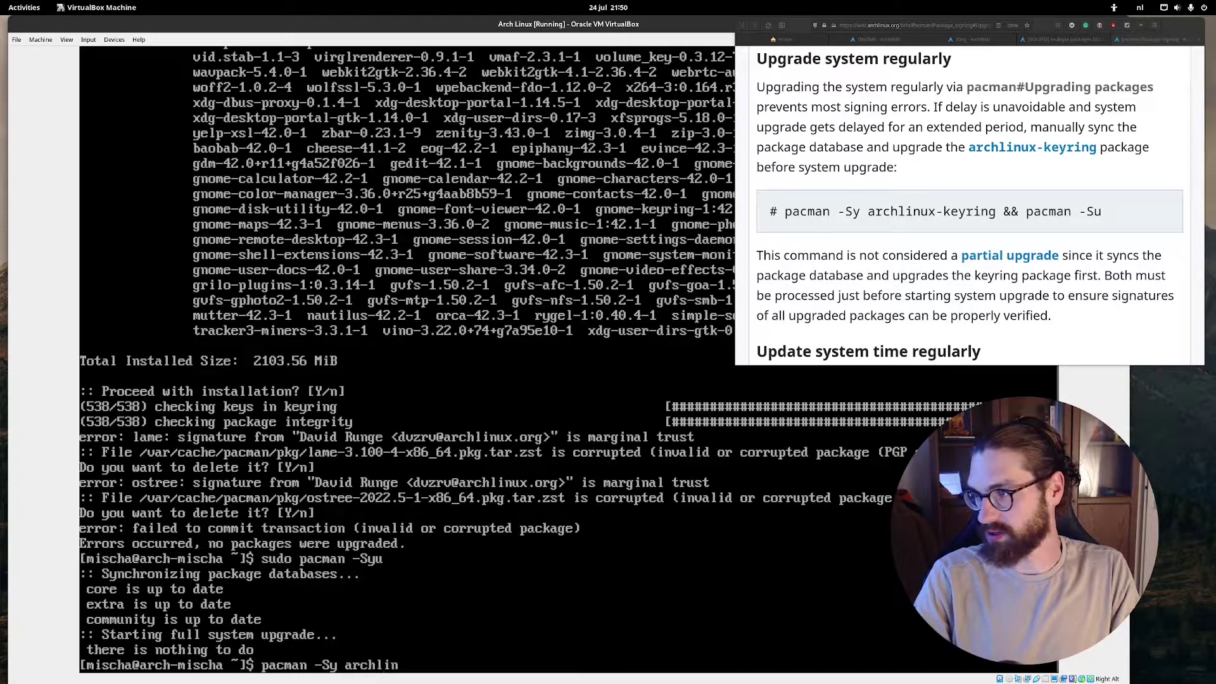
text(ux-keyring )
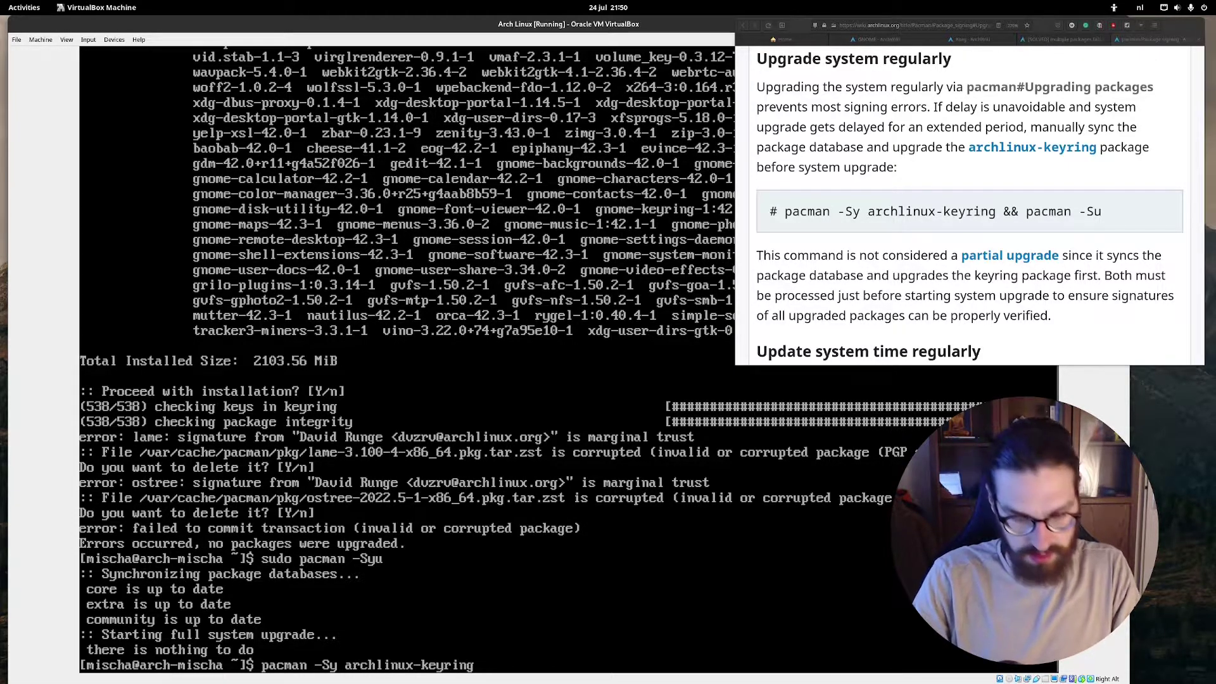
text(&& pacman -Su)
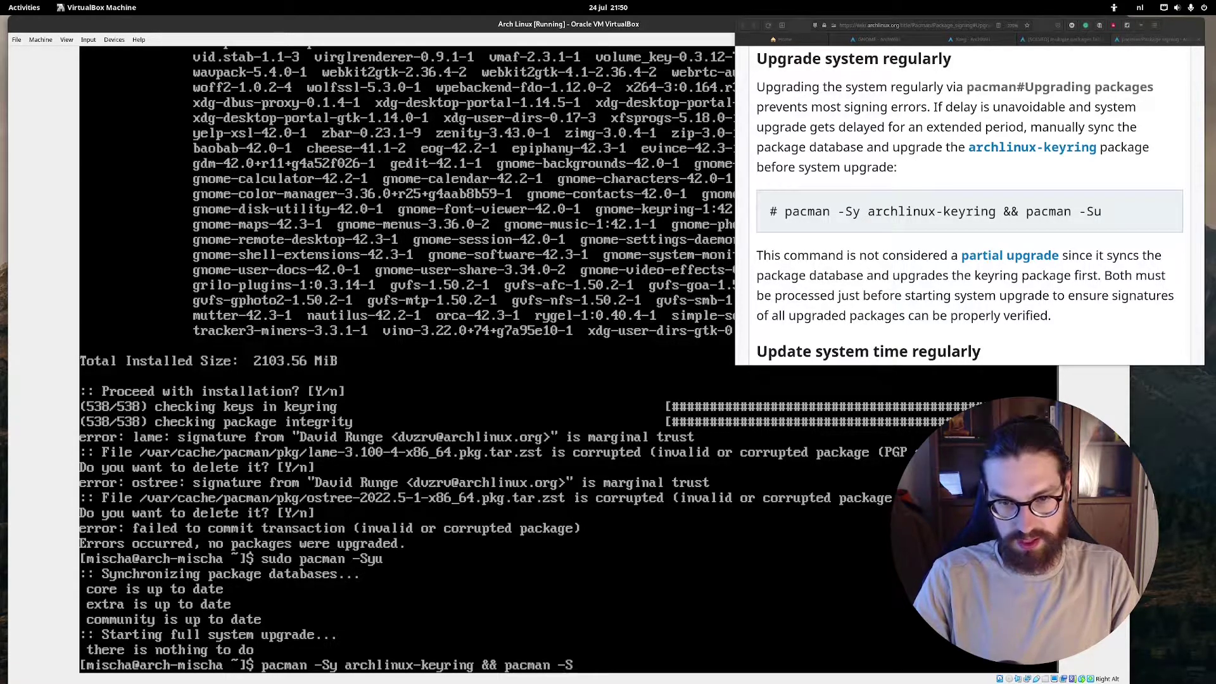
key(Return)
Repeat it with 'sudo !!', confirm reinstalling archlinux-keyring, and type exit
text(sudo !!)
key(Return)
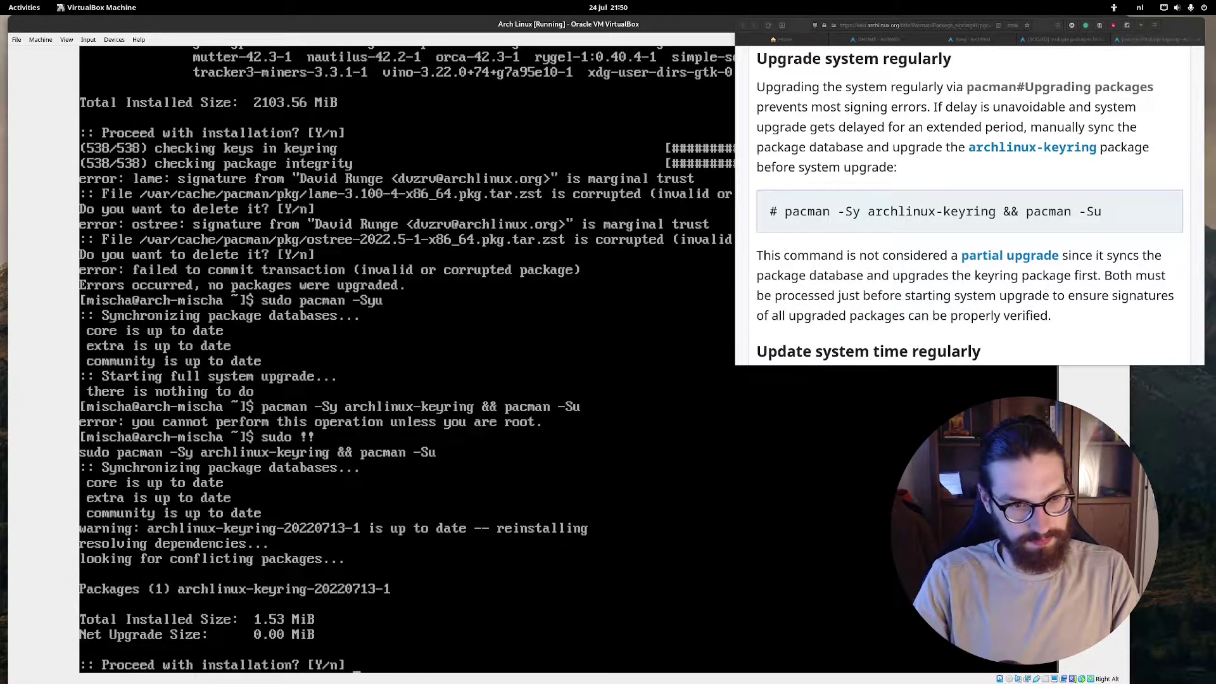
key(Return)
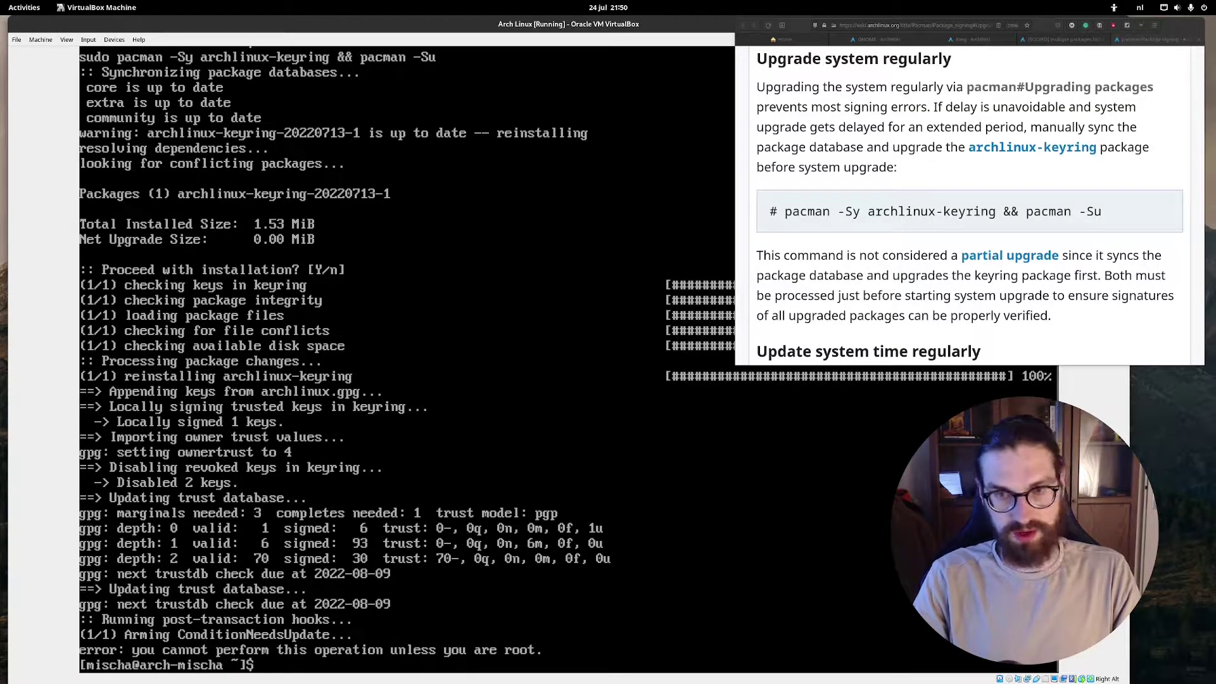
text(exit)
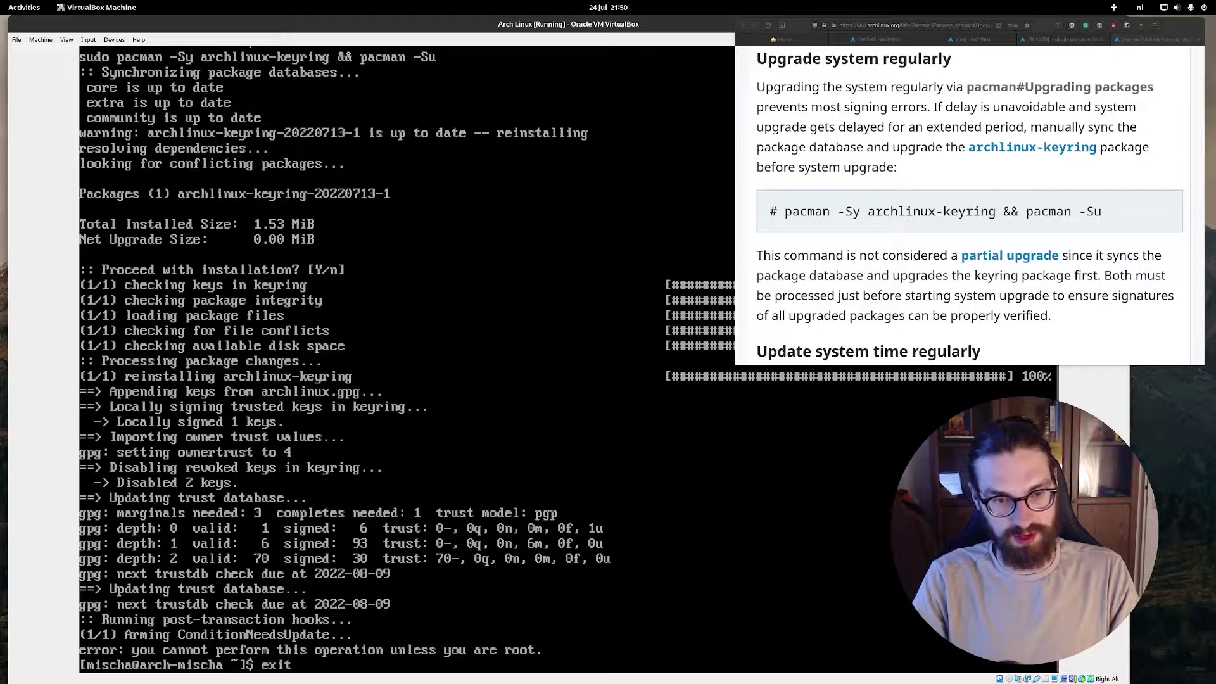
Return to the root shell and run 'pacman -Sy archlinux-keyring && pacman -Su'
key(Return)
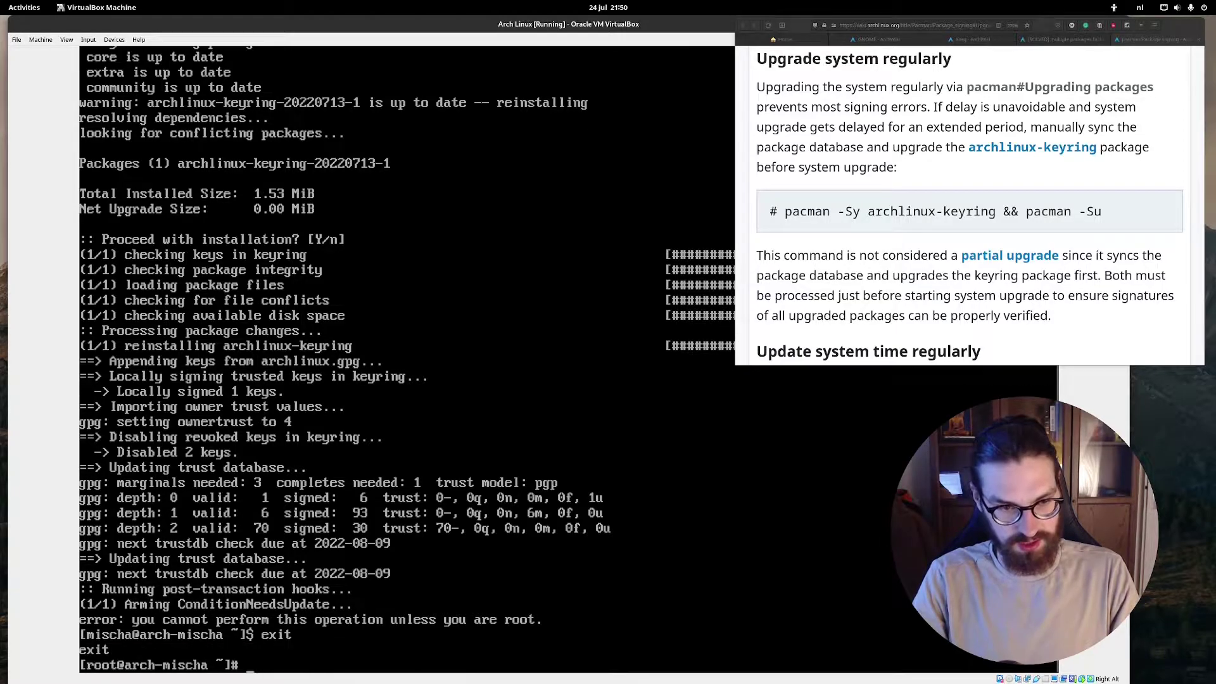
text(pa)
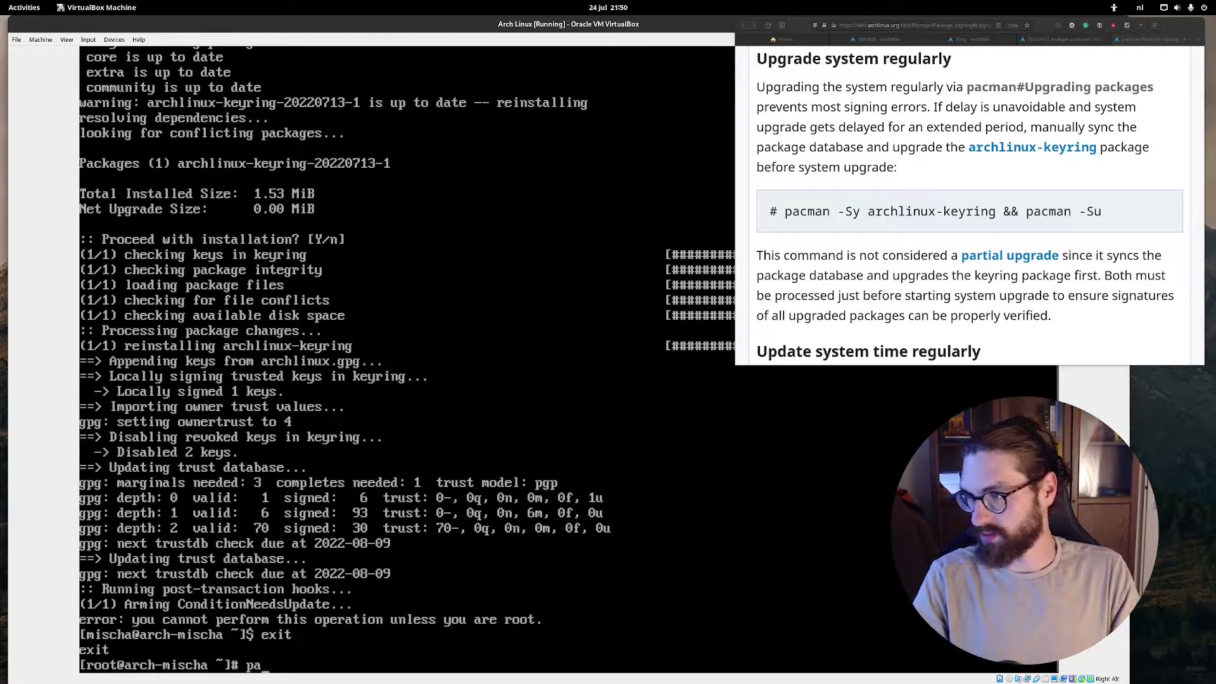
text(cman -Sy archlin)
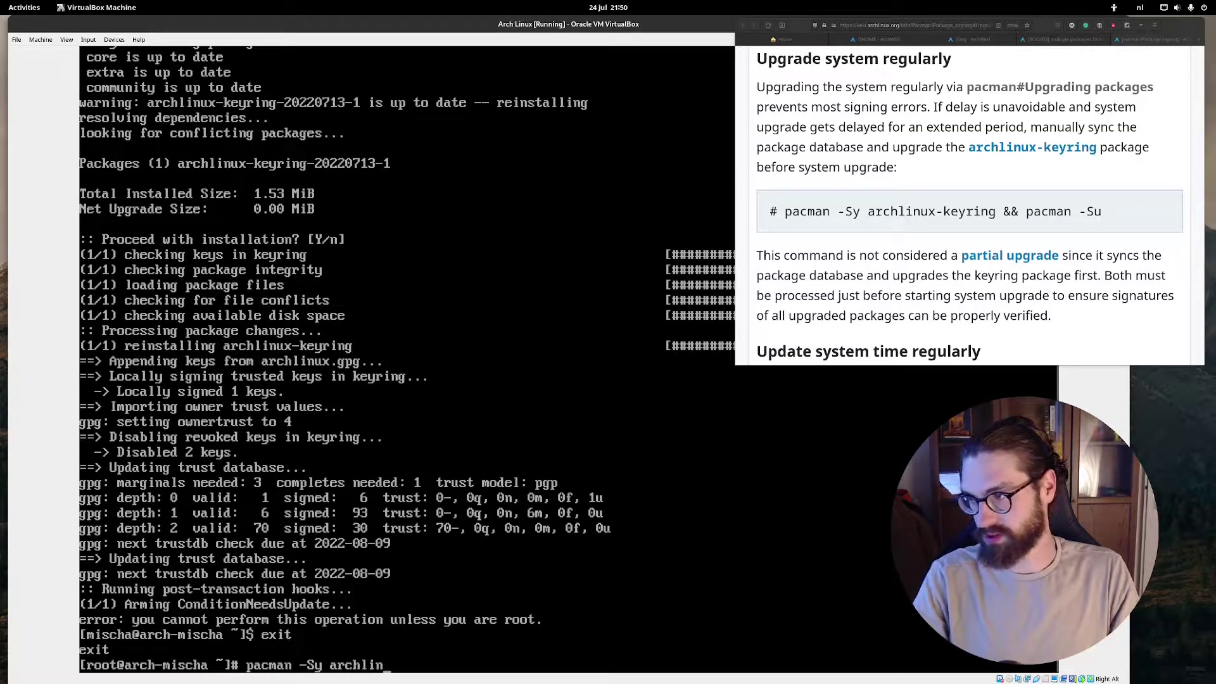
text(ux-keyring )
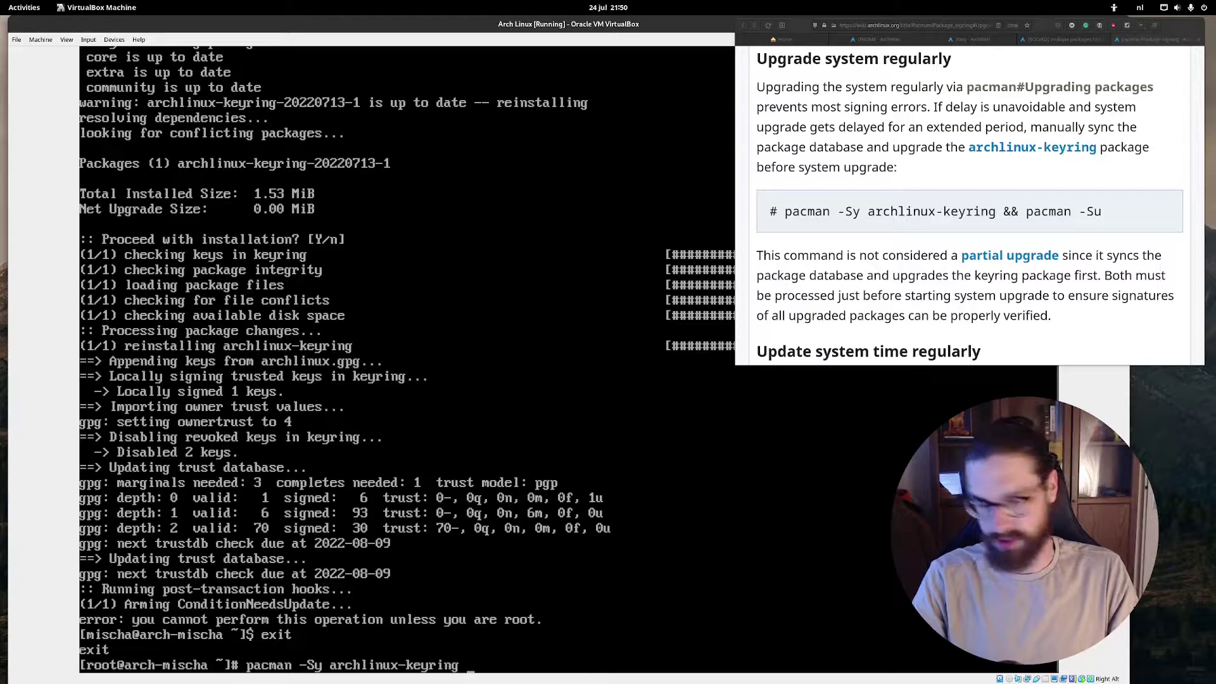
text(&& p)
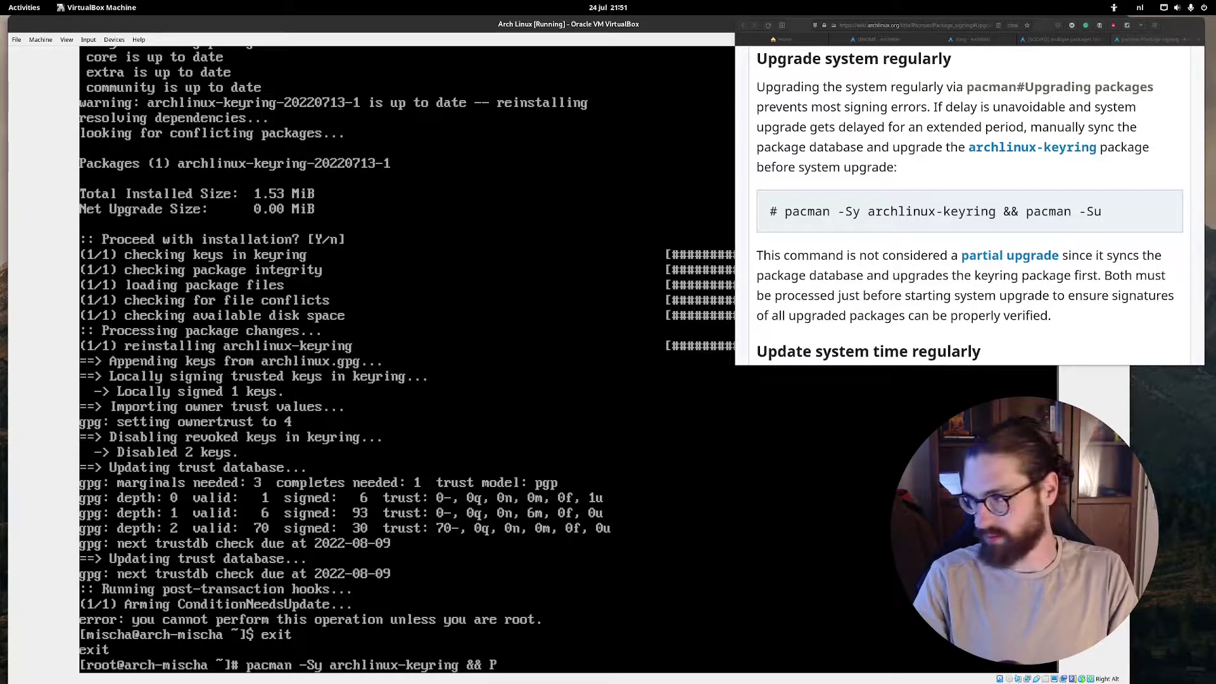
text(acman -Su)
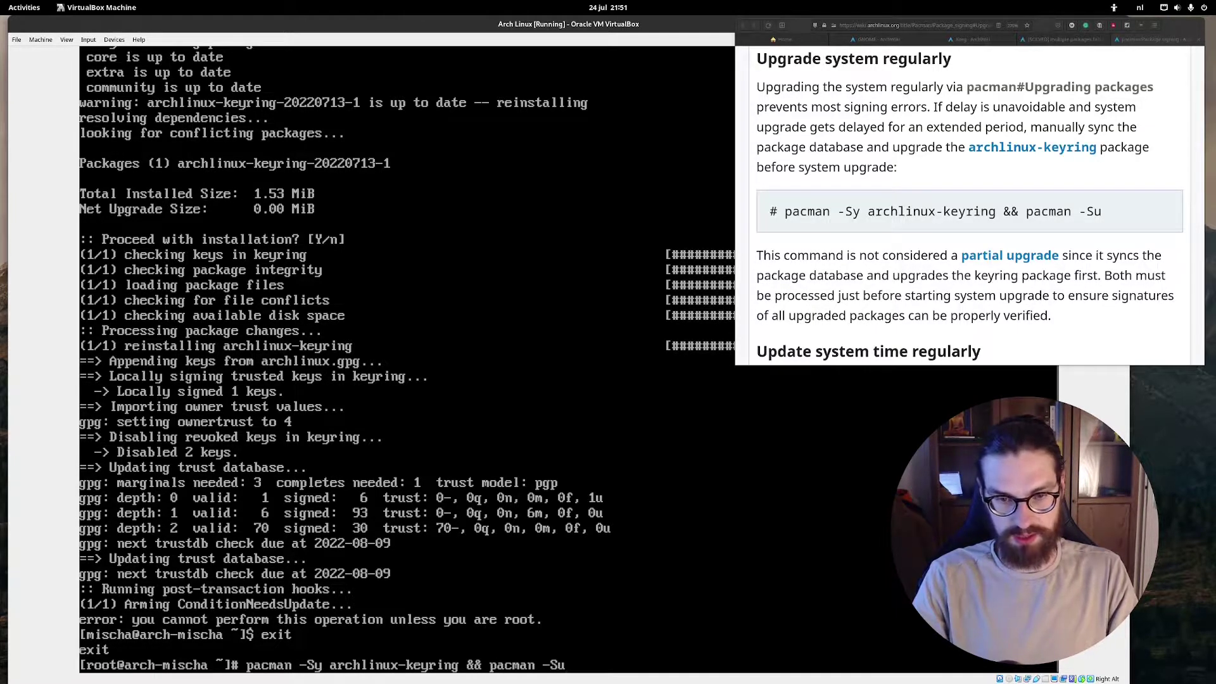
key(Return)
key(Return)
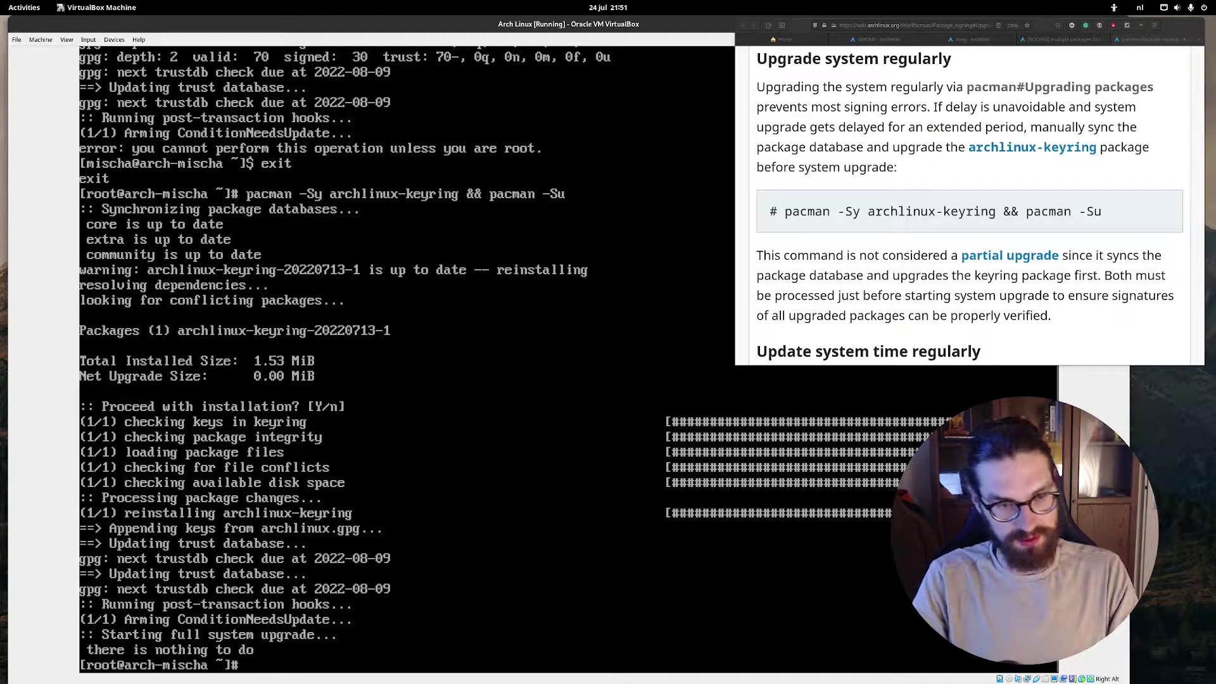
Run 'sudo pacman -Syu', which finds nothing to do, then su back to the regular user
text(sudo)
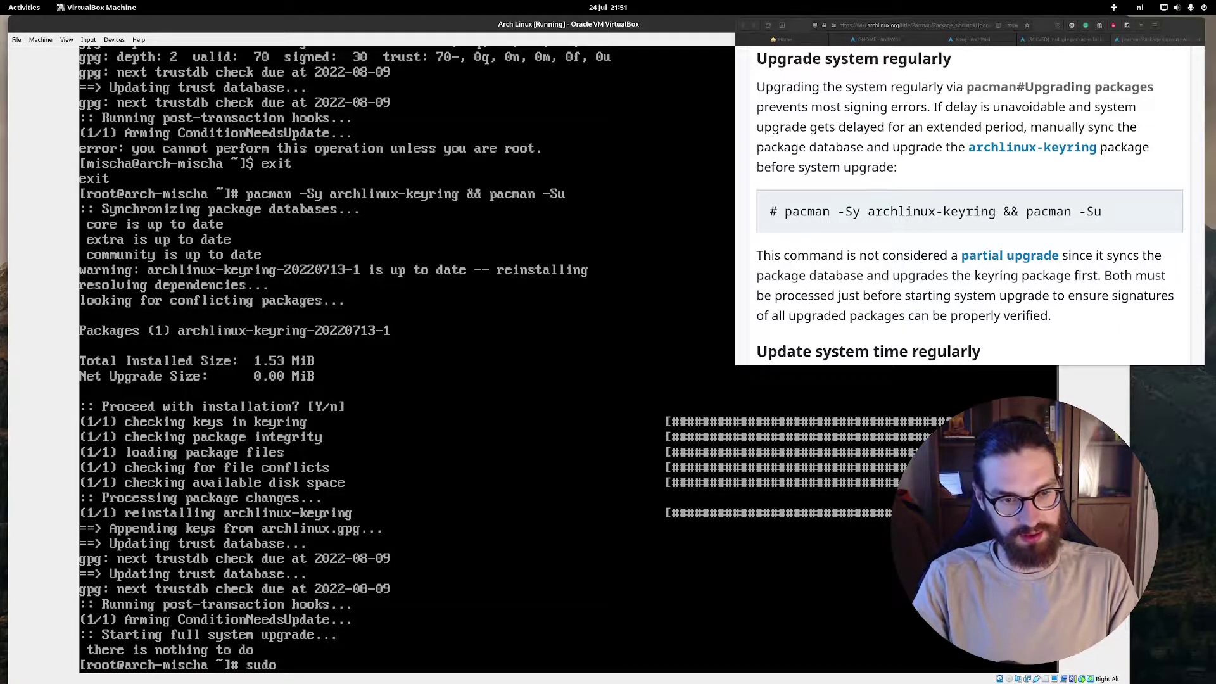
text( pacman -Syu)
key(Return)
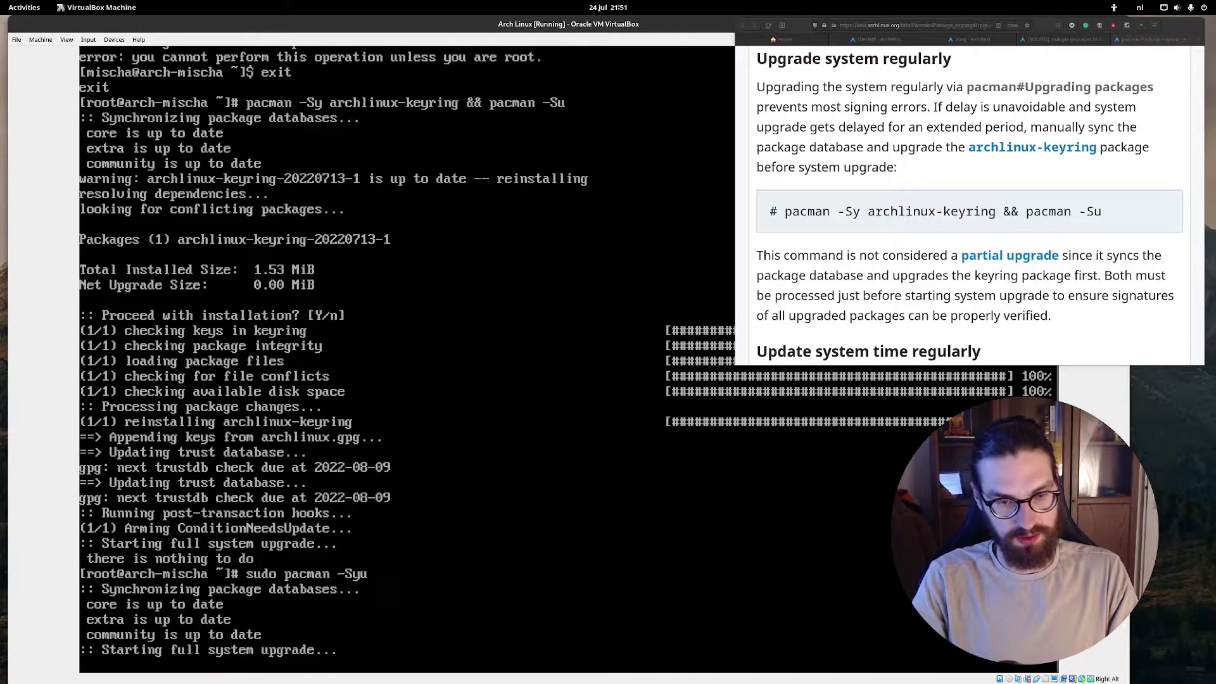
text(sudo)
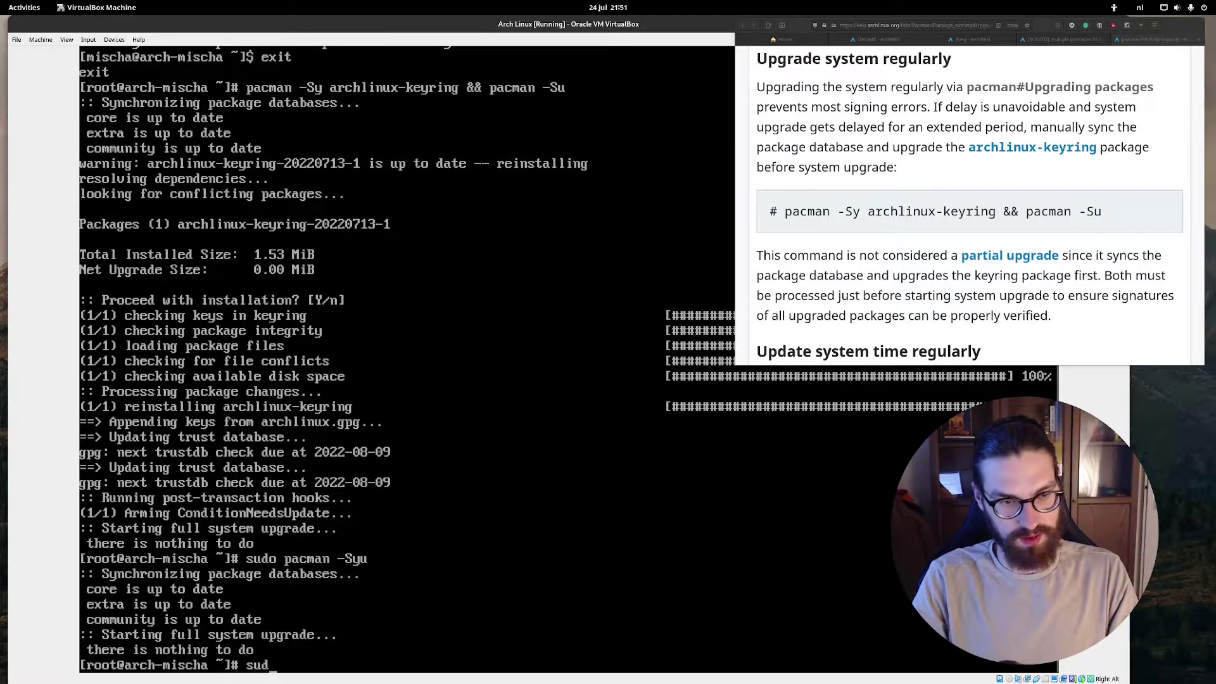
key(BackSpace)
key(BackSpace)
key(BackSpace)
key(BackSpace)
text(su mischa)
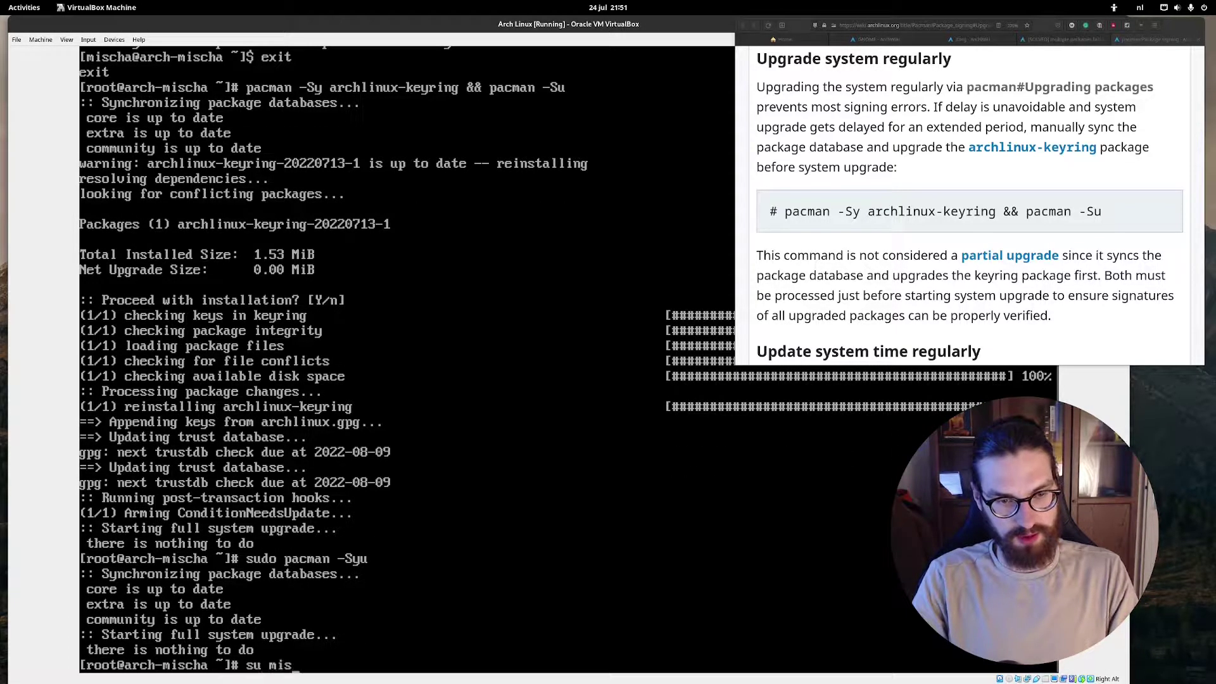
key(Return)
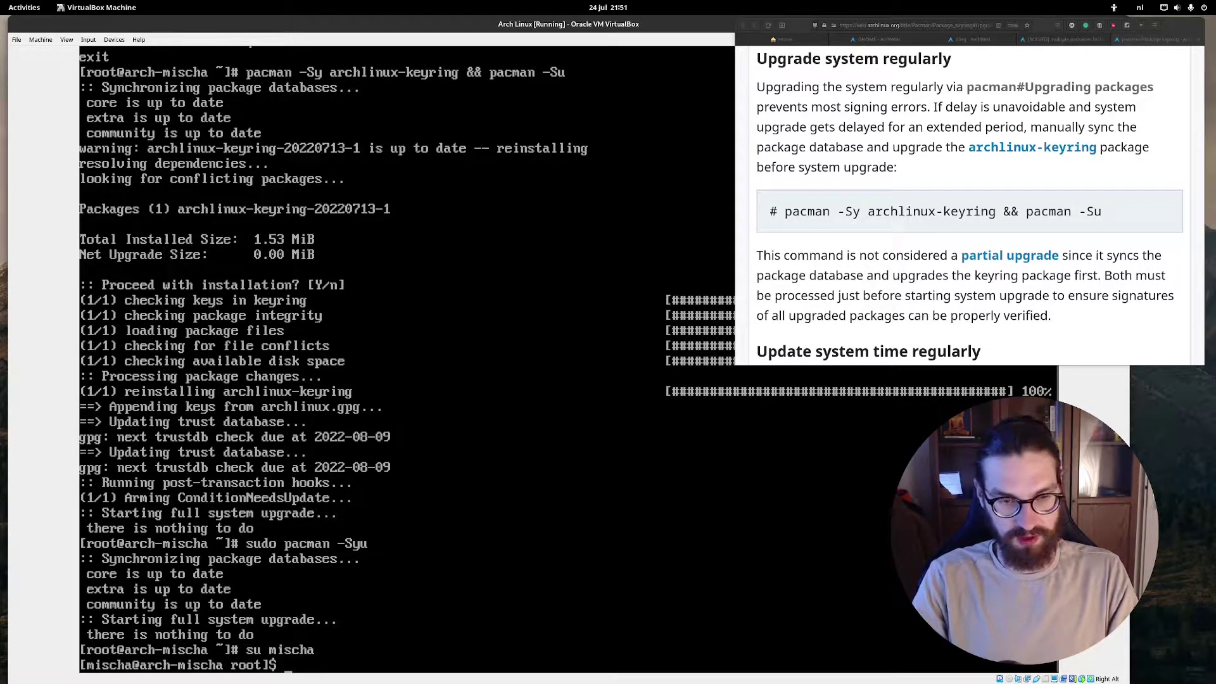
Run 'sudo pacman -Syu gnome', accepting all 59 members and default jack and portal providers
text(sudo pacman -Syu gnome)
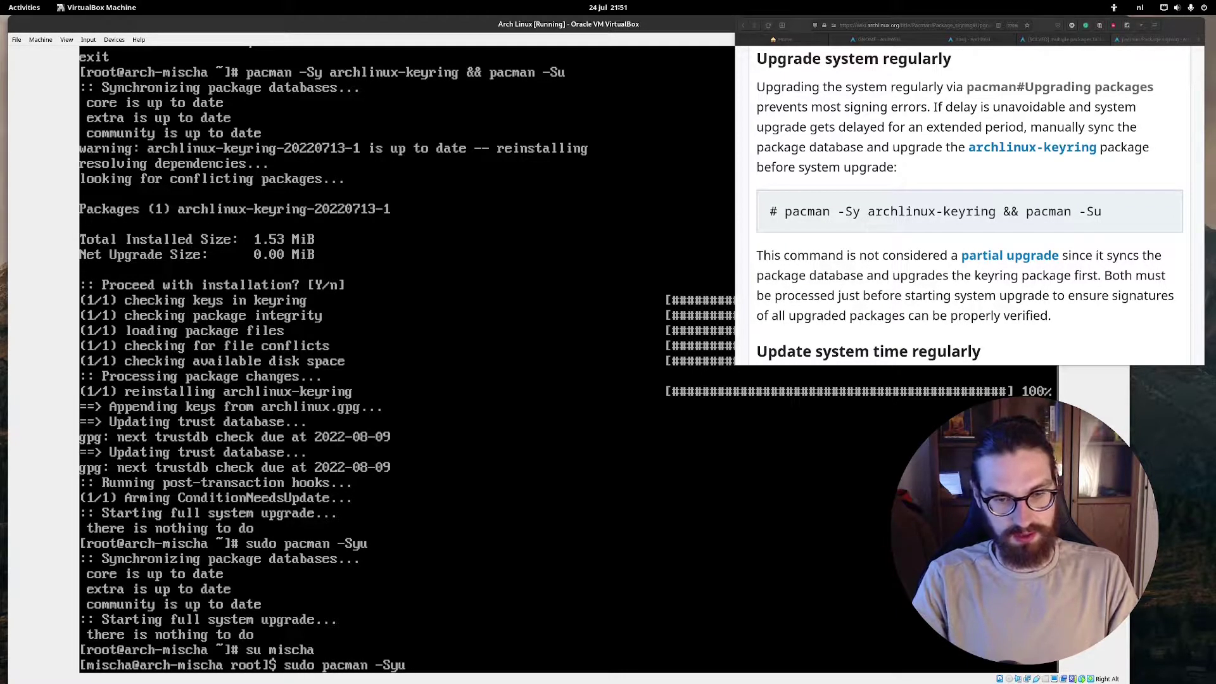
key(Return)
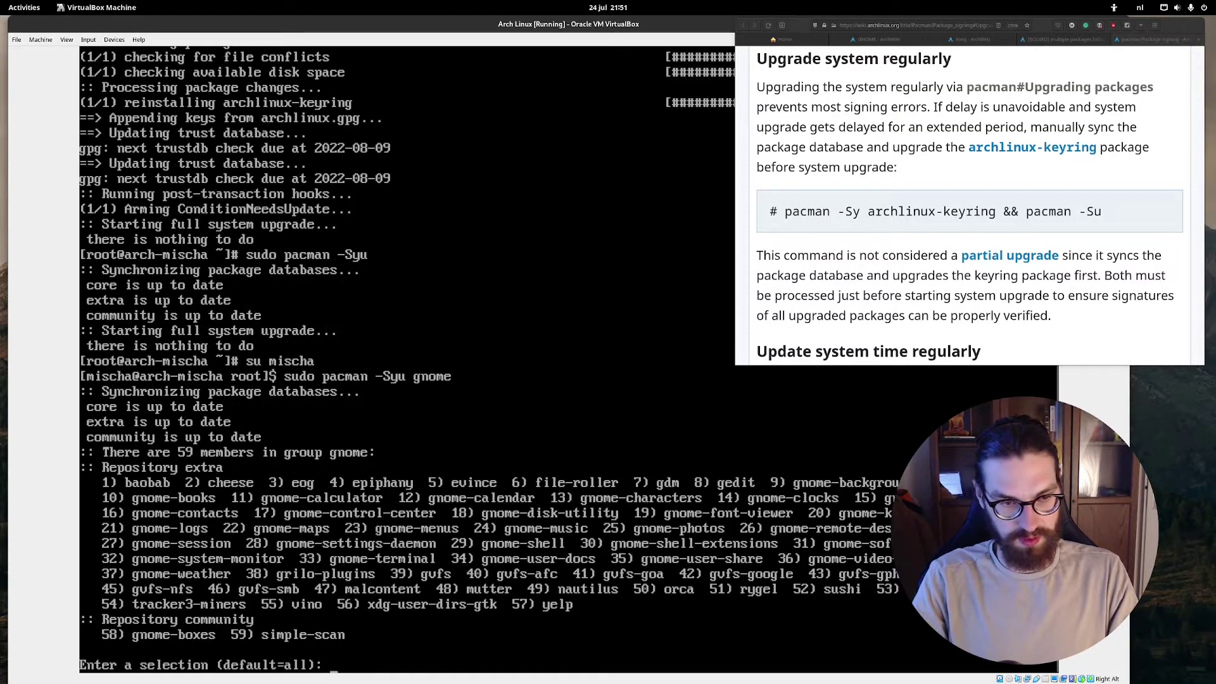
key(Return)
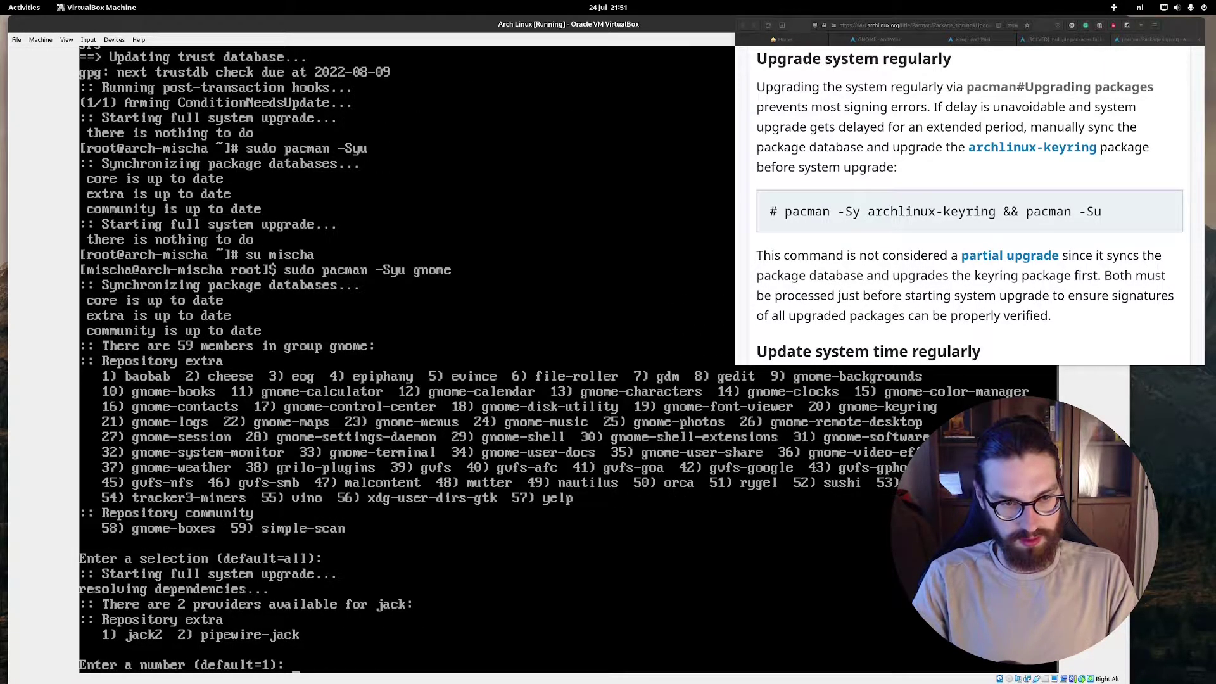
key(Return)
key(Return)
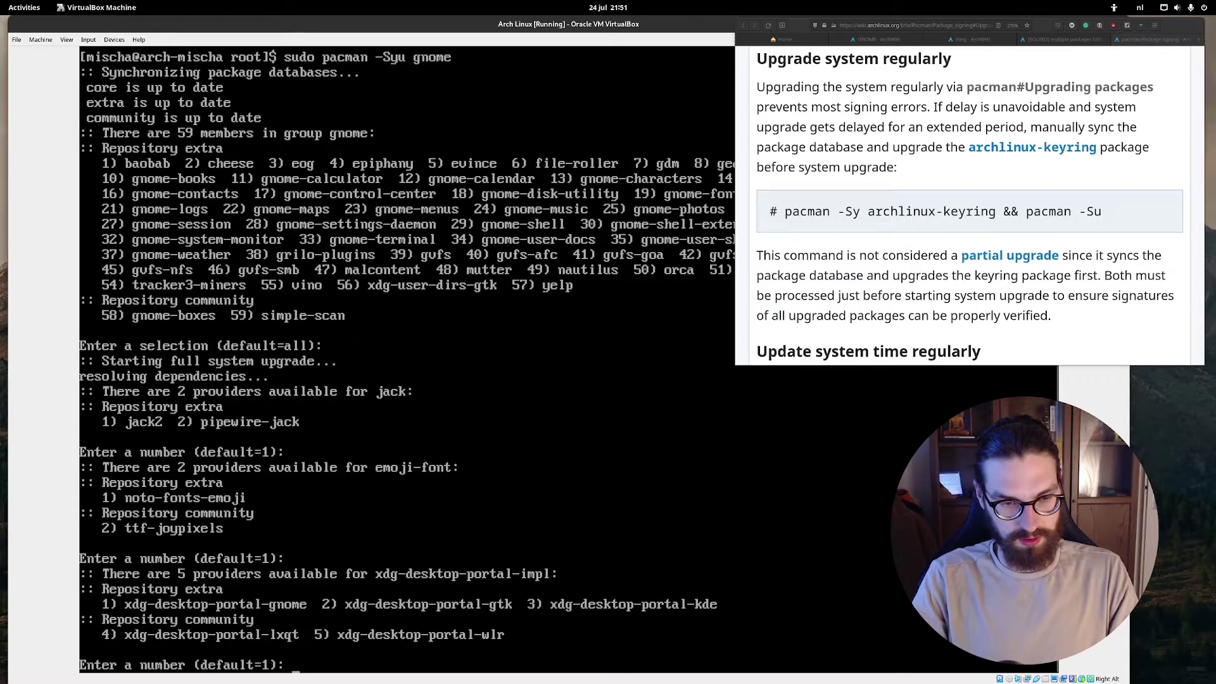
key(Return)
key(Return)
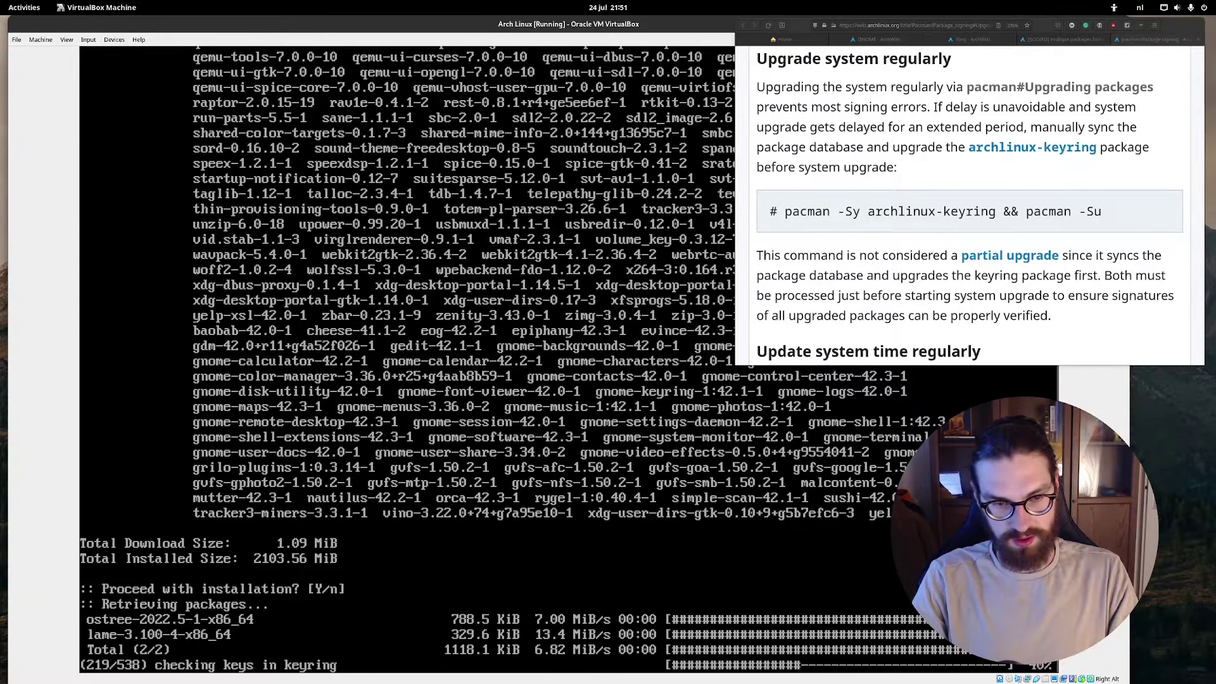
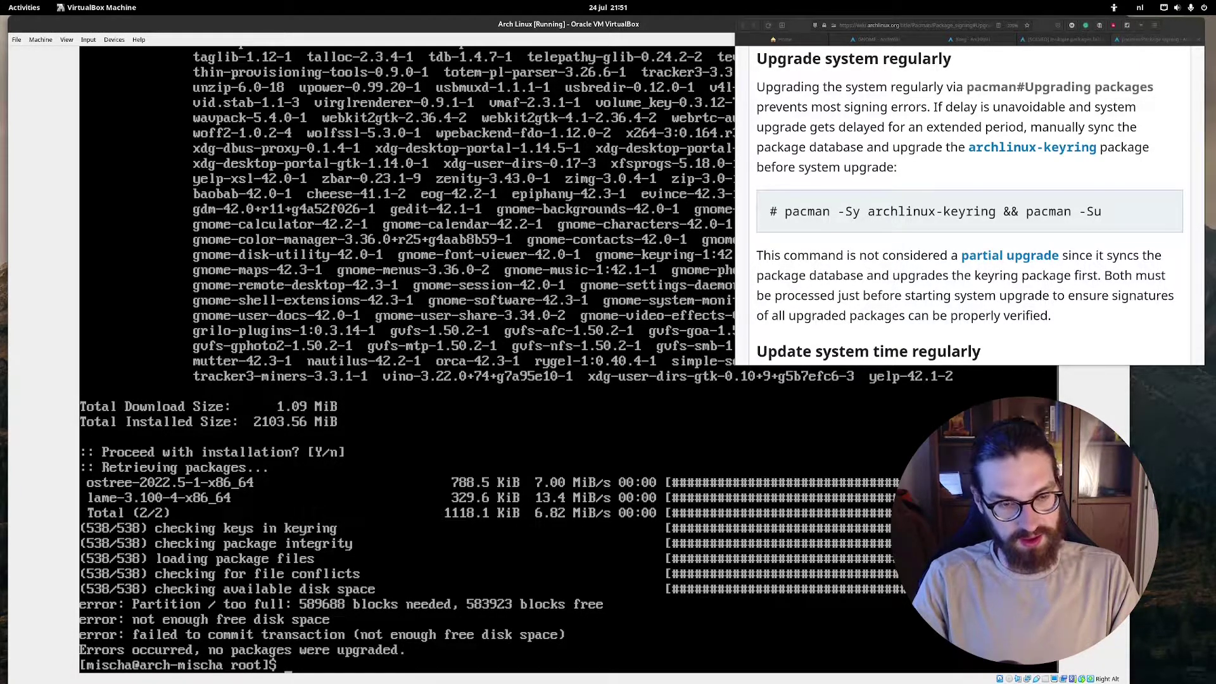
Check the guest's disk usage with df -h, then power it off with sudo shutdown now
text(df -h)
key(Return)
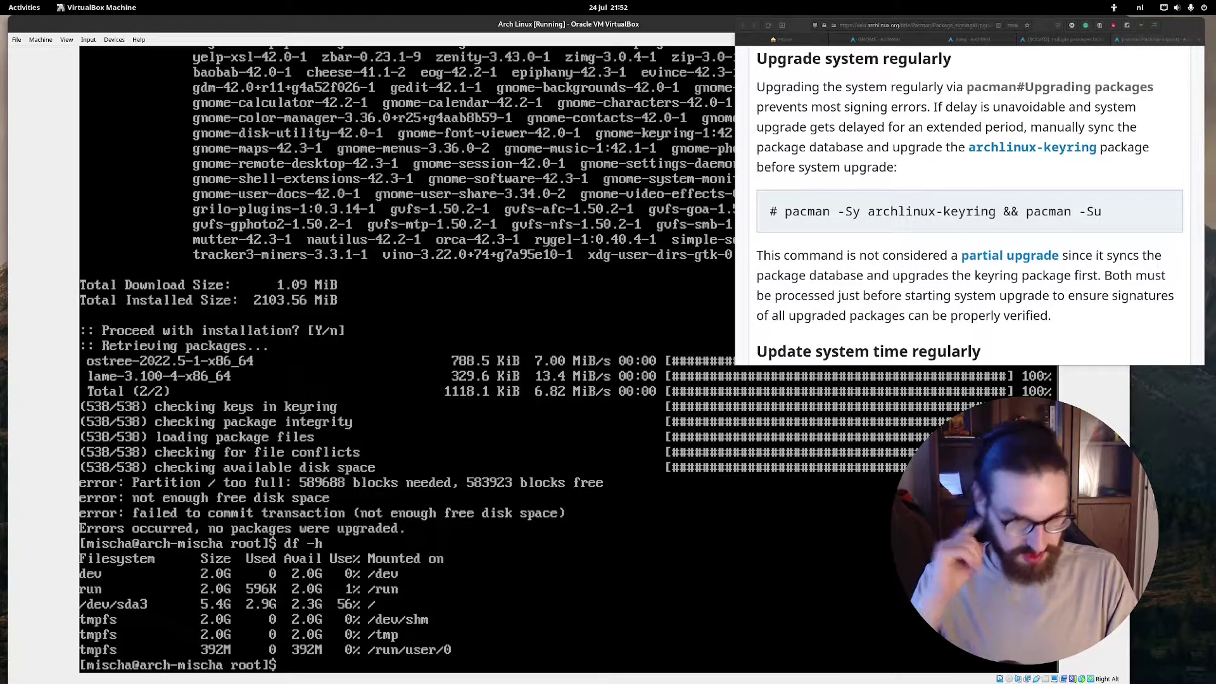
text(sudo sh)
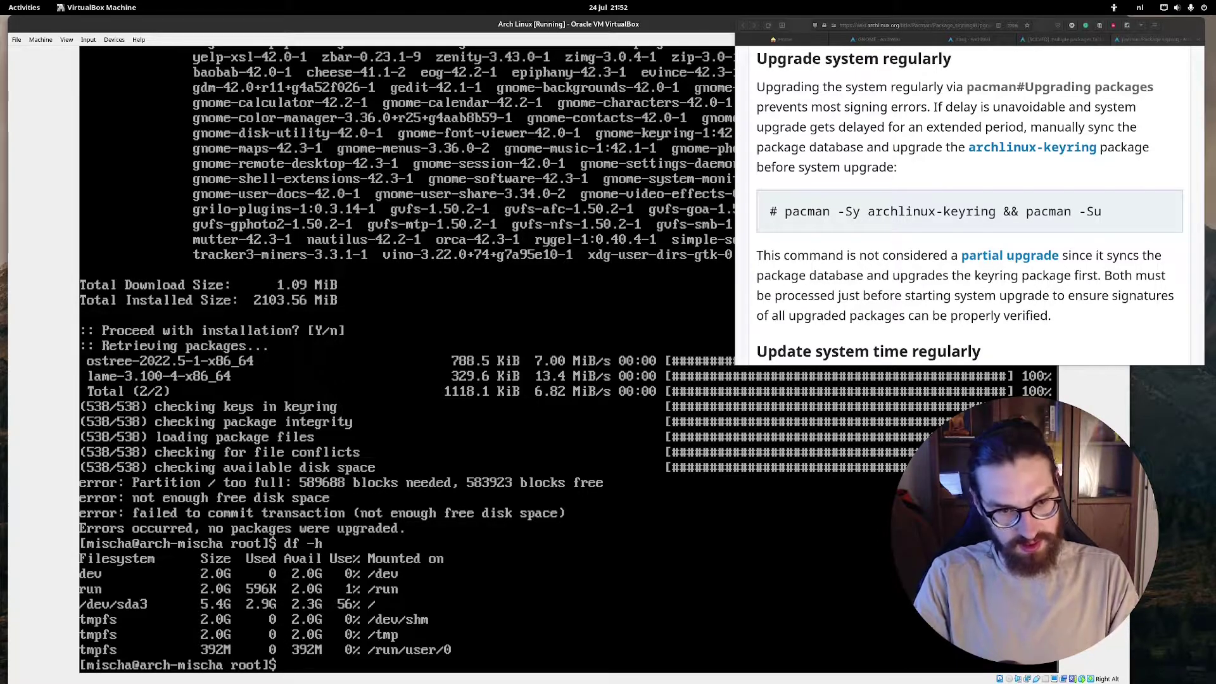
text(utdown now)
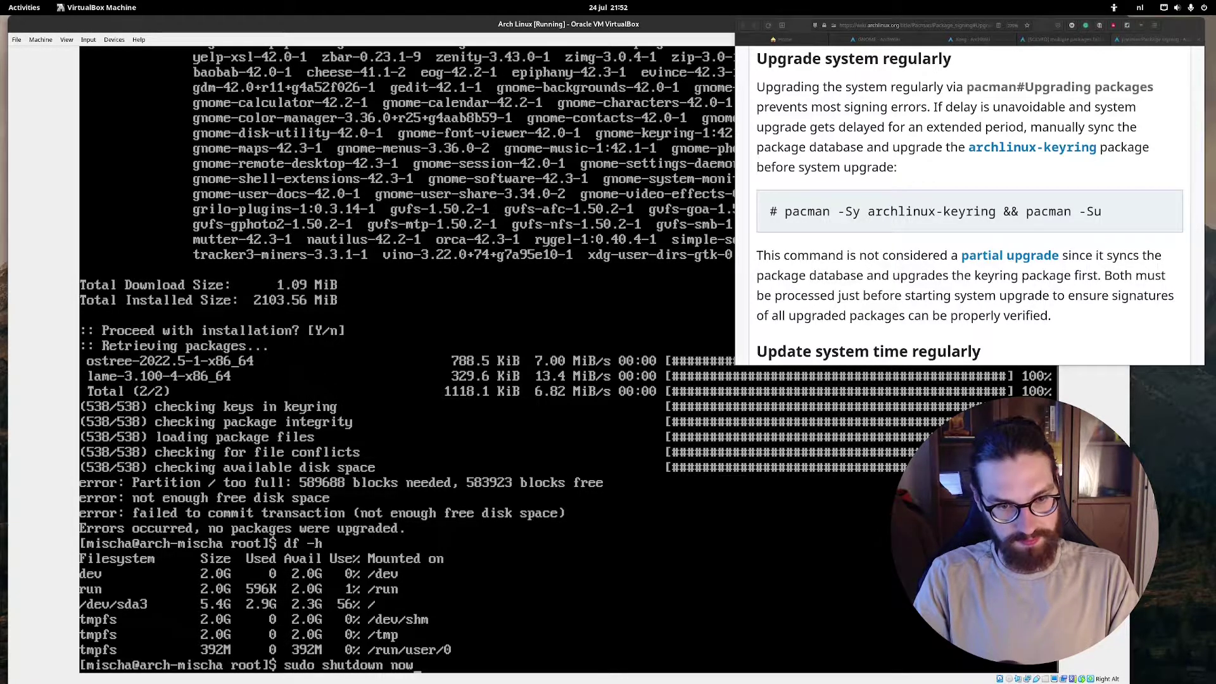
key(Return)
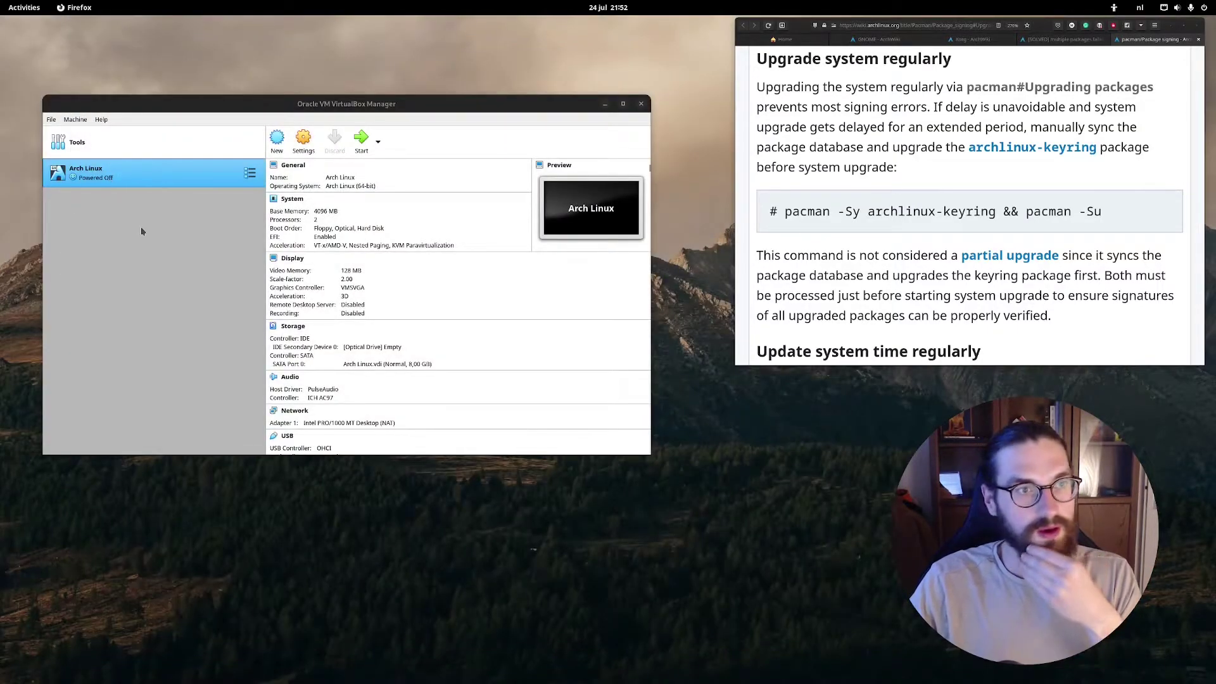
Open the Arch Linux machine's Storage settings
click(146, 190)
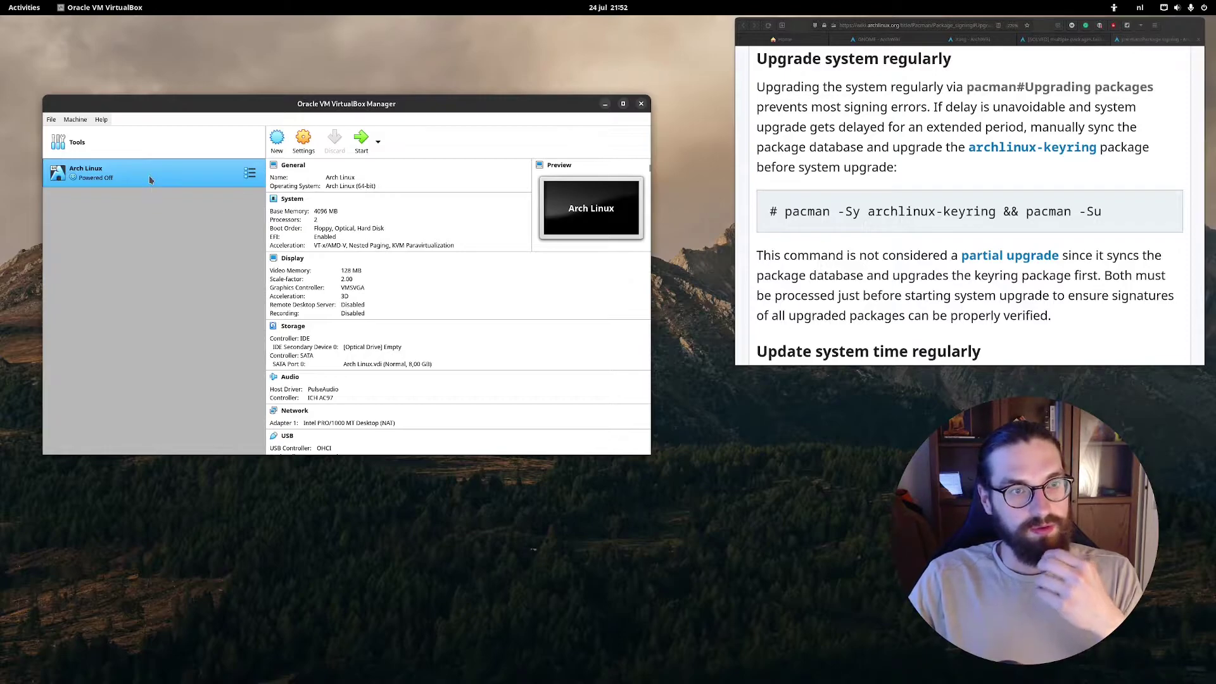
right_click(150, 180)
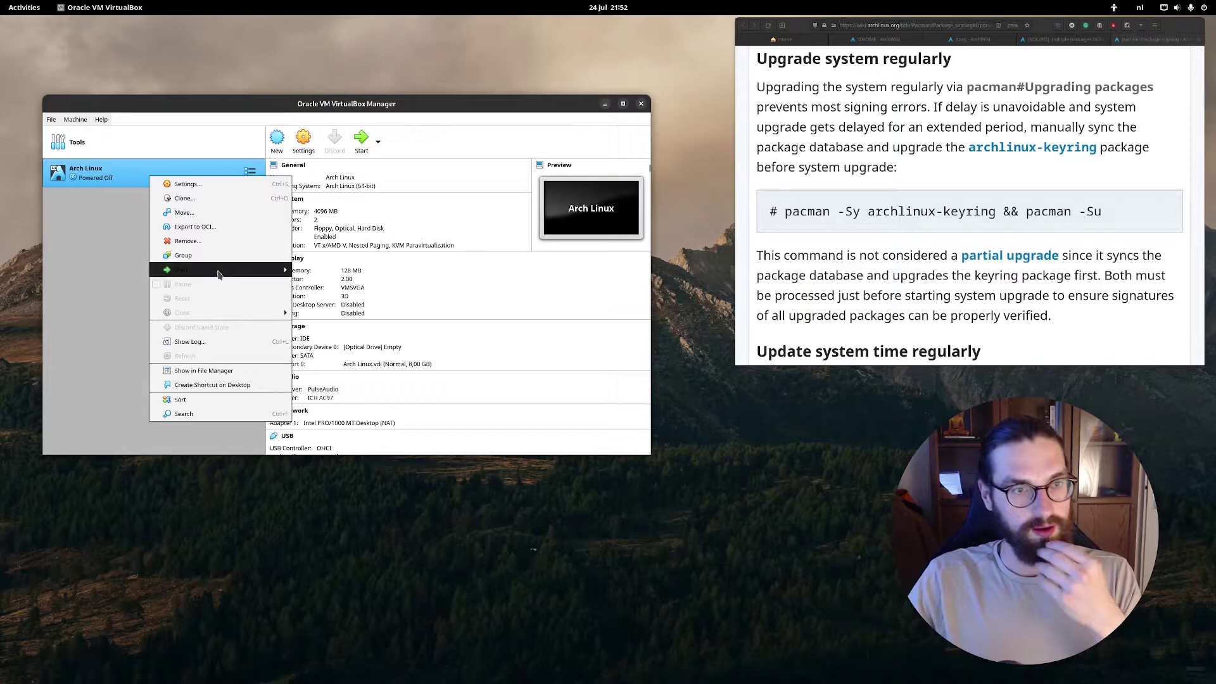
click(131, 185)
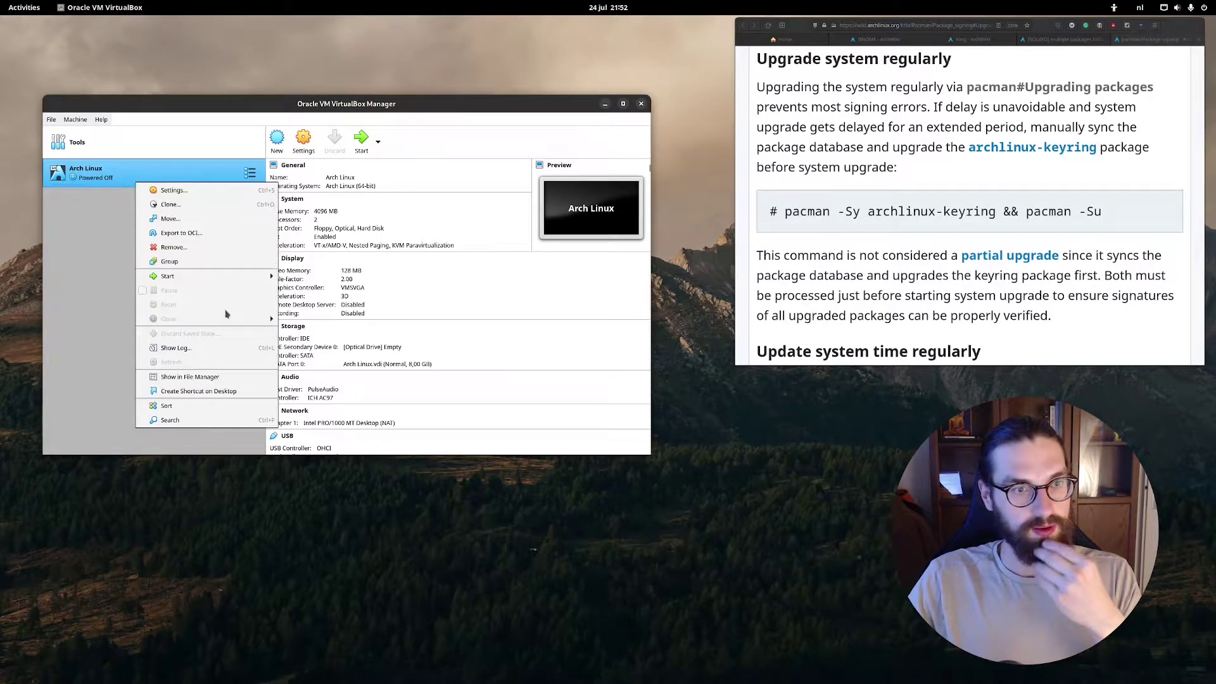
click(175, 190)
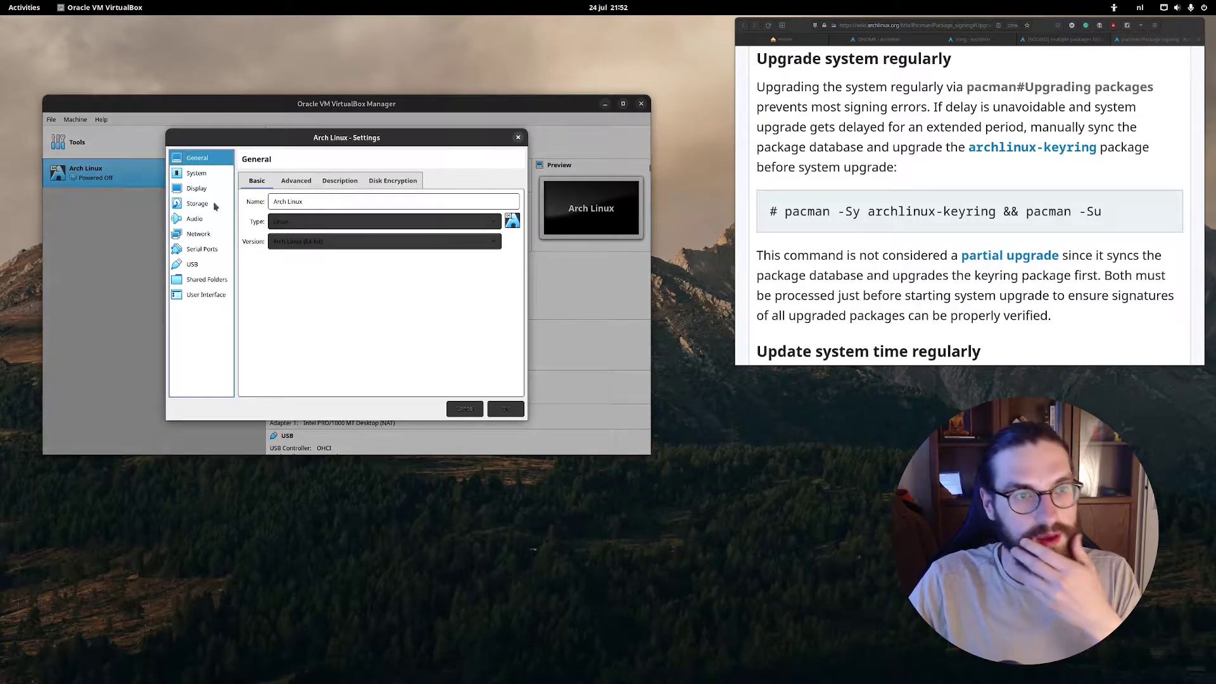
click(214, 204)
Remove the Arch Linux.vdi attachment from the SATA controller
click(292, 235)
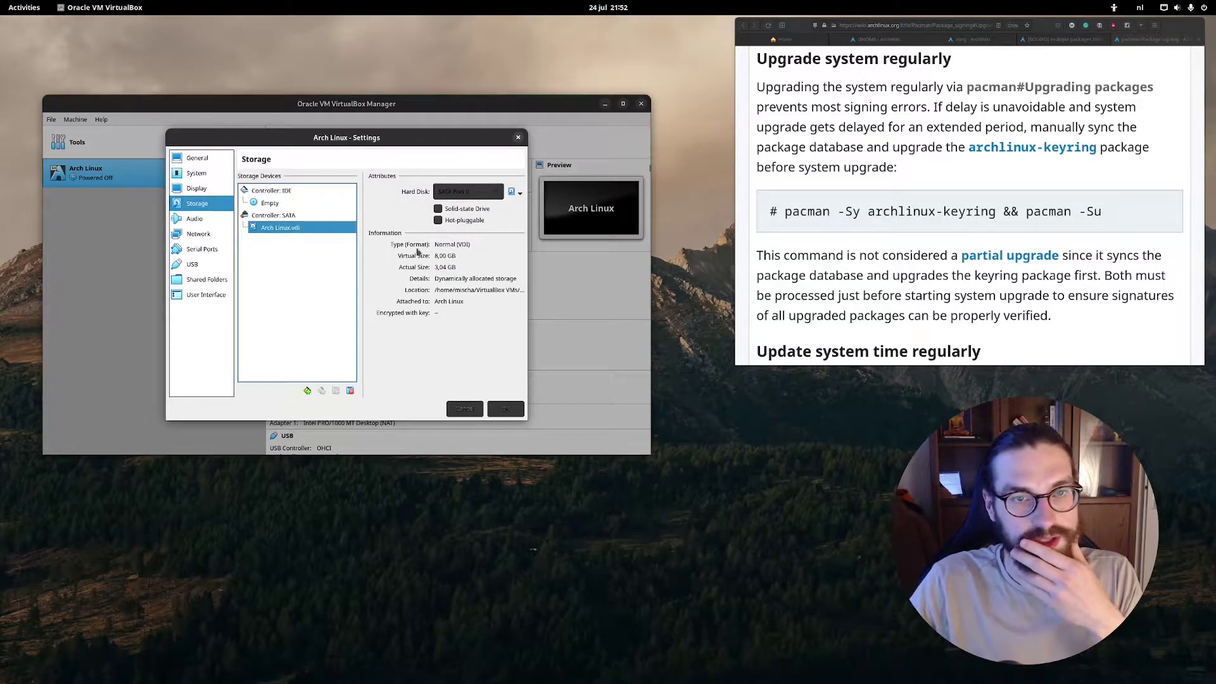
click(518, 193)
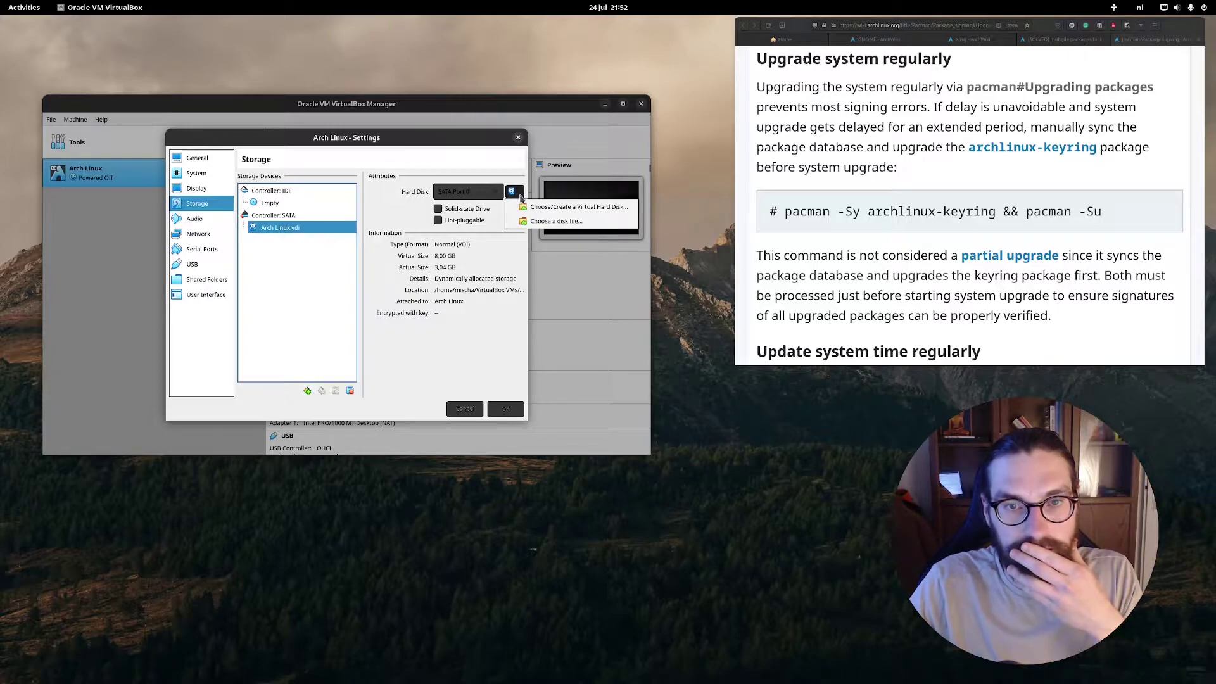
click(486, 216)
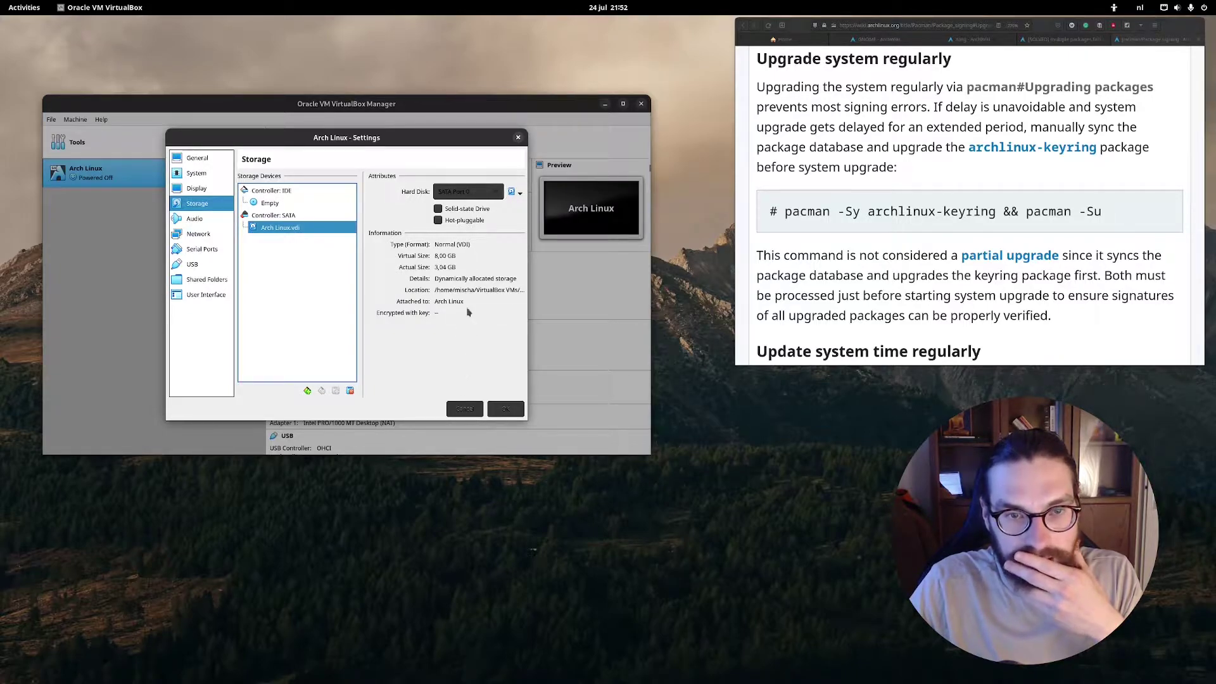
right_click(304, 233)
key(Escape)
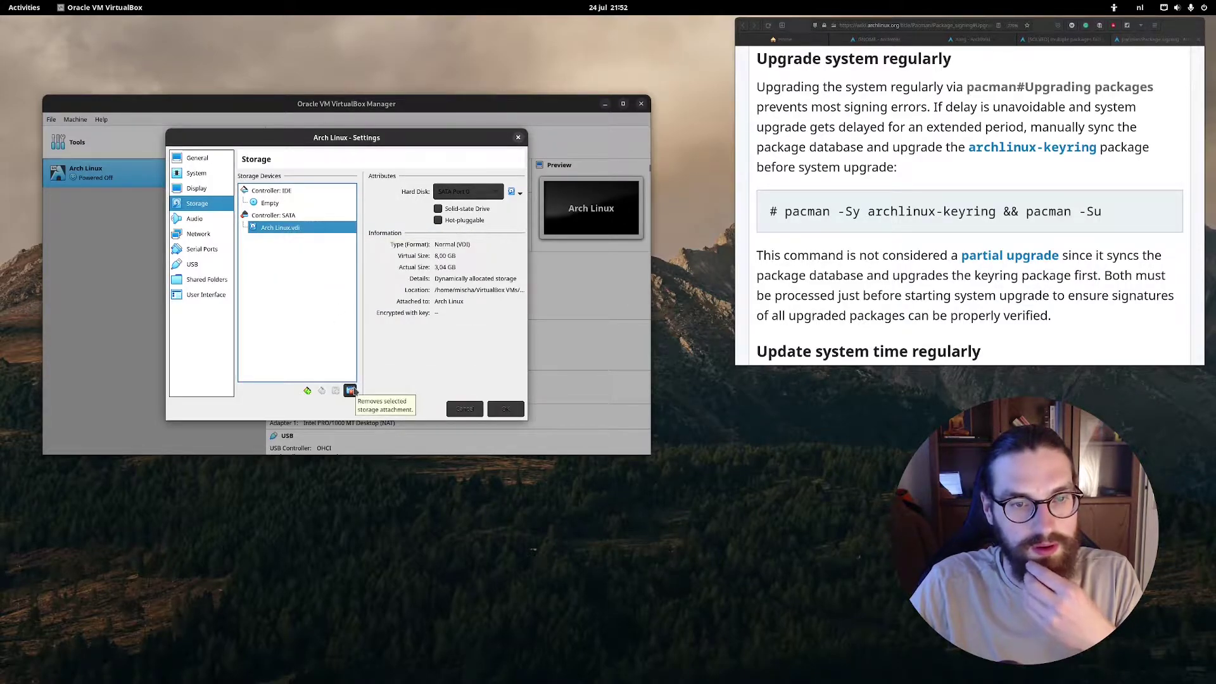
right_click(332, 232)
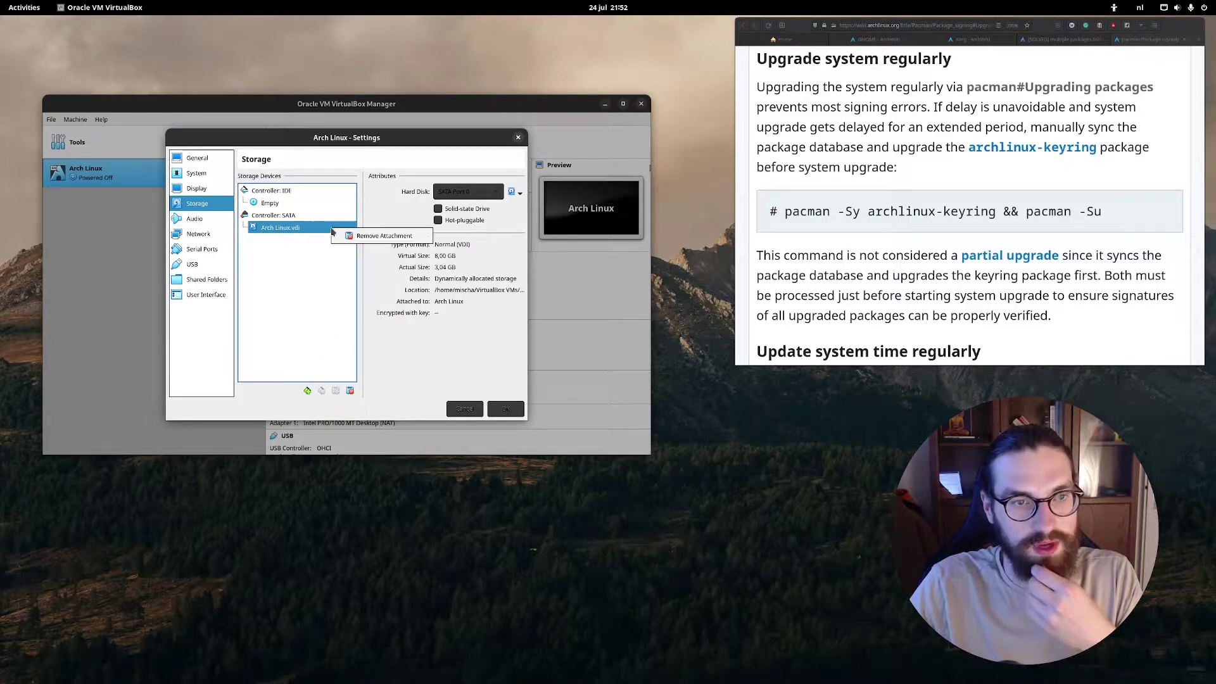
click(382, 237)
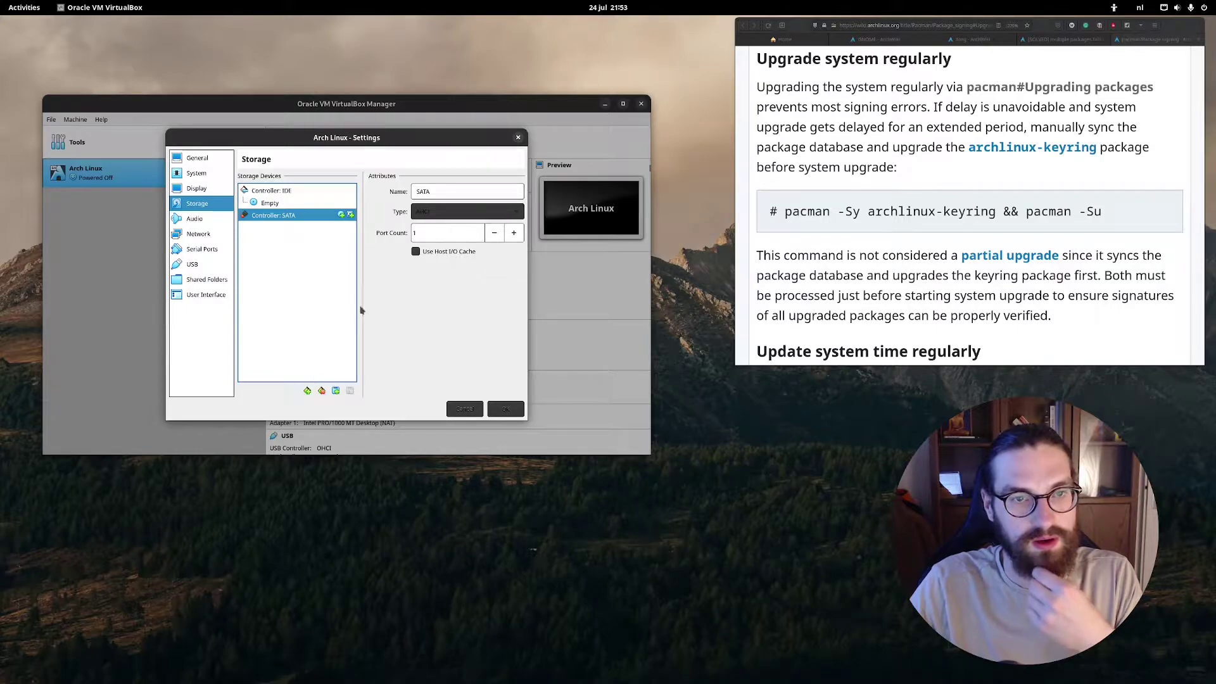
Attach Arch Linux.vdi as a hard disk on the SATA controller
click(307, 390)
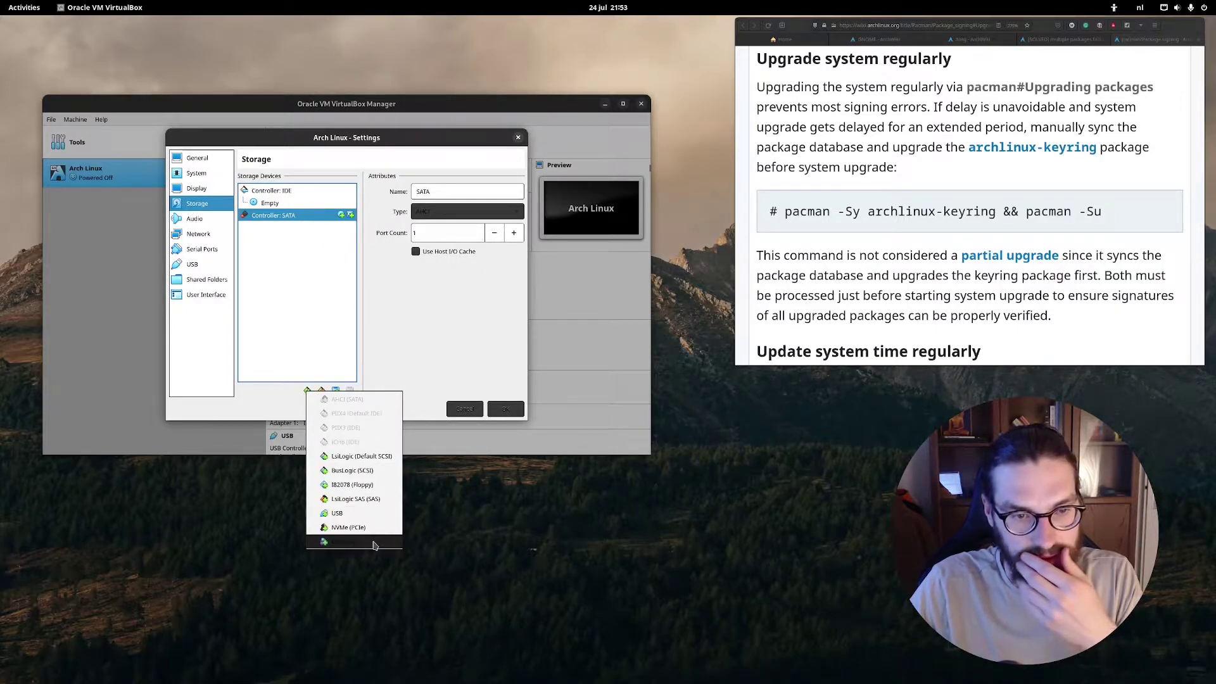
click(337, 315)
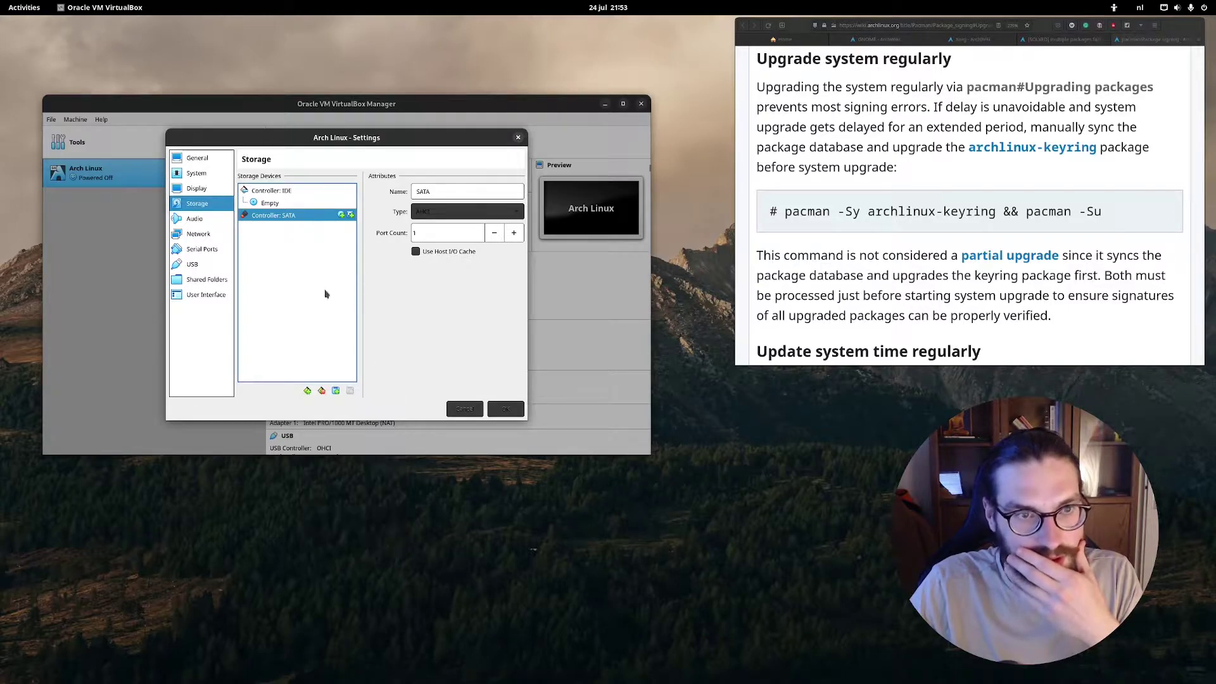
click(350, 215)
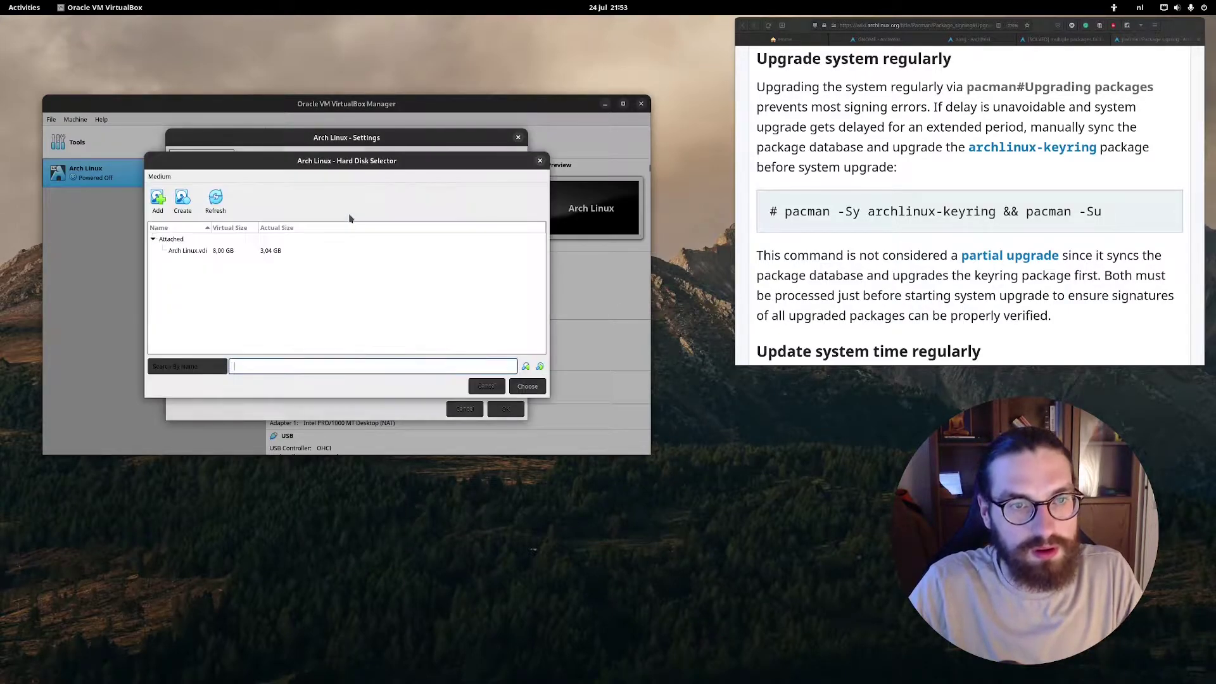
click(247, 253)
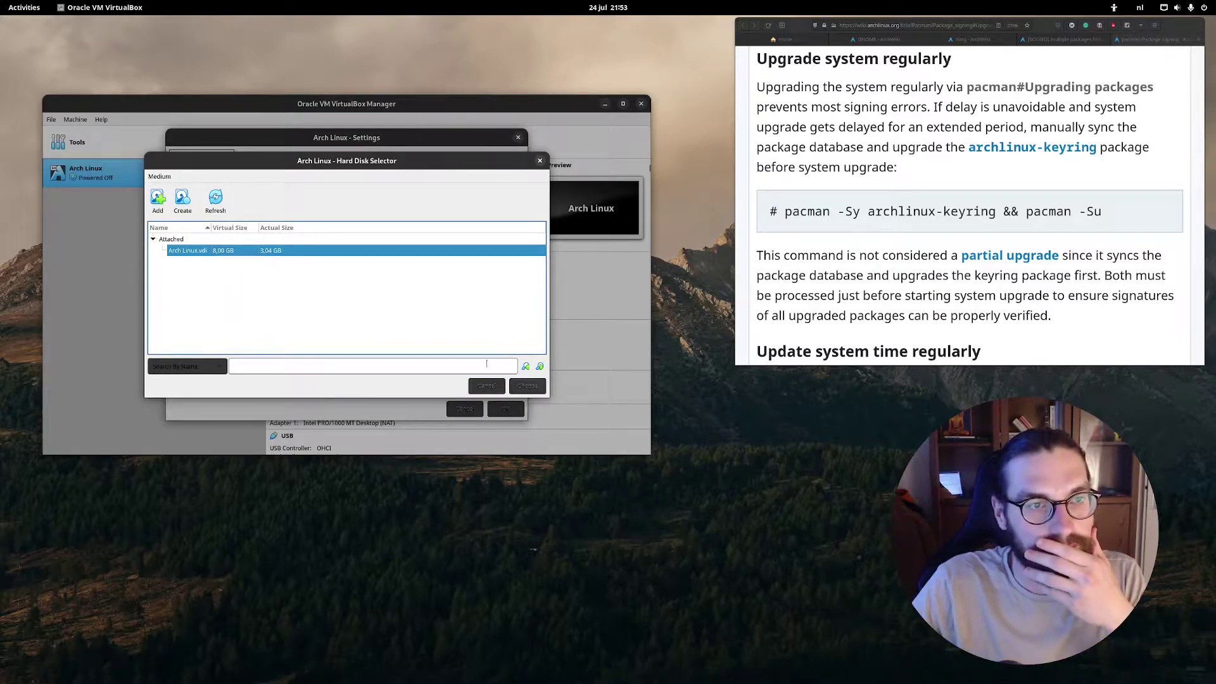
click(526, 387)
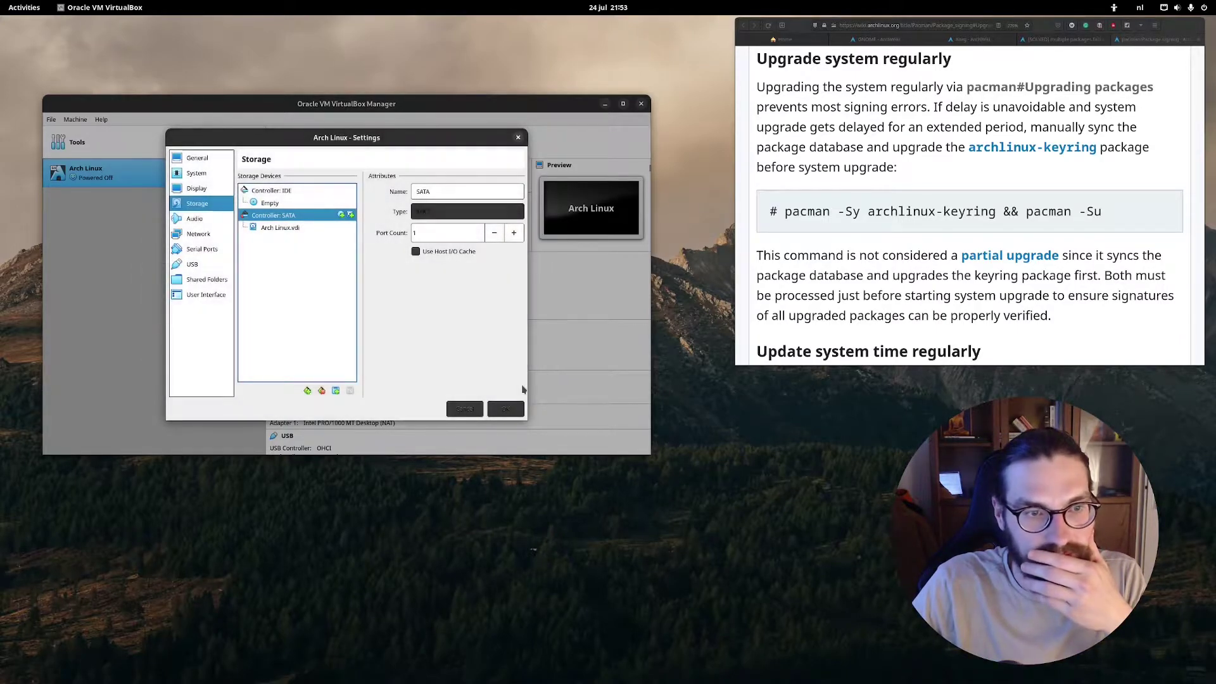
Leave Arch Linux.vdi attached on SATA Port 0 and close the settings
click(289, 229)
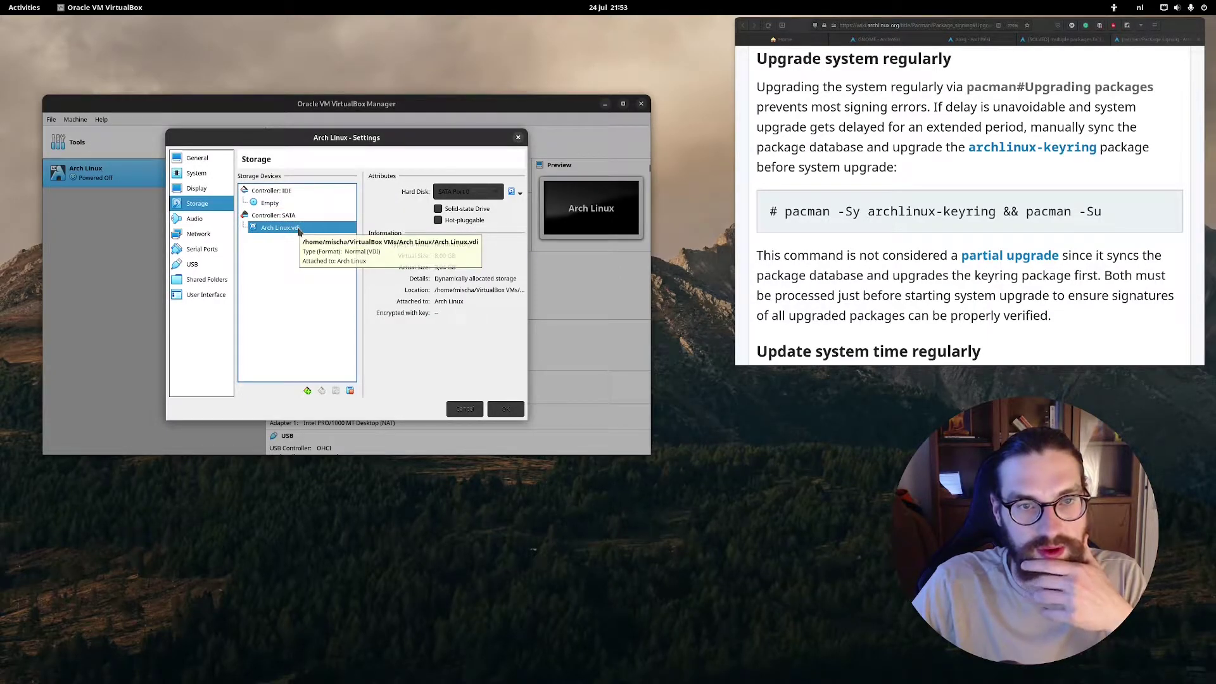
right_click(298, 232)
click(353, 322)
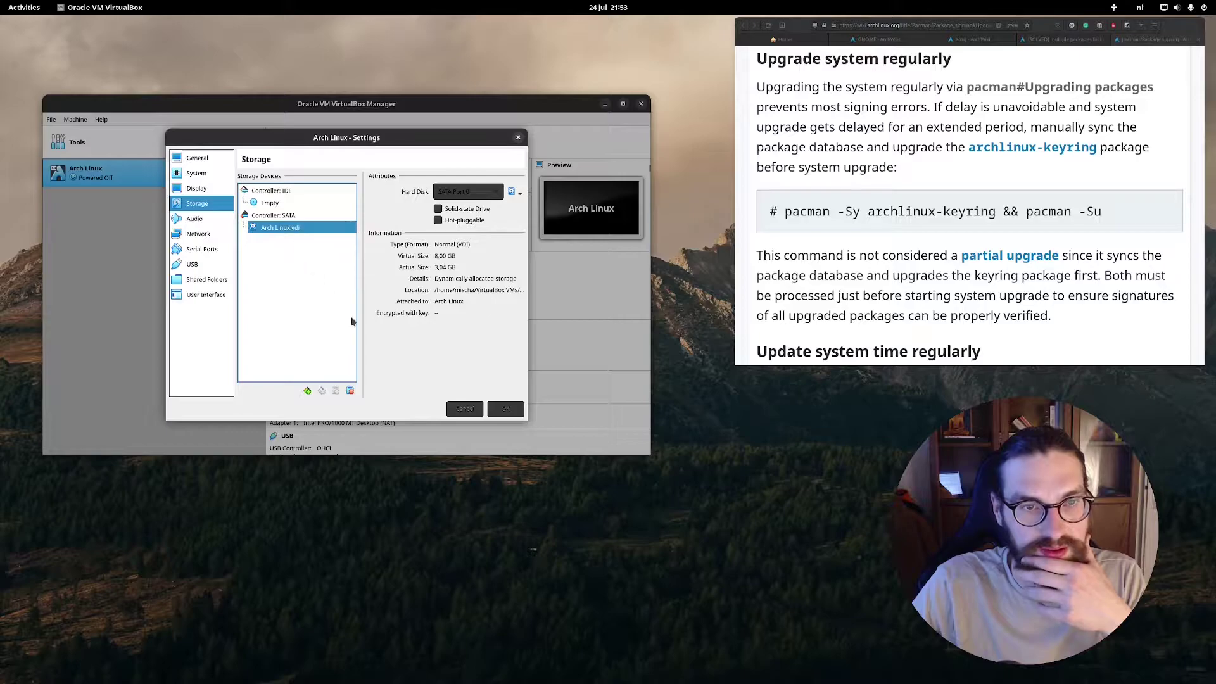
click(465, 409)
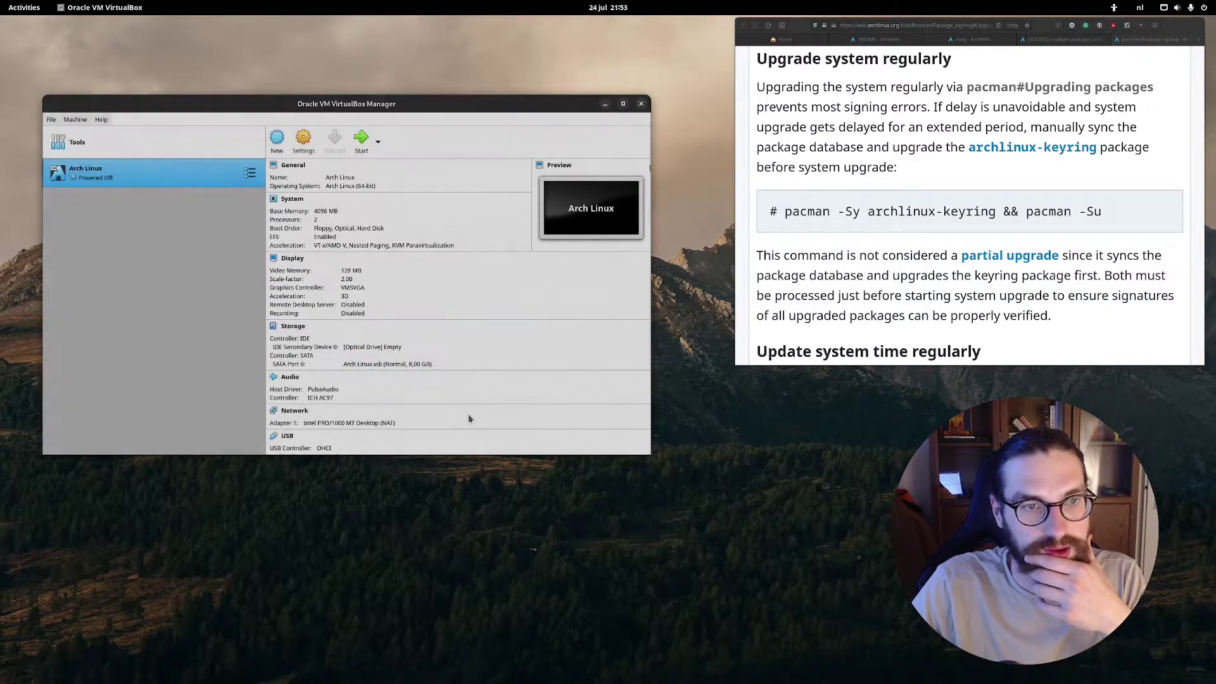
Open the global VirtualBox Preferences and close them without changes
click(52, 119)
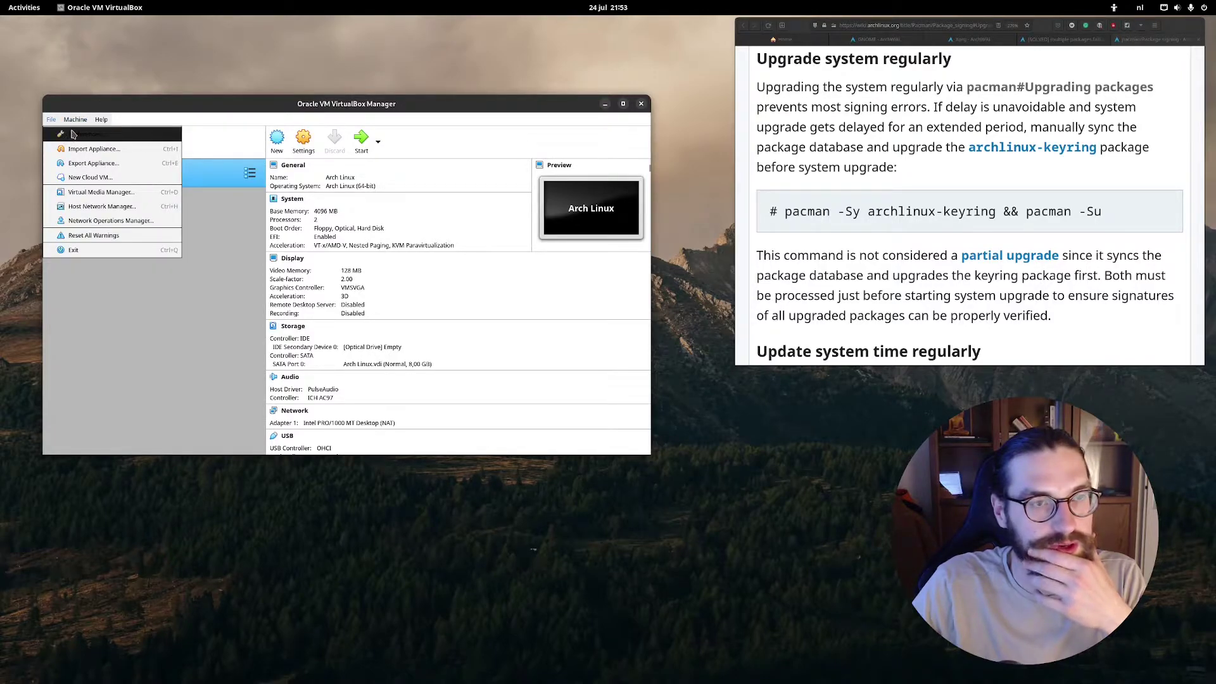
click(73, 134)
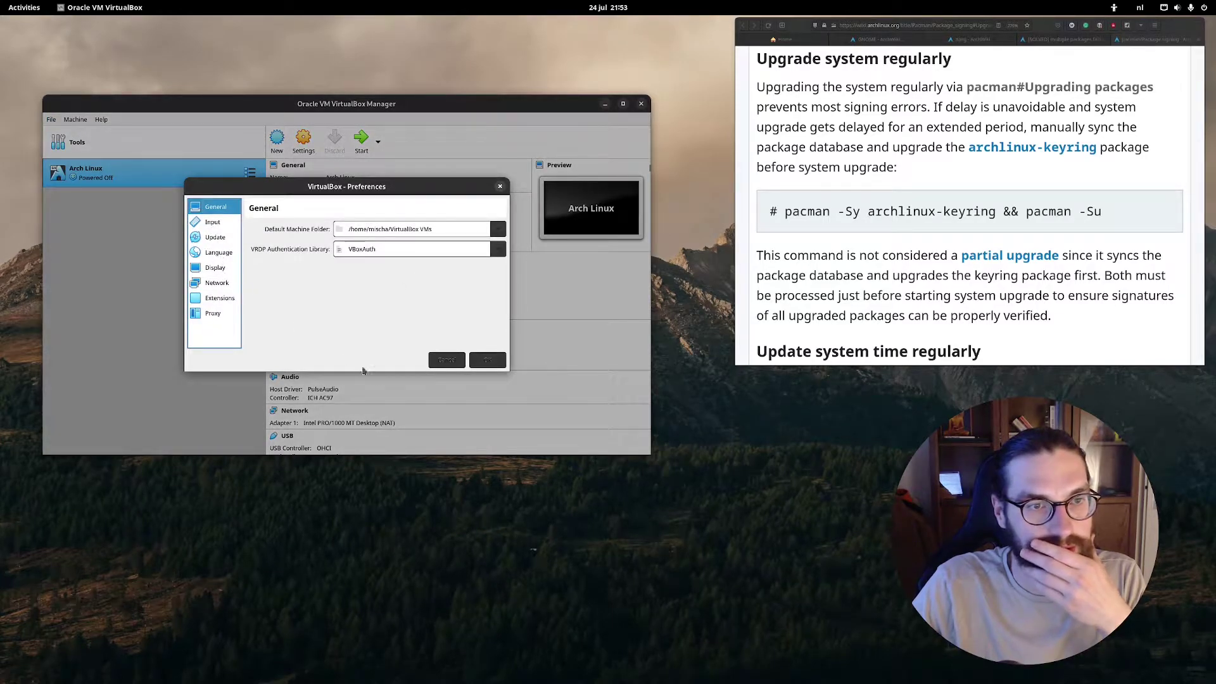
click(446, 360)
Open the Arch Linux settings at Storage and select the Arch Linux.vdi disk
right_click(114, 182)
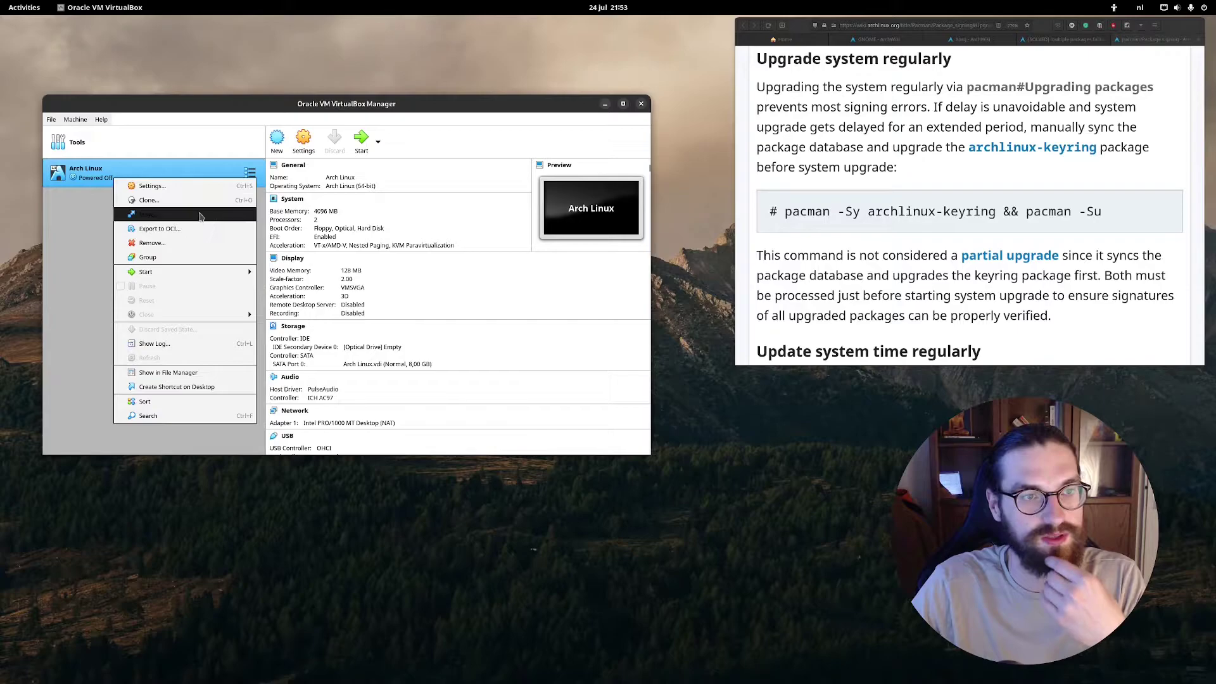
click(200, 190)
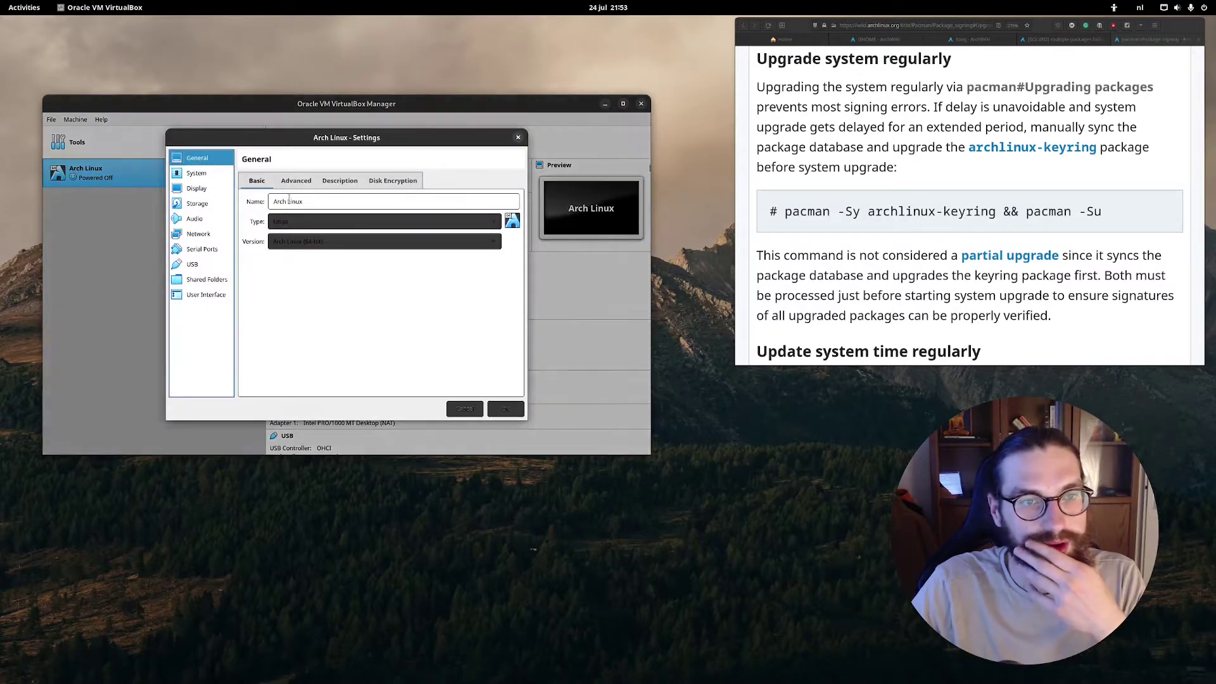
click(296, 181)
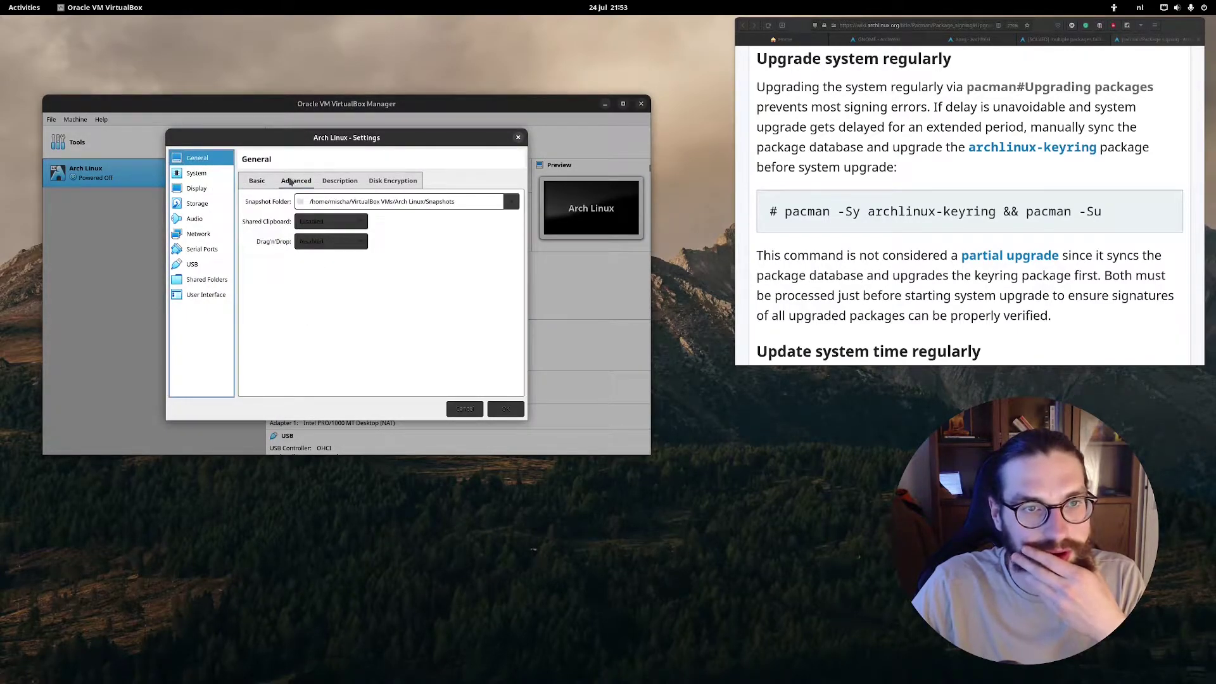
click(202, 249)
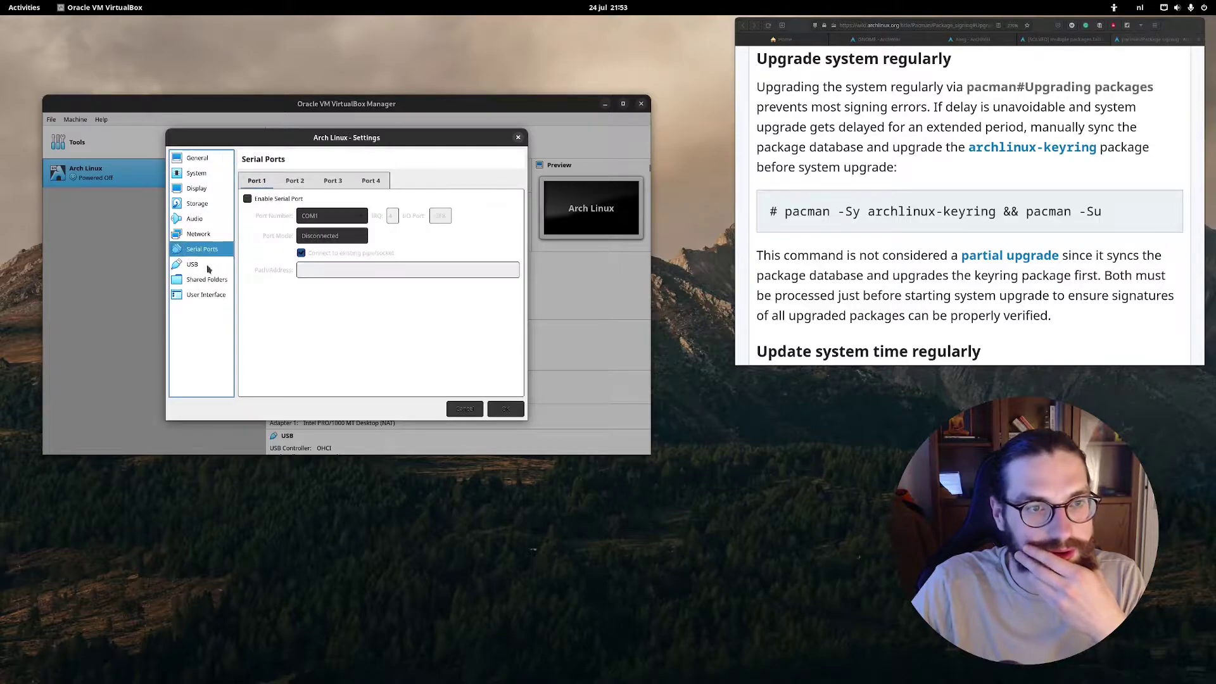
click(198, 203)
click(279, 228)
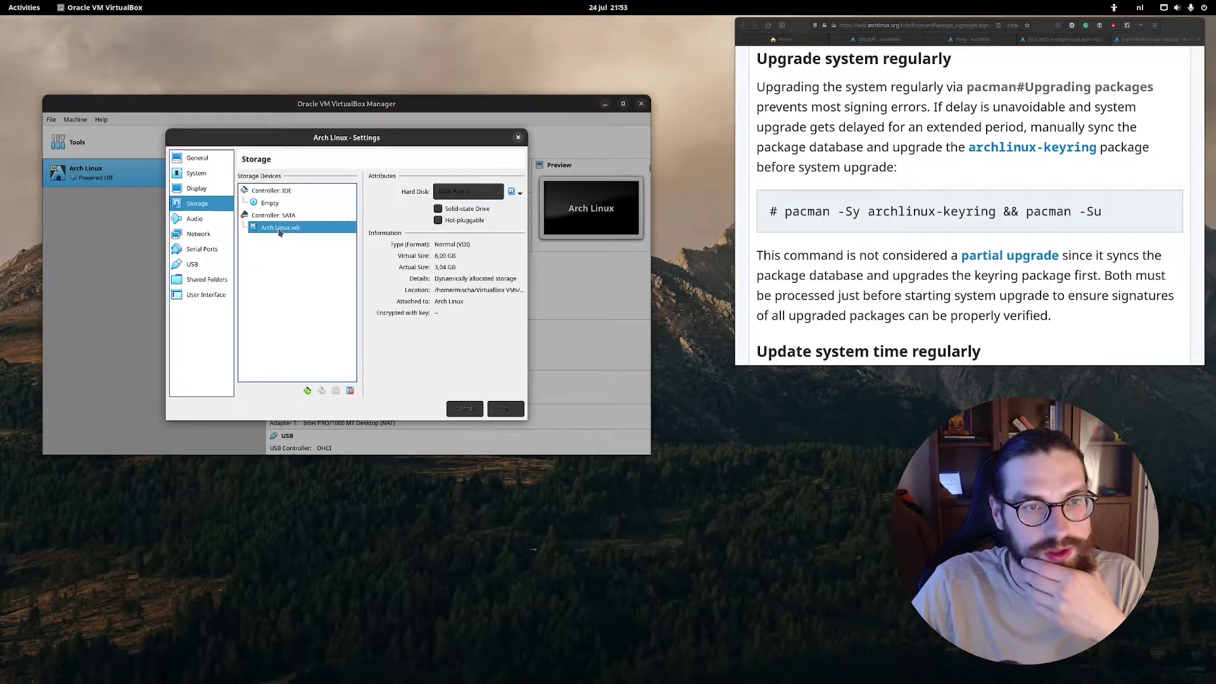
Keep Arch Linux.vdi selected as the SATA hard disk in the drive dropdown
click(480, 195)
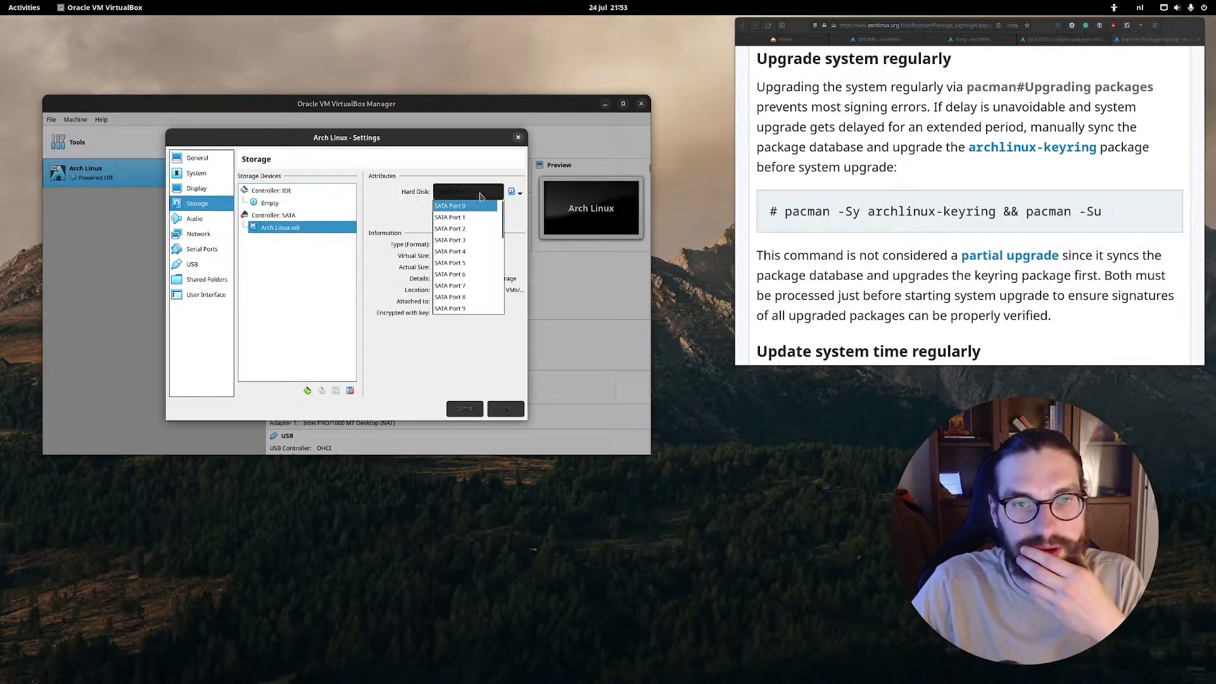
click(480, 195)
click(512, 192)
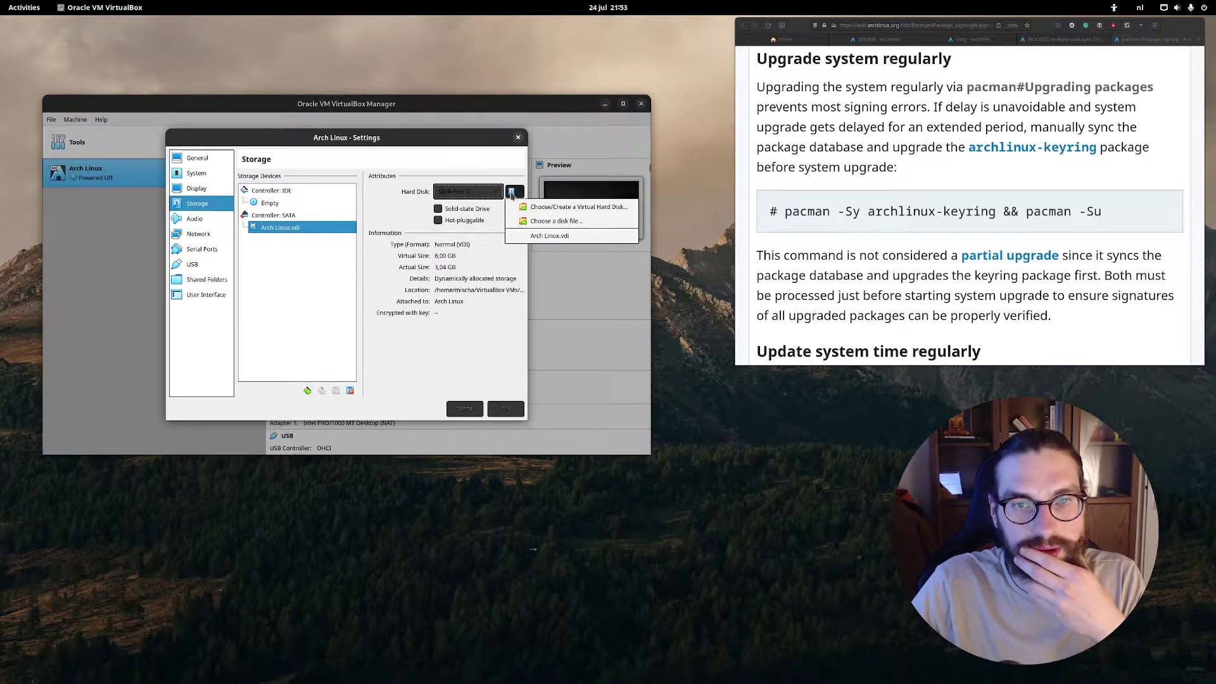
click(550, 237)
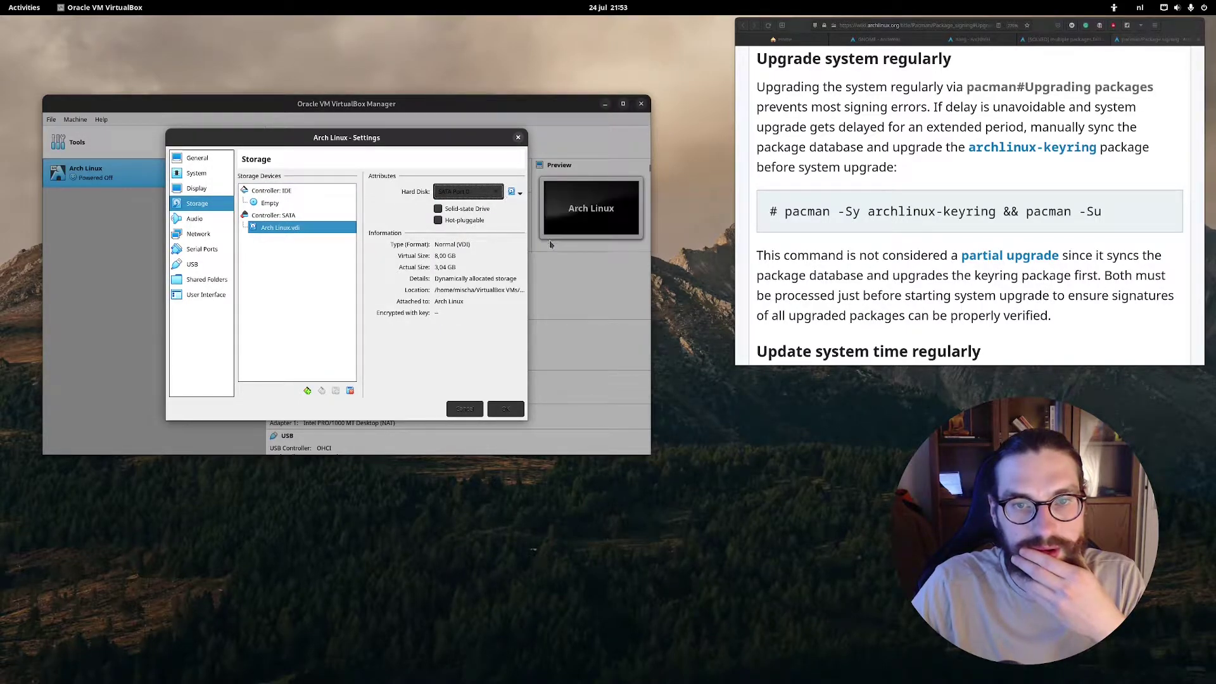
click(511, 192)
click(512, 192)
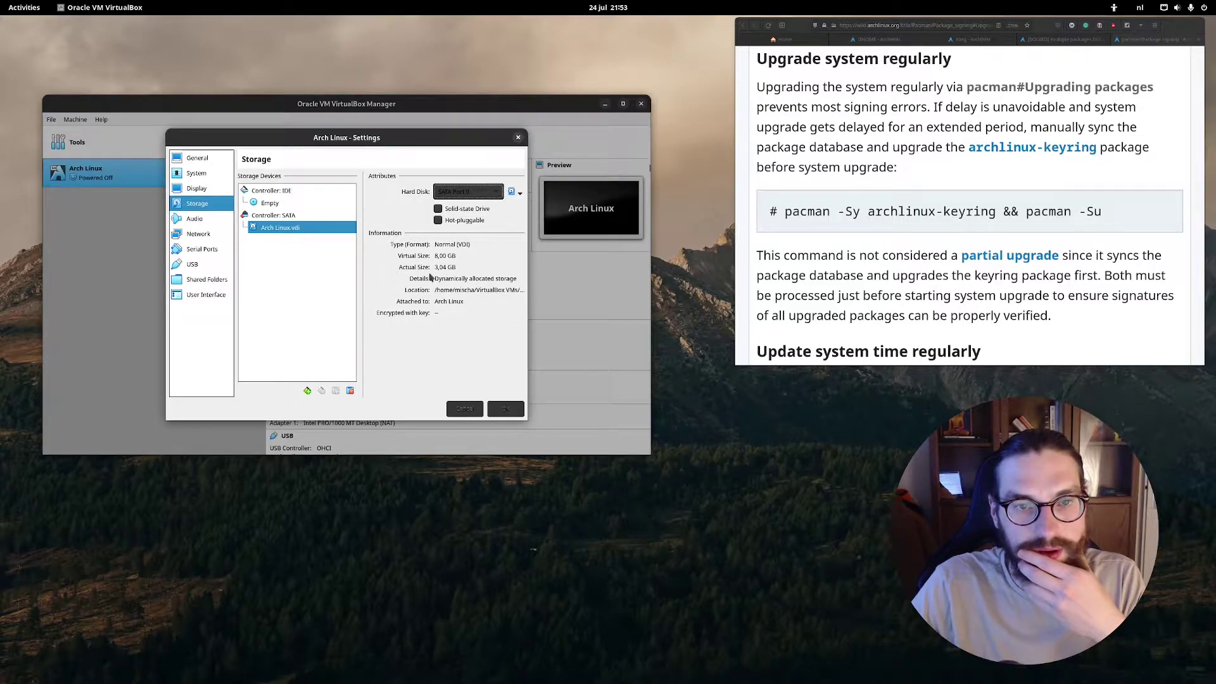
Dismiss the attachment context menu without removing the disk, and switch to Firefox
right_click(307, 232)
click(442, 323)
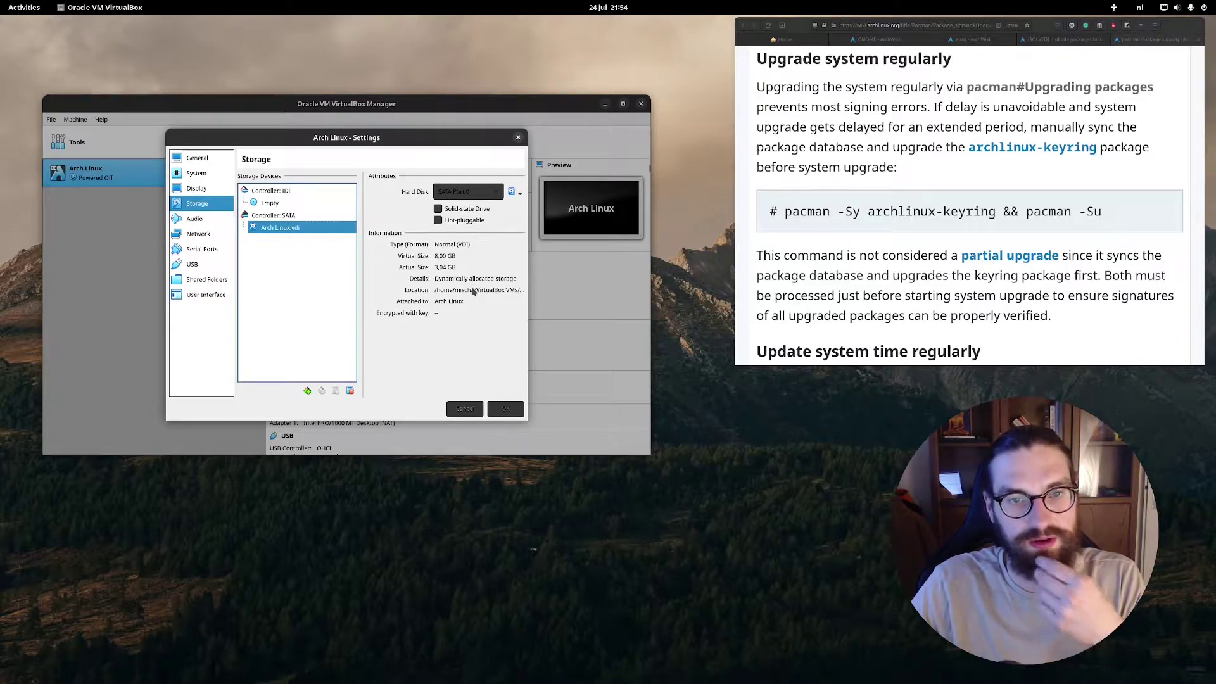
right_click(286, 236)
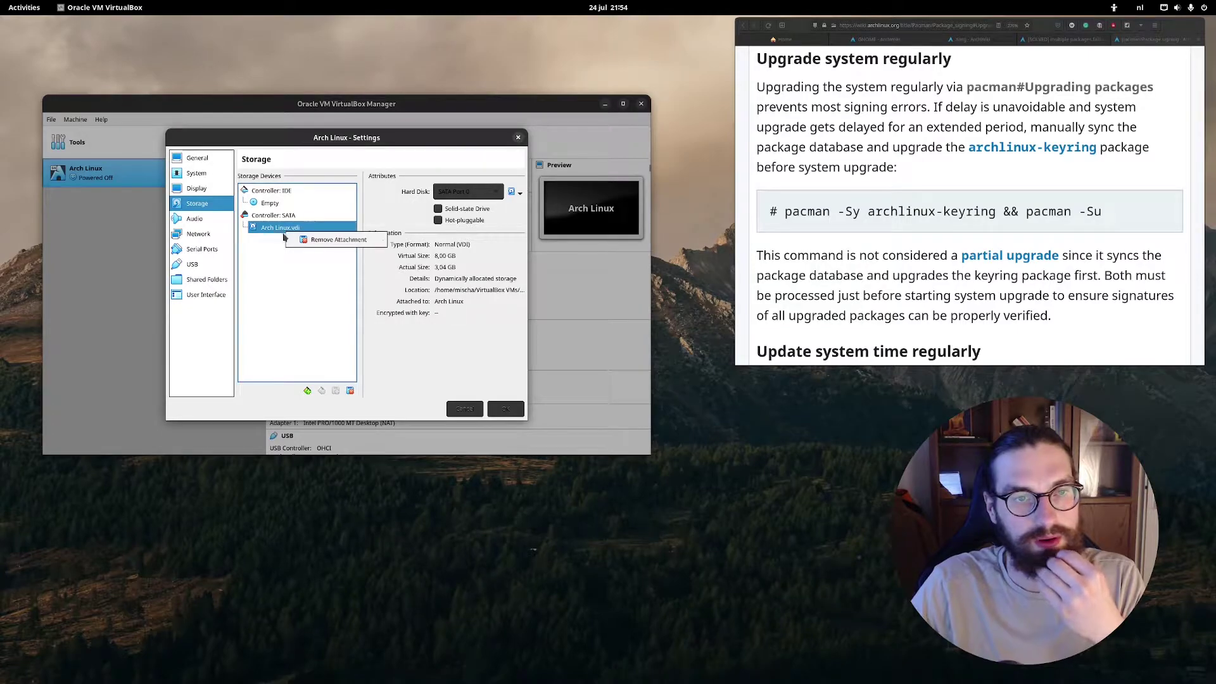
click(271, 253)
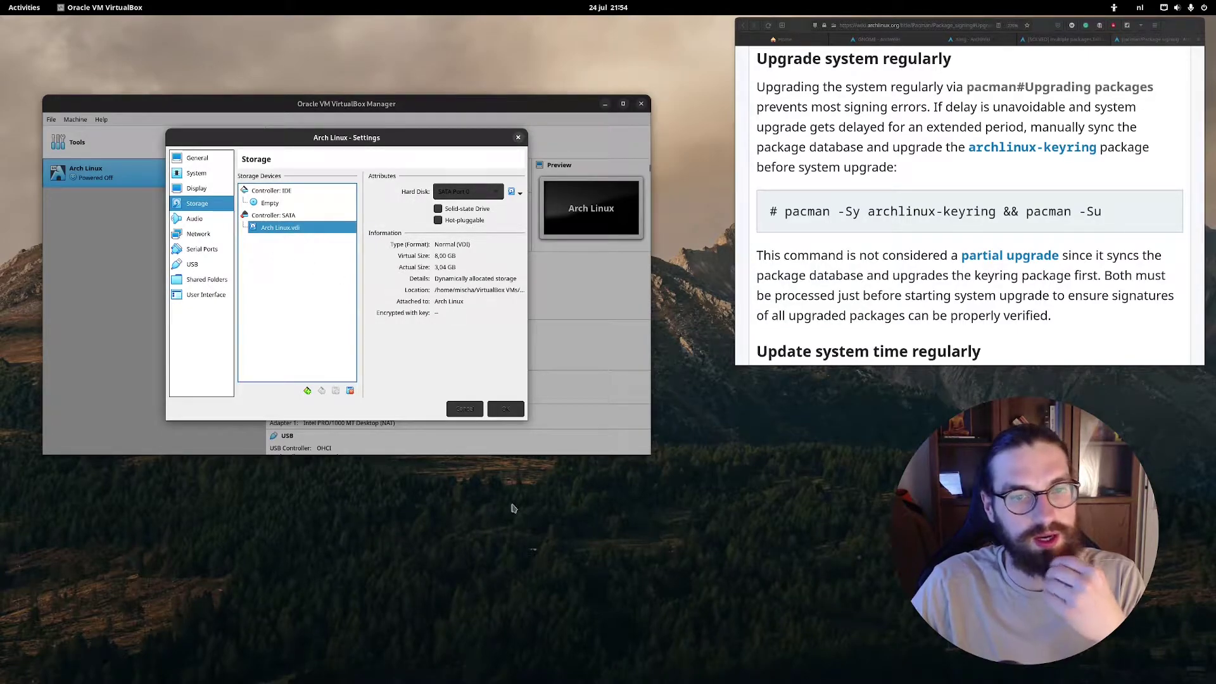
click(1141, 42)
Search the web for 'increase storage size virtualbox' in a new tab
key(ctrl+t)
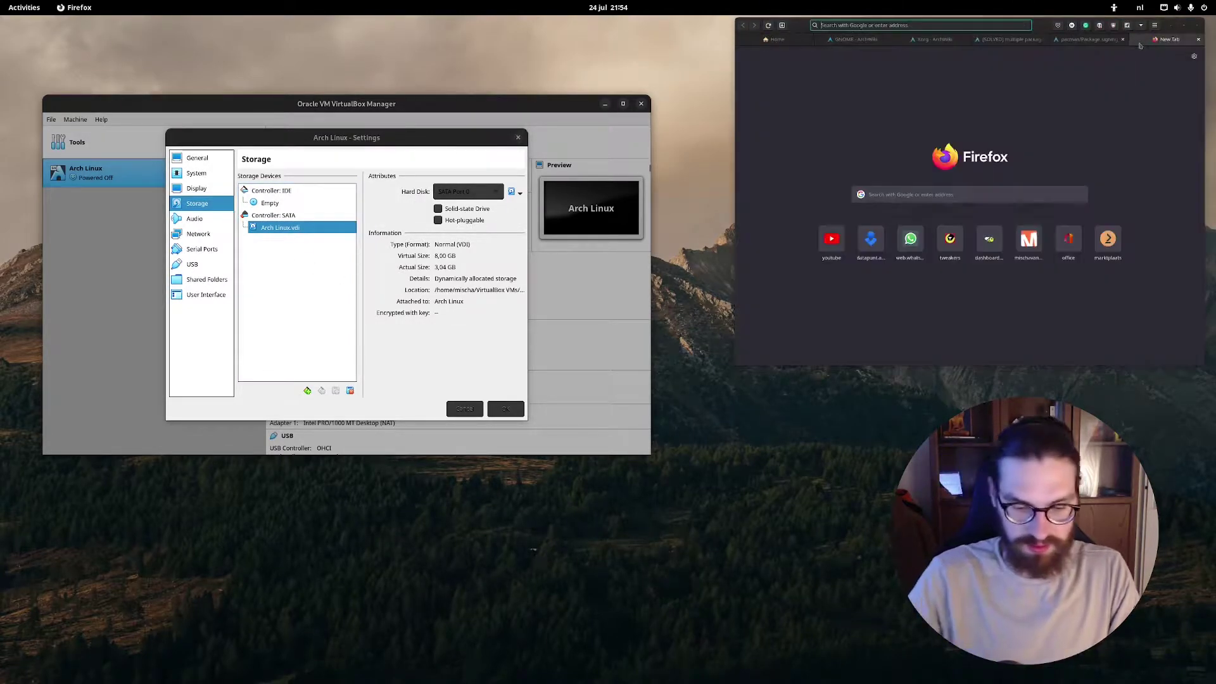
text(make)
key(BackSpace)
key(BackSpace)
key(BackSpace)
key(BackSpace)
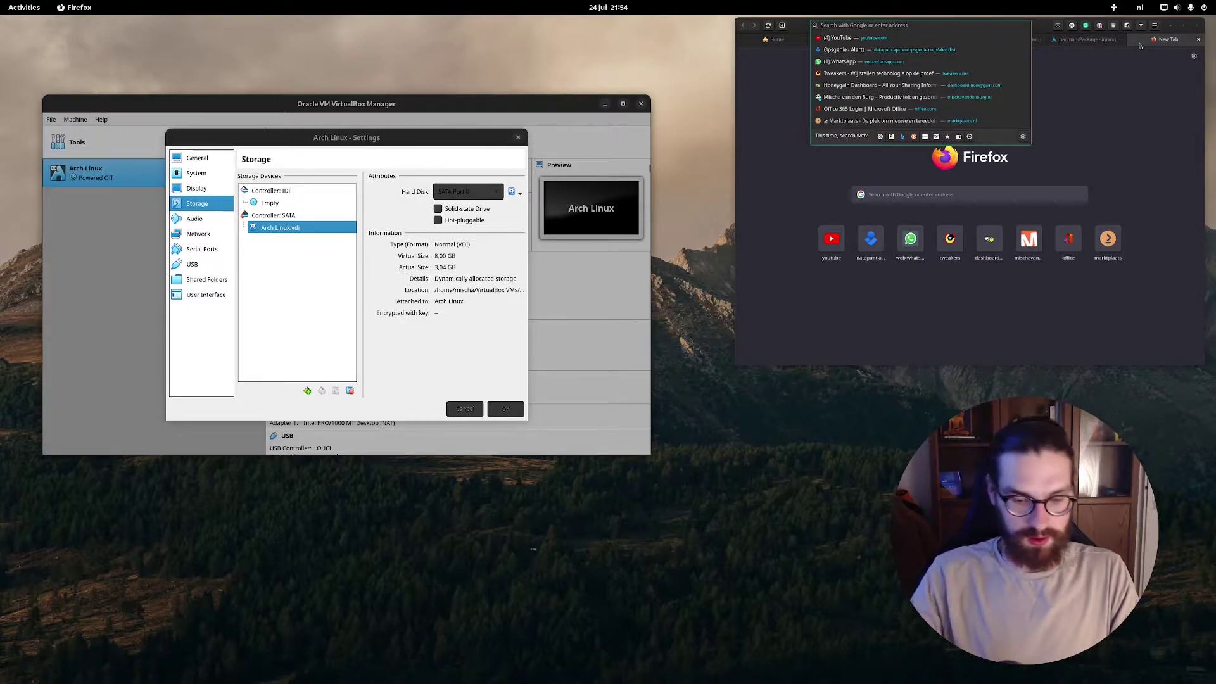
text(increase storage s)
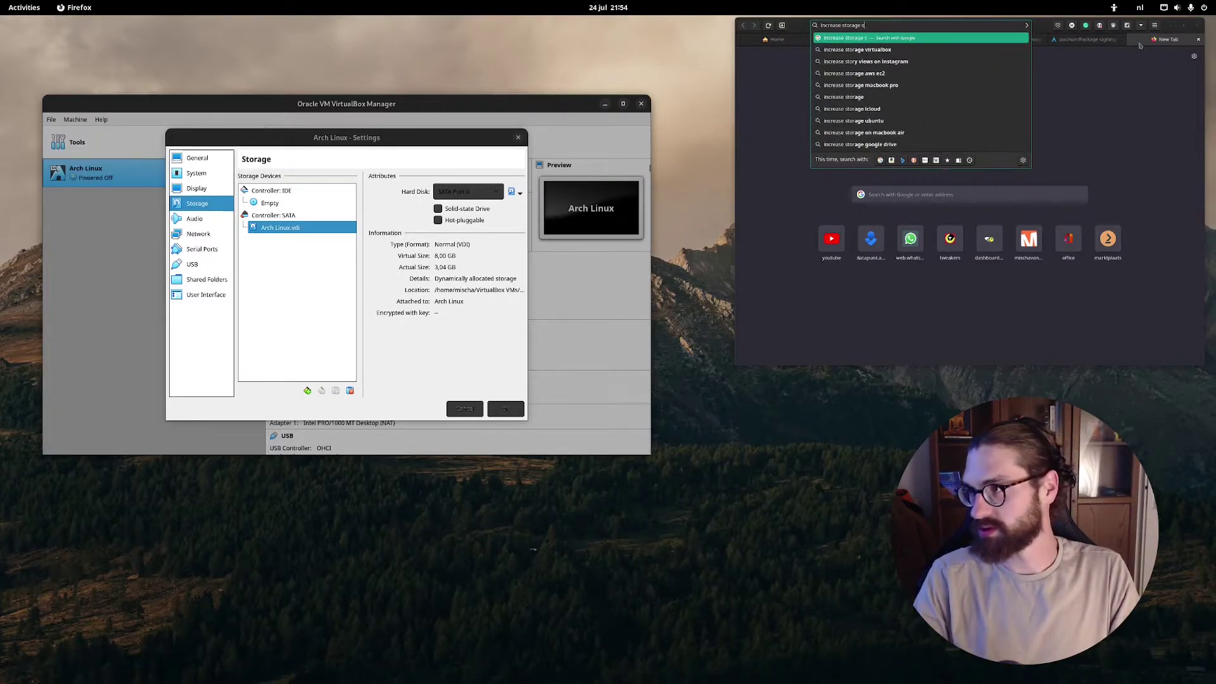
text(ize virtualbox)
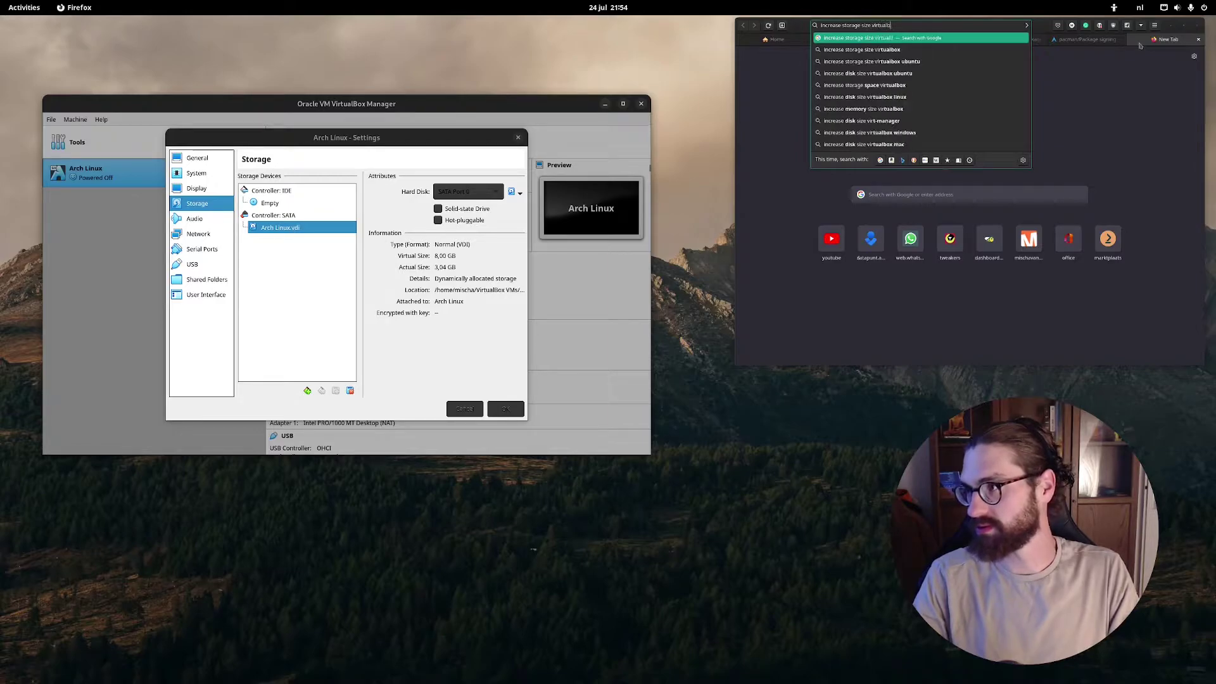
key(Return)
Open the How-To Geek guide, clear its consent and adblock notices, and save the VM settings
click(880, 119)
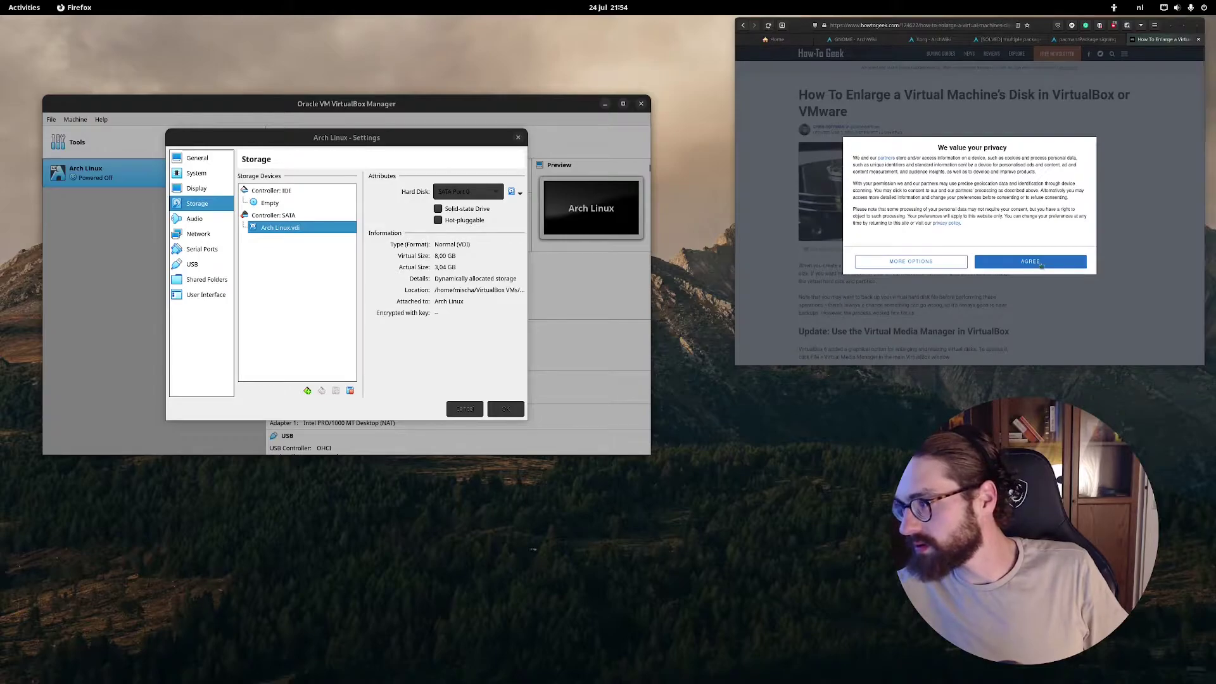
click(1040, 263)
scroll(1014, 260, down, 5)
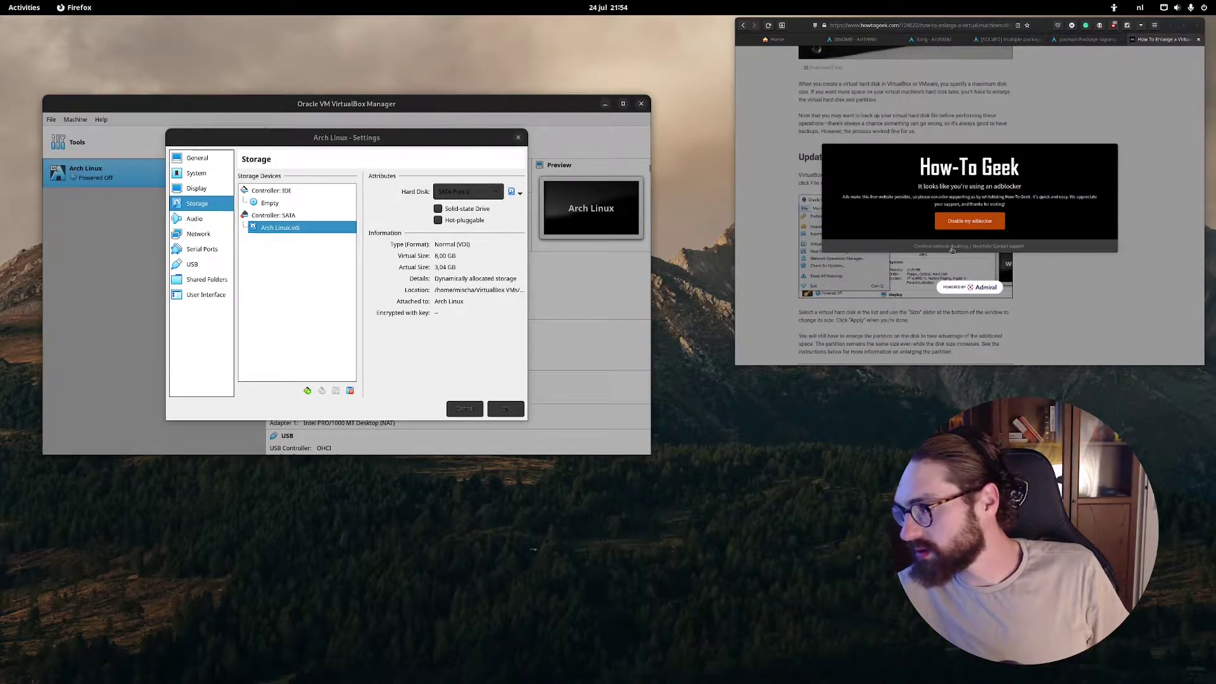
click(952, 247)
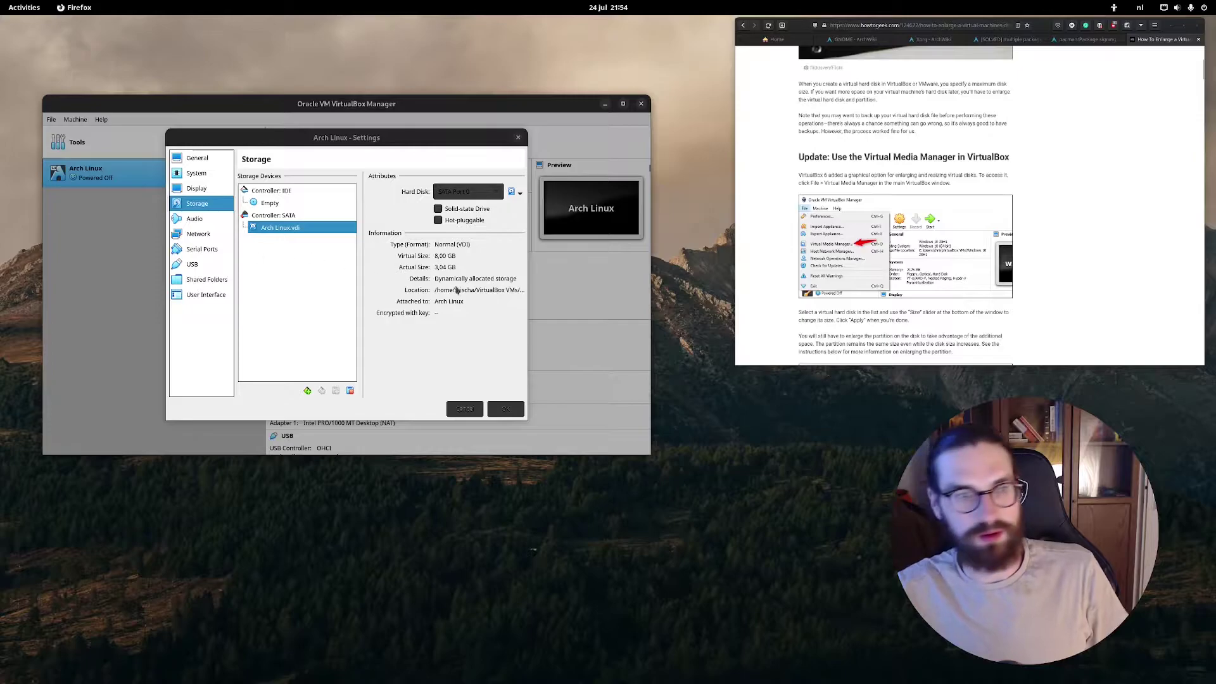
click(502, 411)
click(51, 120)
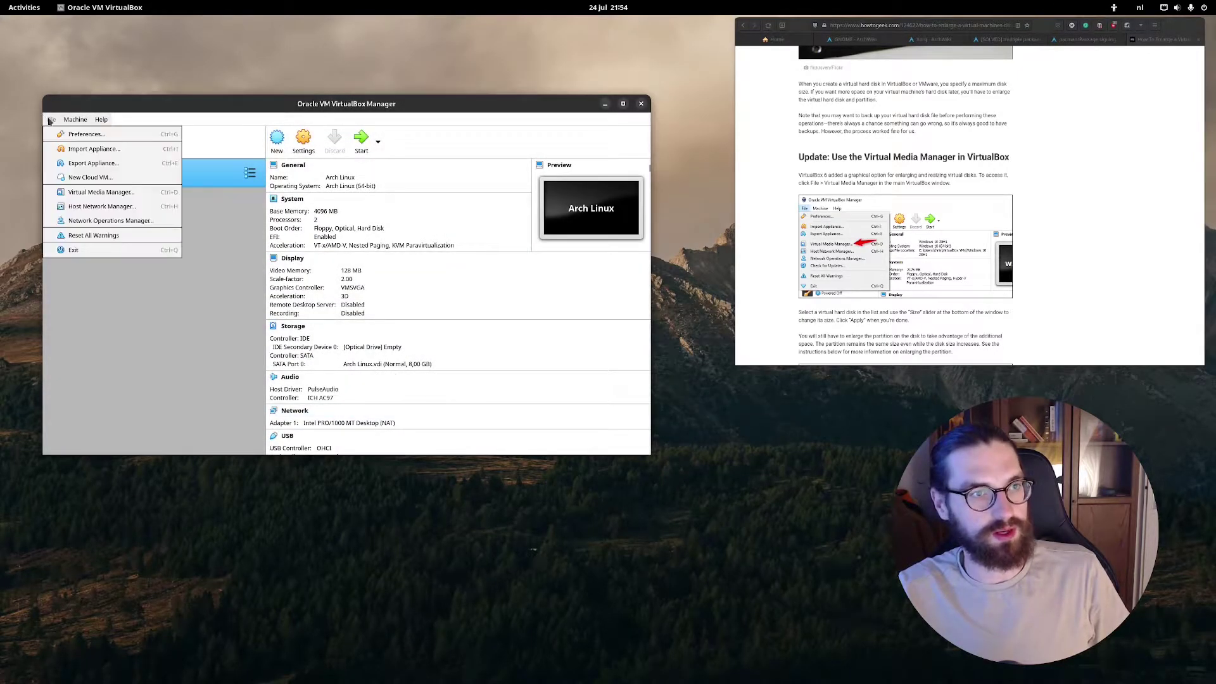
Resize Arch Linux.vdi from 8,00 GB to 30,32 GB in the Virtual Media Manager
click(144, 192)
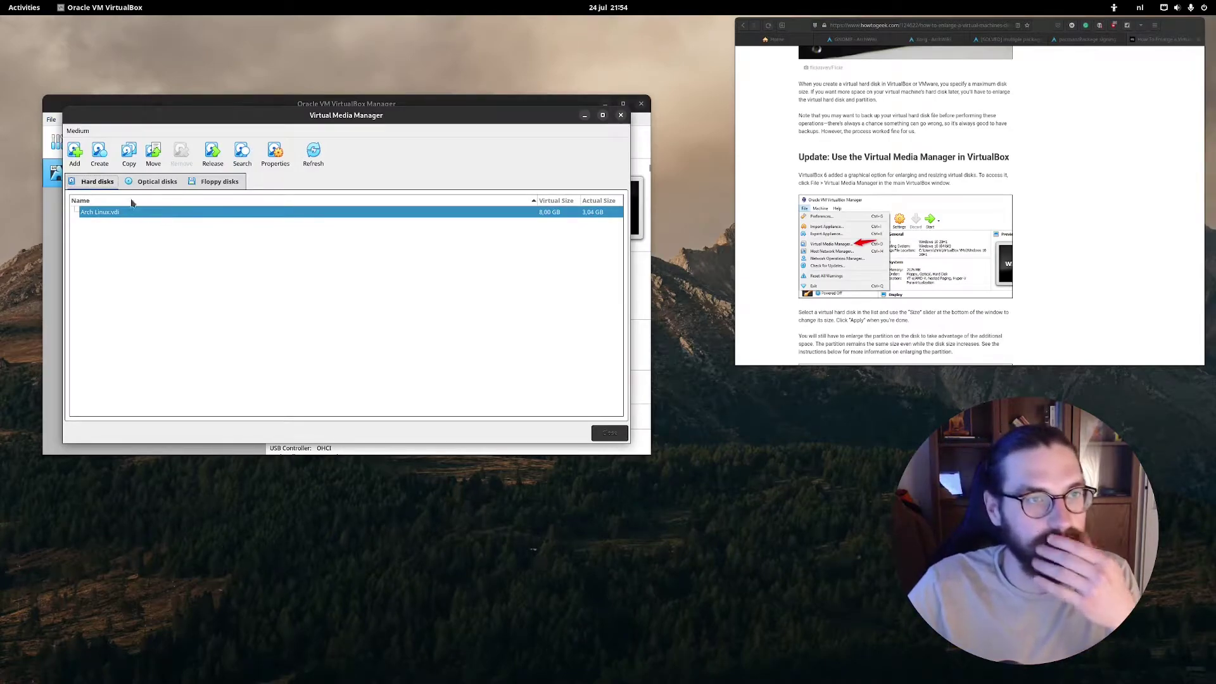
right_click(230, 209)
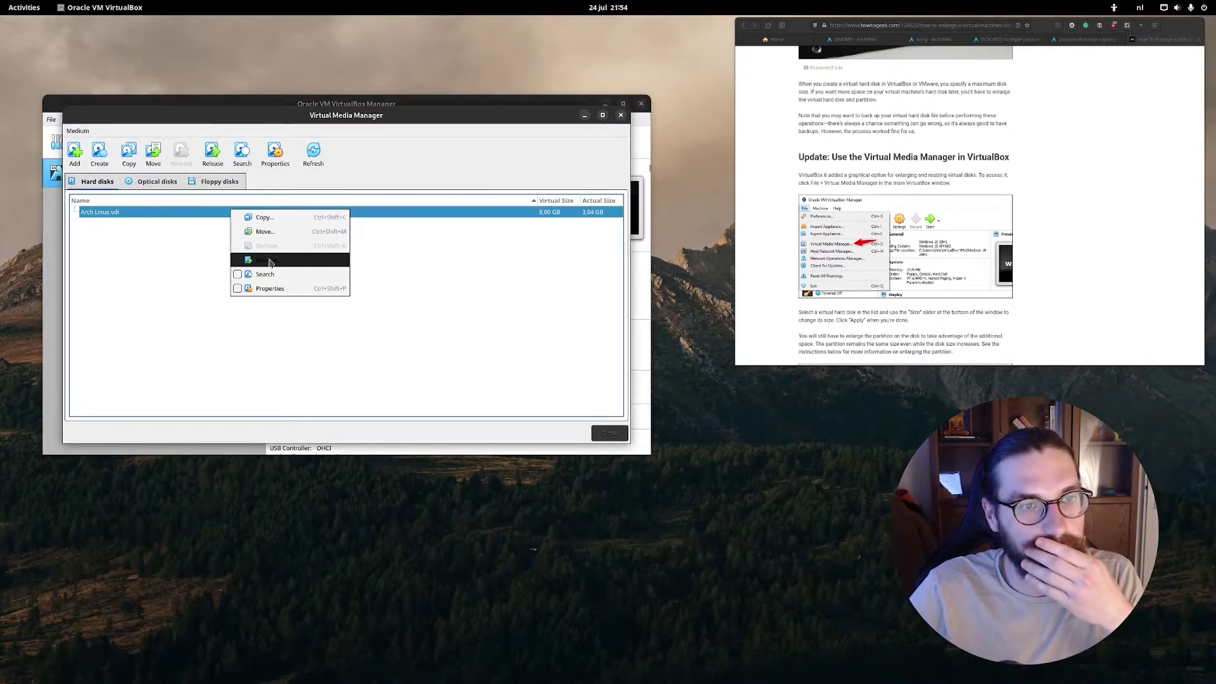
click(268, 291)
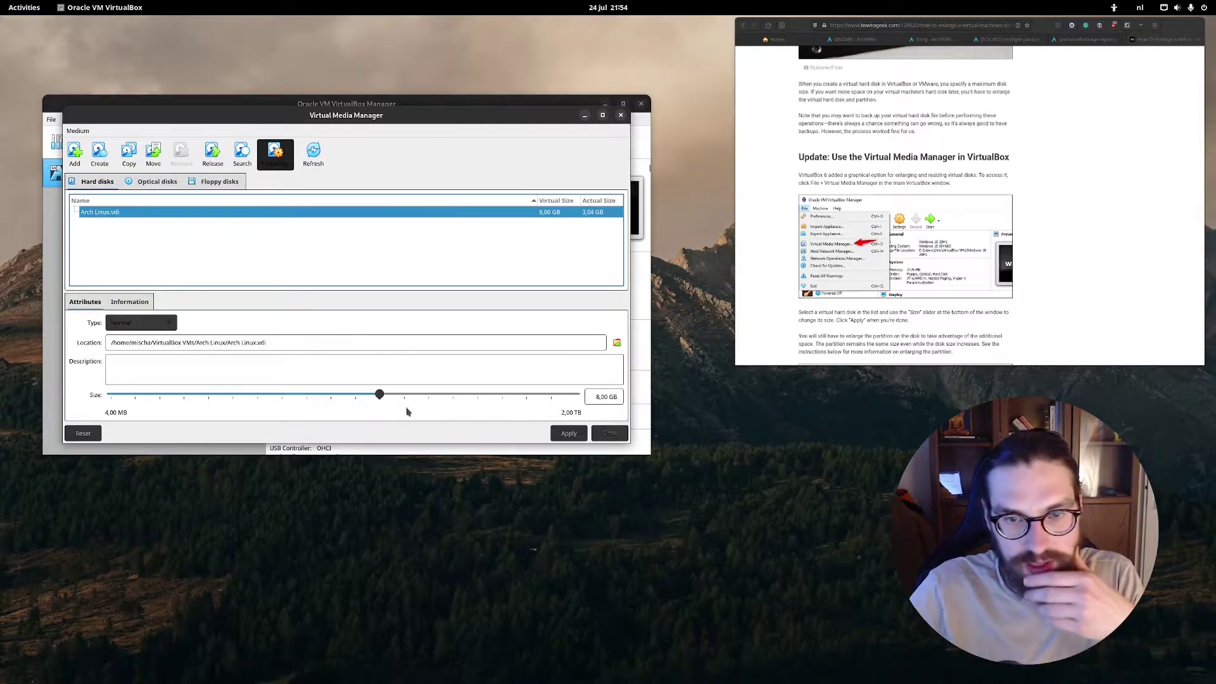
drag(380, 396, 426, 394)
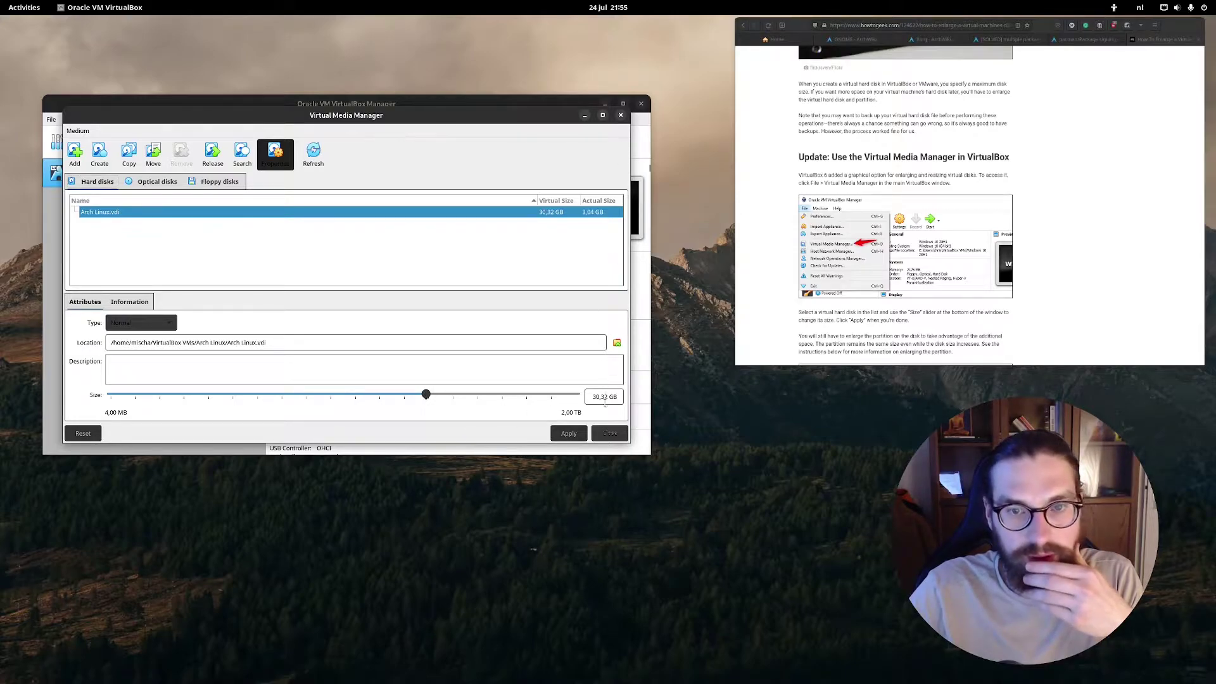
click(608, 434)
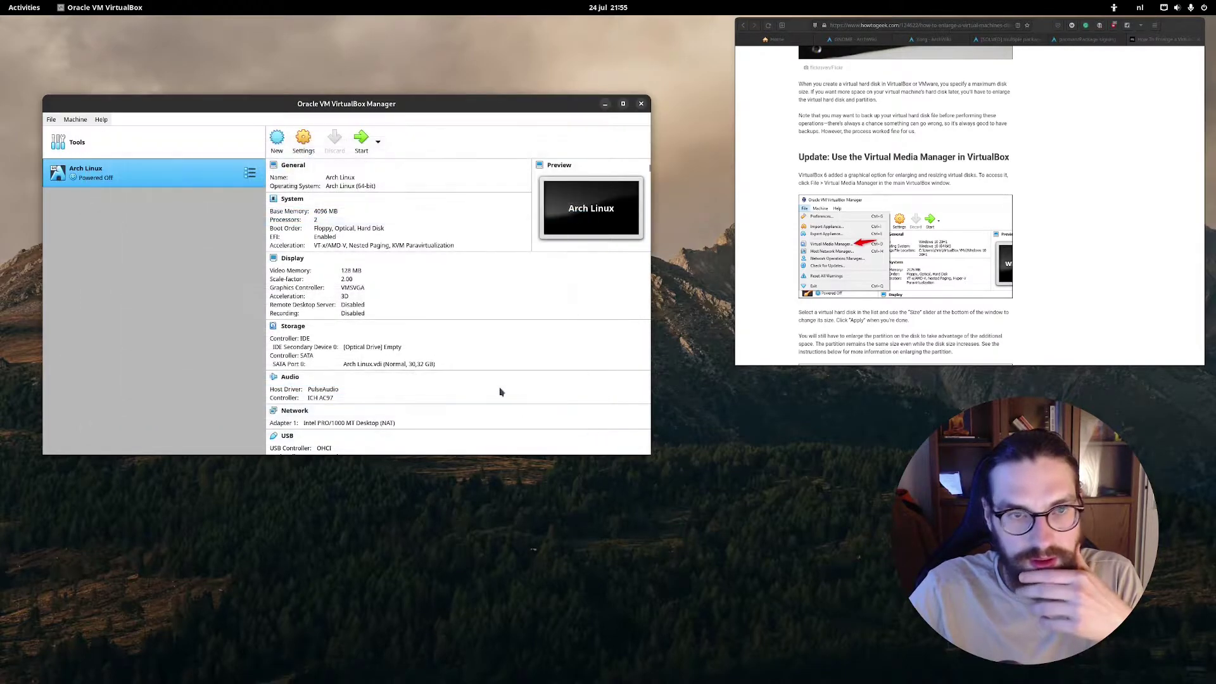
Start the Arch Linux VM, boot the default GRUB entry and log in
click(358, 152)
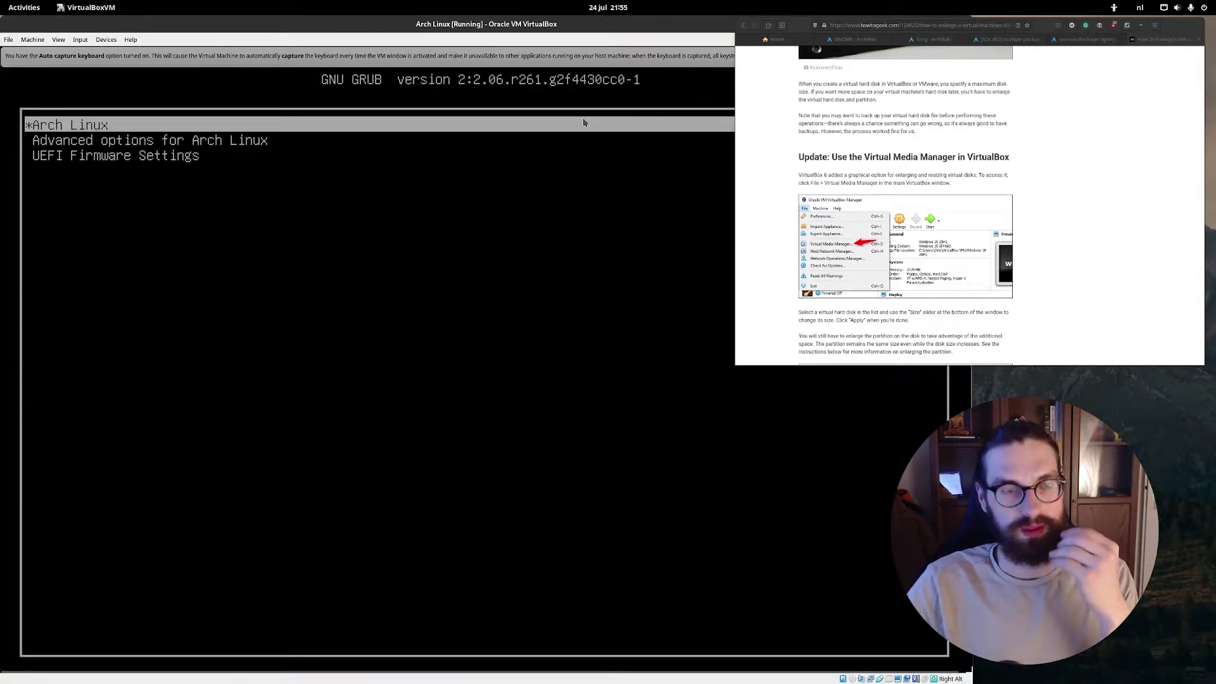
key(Return)
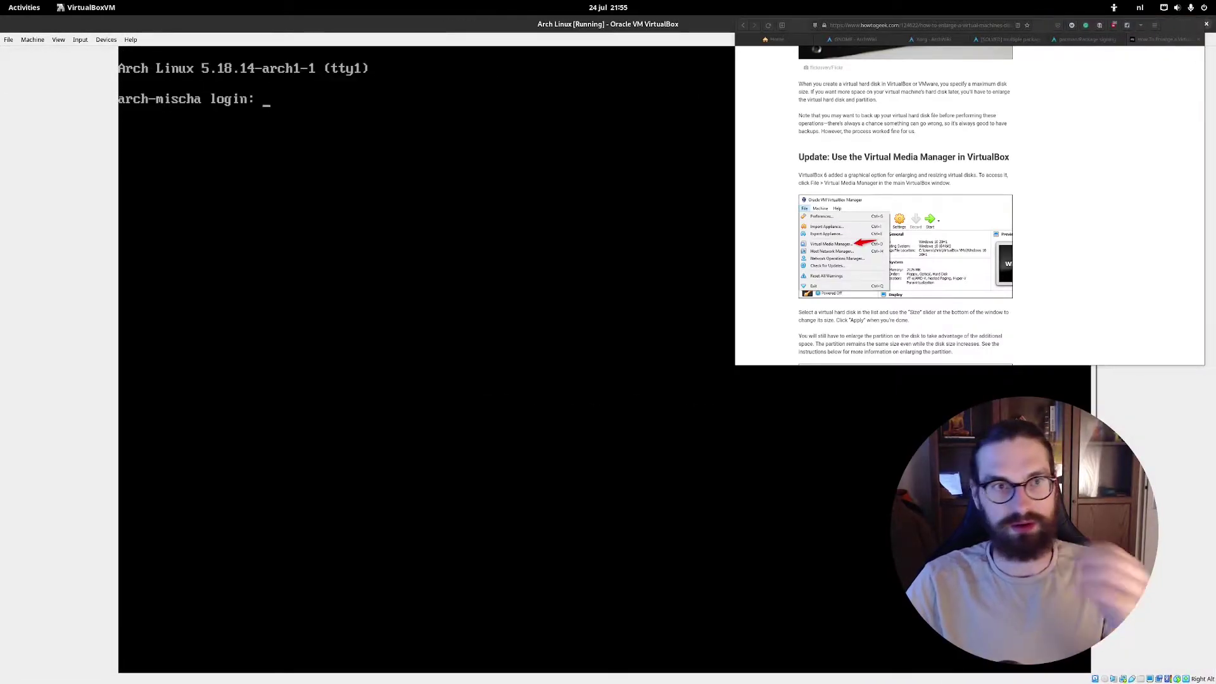
text(mischa)
key(Return)
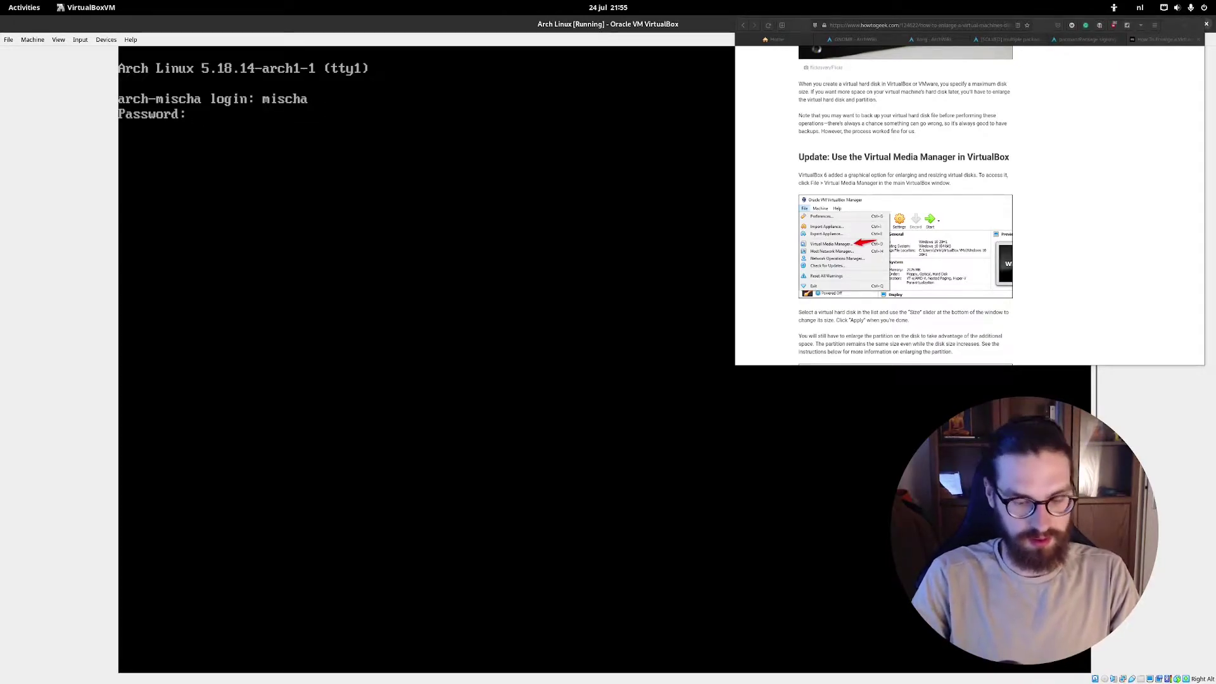
key(Return)
Clear the console and run ls and lsblk, showing sda at 30.3G
key(ctrl+l)
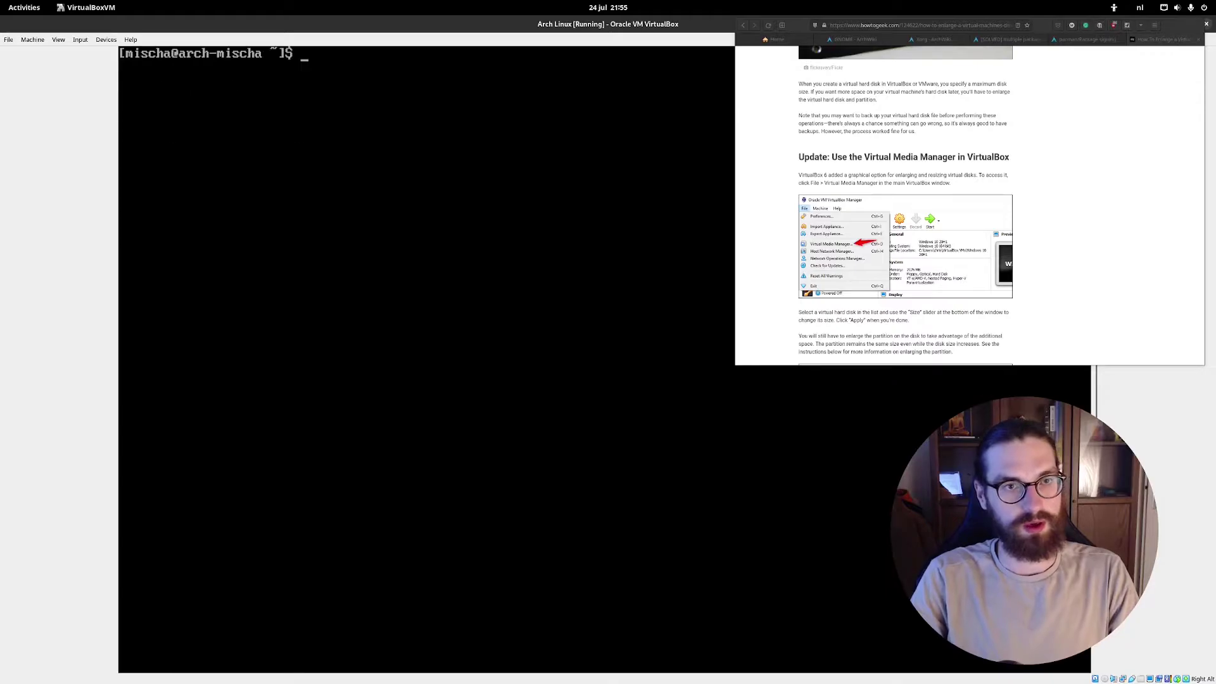
key(BackSpace)
text(ls)
key(Return)
text(lsblk)
key(Return)
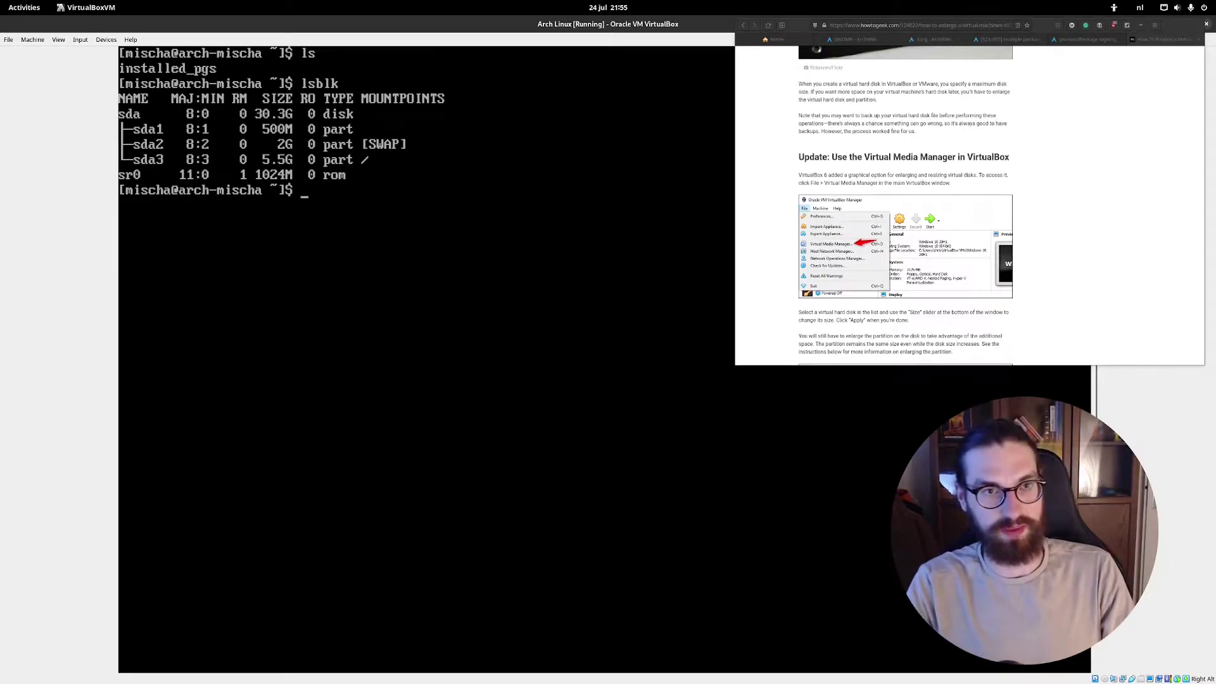
Run fdisk on /dev/sda3, rerunning it with sudo
text(d)
text(sik)
text(dev/)
text(sda3)
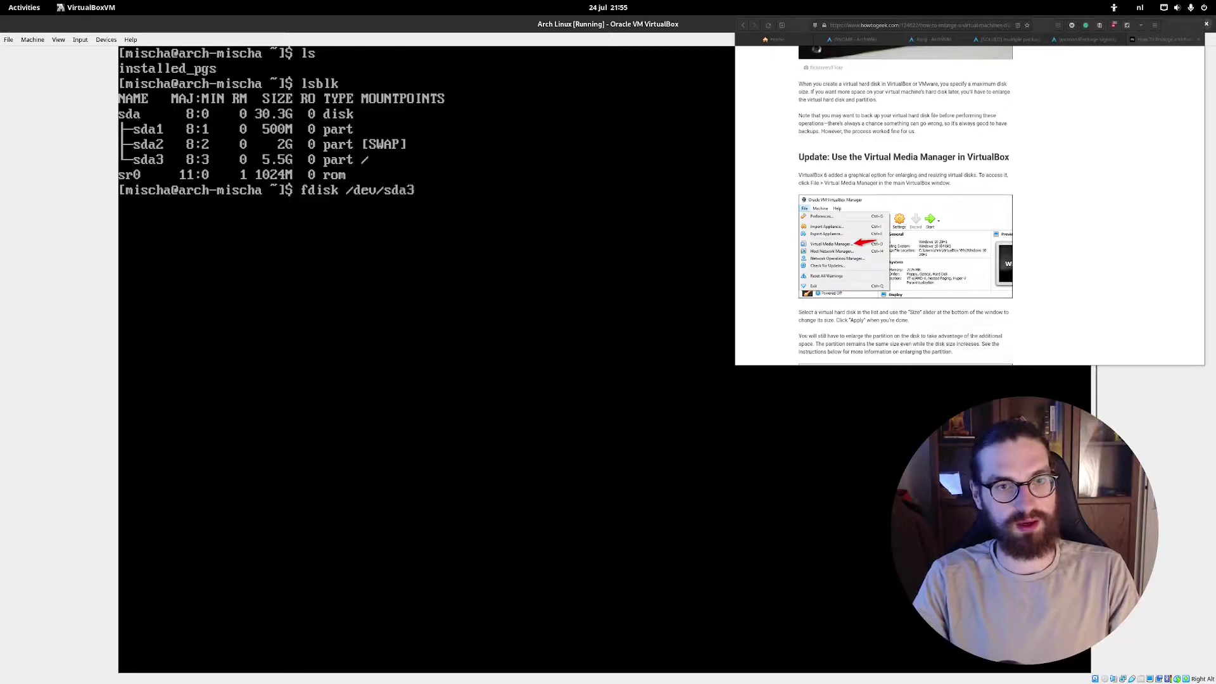
key(Return)
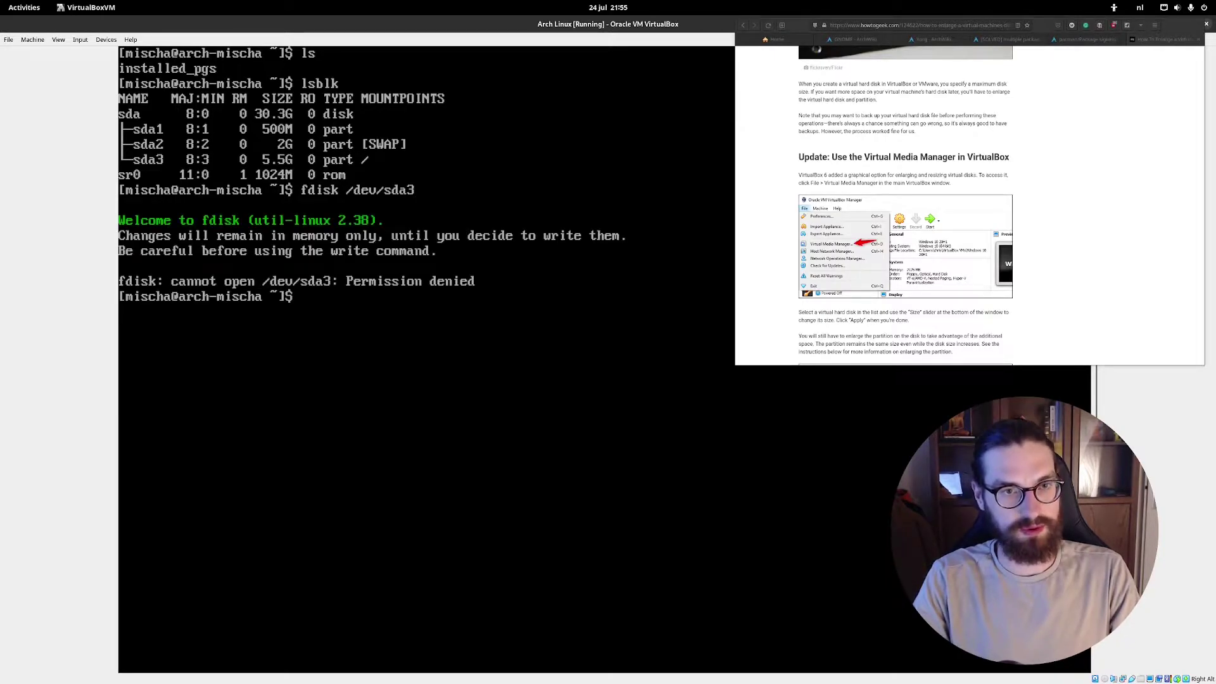
text(sudo !!)
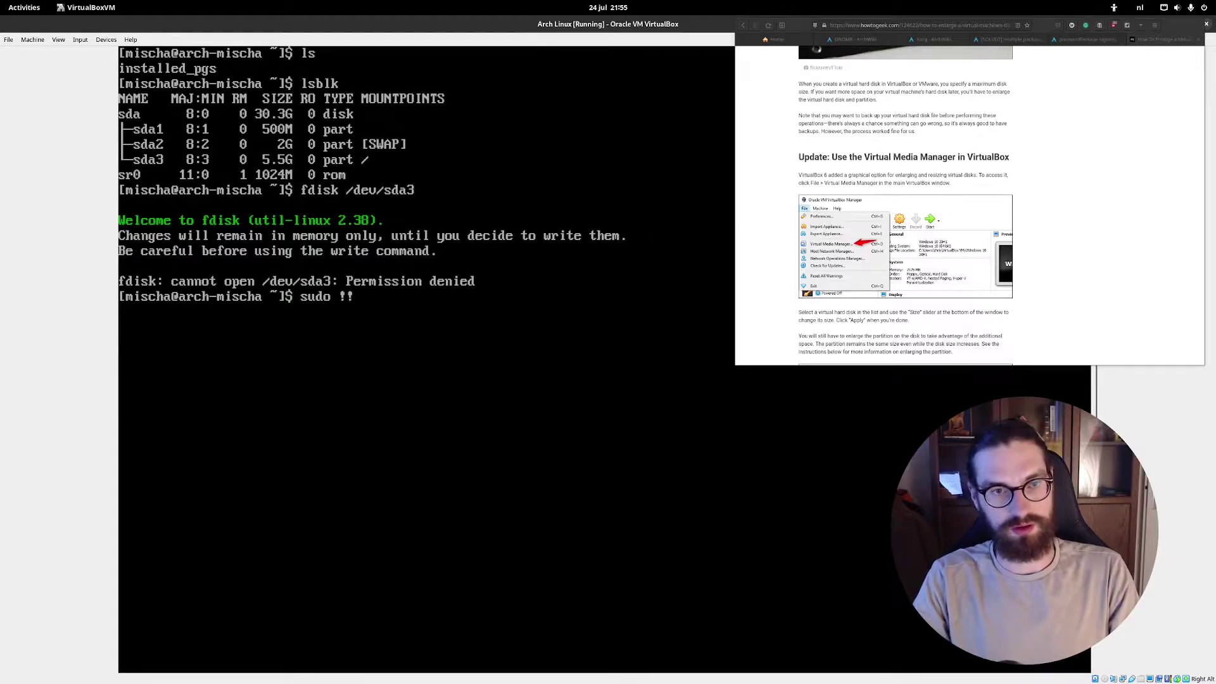
key(Return)
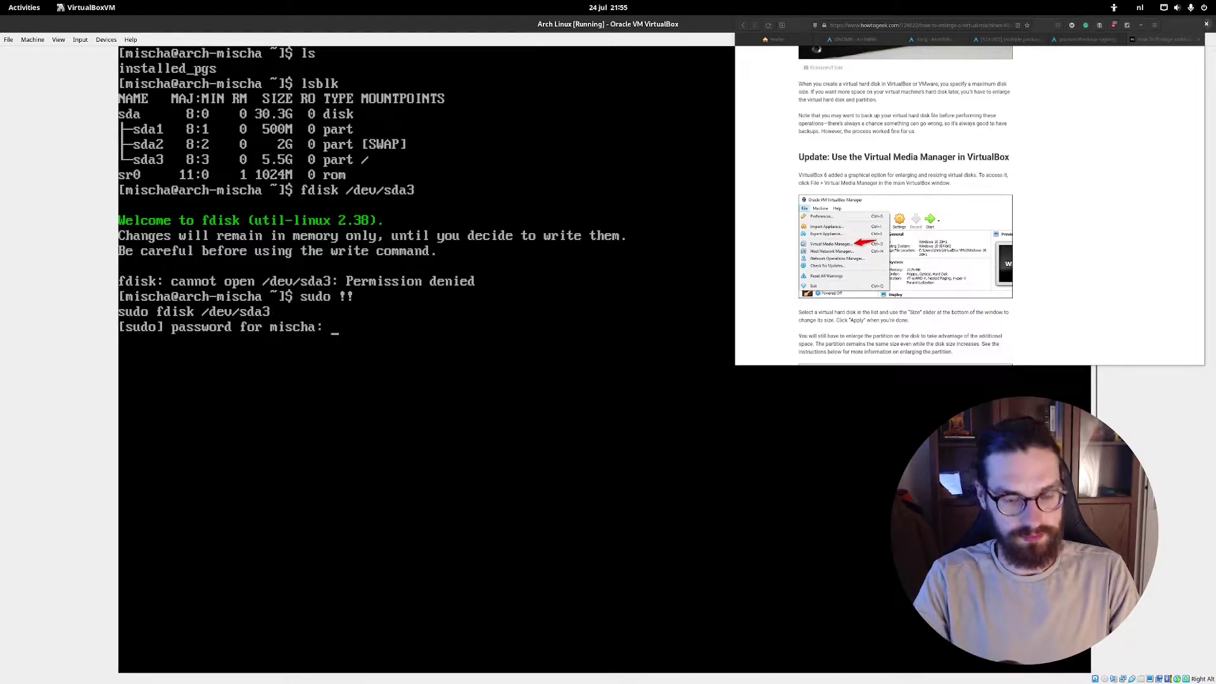
key(Return)
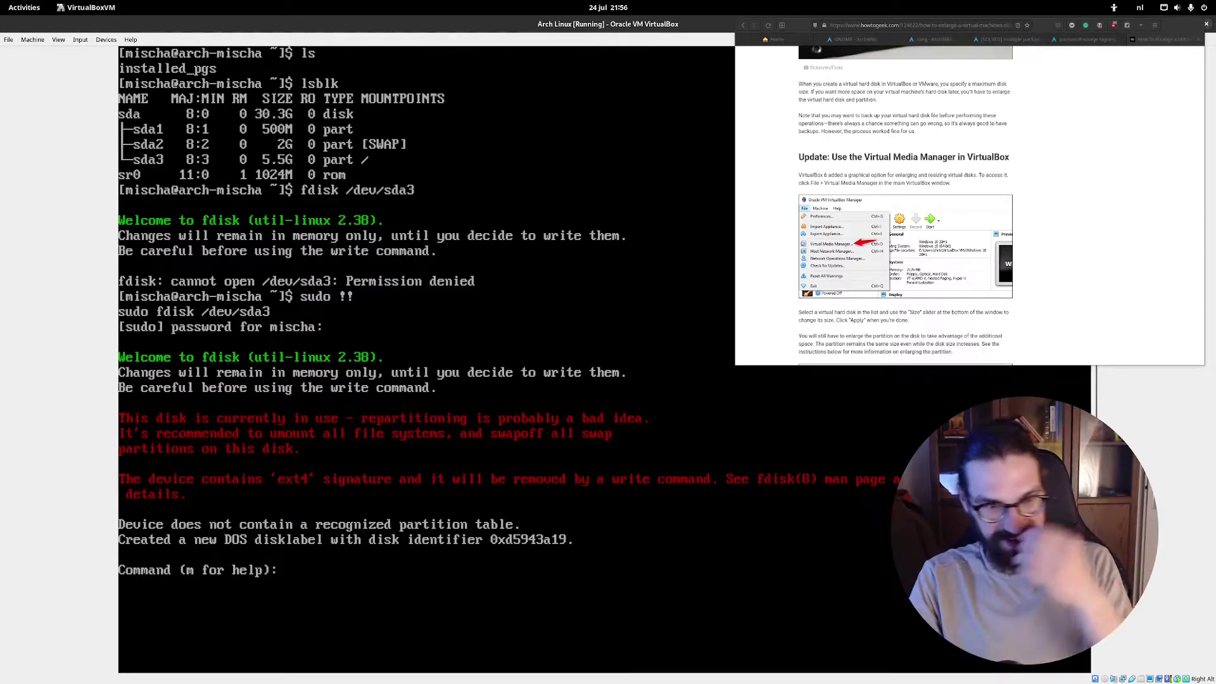
View fdisk's command help, quit without saving, and clear the screen
text(cv)
key(BackSpace)
key(BackSpace)
text(m)
key(Return)
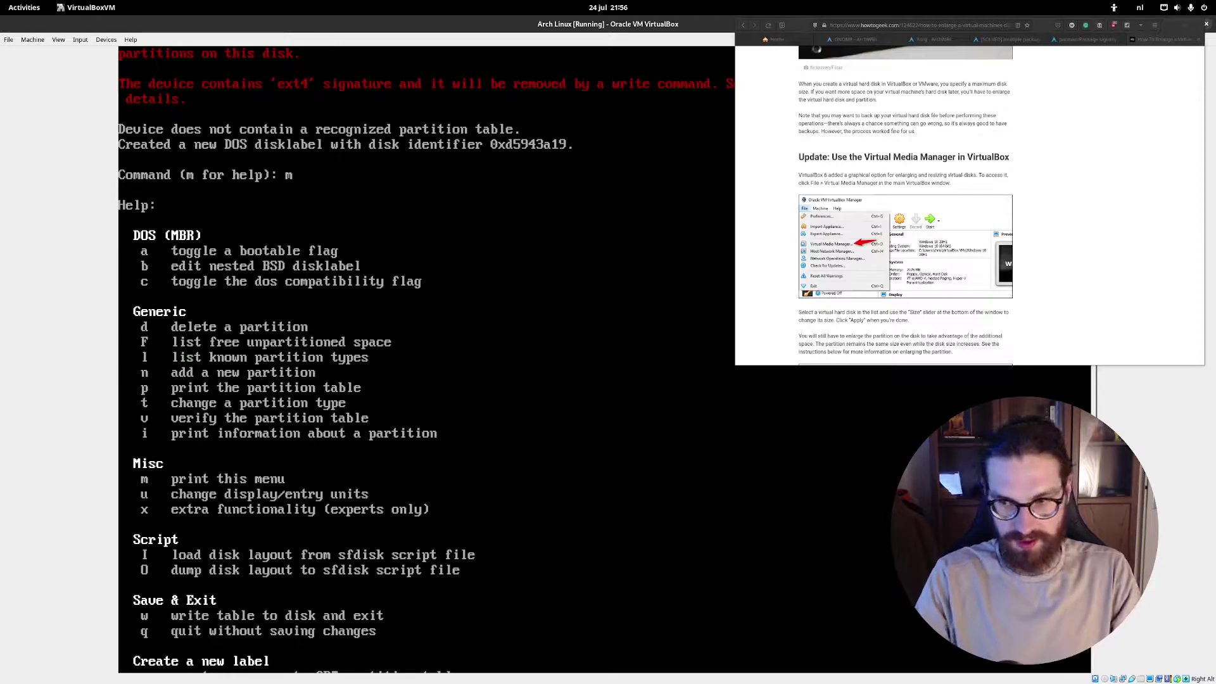
text(q)
key(Return)
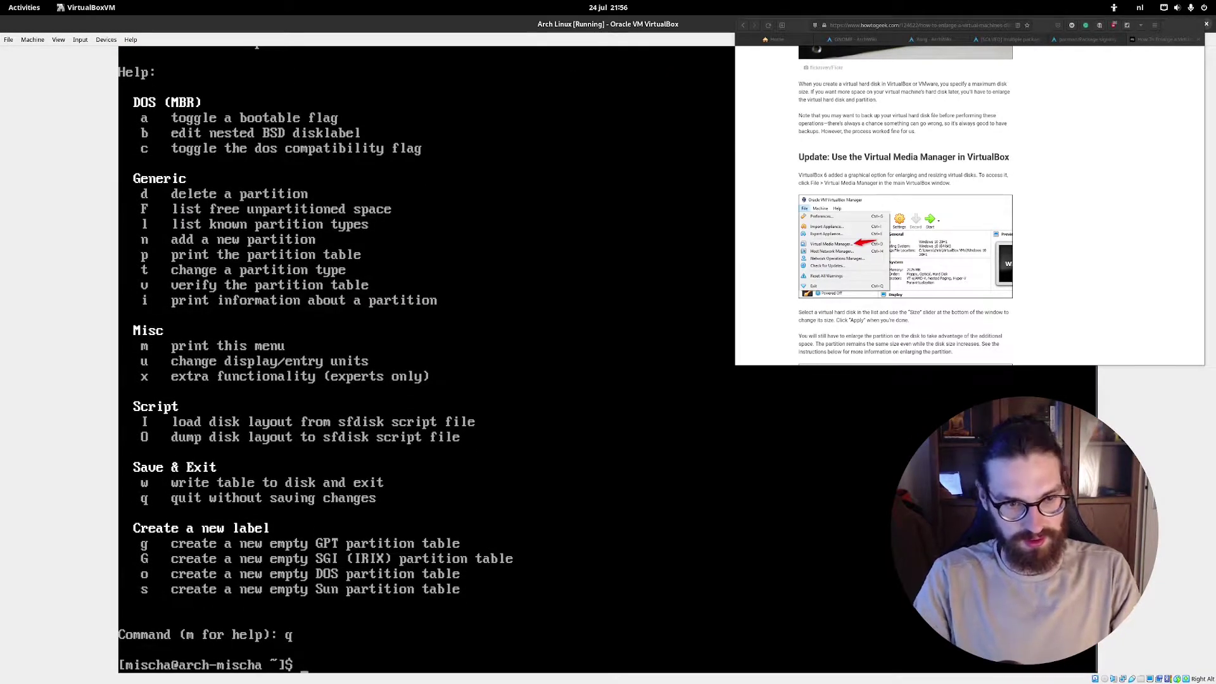
key(ctrl+l)
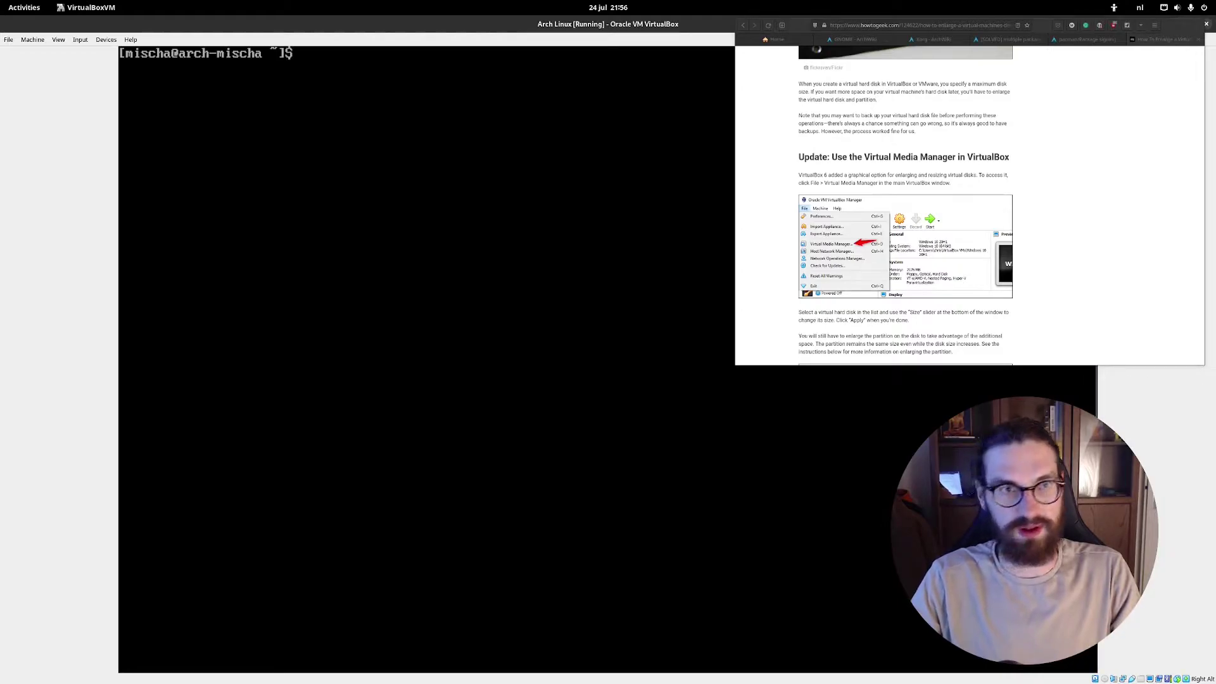
Type 'sudo shutdown' at the shell prompt
text(sudo)
key(BackSpace)
key(BackSpace)
key(BackSpace)
key(BackSpace)
text(sudo shutdo)
key(BackSpace)
text(utdown)
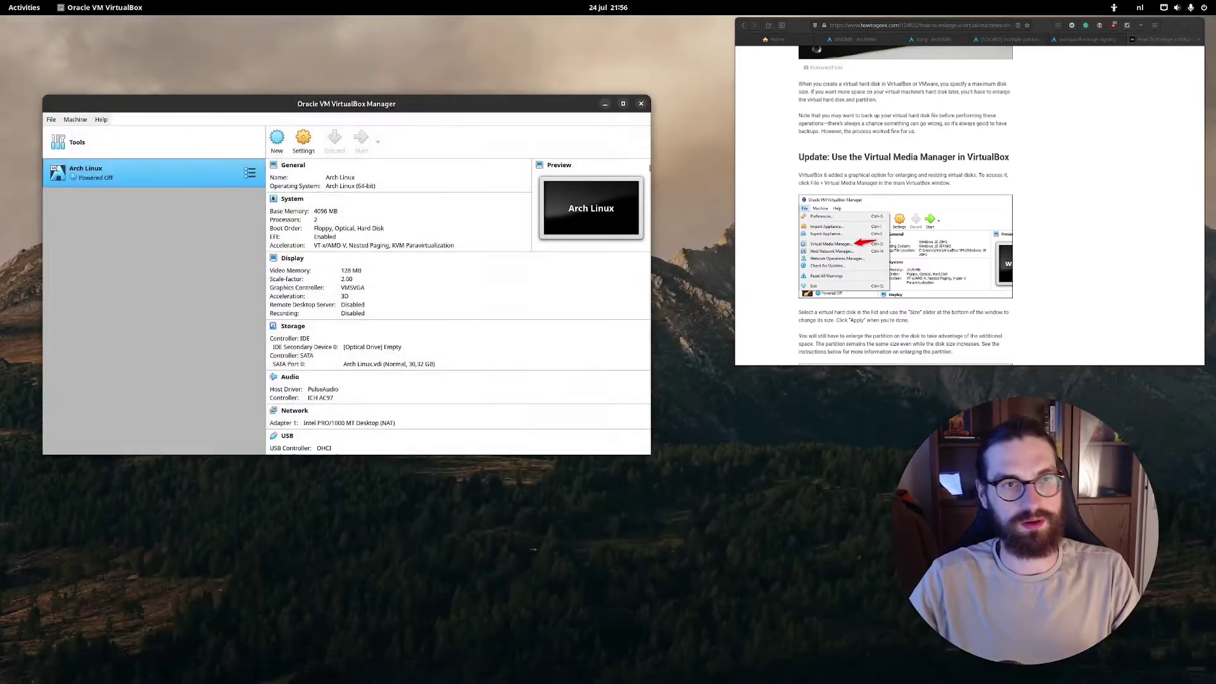
Open the Arch Linux machine's Storage settings
right_click(170, 177)
click(295, 144)
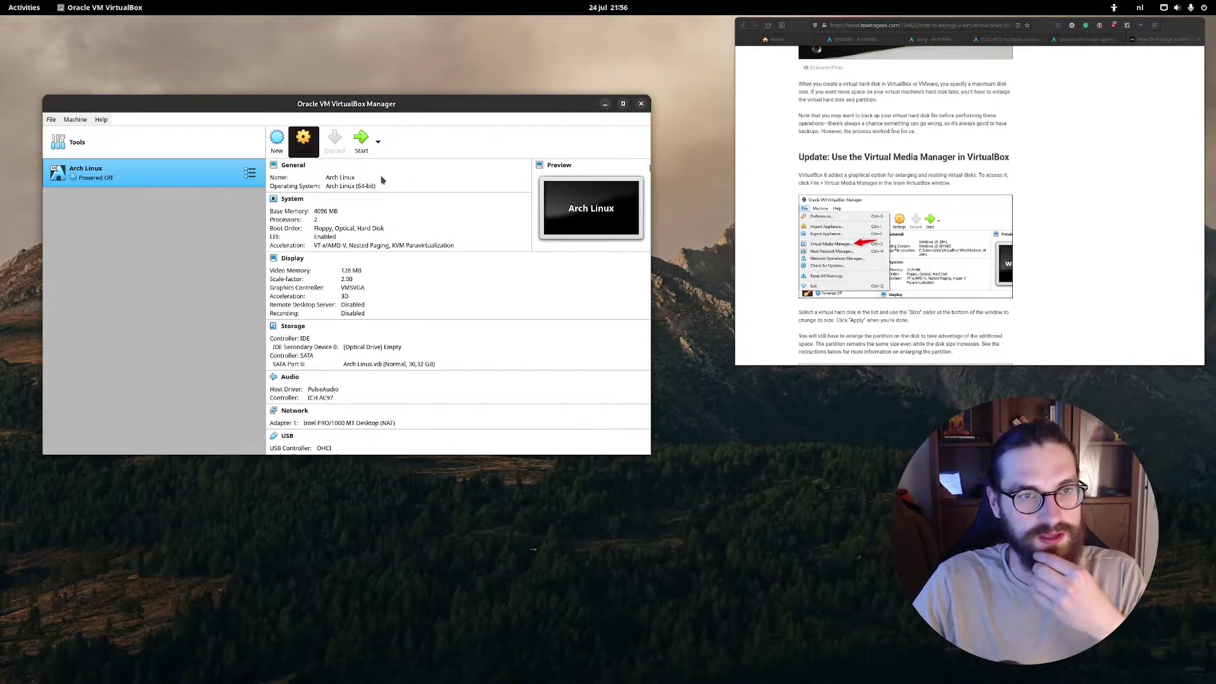
click(213, 218)
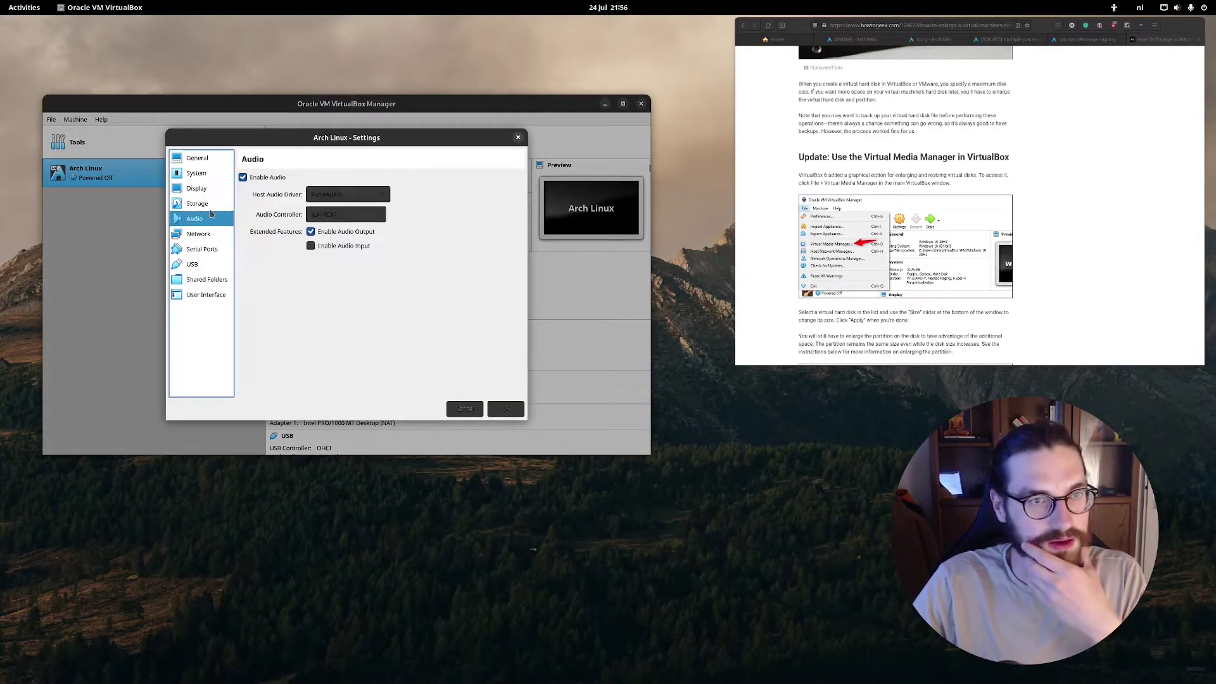
click(213, 204)
Attach the archlinux ISO as an IDE optical drive, save, and start the VM
click(346, 191)
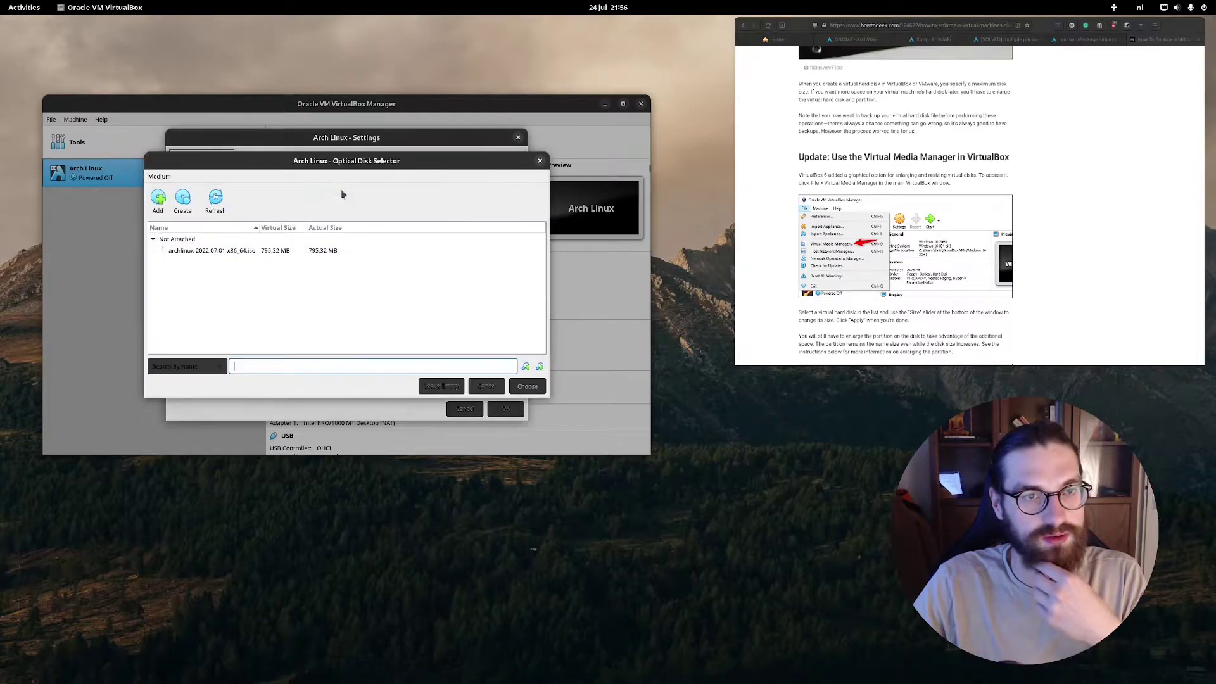
click(205, 252)
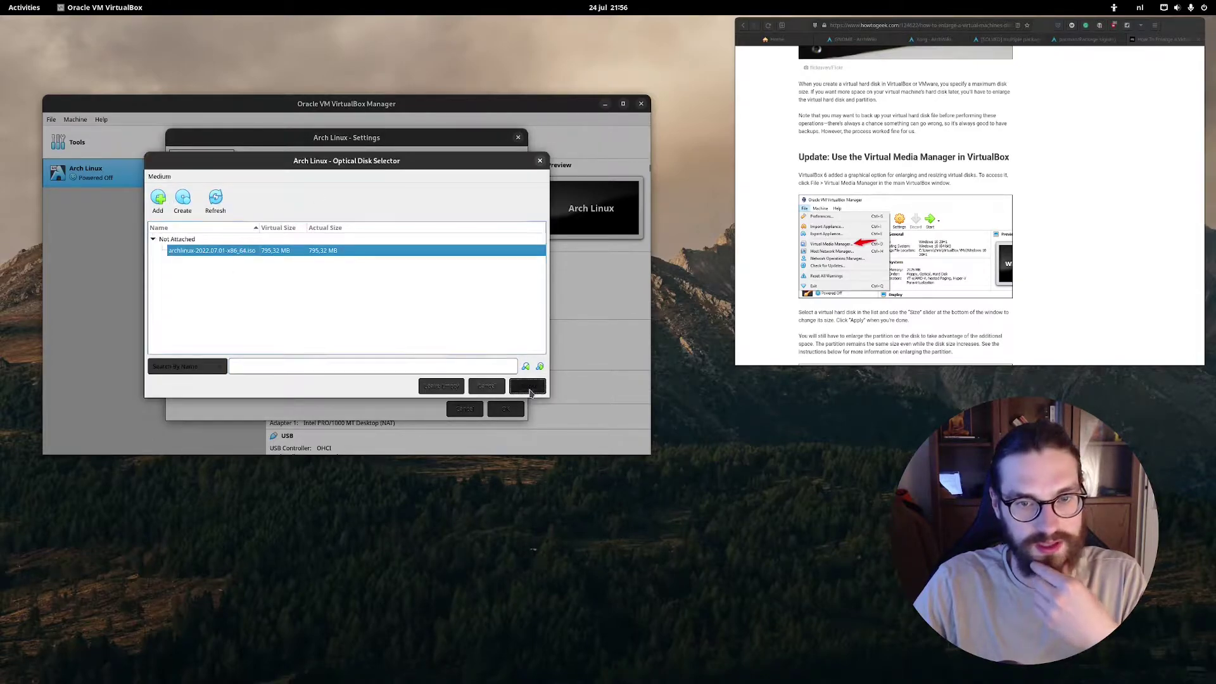
click(528, 386)
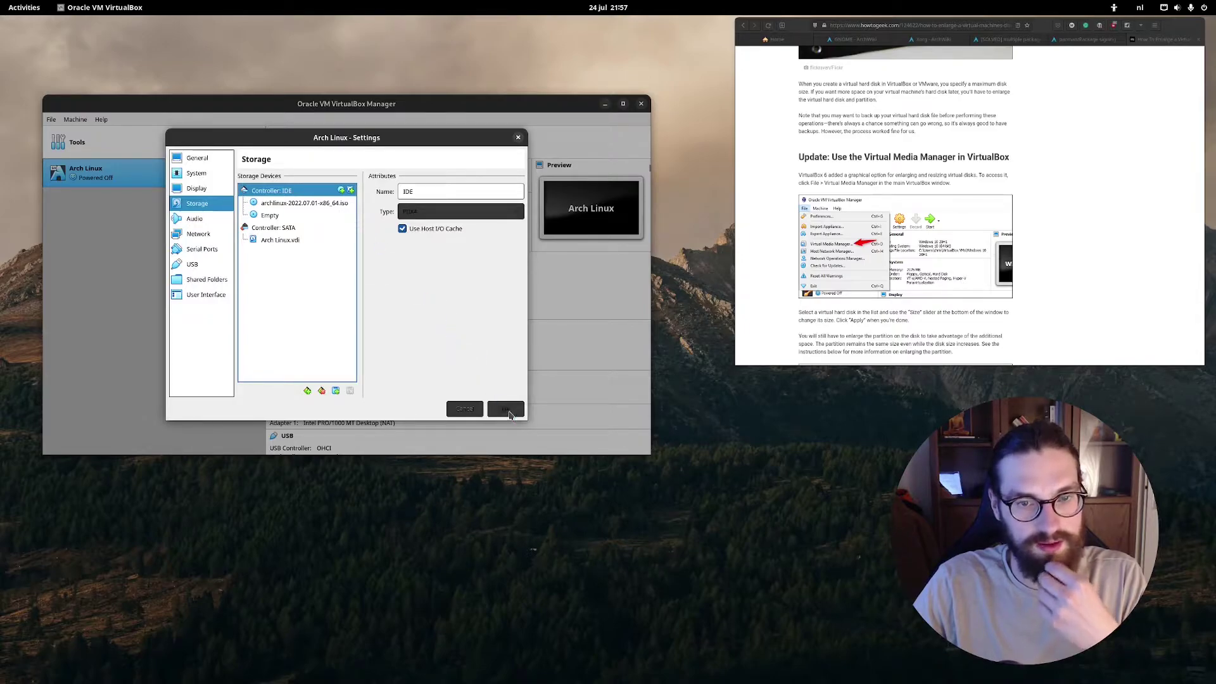
click(506, 411)
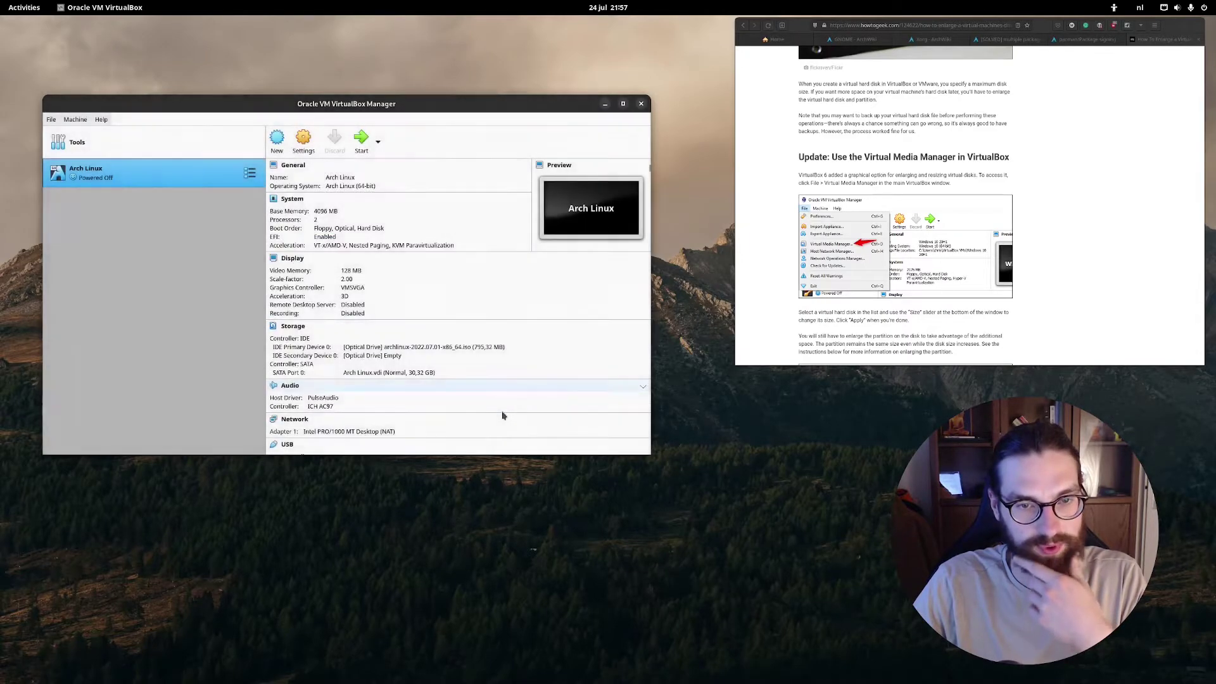
click(361, 140)
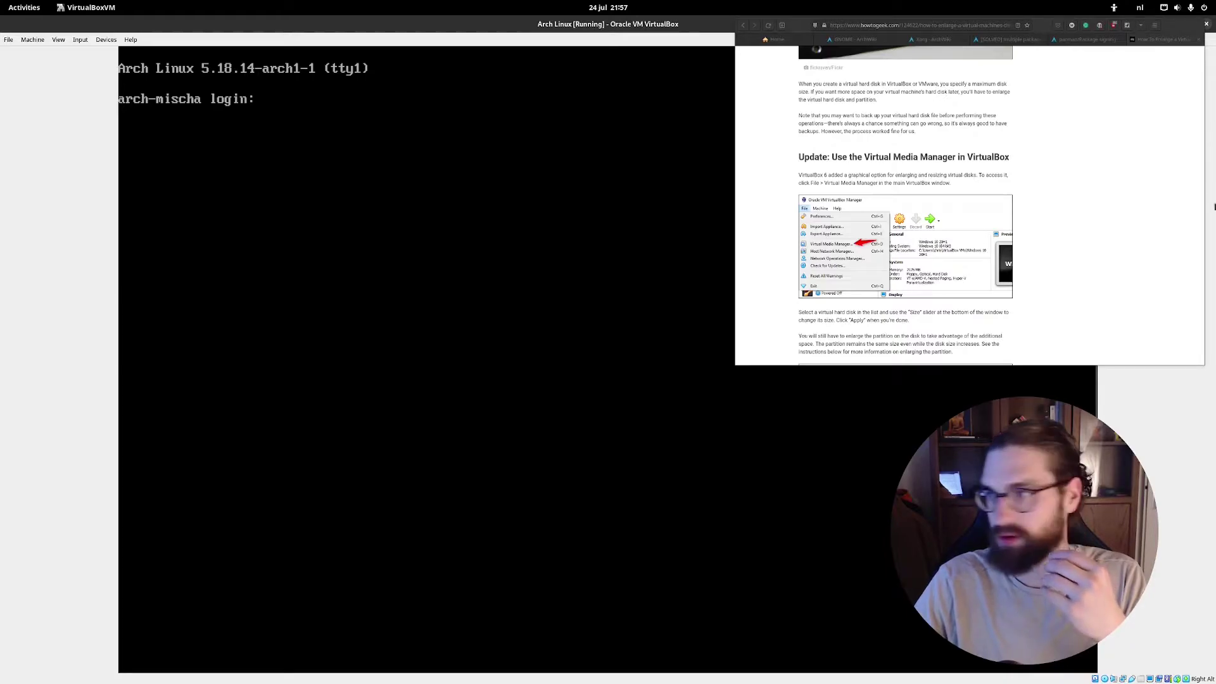
In a new Firefox tab, search Google for 'start from iso virtualbox'
click(938, 36)
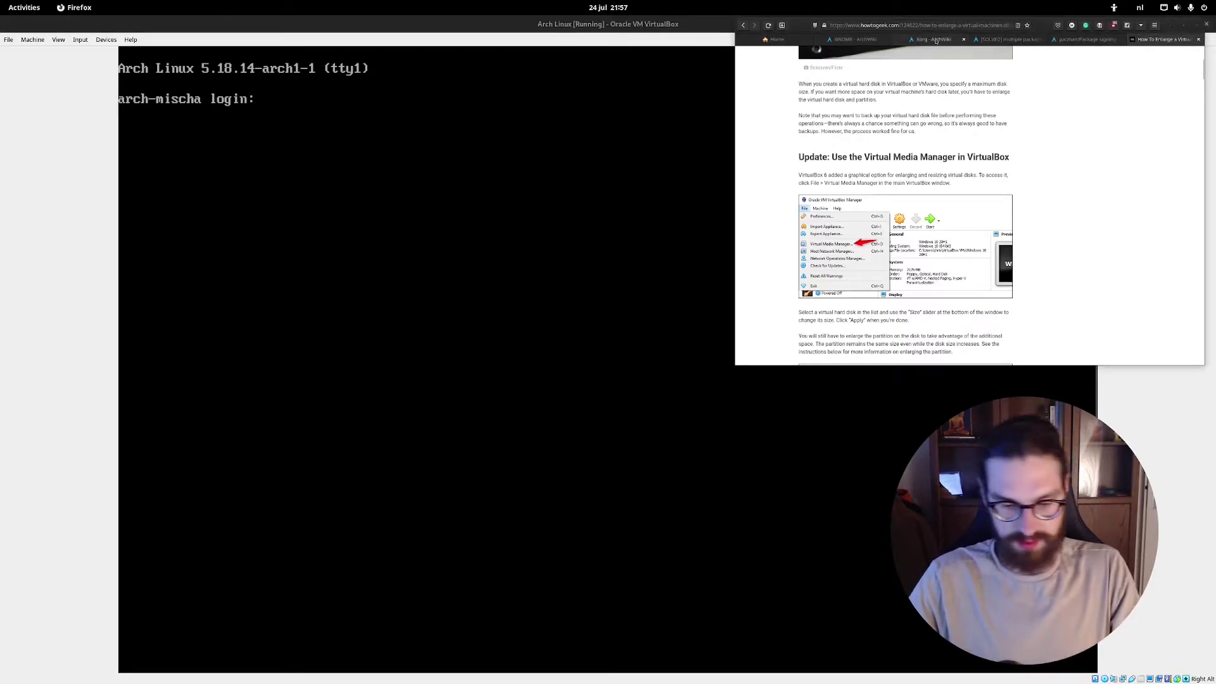
key(ctrl+t)
text(start from disk)
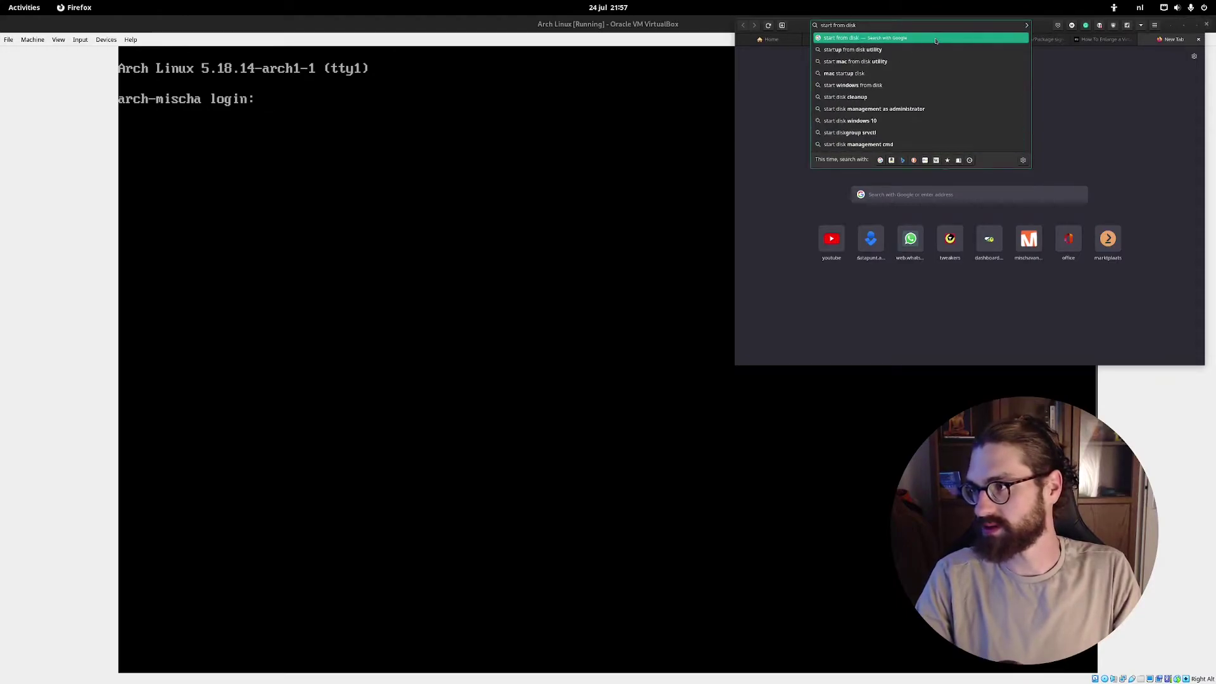
key(BackSpace)
key(BackSpace)
key(BackSpace)
key(BackSpace)
key(BackSpace)
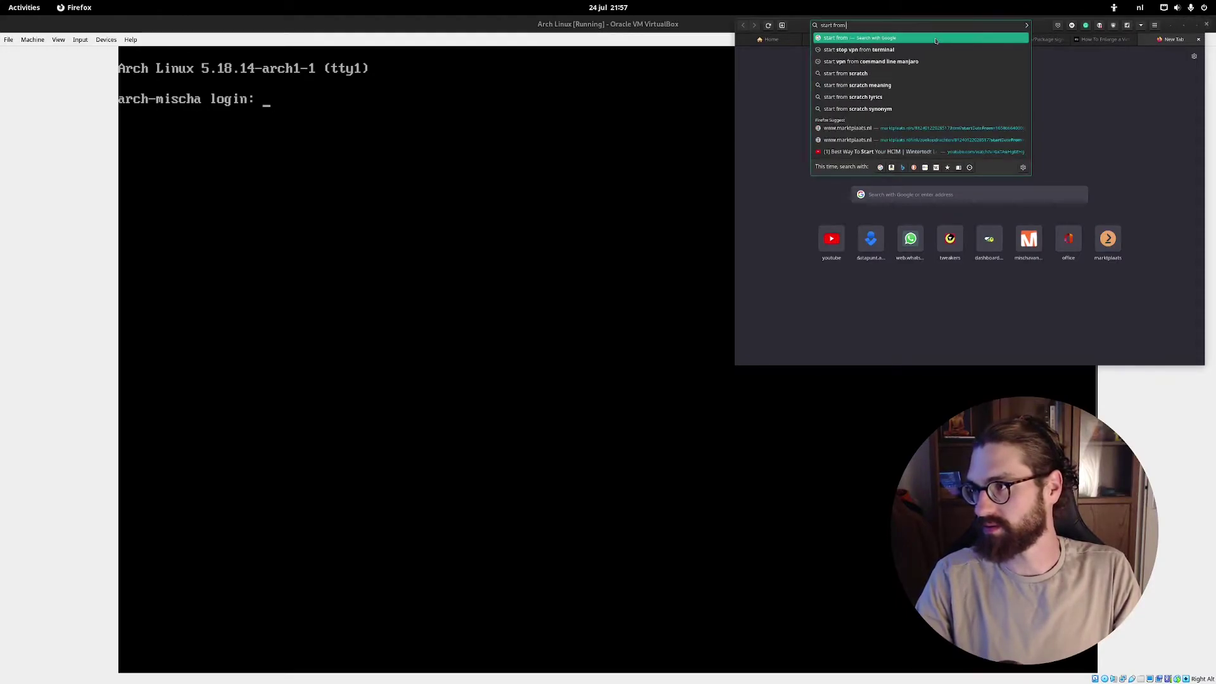
text(iso)
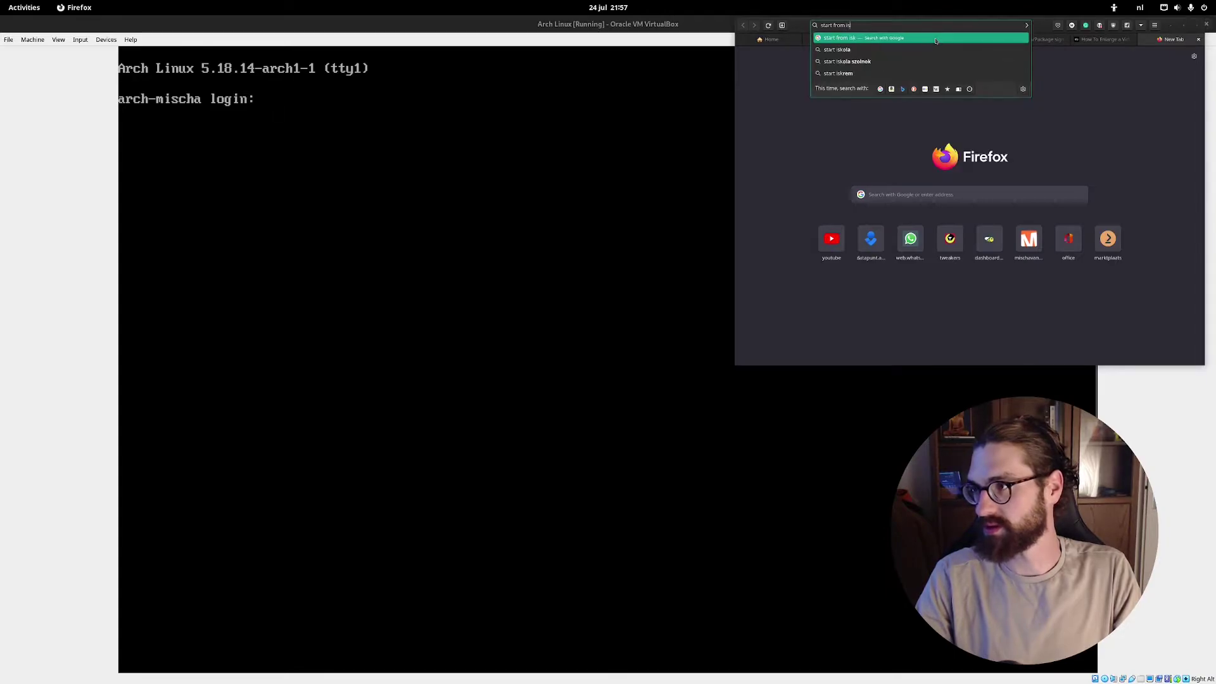
text( virtualbox)
key(Return)
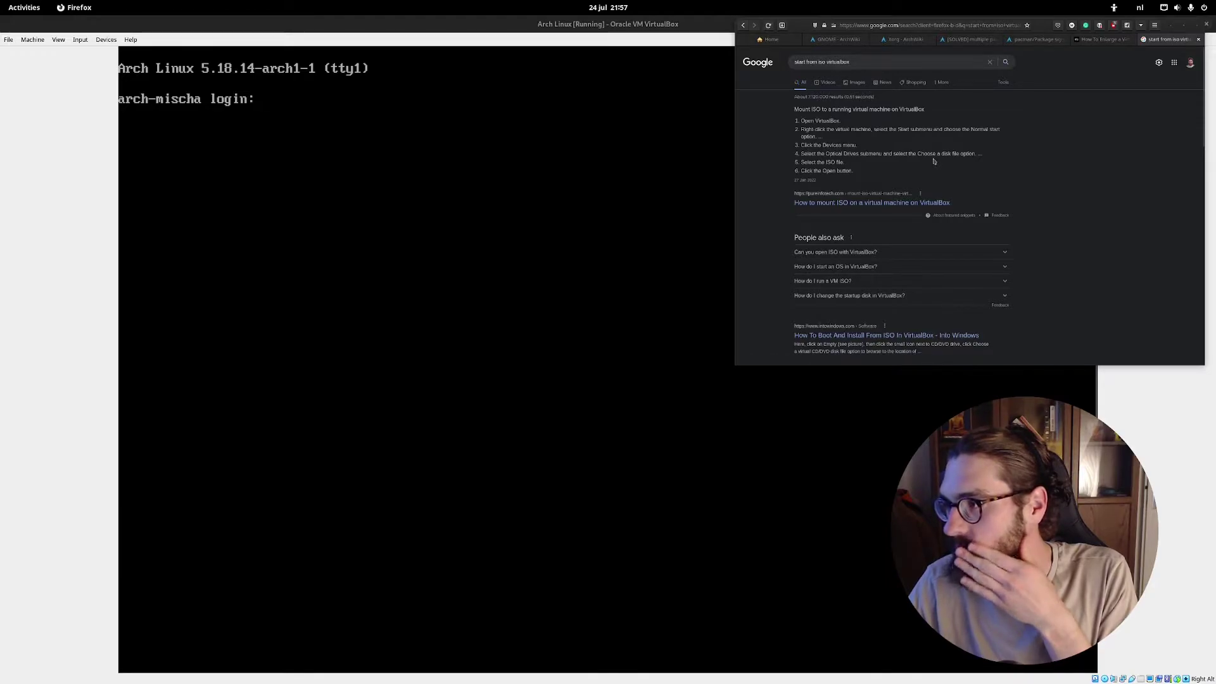
Open and skim the intowindows.com guide on booting from an ISO in VirtualBox
scroll(934, 161, down, 3)
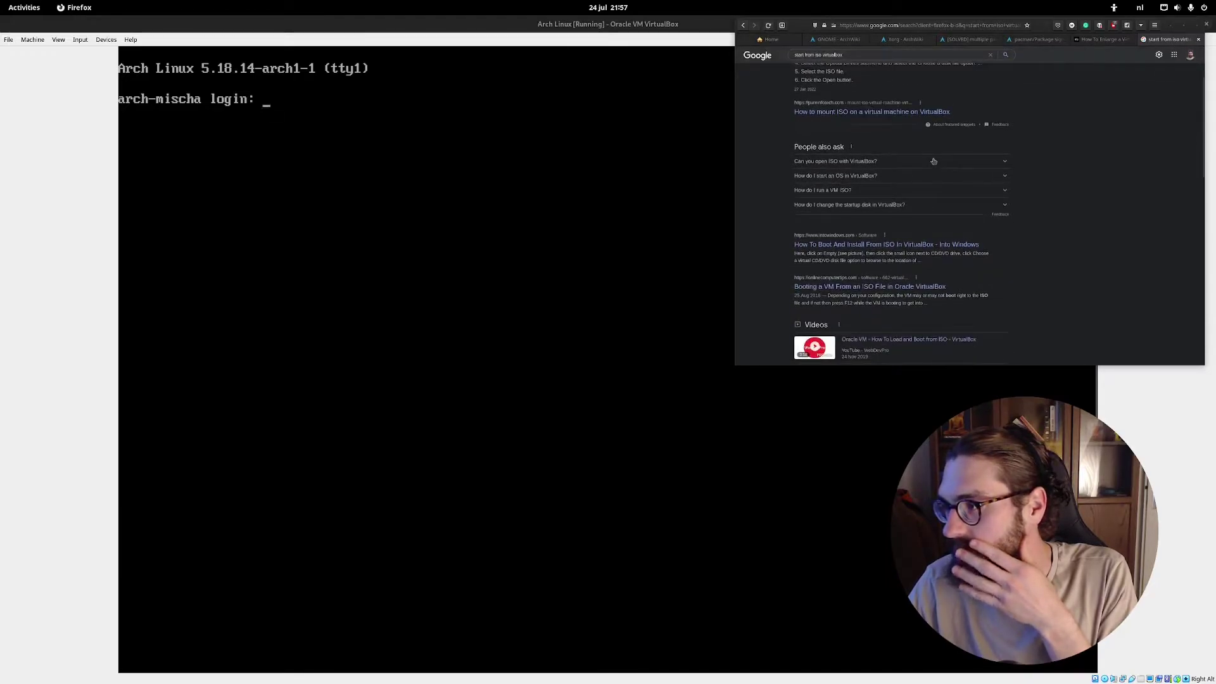
click(914, 246)
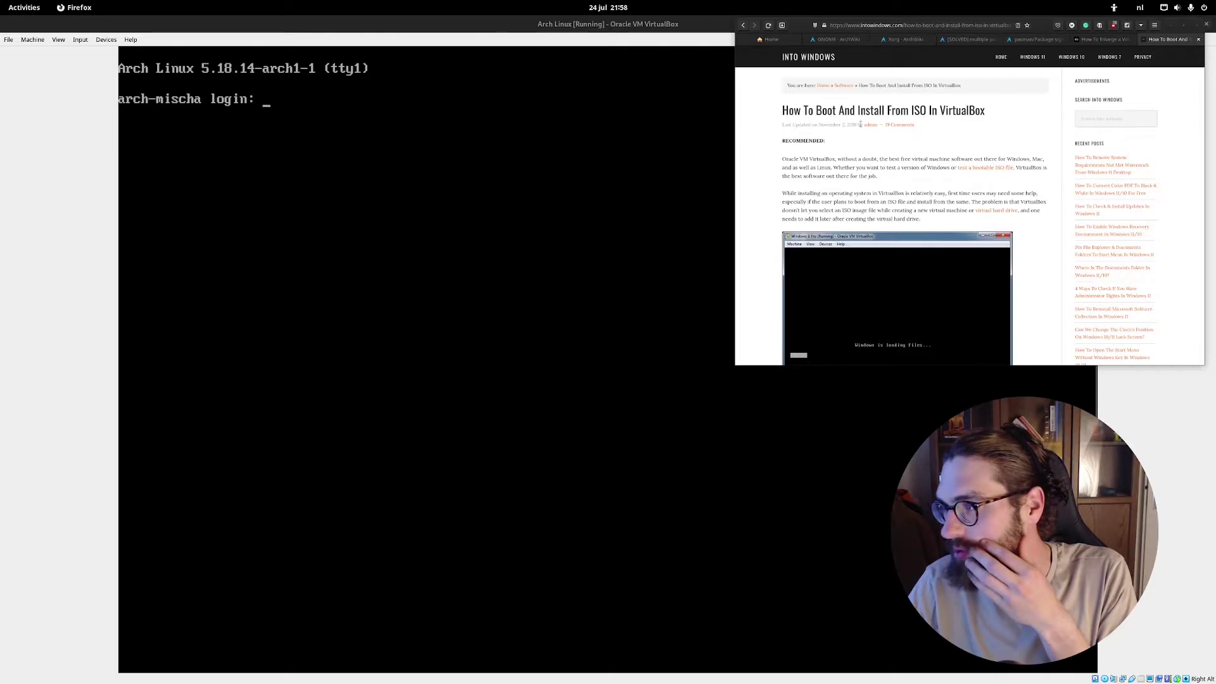
scroll(860, 124, down, 5)
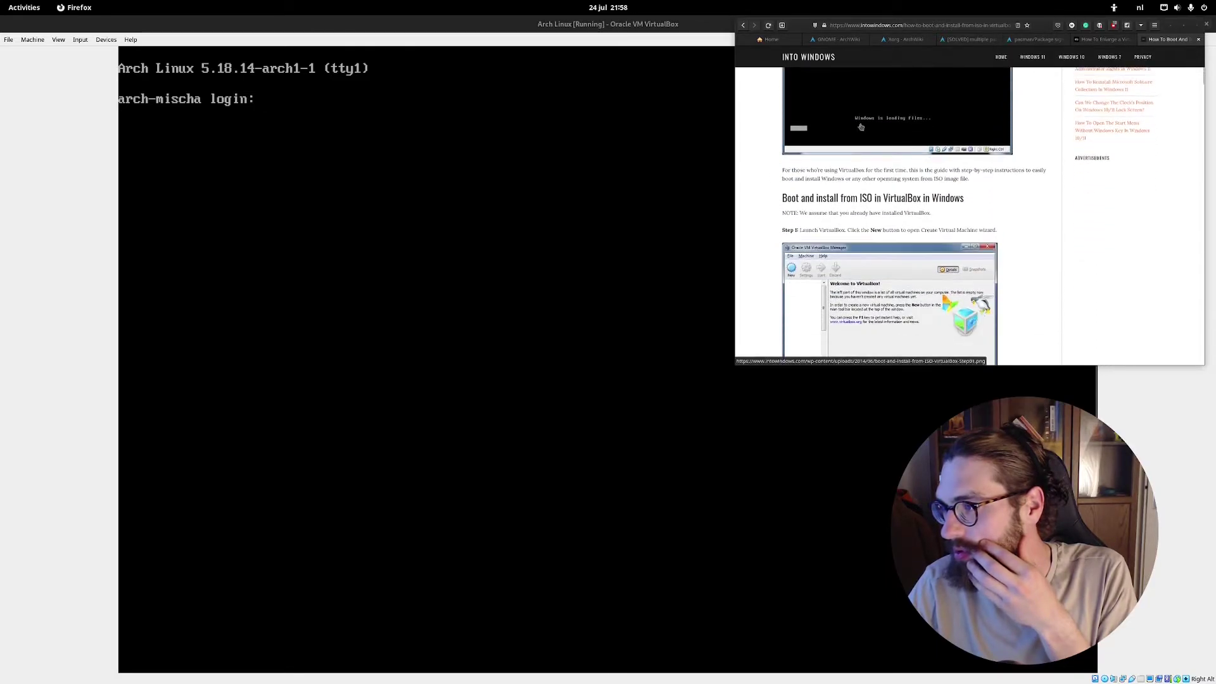
scroll(860, 127, down, 7)
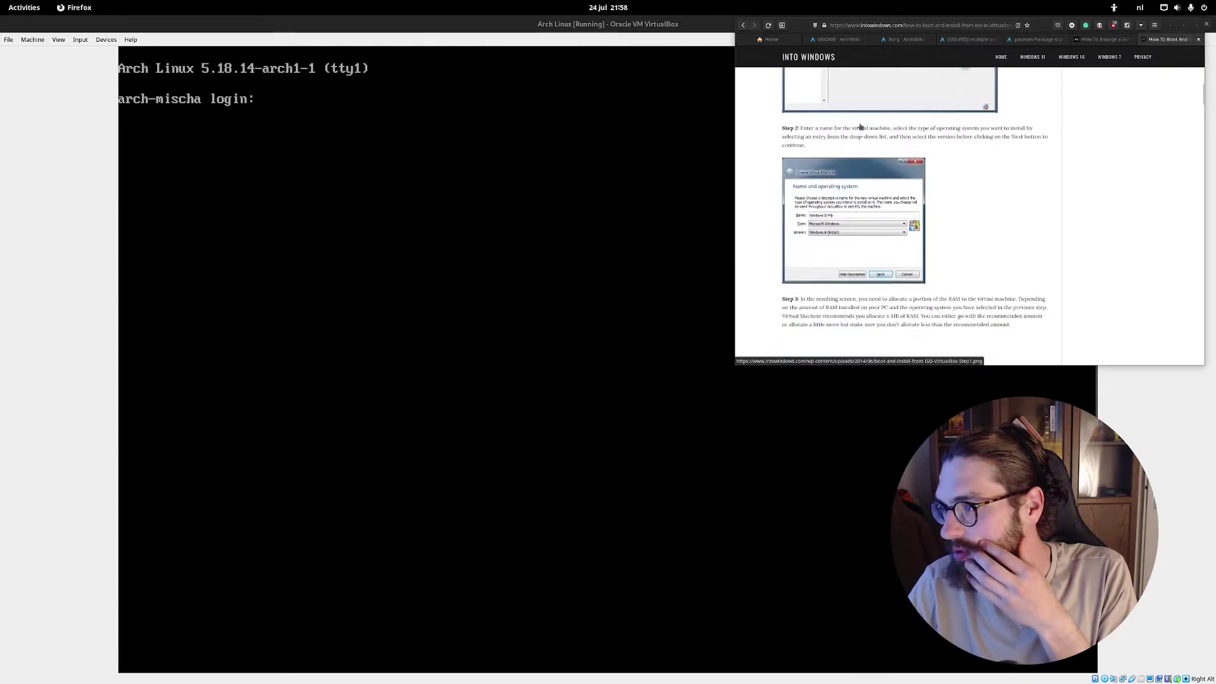
click(634, 191)
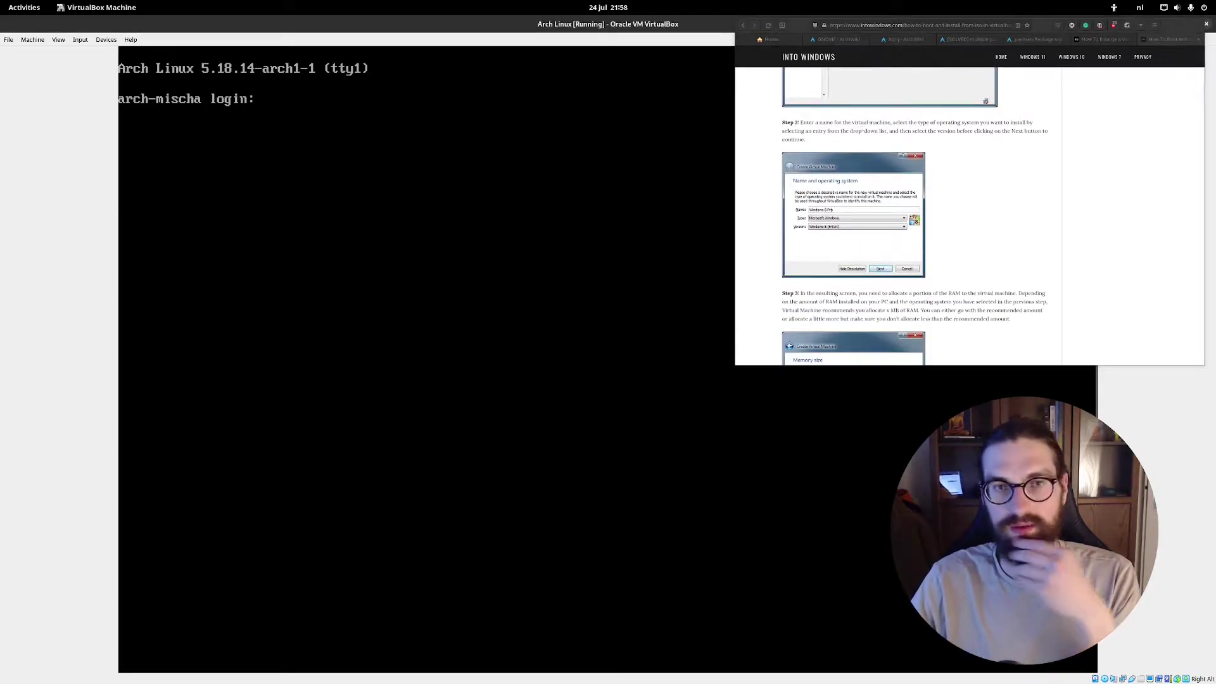
Log into the Arch guest's tty1 as root and run 'shutdown now'
text(root)
key(Return)
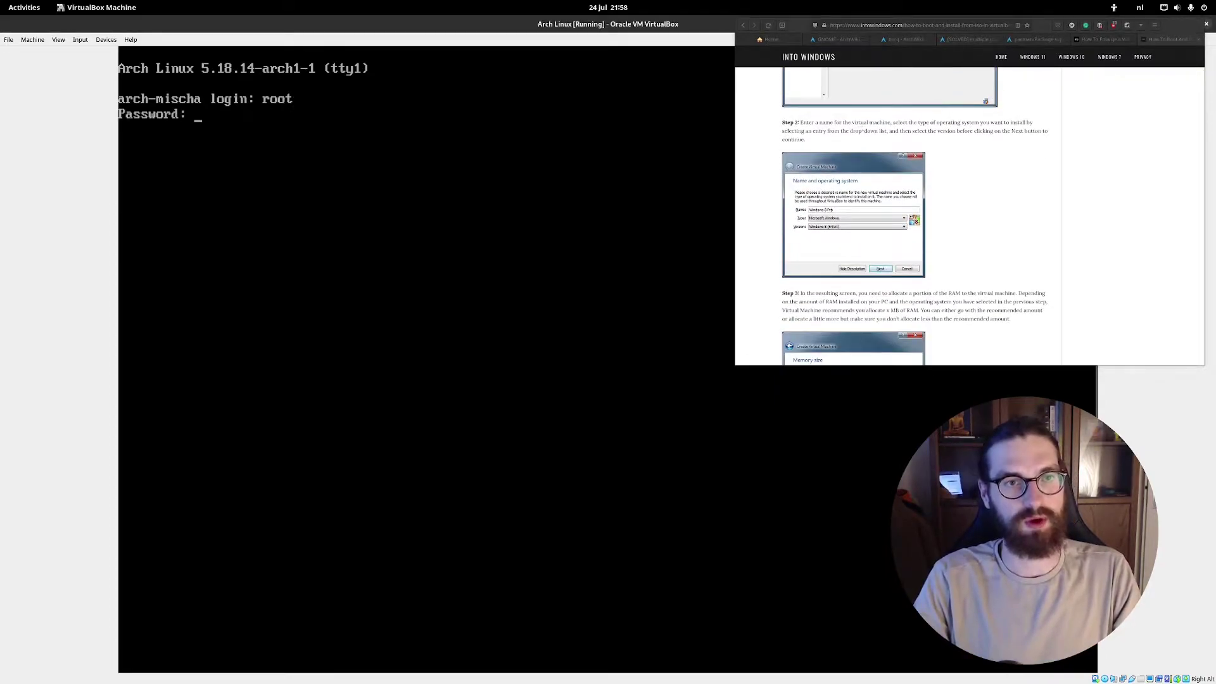
key(Return)
text(shu)
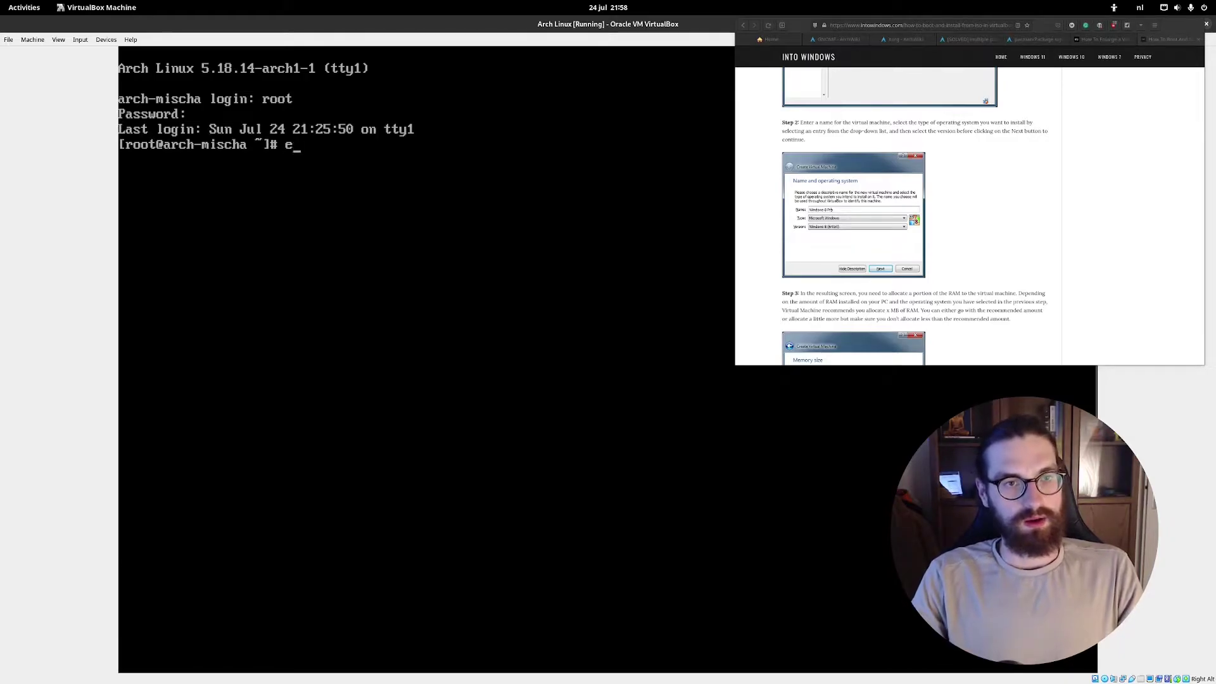
text(tdown now)
key(Return)
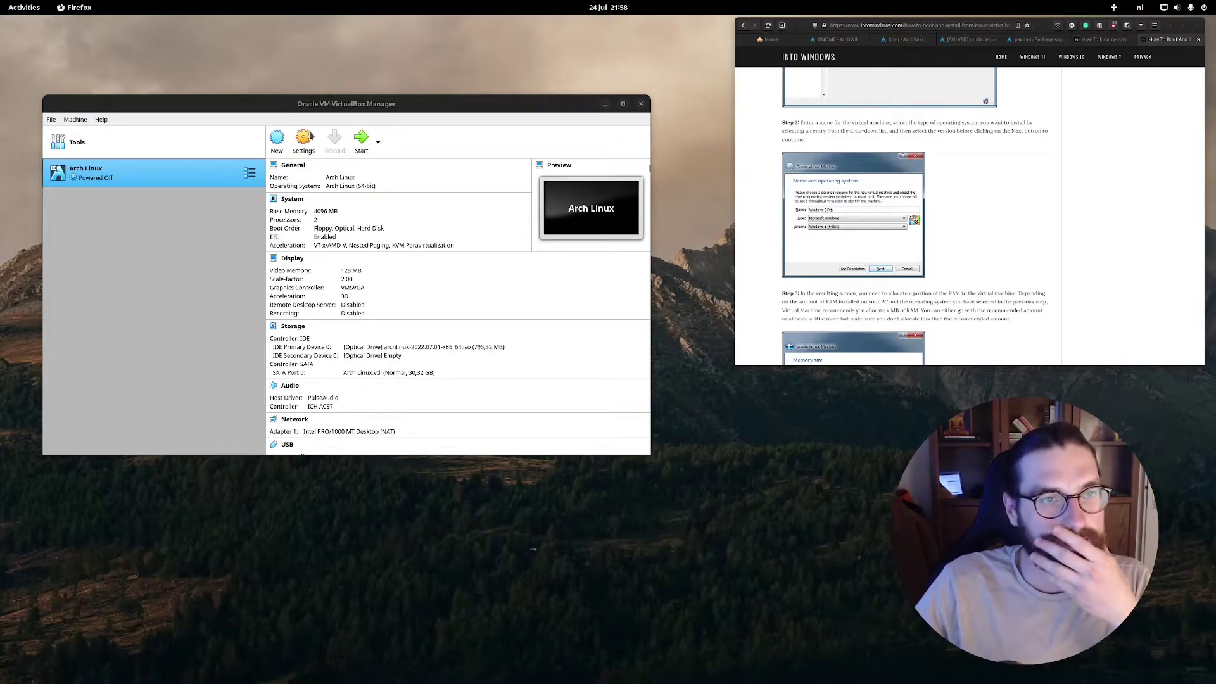
Review the Arch Linux machine's General settings tabs: Basic, Advanced, Description and Disk Encryption
click(310, 140)
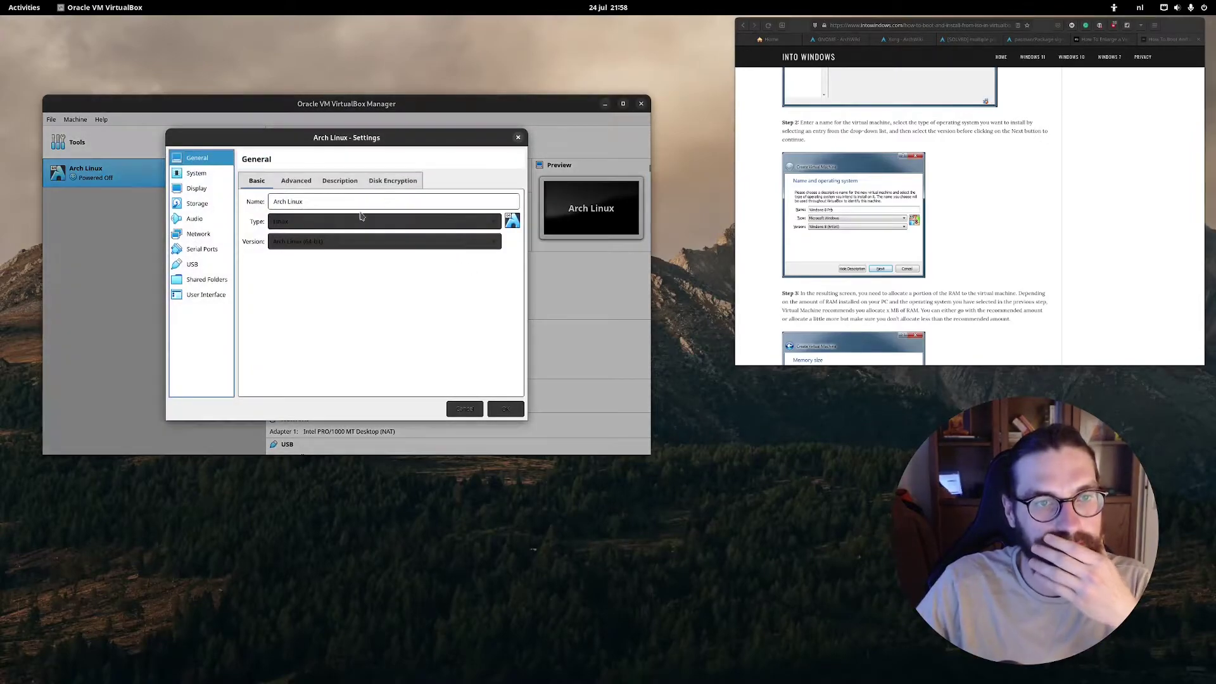
click(313, 184)
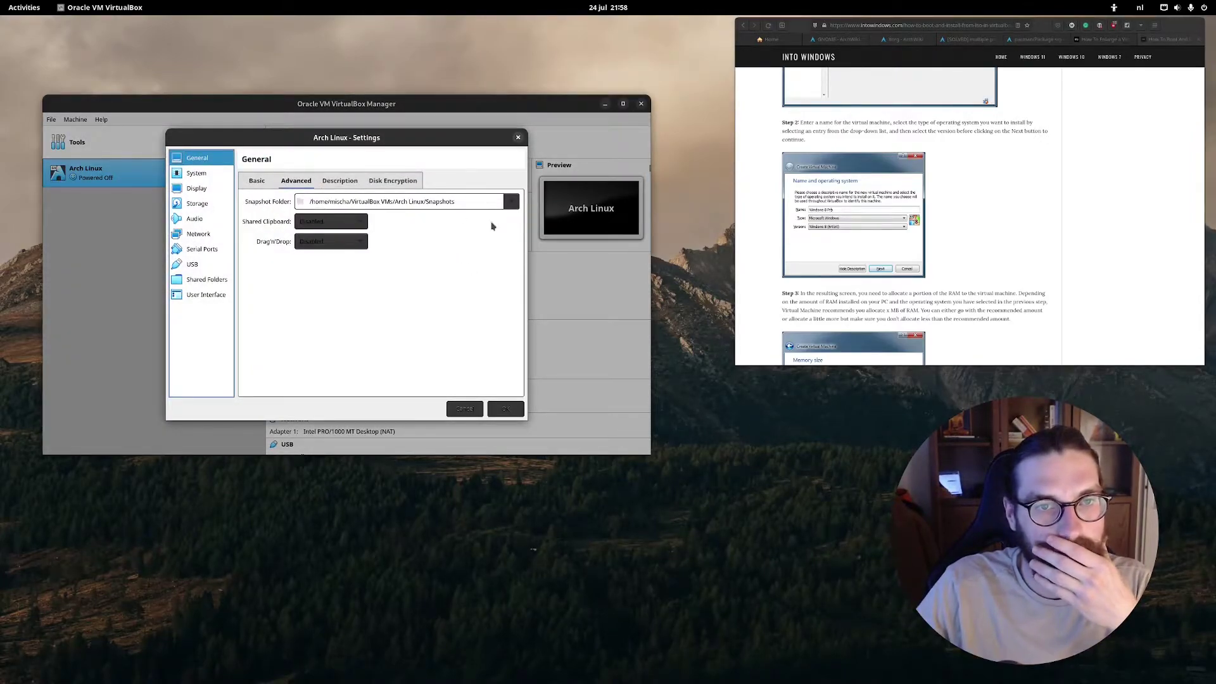
click(258, 181)
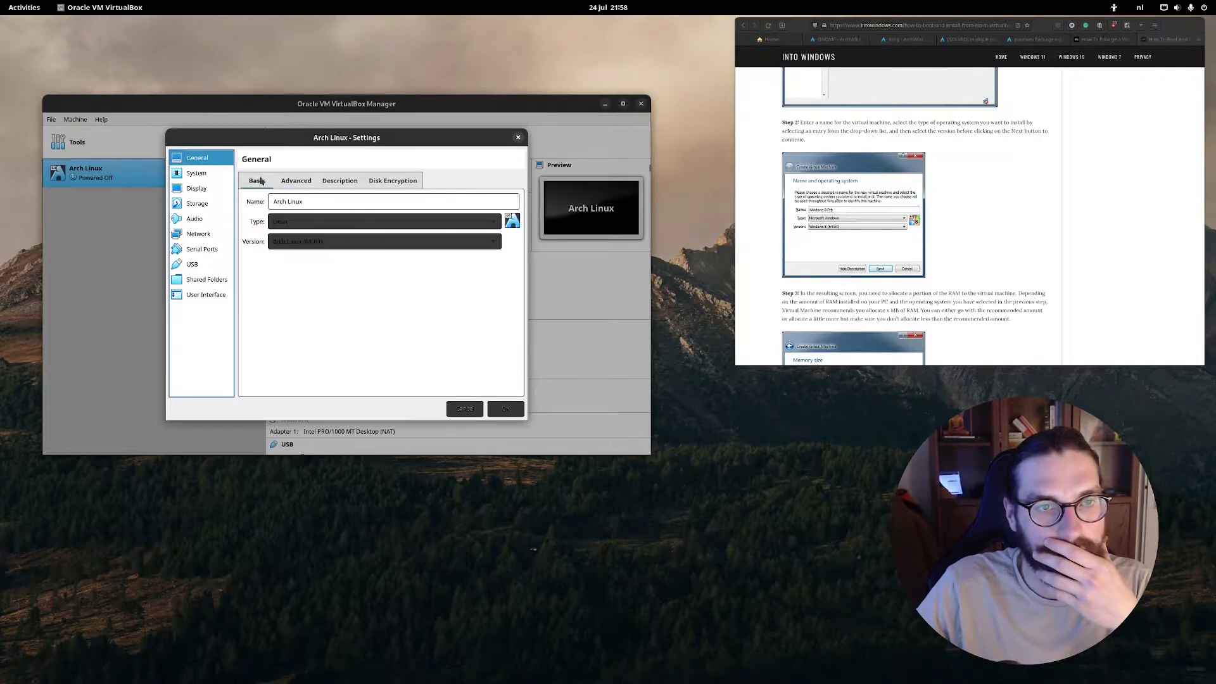
click(353, 182)
click(405, 181)
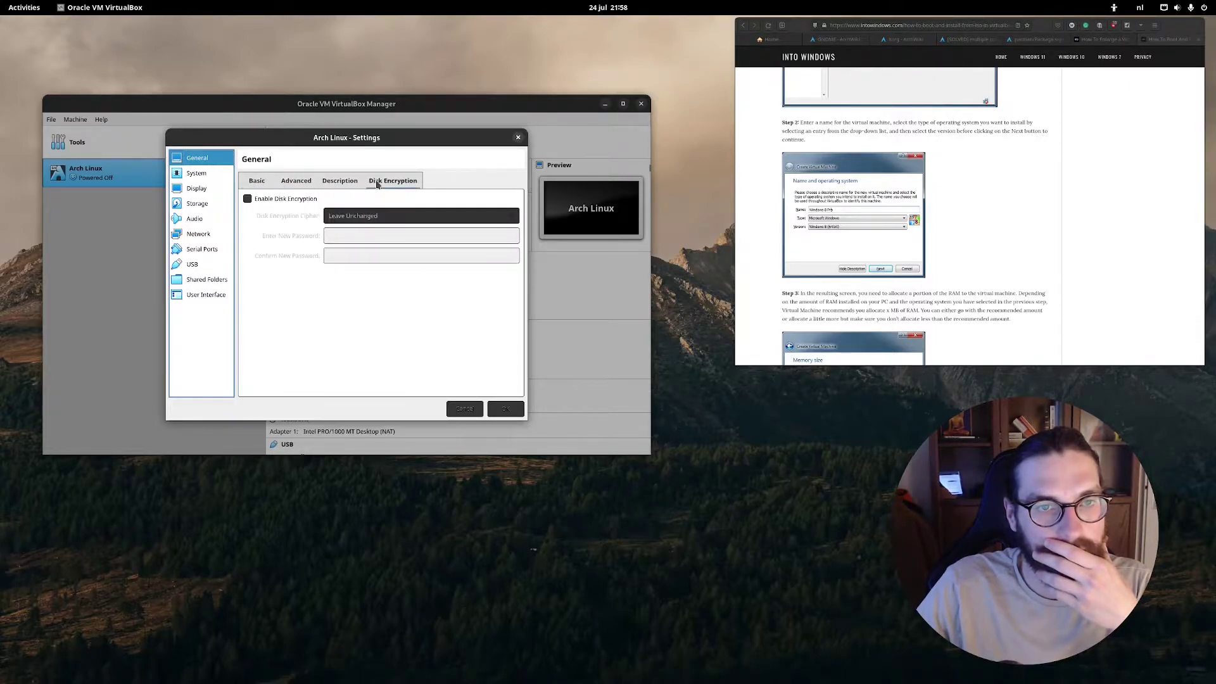
click(301, 181)
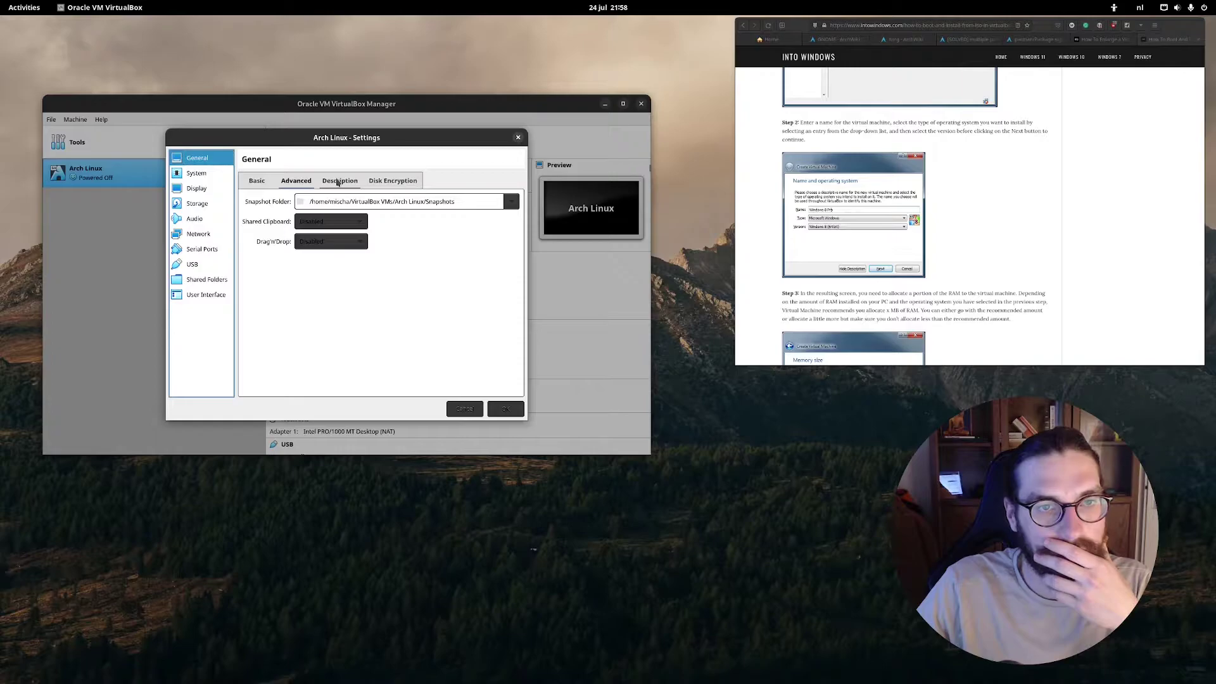
click(338, 182)
click(275, 183)
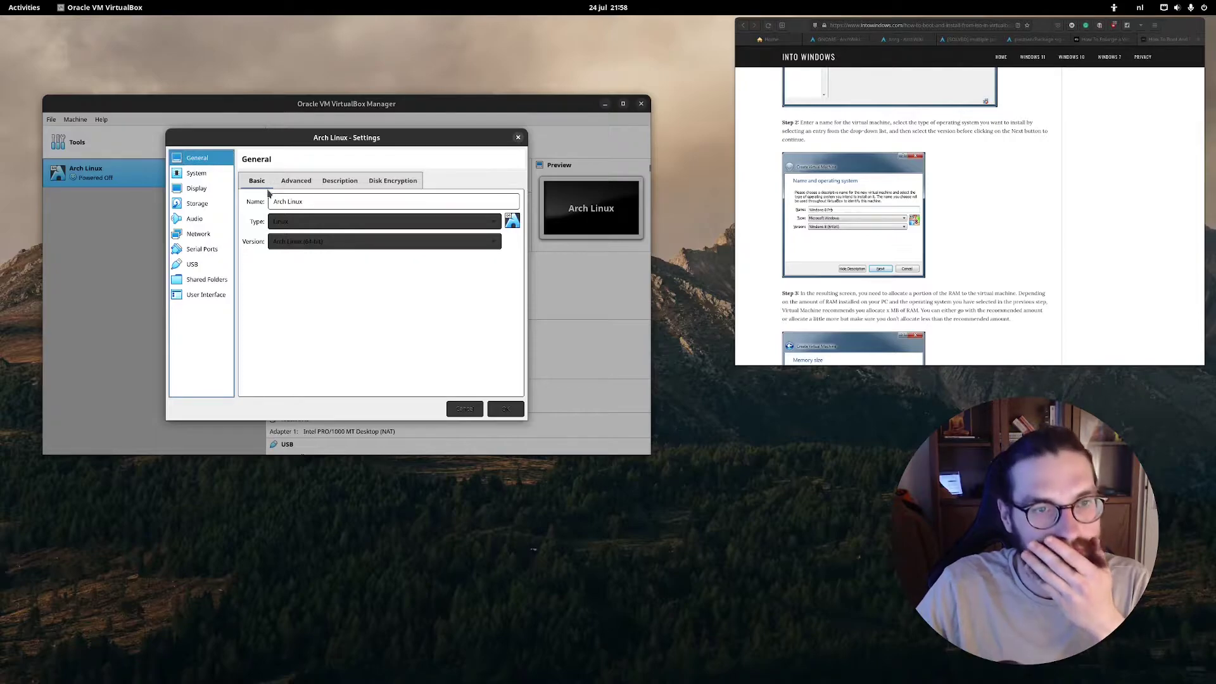
Mark the attached archlinux ISO as Live CD/DVD in Storage, save, and start the machine
click(198, 204)
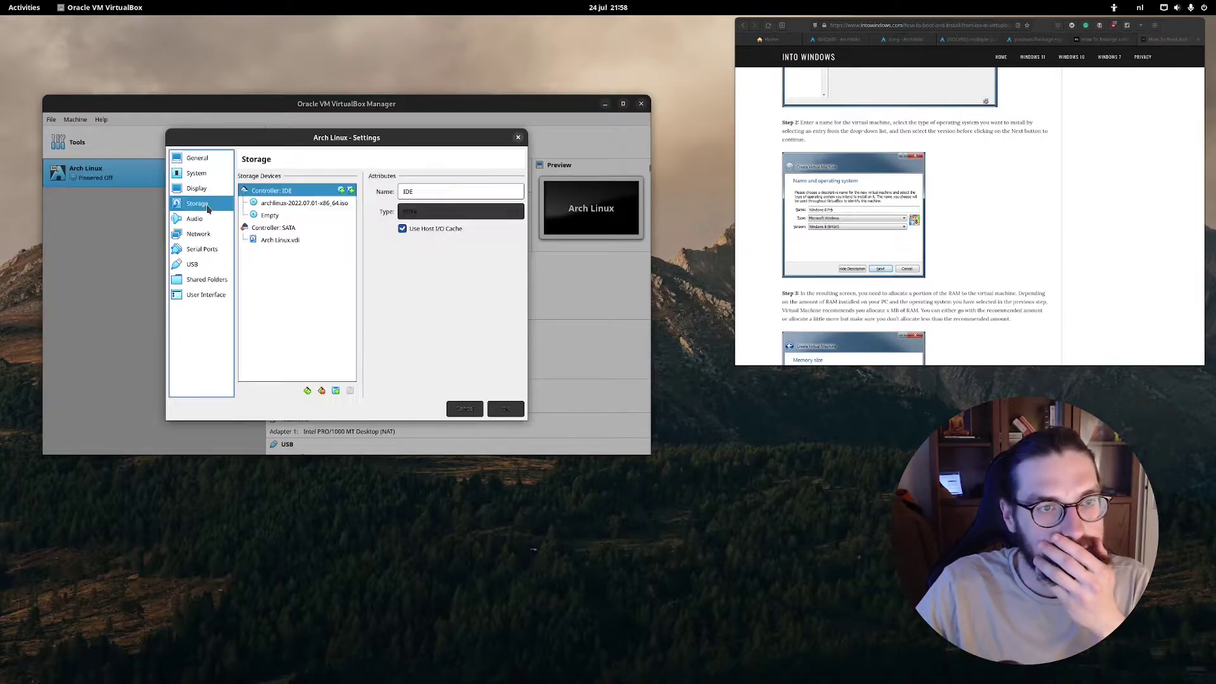
click(283, 207)
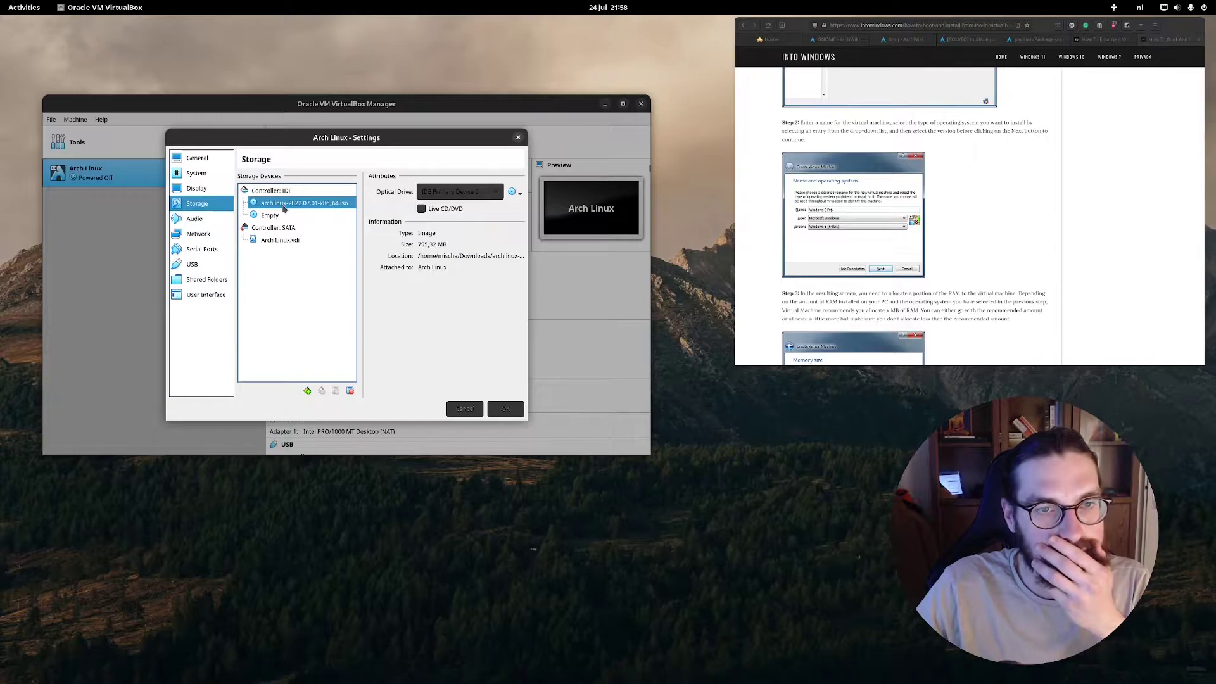
click(422, 209)
click(507, 410)
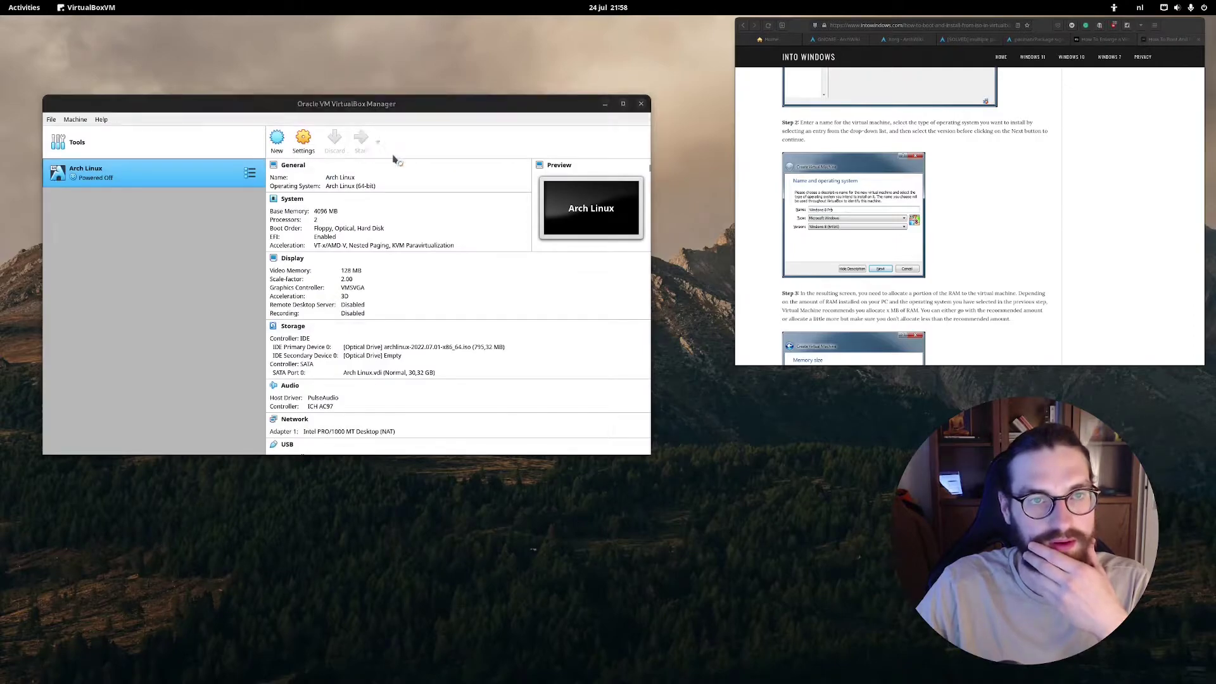
click(382, 154)
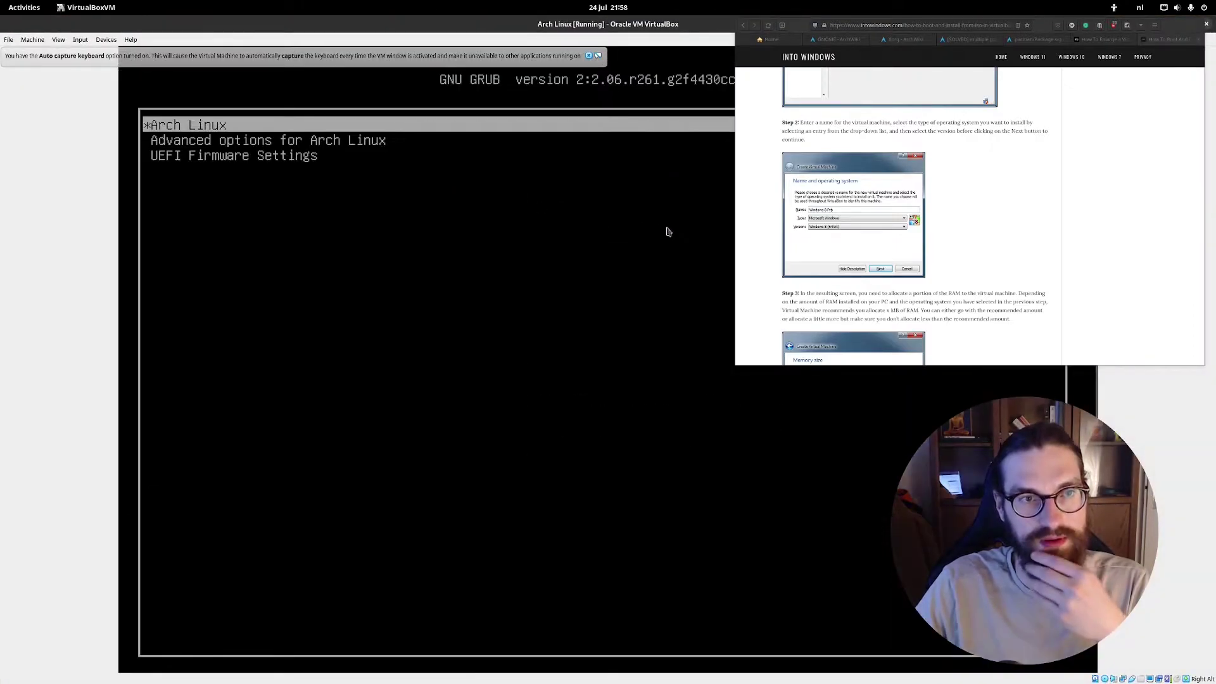
From the GRUB menu, enter the VM's UEFI Firmware Settings
key(Down)
key(Down)
key(Up)
key(Return)
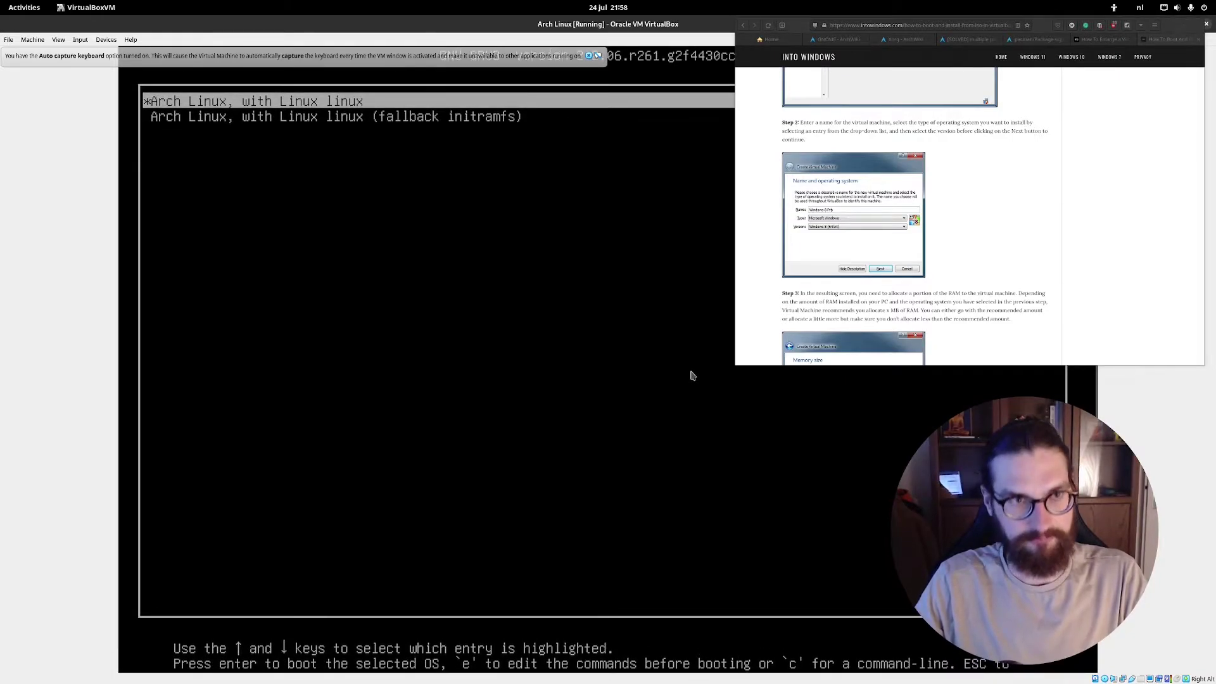
key(Escape)
key(Down)
key(Down)
key(Return)
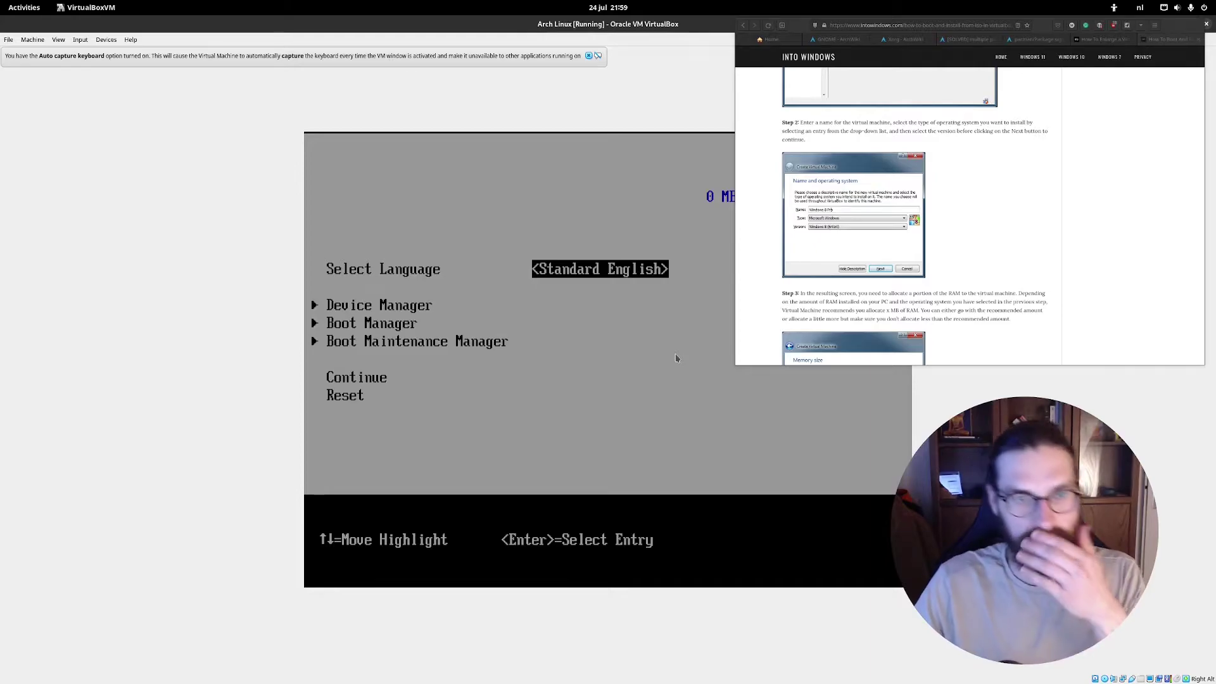
Open the Boot Manager and highlight the UEFI VBOX CD-ROM VB0 entry
key(Down)
key(Down)
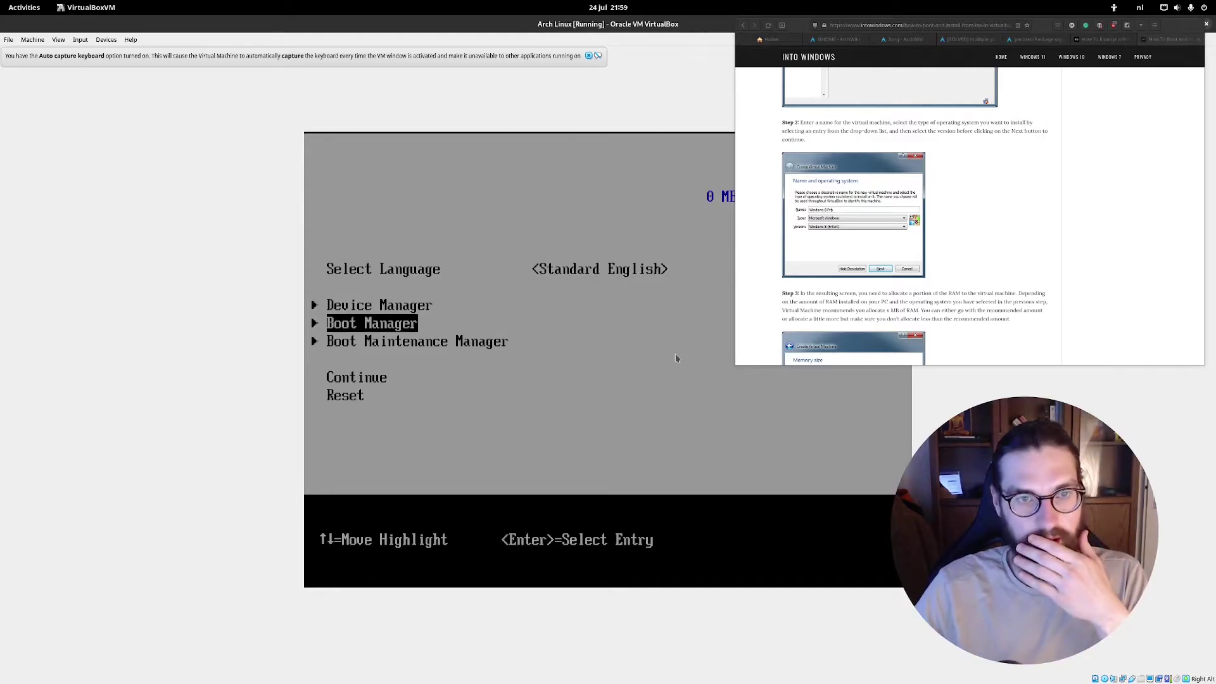
key(Return)
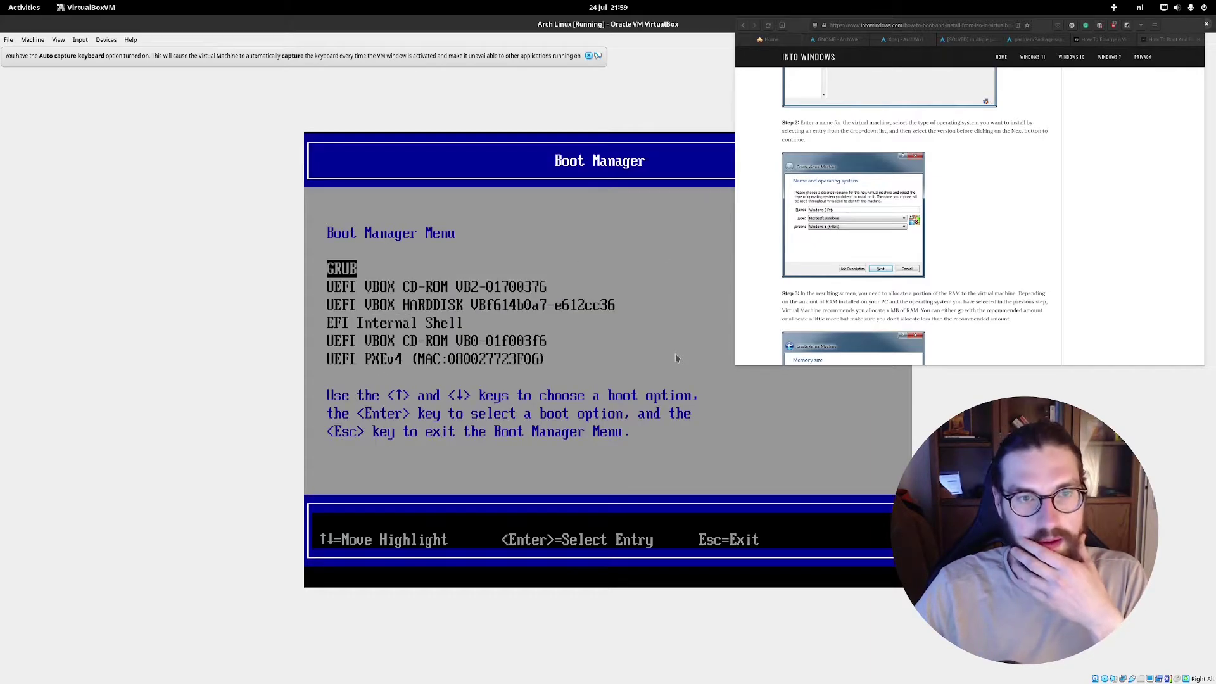
key(Down)
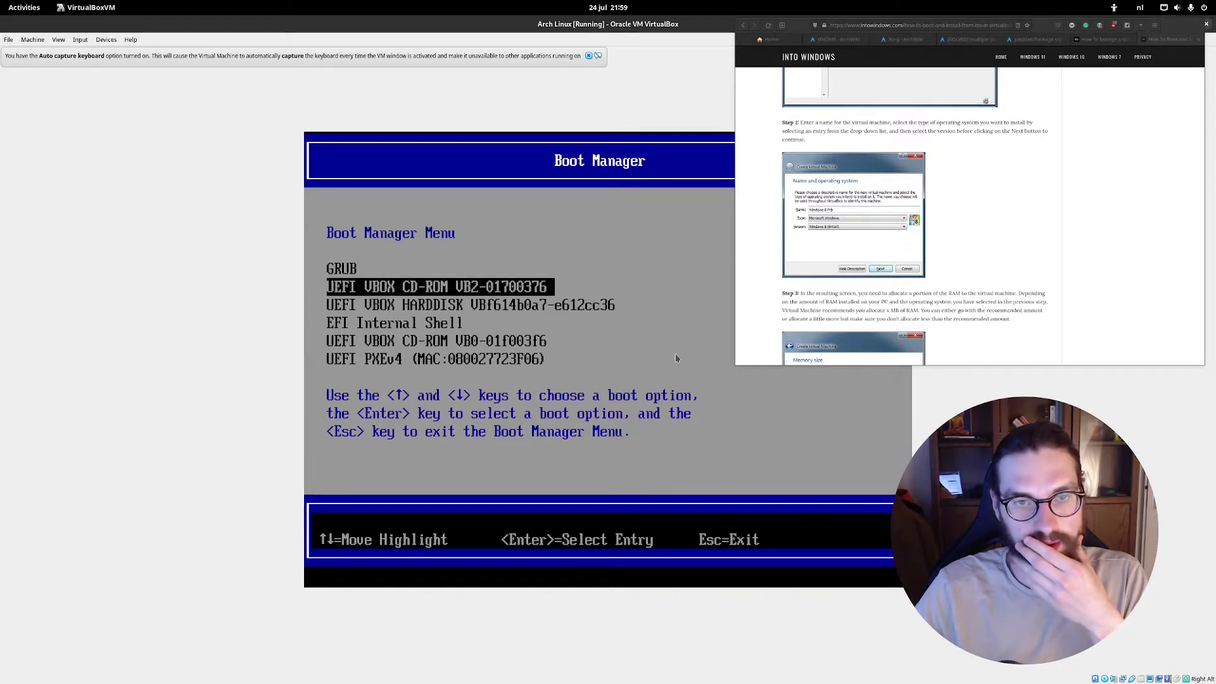
key(Down)
key(Up)
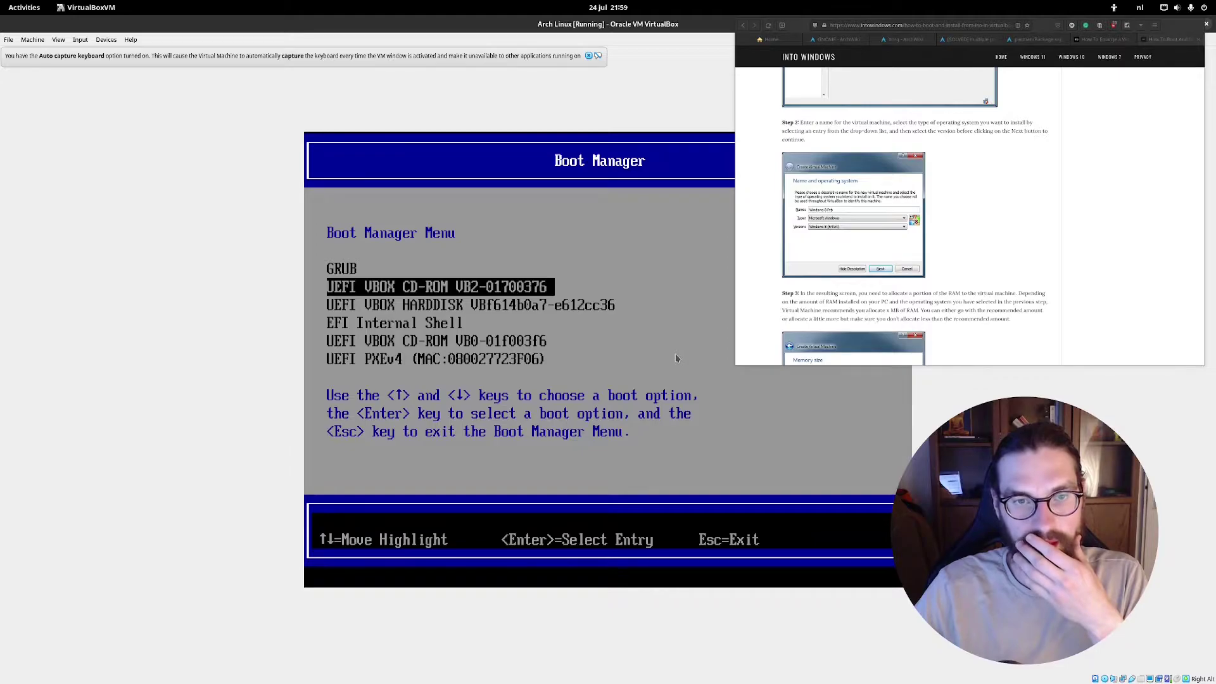
key(Down)
key(Down)
key(Down)
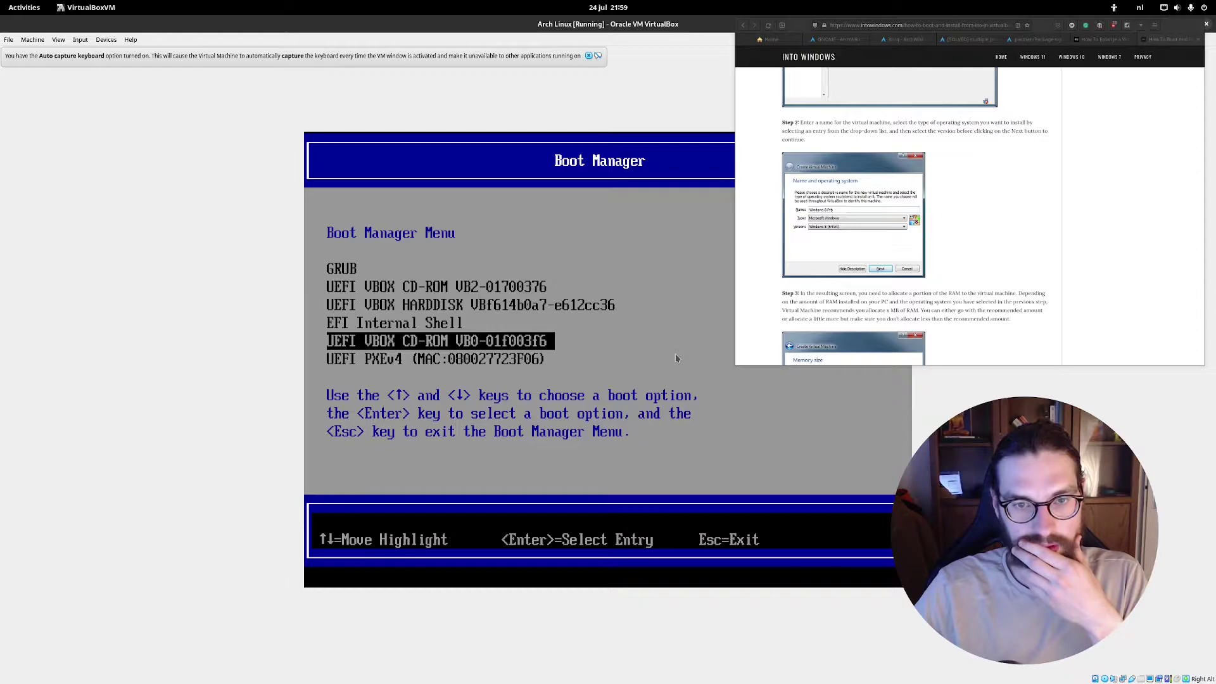
Boot CD-ROM VB0 into the Arch Linux install medium and run lsblk, showing 30.3G sda
key(Return)
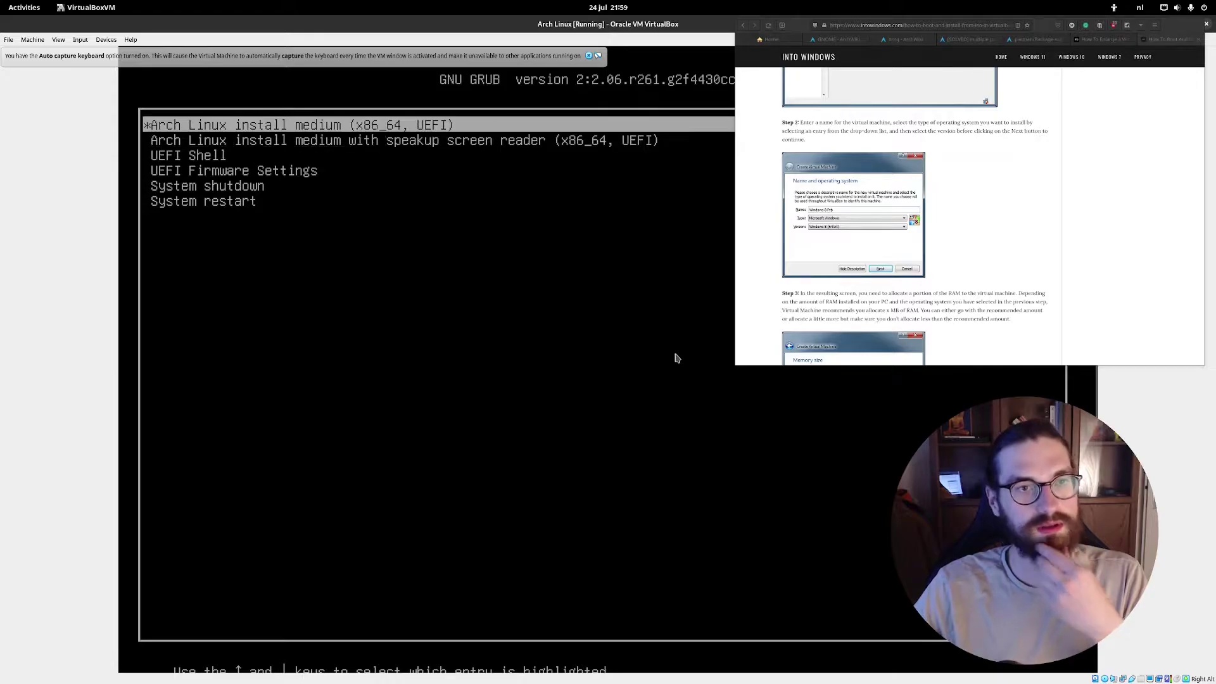
key(Return)
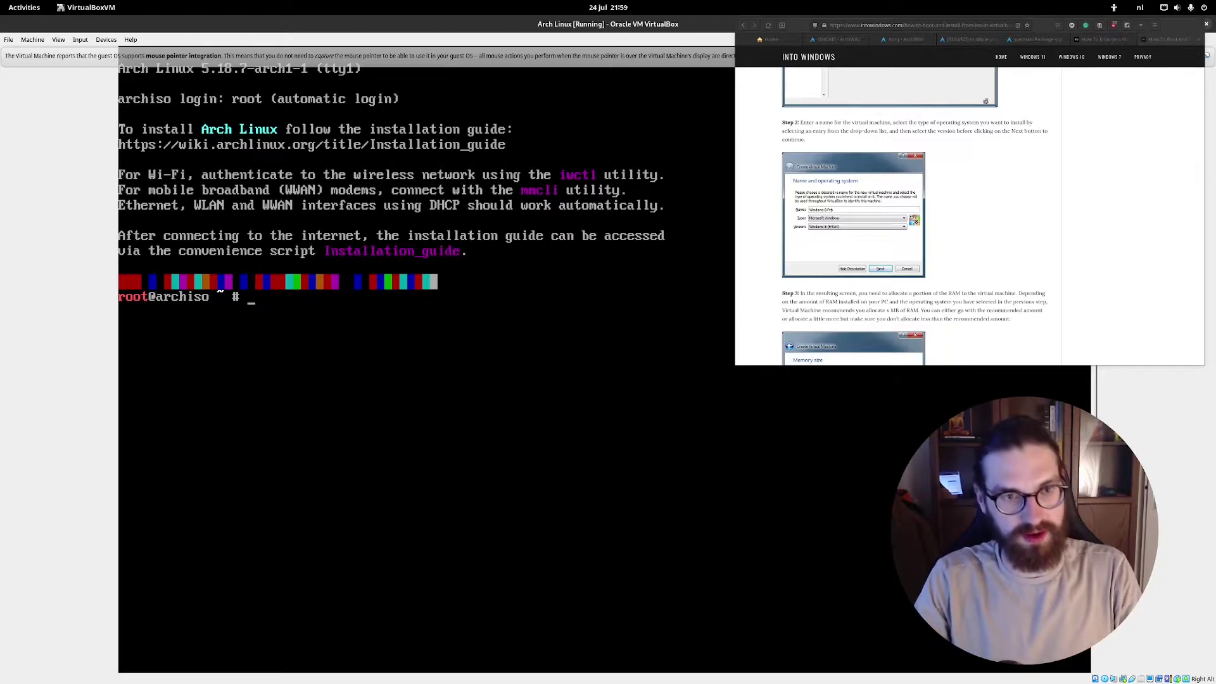
text(lsblk)
key(Return)
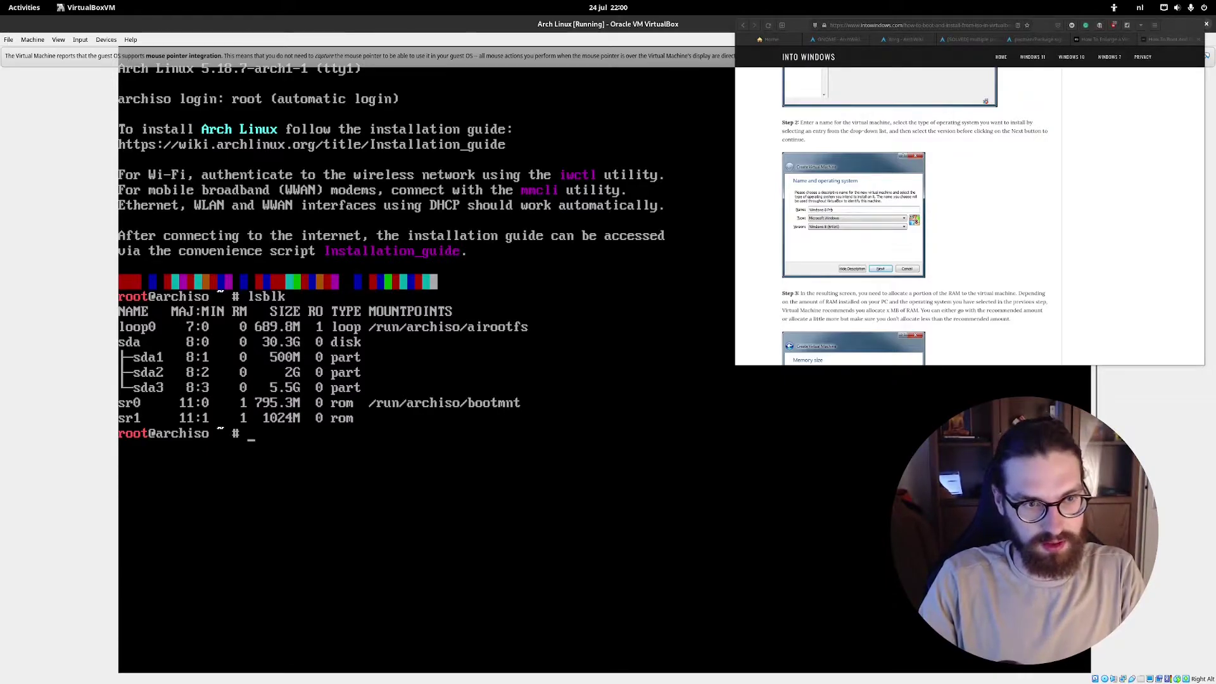
Run fdisk /dev/sda3, quit with q without saving, and clear the console
text(fdisk )
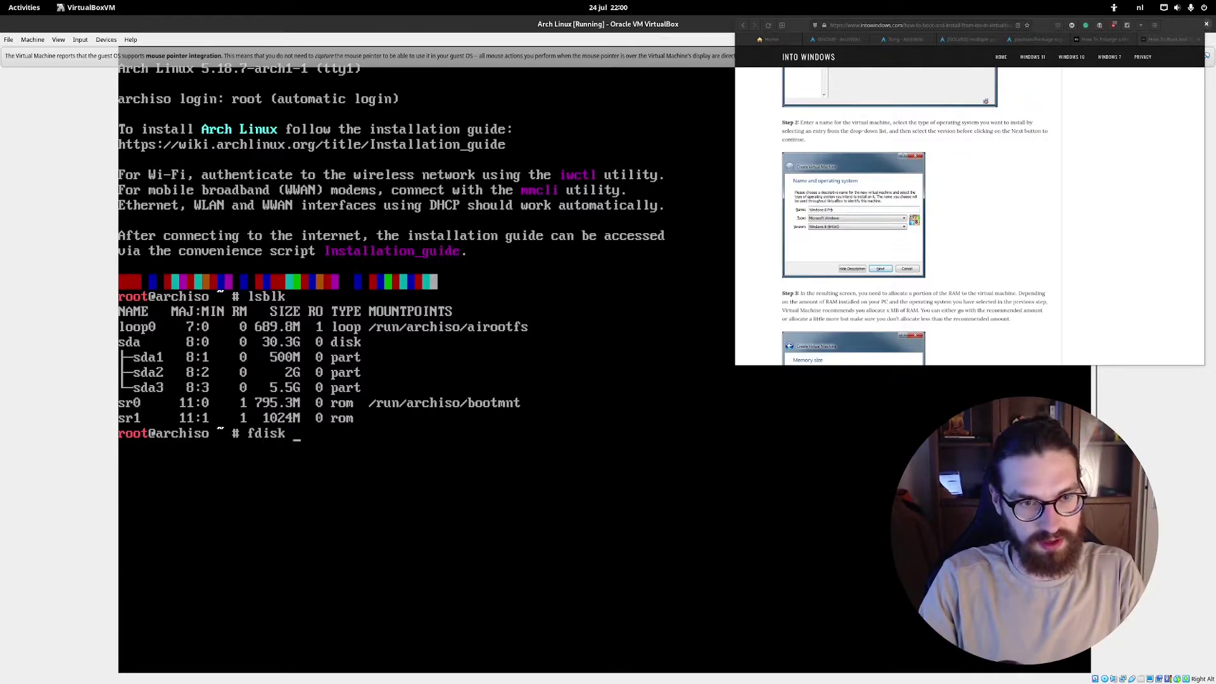
text(/dev/)
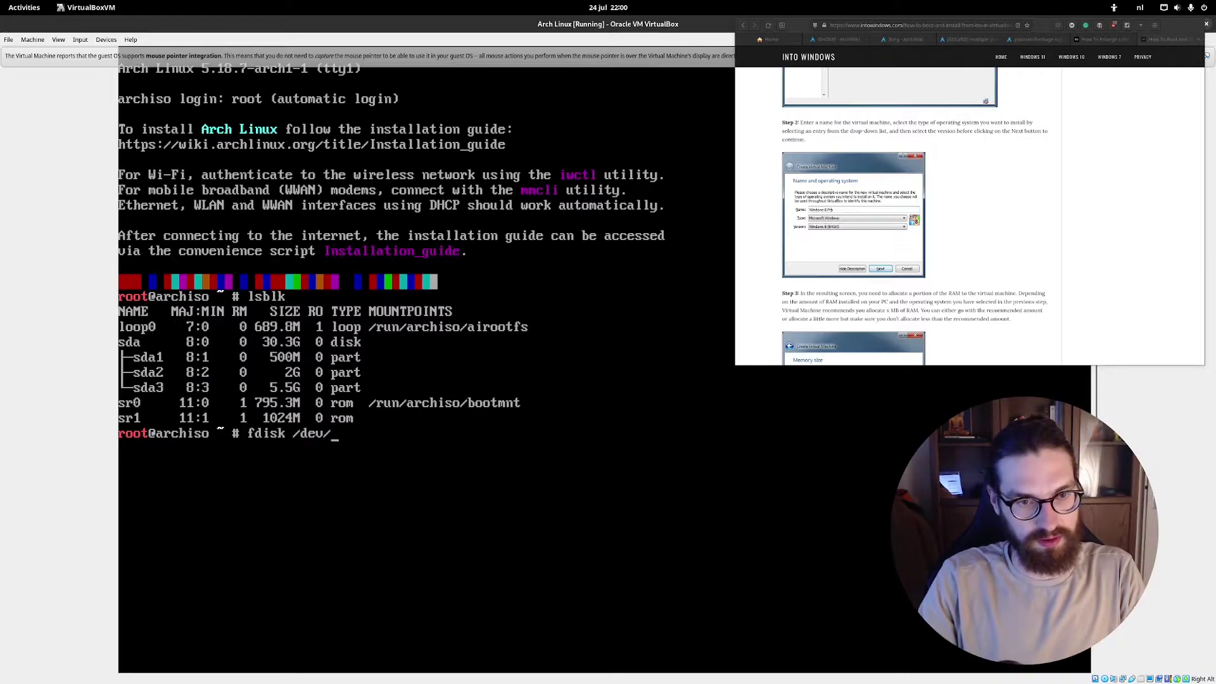
text(sda3)
key(Return)
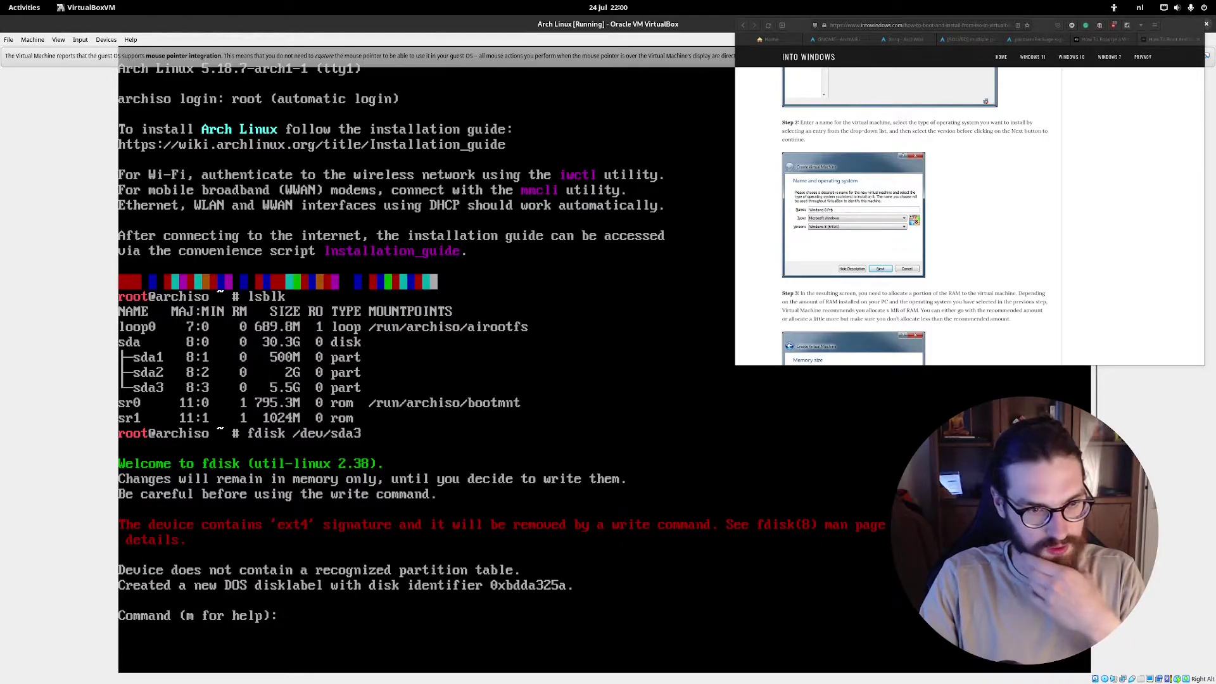
text(q)
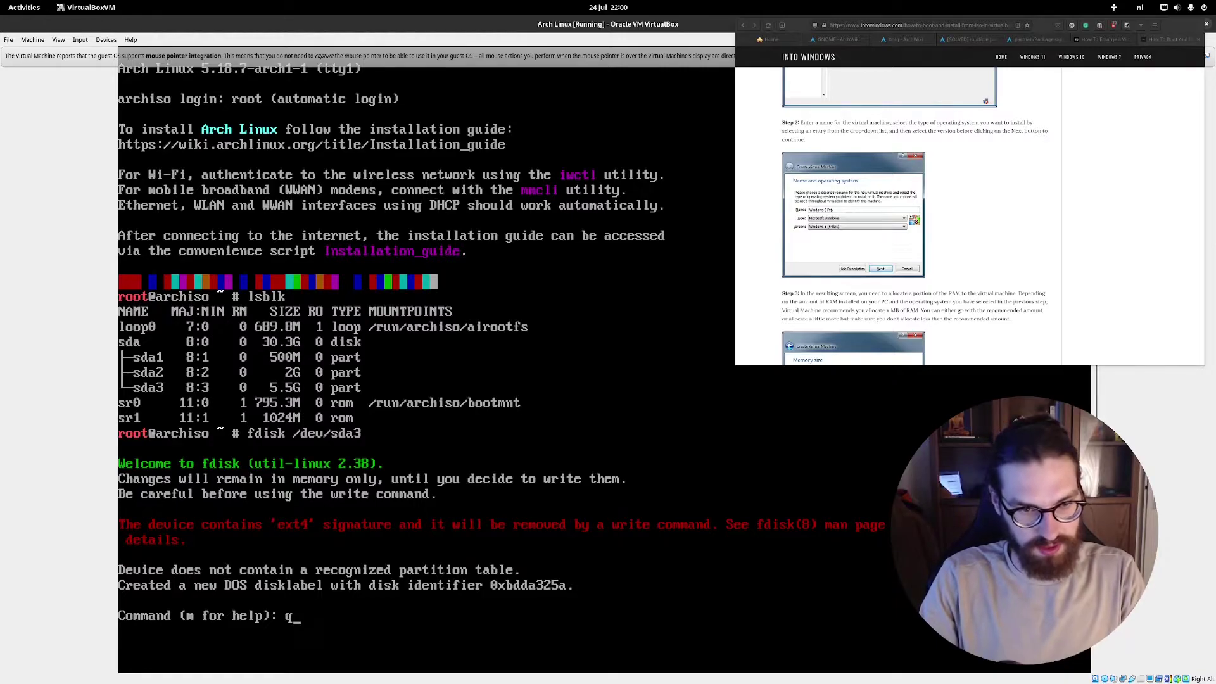
key(Return)
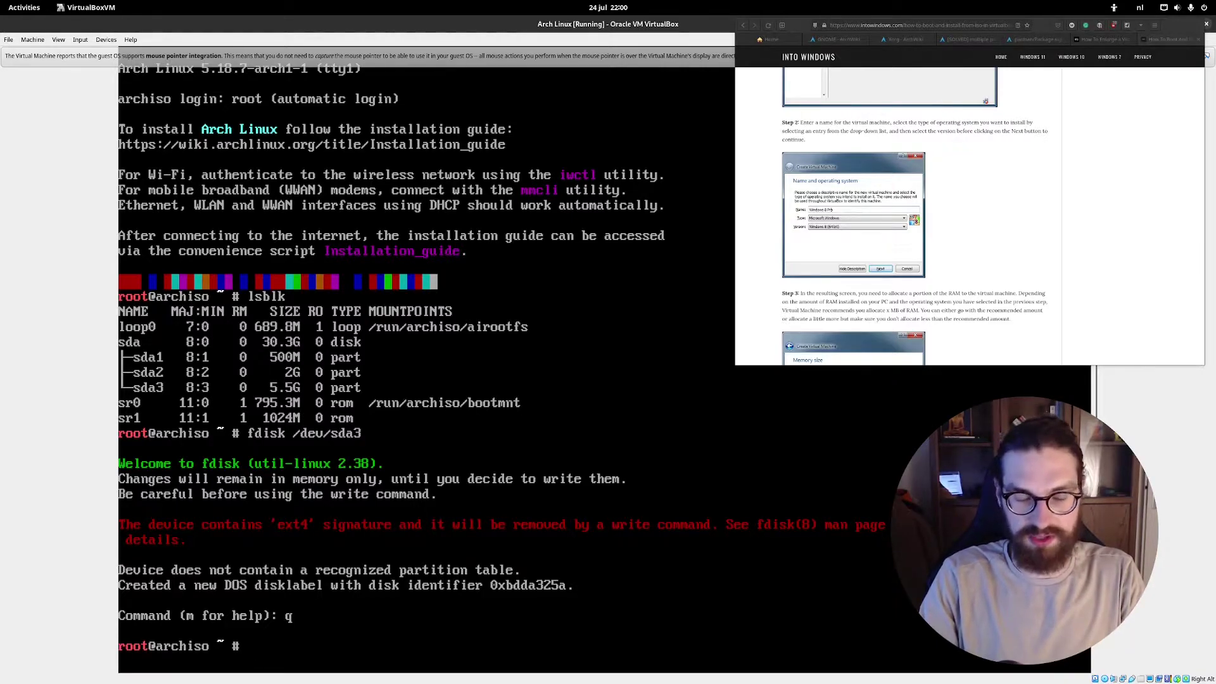
key(ctrl+l)
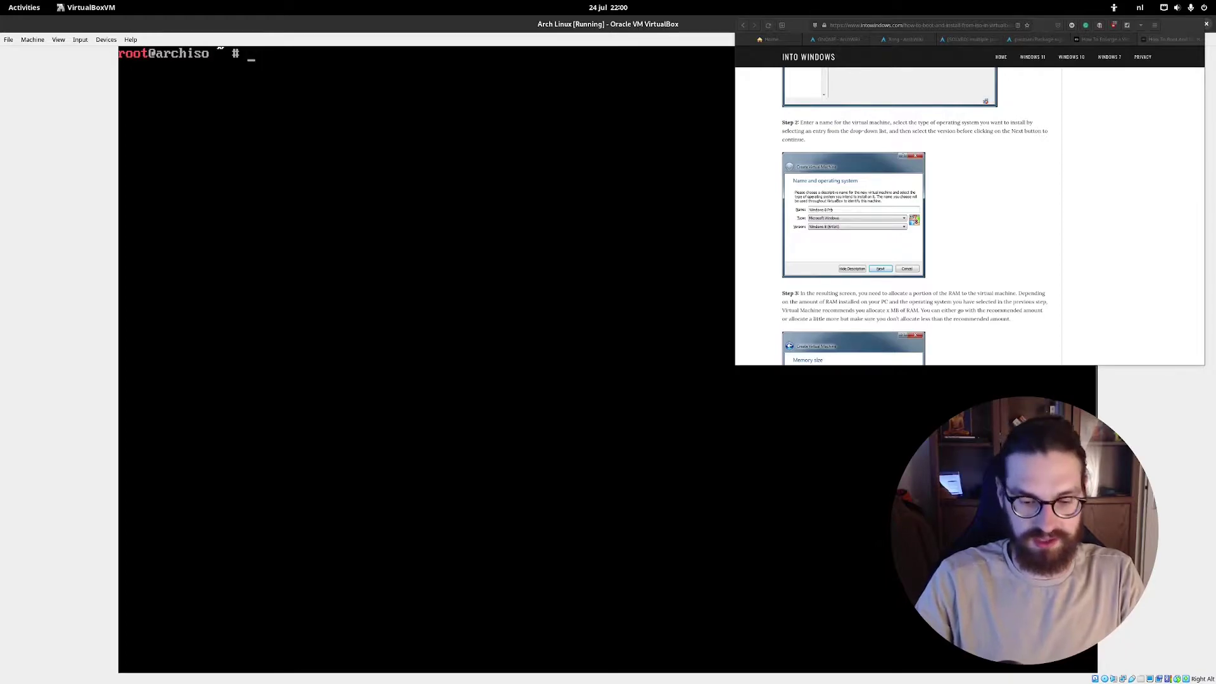
Run fdisk /dev/sda, show its help, and print the partition table
text(fdisk /dev/sda)
key(Return)
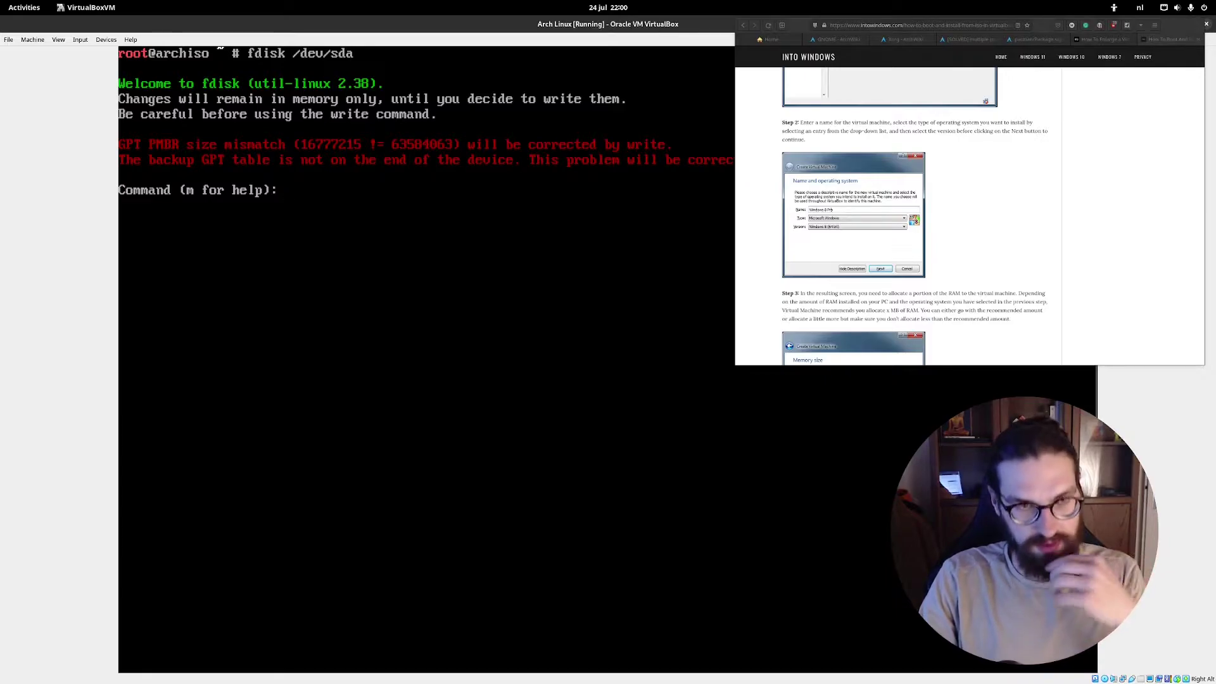
text(p)
key(BackSpace)
text(m)
key(Return)
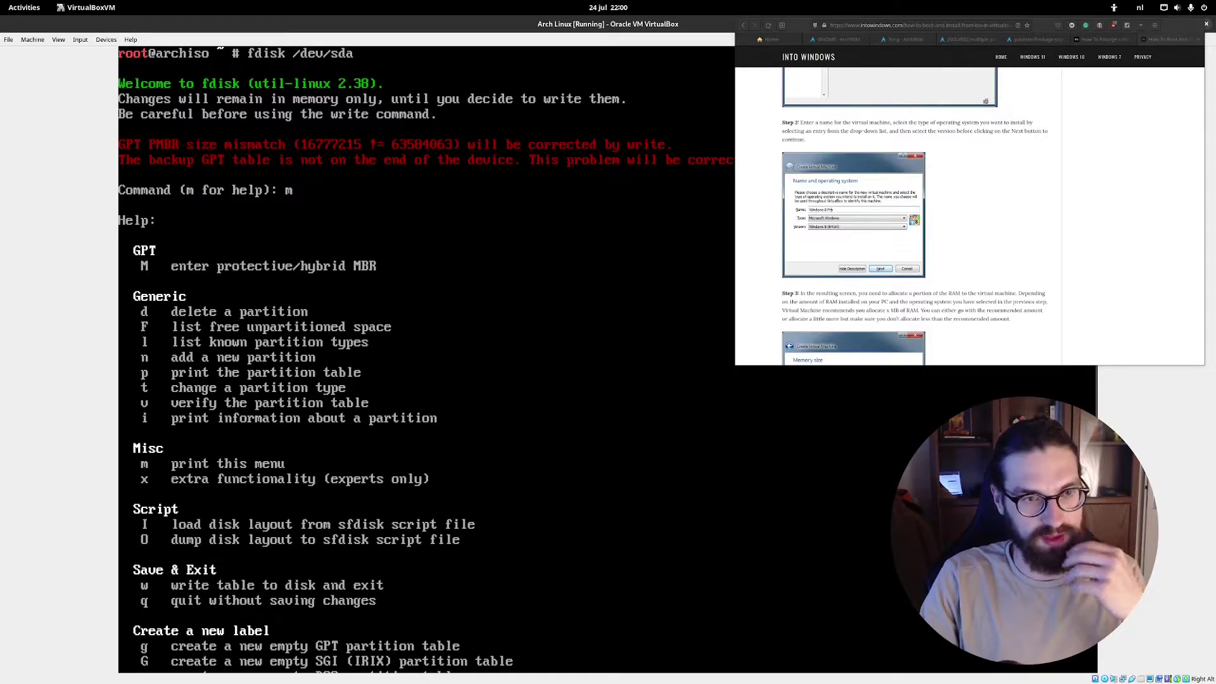
text(p)
key(Return)
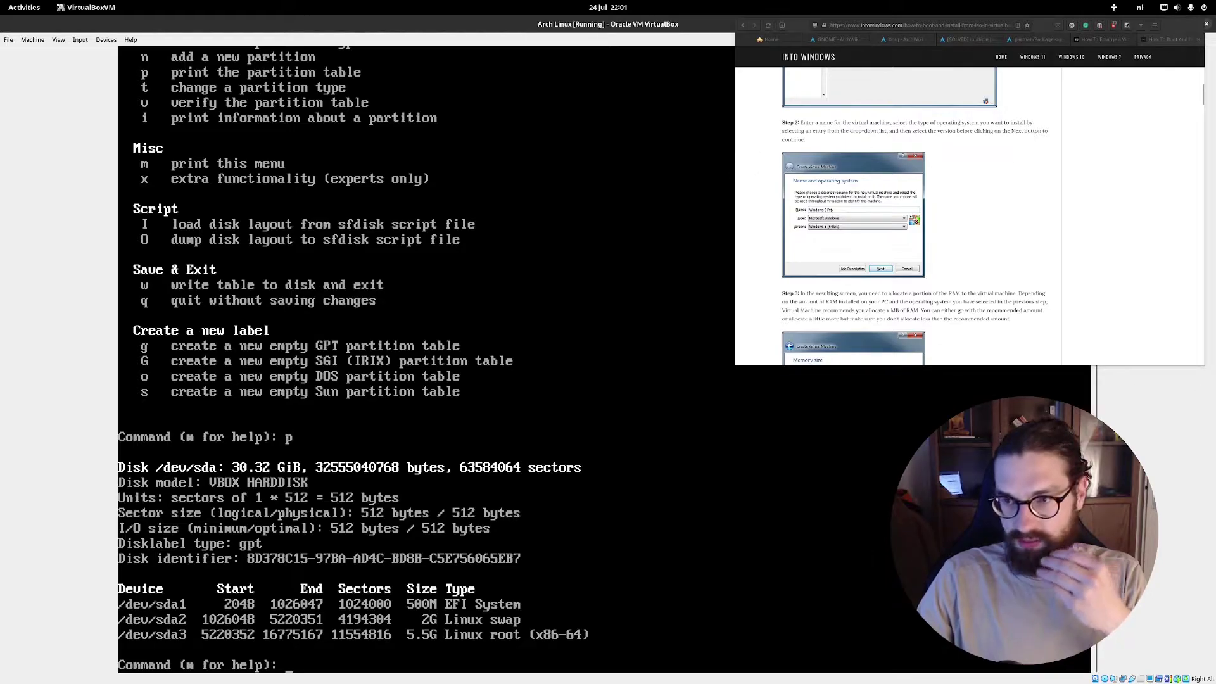
Show fdisk's help again and switch to expert mode with x
text(m)
key(Return)
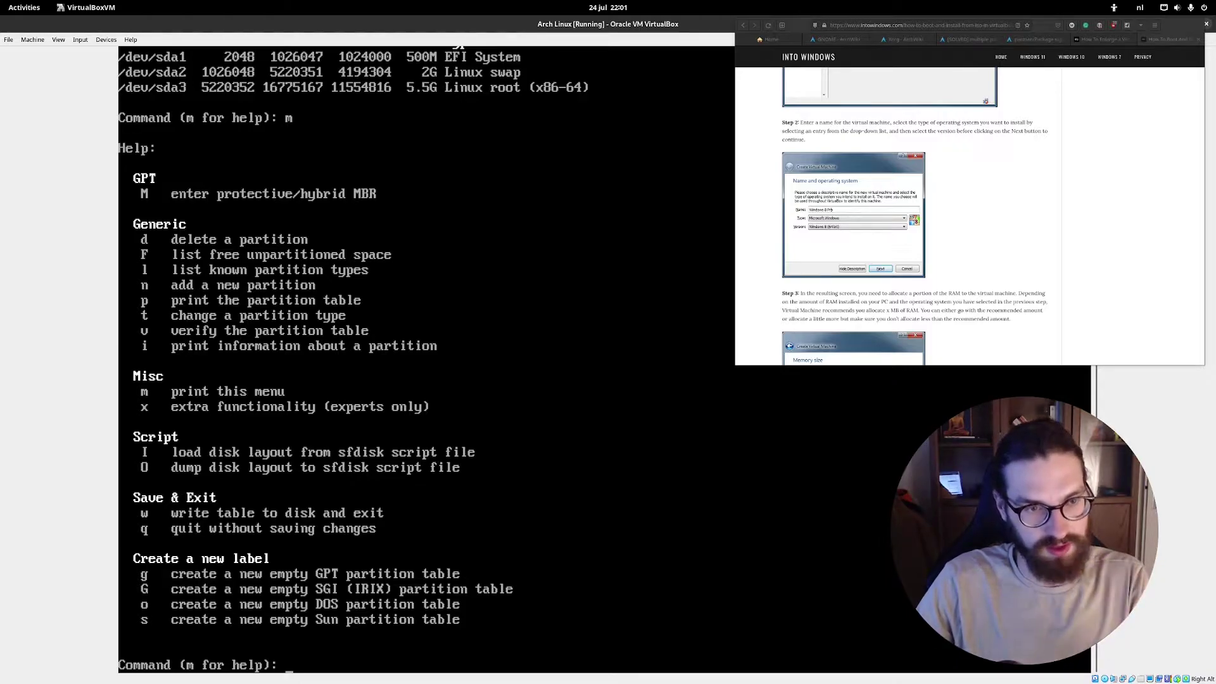
text(x)
key(Return)
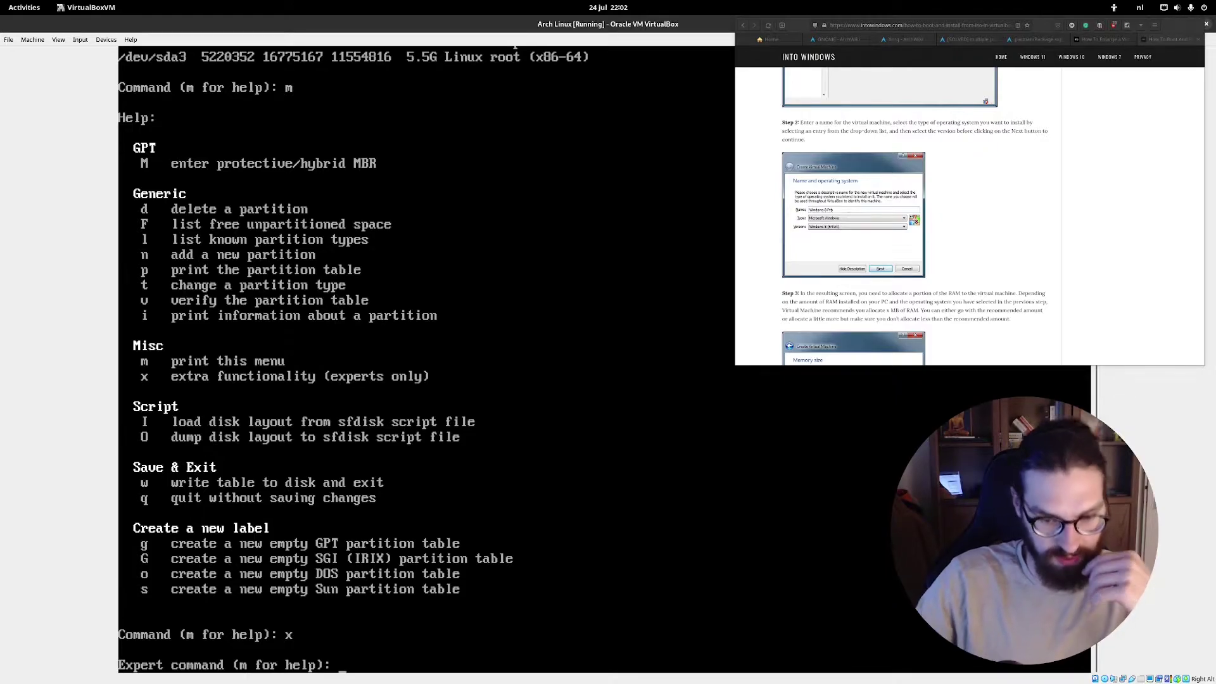
List and scroll through fdisk's expert-mode commands, then bring Firefox to the front
text(m)
key(Return)
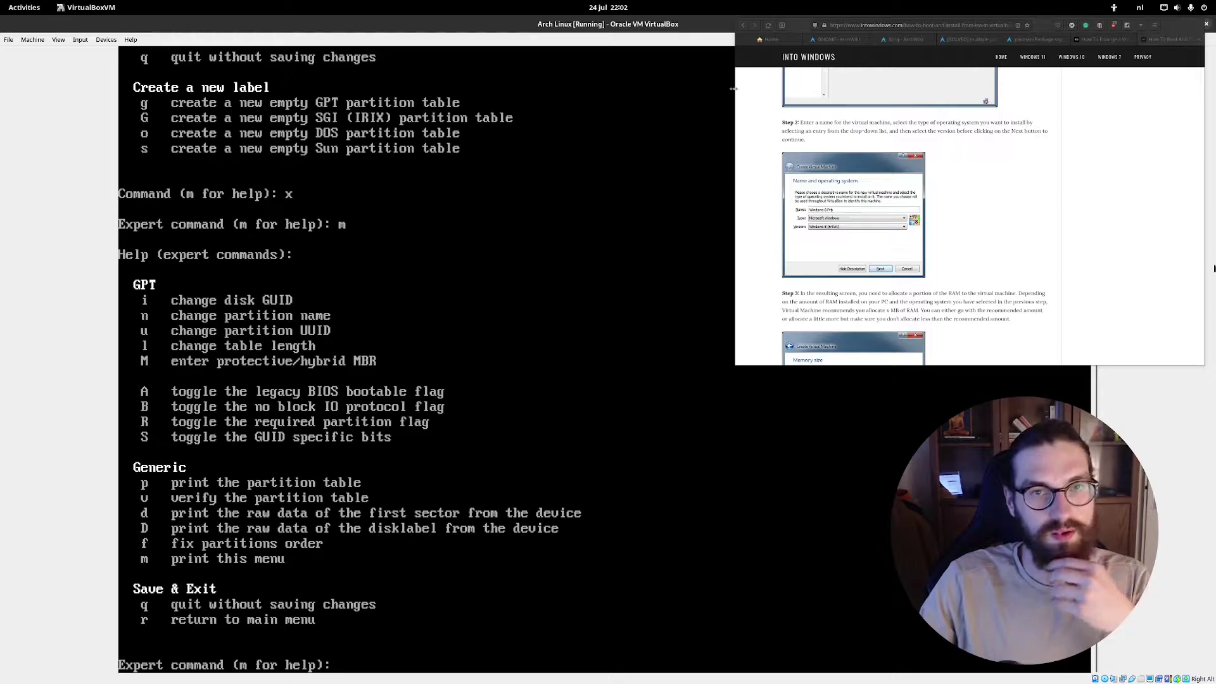
scroll(349, 361, up, 2)
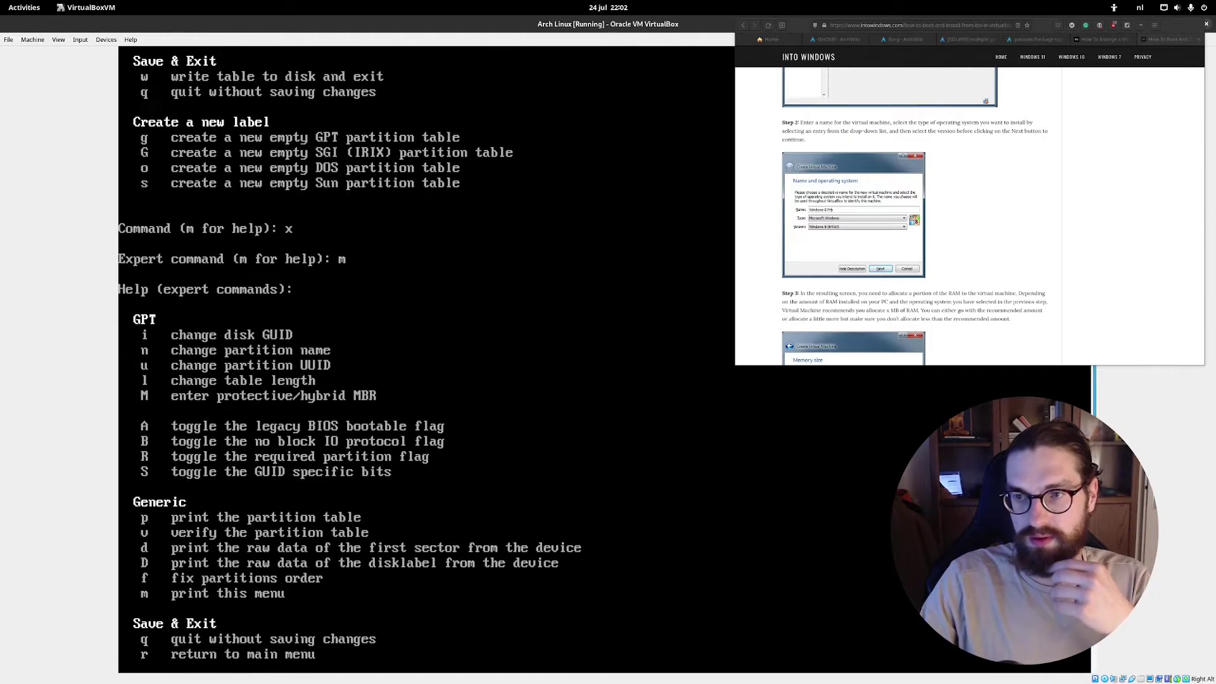
scroll(350, 362, up, 1)
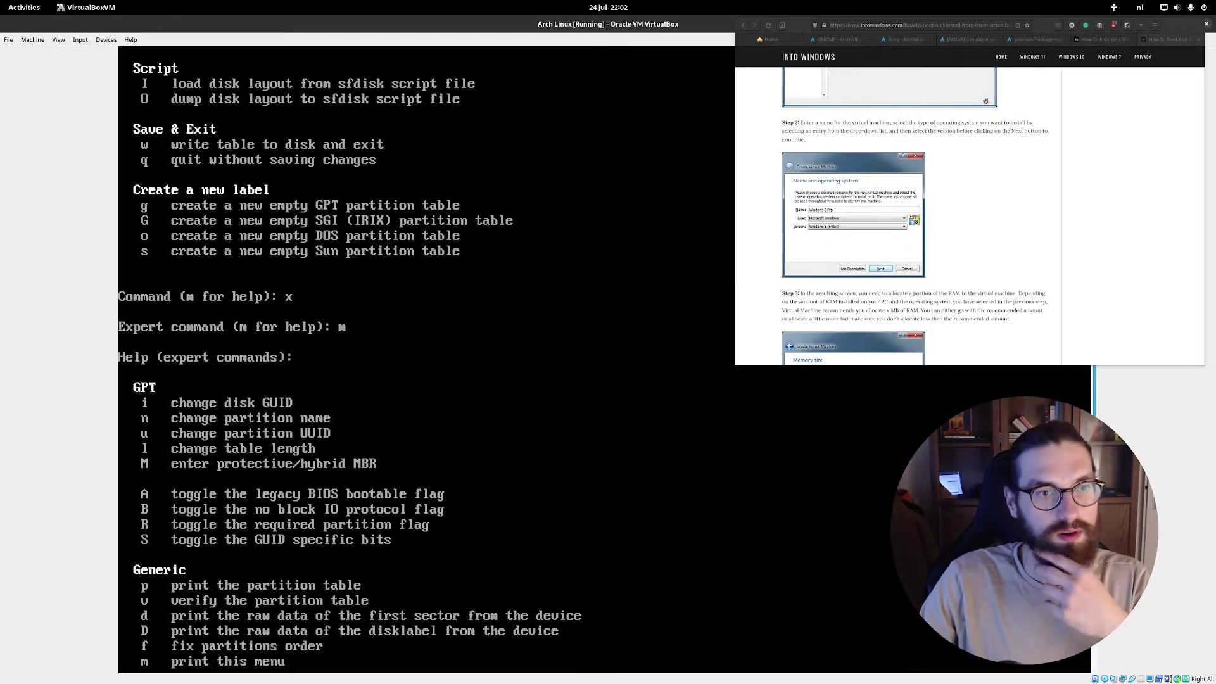
scroll(1056, 380, down, 3)
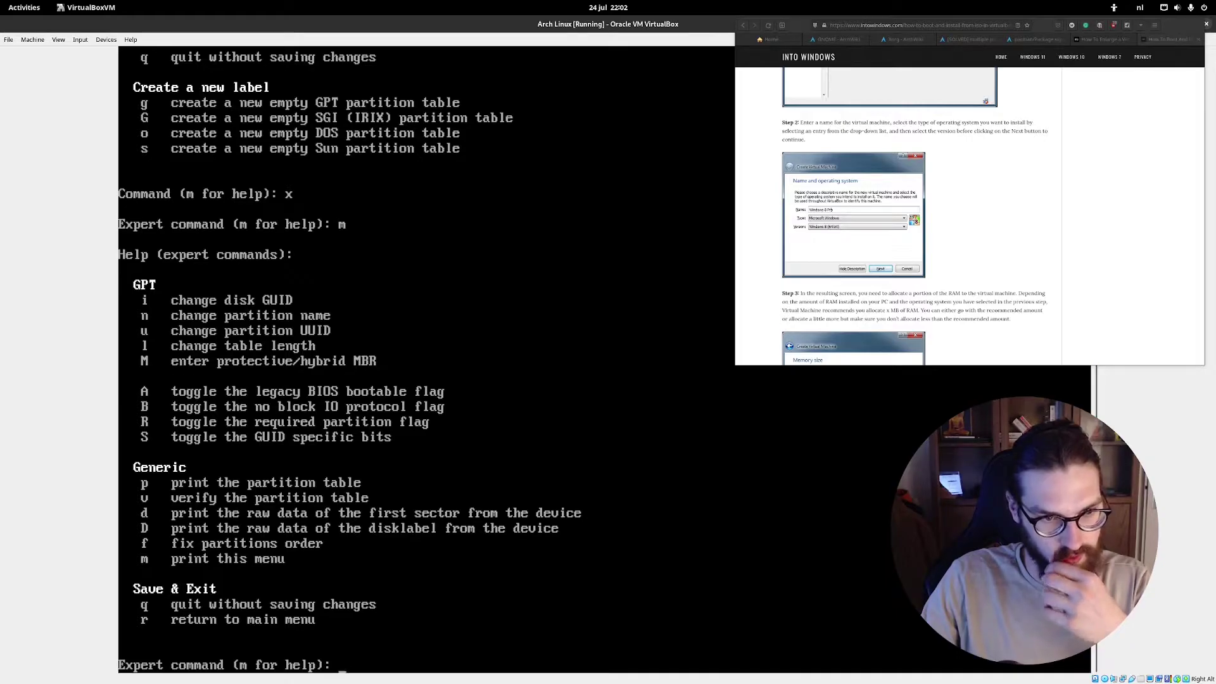
click(1150, 161)
click(976, 27)
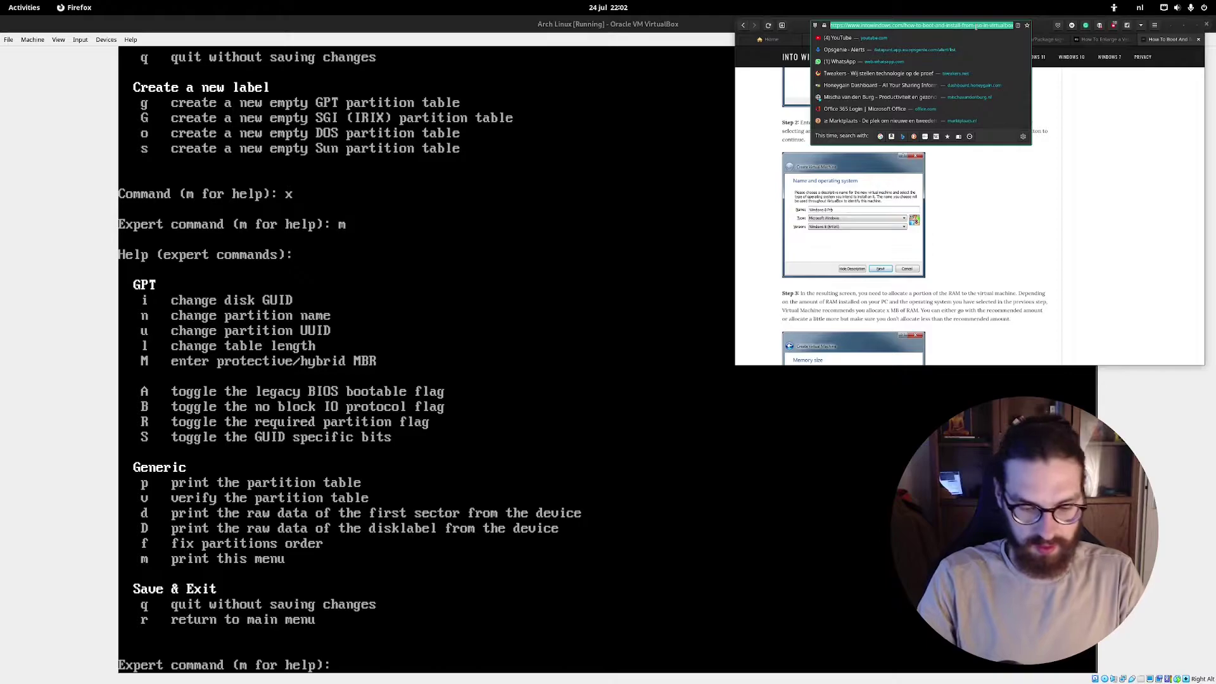
Search 'fdisk enlarge partition', read Red Hat's fdisk resizing guide, then go back to the results
text(fdisk enlarge p)
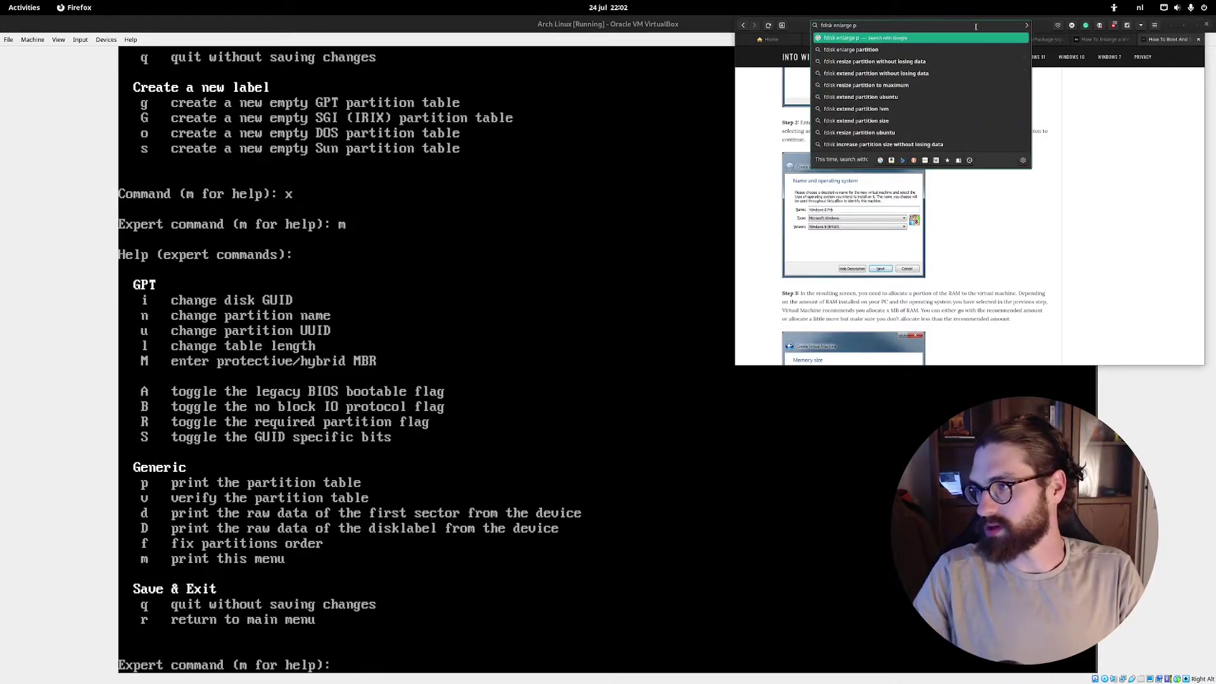
text(artition)
key(Return)
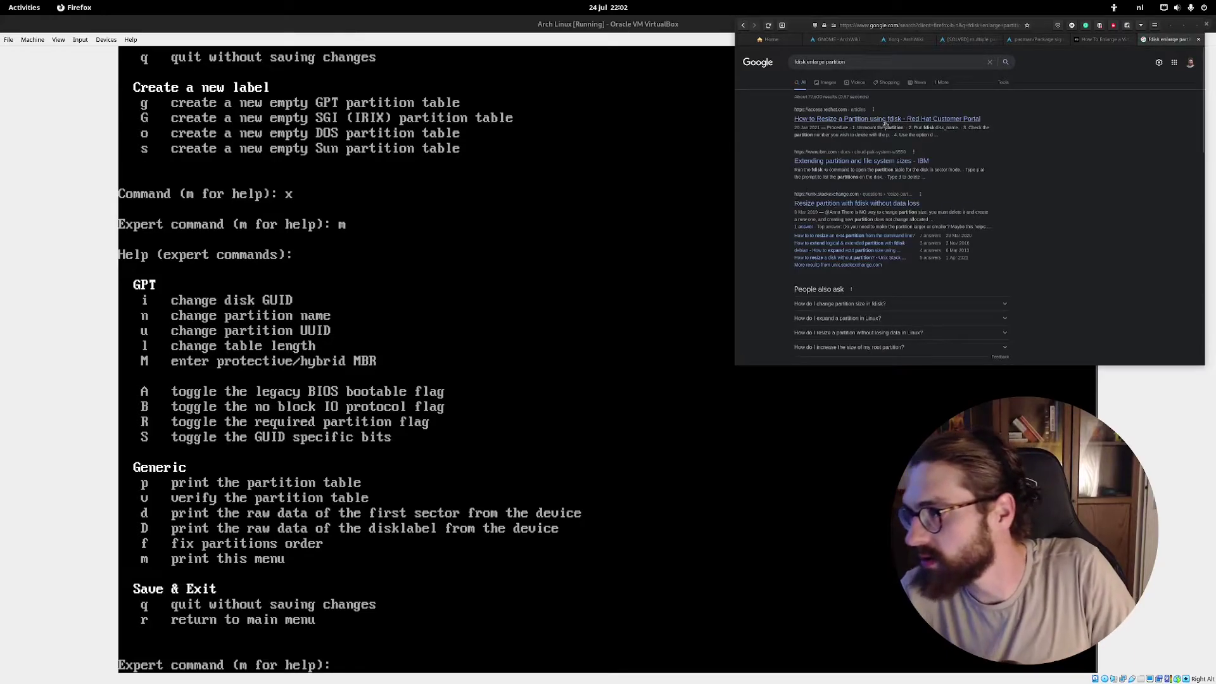
click(893, 124)
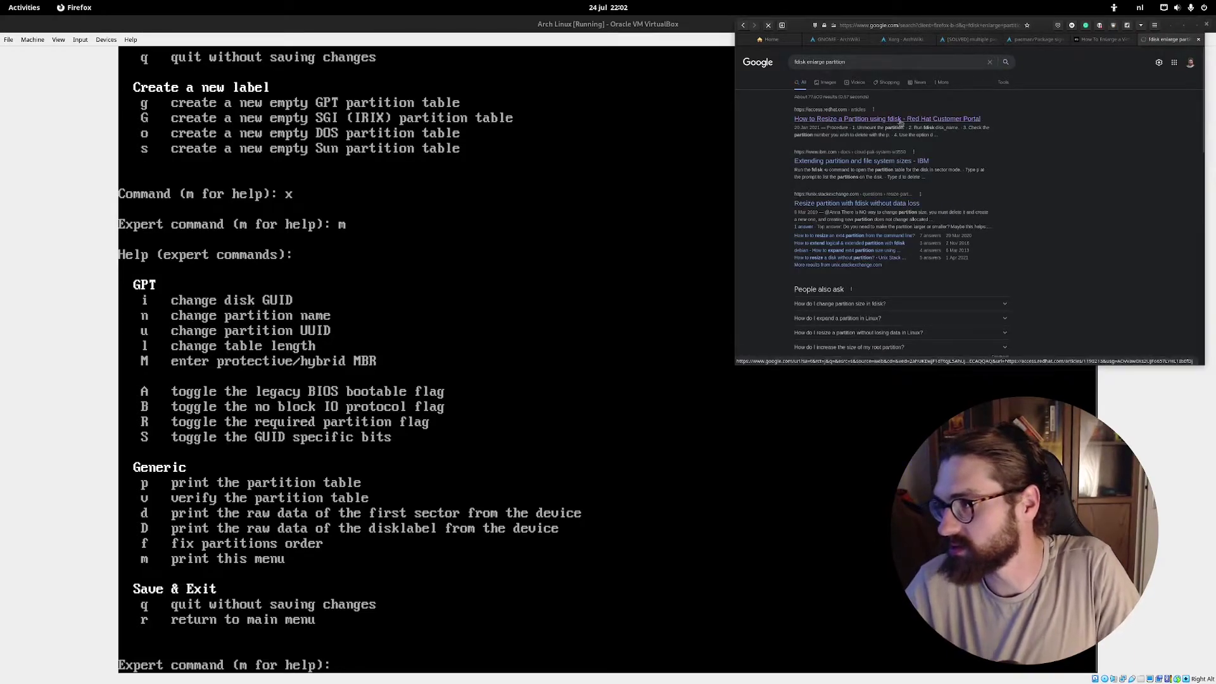
scroll(969, 153, down, 1)
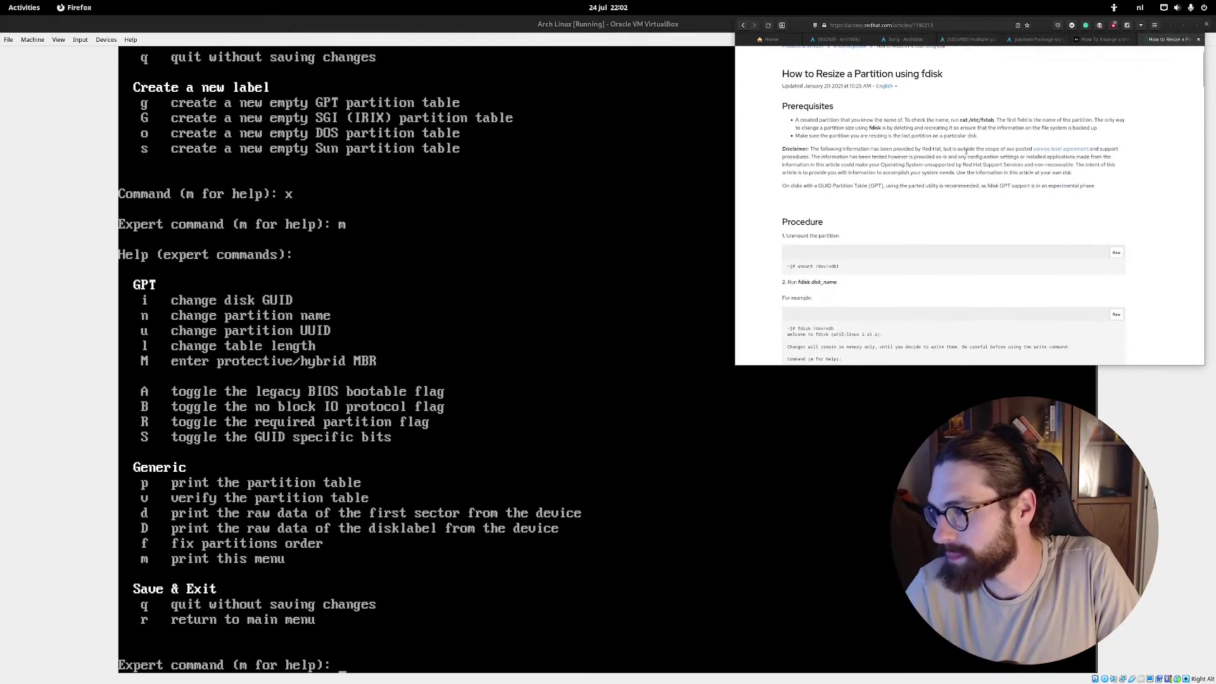
scroll(928, 172, down, 3)
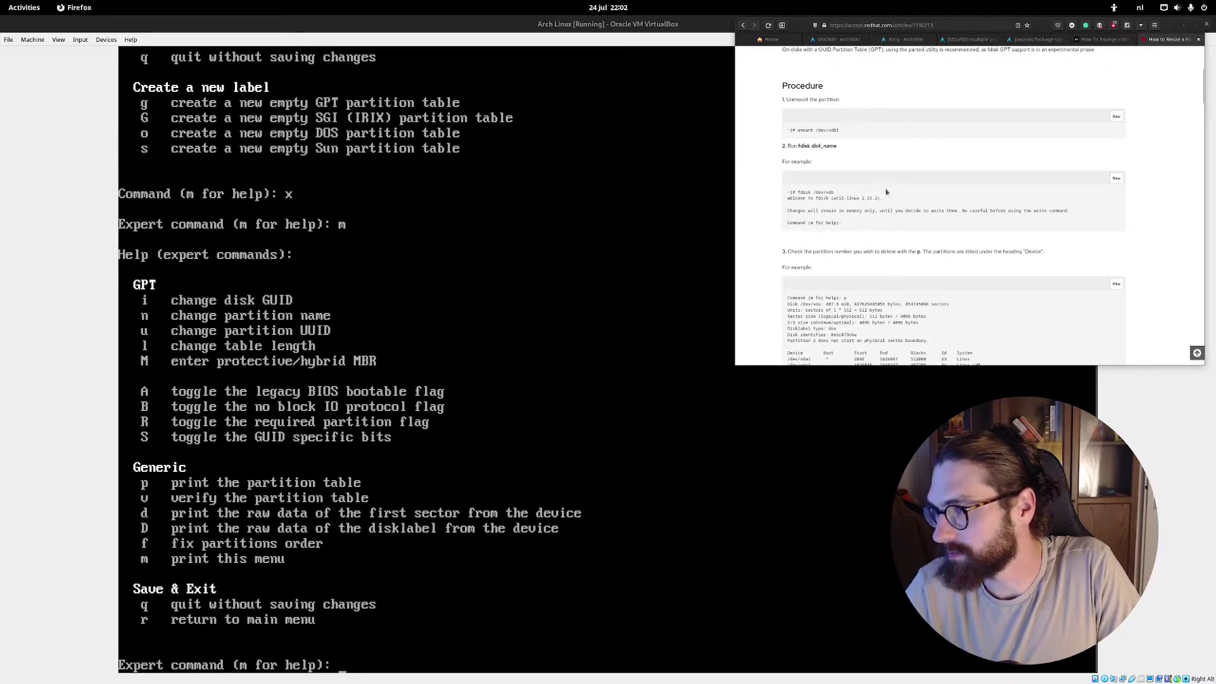
scroll(902, 235, down, 2)
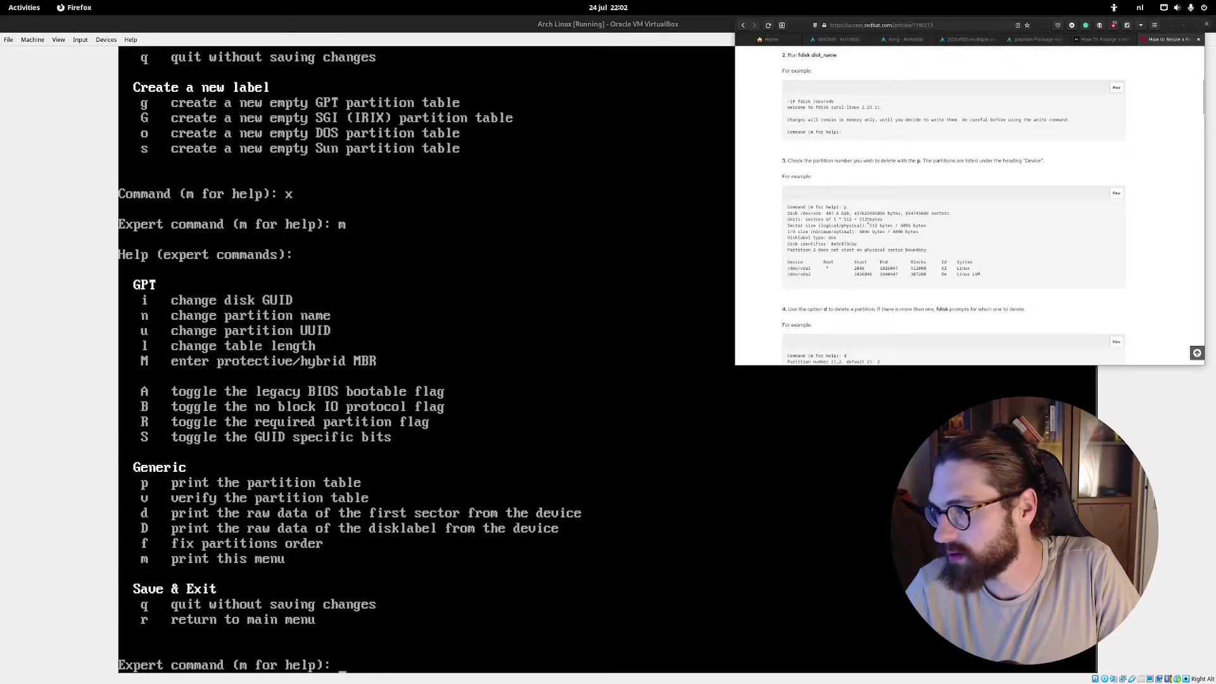
drag(835, 161, 981, 163)
click(743, 24)
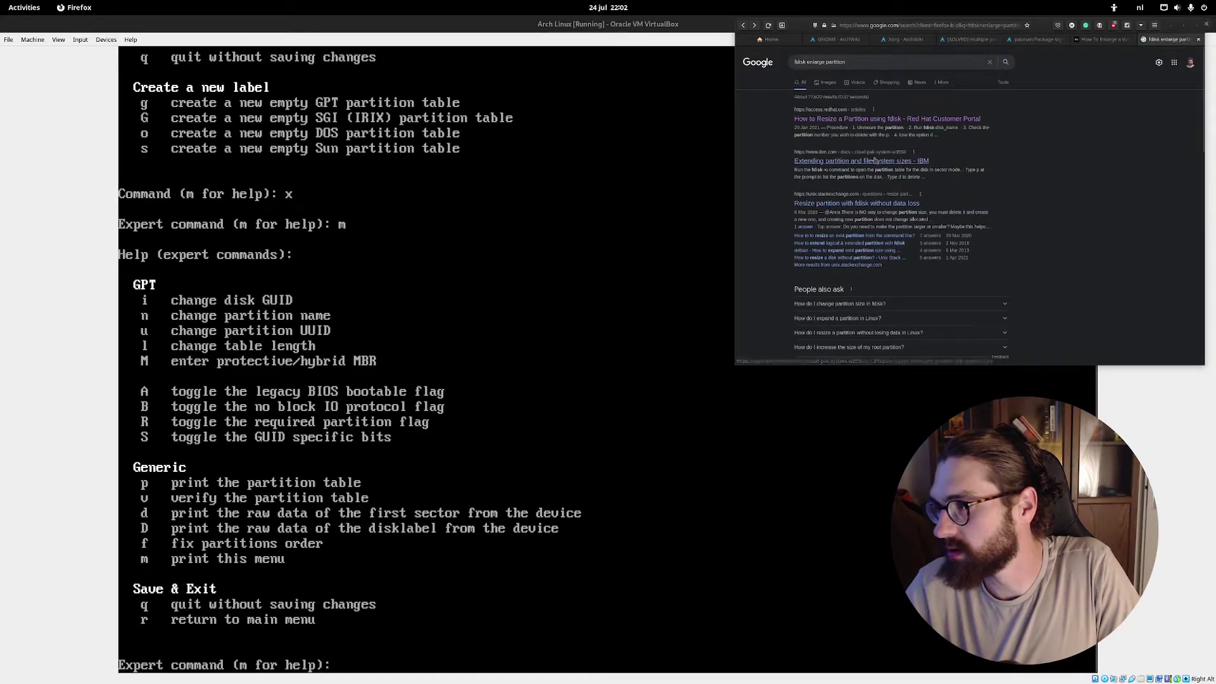
Search 'fdisk resize partition without losing data' and read the Ask Ubuntu VM-partition answer
click(863, 63)
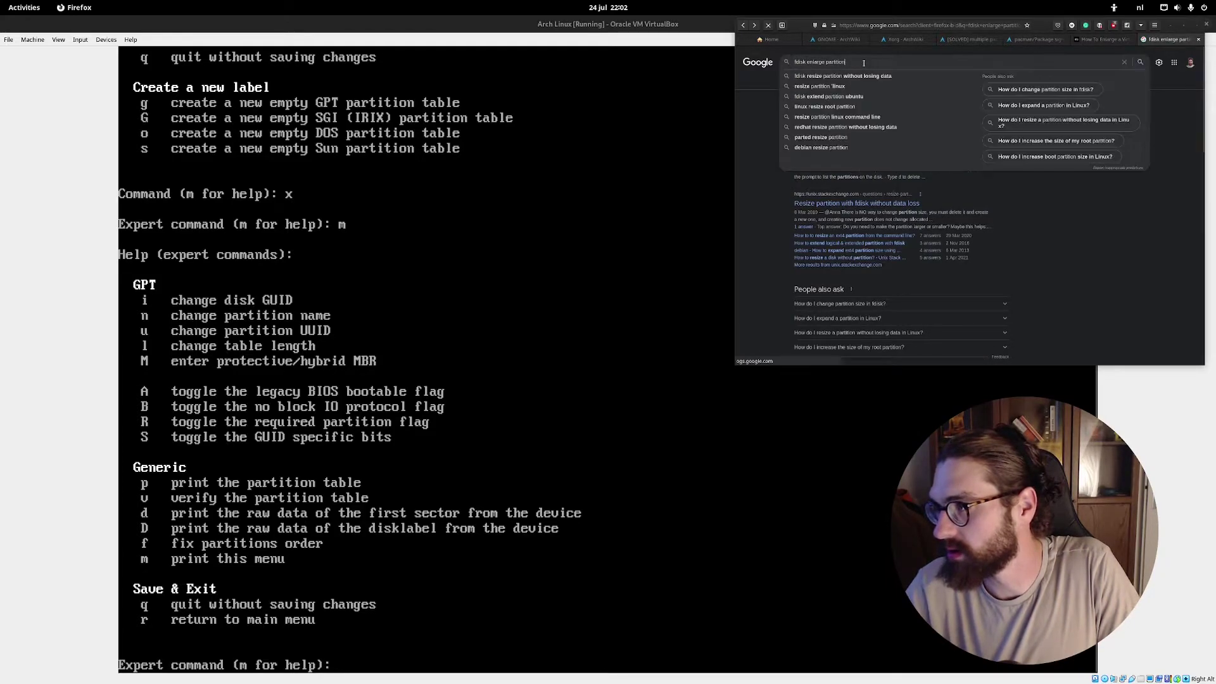
click(919, 76)
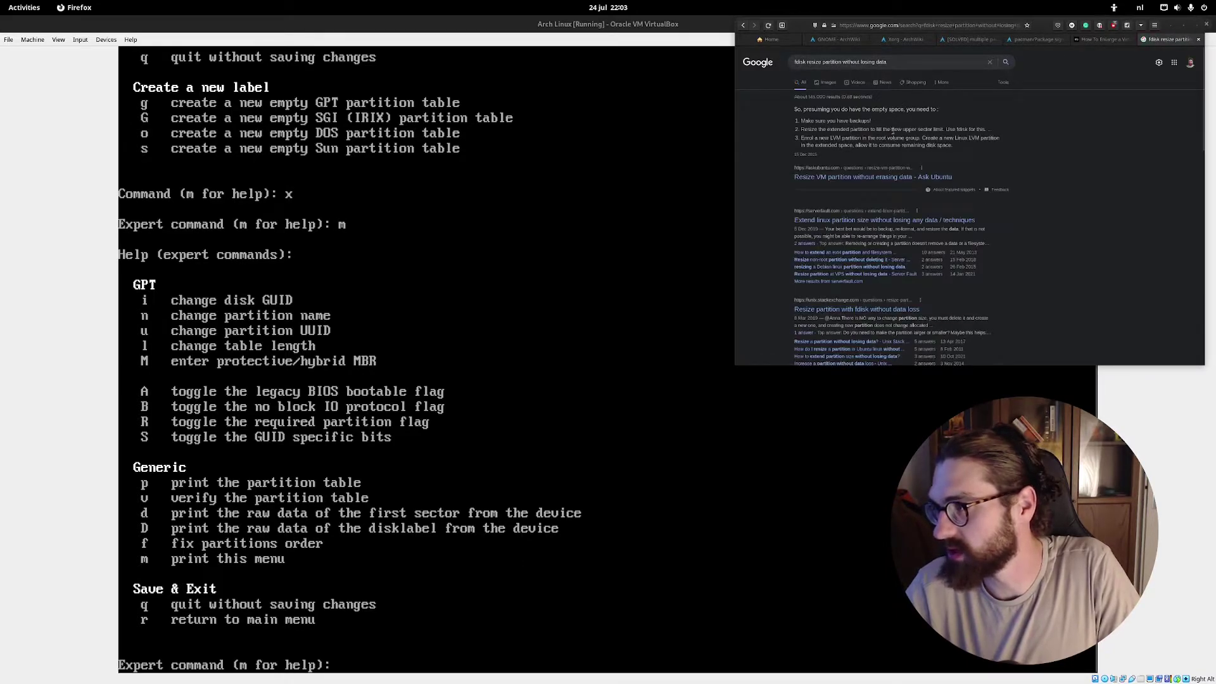
click(857, 180)
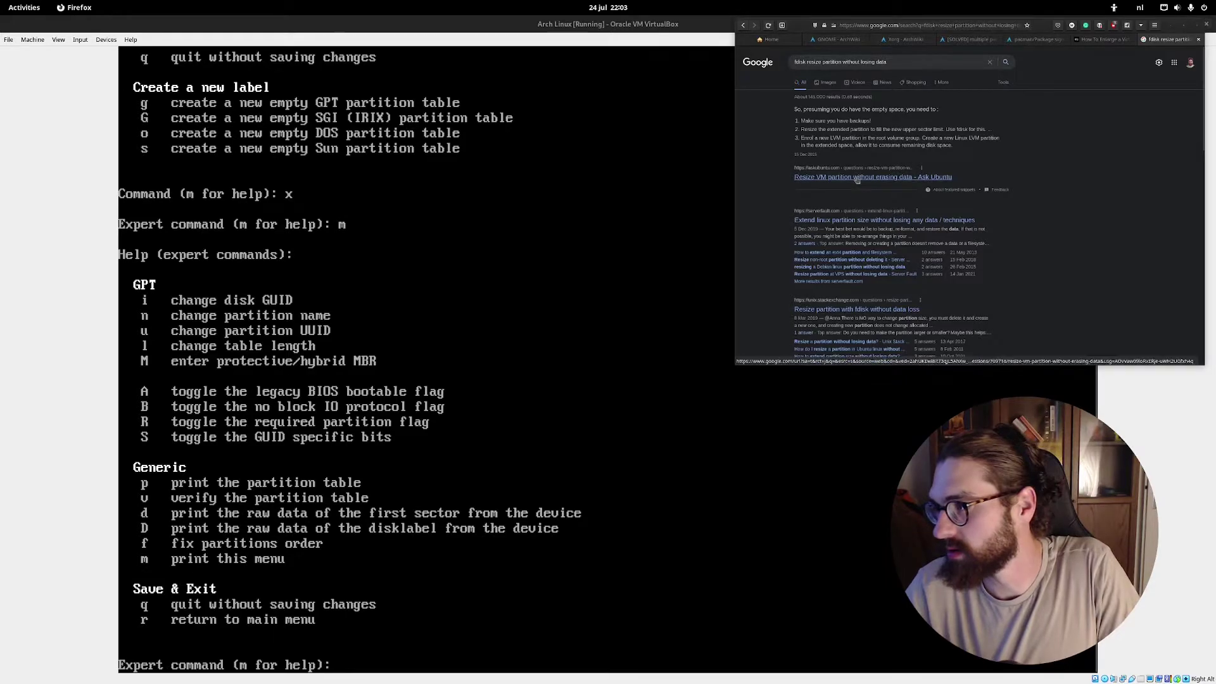
scroll(964, 192, down, 2)
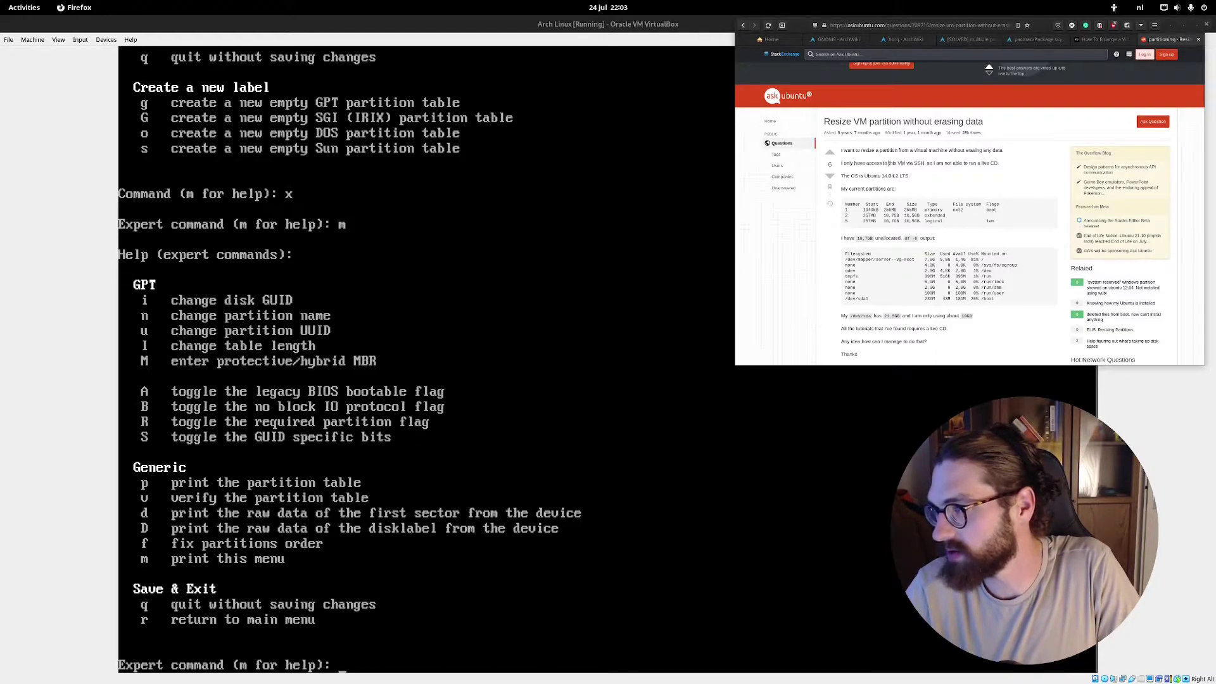
scroll(928, 181, down, 2)
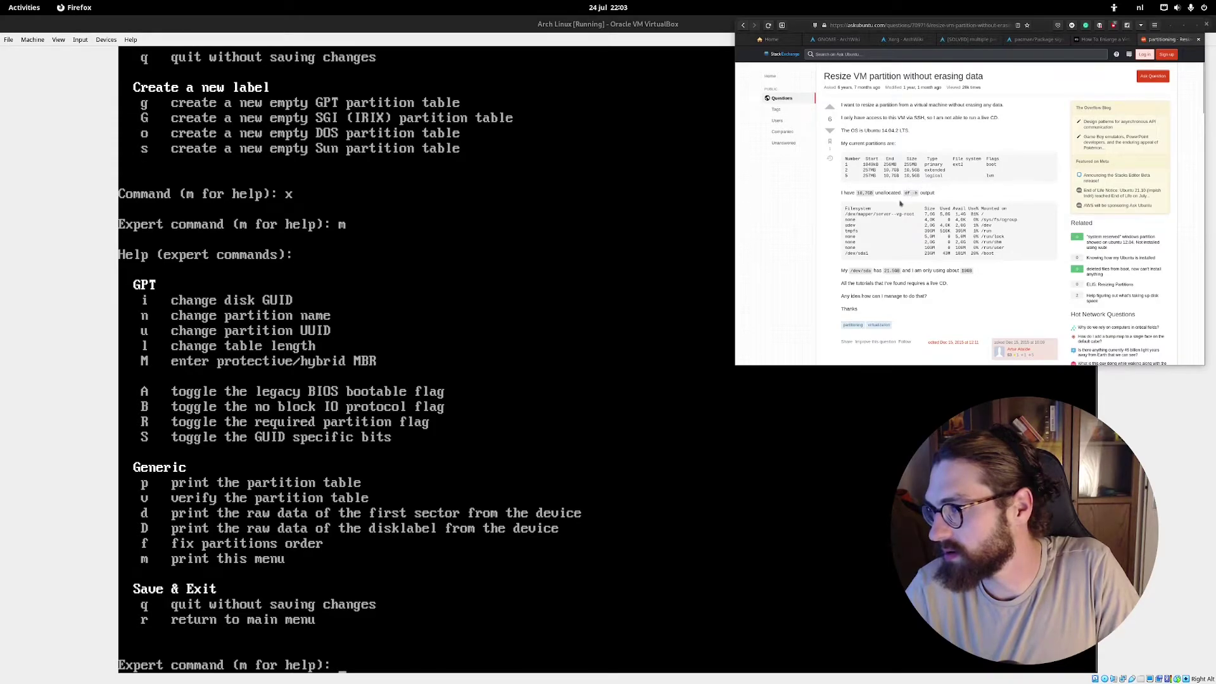
scroll(918, 202, down, 2)
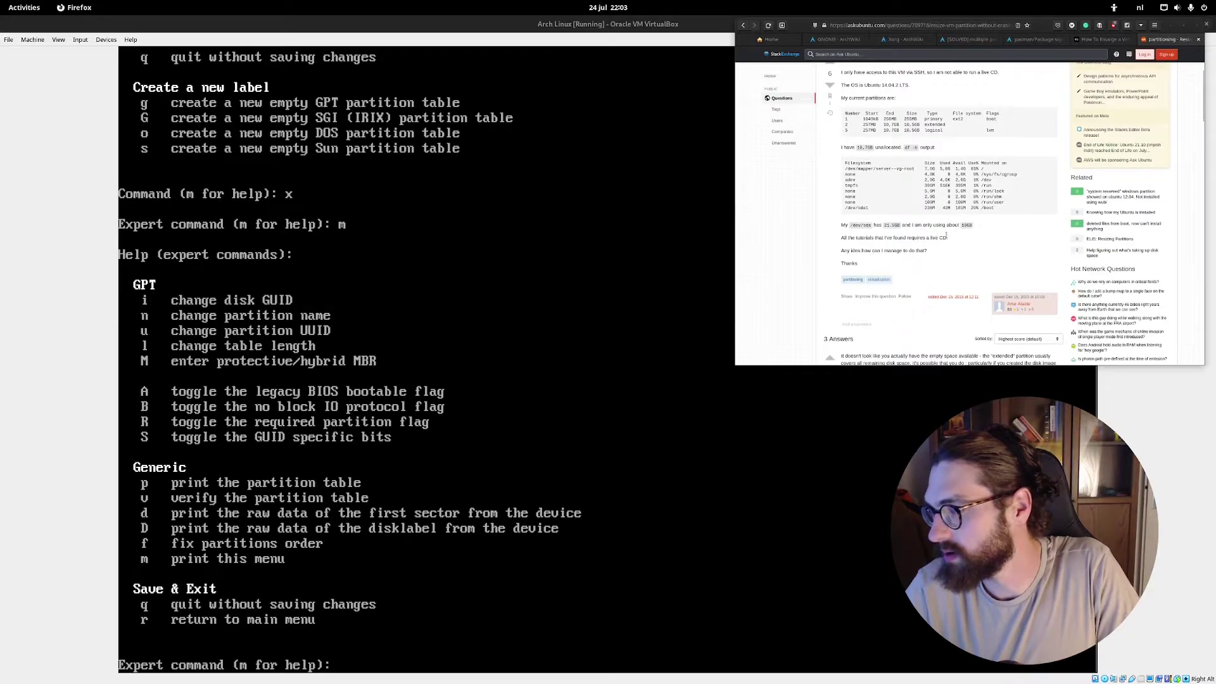
scroll(969, 244, down, 4)
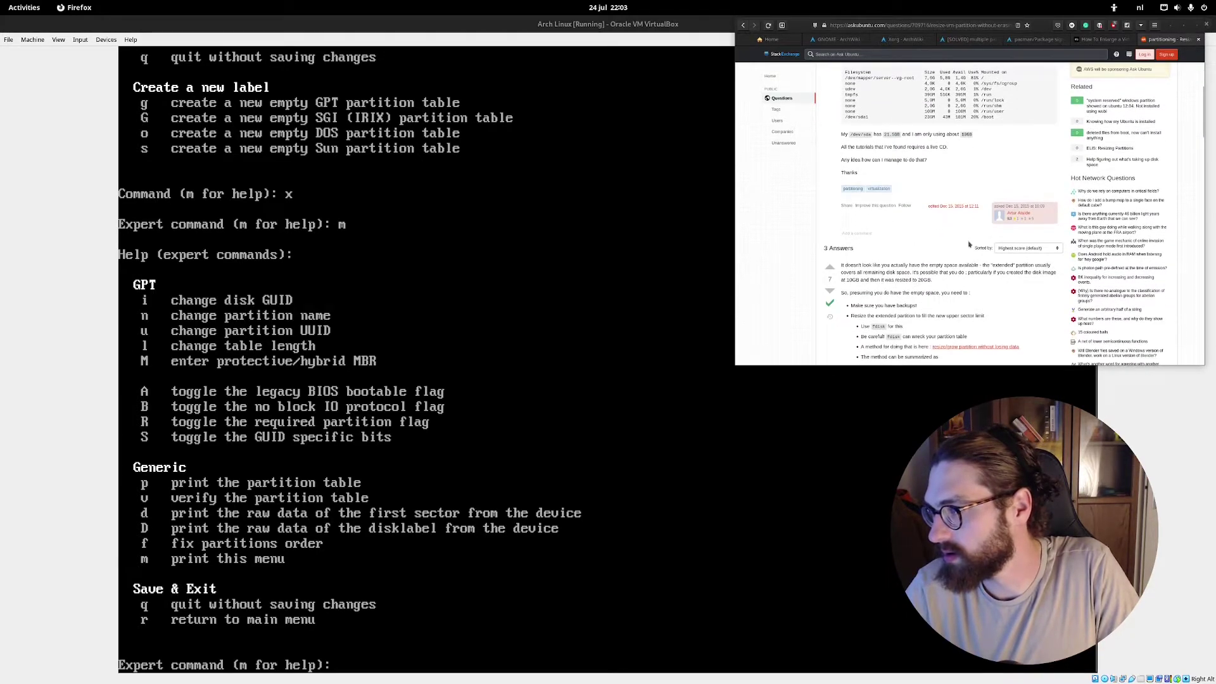
scroll(969, 244, down, 4)
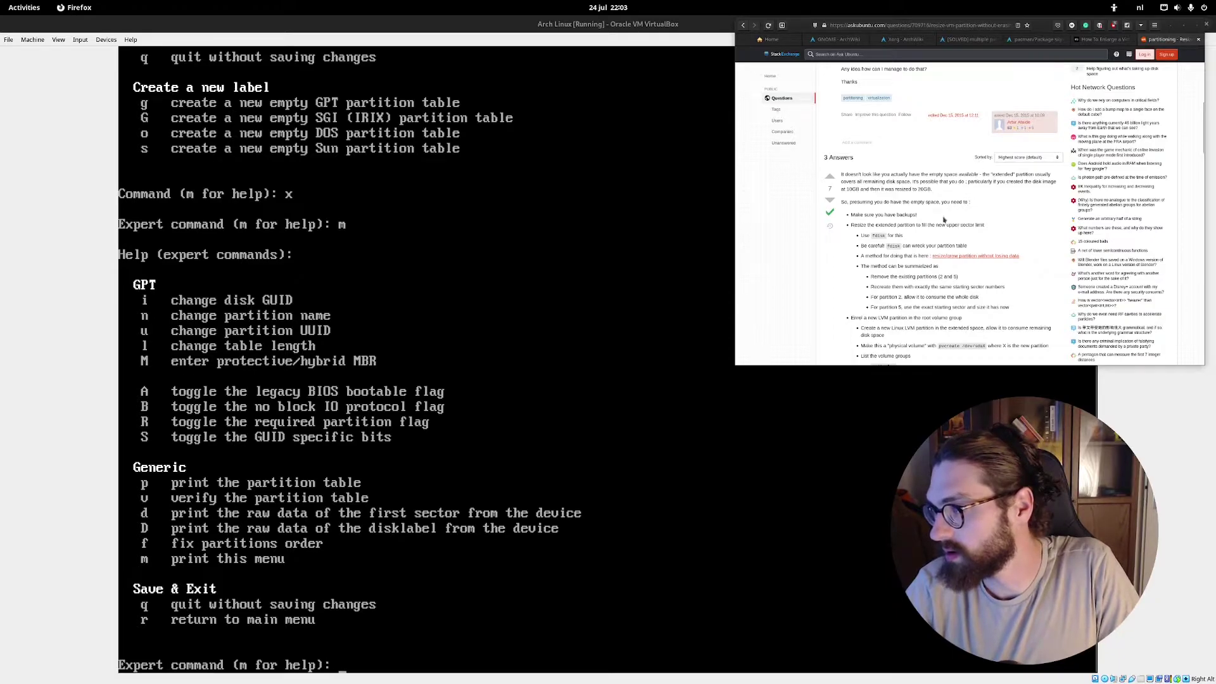
scroll(944, 218, down, 2)
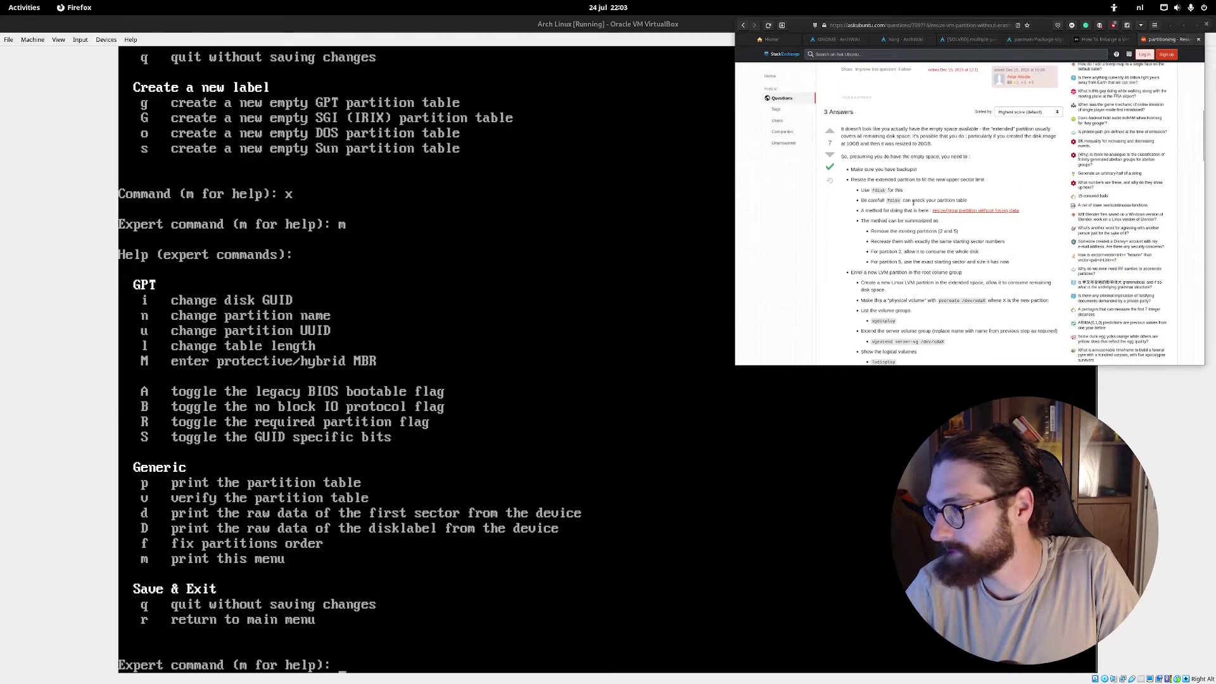
scroll(918, 200, down, 2)
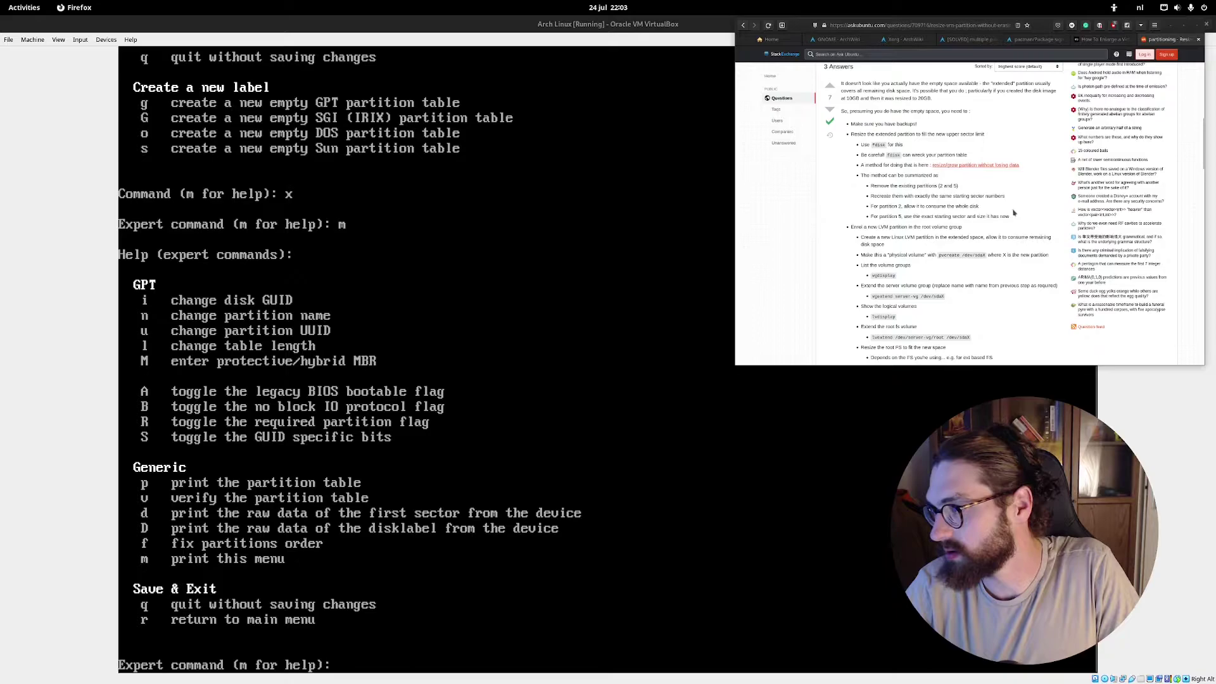
Open the answer's linux.com reference link in a new tab, which fails to load
middle_click(985, 165)
click(1157, 41)
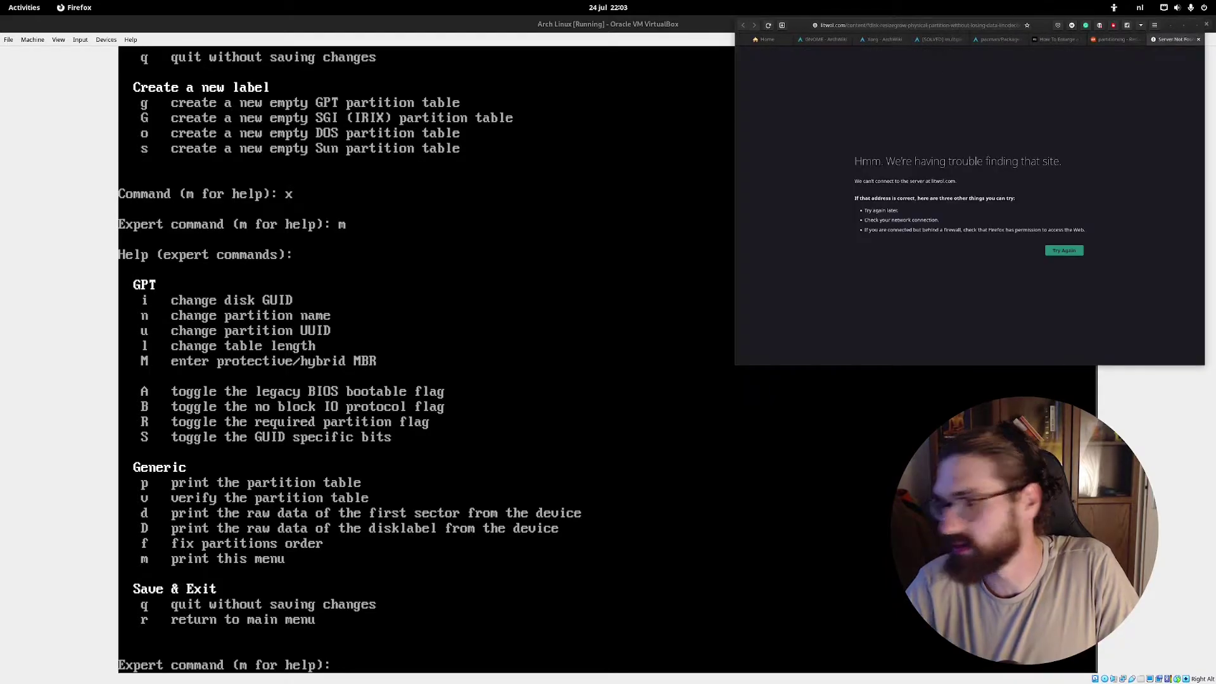
click(2, 373)
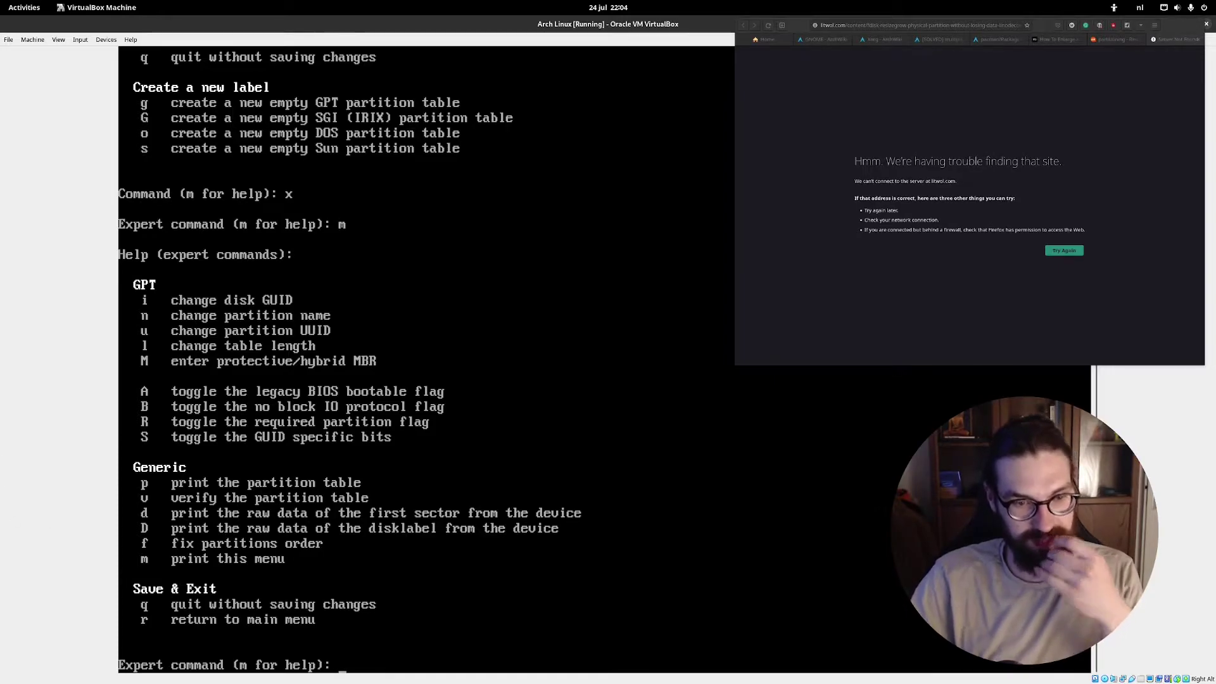
Leave fdisk's expert mode and print the partition table showing the 5.5G /dev/sda3
text(m)
key(Return)
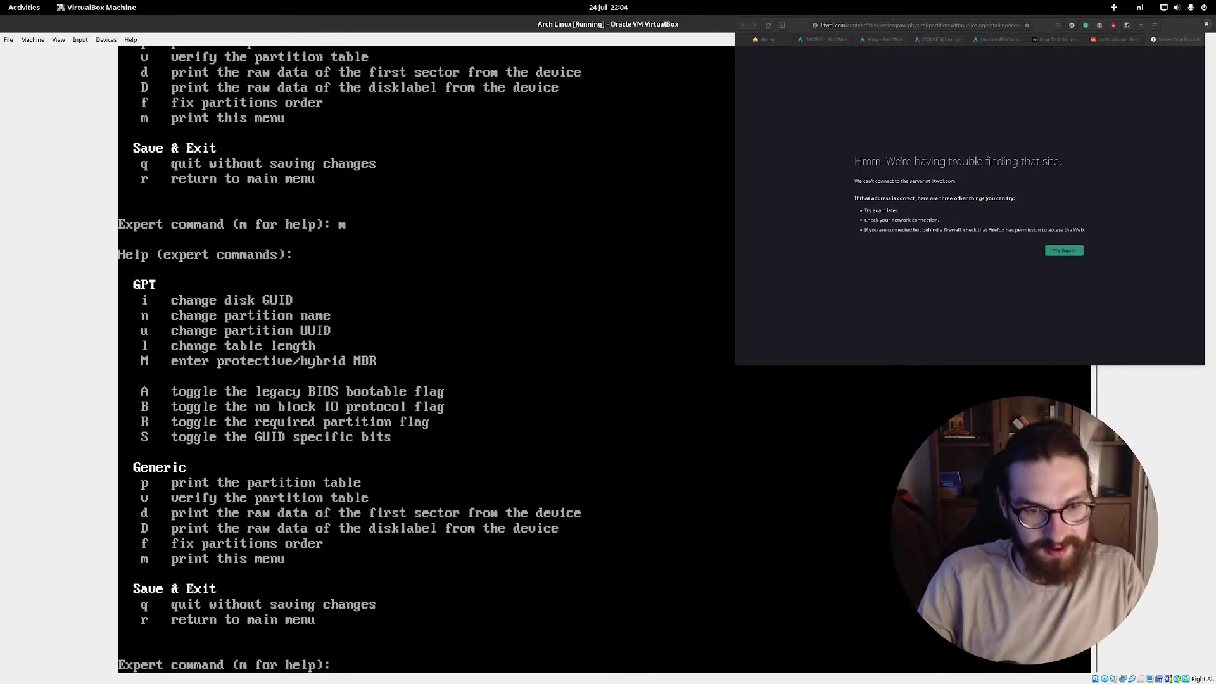
text(r)
key(Return)
text(ml)
key(Return)
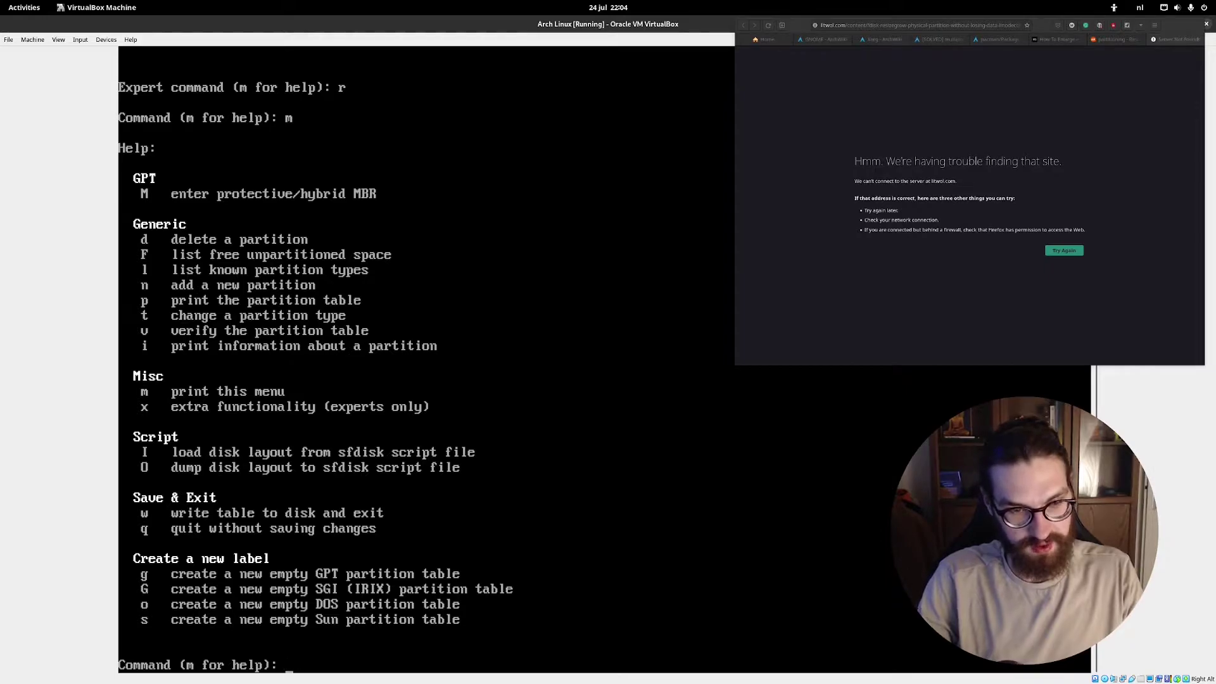
text(p)
key(Return)
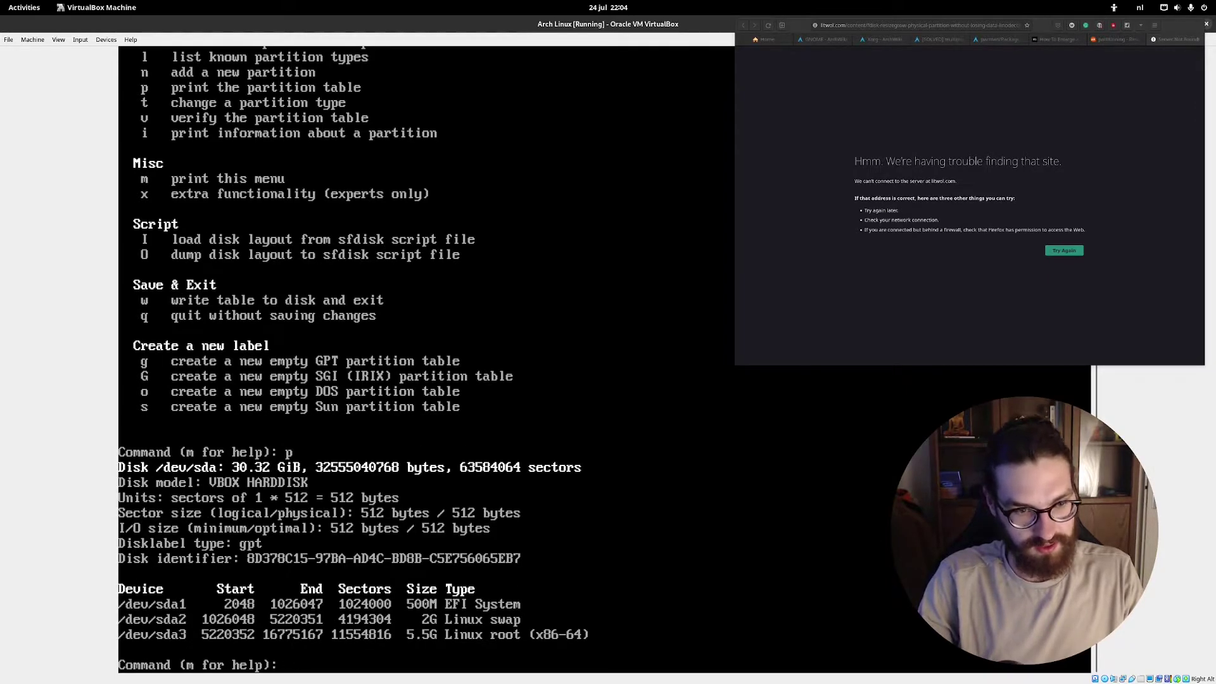
Start fdisk's delete command after rechecking the Ask Ubuntu resizing answer
text(d)
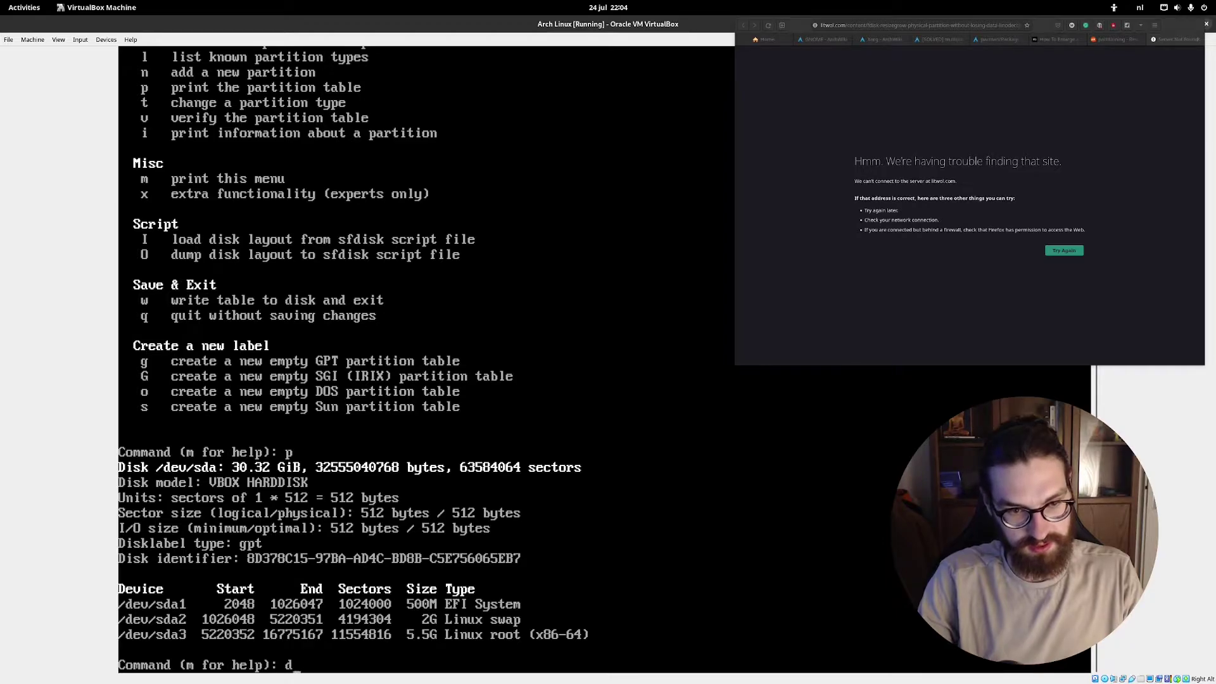
click(1118, 39)
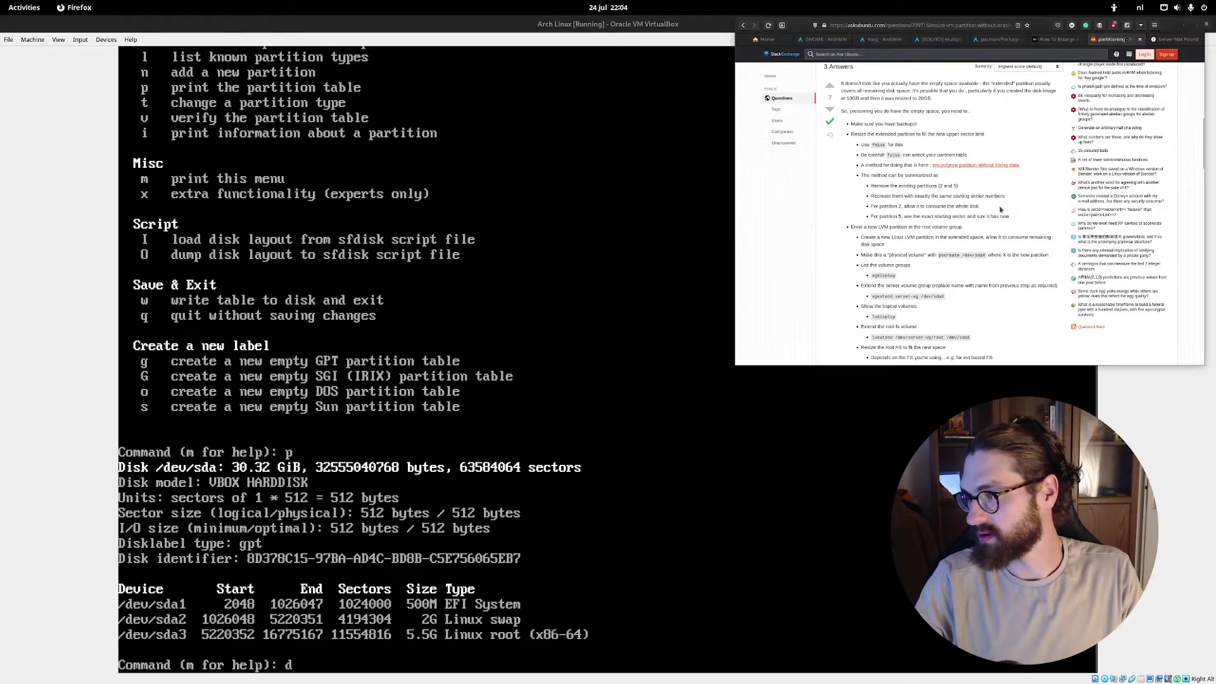
scroll(1002, 212, down, 3)
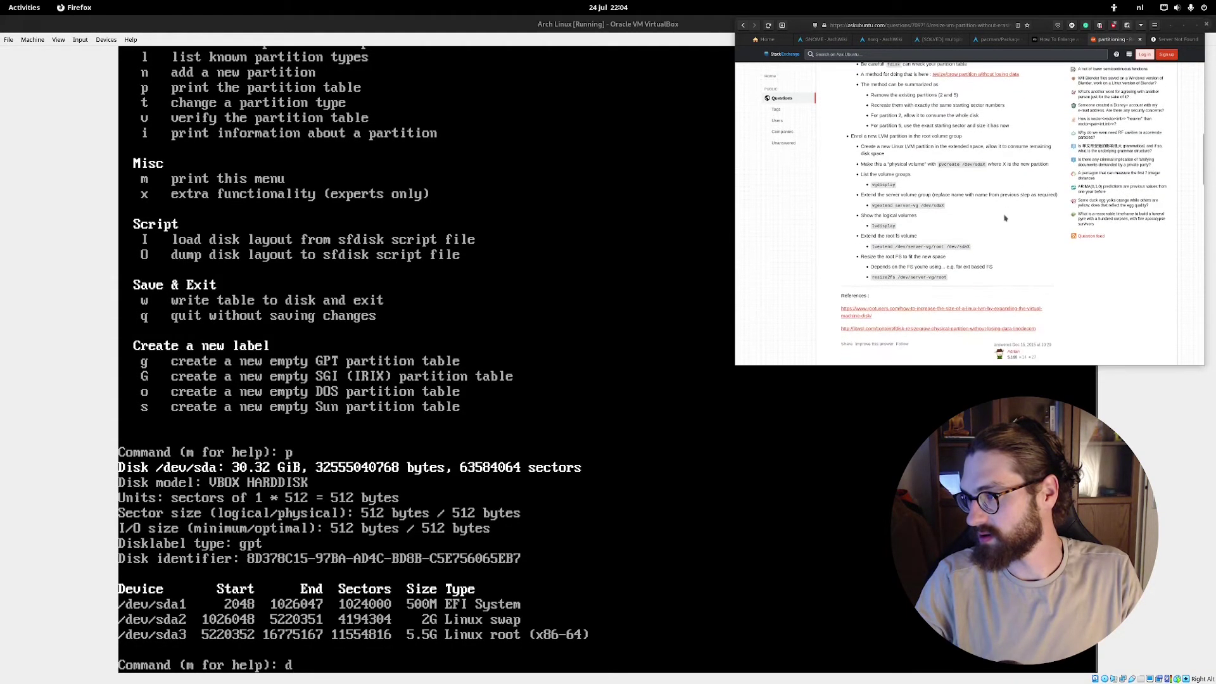
click(633, 317)
Delete partition 3 in fdisk
text(d)
key(Return)
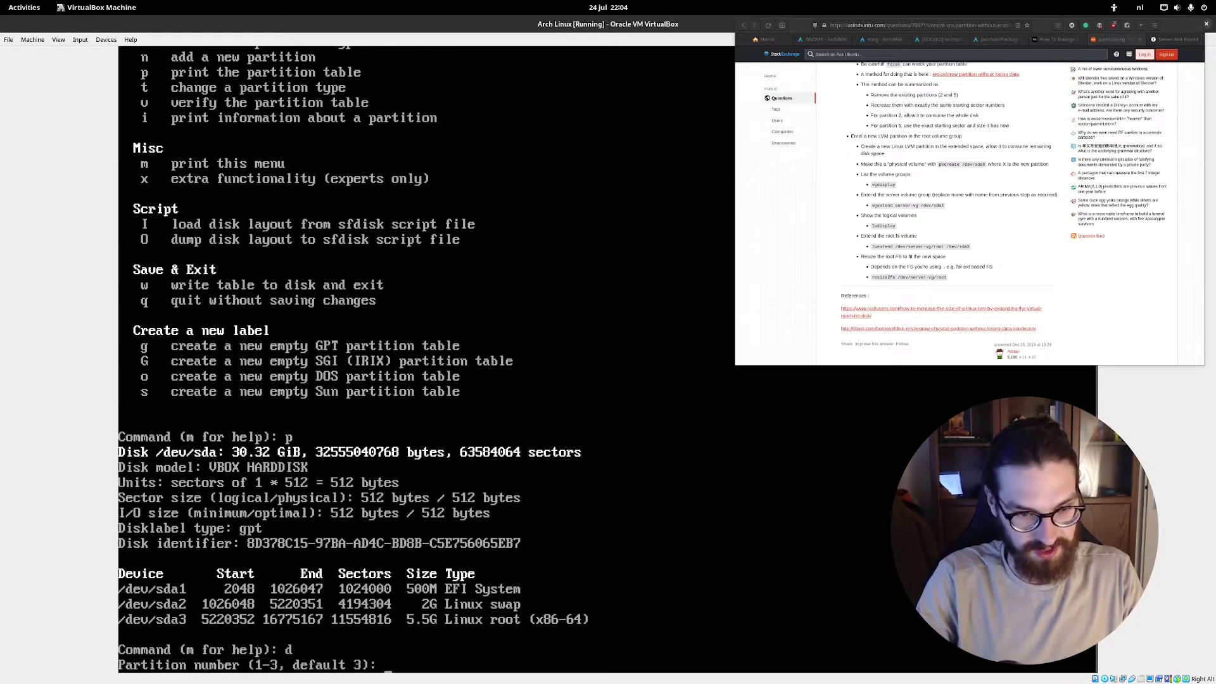
text(3)
key(Return)
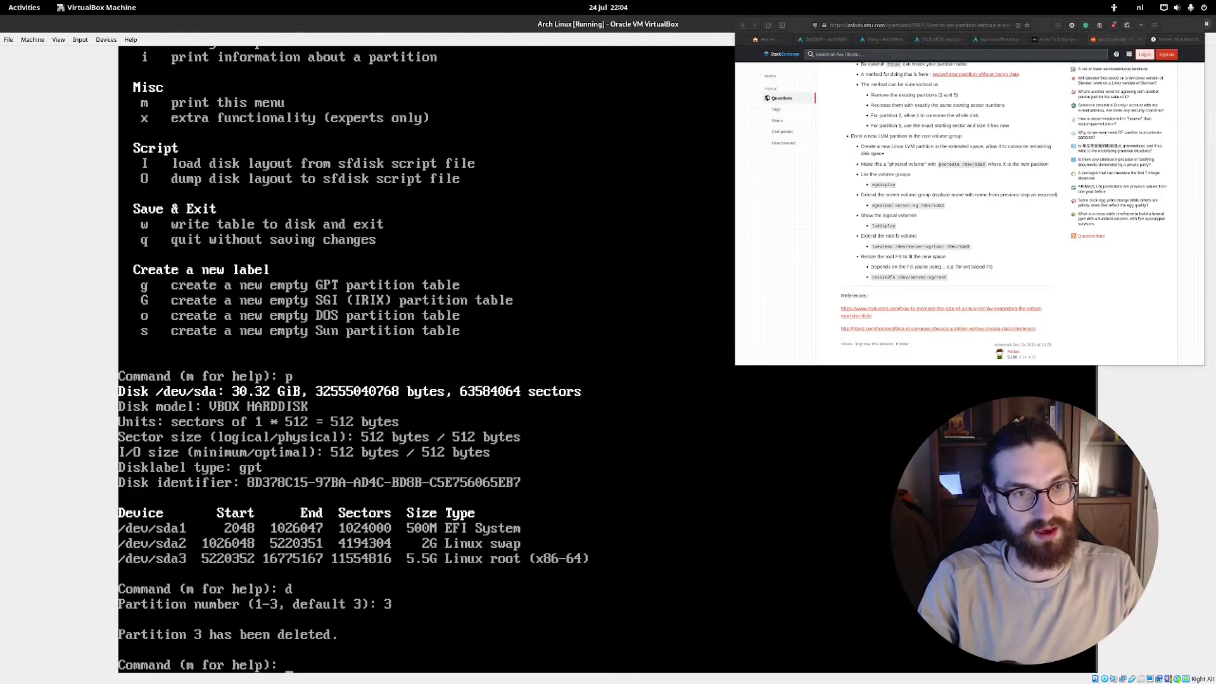
Recreate partition 3 with default number, first and last sector, filling 27.8 GiB
text(m)
key(Return)
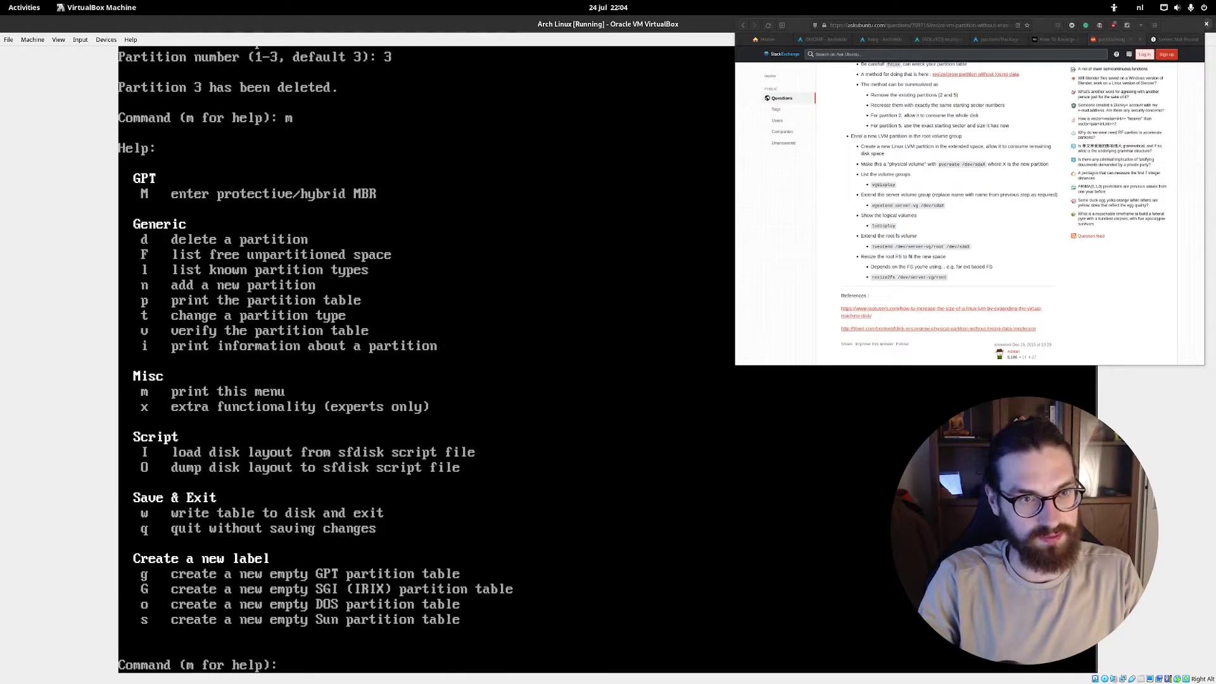
text(n)
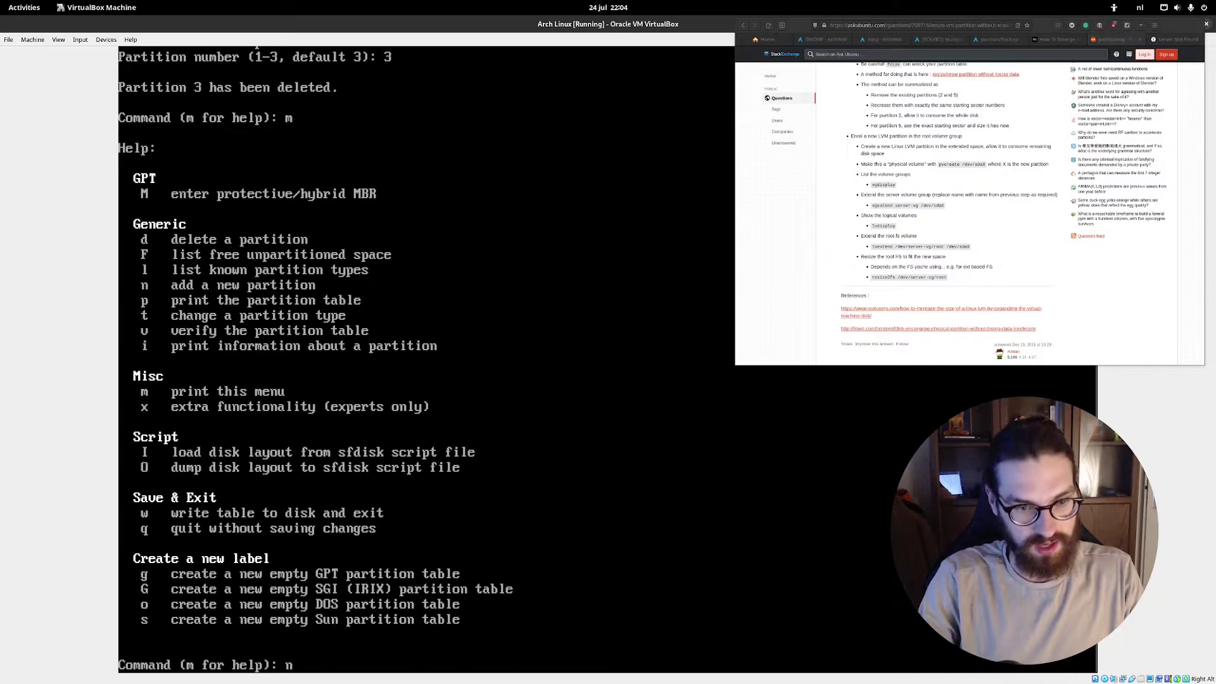
key(Return)
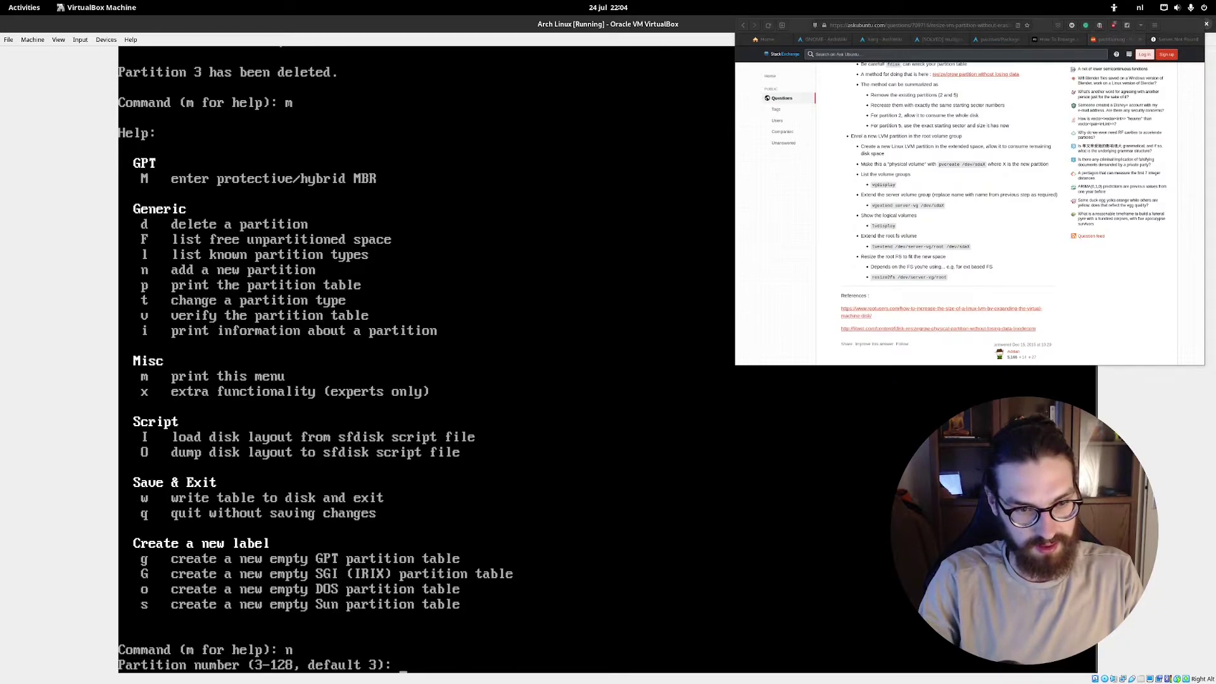
key(Return)
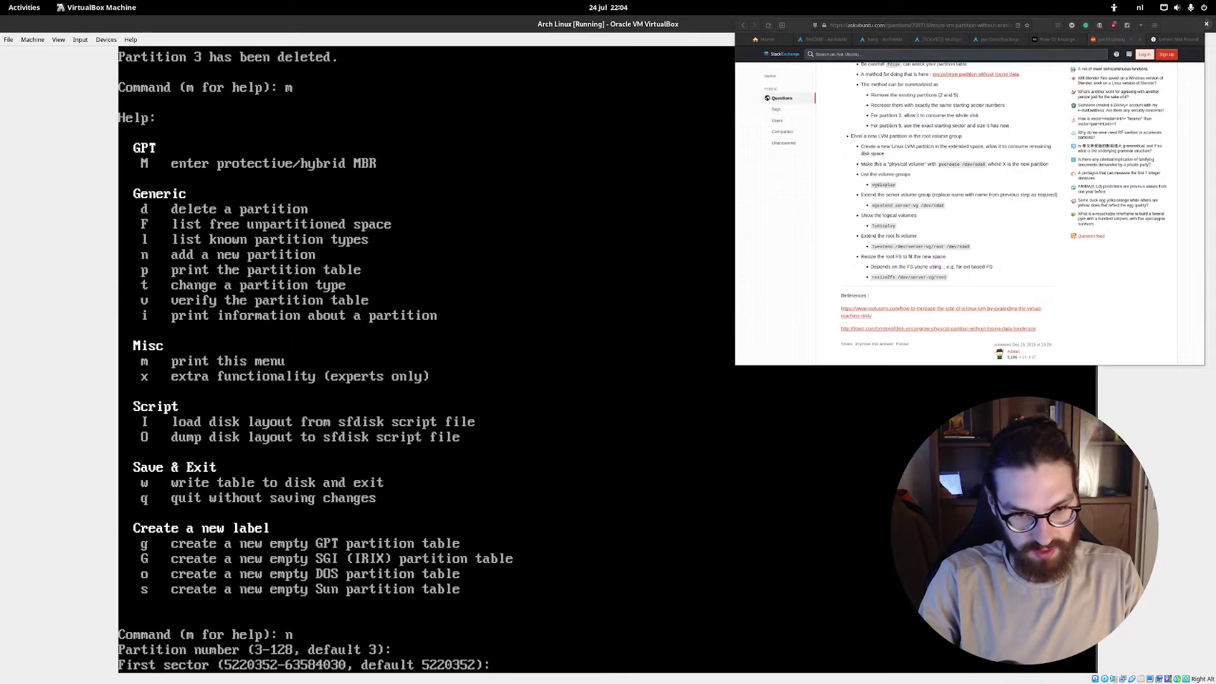
key(Return)
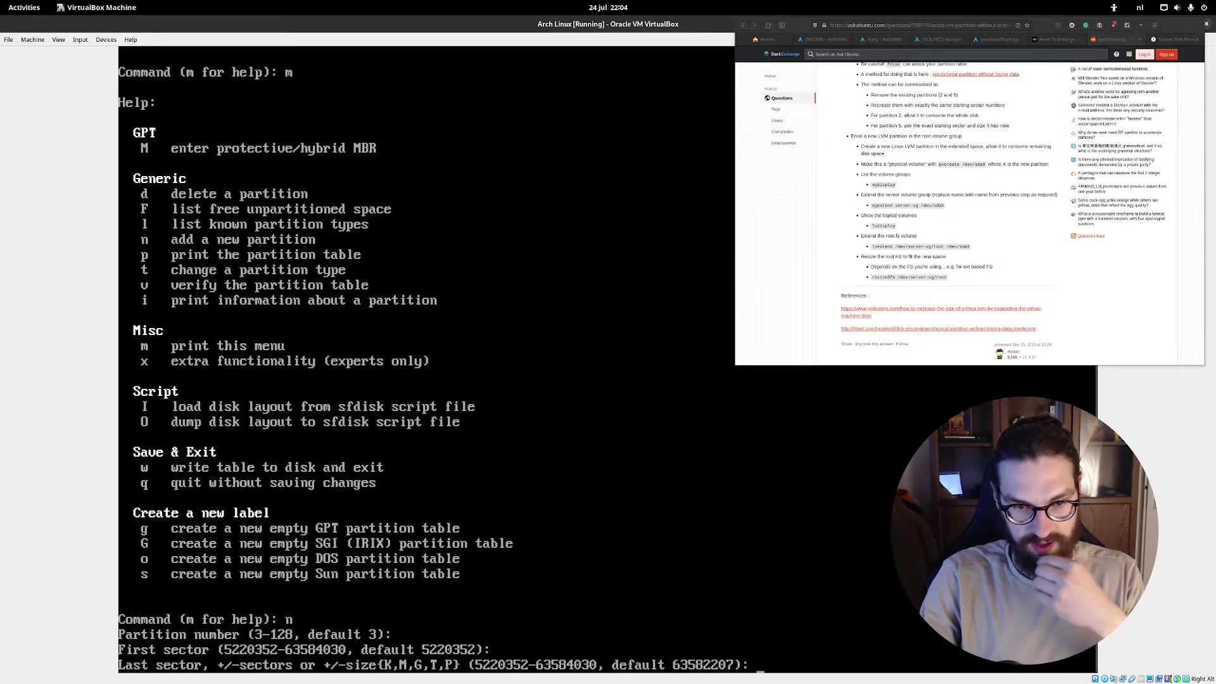
key(Return)
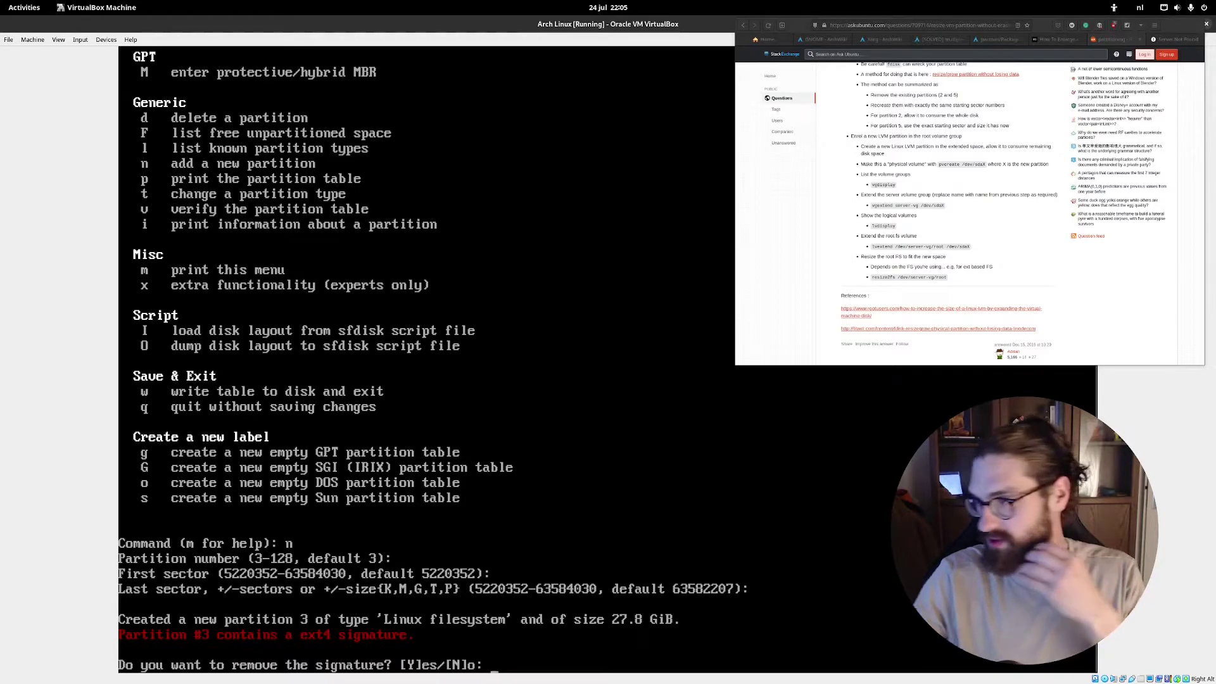
Open the litwol reference in a new tab, then return to the Google fdisk results
scroll(957, 176, up, 2)
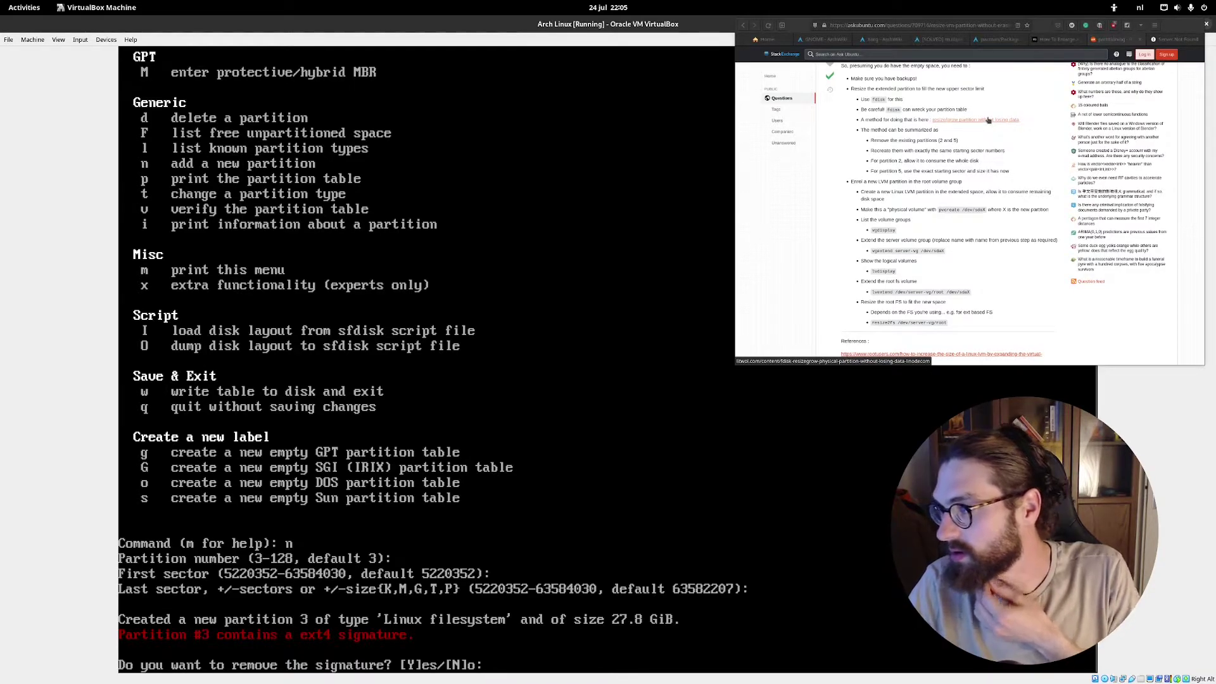
middle_click(989, 120)
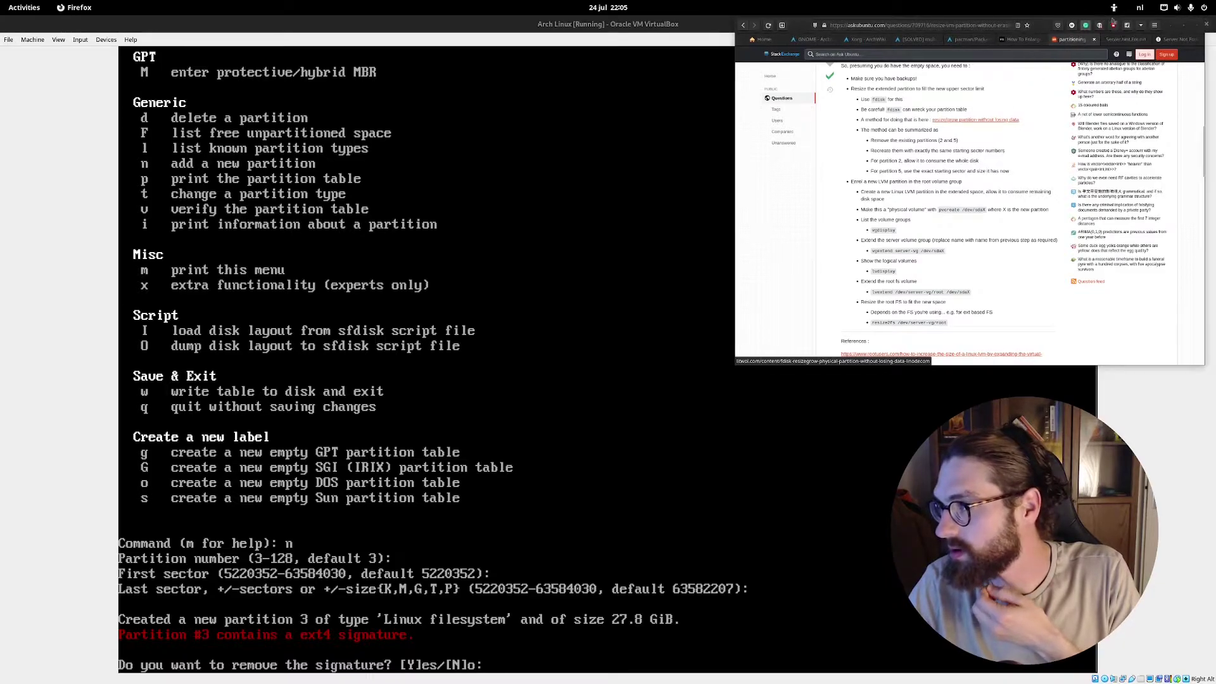
click(1122, 40)
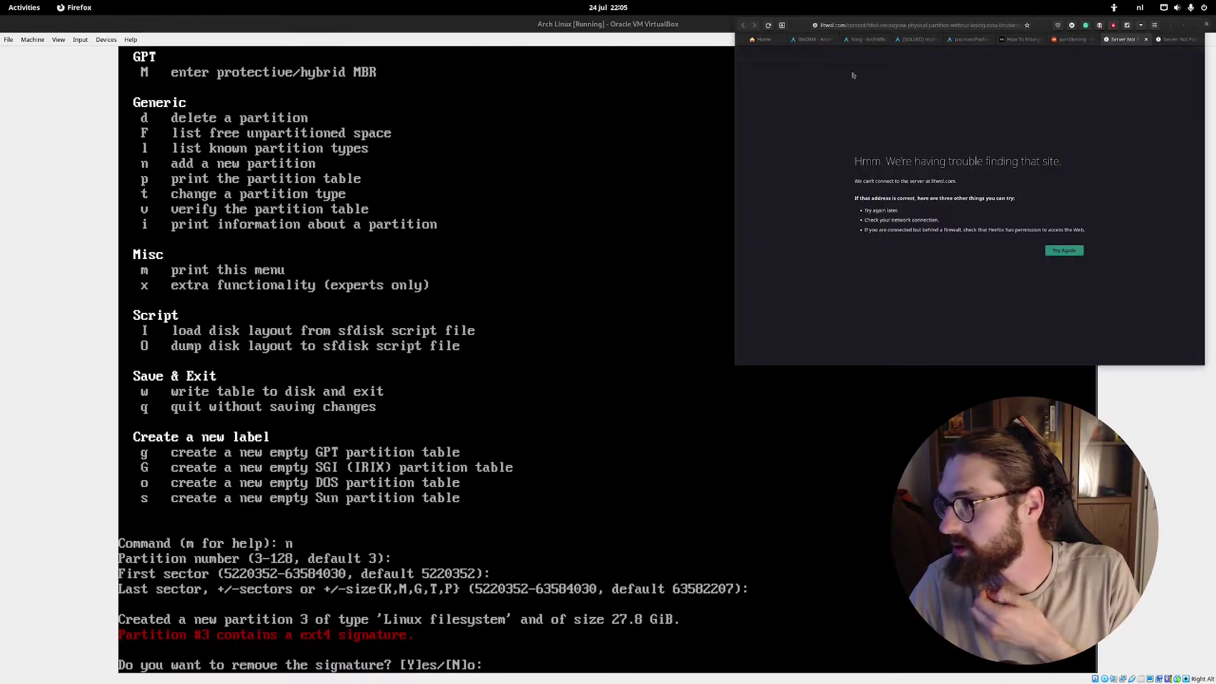
click(1071, 40)
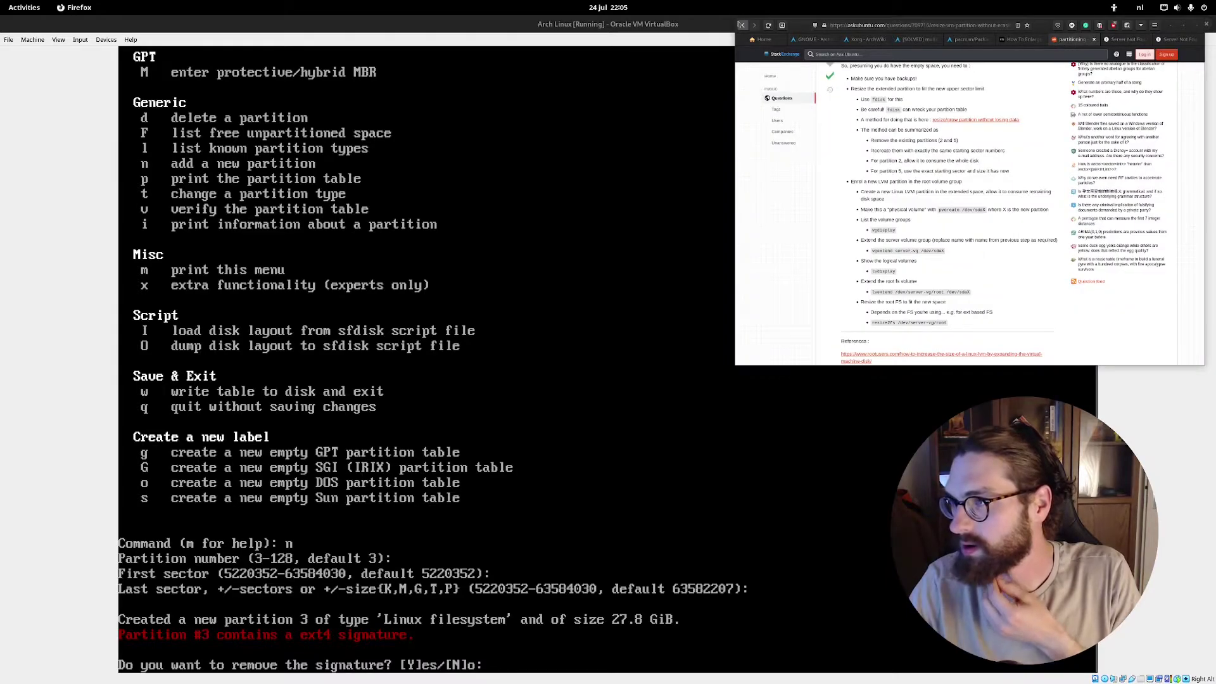
click(742, 25)
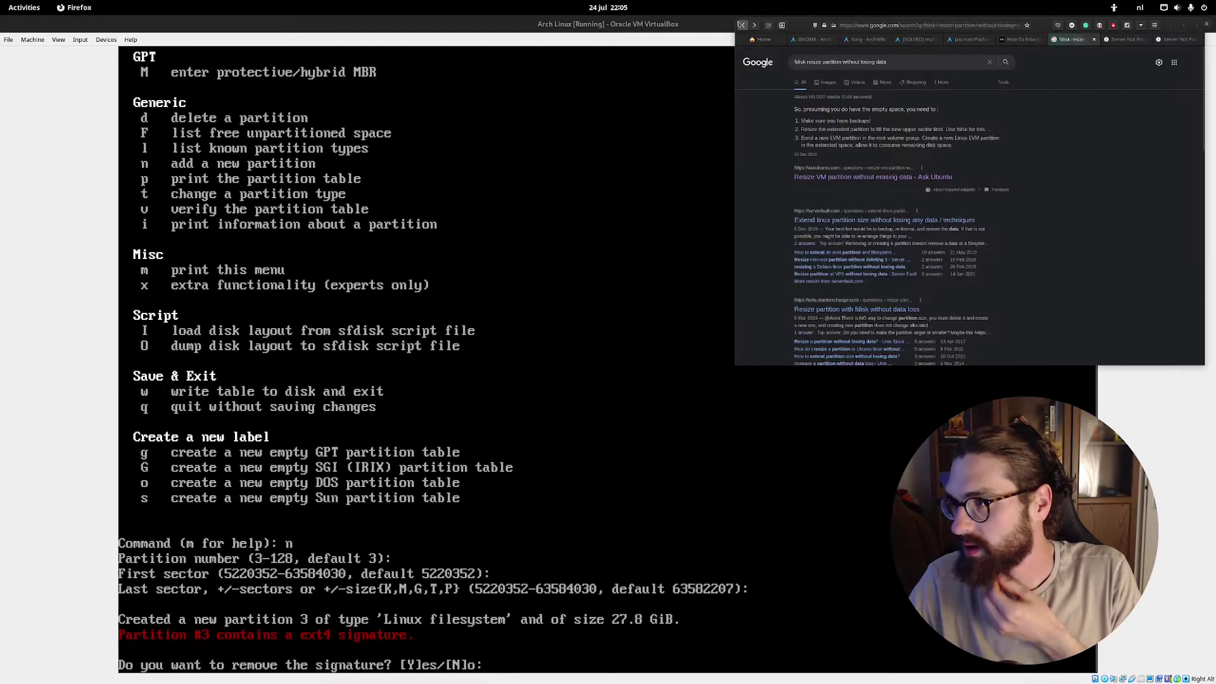
Open the Server Fault question on extending partitions and accept its cookie banner
click(889, 221)
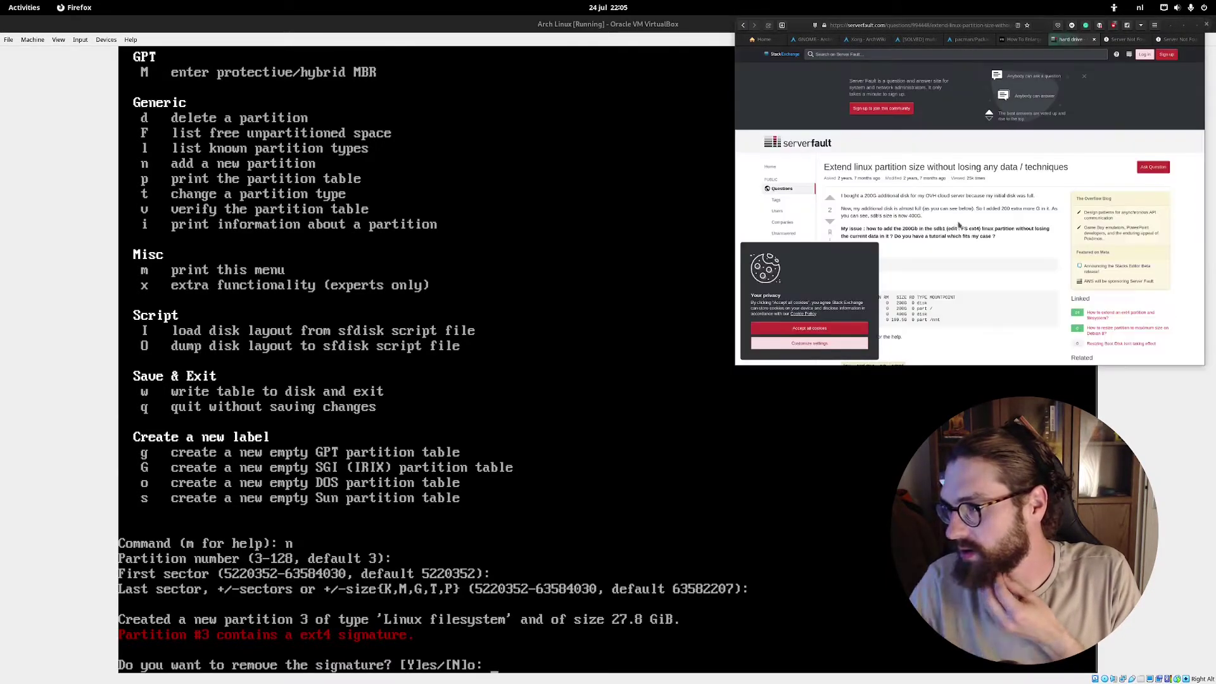
scroll(932, 223, down, 2)
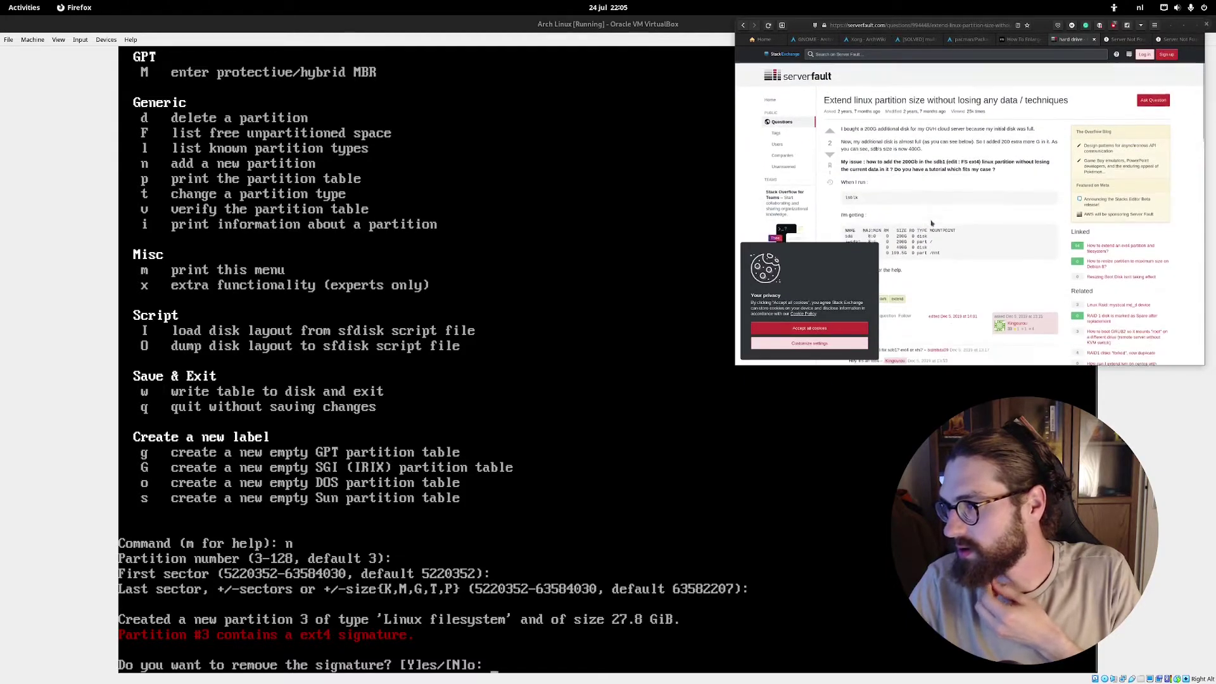
scroll(932, 223, down, 2)
scroll(933, 178, down, 2)
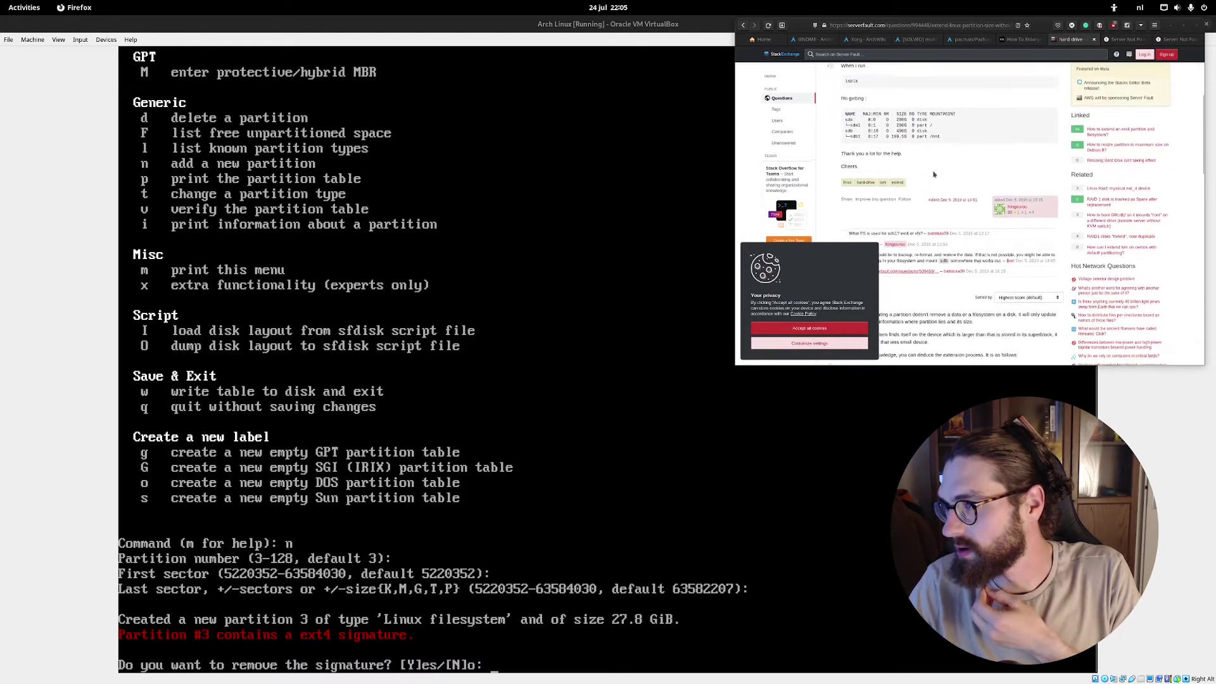
scroll(933, 174, down, 2)
click(810, 329)
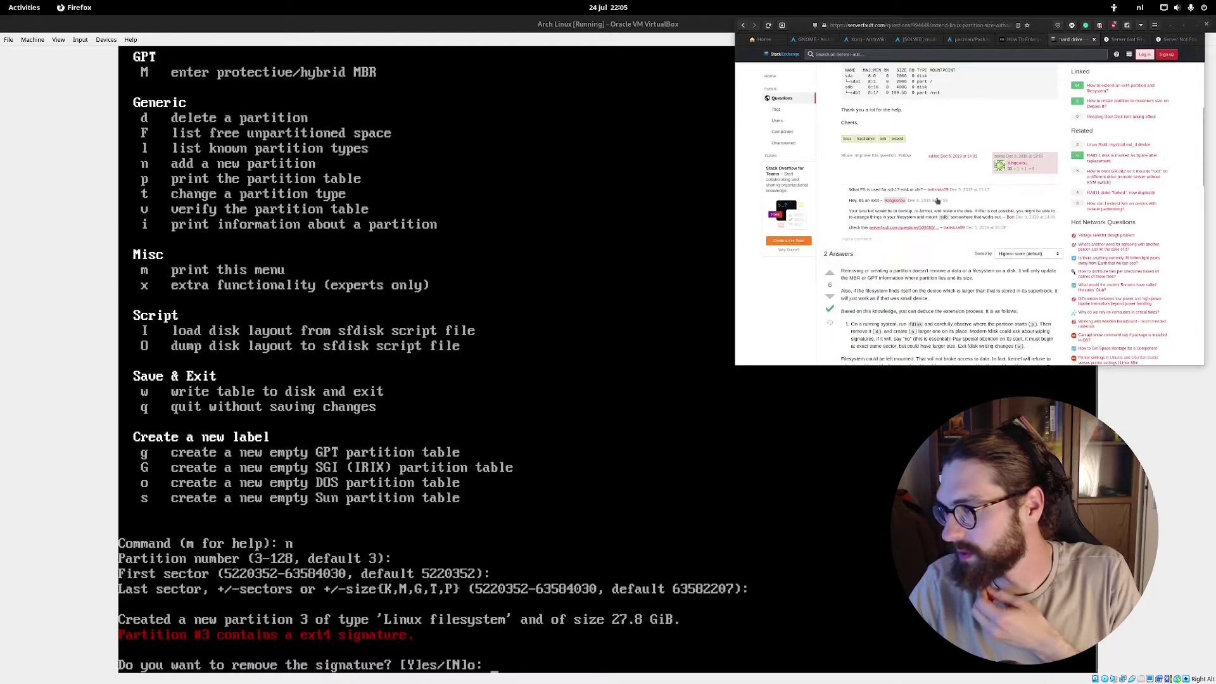
scroll(938, 199, down, 2)
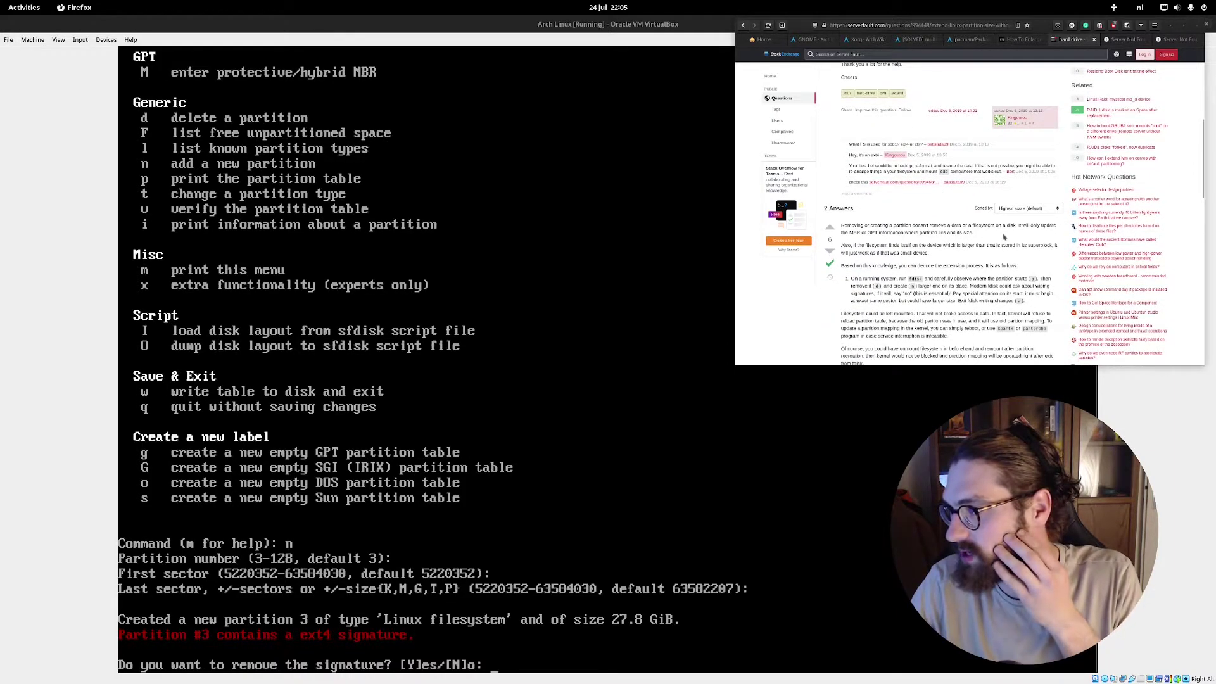
scroll(1008, 235, down, 2)
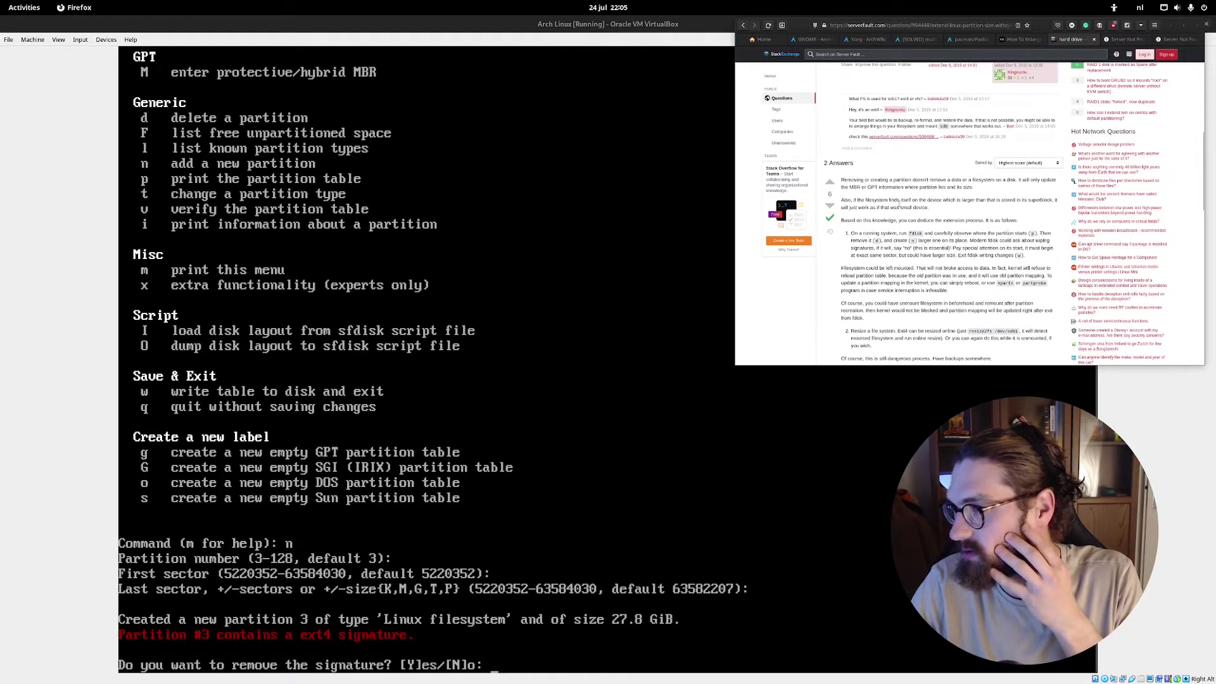
scroll(918, 185, down, 2)
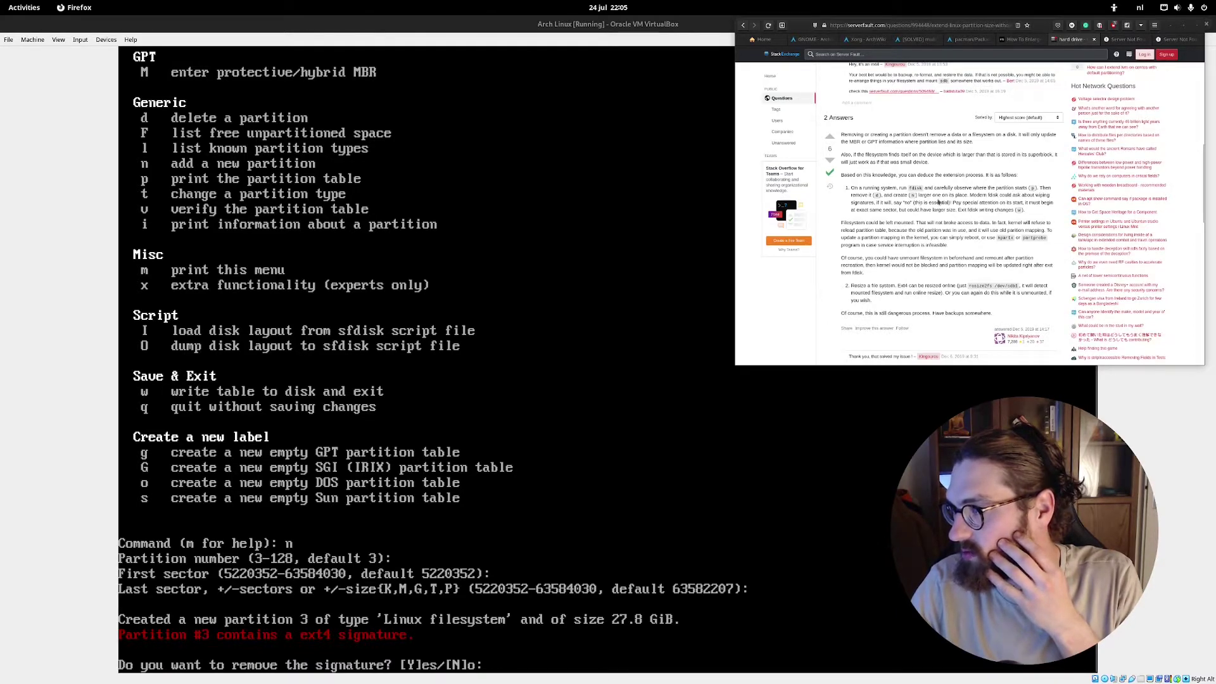
Select the answer's 'Modern fdisk' passage about the signature prompt, ending at '(this is essential)'
drag(965, 191, 923, 202)
drag(899, 202, 926, 204)
drag(965, 195, 1027, 211)
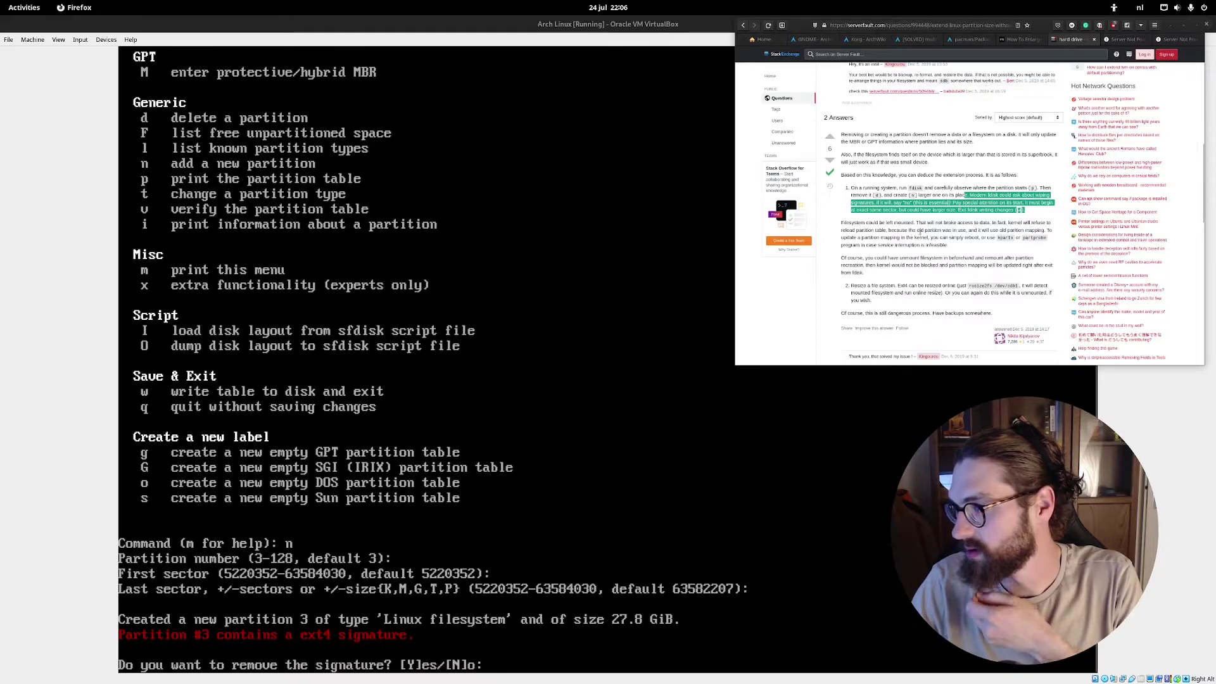
scroll(920, 232, down, 1)
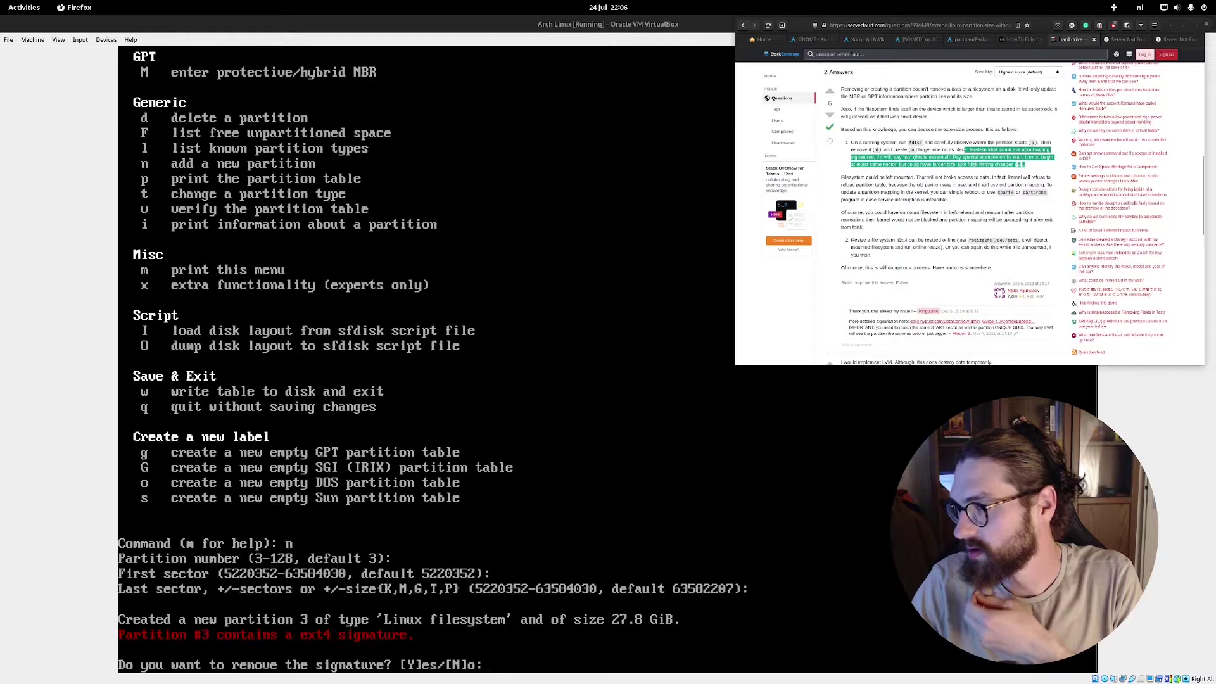
key(alt+Tab)
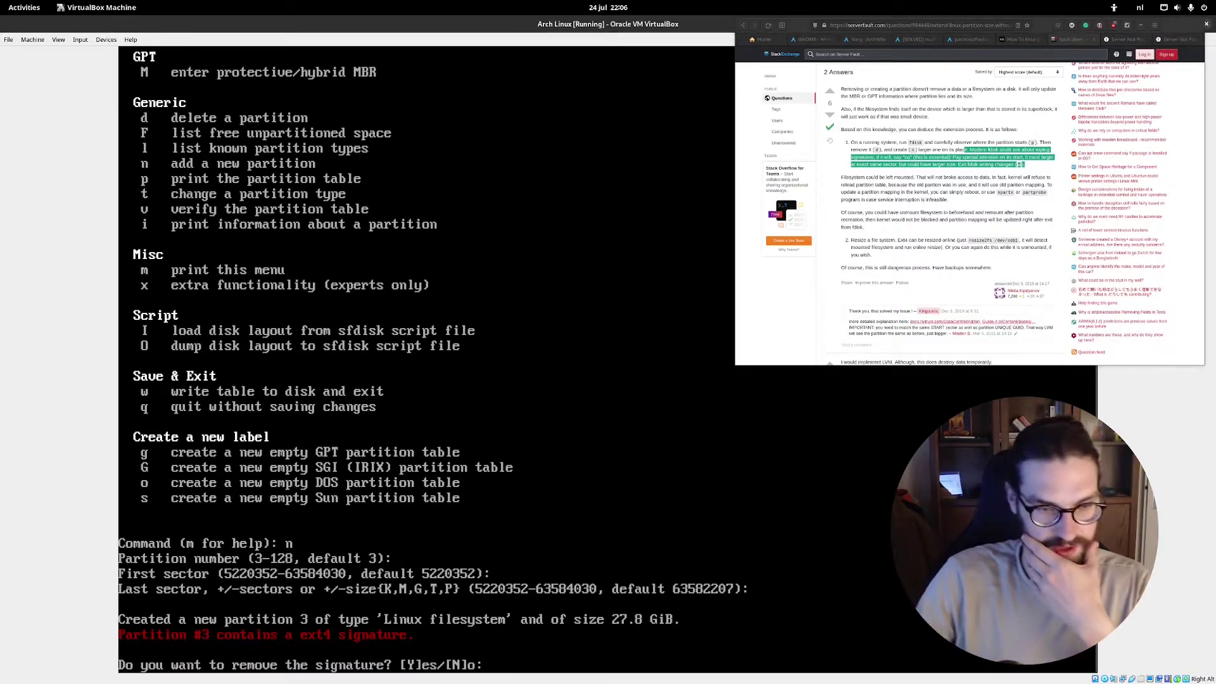
Answer n to keep partition 3's ext4 signature, then write the table with w
text(n)
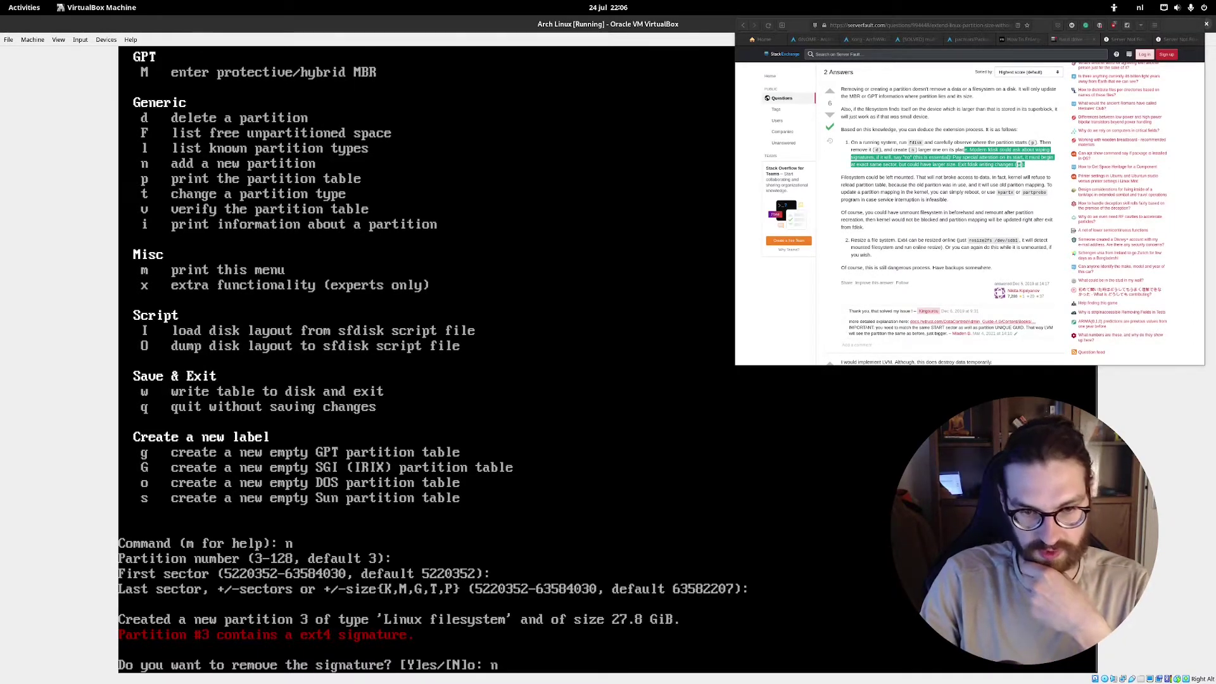
key(Return)
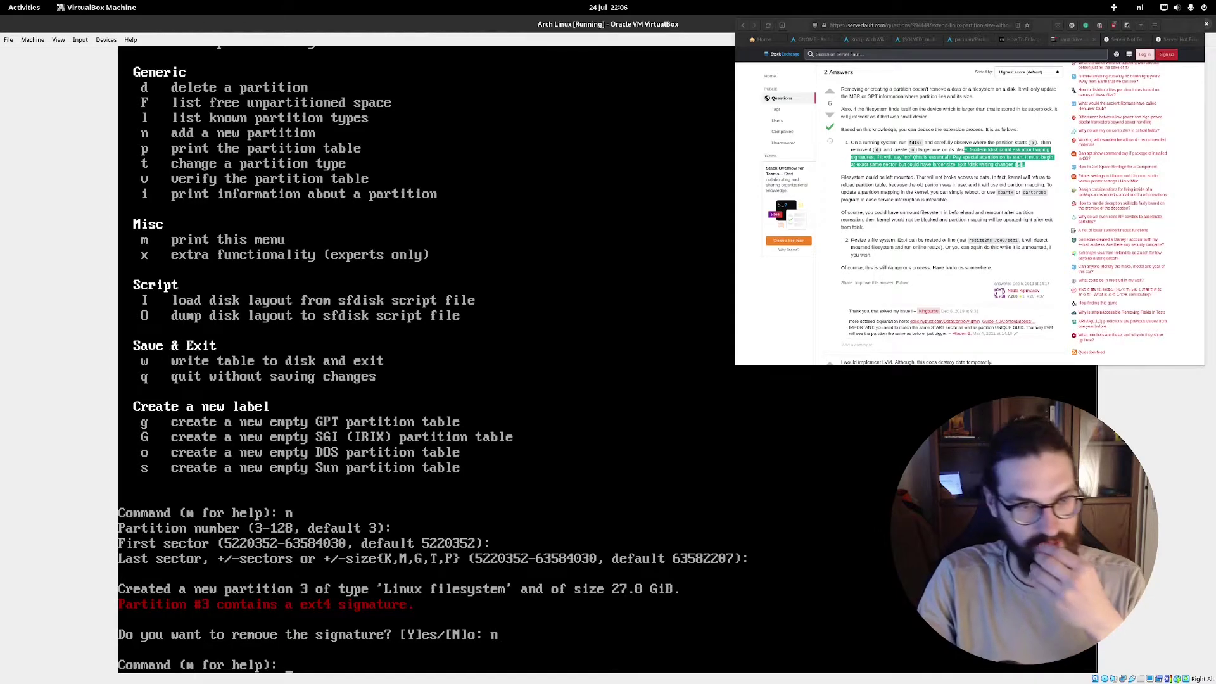
text(w)
key(Return)
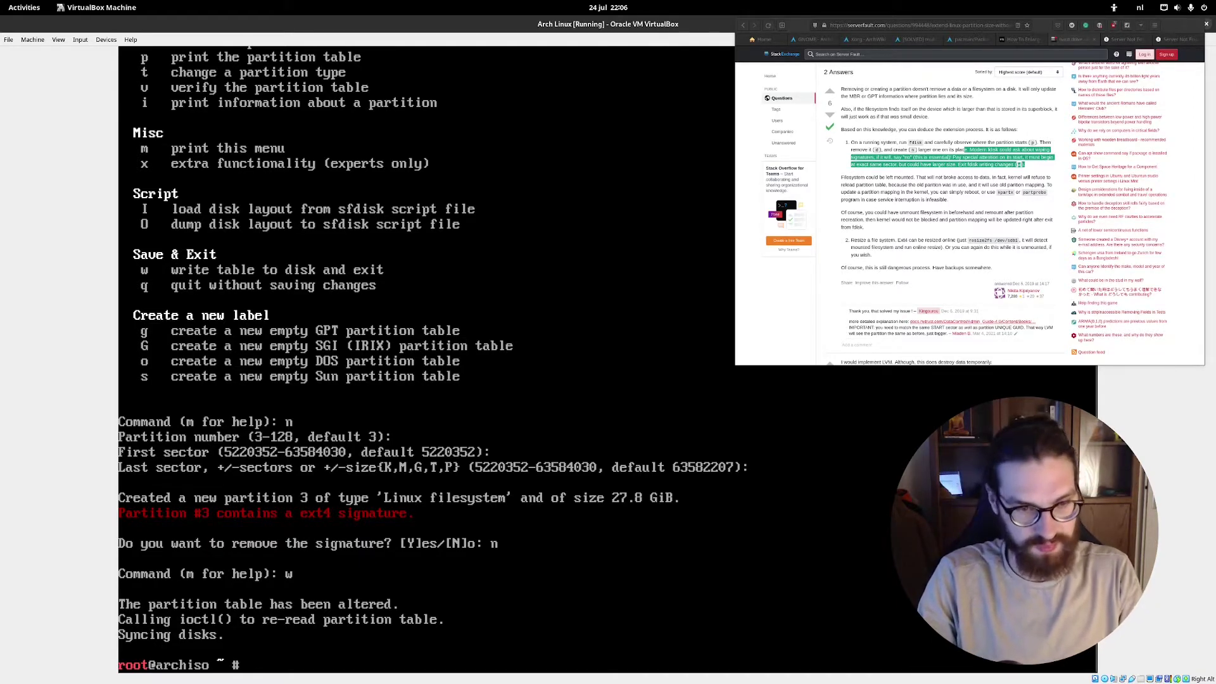
Run e2fsck -f and resize2fs to grow /dev/sda3 to 7295232 blocks, then shutdown now
text(resize)
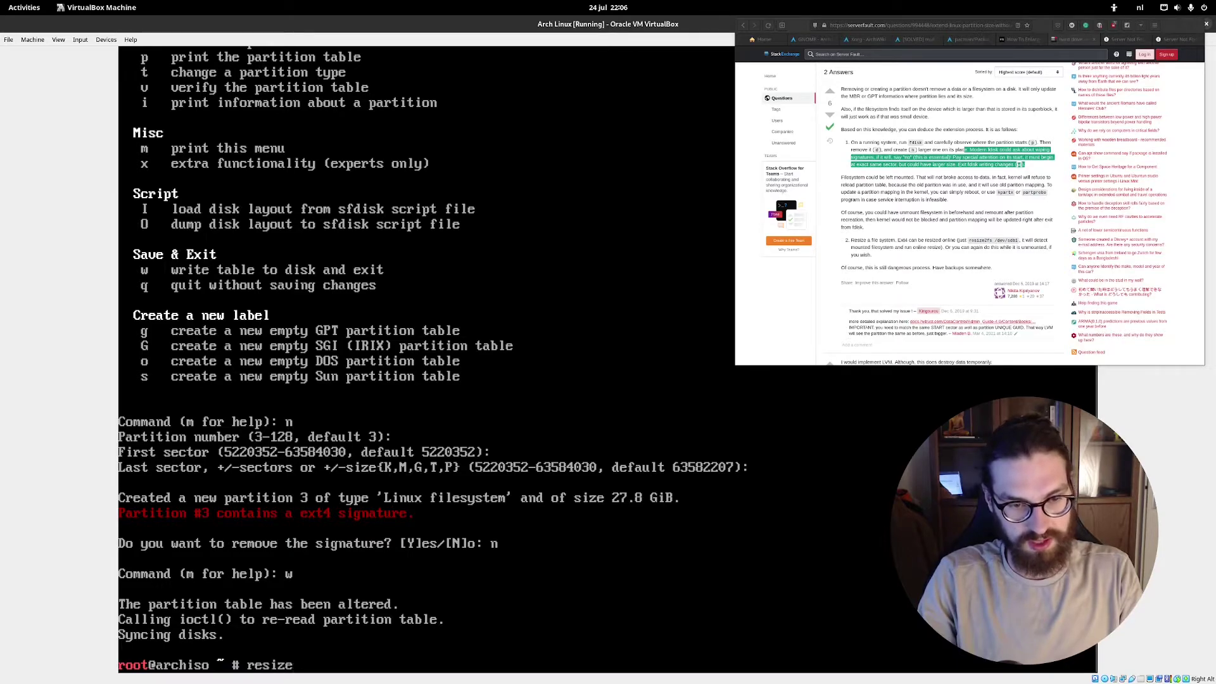
text(2fs)
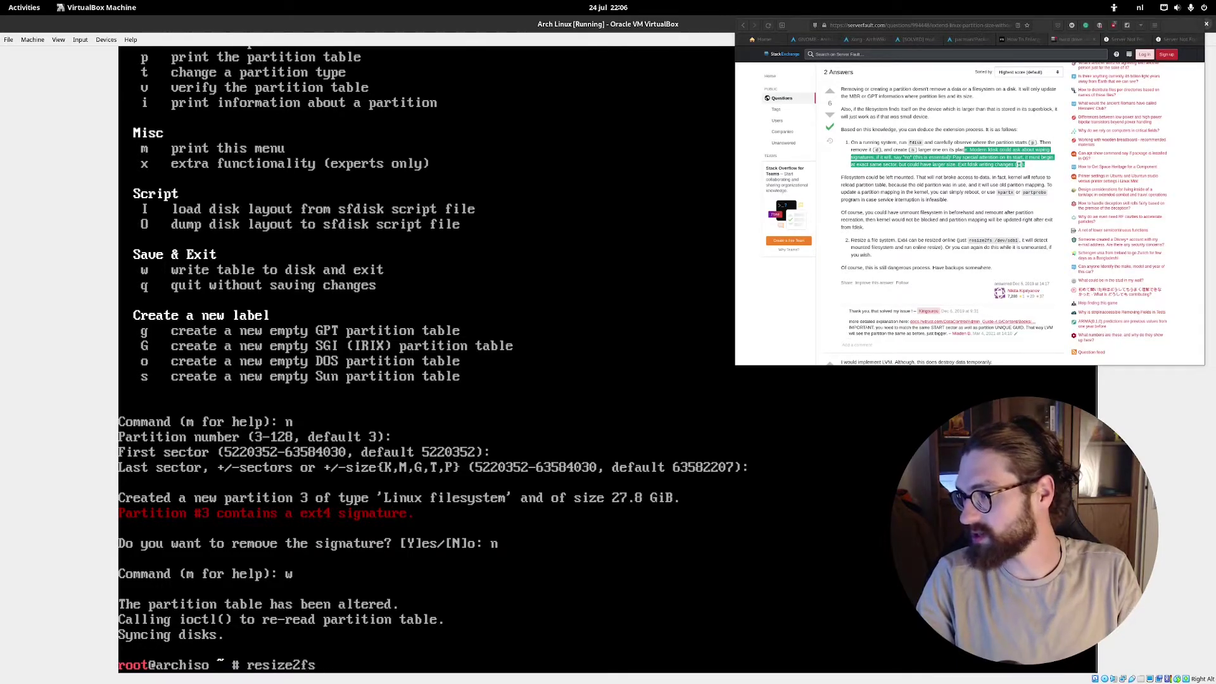
text( /dev/sda3)
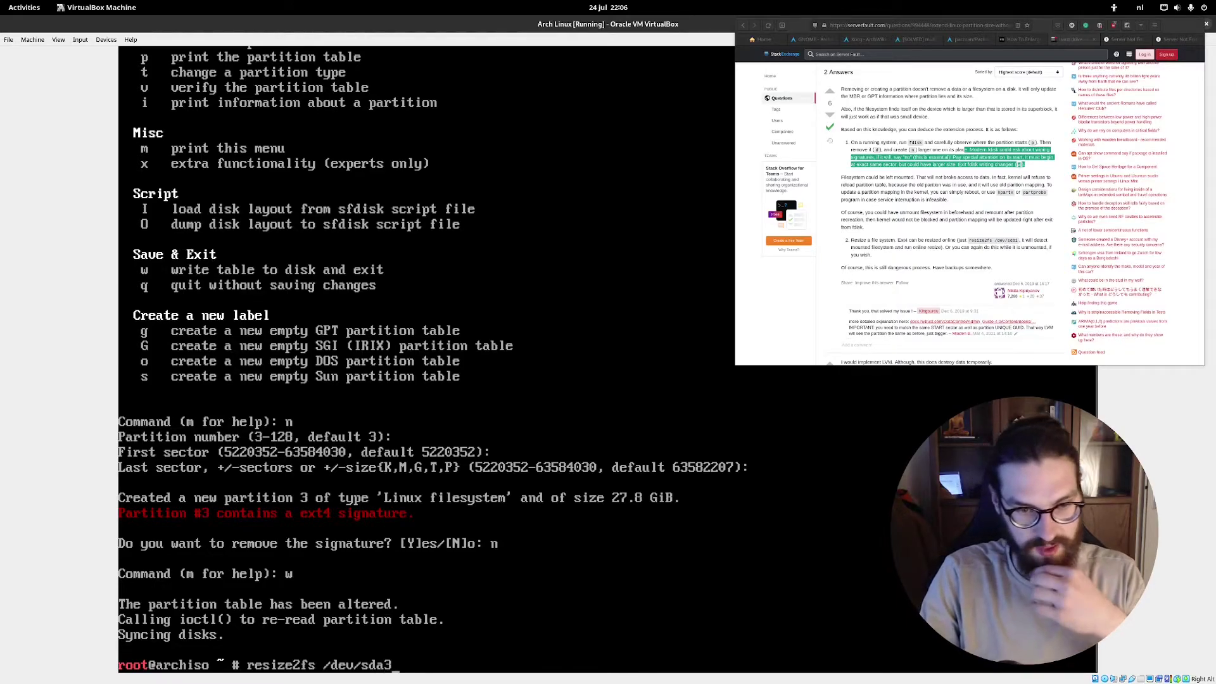
key(Return)
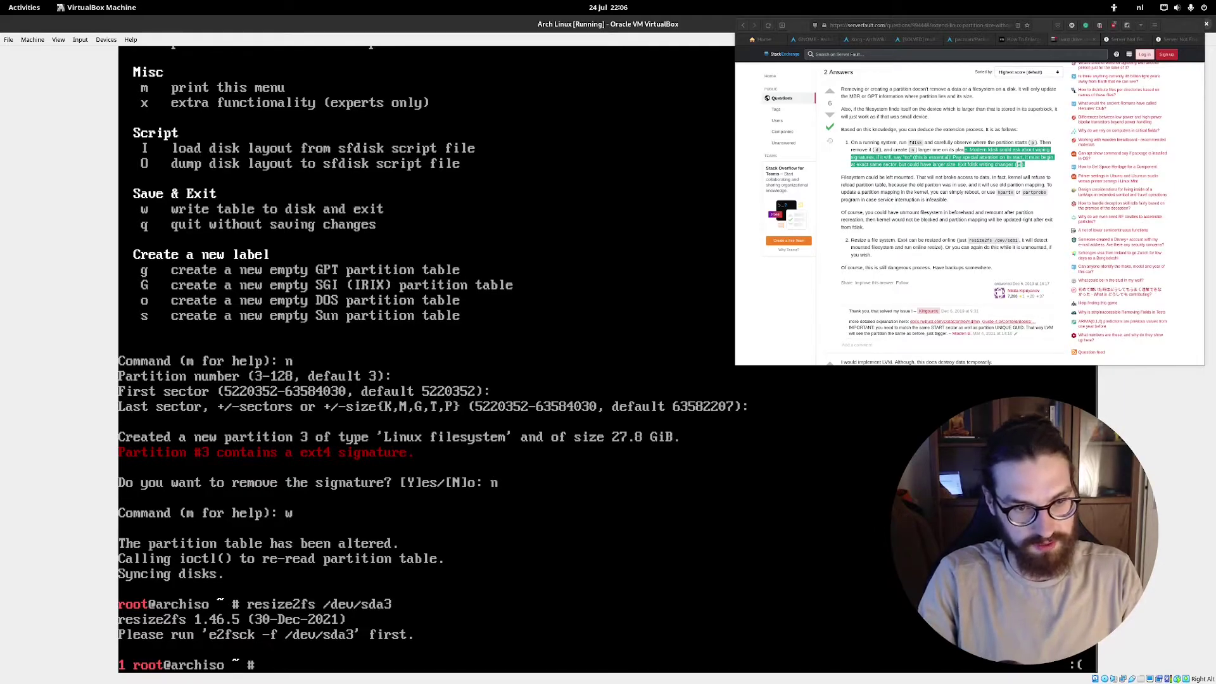
text(e)
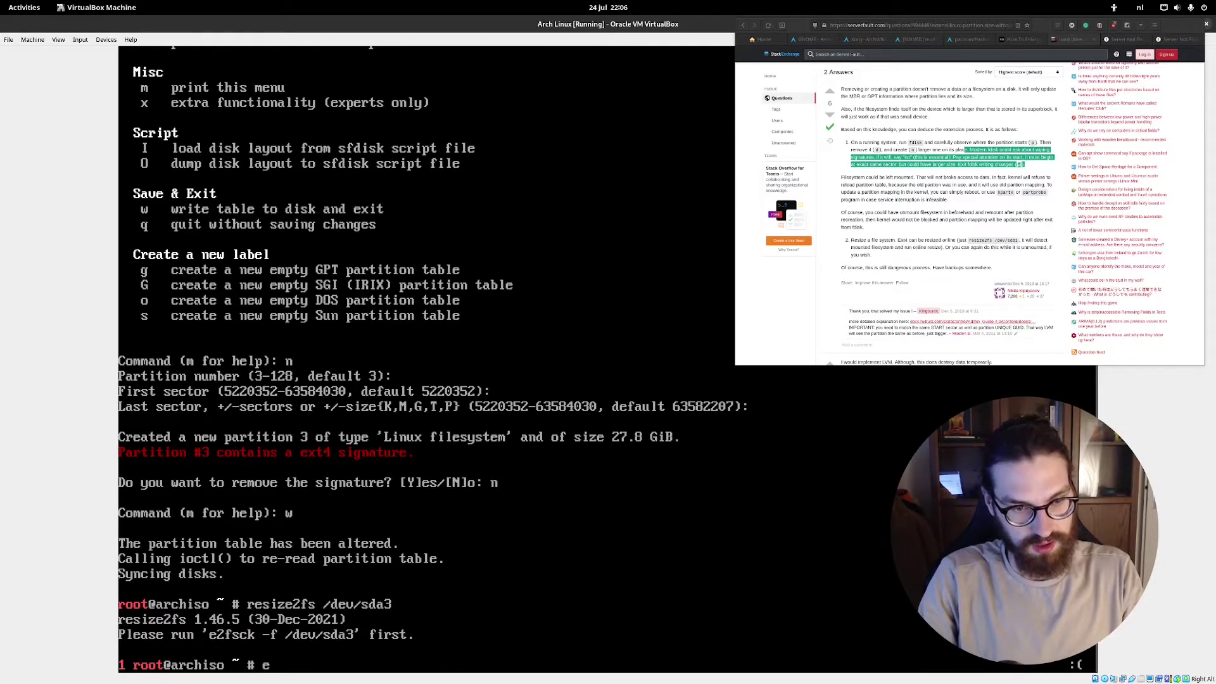
text(2fsck -f )
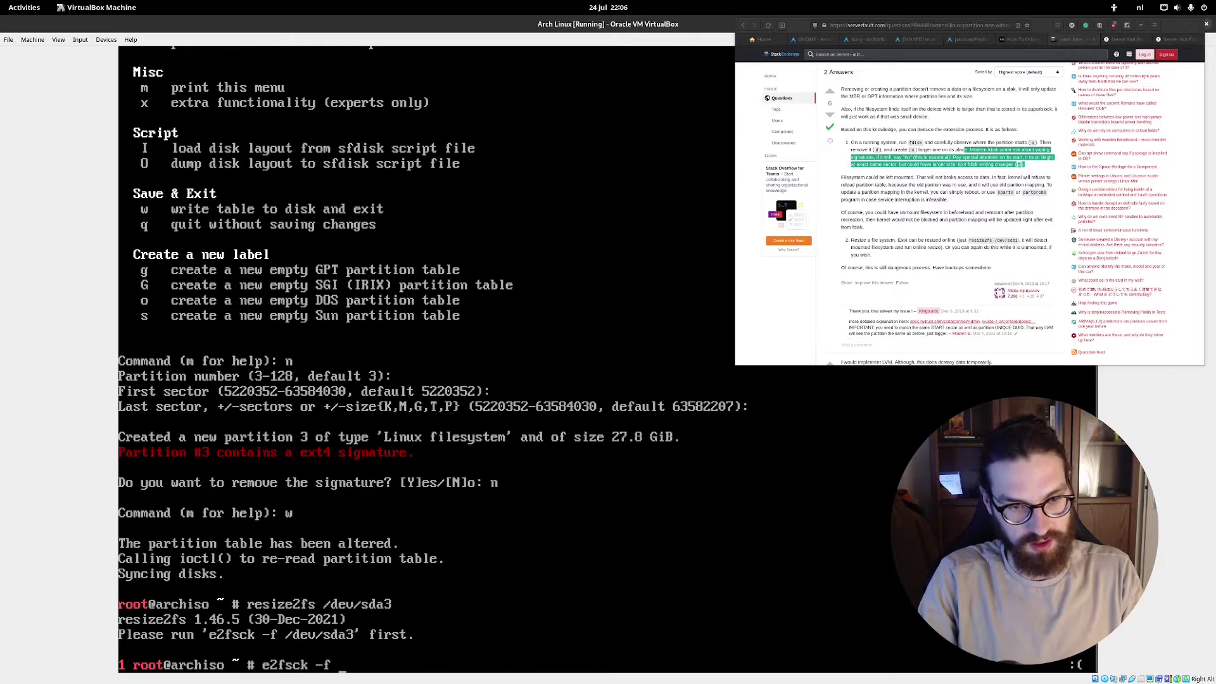
text(/dev/sda3)
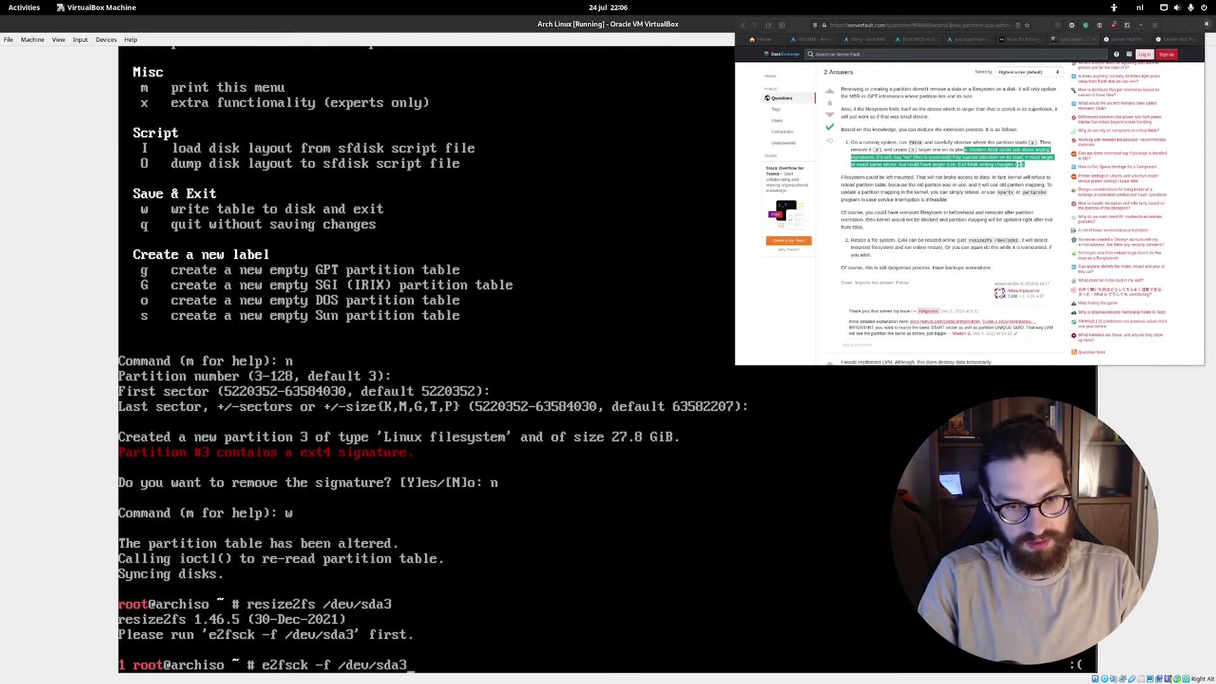
key(Return)
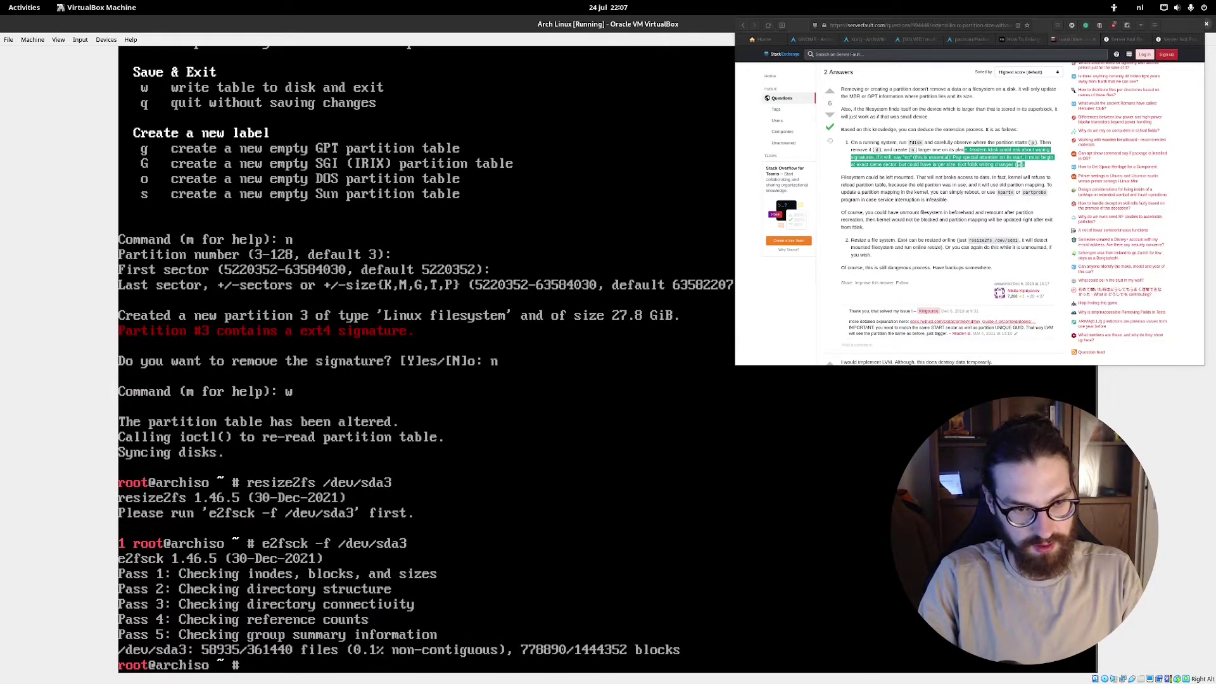
key(Up)
key(Up)
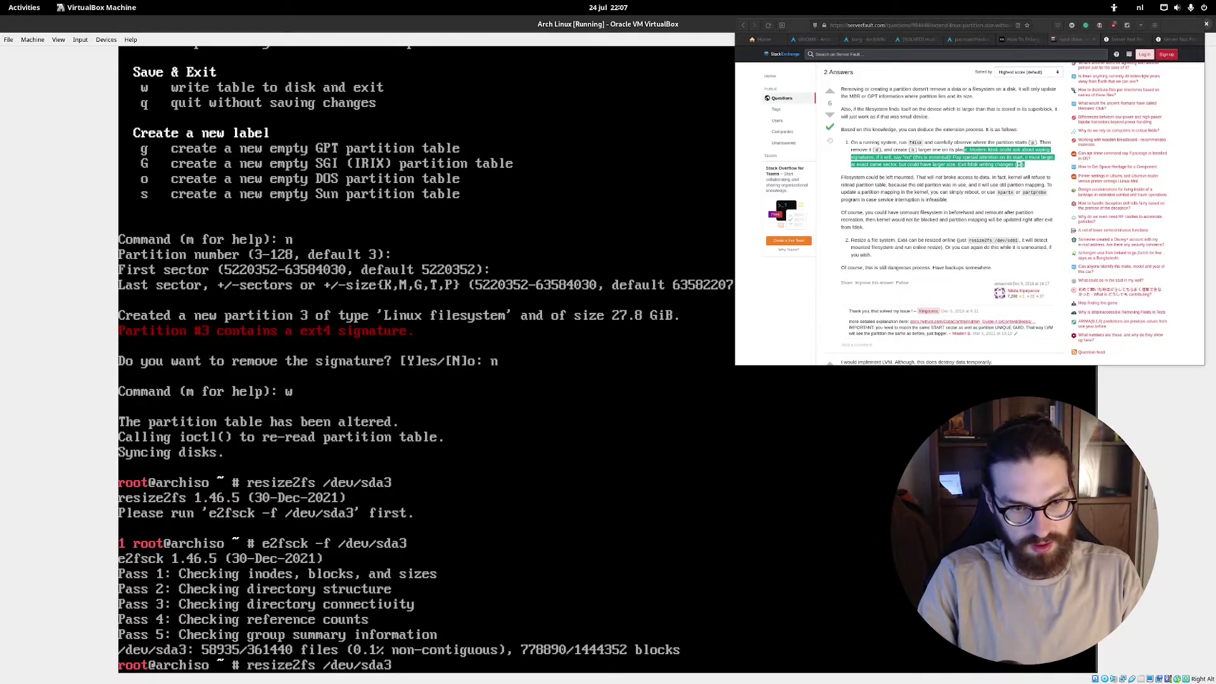
key(Return)
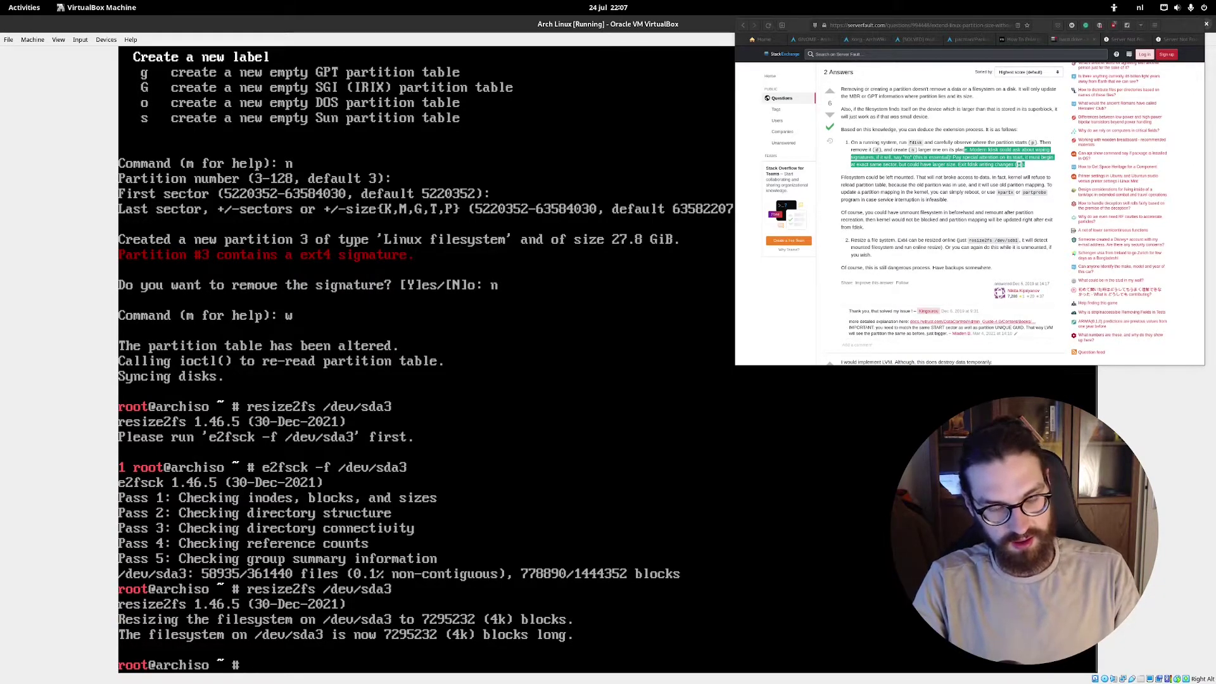
text(shutdown)
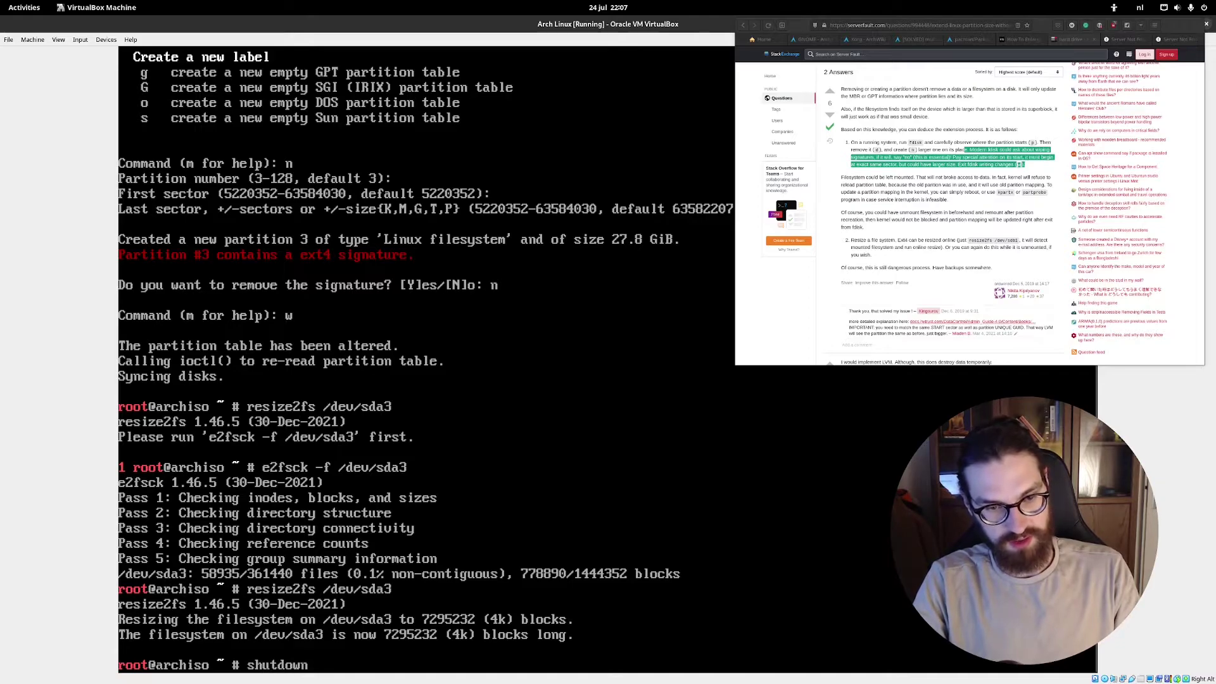
text( now)
key(Return)
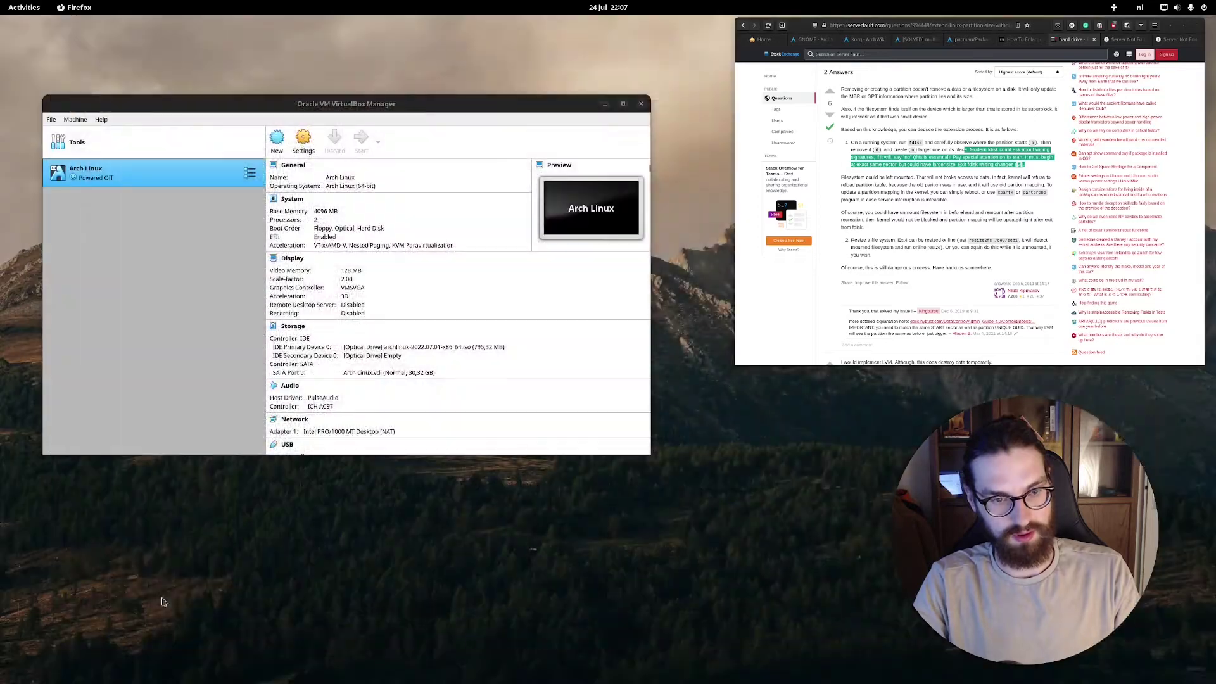
Browse the Arch Linux VM's General, Network and Display settings pages
click(304, 140)
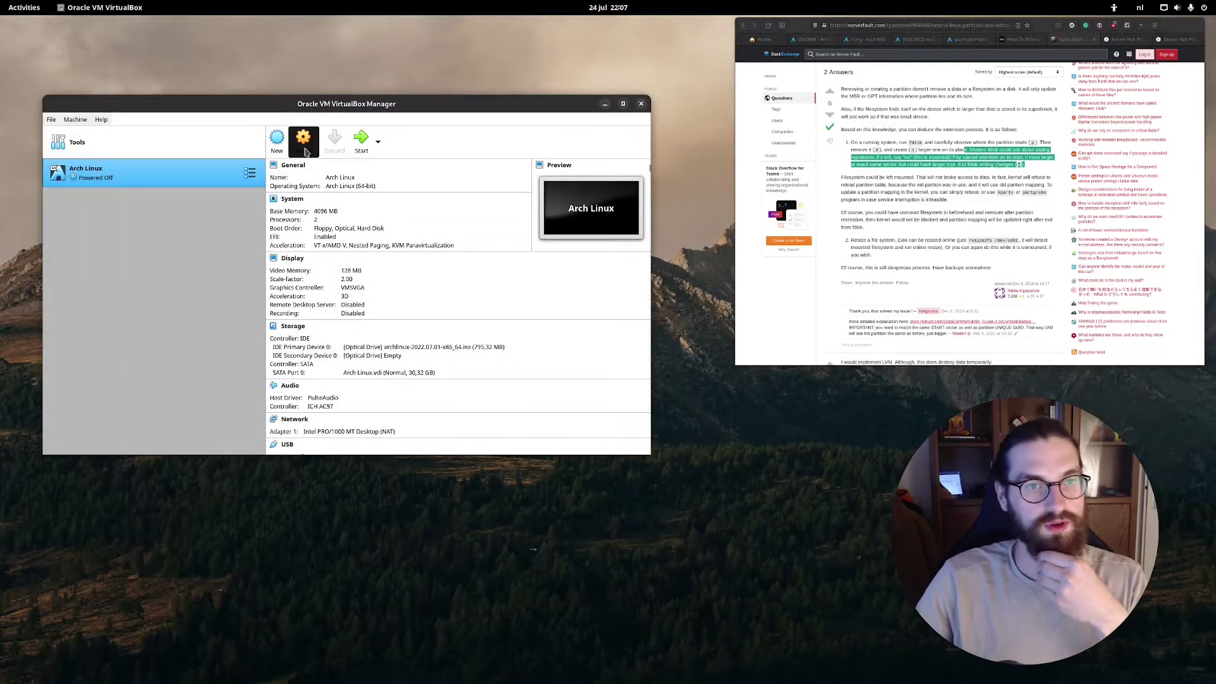
click(295, 182)
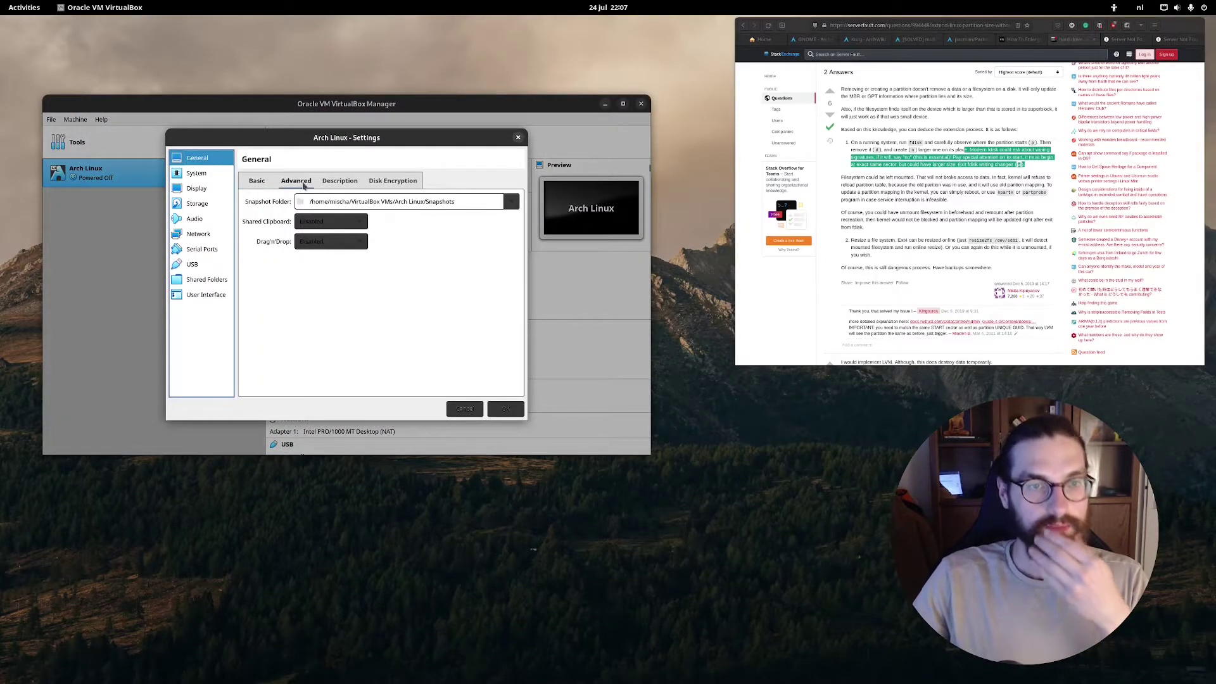
click(343, 185)
click(210, 232)
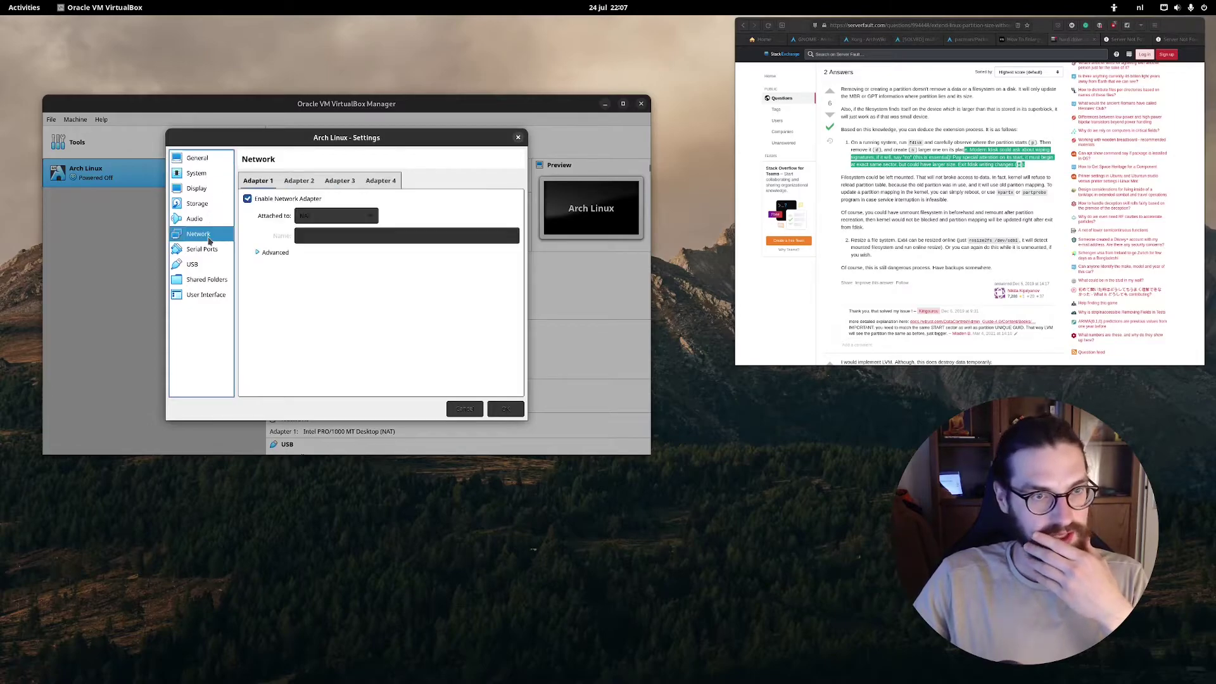
click(203, 192)
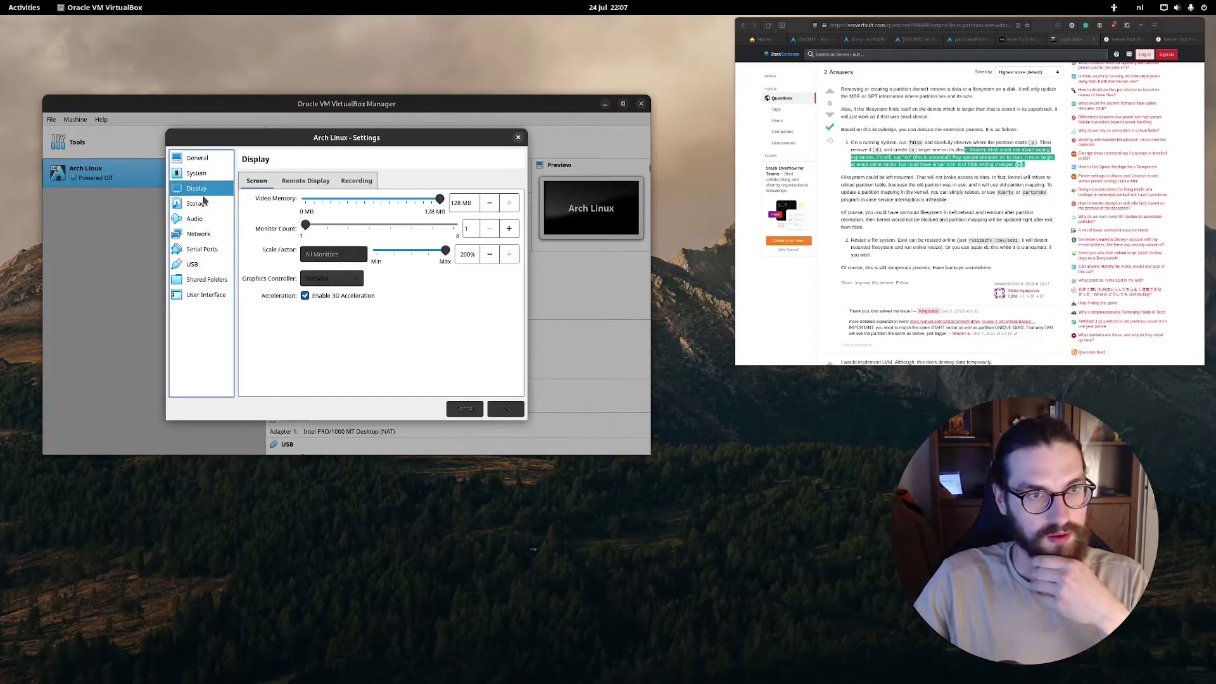
Remove the archlinux ISO attachment under Storage, save with OK, and start the VM
click(205, 222)
click(214, 206)
click(312, 203)
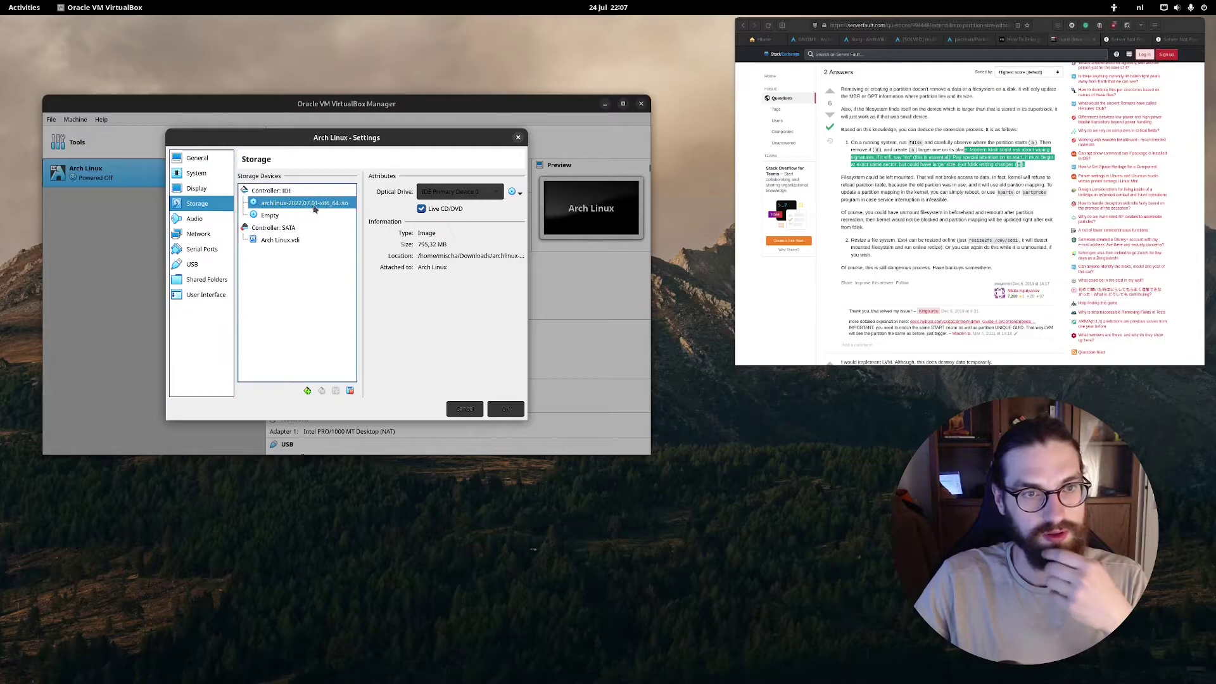
right_click(352, 205)
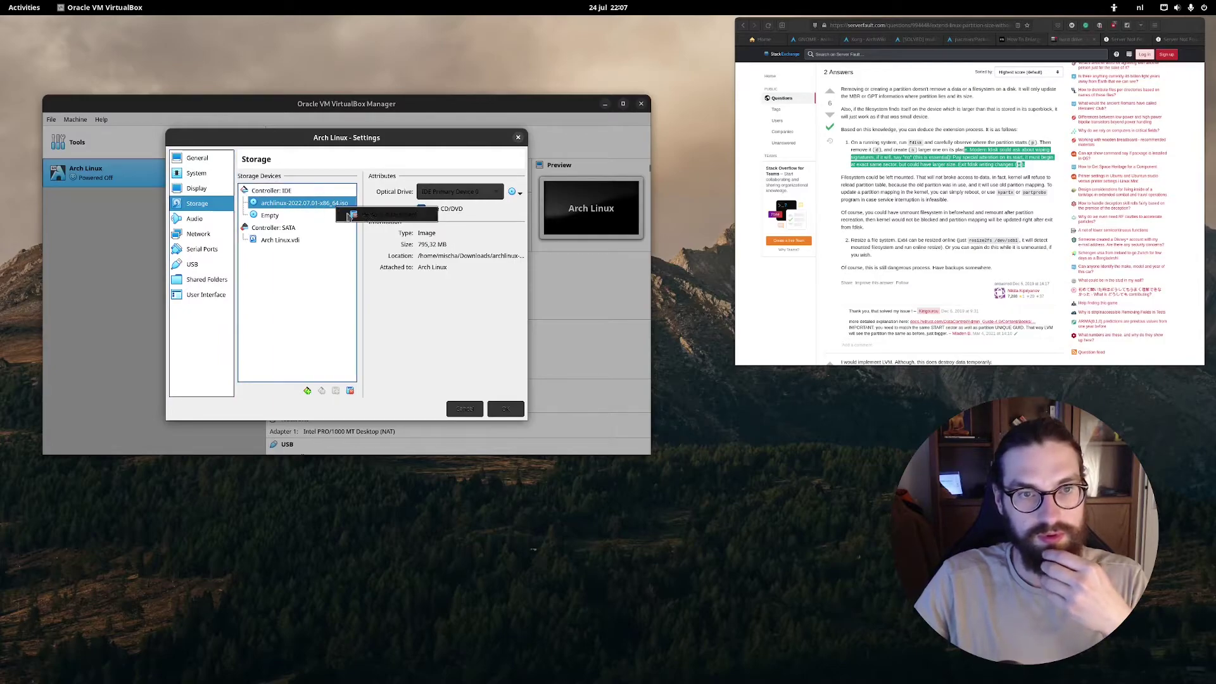
click(374, 215)
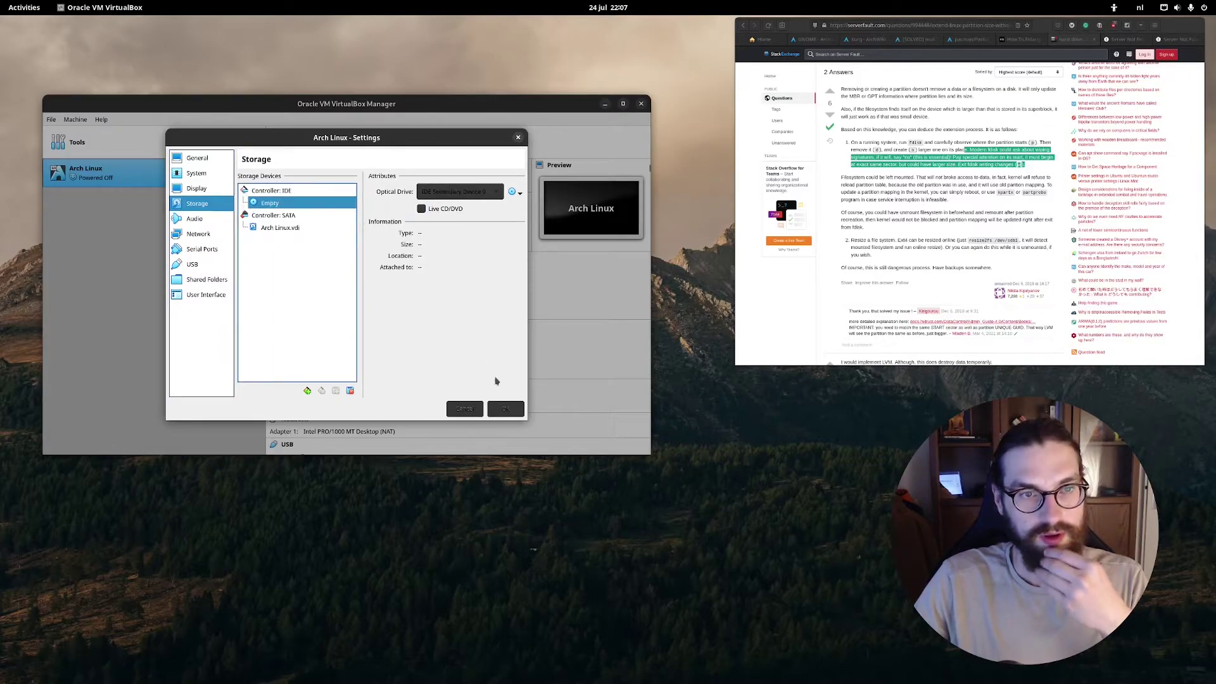
click(505, 408)
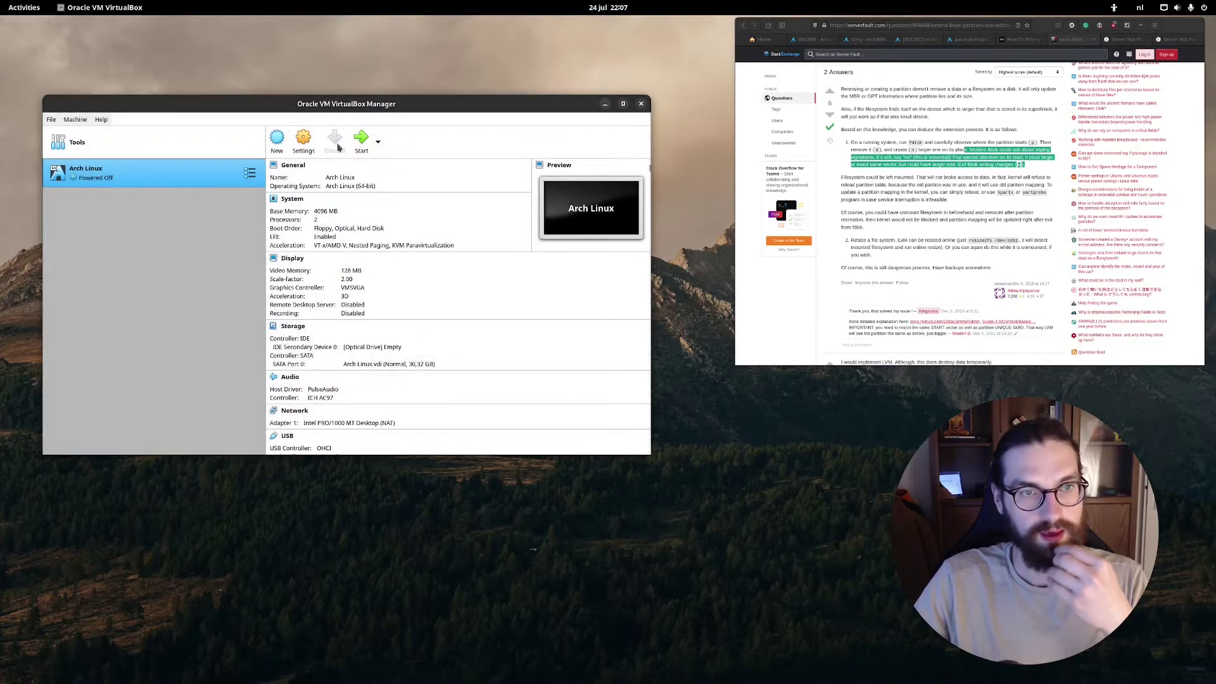
click(361, 140)
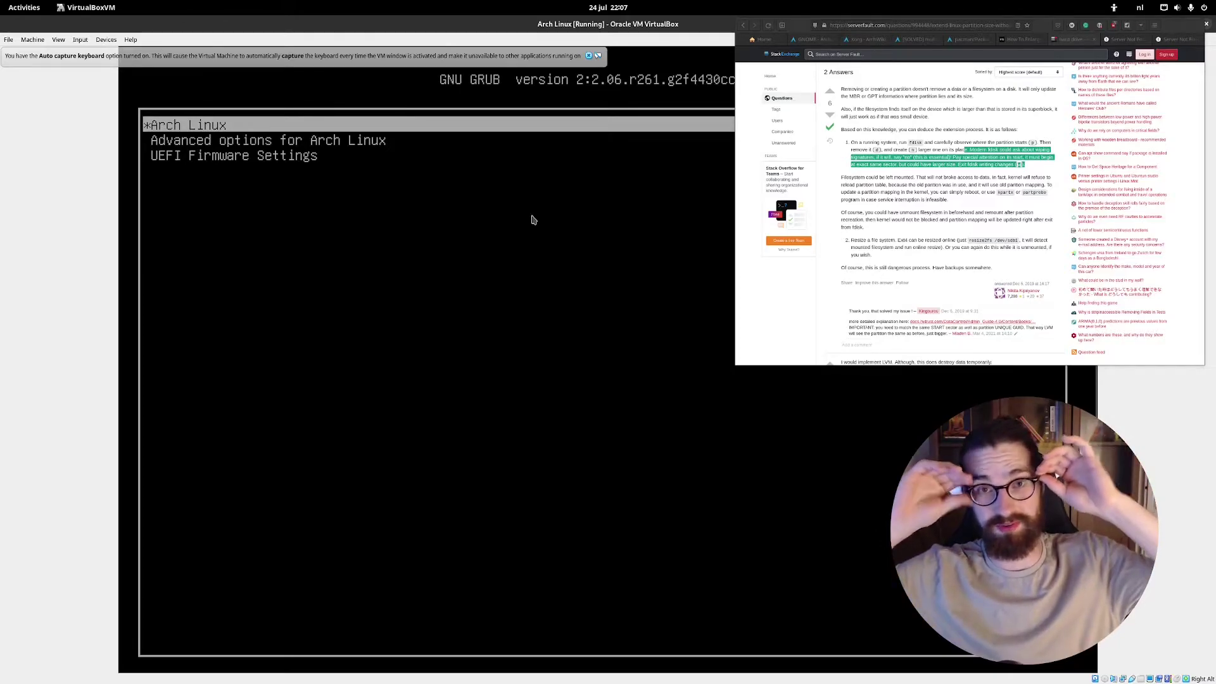
Boot the default GRUB entry, log in with the user's credentials, and run df -h
key(Return)
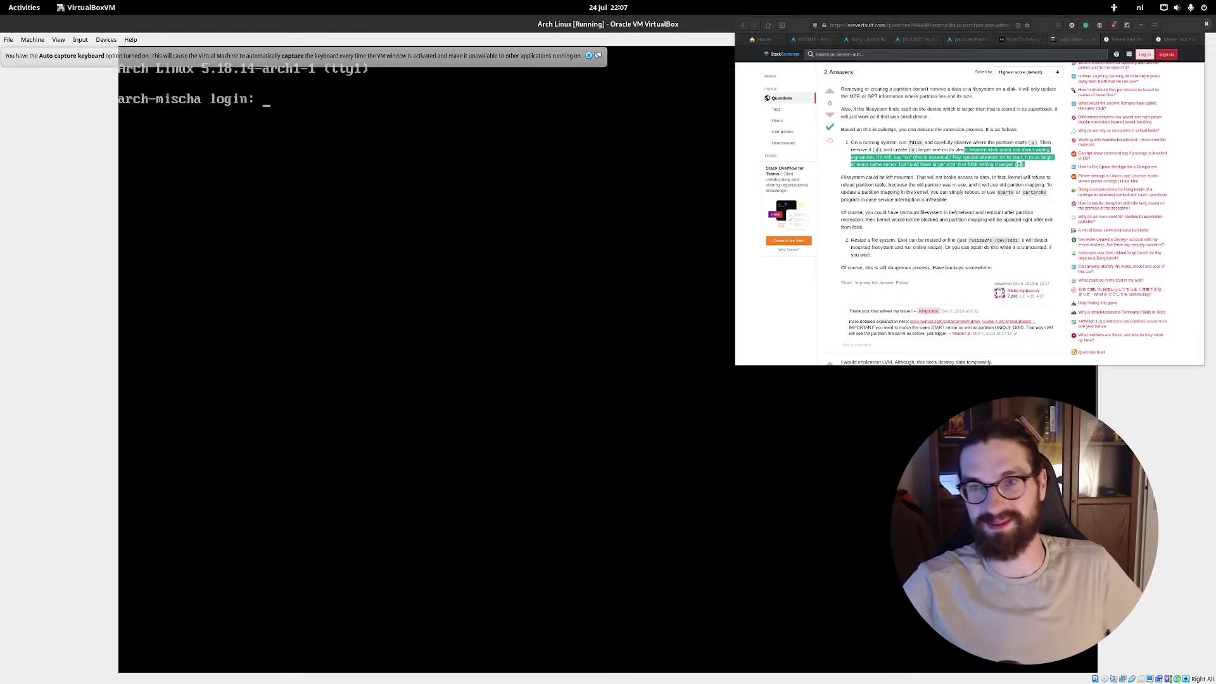
click(589, 55)
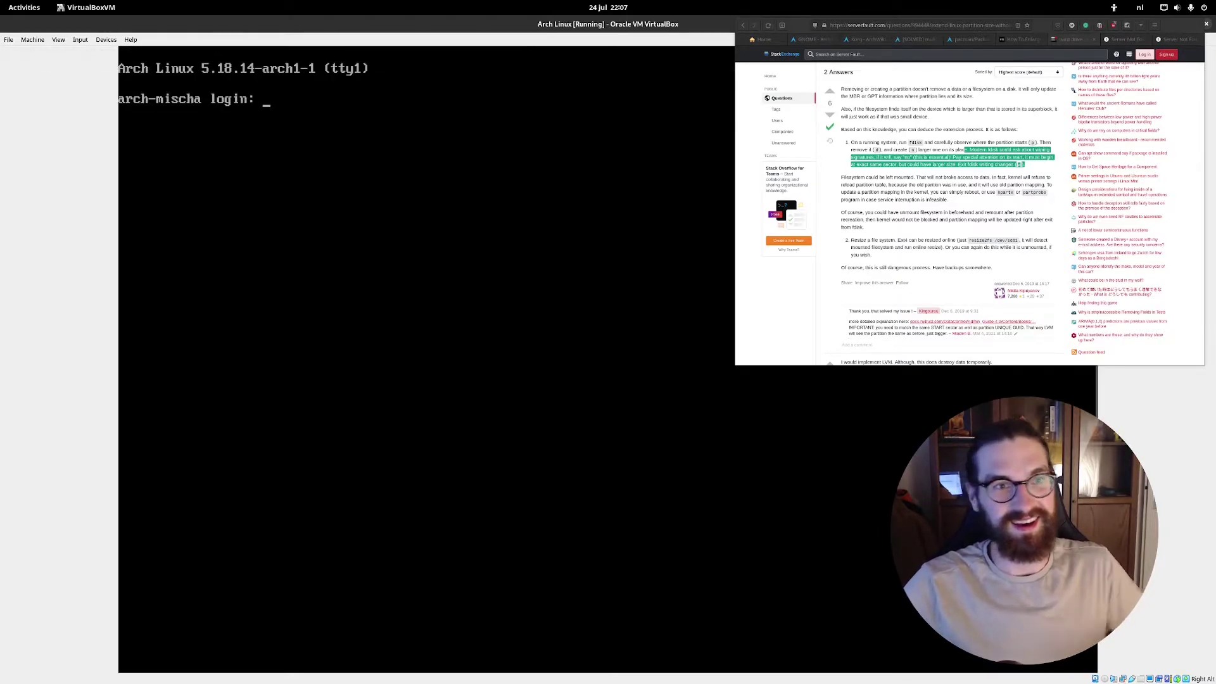
text(mischa)
key(Return)
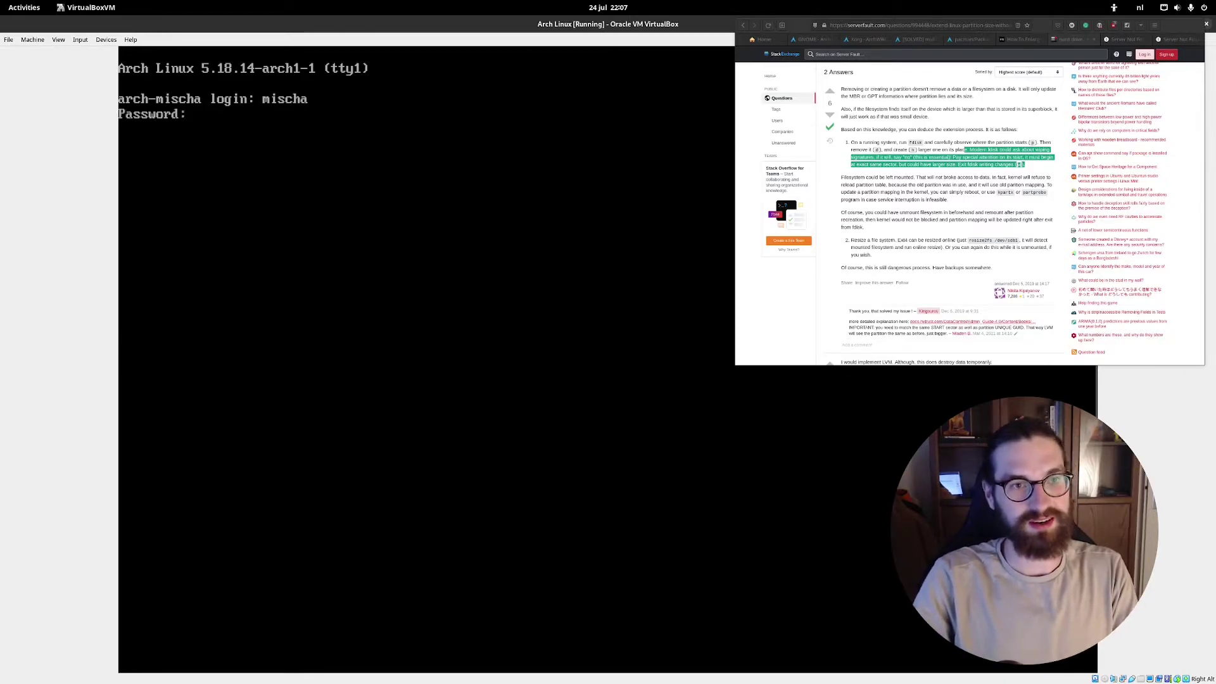
key(Return)
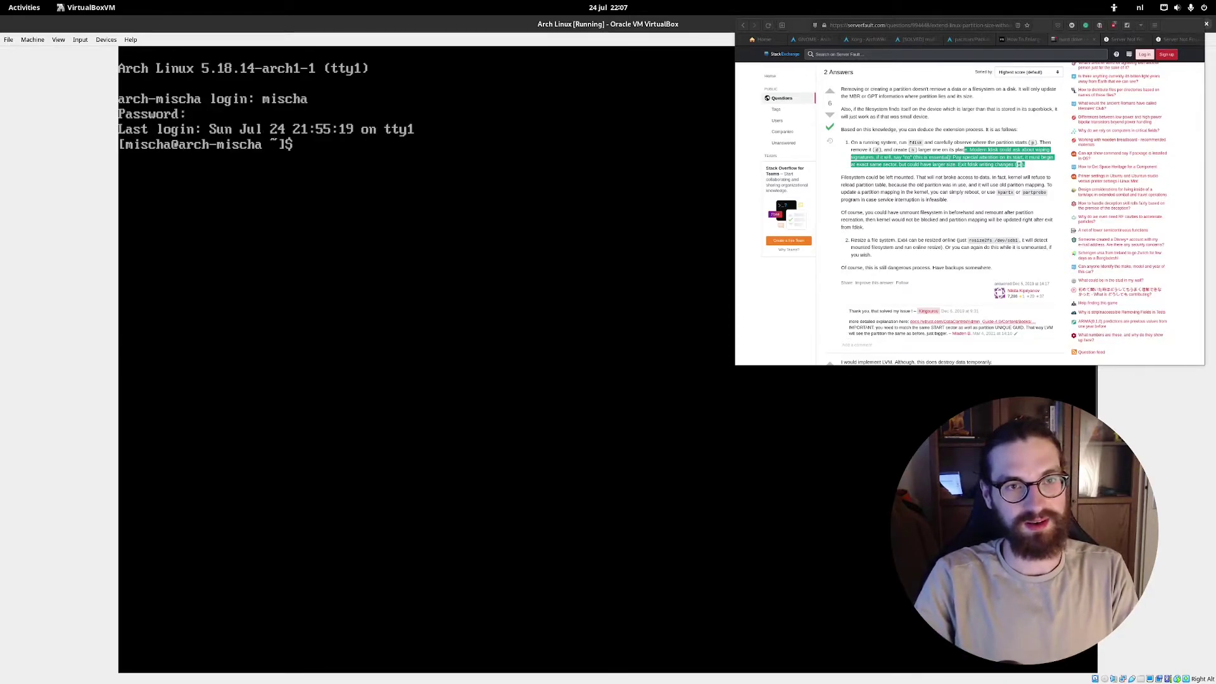
text(df -h)
key(Return)
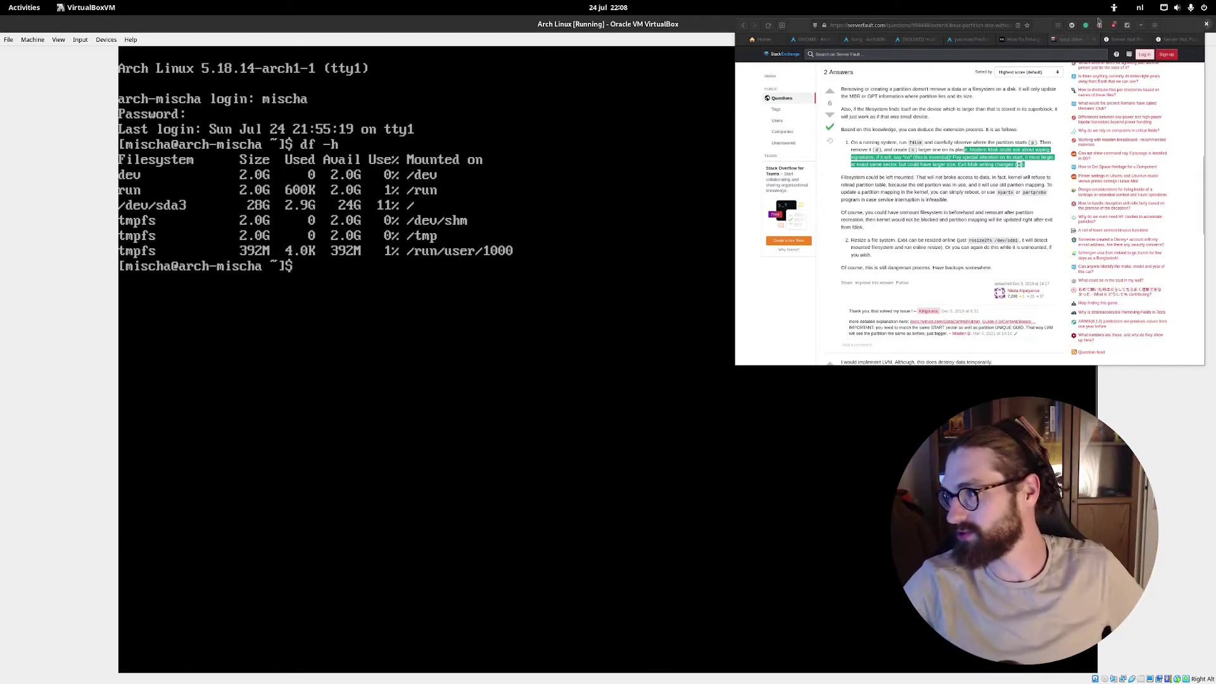
Show the ArchWiki pacman page in Firefox, then return focus to the VM
click(965, 39)
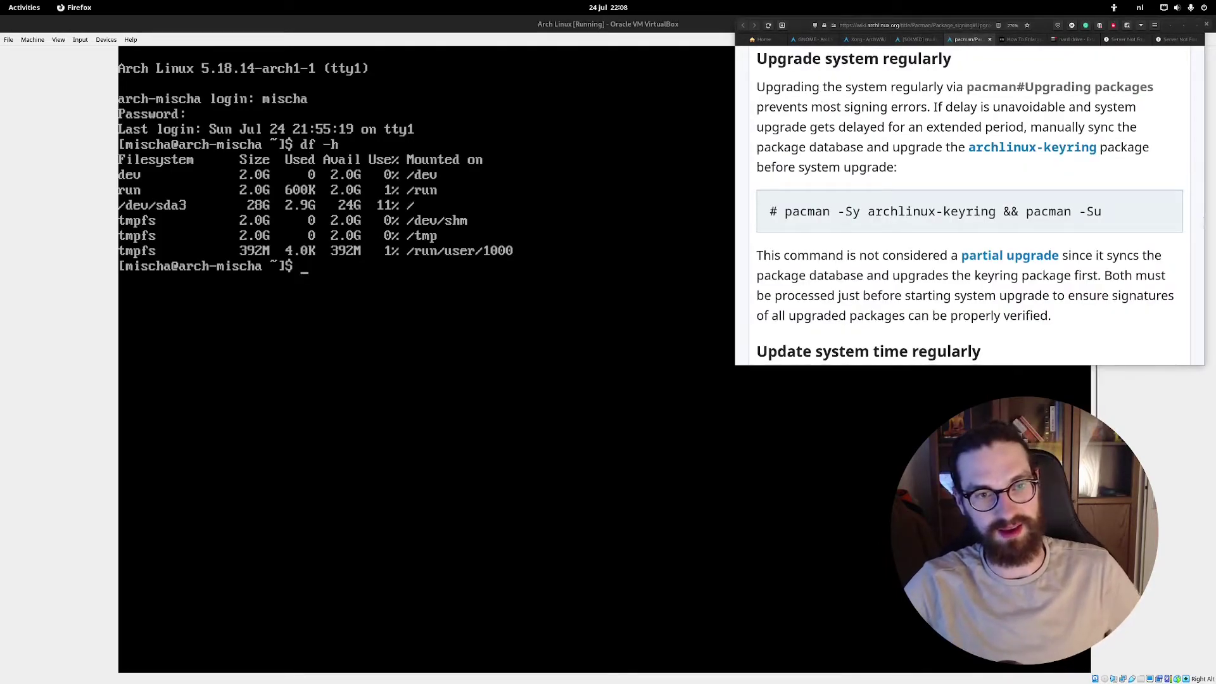
key(alt+Tab)
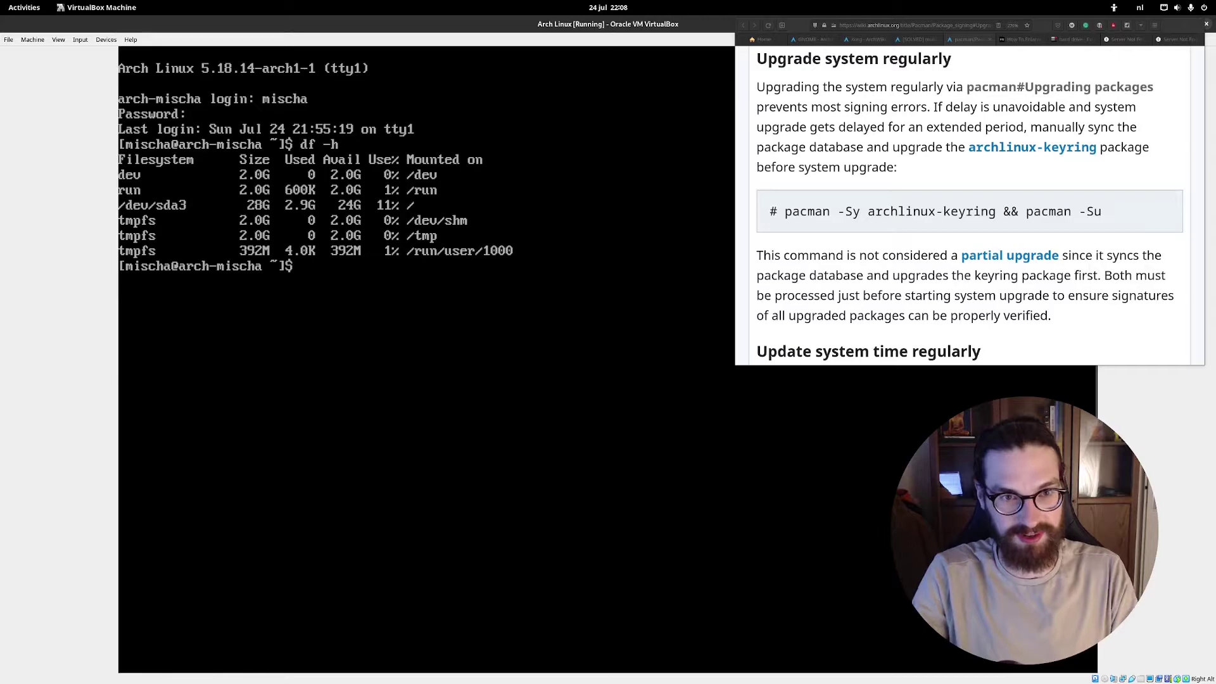
Run sudo pacman -Syu gnome, enter the sudo password, and accept all default selections
text(sudo pacma)
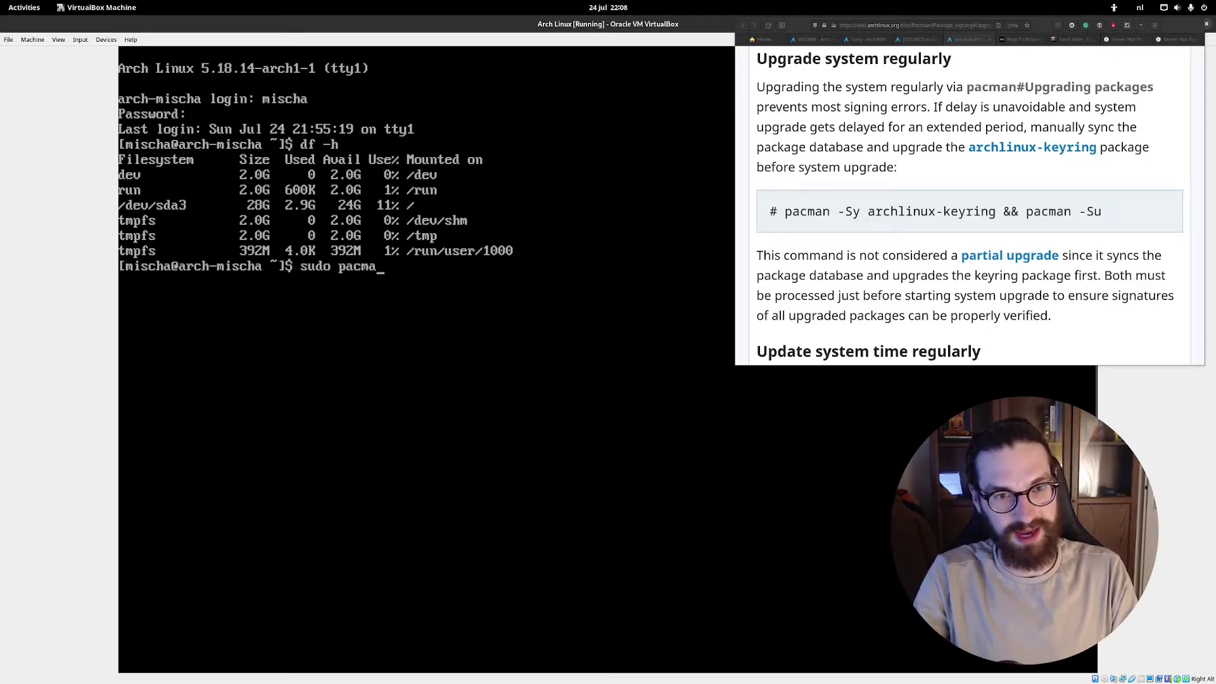
text(n -S g)
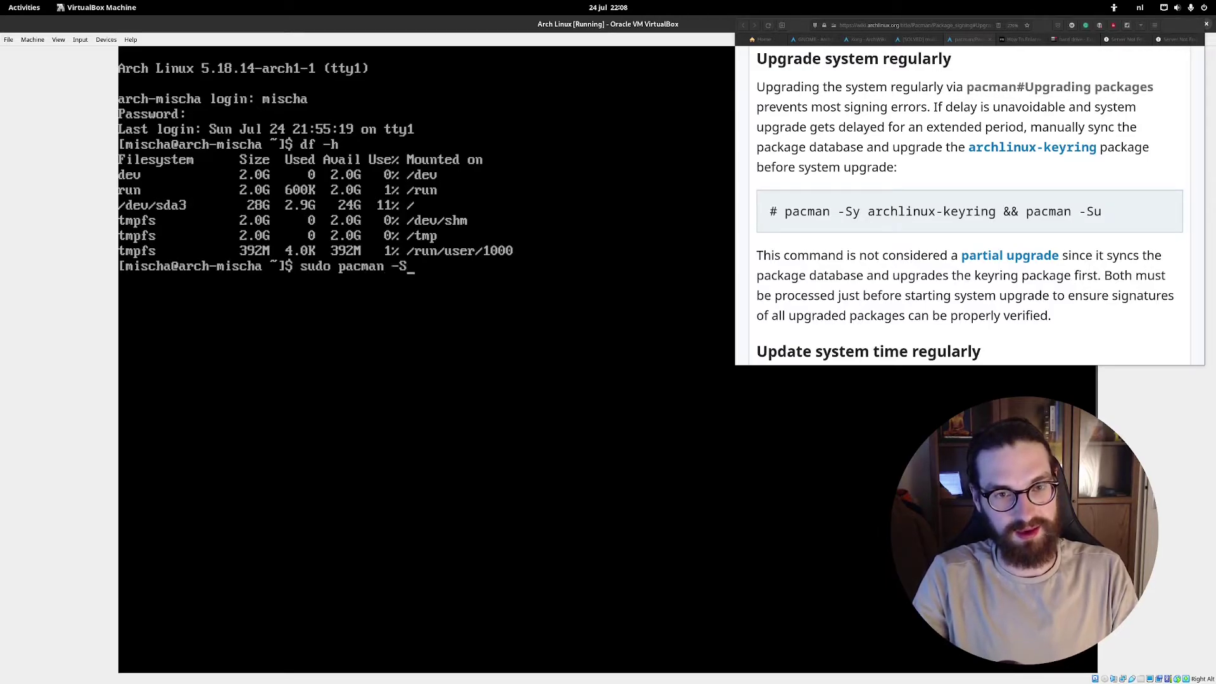
key(BackSpace)
key(BackSpace)
text(yu)
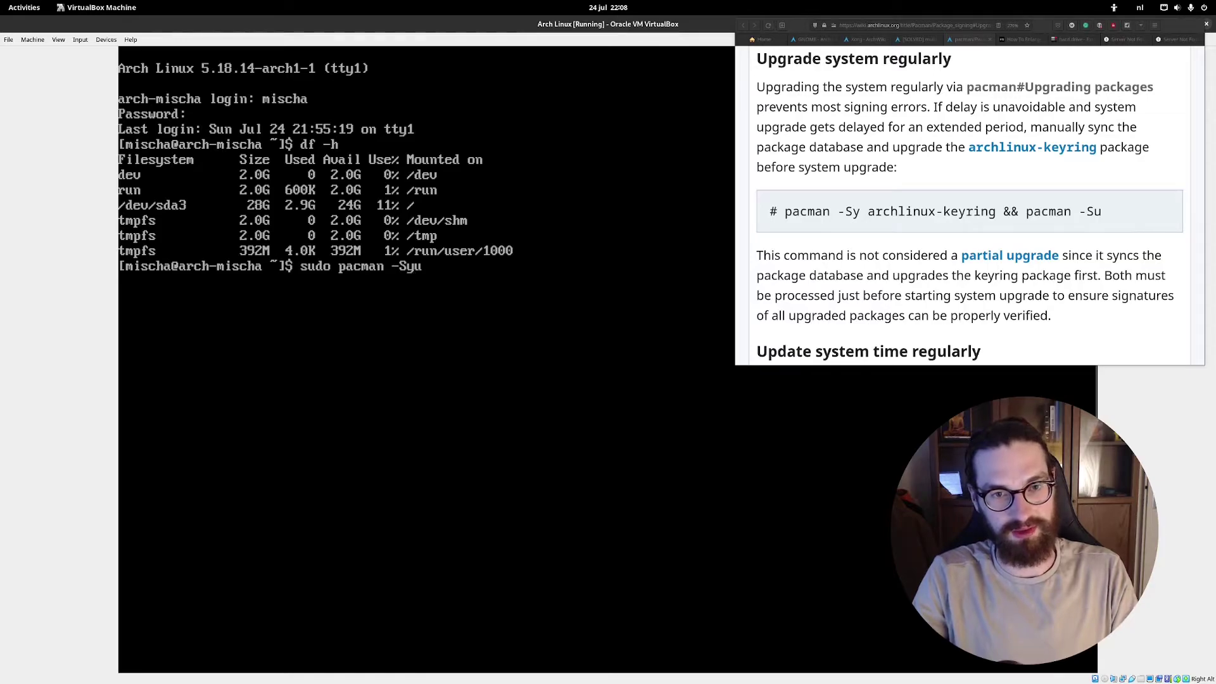
text( gnome)
key(Return)
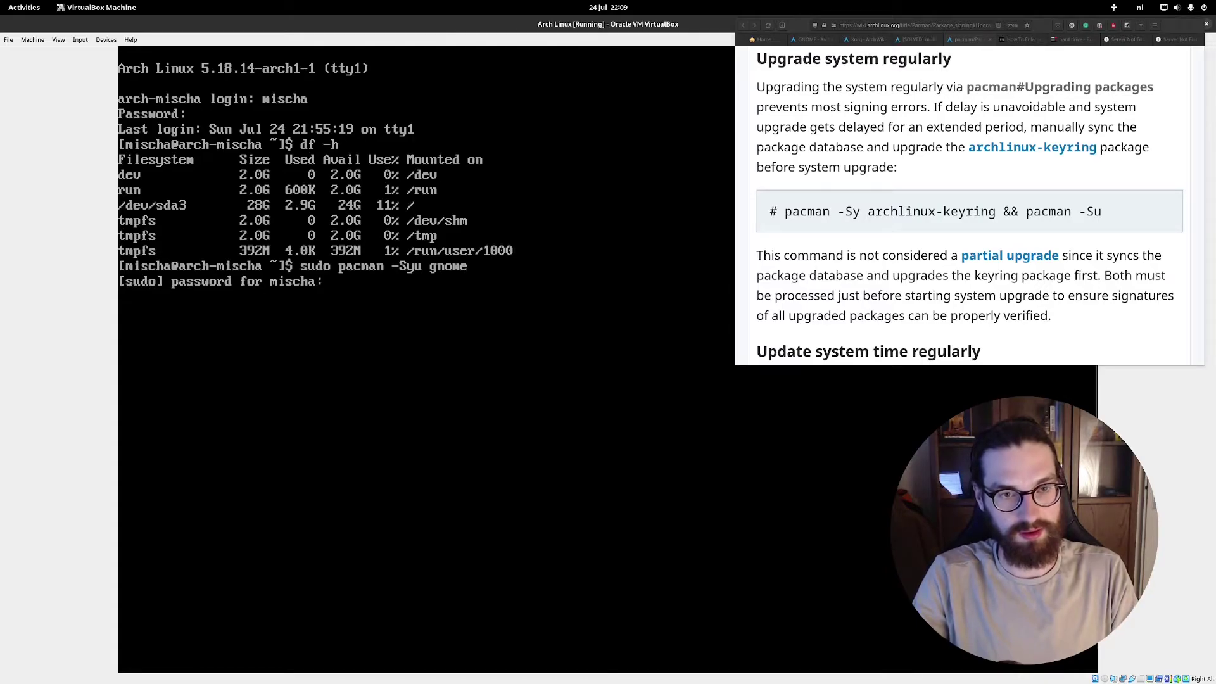
key(Return)
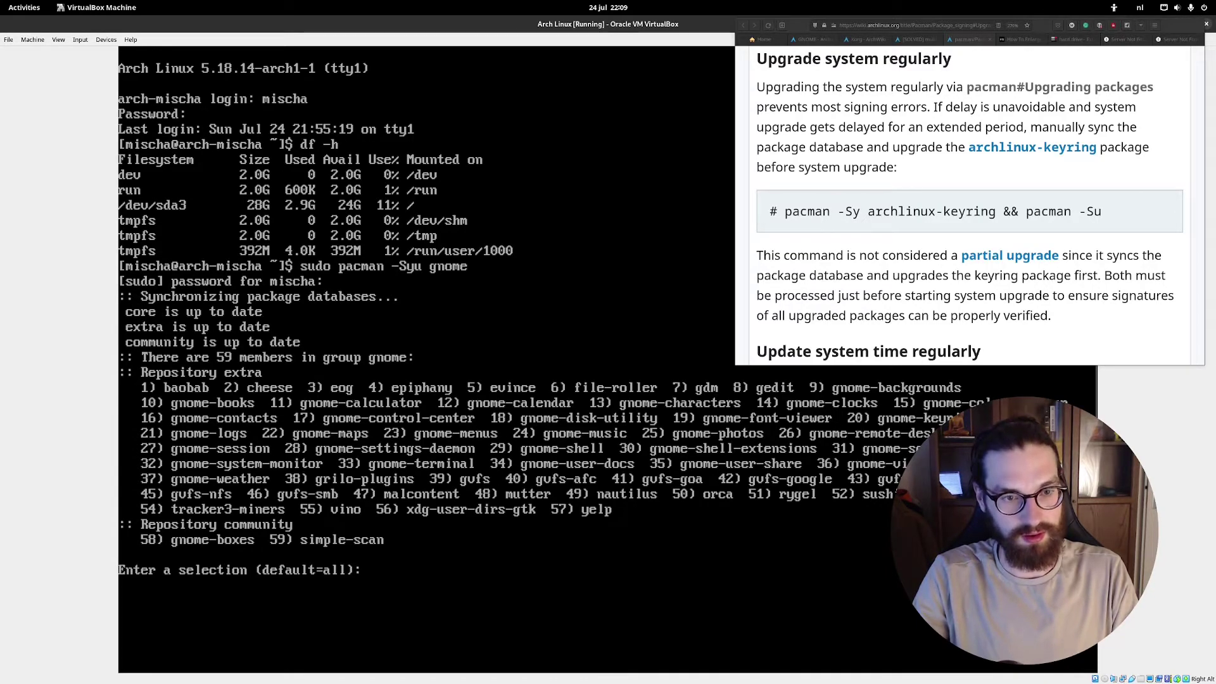
key(Return)
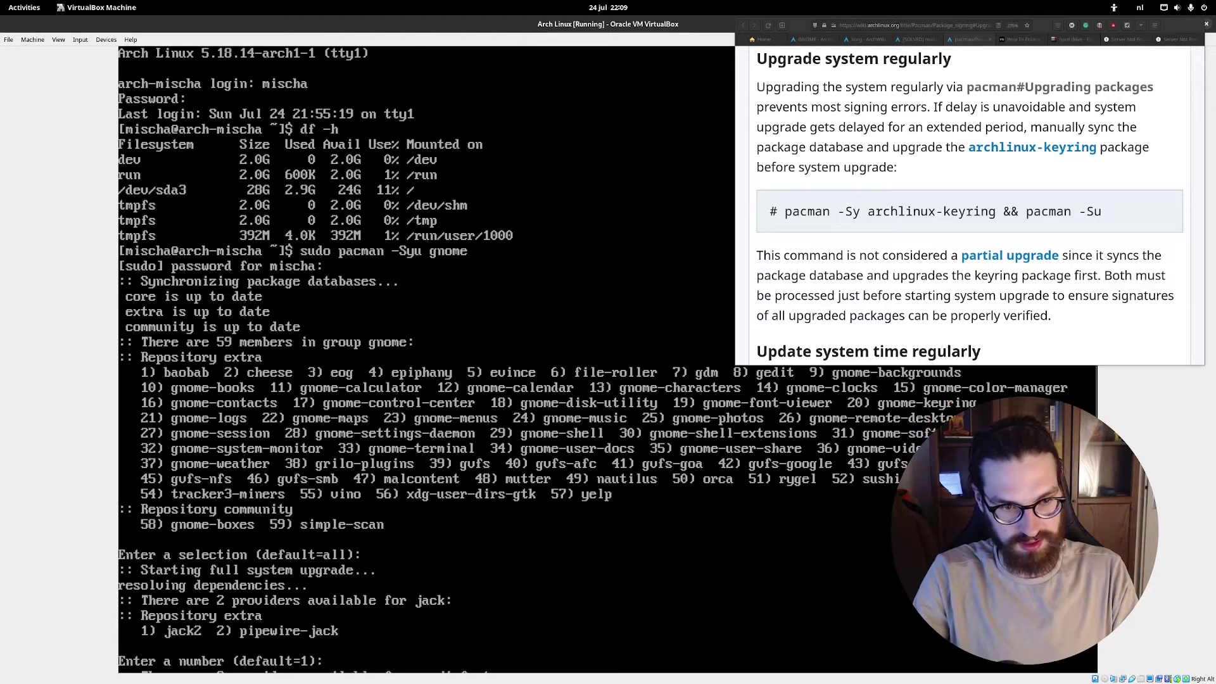
key(Return)
key(Return)
key(Return)
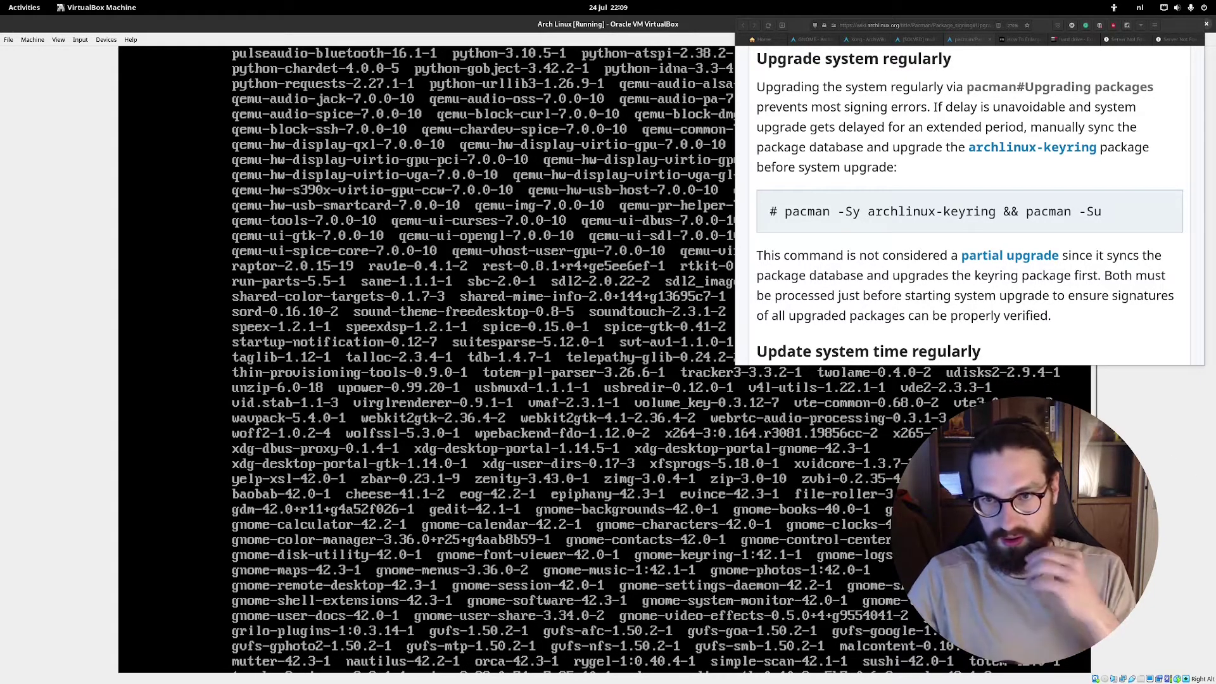
key(Return)
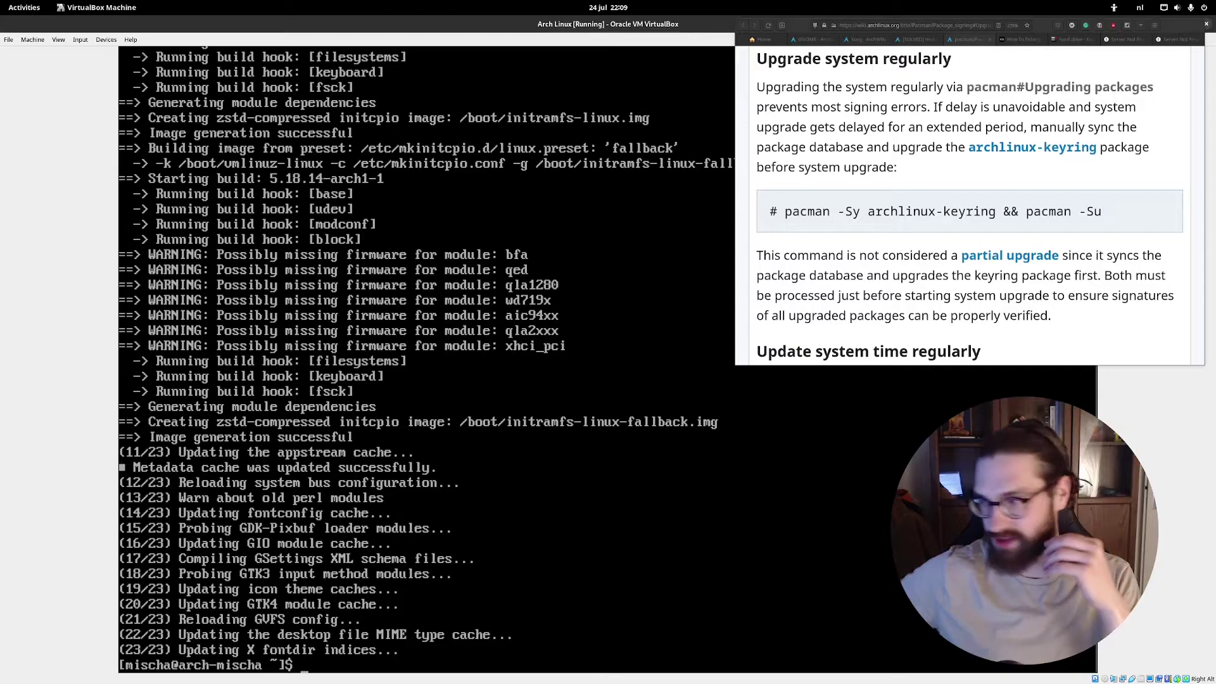
Switch to the GNOME ArchWiki tab and scroll to Starting > Graphically about gdm.service
click(922, 40)
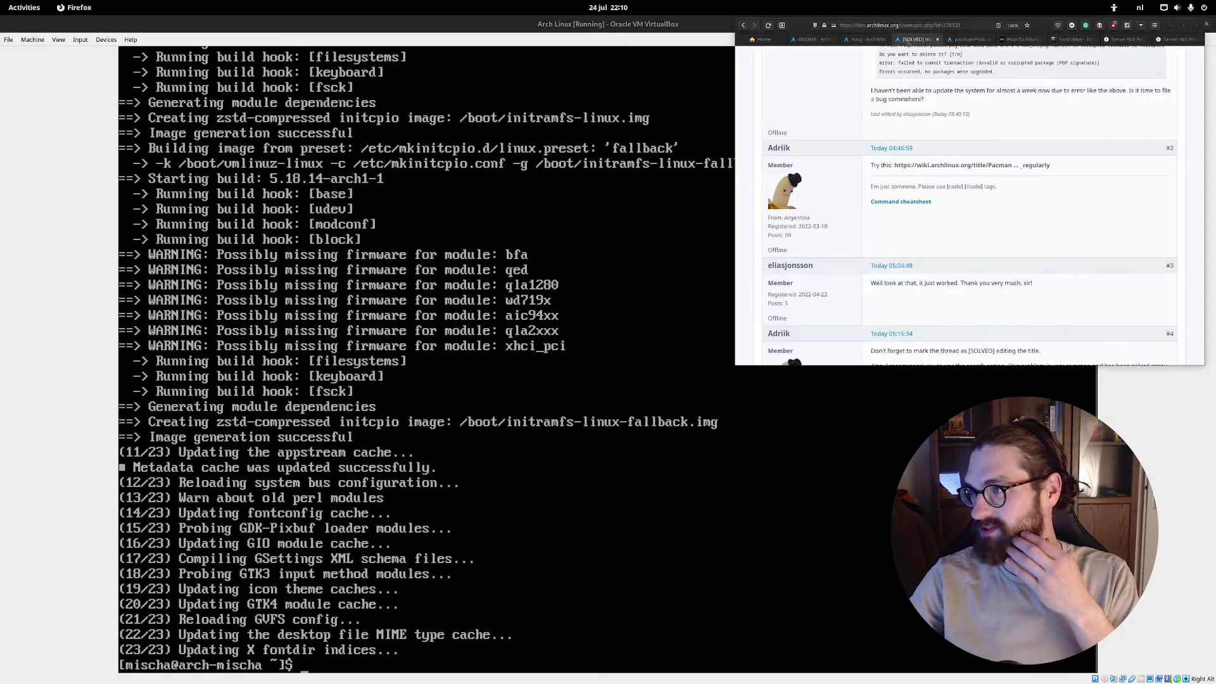
click(868, 40)
click(797, 39)
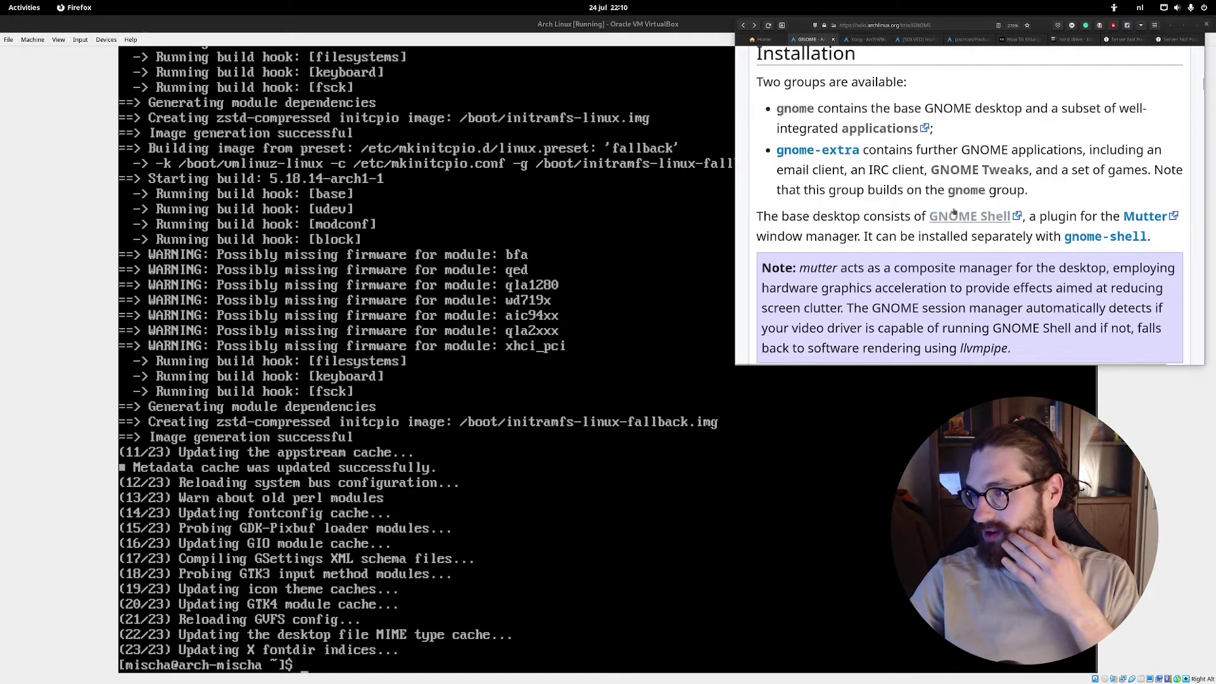
scroll(955, 211, up, 3)
scroll(955, 212, down, 2)
scroll(955, 211, down, 3)
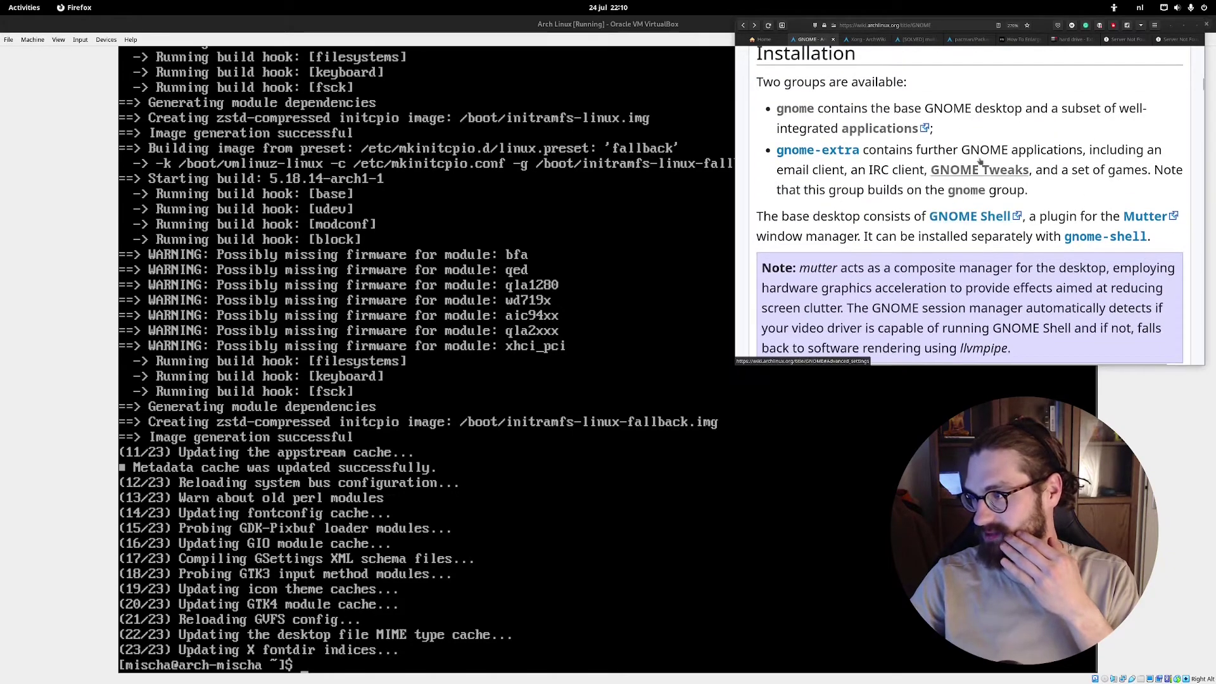
click(570, 507)
scroll(915, 232, down, 5)
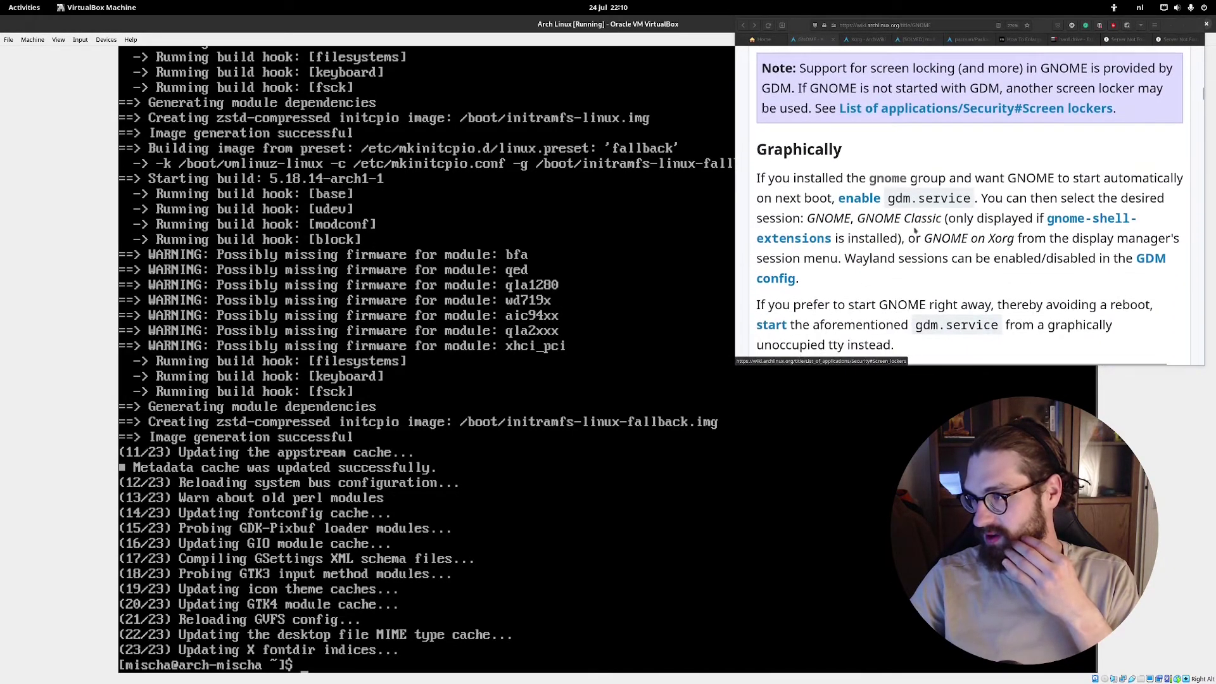
scroll(915, 232, up, 1)
scroll(915, 231, down, 3)
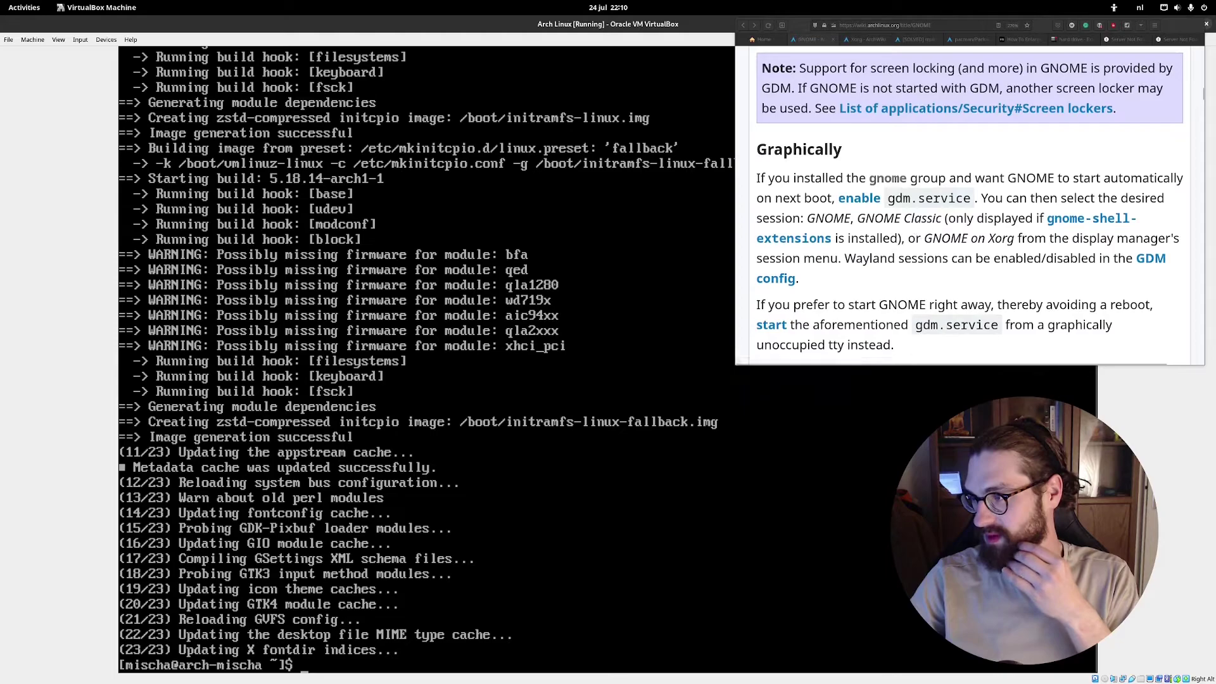
Enable gdm.service with sudo systemctl enable, then type sudo reboot at the prompt
text(sudo )
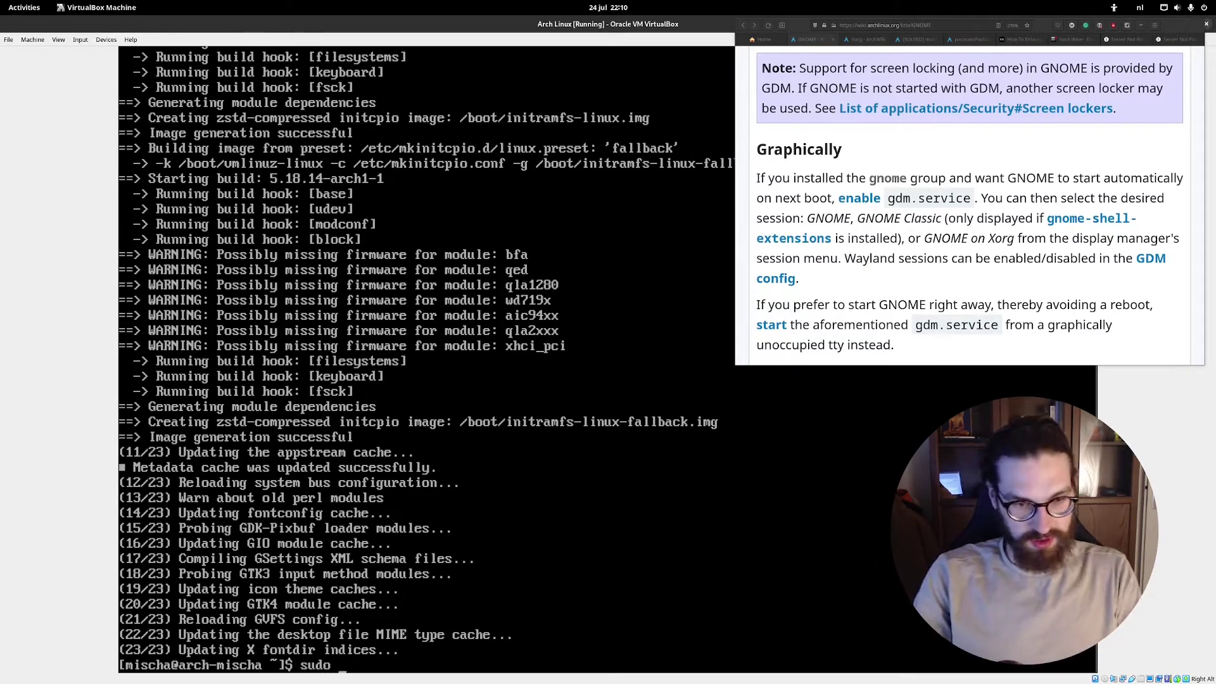
text(systemctl enable gdm.service)
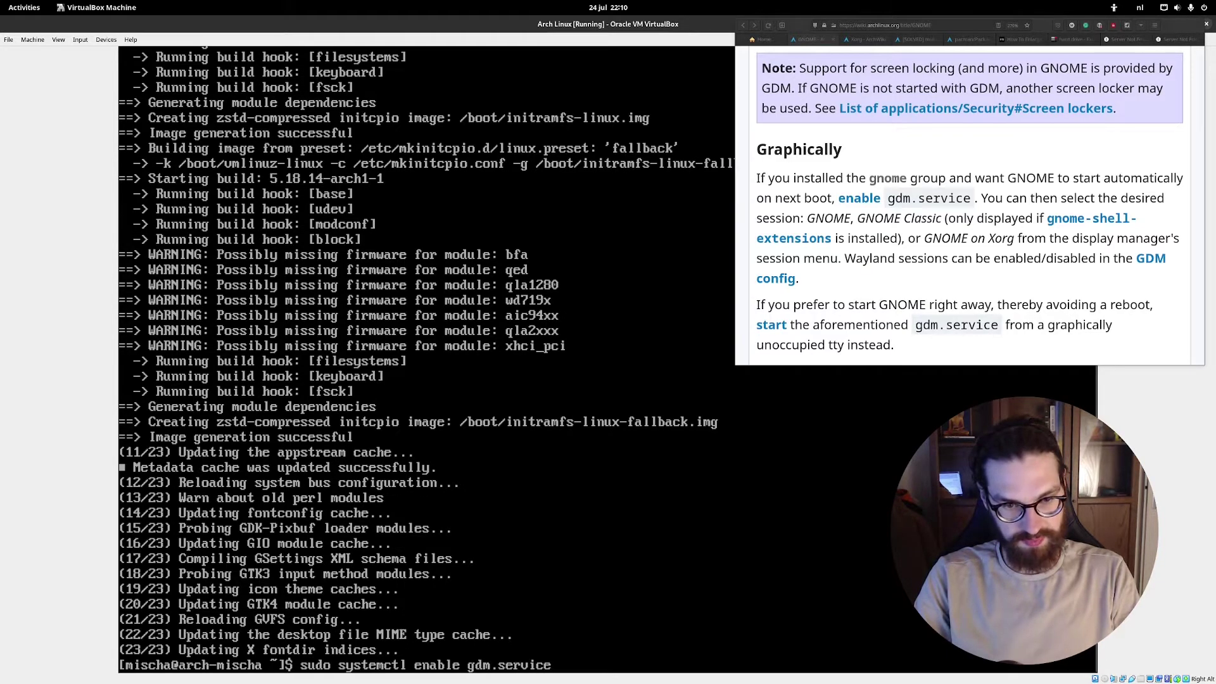
key(Return)
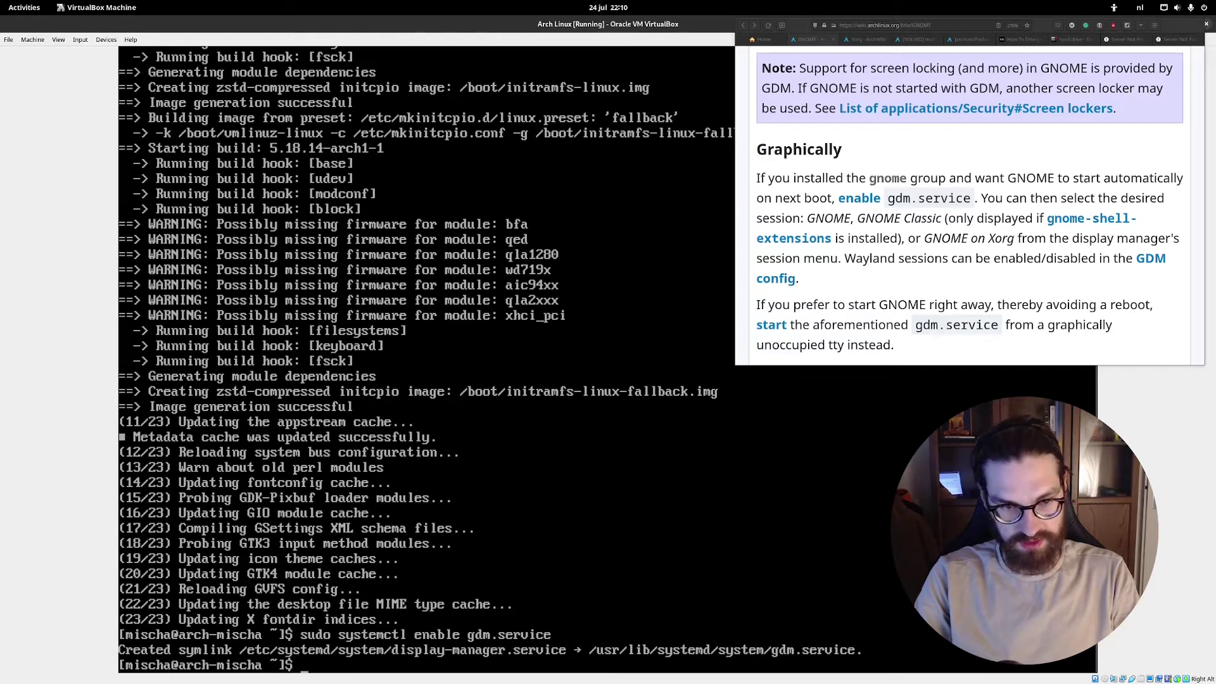
text(sudo reboot)
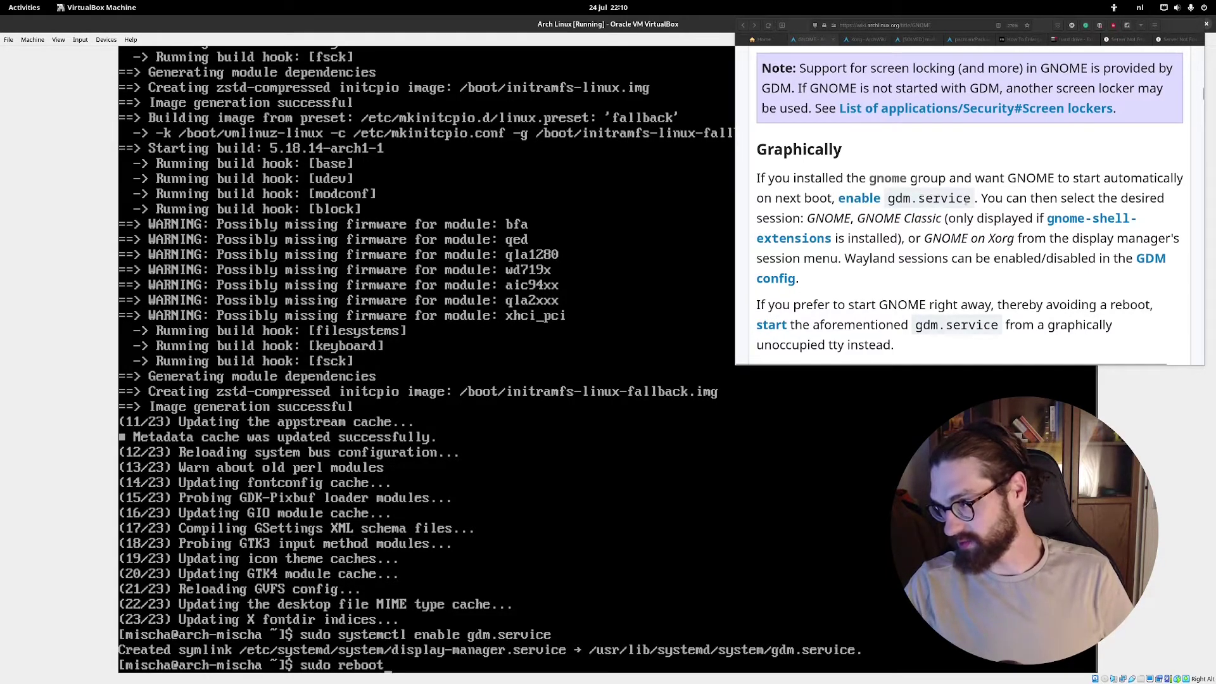
Read the wiki notes on starting GNOME, then run sudo reboot in the guest
drag(981, 198, 815, 217)
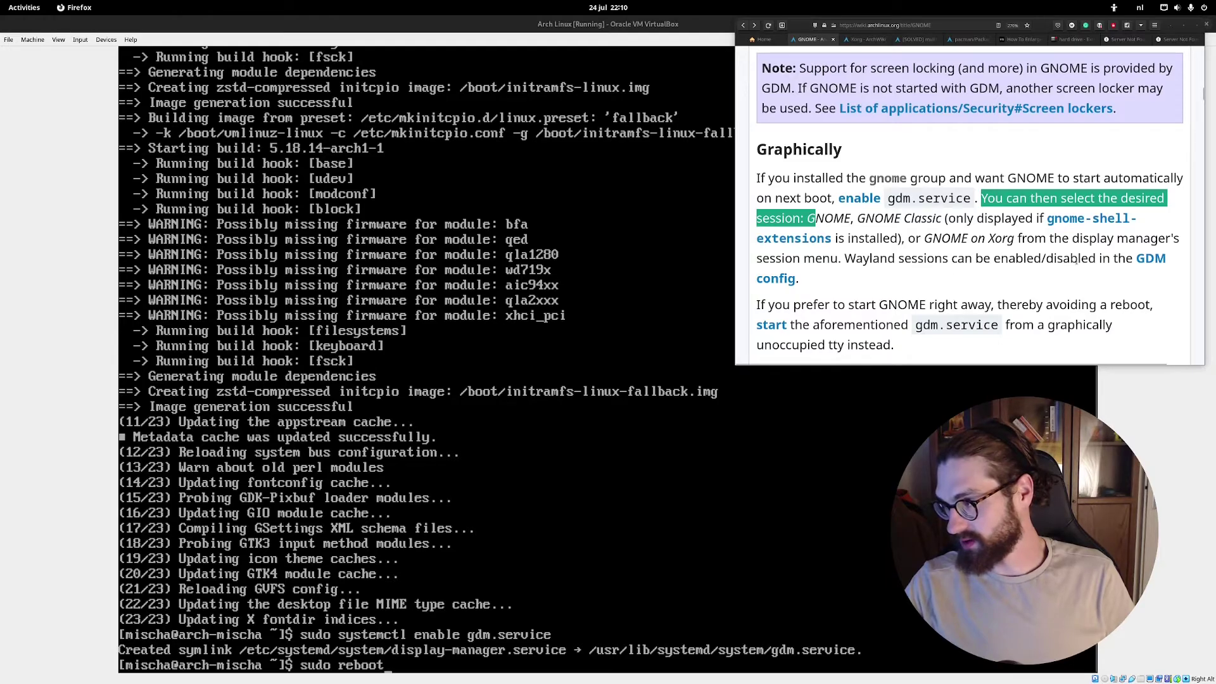
scroll(1141, 259, down, 4)
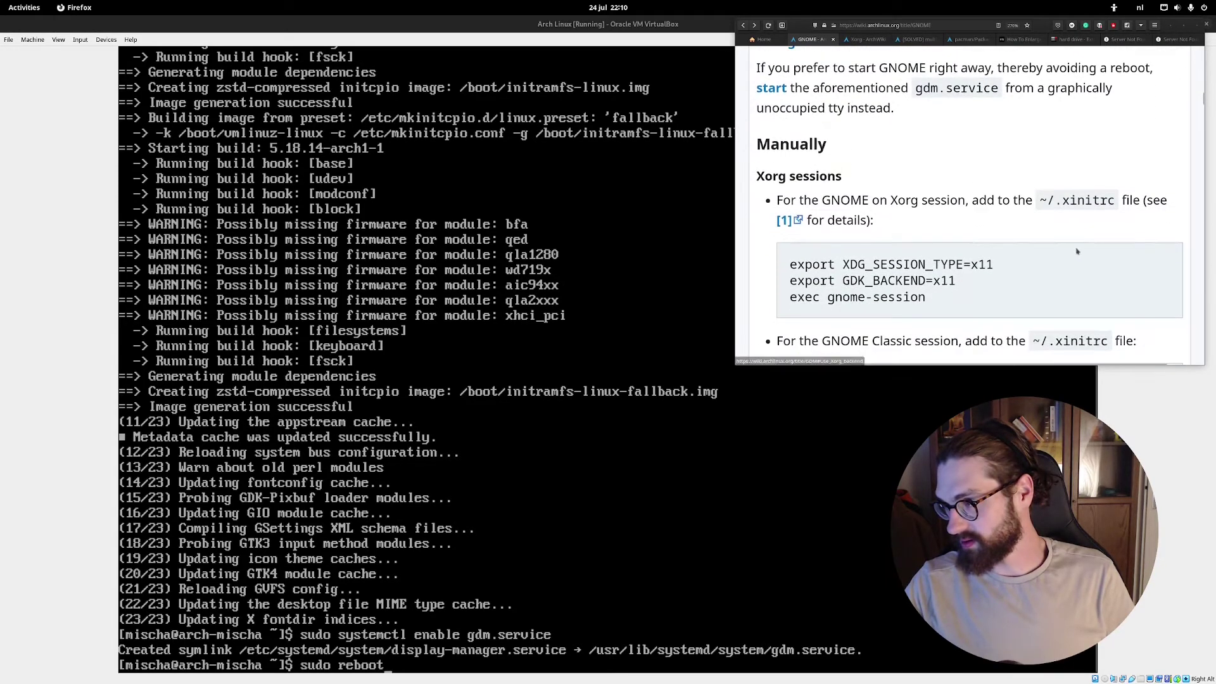
scroll(960, 225, up, 2)
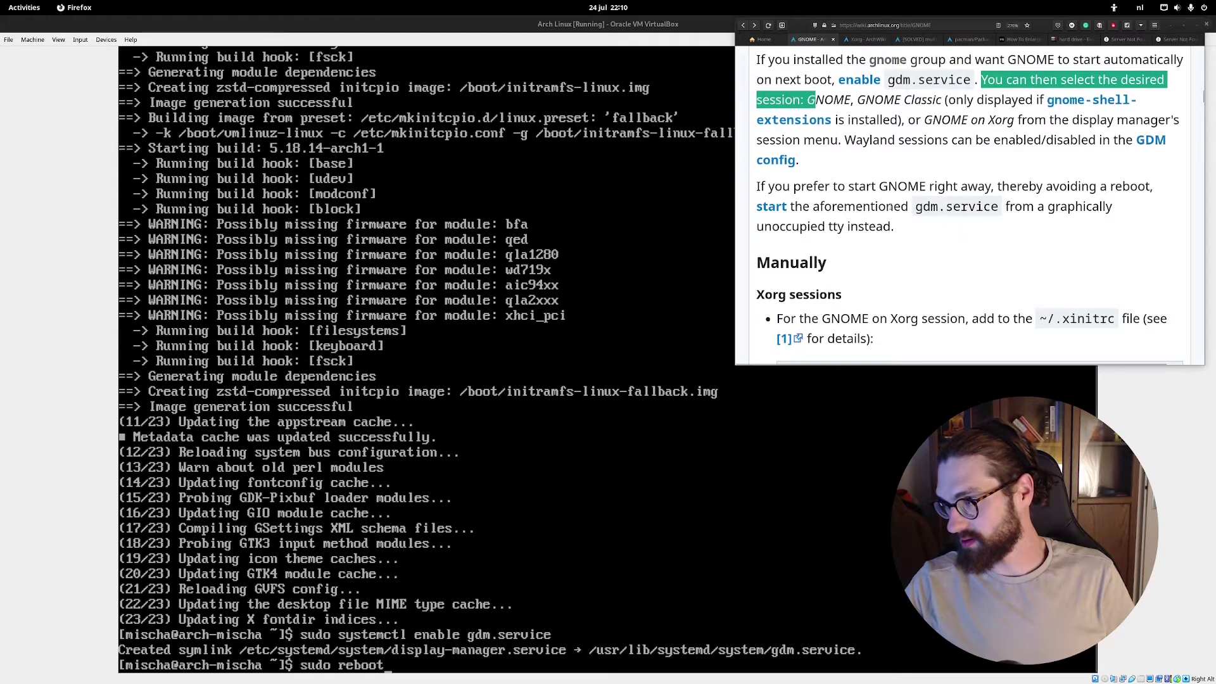
drag(848, 186, 1020, 208)
drag(882, 226, 767, 223)
key(alt+Tab)
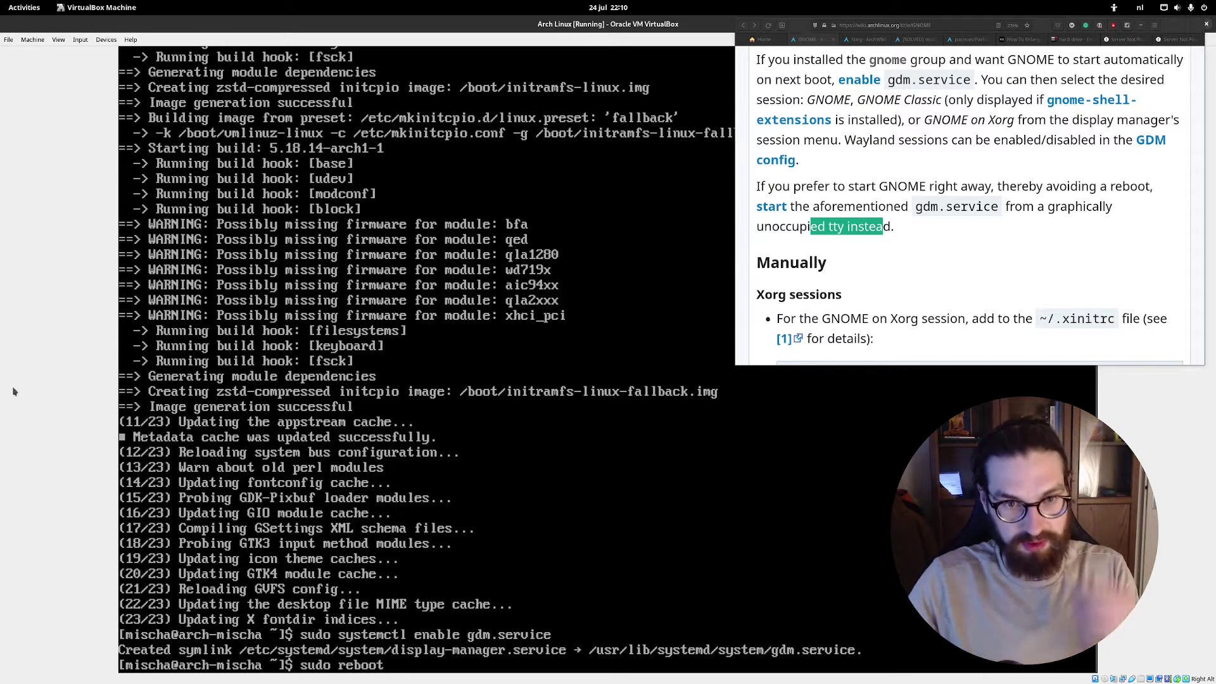
key(Return)
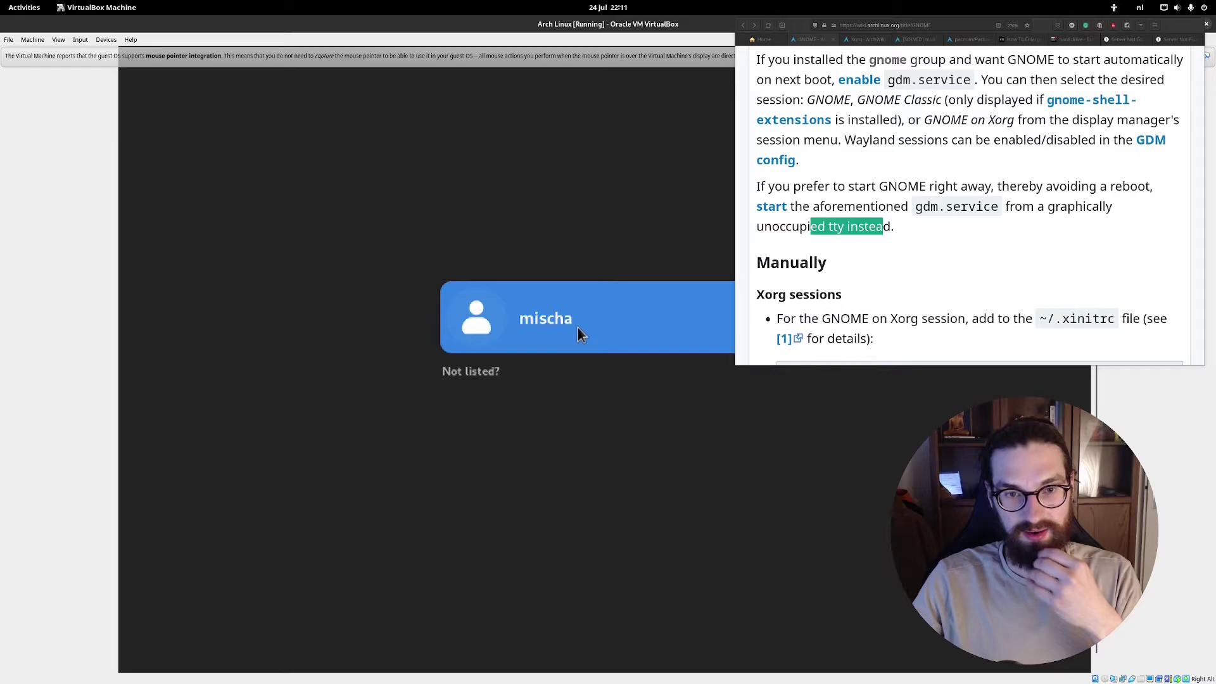
Select the user account on the GDM screen and enter its password to log in
click(578, 329)
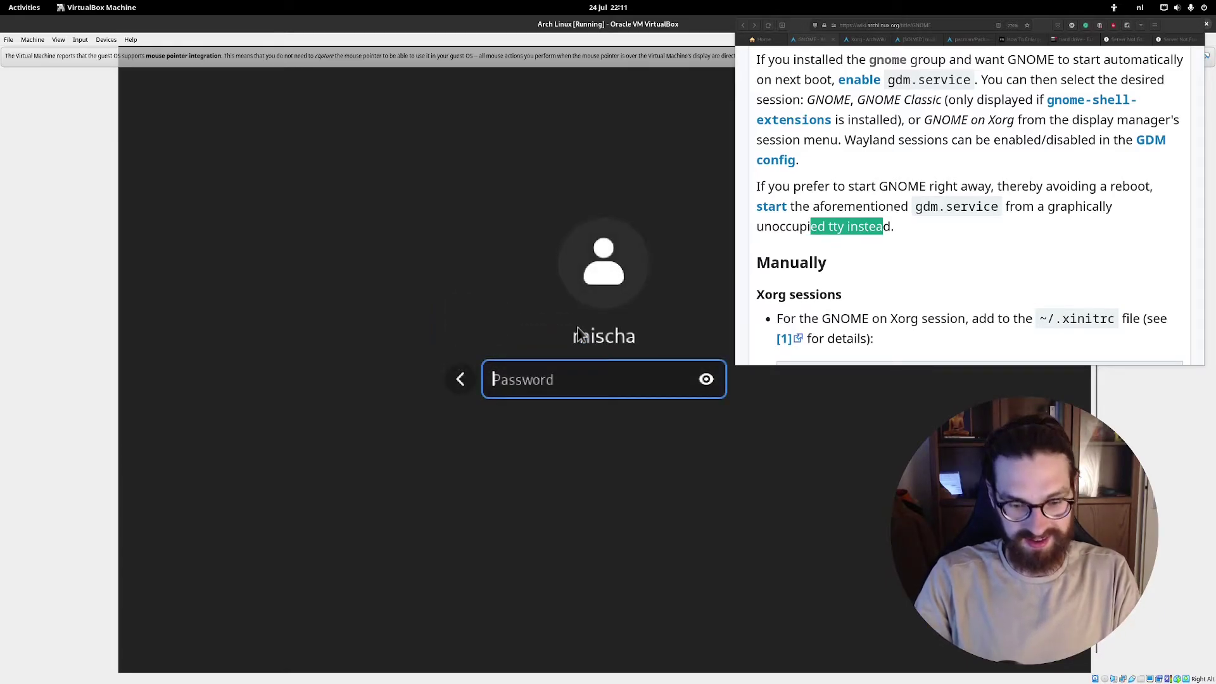
text(••••)
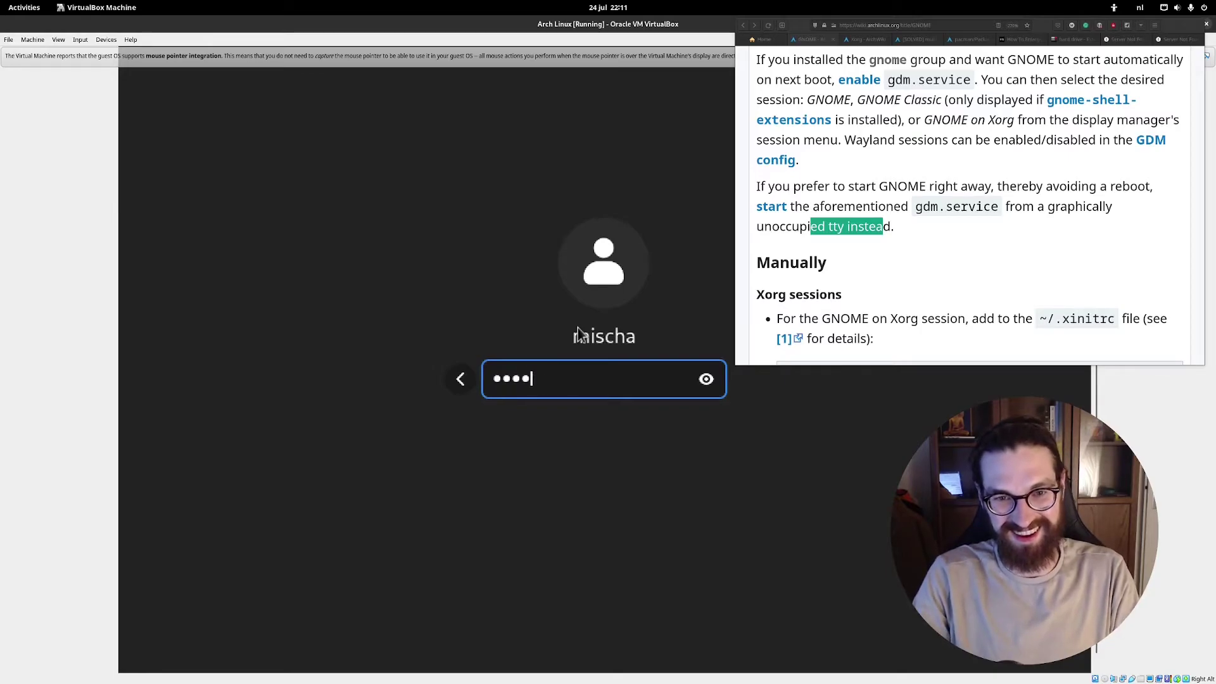
key(Return)
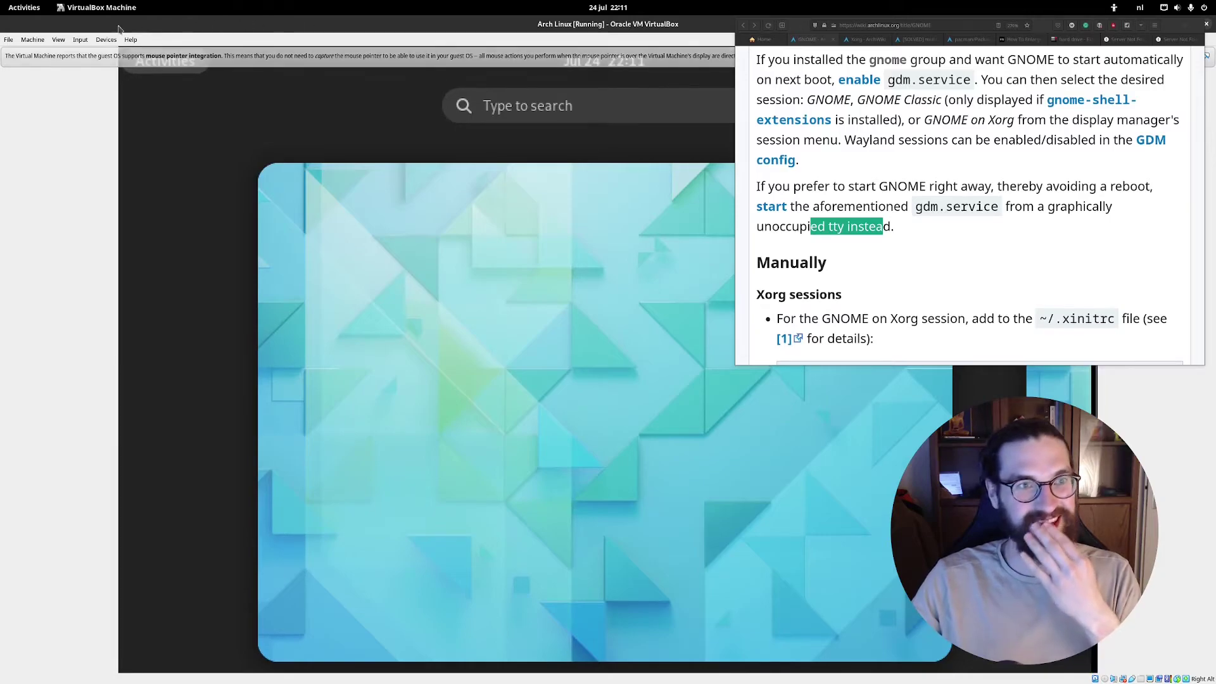
Switch the VM window to full-screen mode and dismiss the GNOME overview
click(58, 39)
click(71, 57)
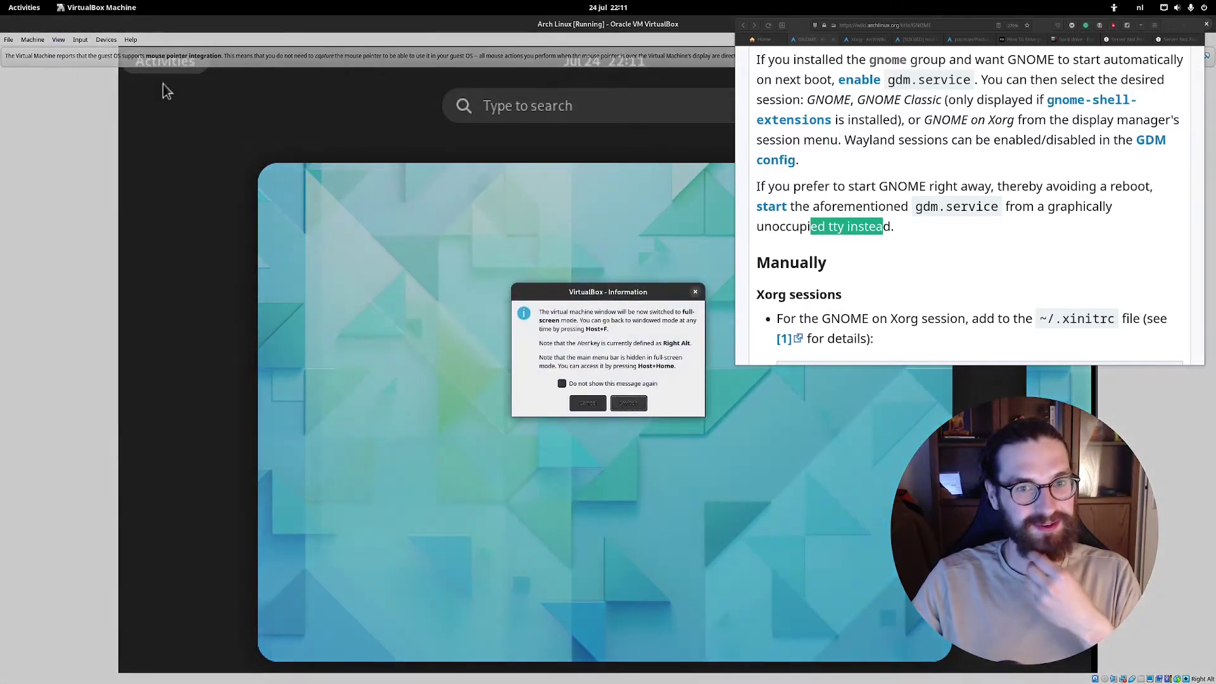
click(628, 404)
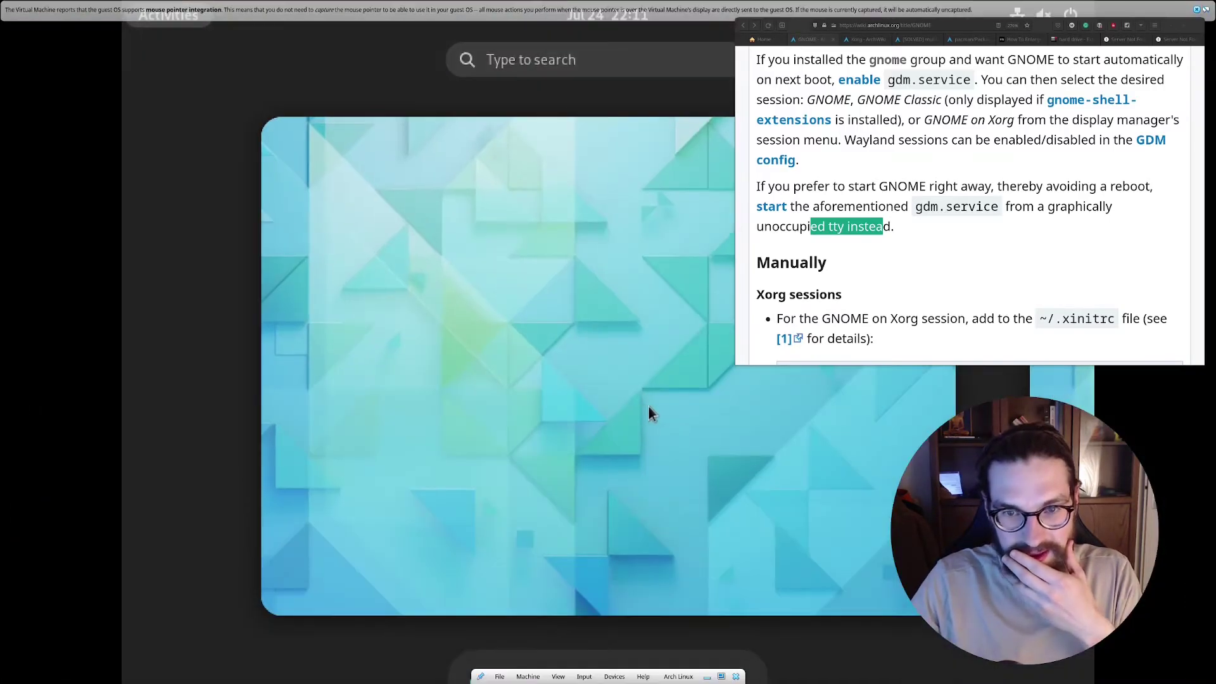
click(658, 570)
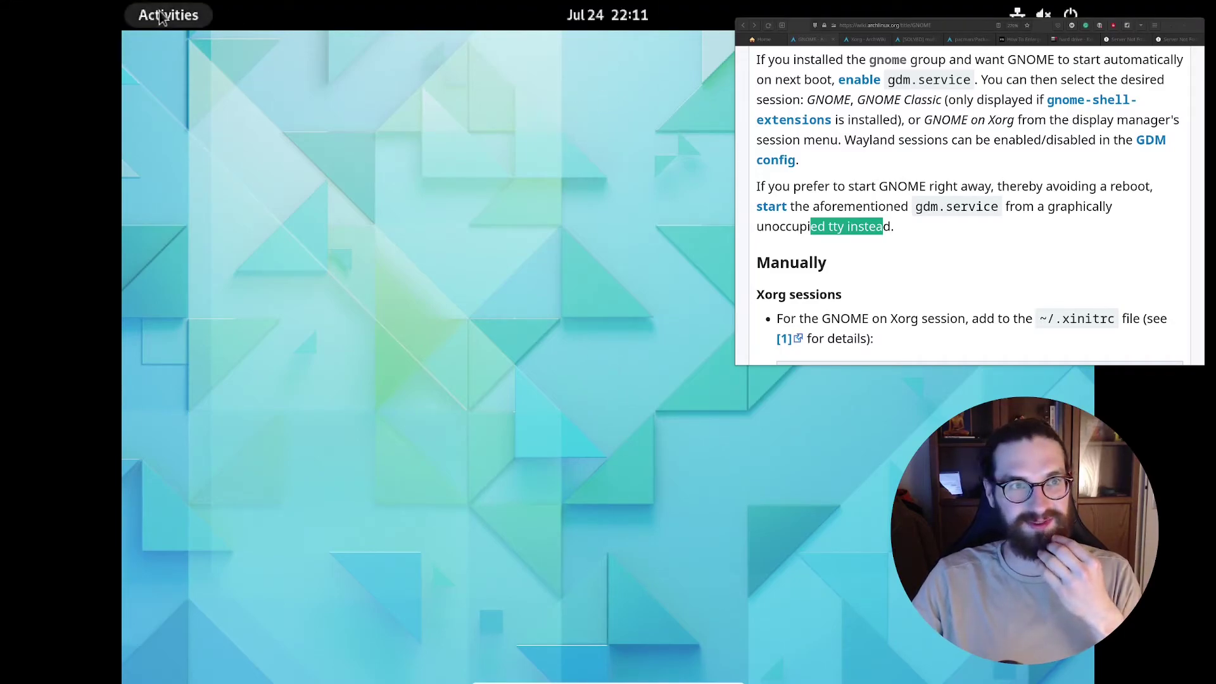
Browse the GNOME Activities overview and the installed applications grid
click(163, 15)
scroll(600, 333, up, 1)
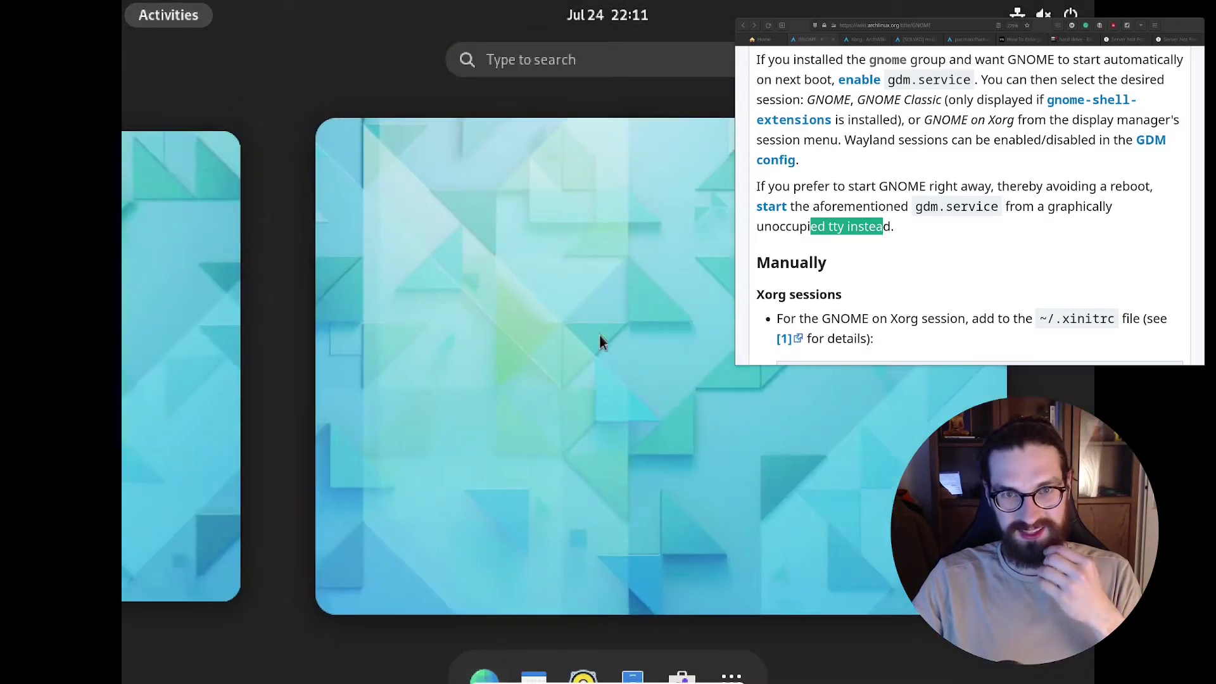
scroll(602, 341, down, 1)
click(722, 666)
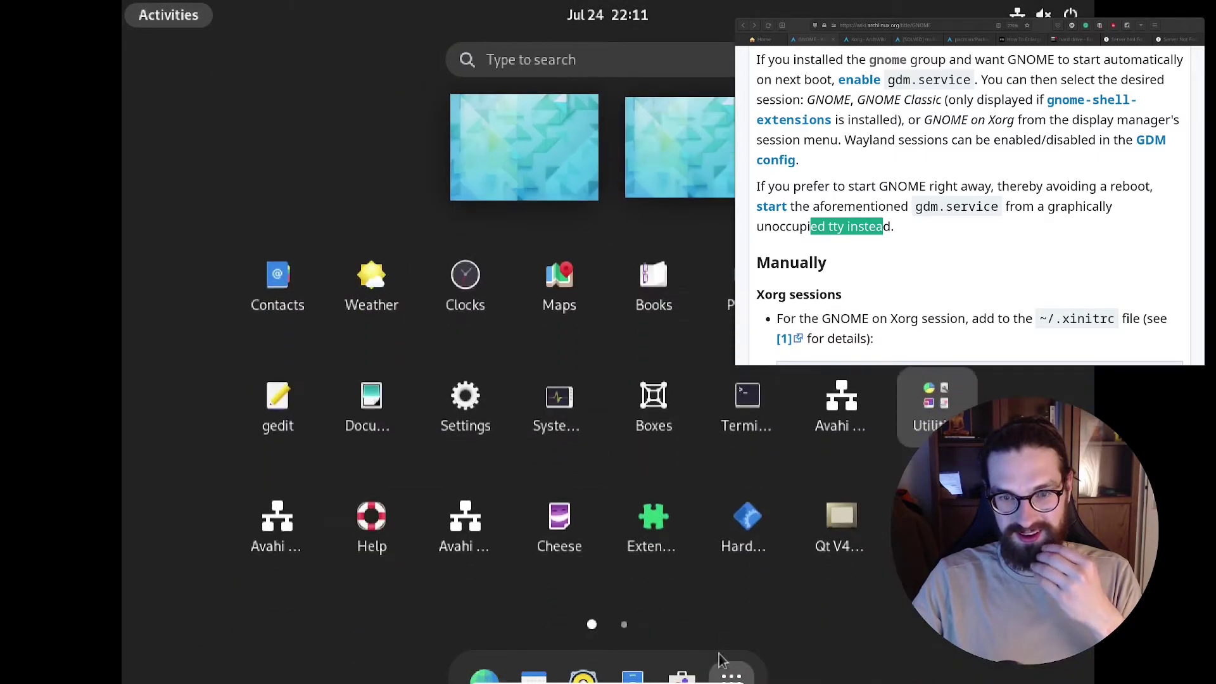
scroll(665, 532, down, 1)
scroll(664, 534, up, 1)
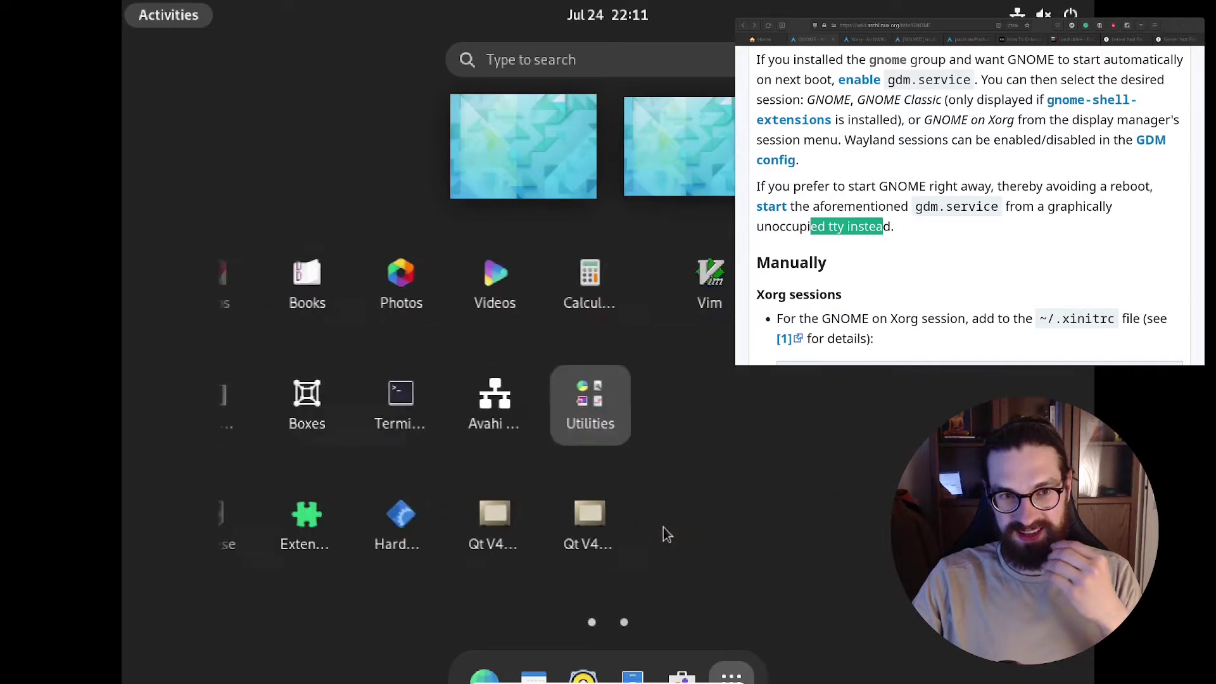
key(Escape)
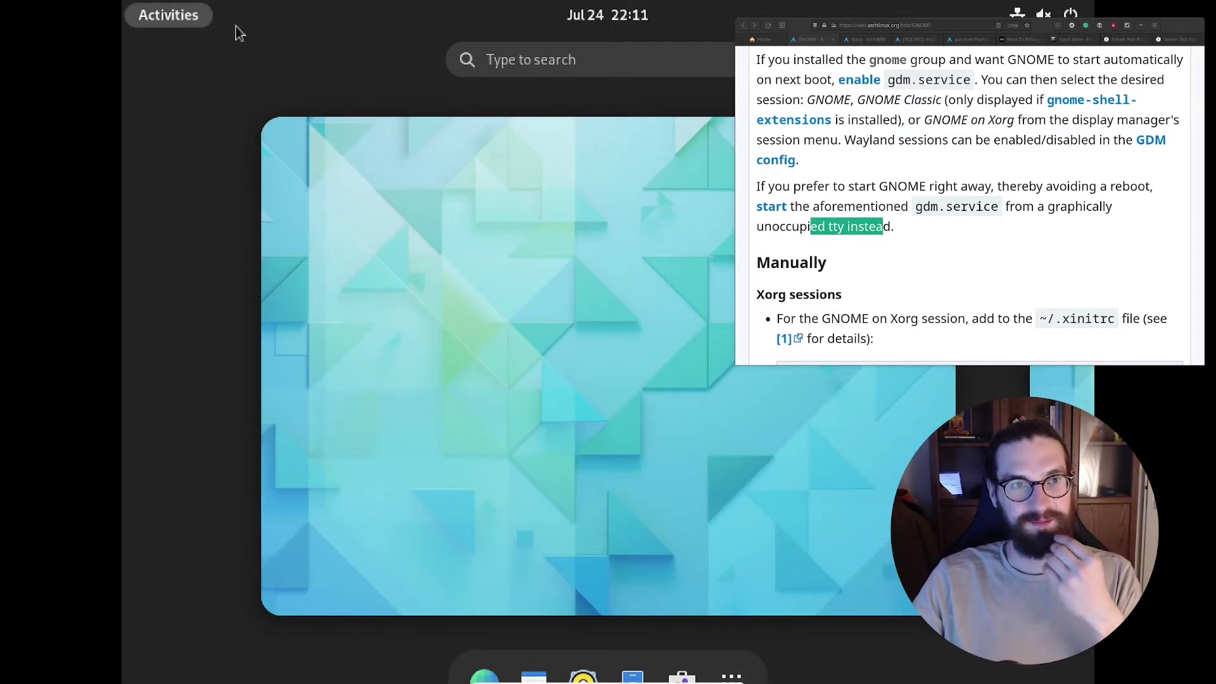
click(192, 26)
Power off the Arch guest and open the Arch Linux VM's settings
click(193, 26)
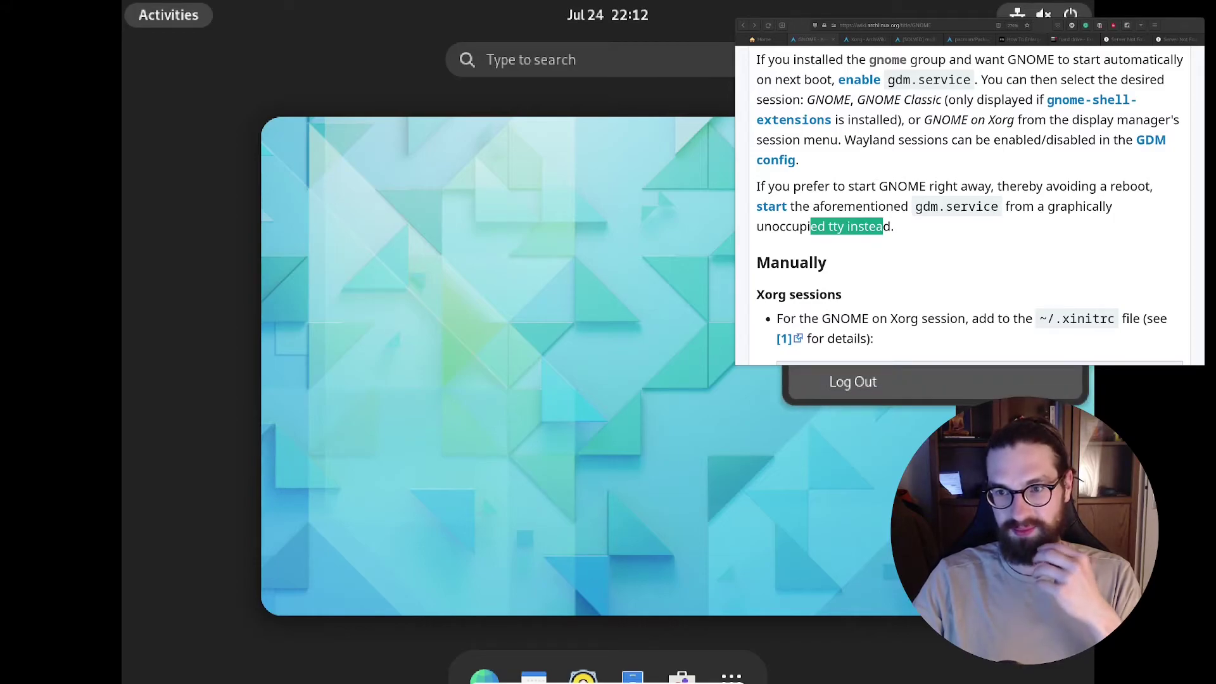
key(Return)
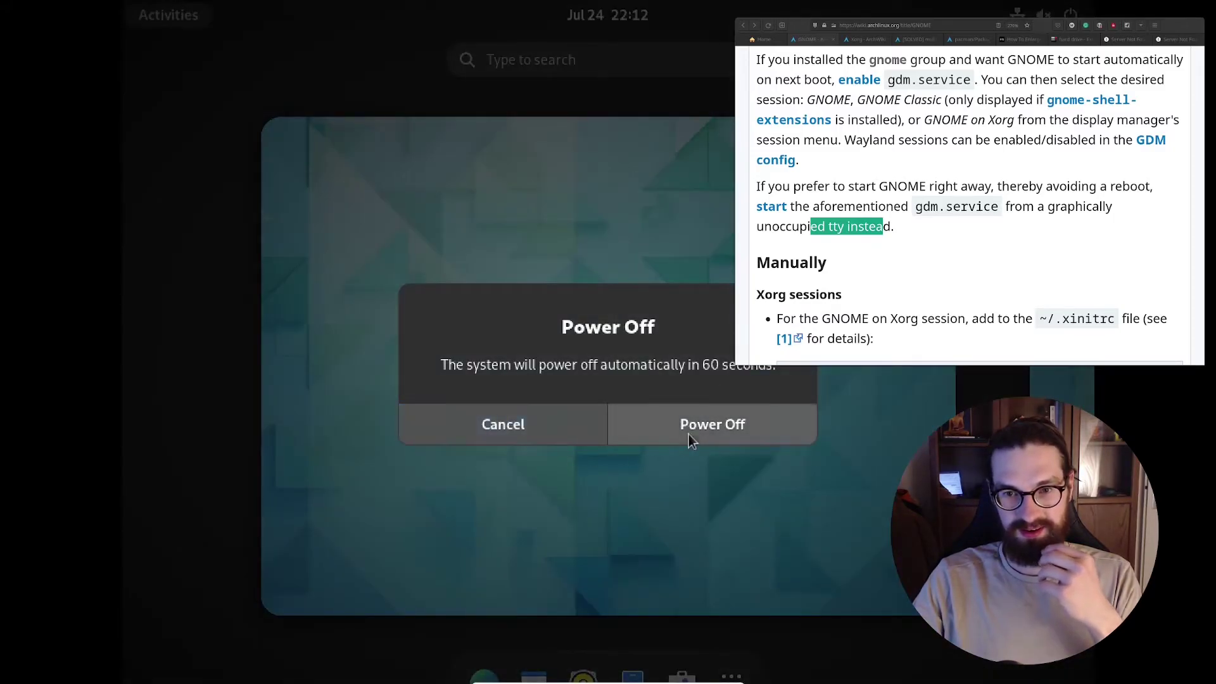
click(689, 435)
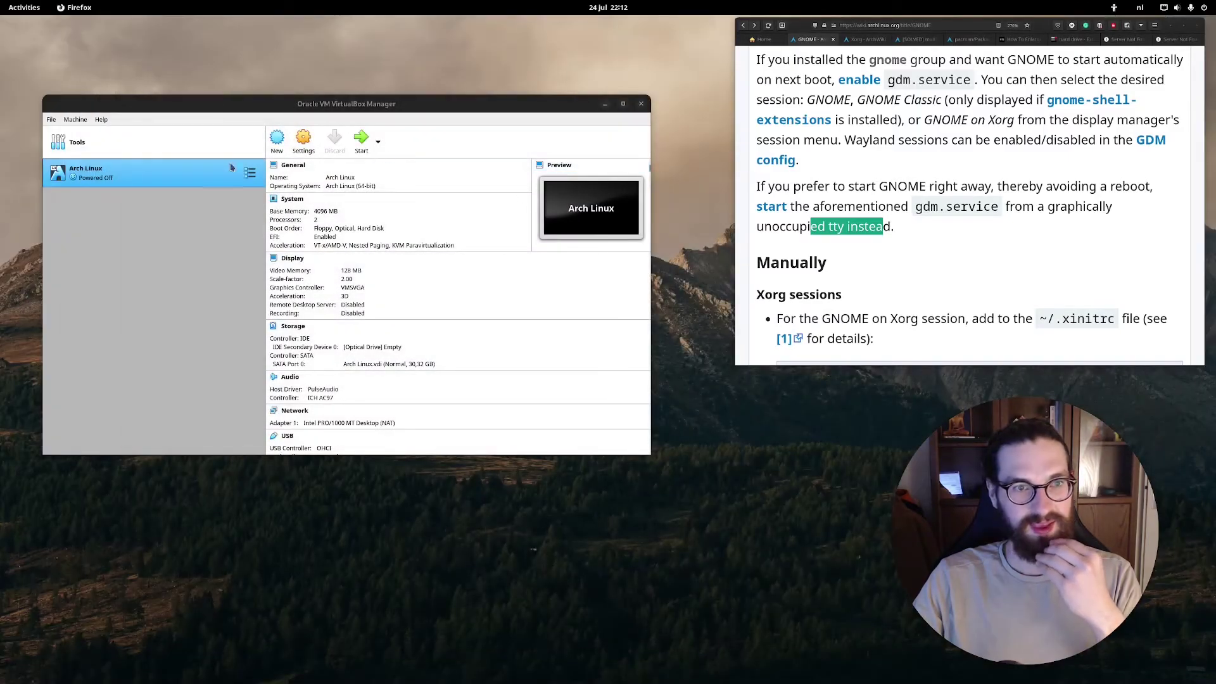
click(300, 138)
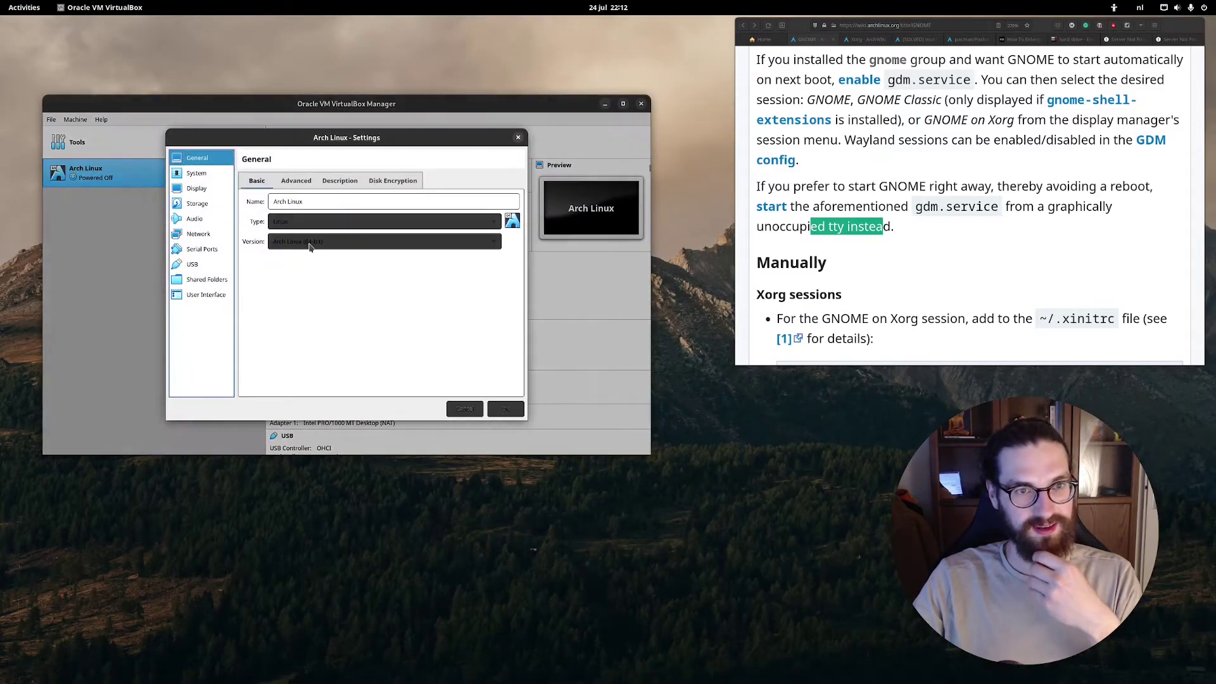
Drag the Display scale factor slider from 200% to 100% and save the settings
click(197, 189)
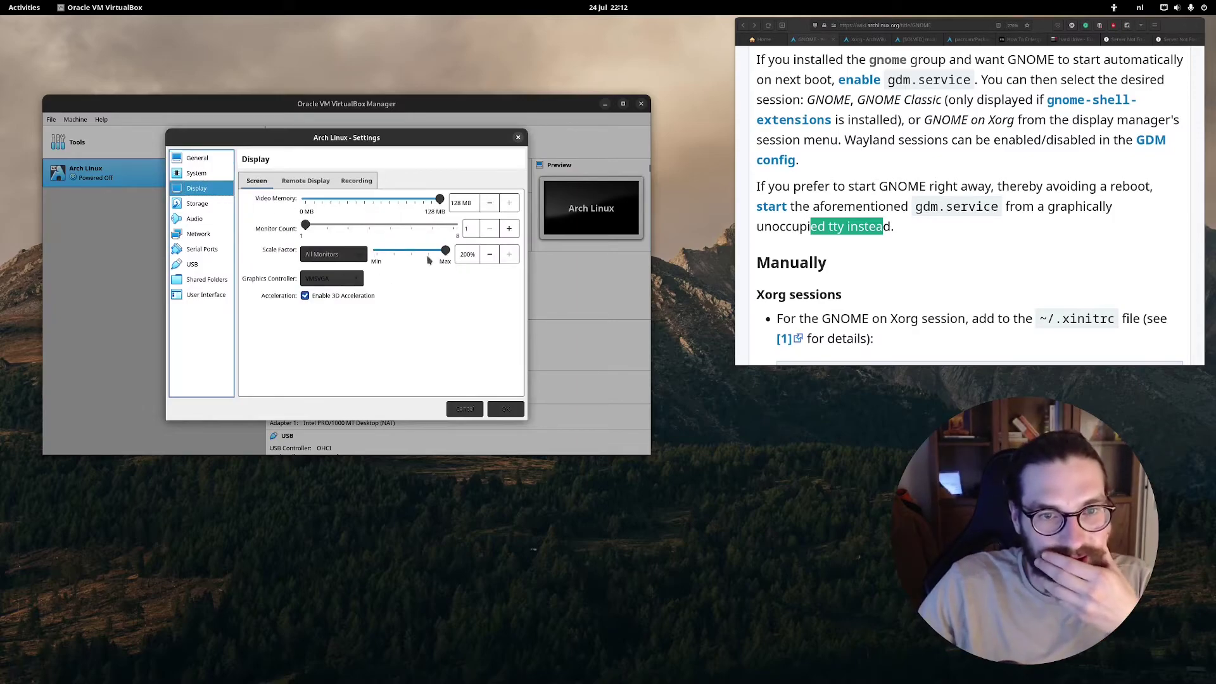
drag(446, 252, 369, 255)
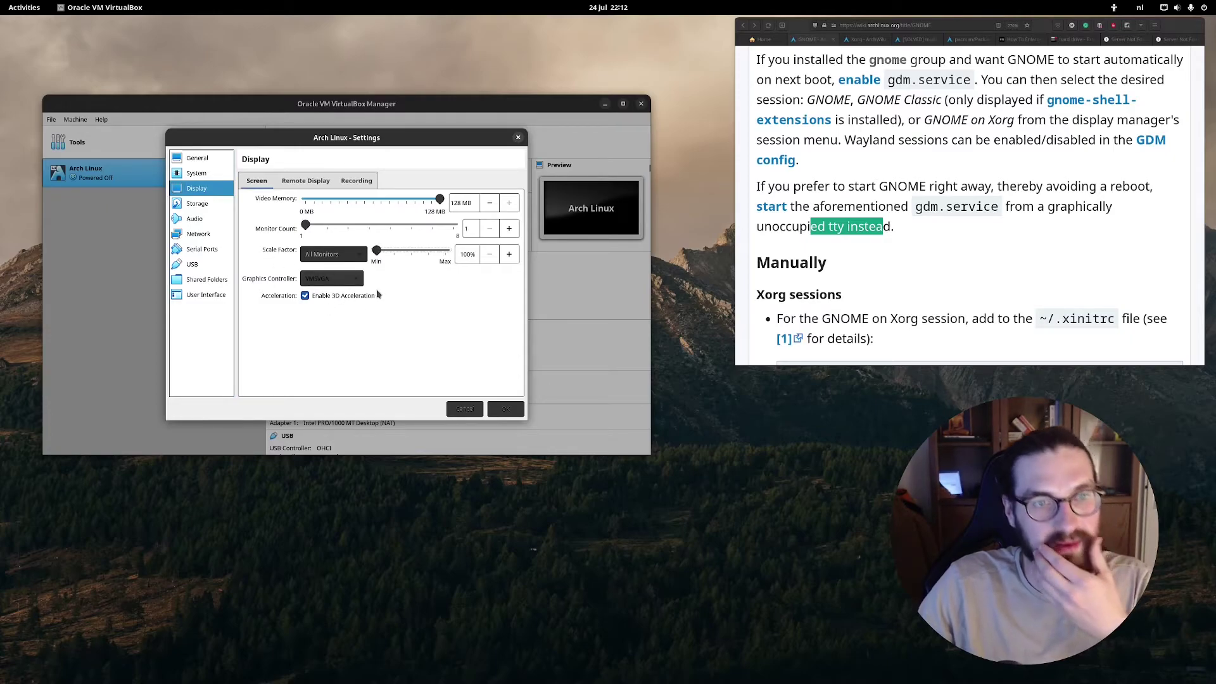
click(506, 409)
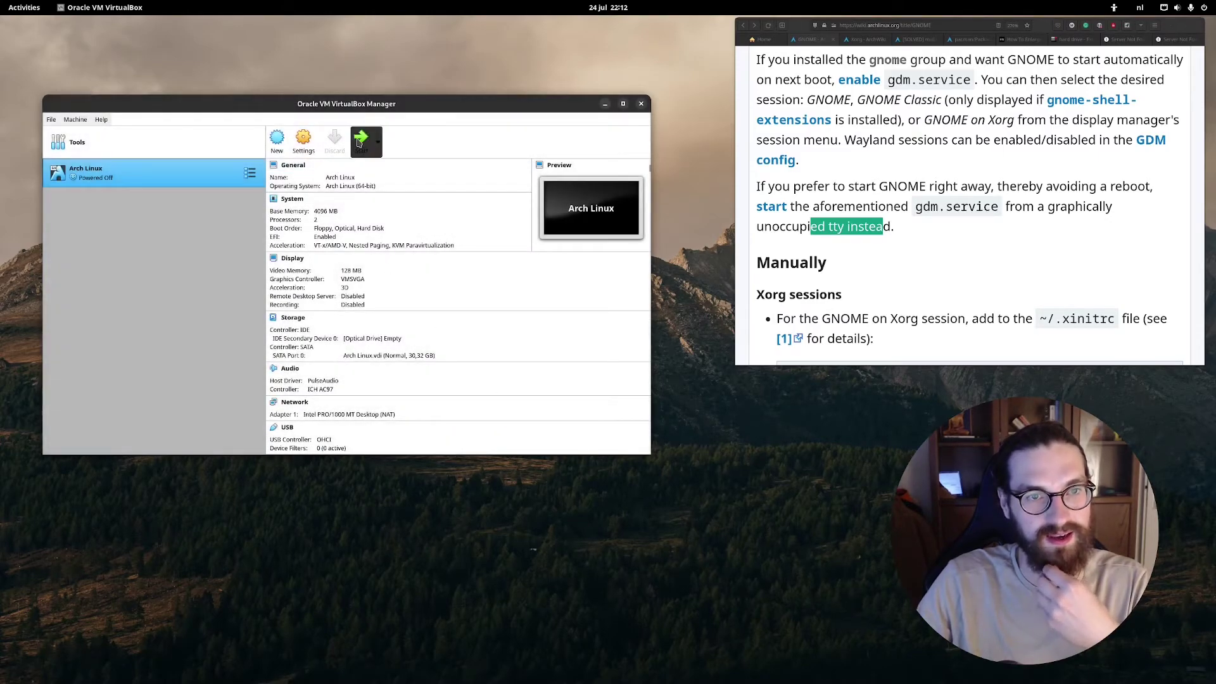
Start the Arch Linux VM full-screen and boot the default GRUB entry
key(alt+f)
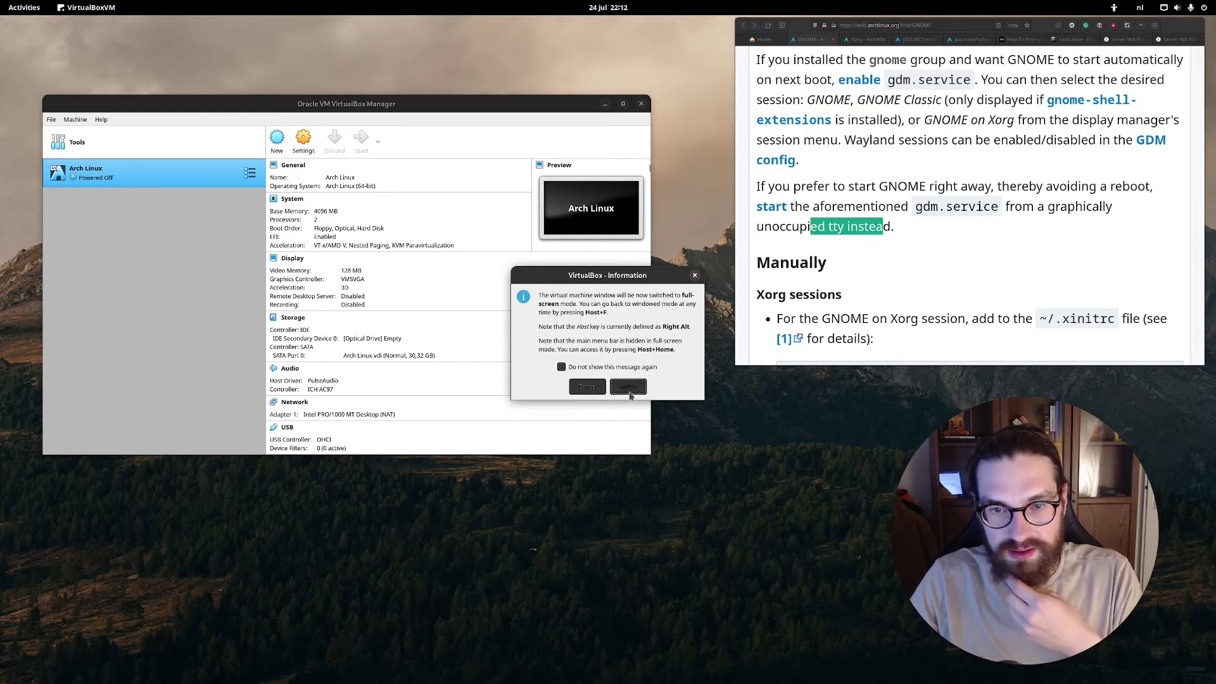
click(629, 387)
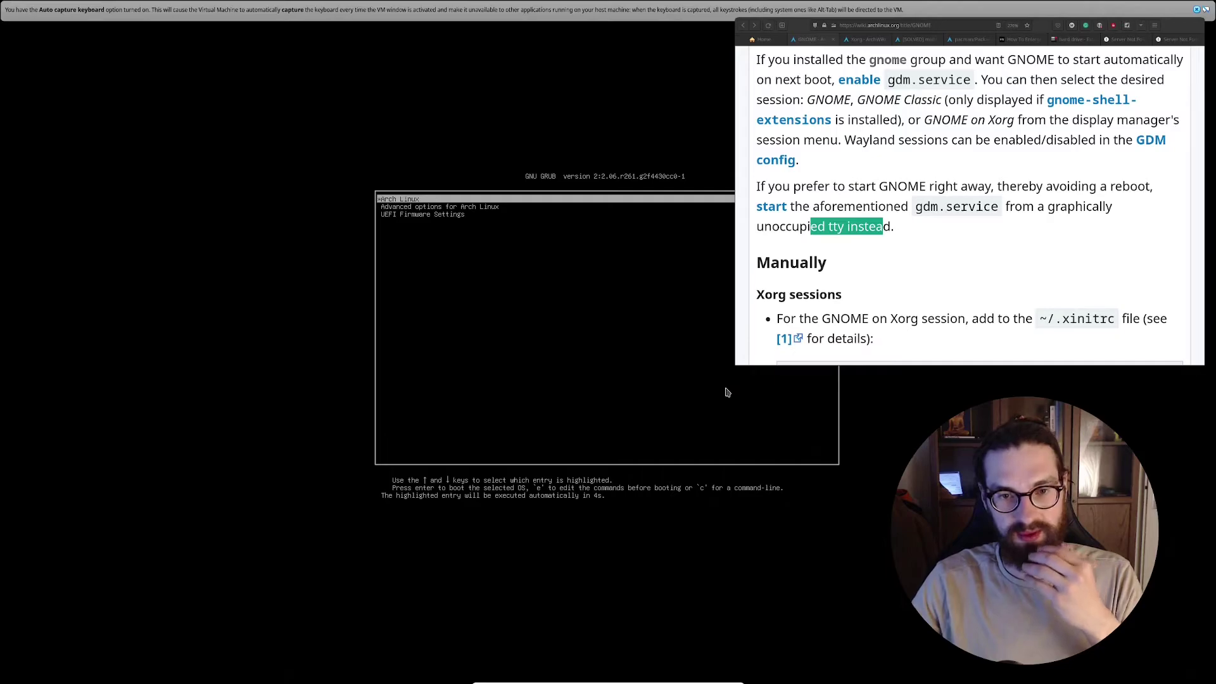
key(Return)
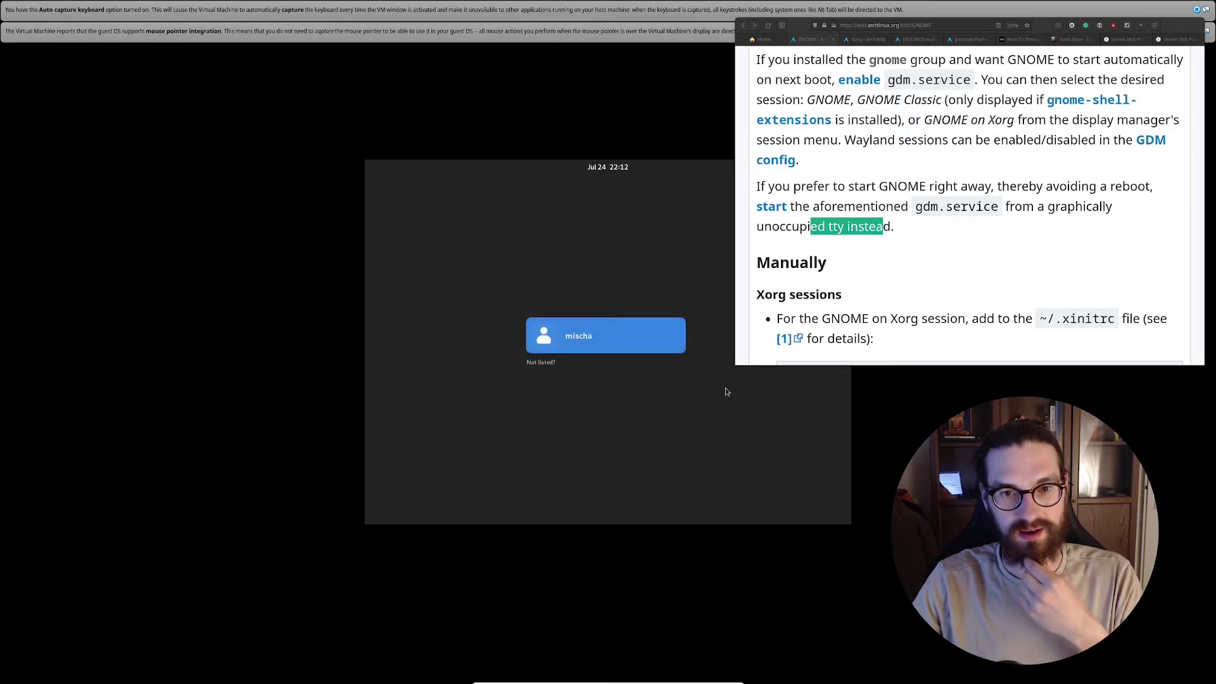
Select the user on the GDM screen and enter the password to log in
click(579, 339)
text(********)
key(Return)
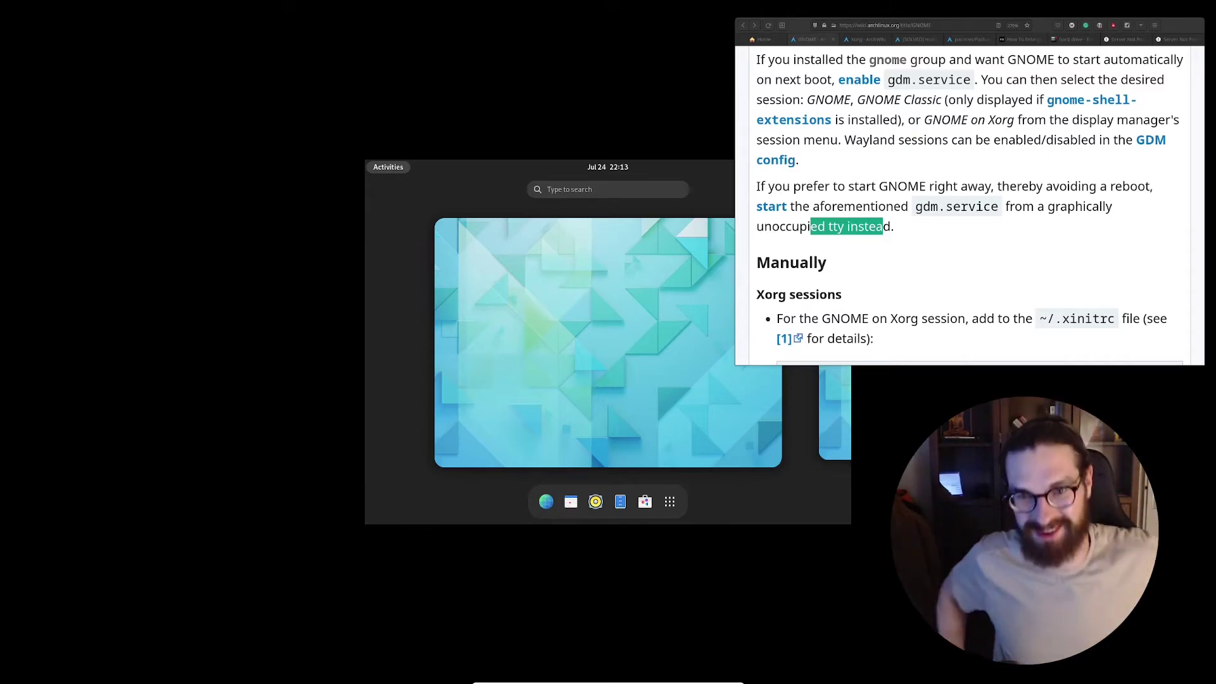
Show the GNOME application grid with all installed apps
scroll(670, 382, down, 1)
scroll(718, 367, up, 1)
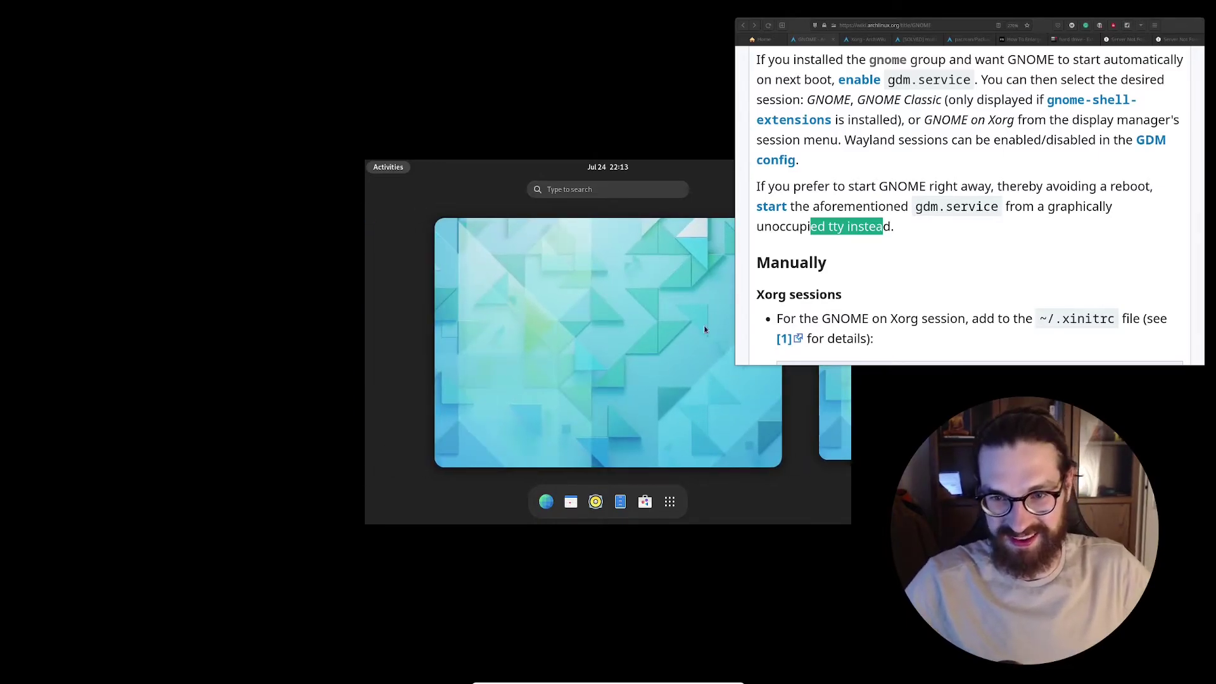
scroll(684, 349, down, 1)
scroll(681, 355, up, 1)
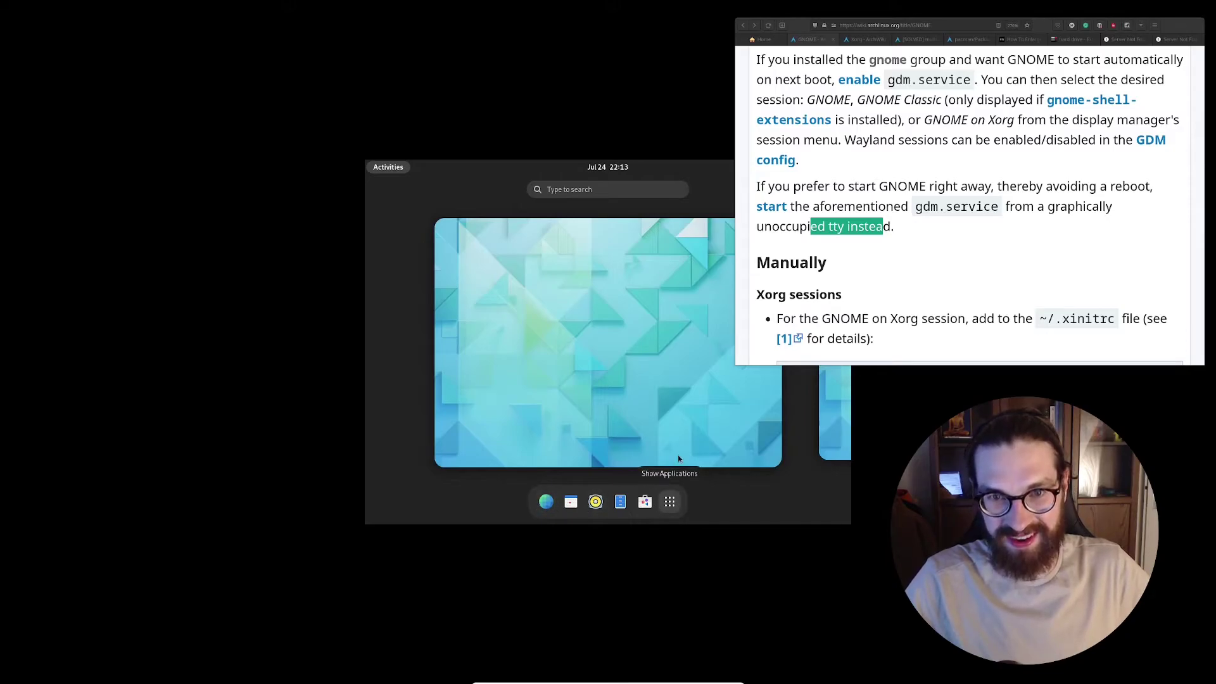
click(669, 502)
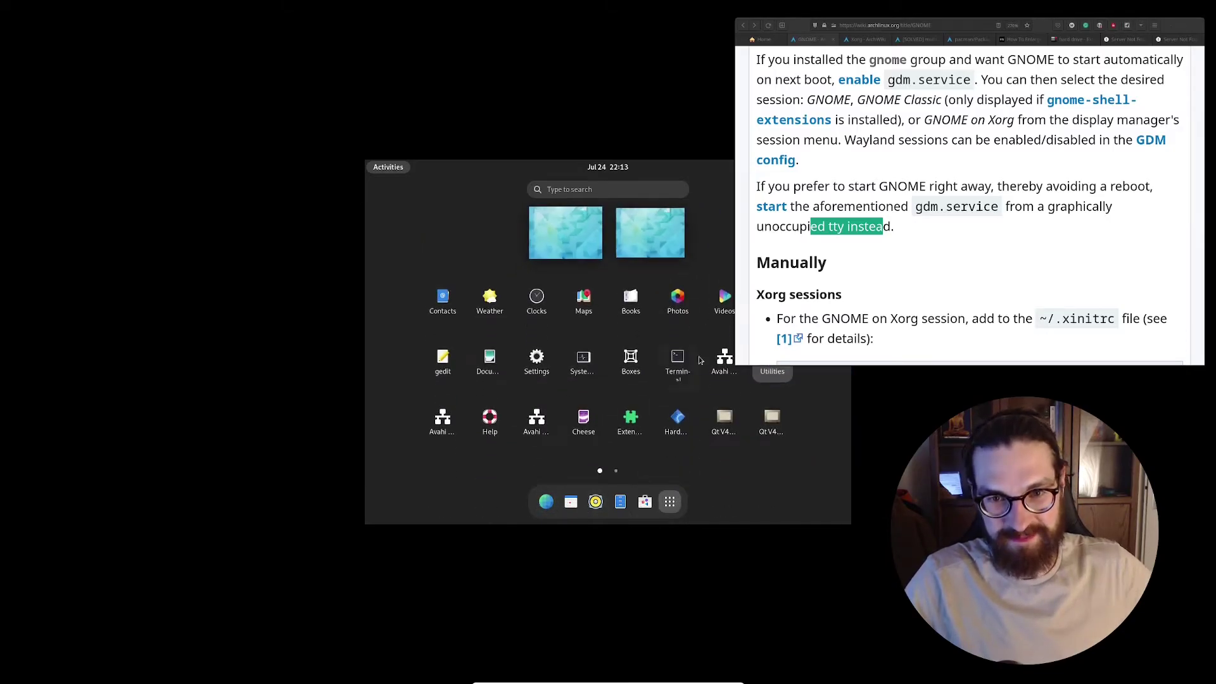
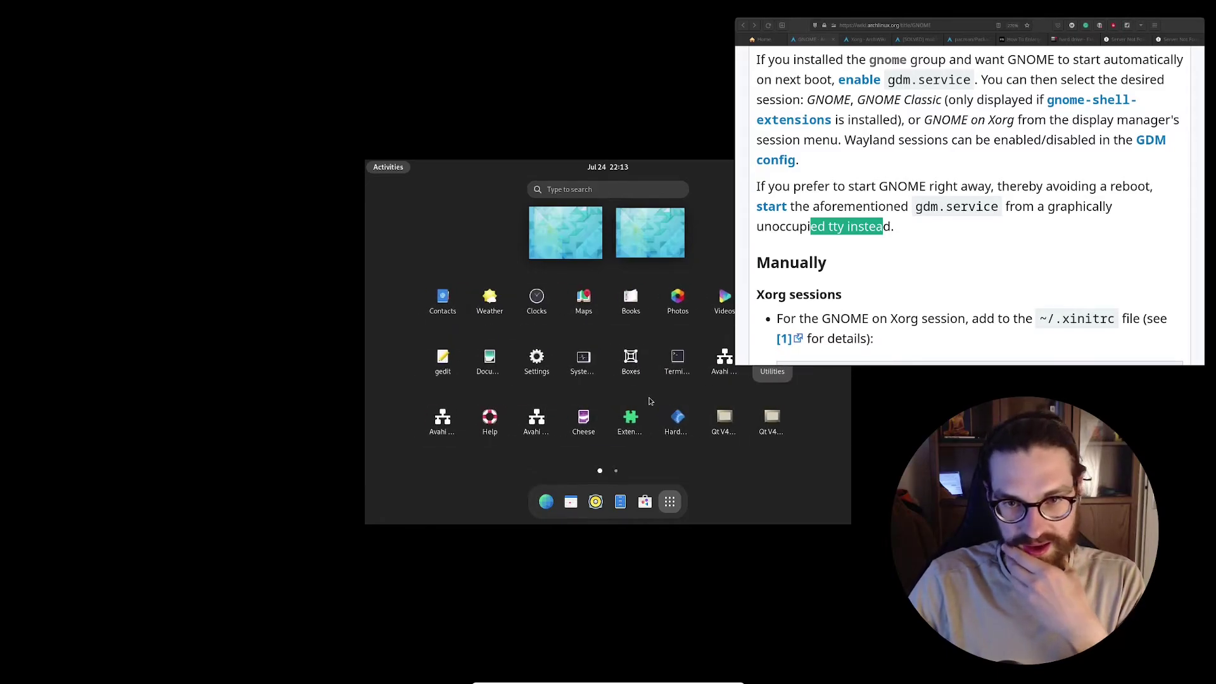
Ping google.com in a new terminal, stop the ping, and close the terminal
click(678, 362)
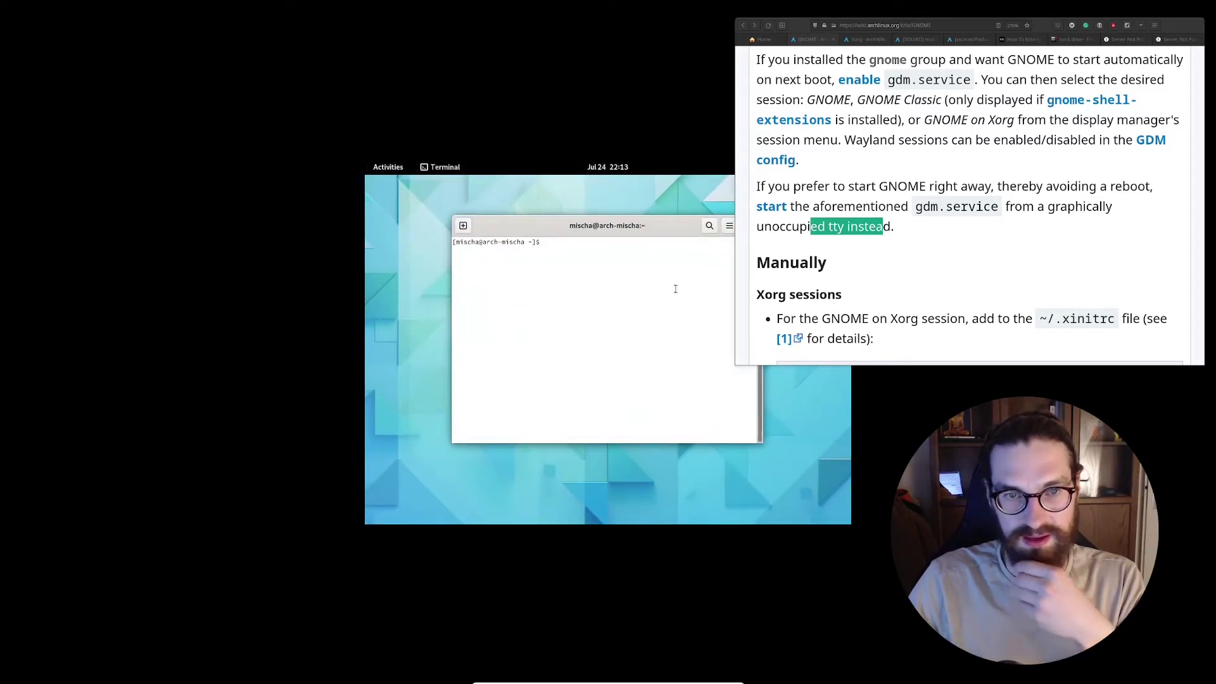
text(ping google.com)
key(Return)
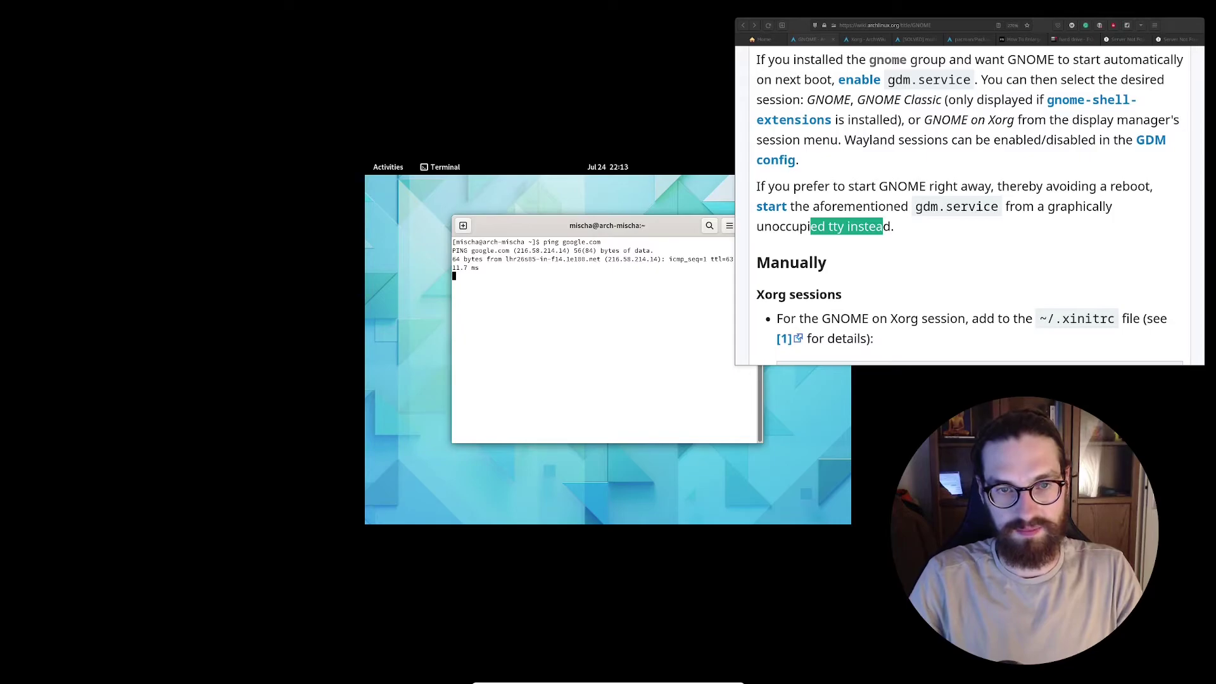
key(ctrl+c)
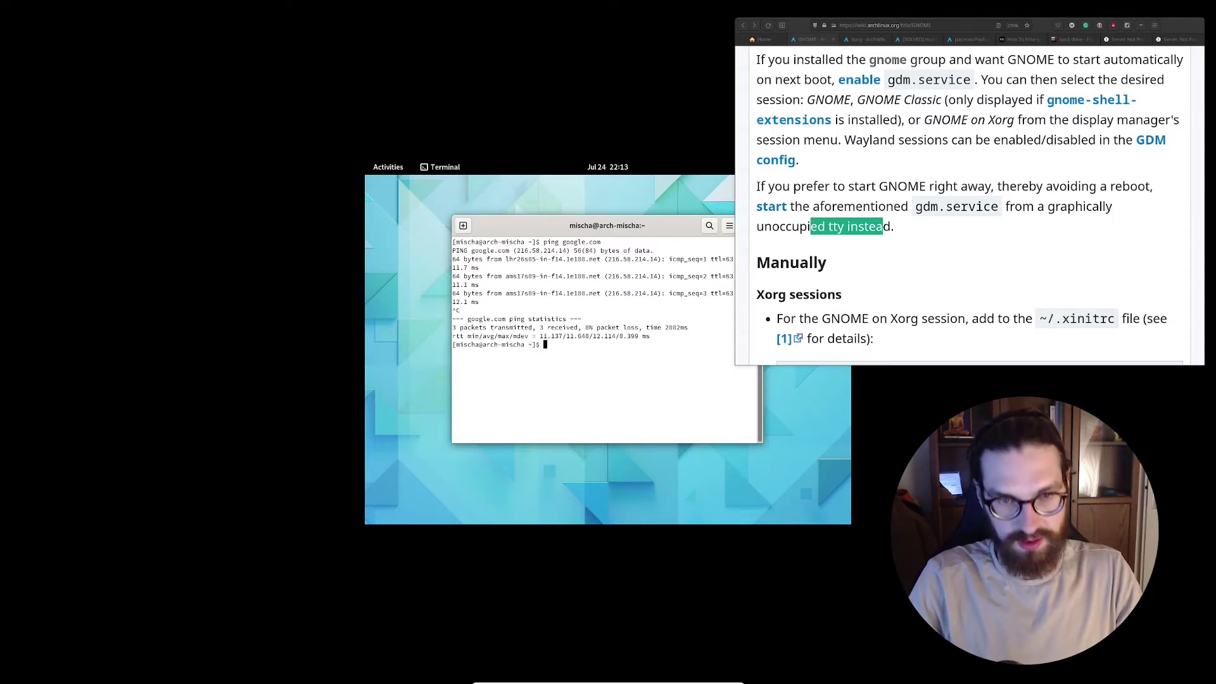
key(Return)
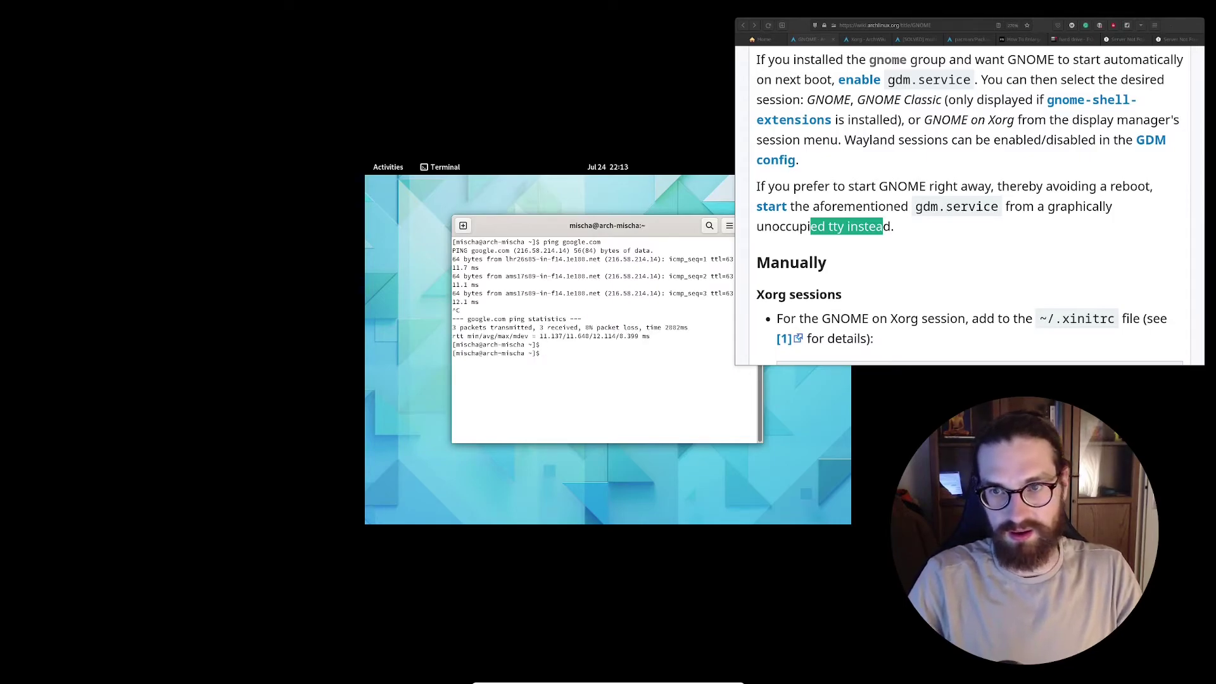
key(ctrl+d)
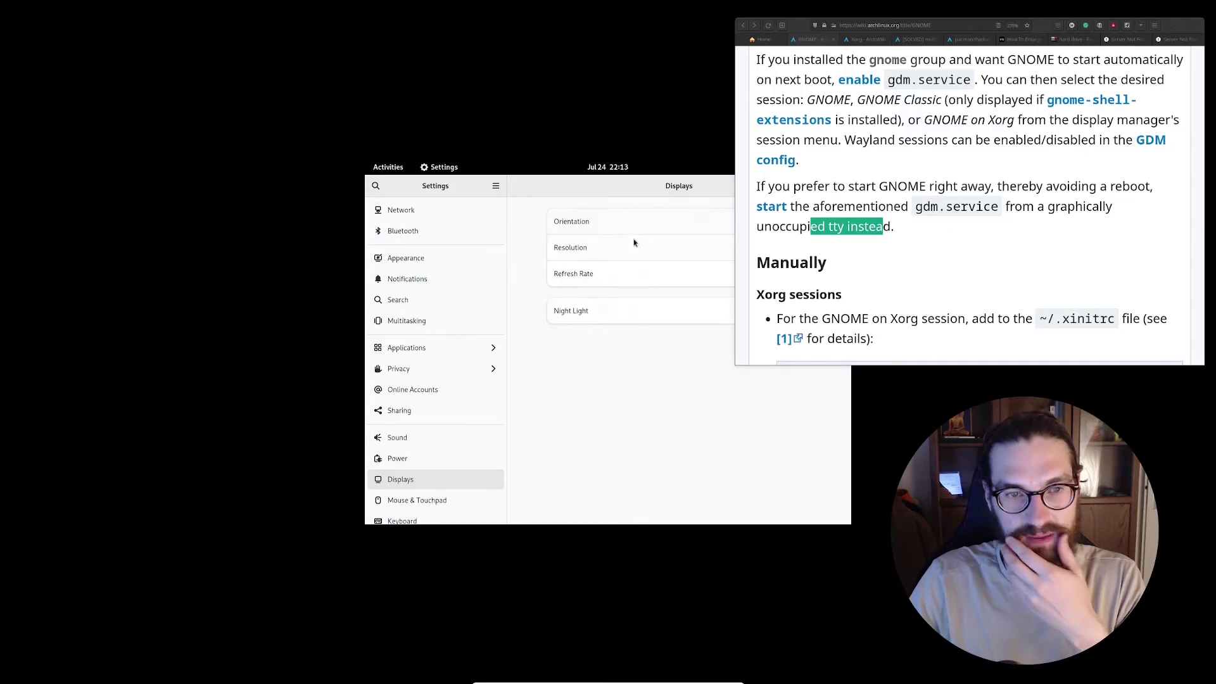
Choose a larger screen resolution, apply it, and keep the new display settings
click(710, 251)
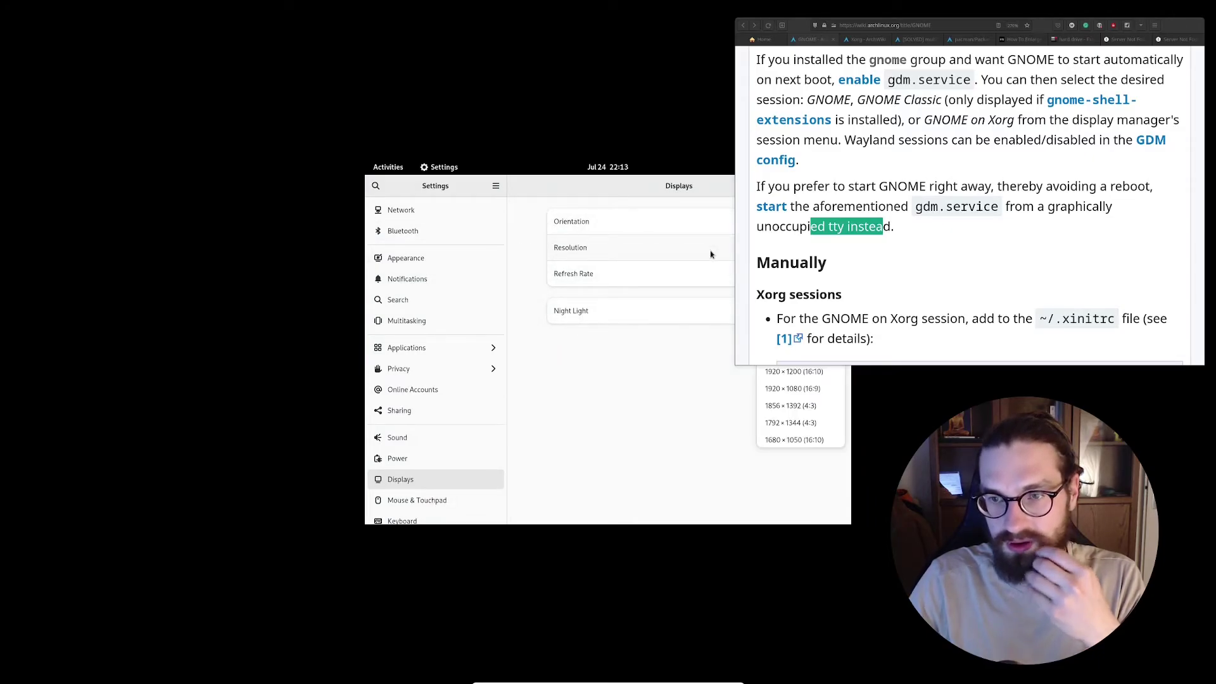
scroll(805, 424, down, 1)
click(819, 368)
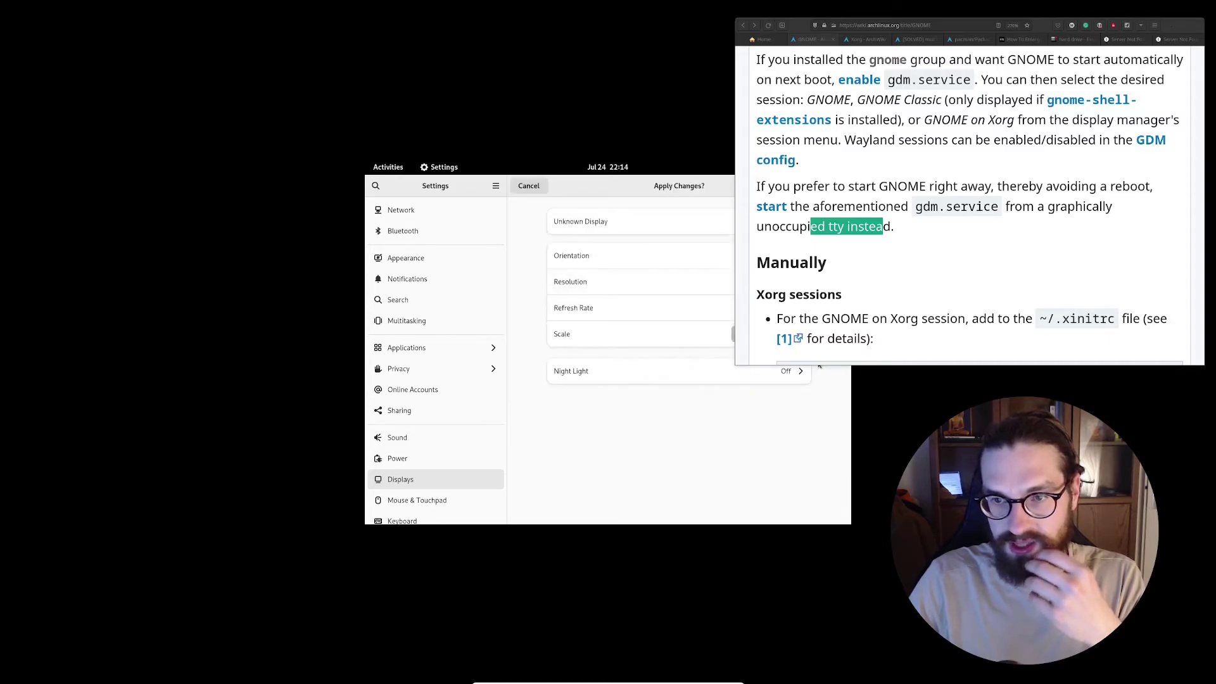
click(823, 186)
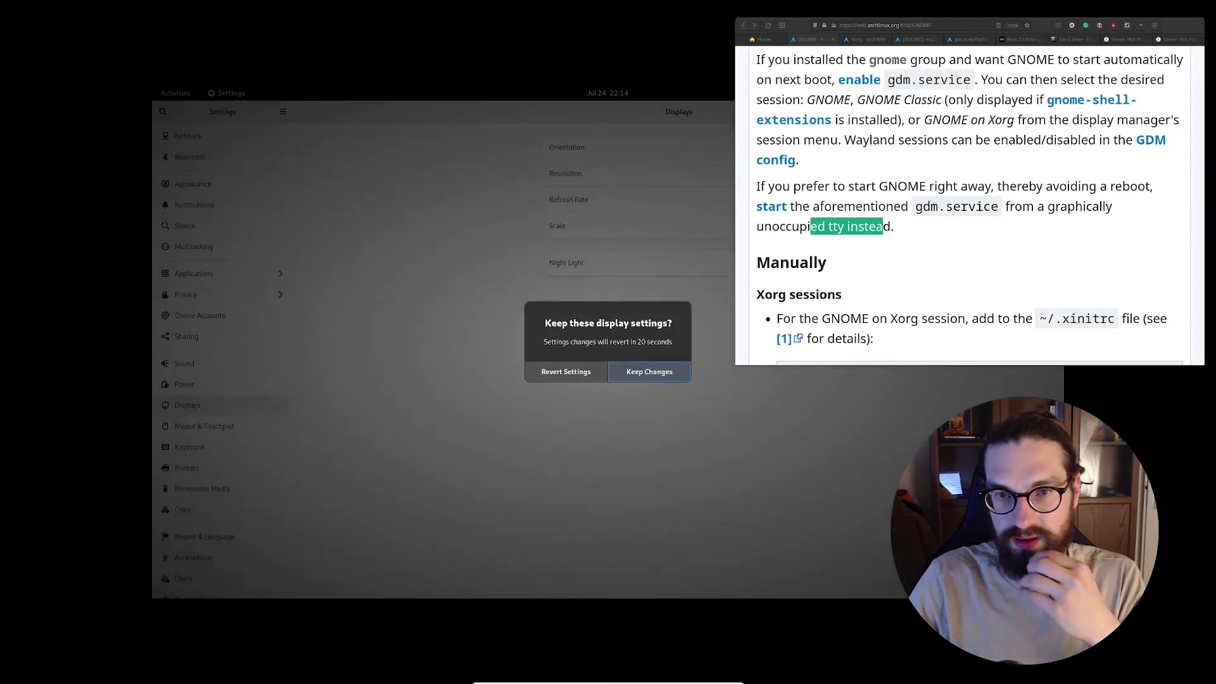
click(649, 372)
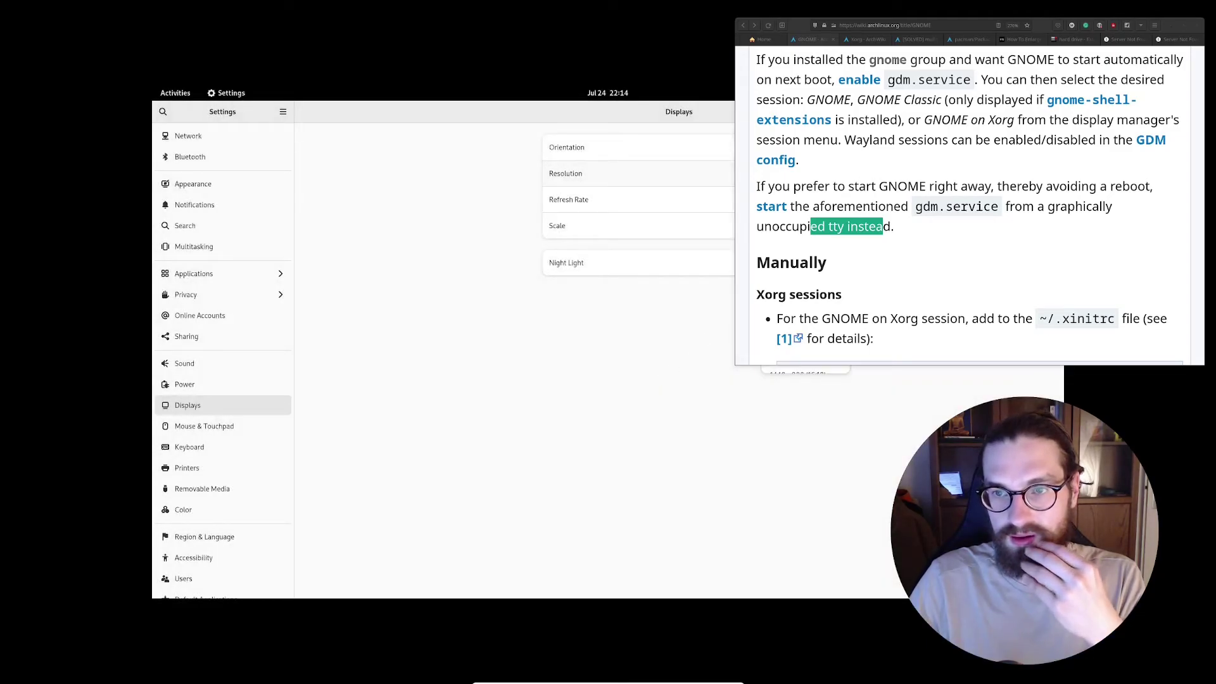
Switch to another resolution, keep the change, and close Settings
click(805, 371)
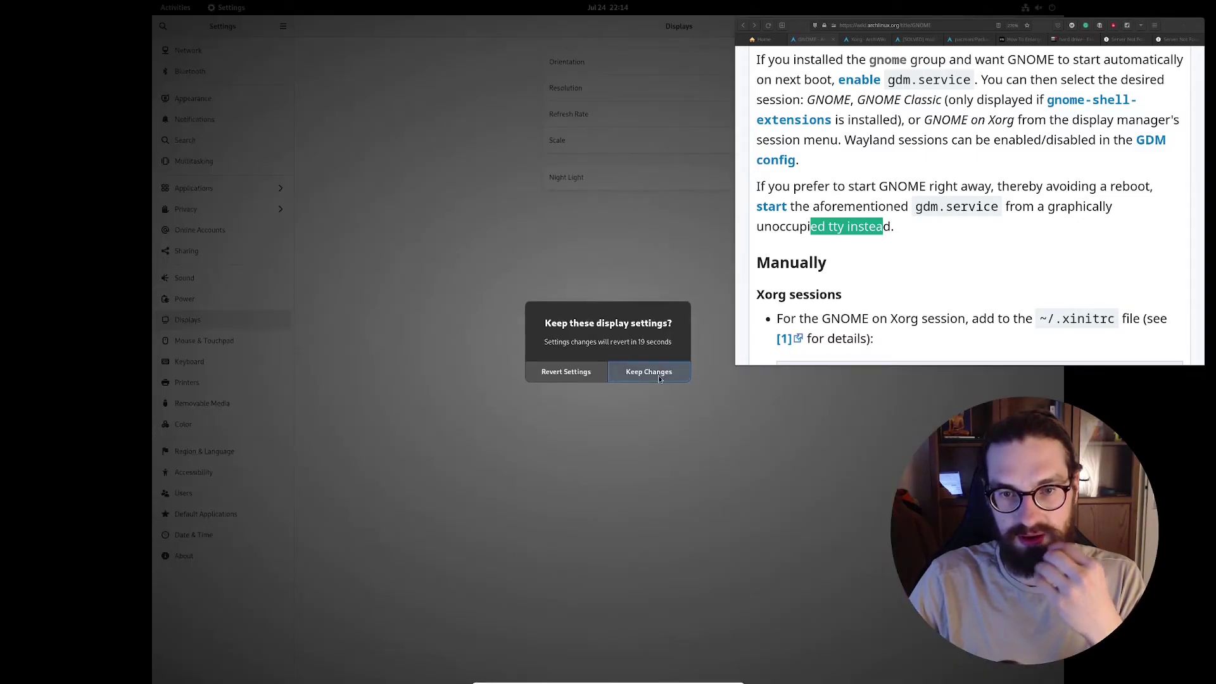
click(659, 375)
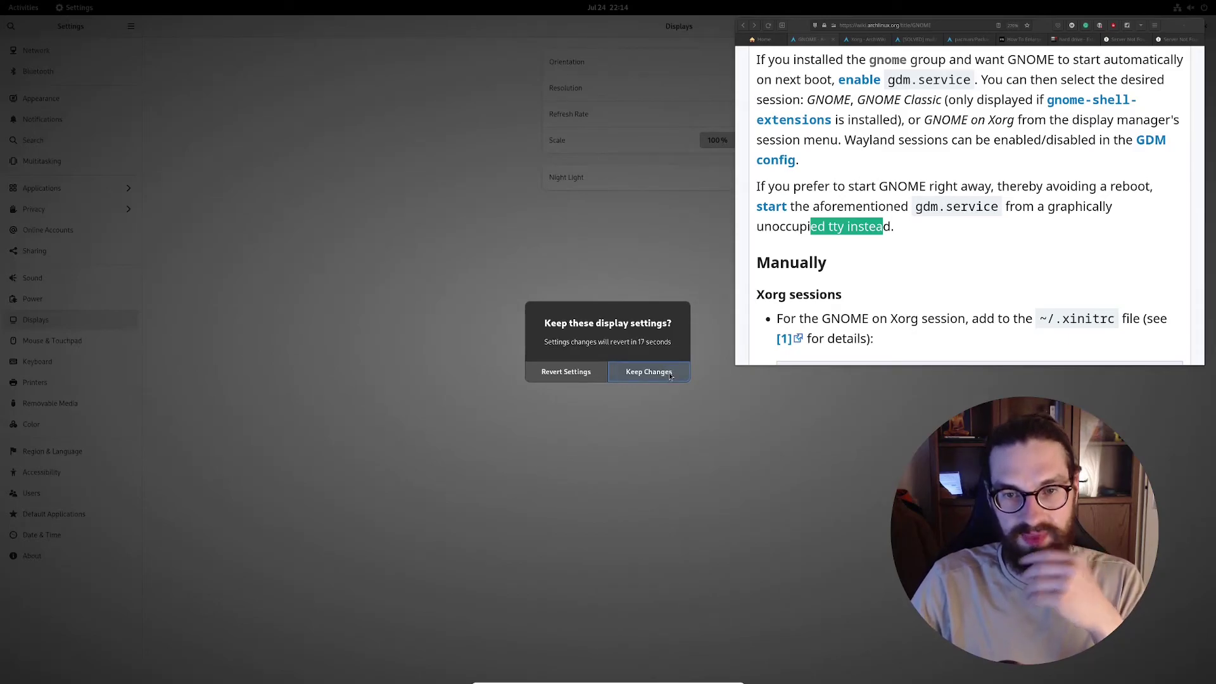
click(670, 375)
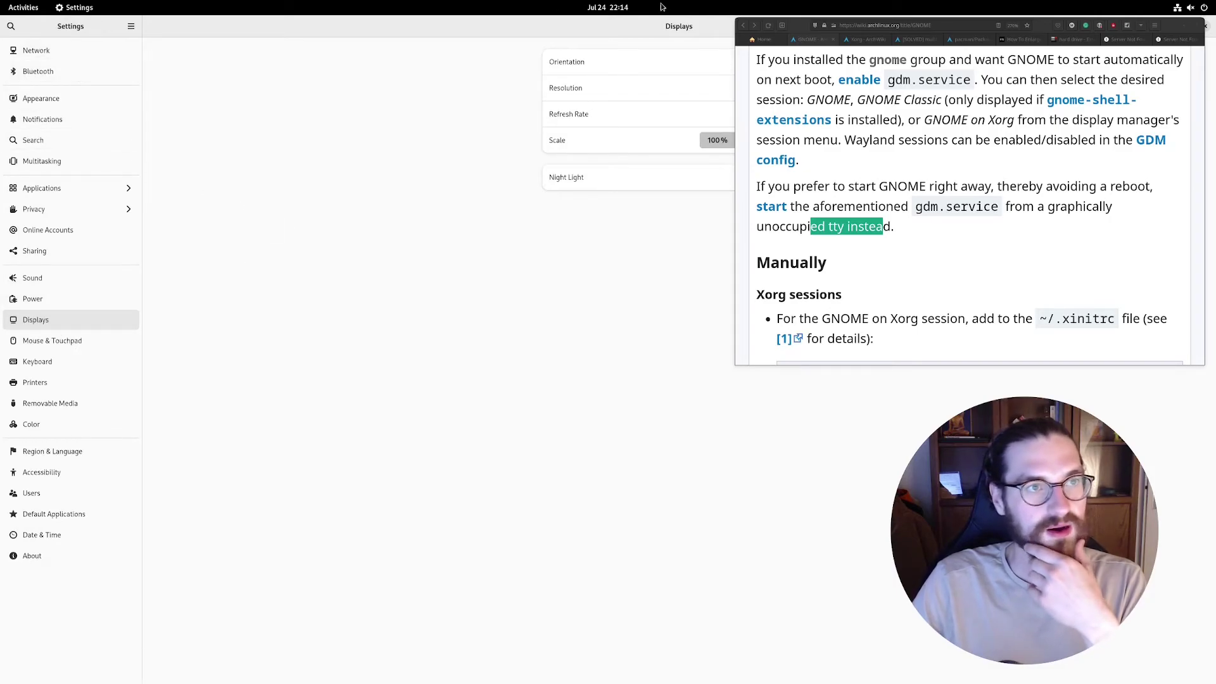
key(ctrl+q)
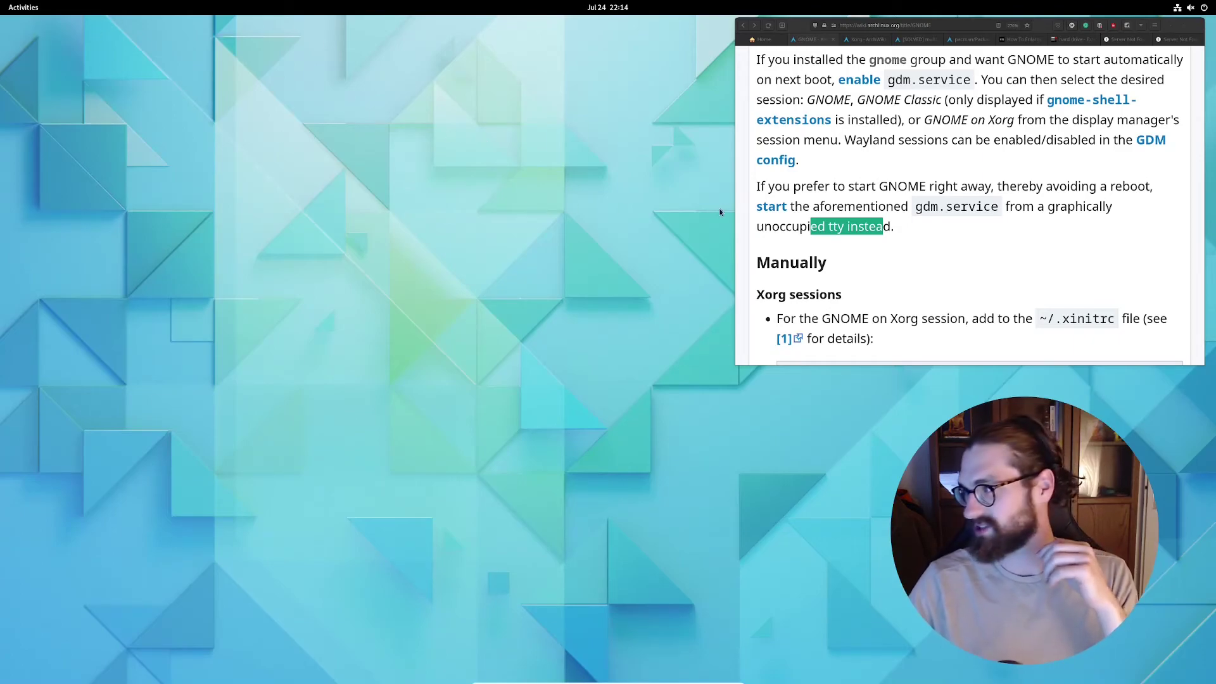
Toggle the Activities overview a few times, returning the VM to full screen and the desktop
key(super)
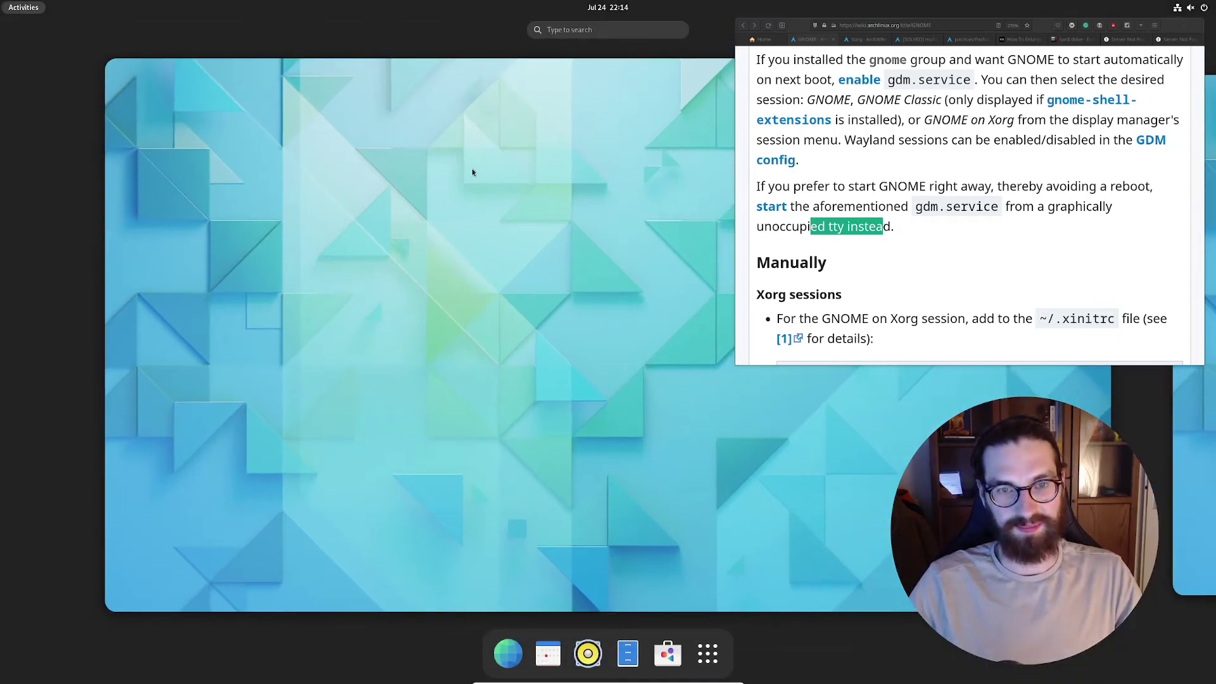
key(super)
scroll(769, 505, down, 1)
scroll(766, 498, up, 1)
key(super)
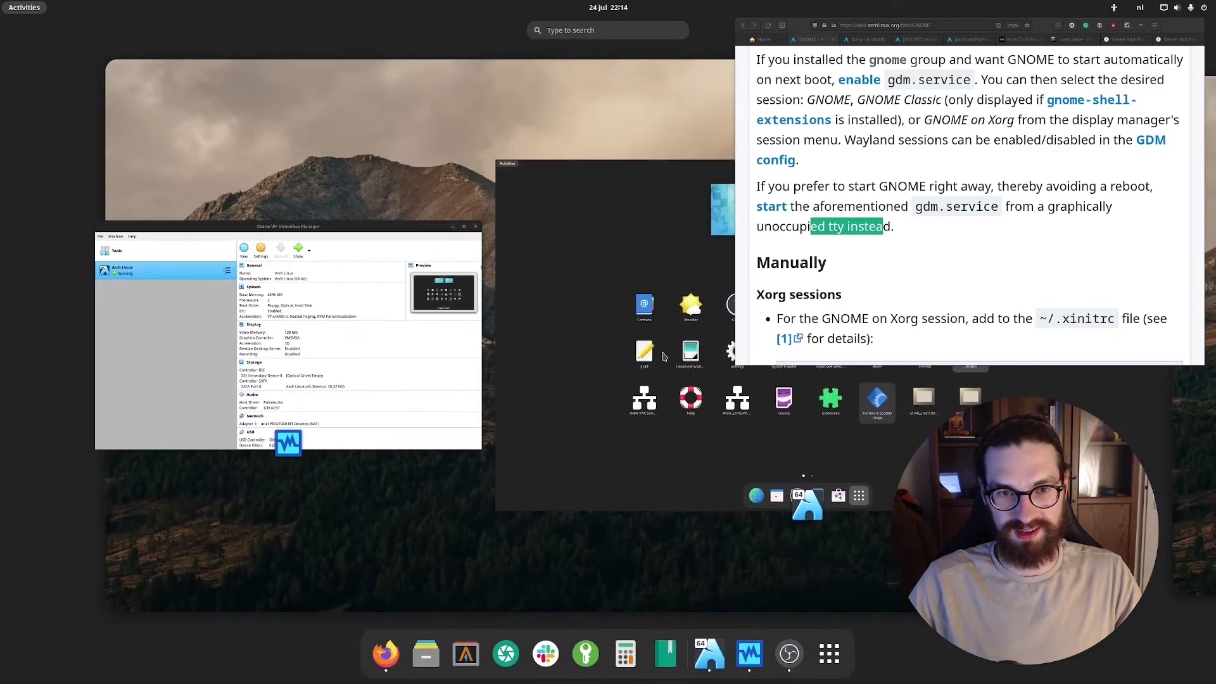
key(super)
click(578, 108)
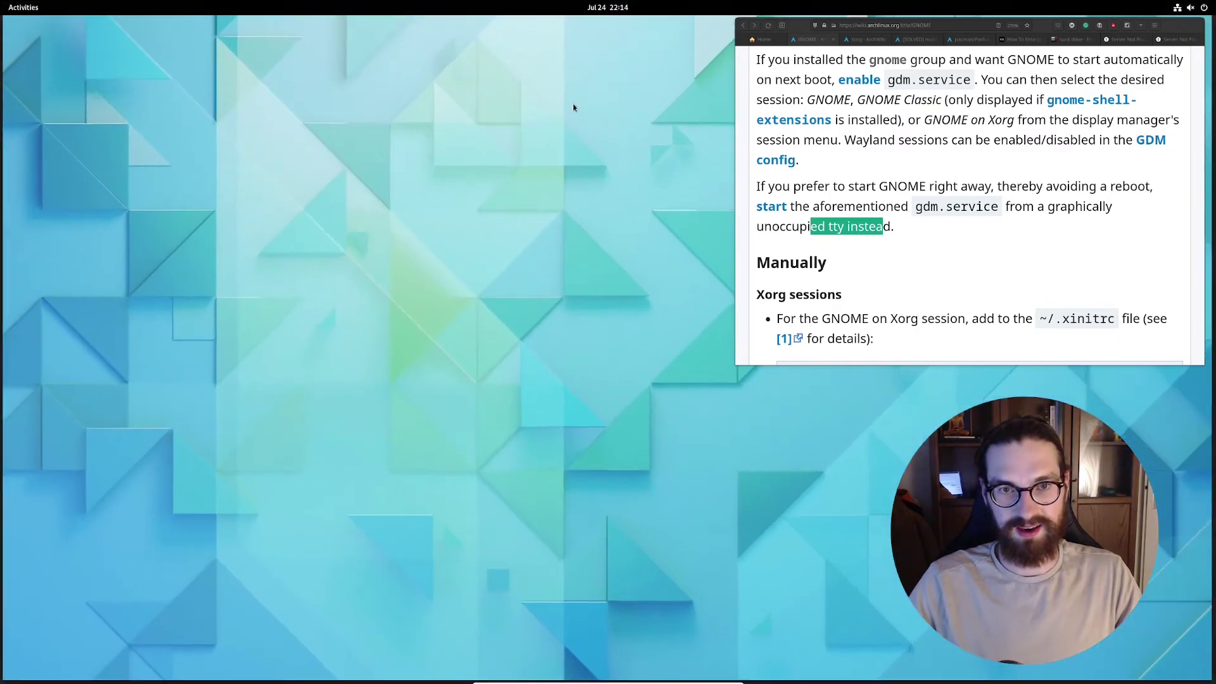
key(super)
key(super)
key(super)
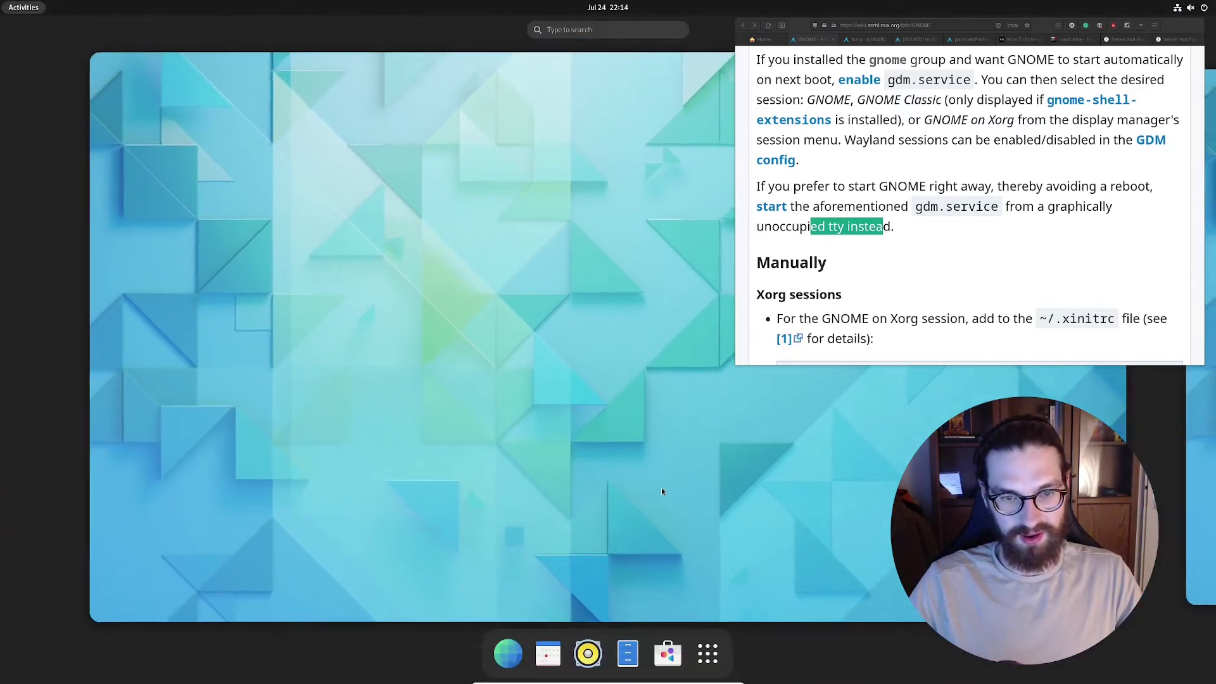
key(super)
key(super)
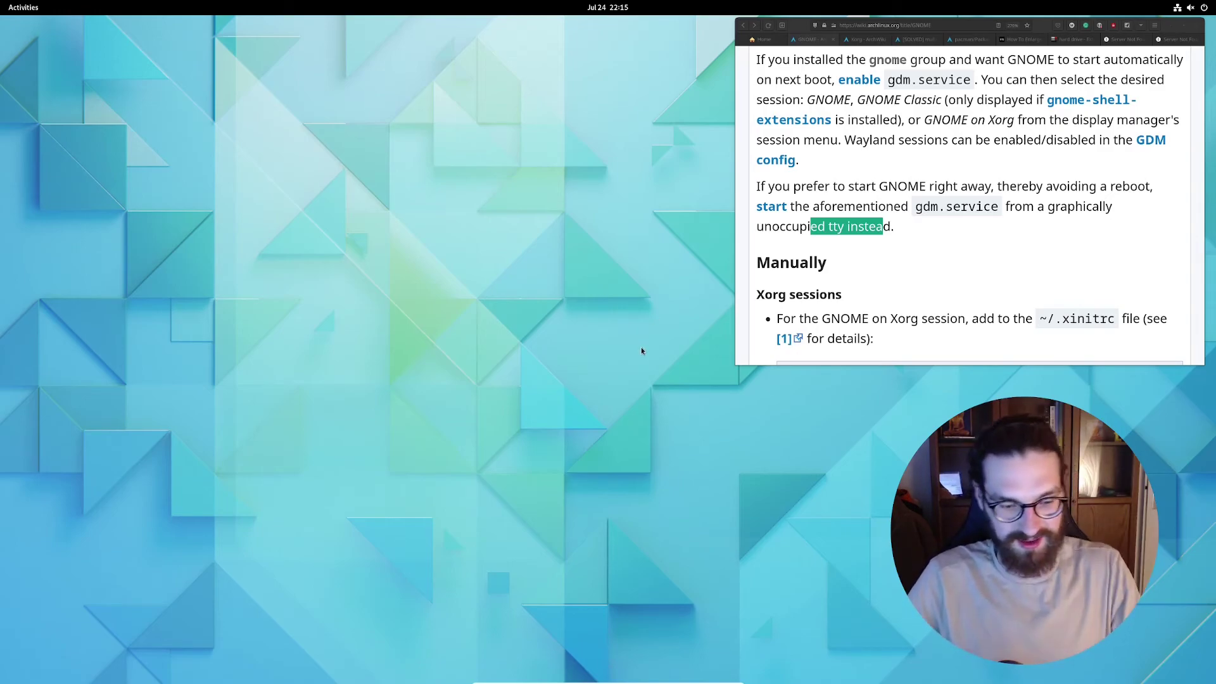
Bring up the installed applications grid from the Activities overview
key(super)
key(super)
key(super)
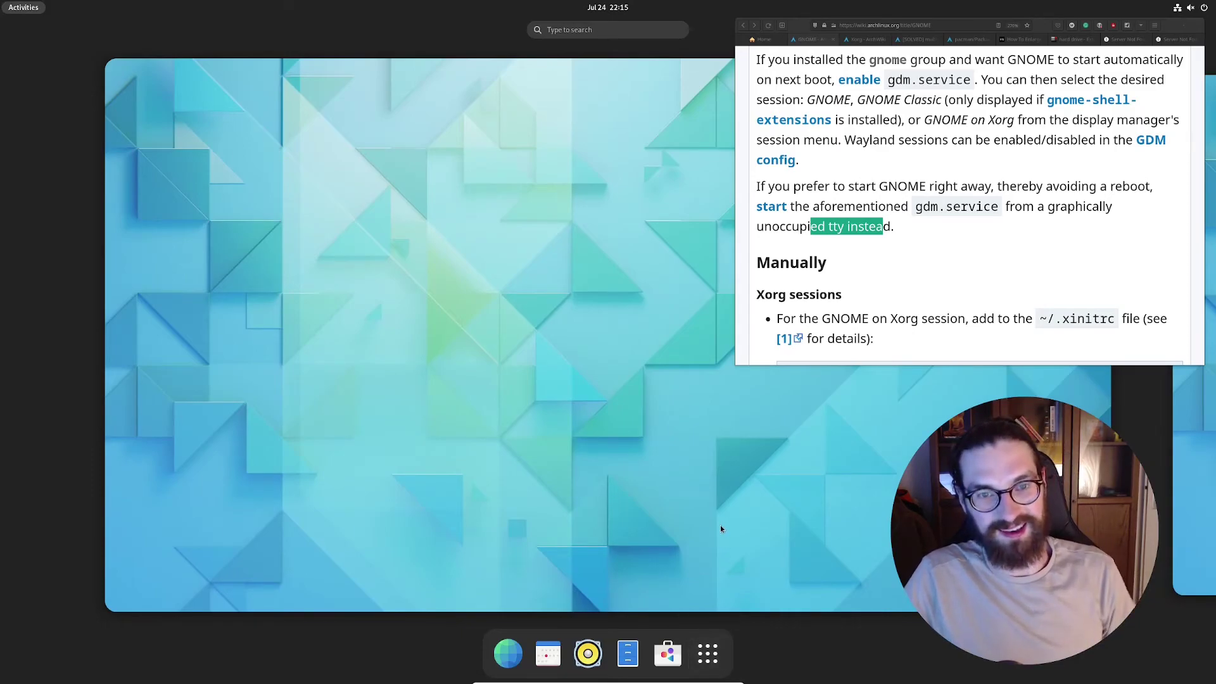
scroll(720, 526, down, 1)
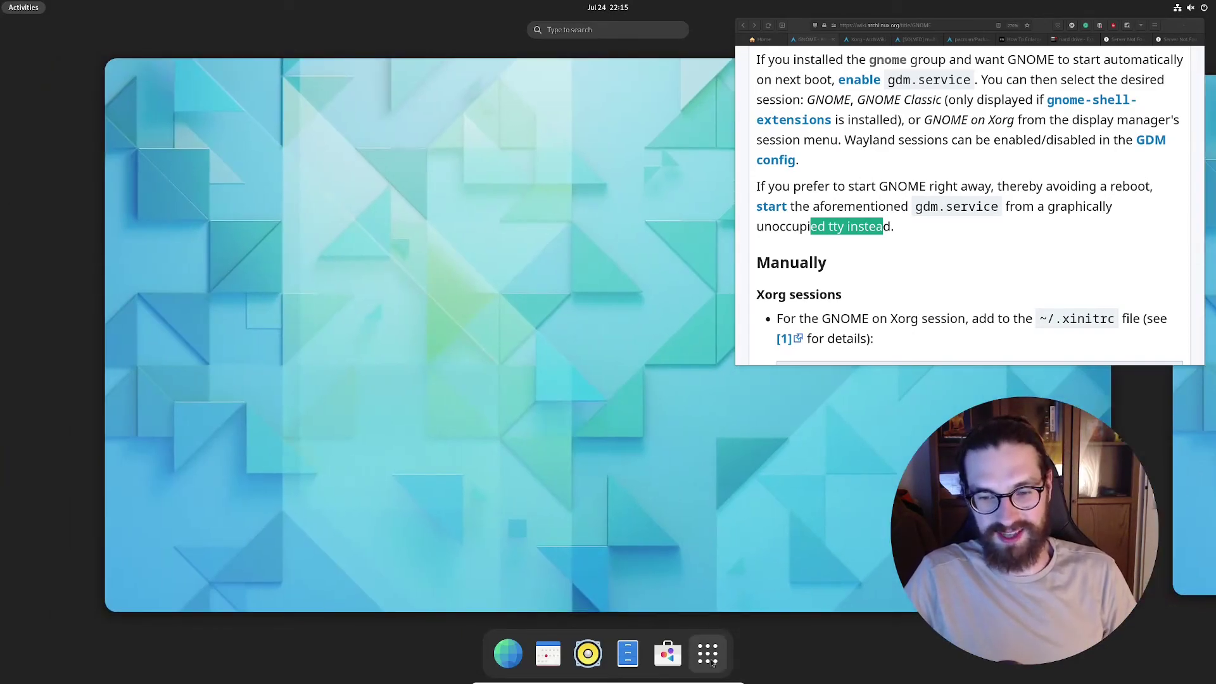
click(710, 649)
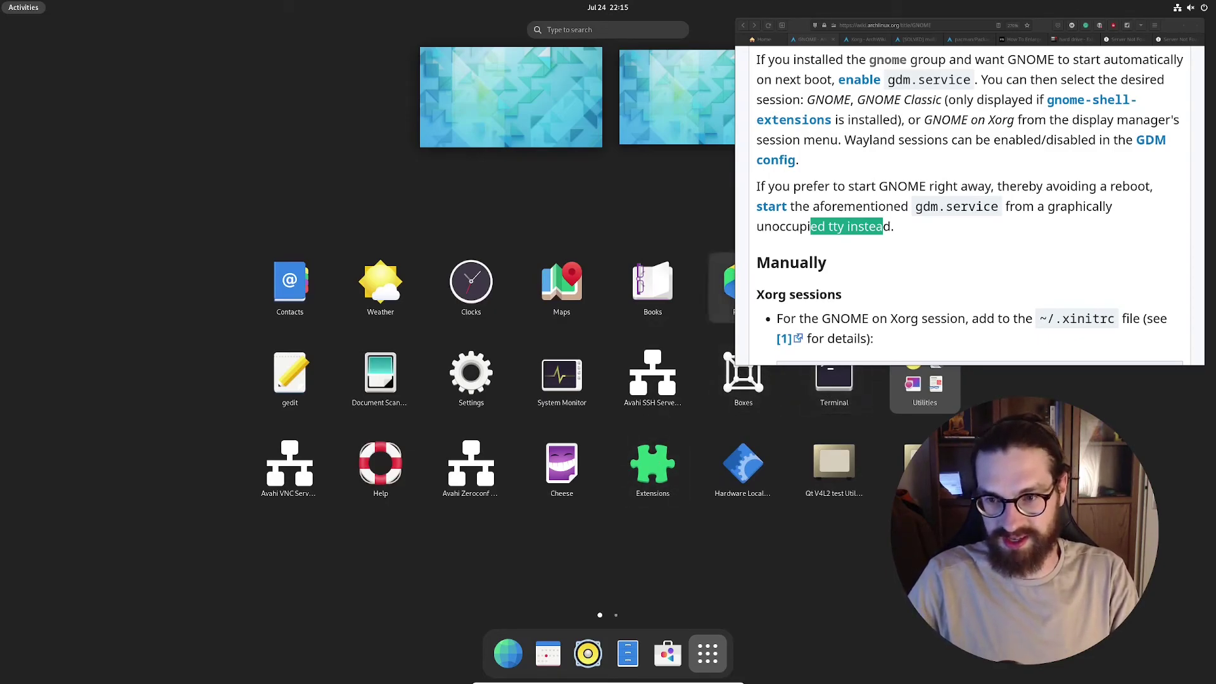
key(super)
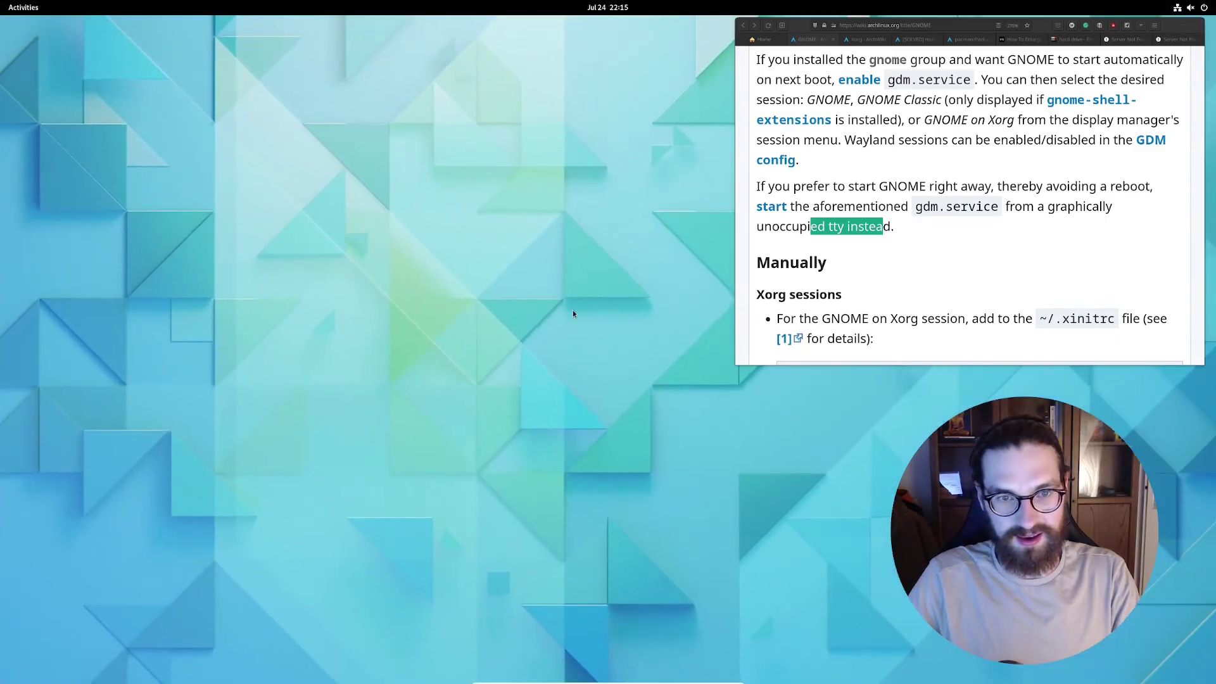
key(super)
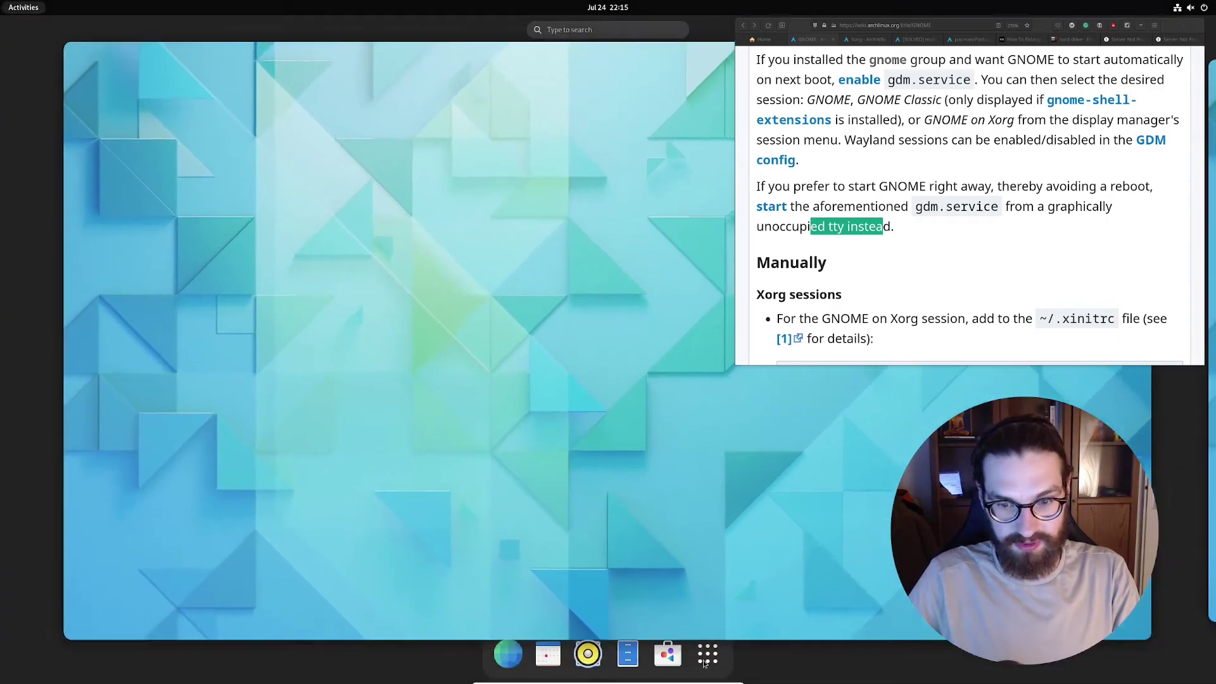
key(super)
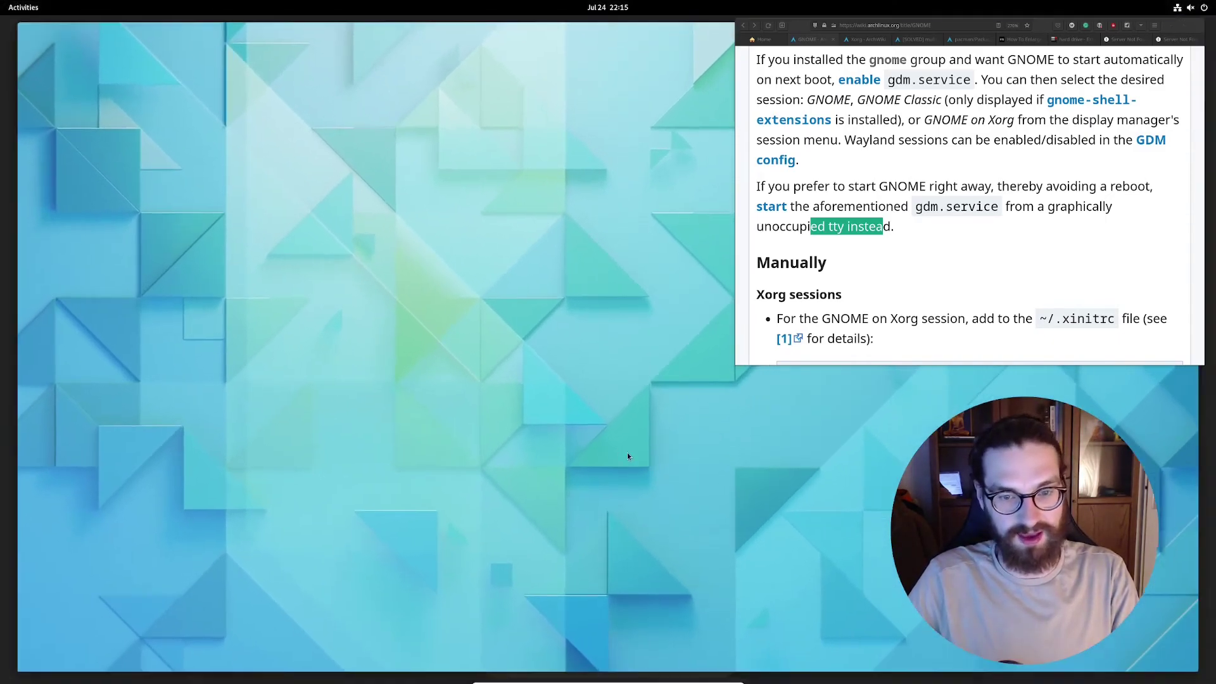
key(super)
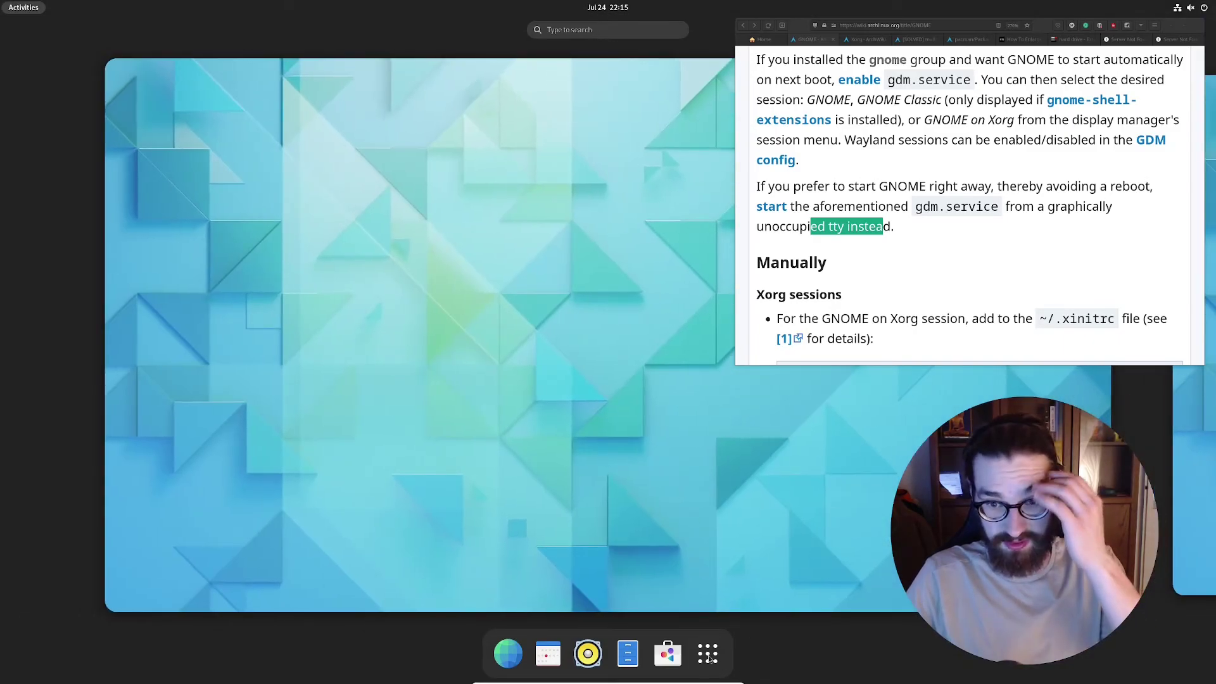
key(super)
scroll(655, 435, down, 1)
scroll(655, 435, up, 1)
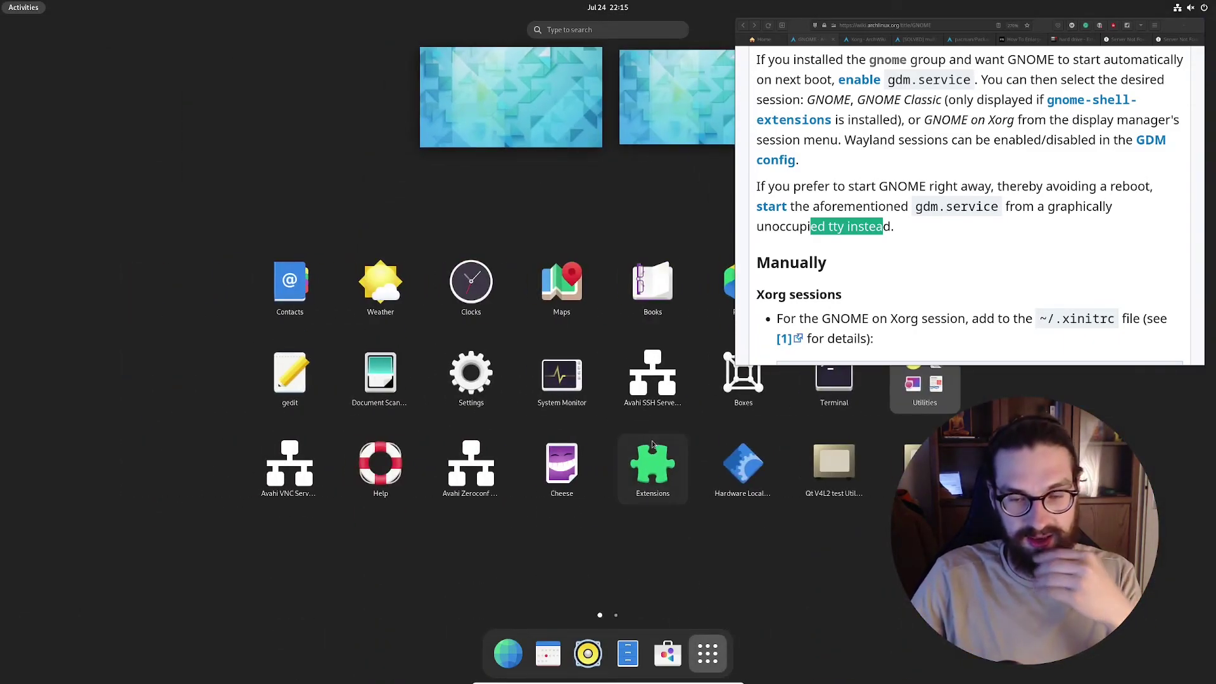
Try running htop in a new terminal, finding the command is not installed
click(827, 381)
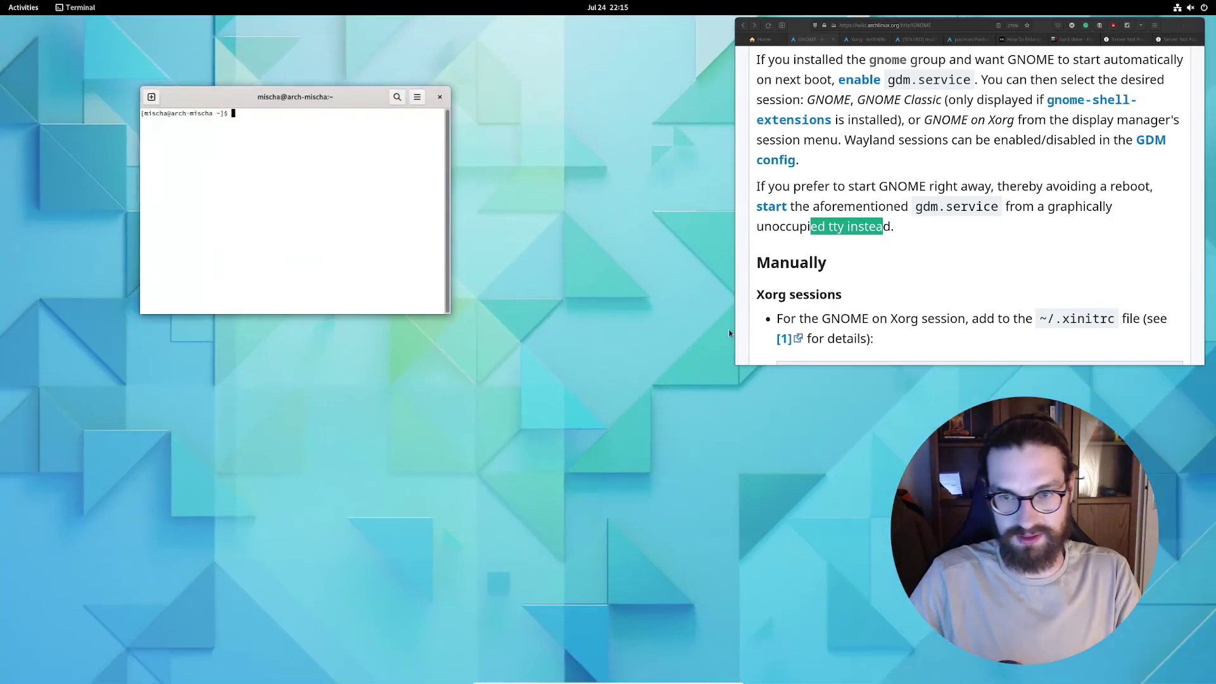
text(htop)
key(Return)
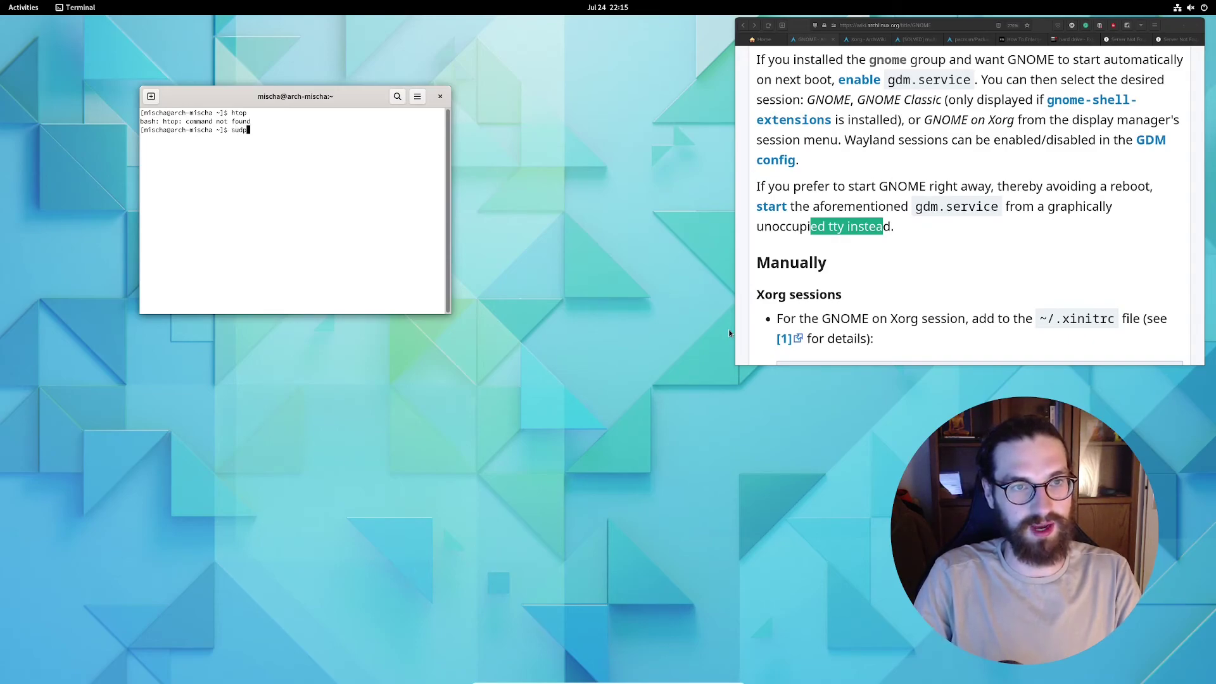
Install htop with sudo pacman -S htop, run it, and widen the terminal window
text(pacman -S htop)
key(Return)
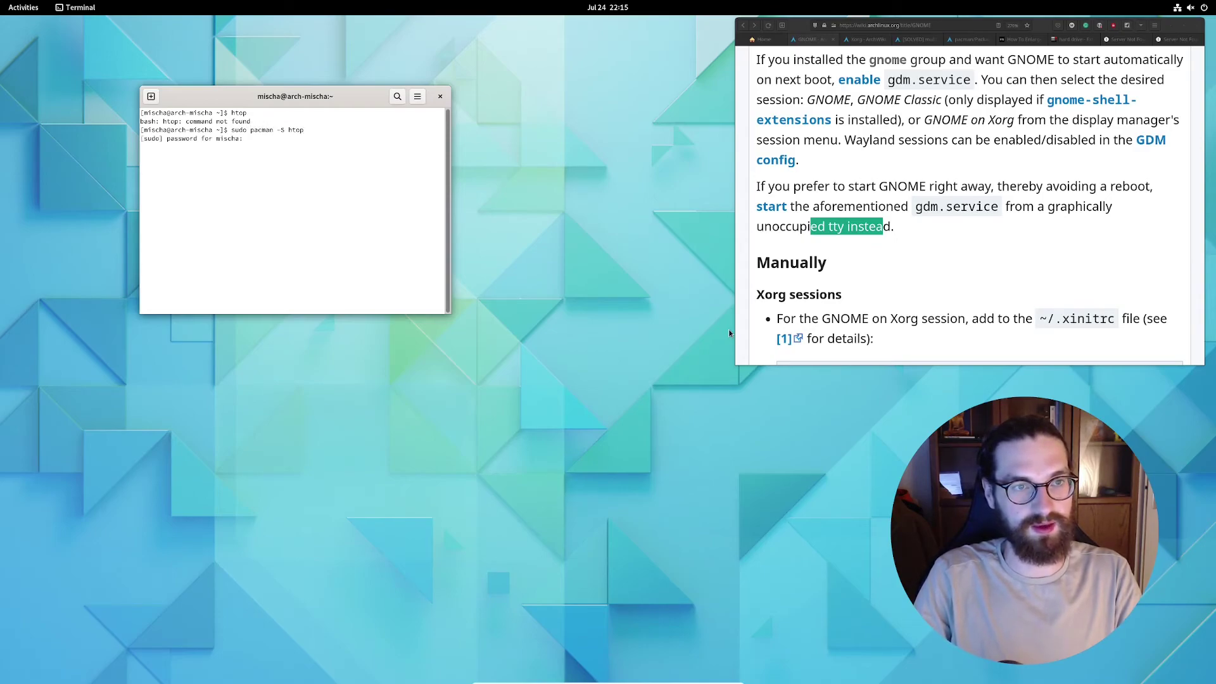
key(Return)
key(Return)
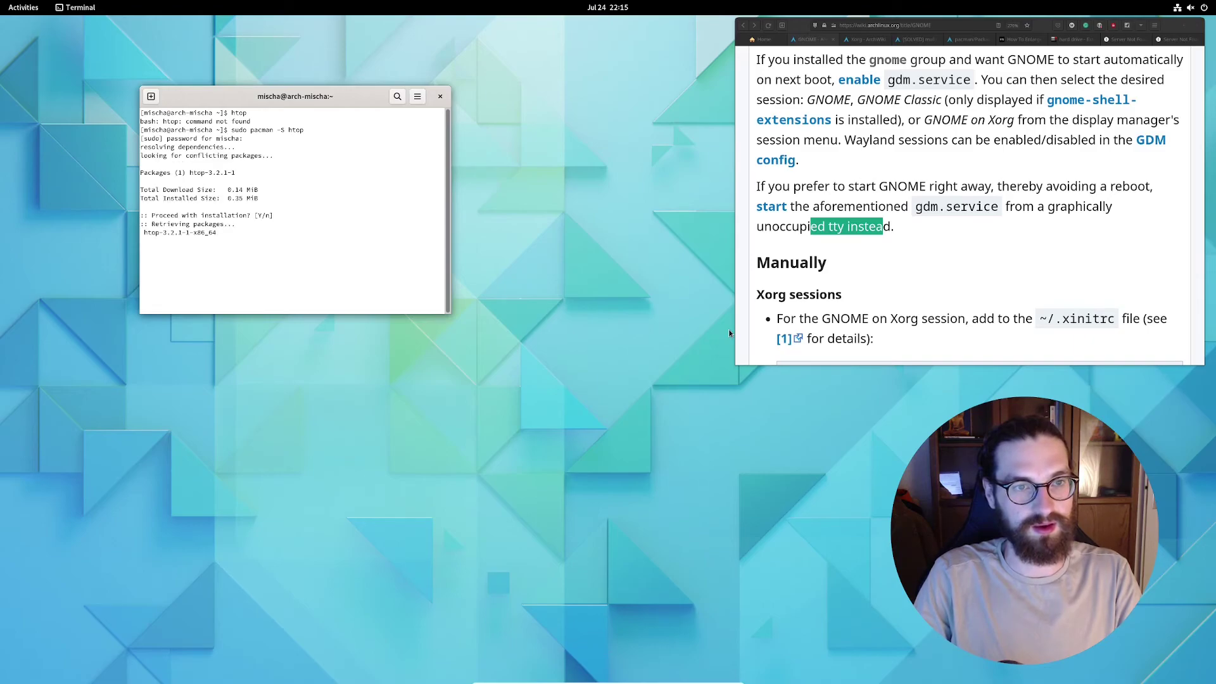
text(htop)
key(Return)
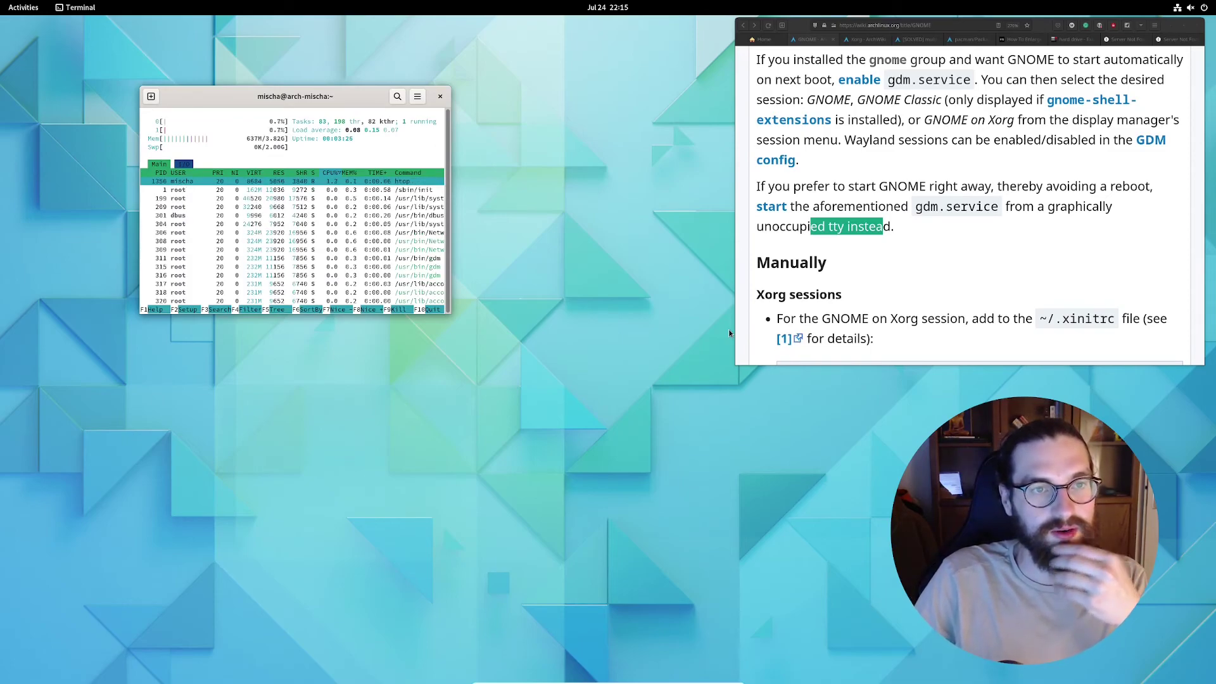
drag(449, 153, 701, 161)
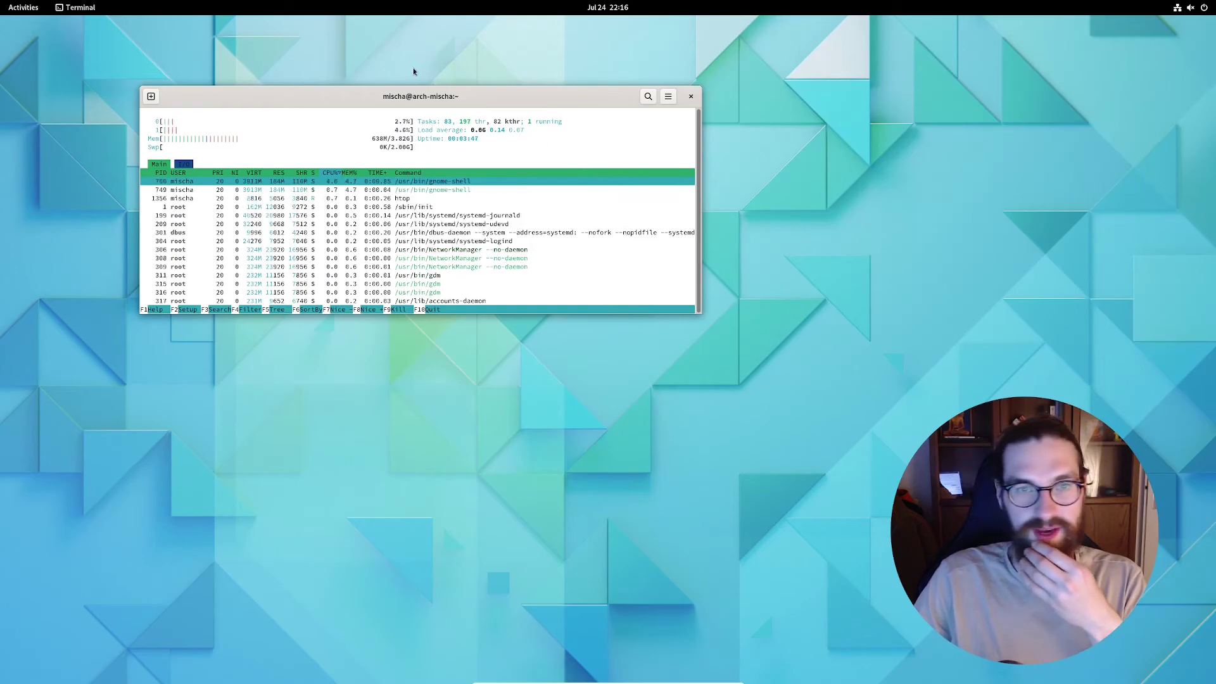
Move the terminal window toward the centre of the screen
drag(470, 100, 470, 124)
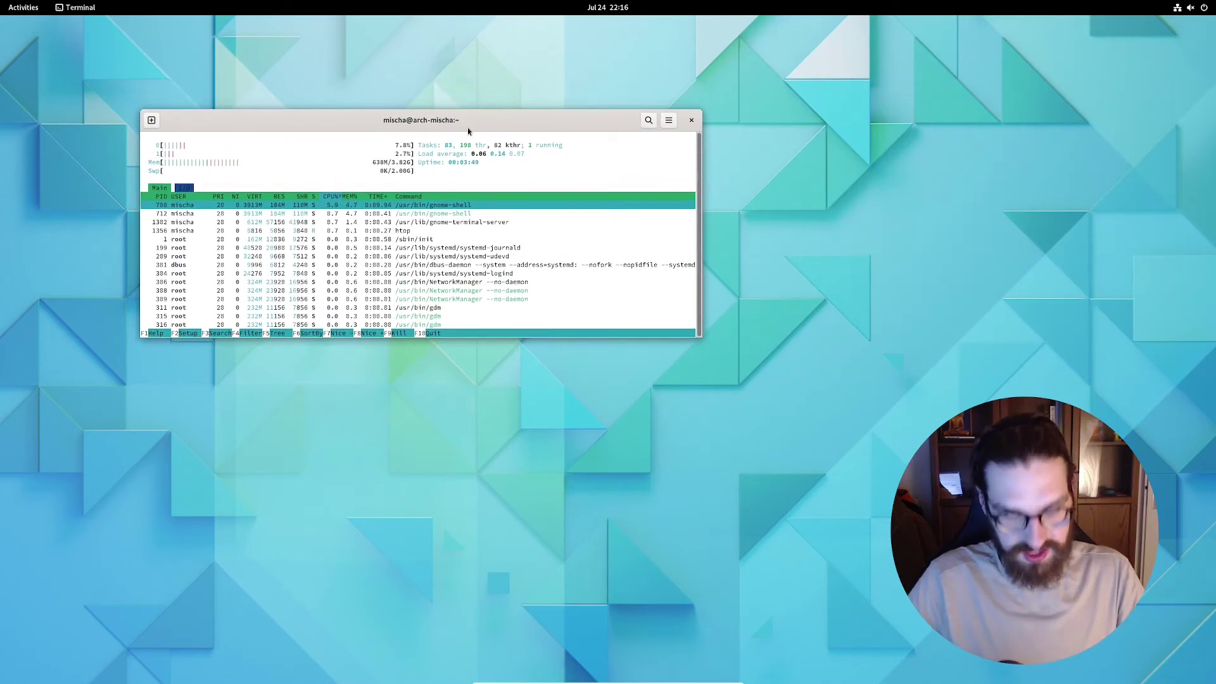
right_click(410, 260)
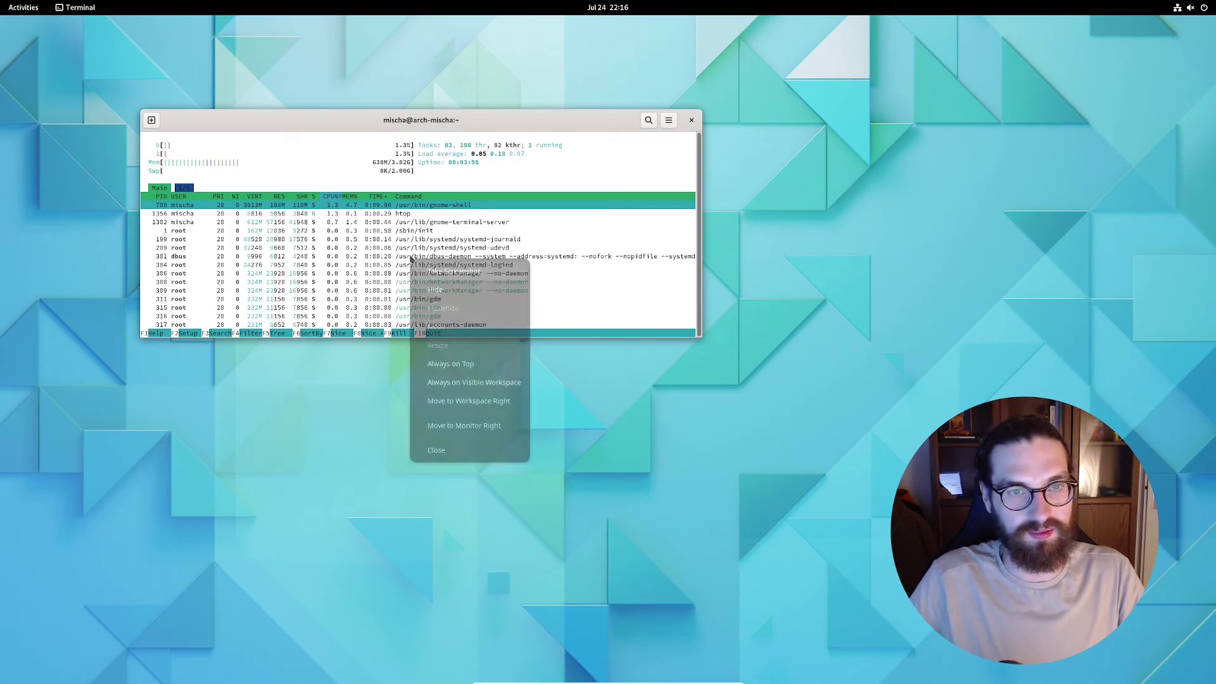
click(388, 256)
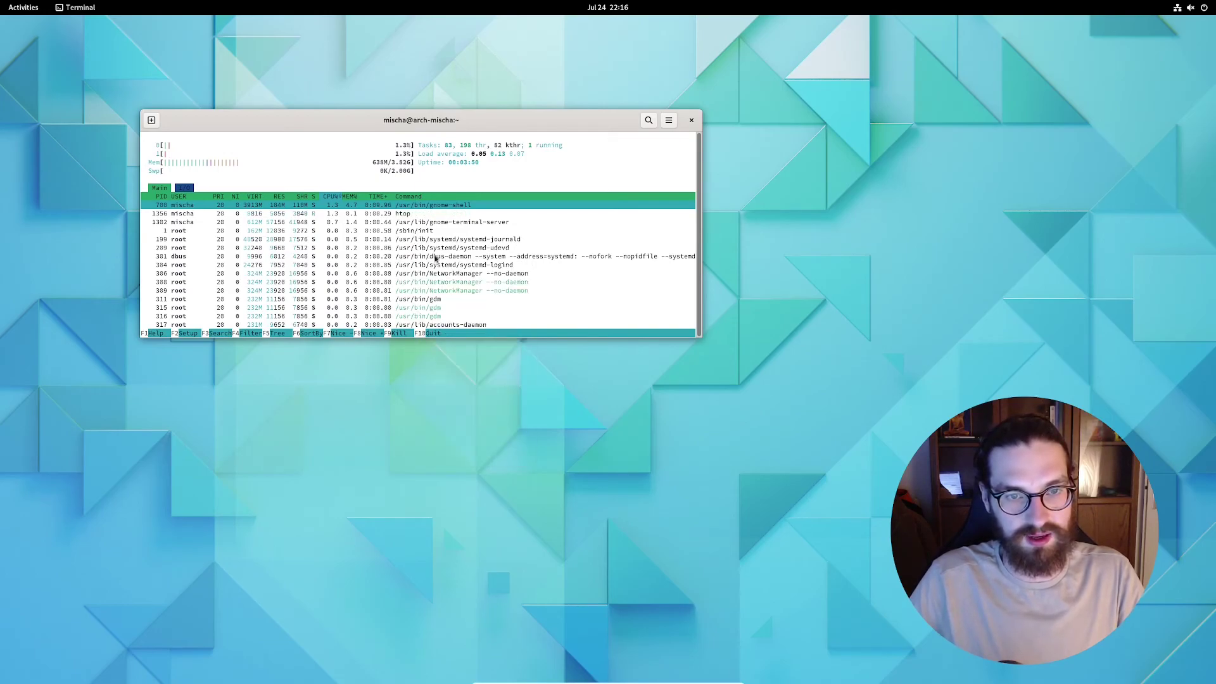
drag(392, 130, 536, 136)
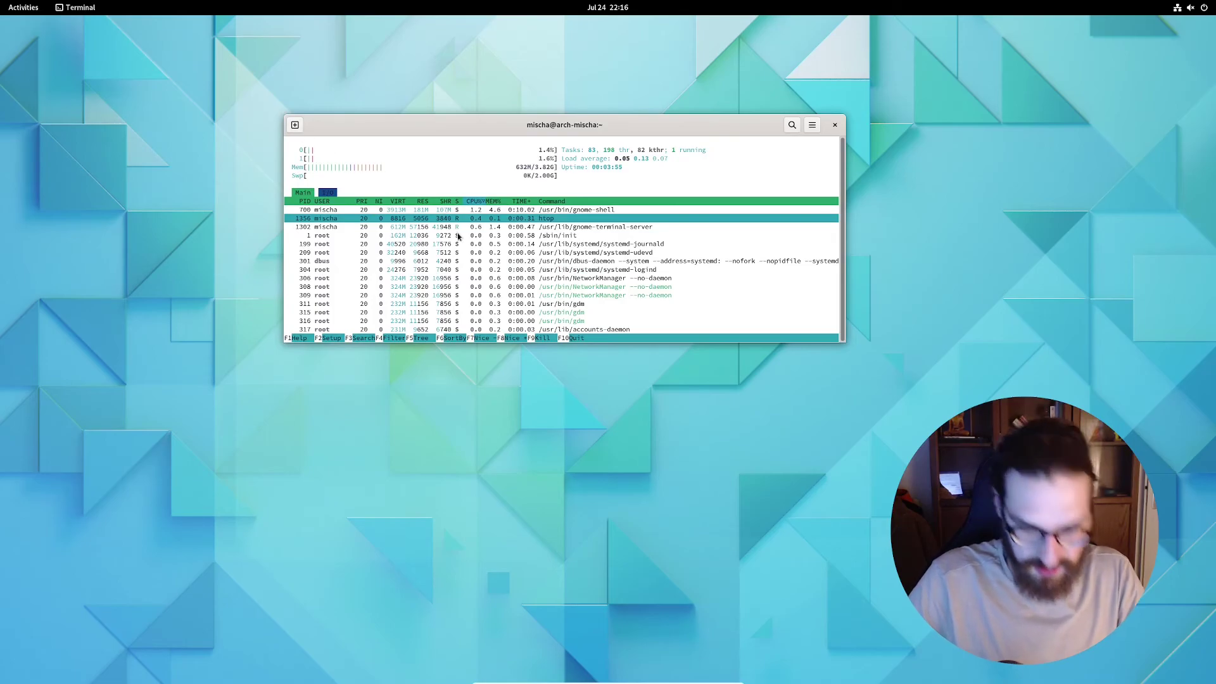
Quit htop with q, clear the stray input, shrink the text, and close the terminal
text(qq)
right_click(618, 278)
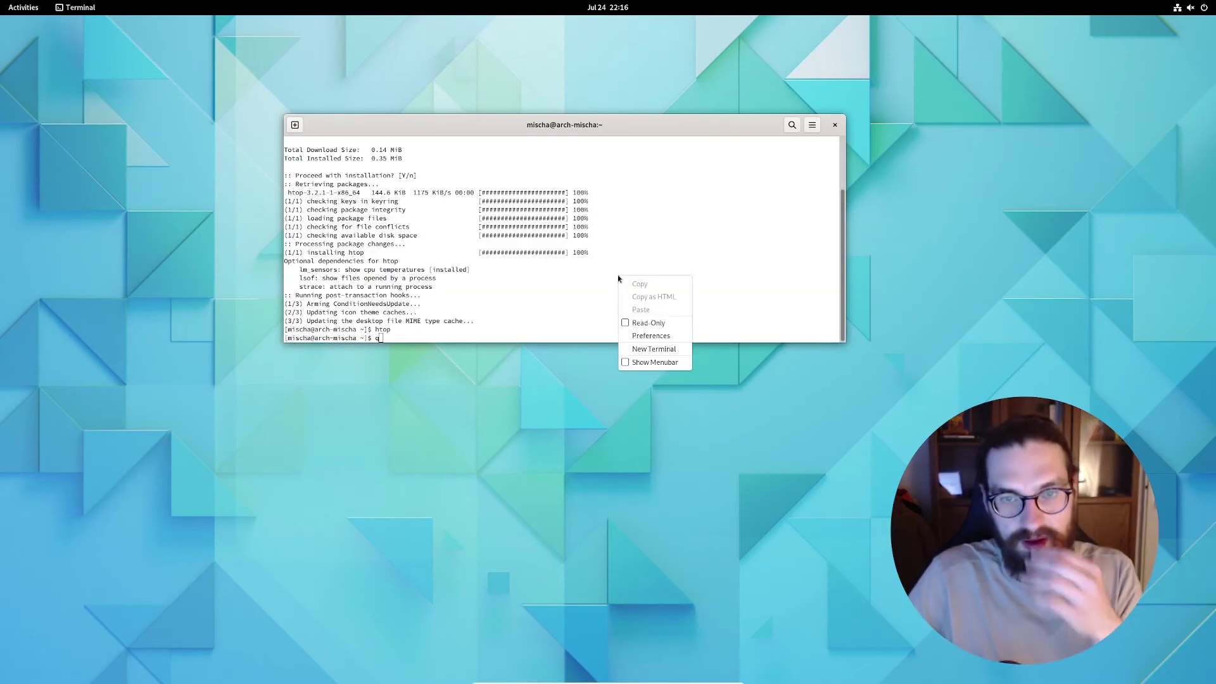
click(586, 297)
right_click(584, 295)
click(547, 290)
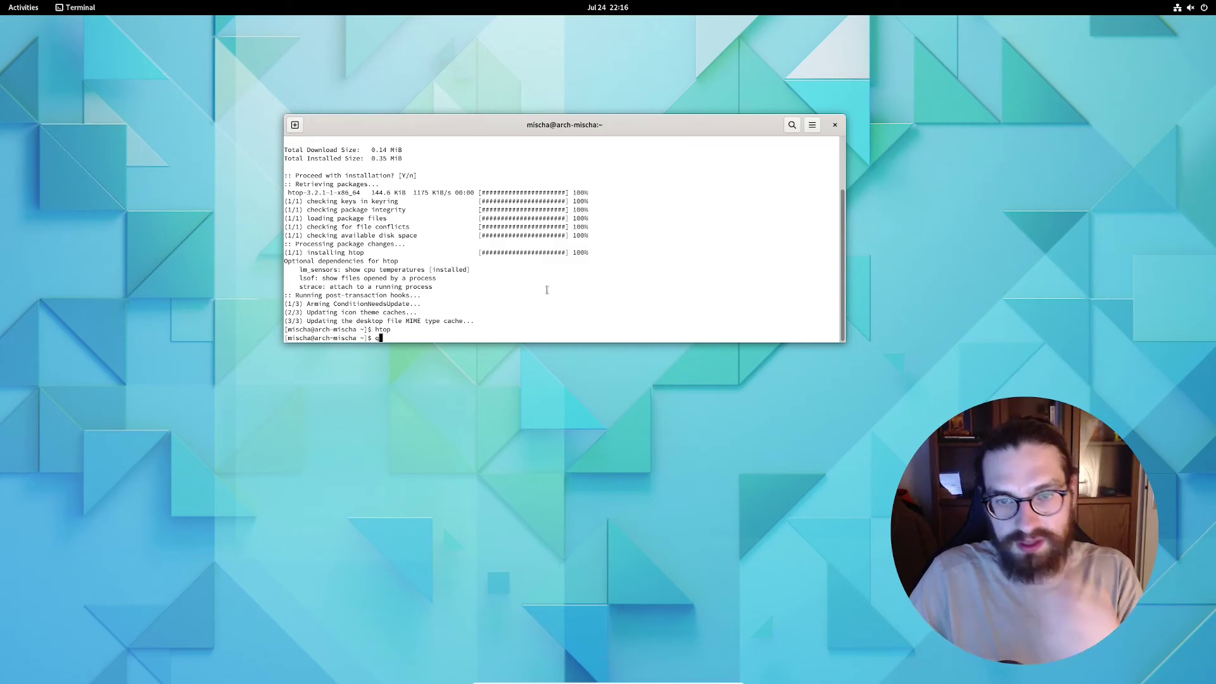
key(ctrl+c)
key(ctrl+c)
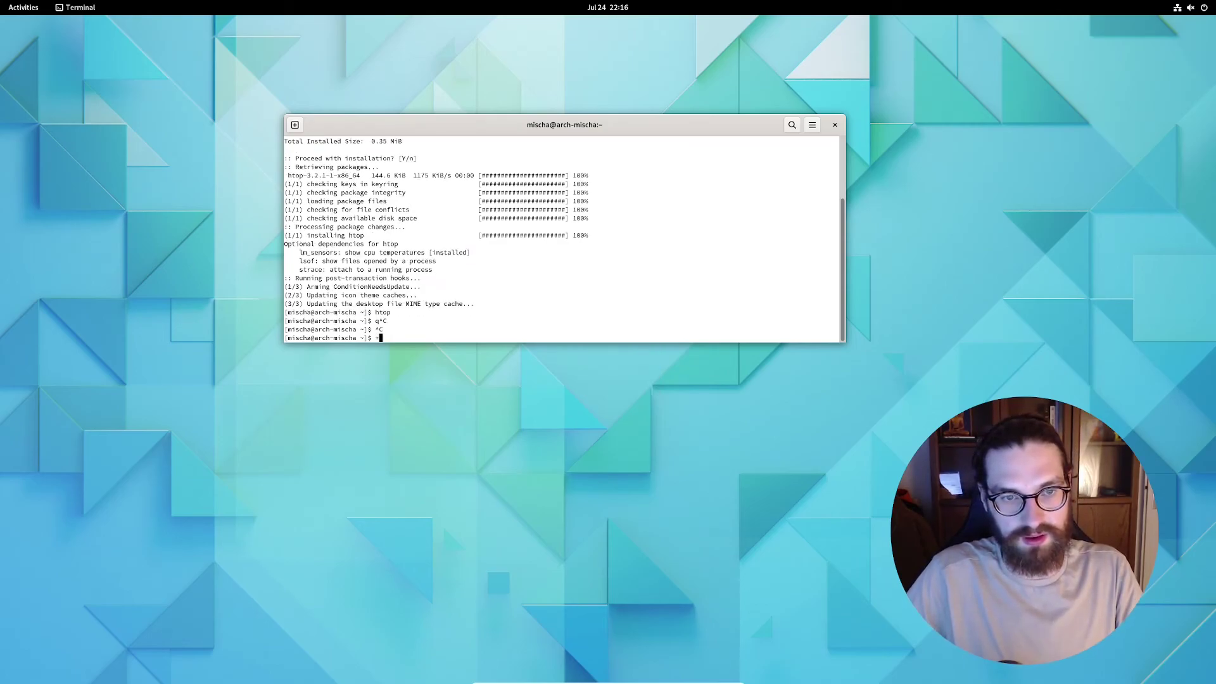
key(Return)
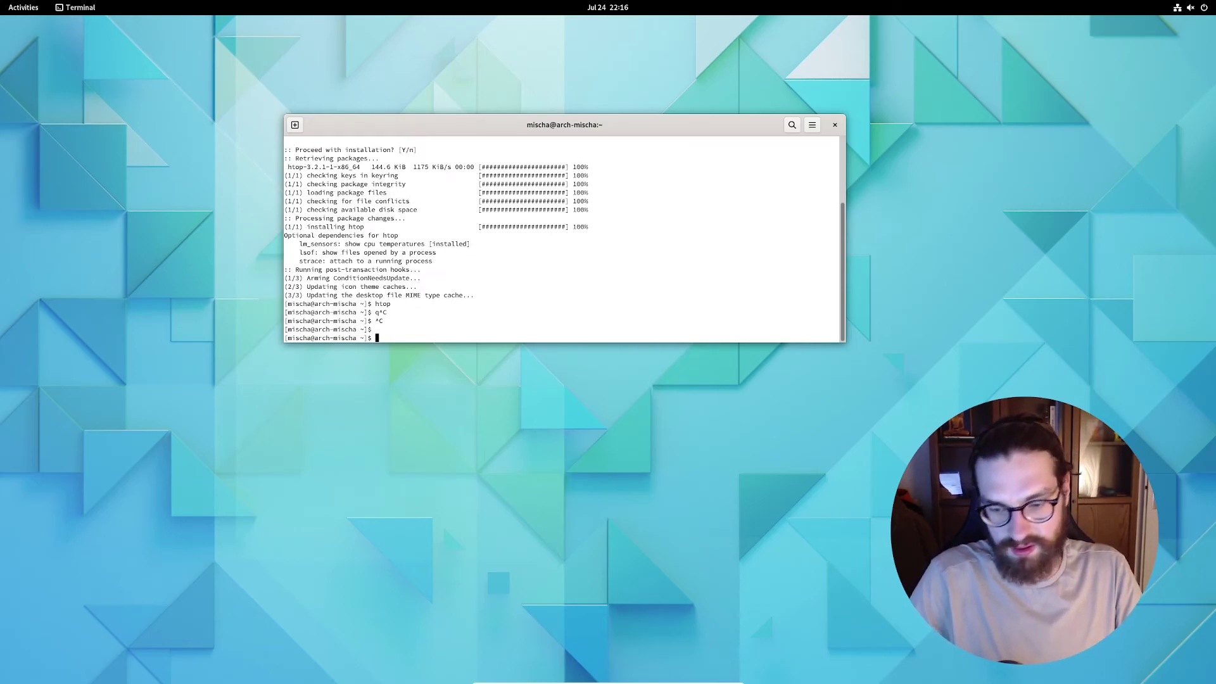
key(ctrl+minus)
key(ctrl+minus)
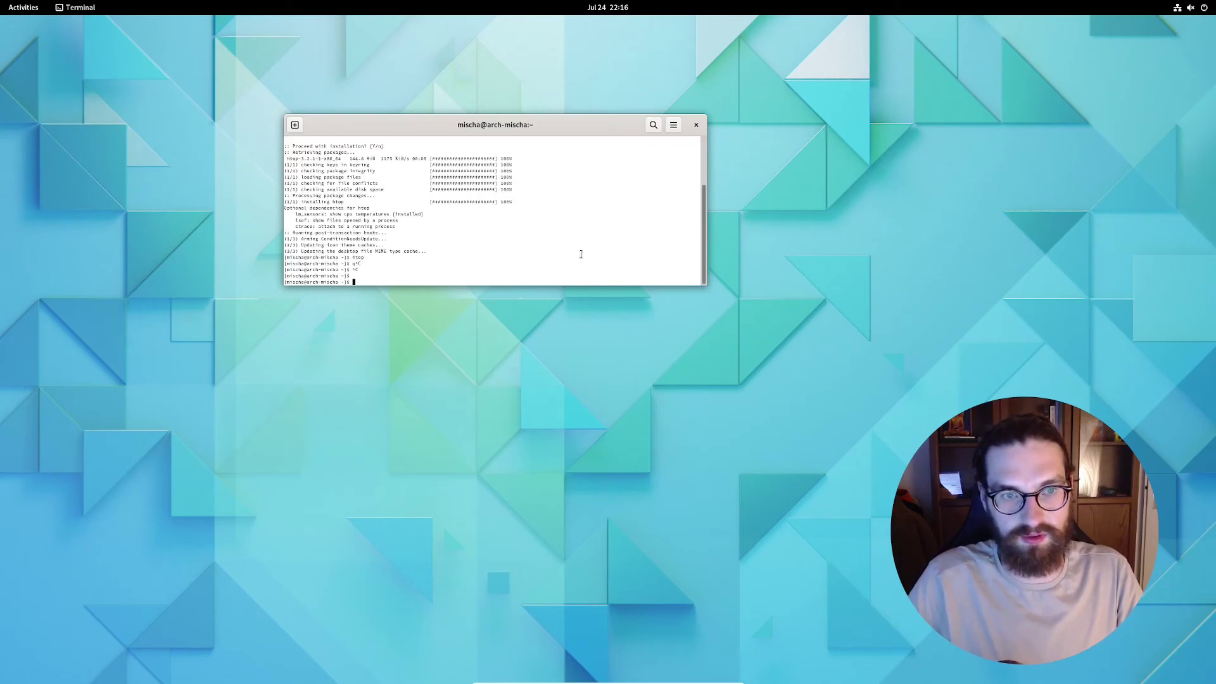
click(696, 126)
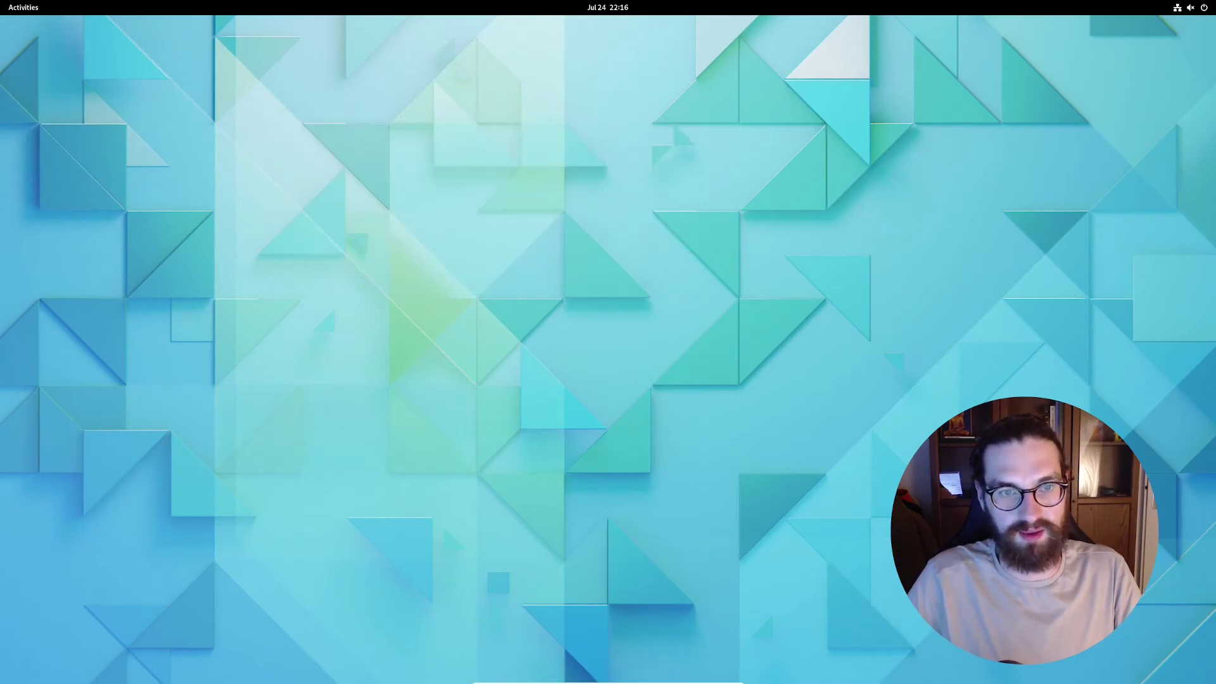
key(super)
Launch System Monitor from the app grid and show its Resources usage graphs
click(708, 653)
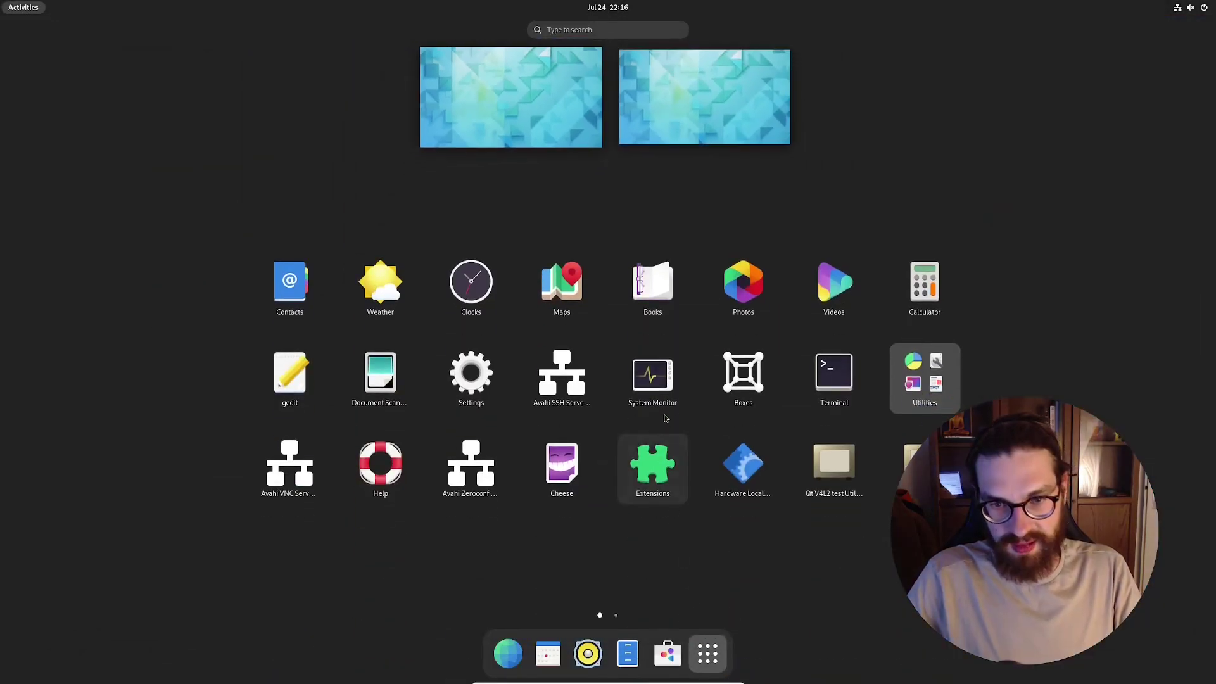
click(653, 375)
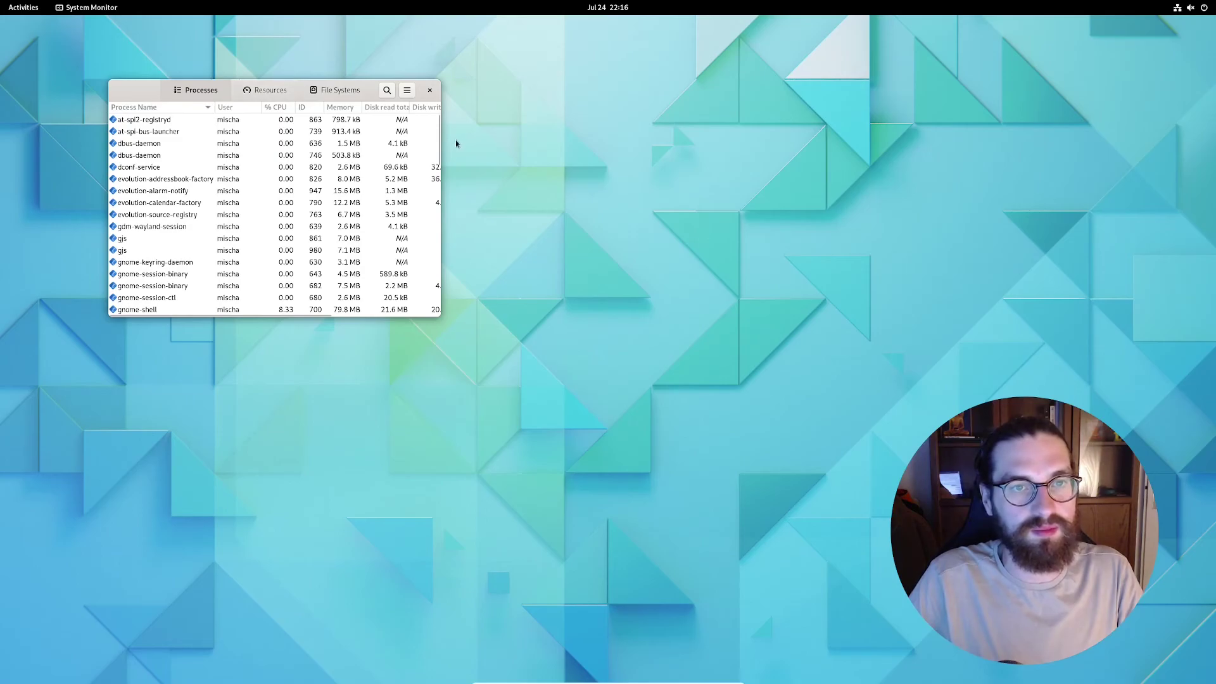
click(273, 91)
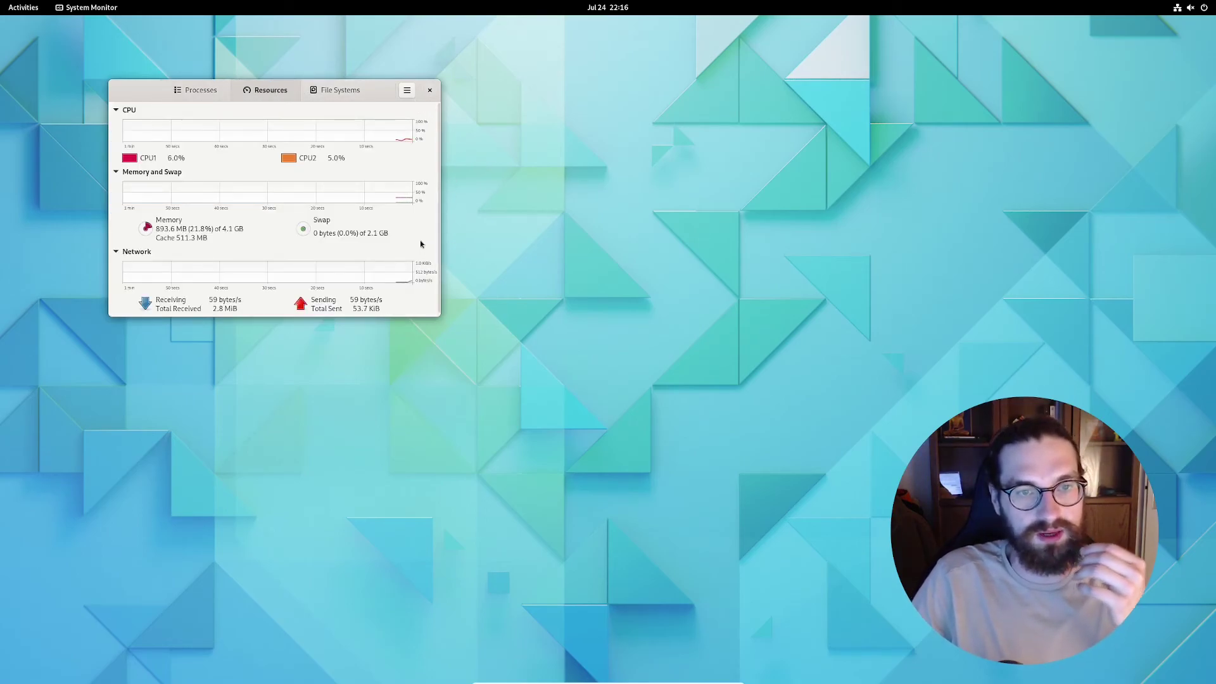
right_click(917, 159)
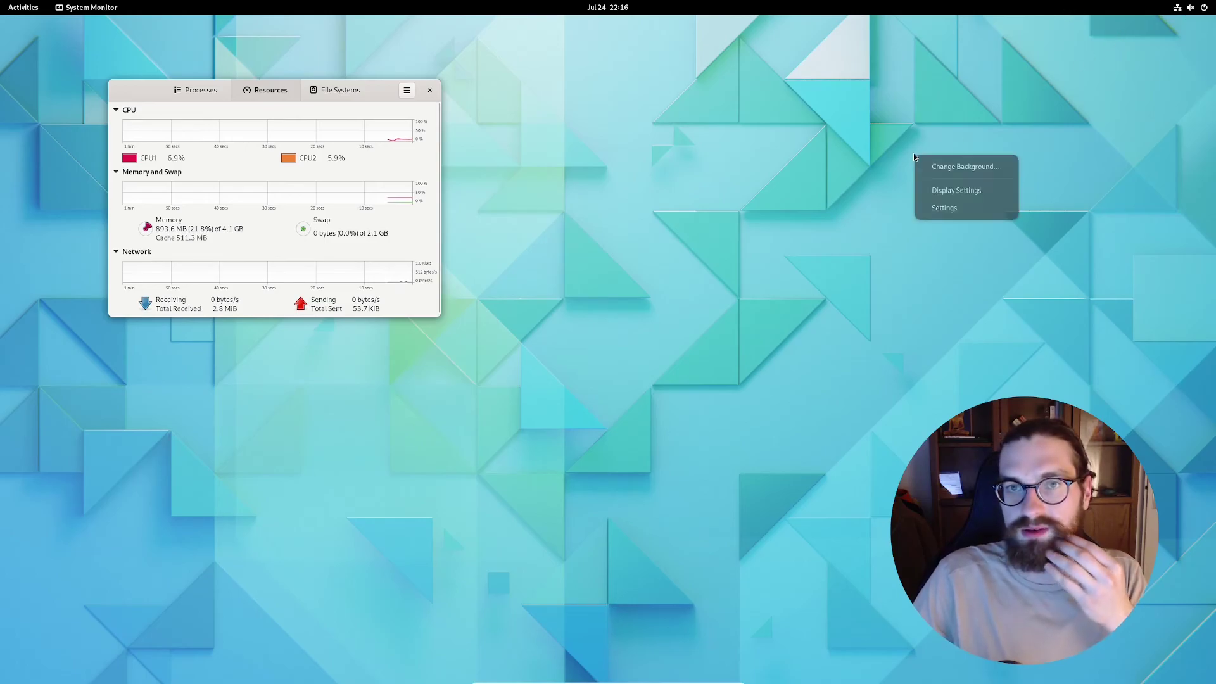
Set display scale to 200% after reverting a trial 300%, keep it, and close Settings
click(957, 190)
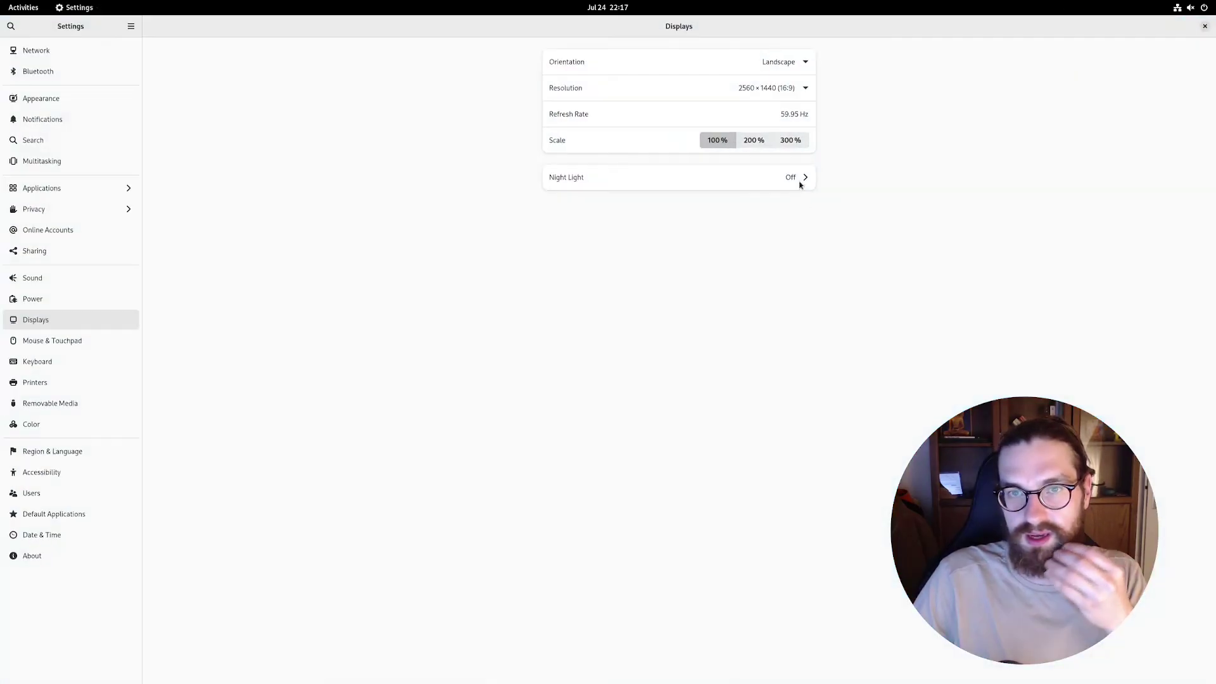
click(754, 142)
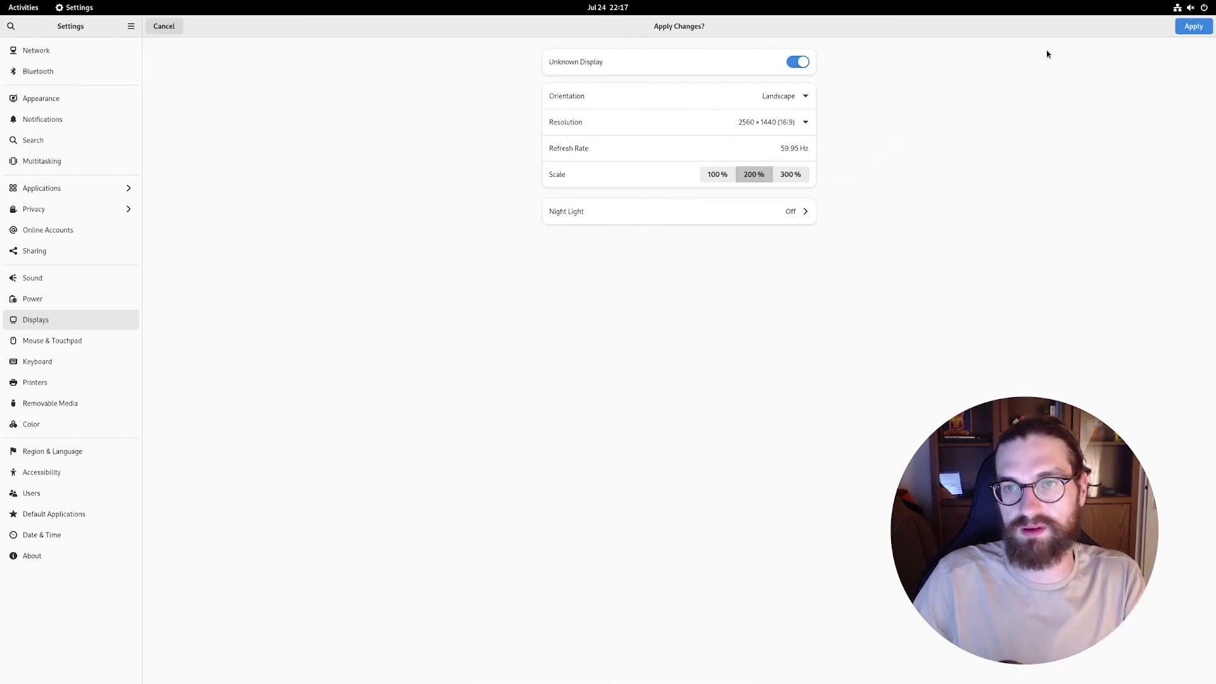
click(791, 174)
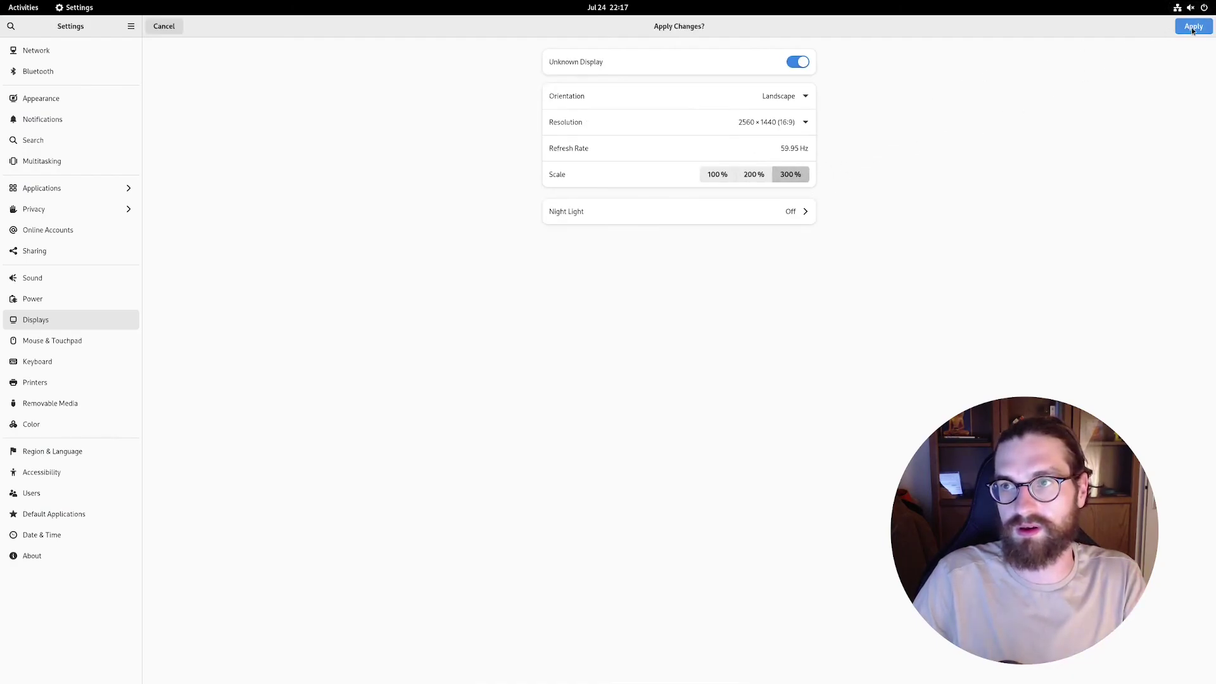
click(1194, 26)
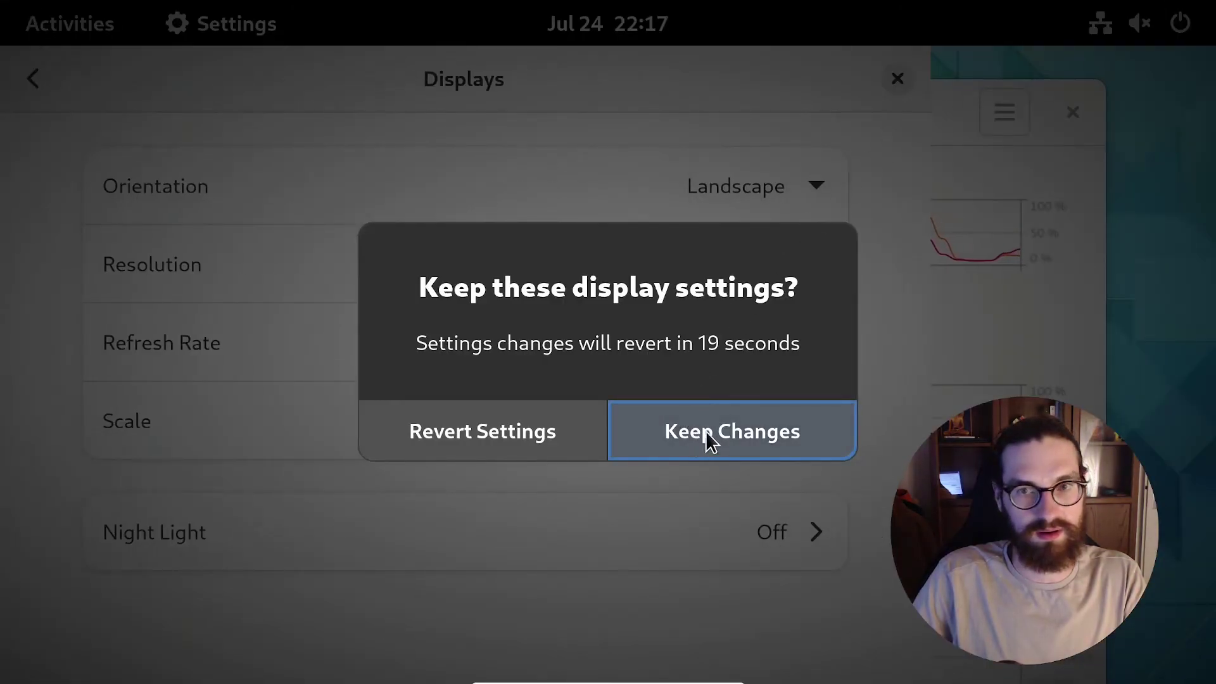
click(561, 434)
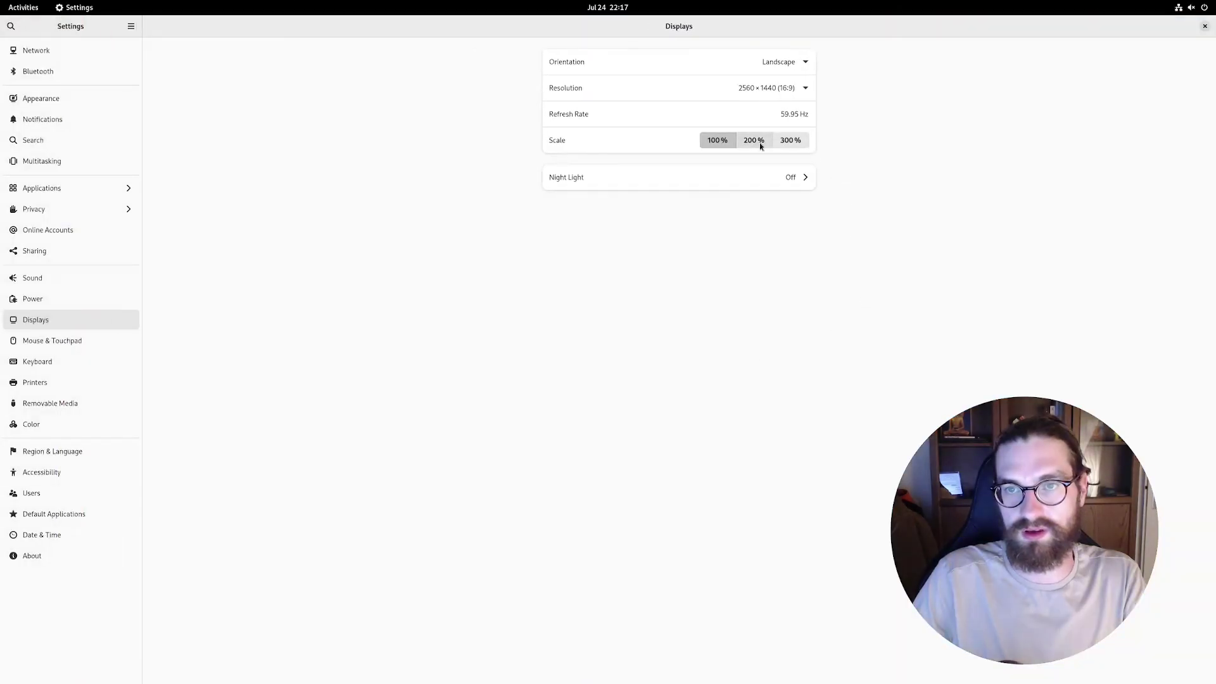
click(1194, 26)
click(666, 408)
click(1194, 53)
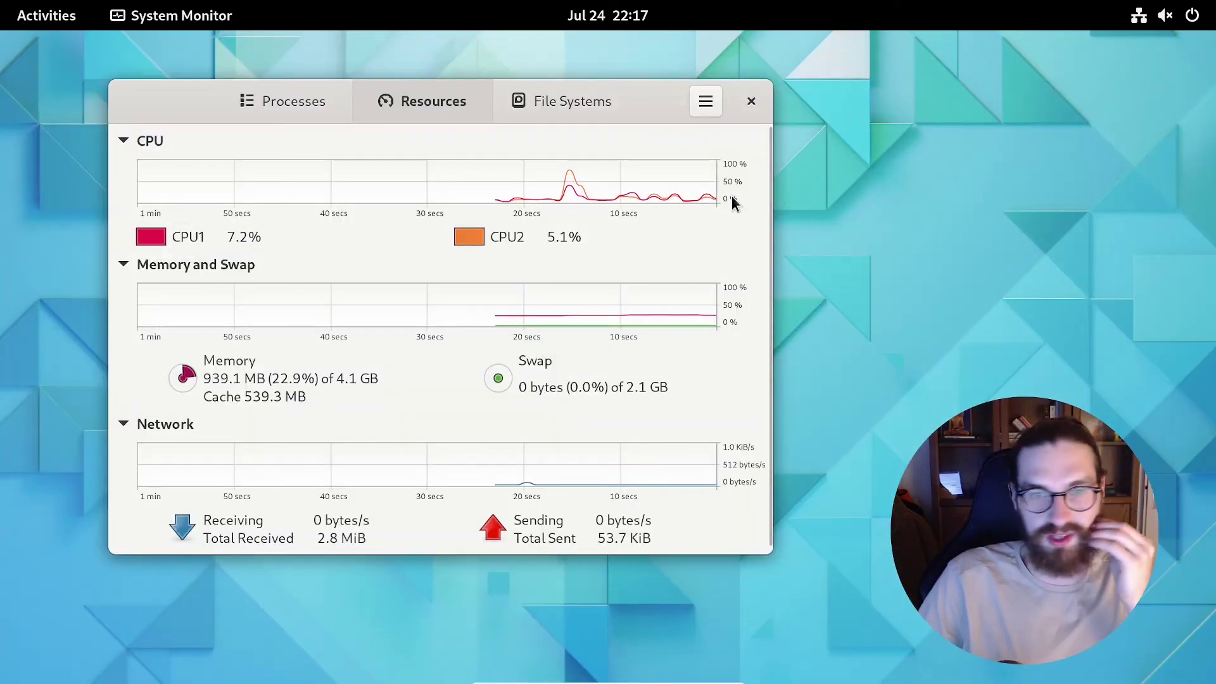
scroll(273, 397, down, 1)
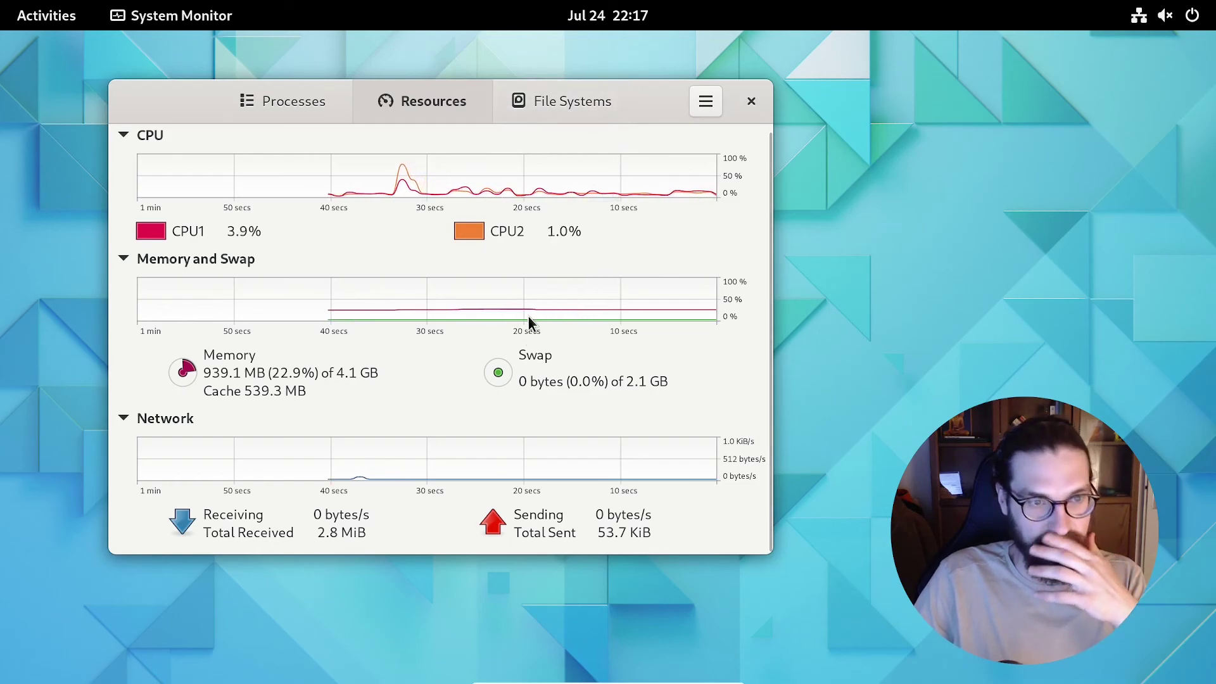
Close System Monitor, dismiss the overview and app grid, and open the desktop context menu
click(751, 102)
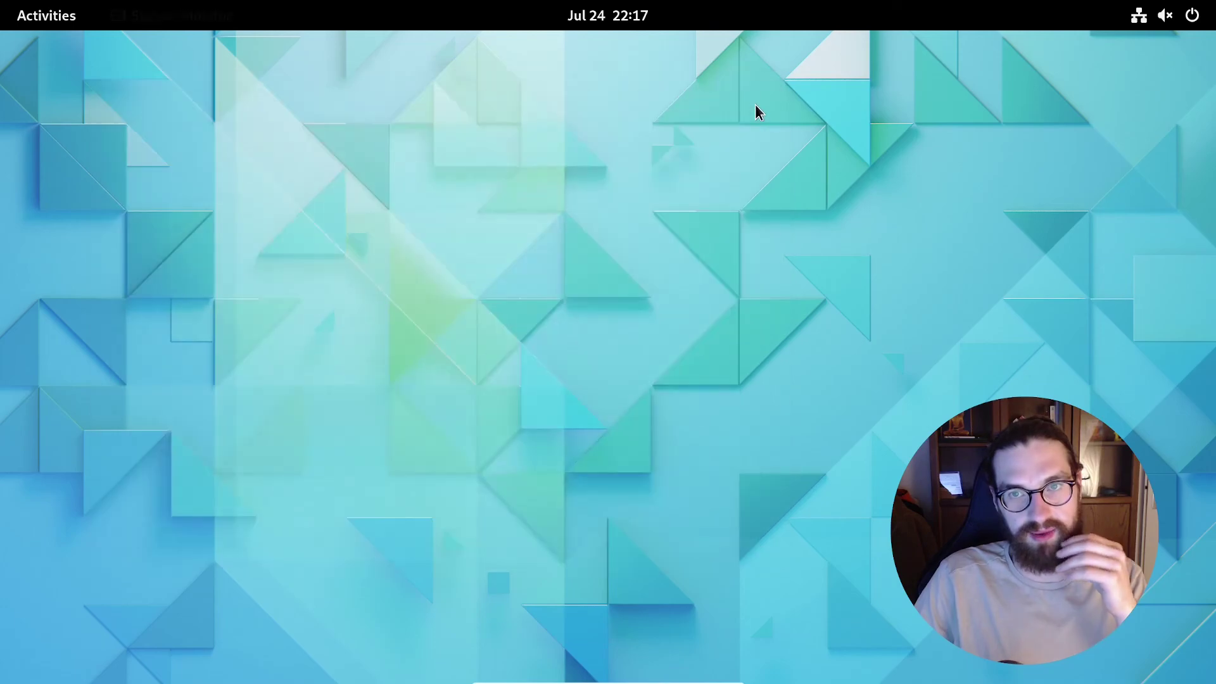
key(super)
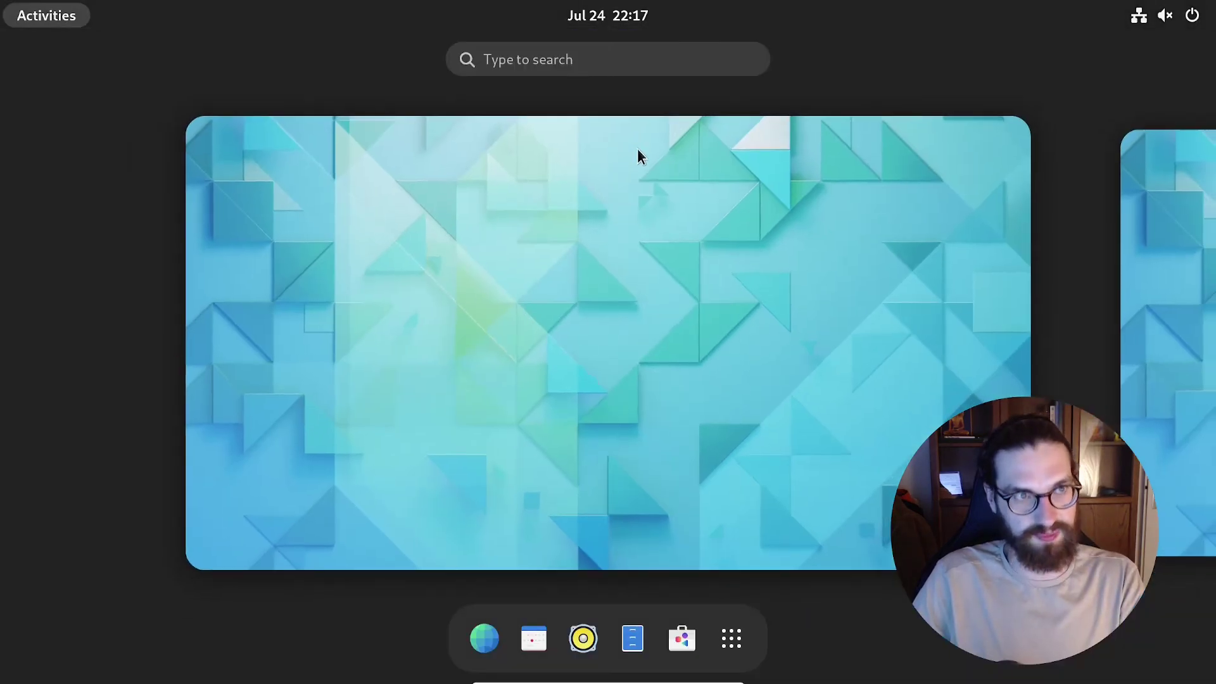
key(super)
key(super)
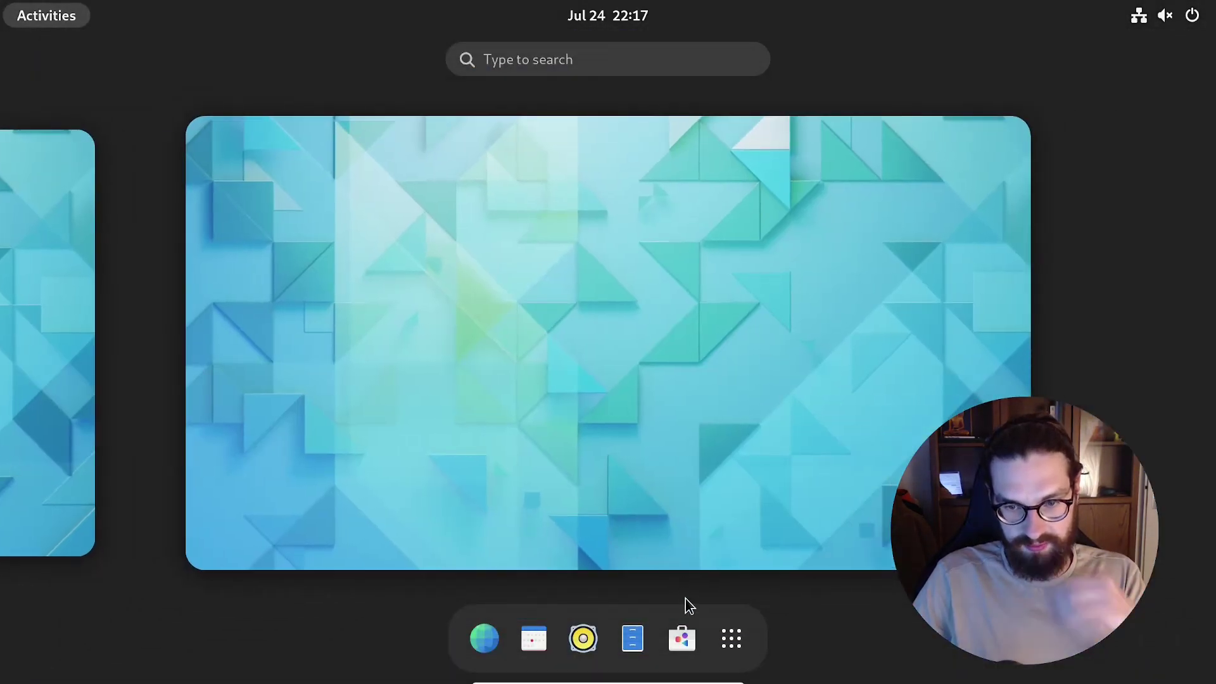
click(735, 630)
key(Escape)
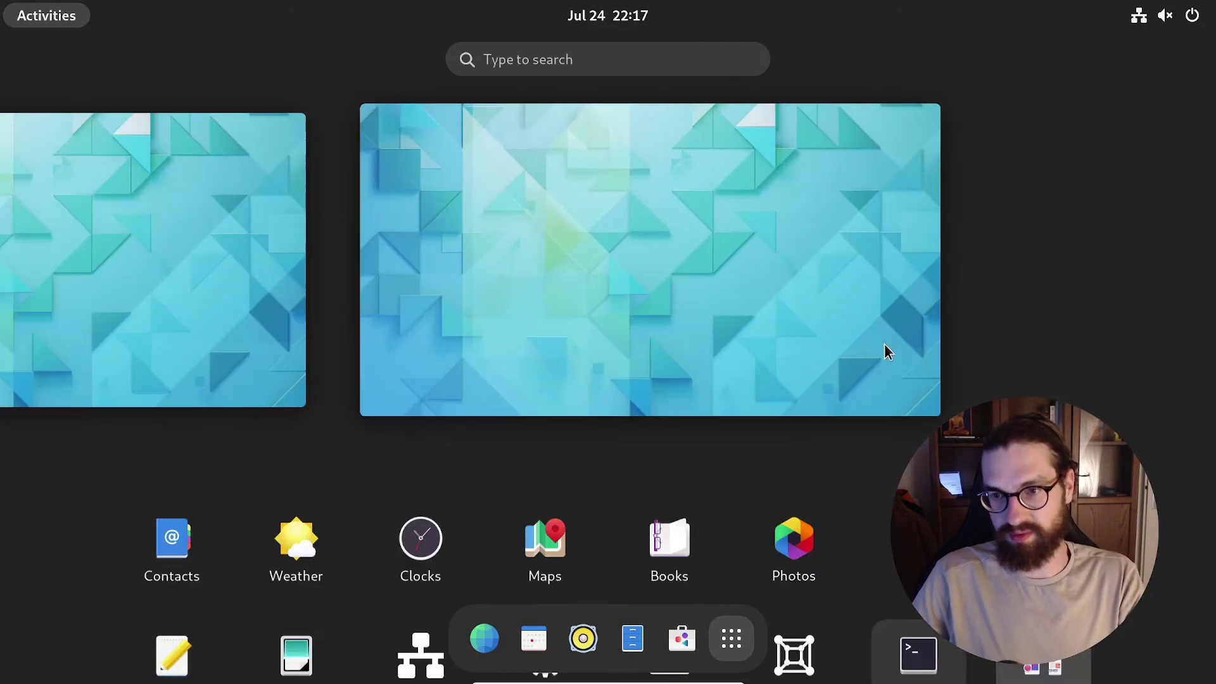
click(750, 255)
right_click(655, 280)
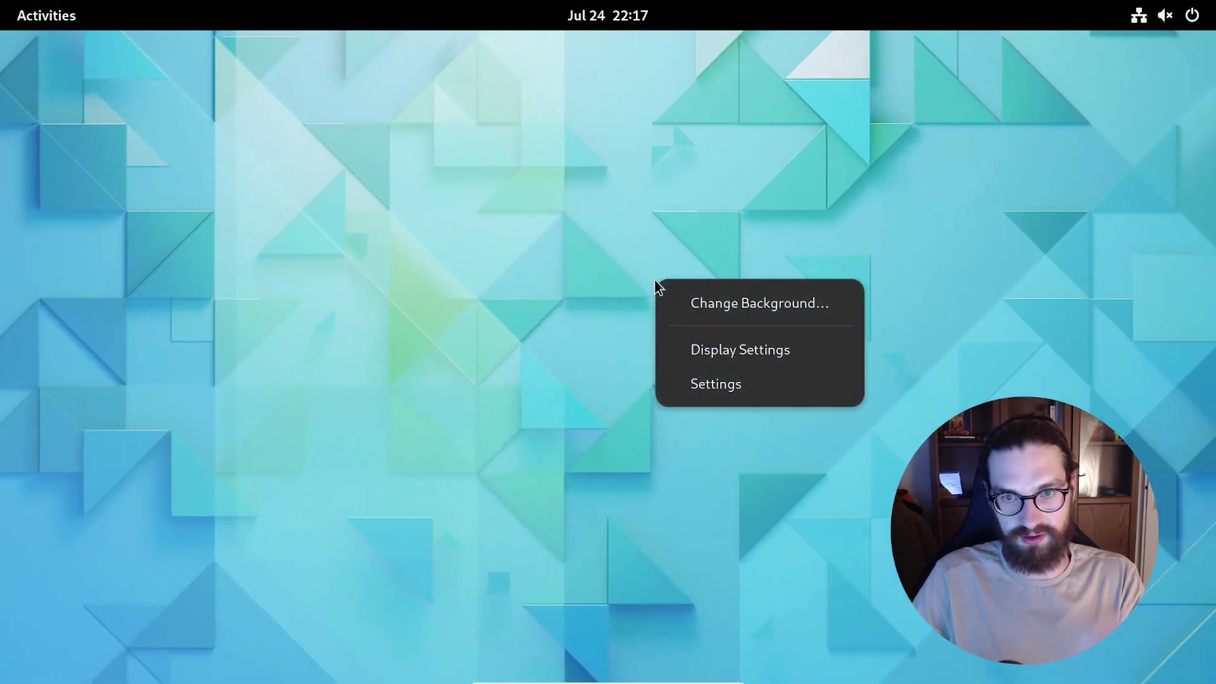
Open Settings from the desktop menu and view the Color page's Virtual-1 Monitor entry
click(738, 380)
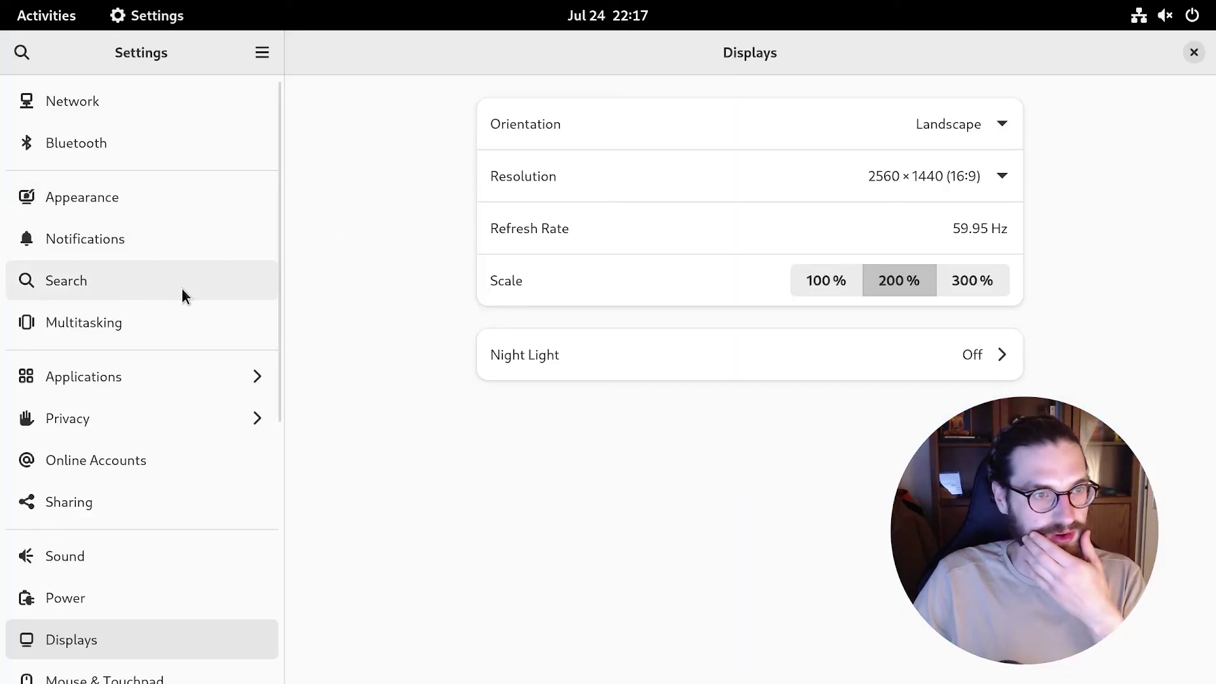
scroll(196, 382, down, 5)
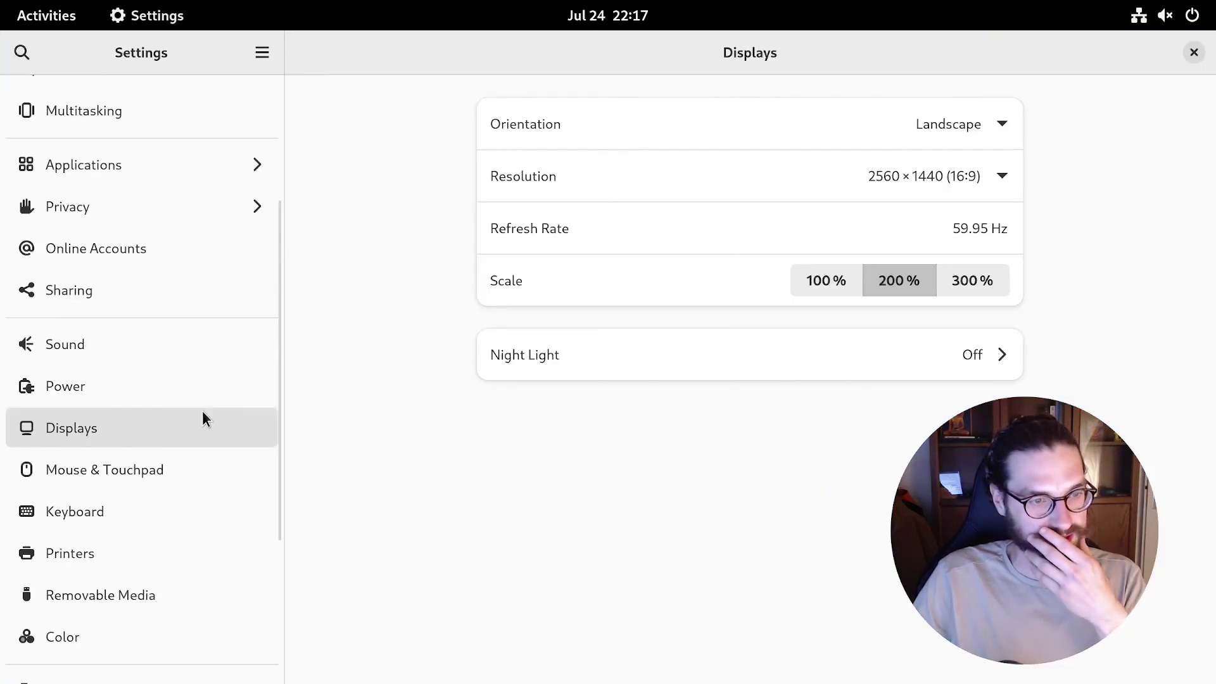
scroll(207, 473, down, 2)
click(167, 579)
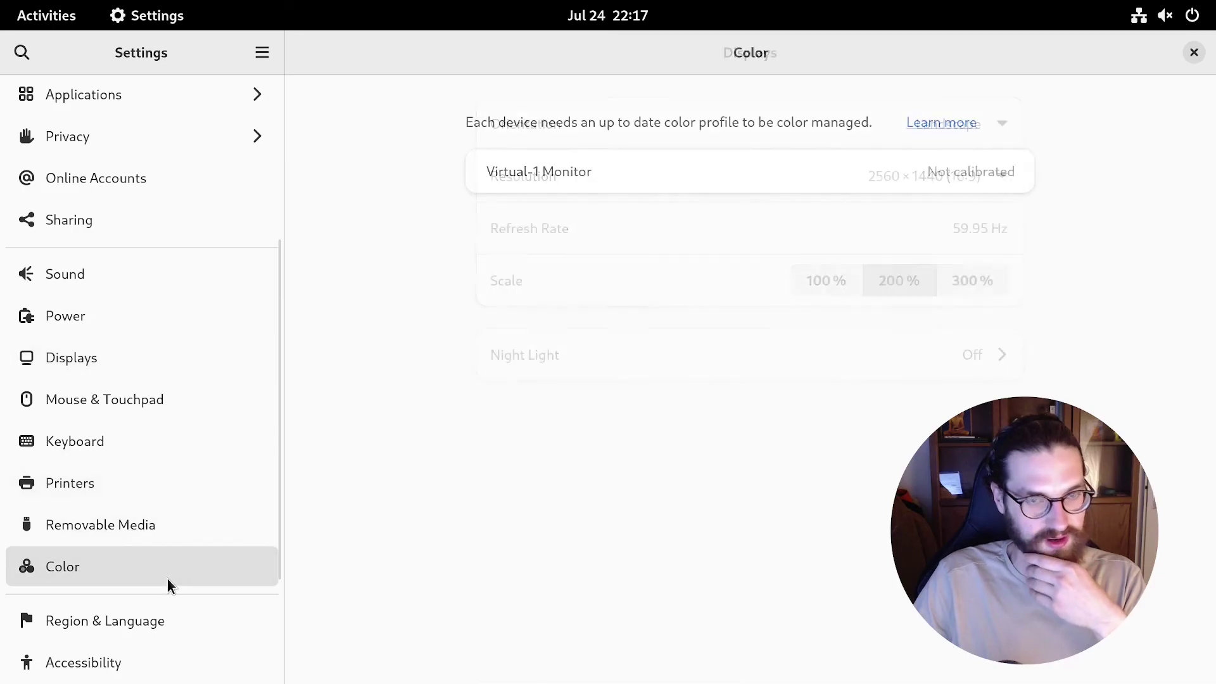
scroll(142, 506, down, 4)
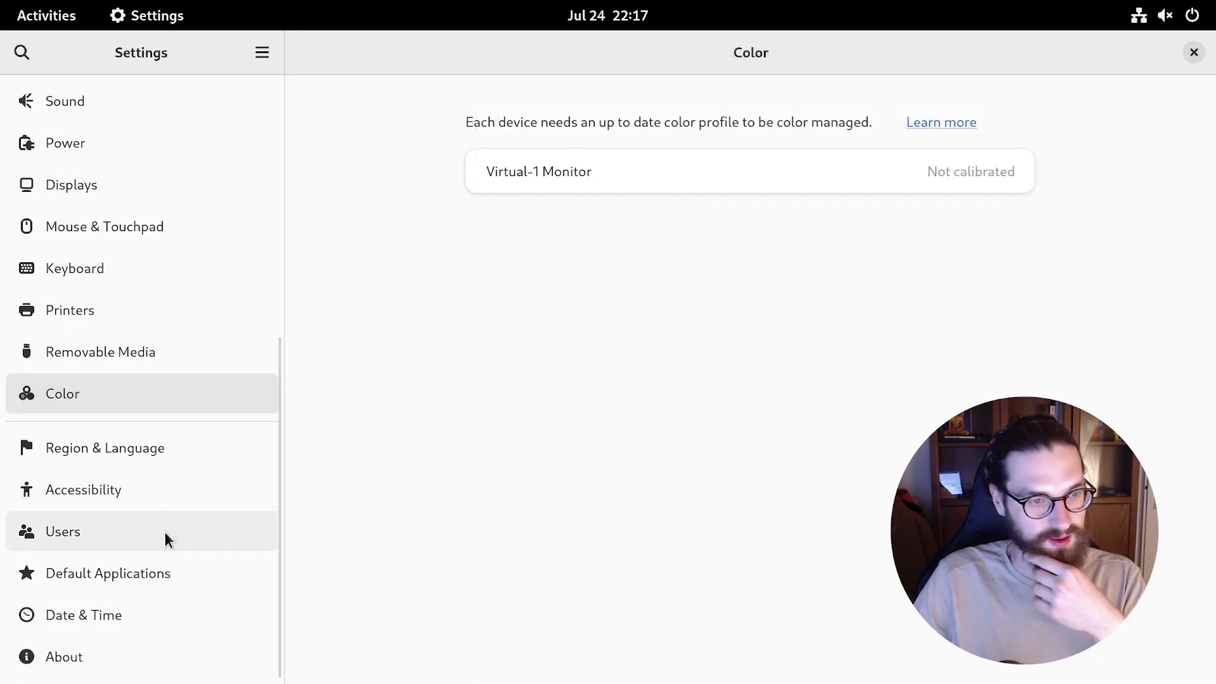
scroll(168, 529, up, 10)
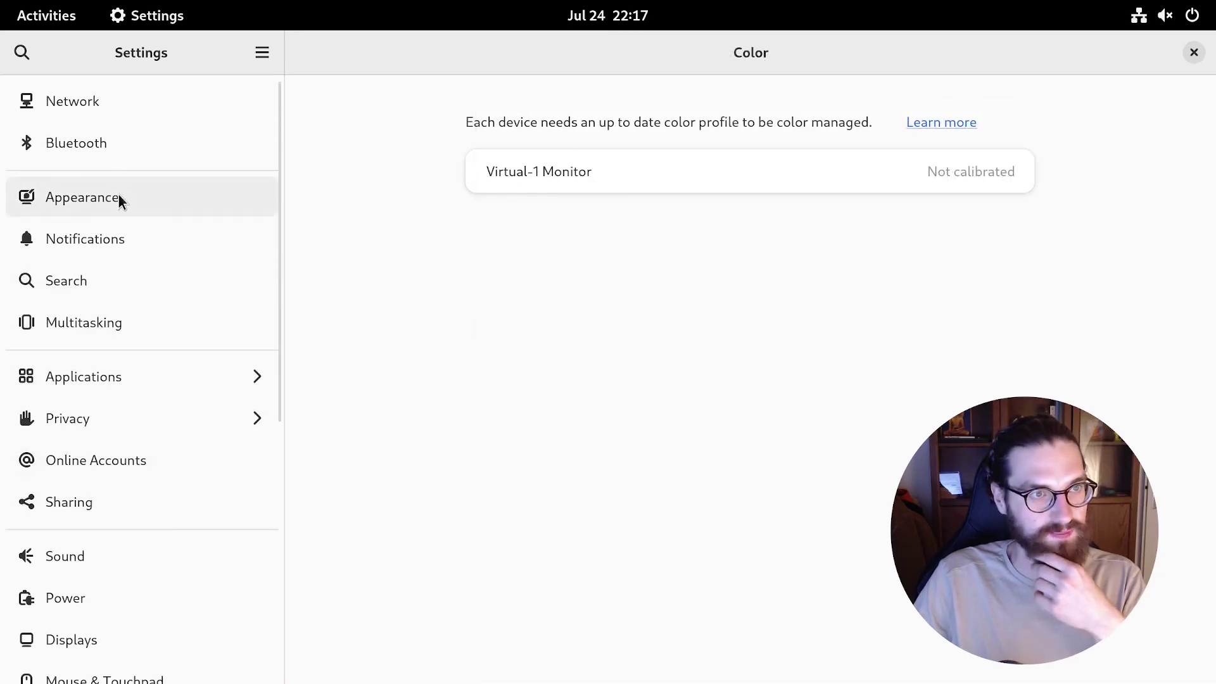
Select the Dark style on the Appearance settings page
click(178, 184)
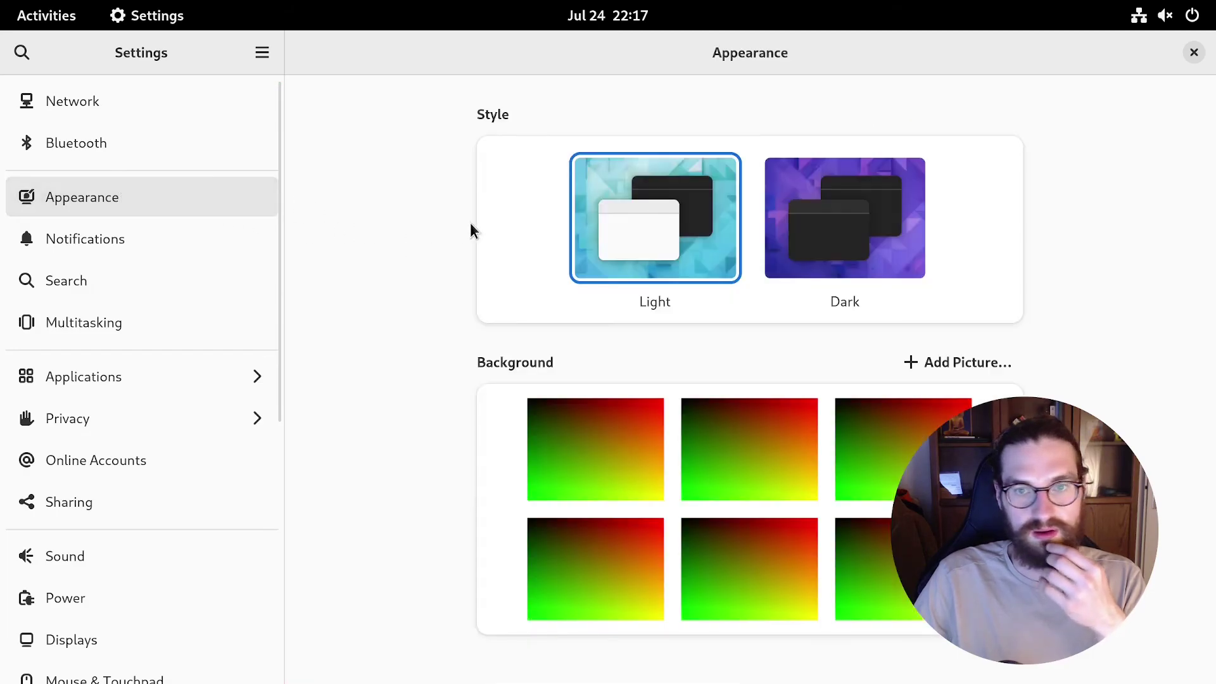
click(881, 237)
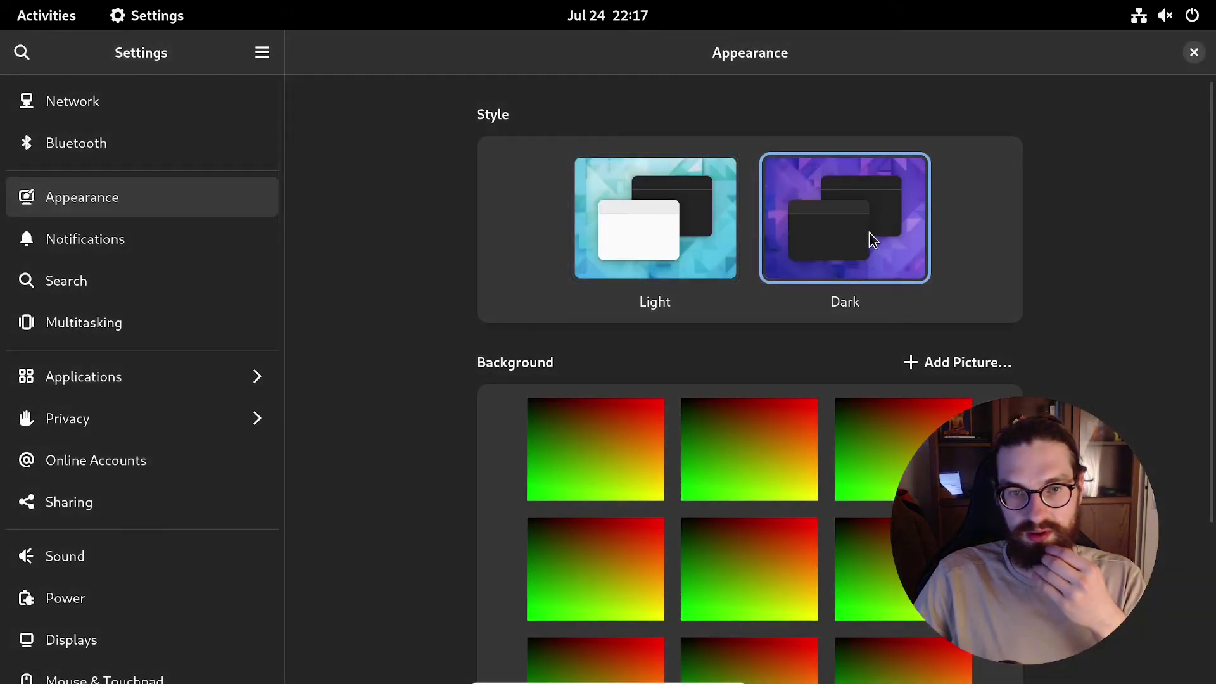
scroll(994, 336, down, 5)
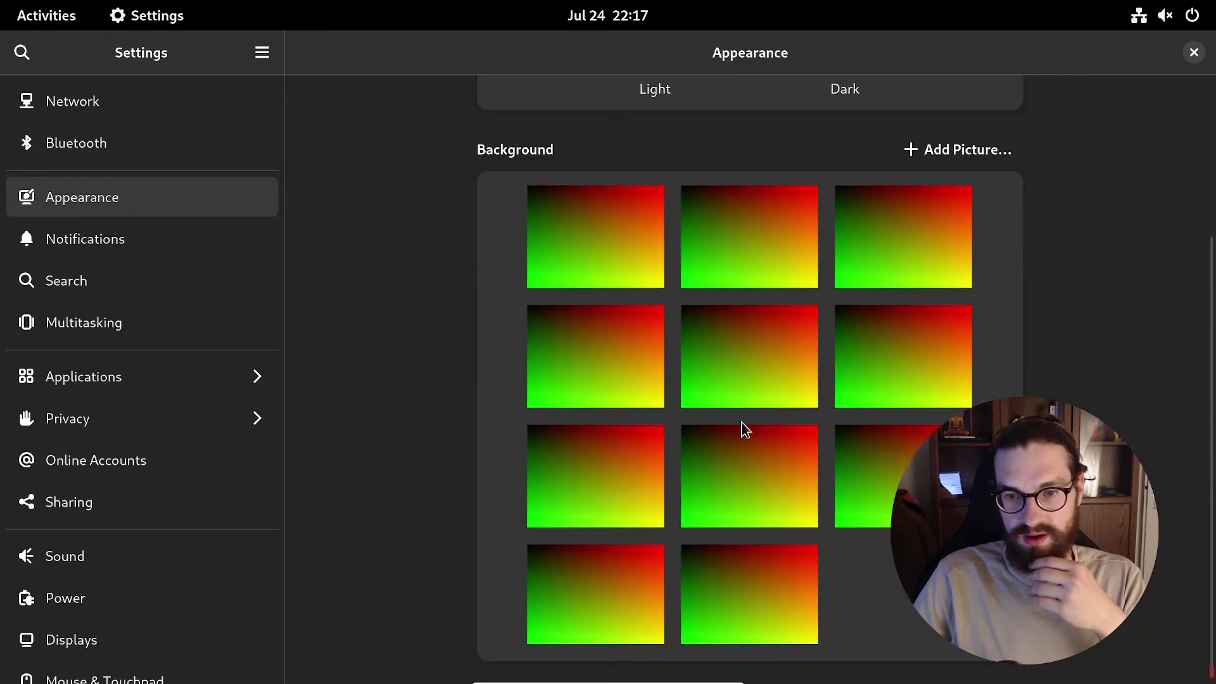
scroll(1006, 232, up, 1)
scroll(1007, 232, up, 4)
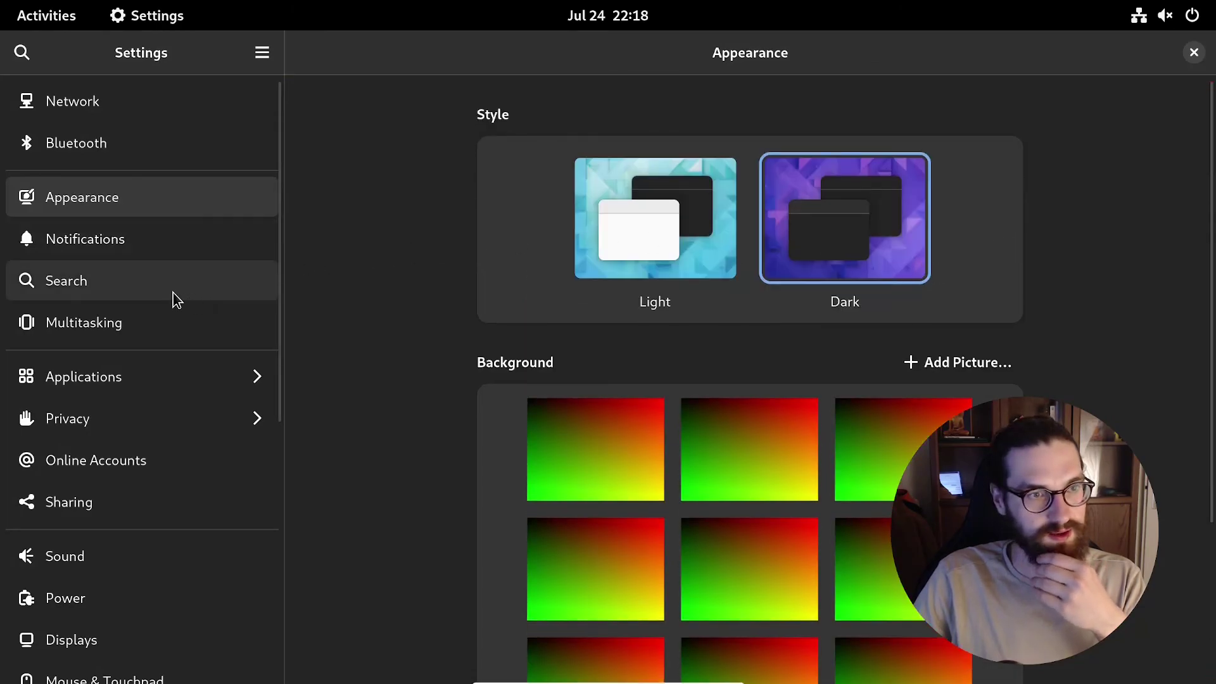
Search Settings for 'themes', then close the Settings window
text(tge)
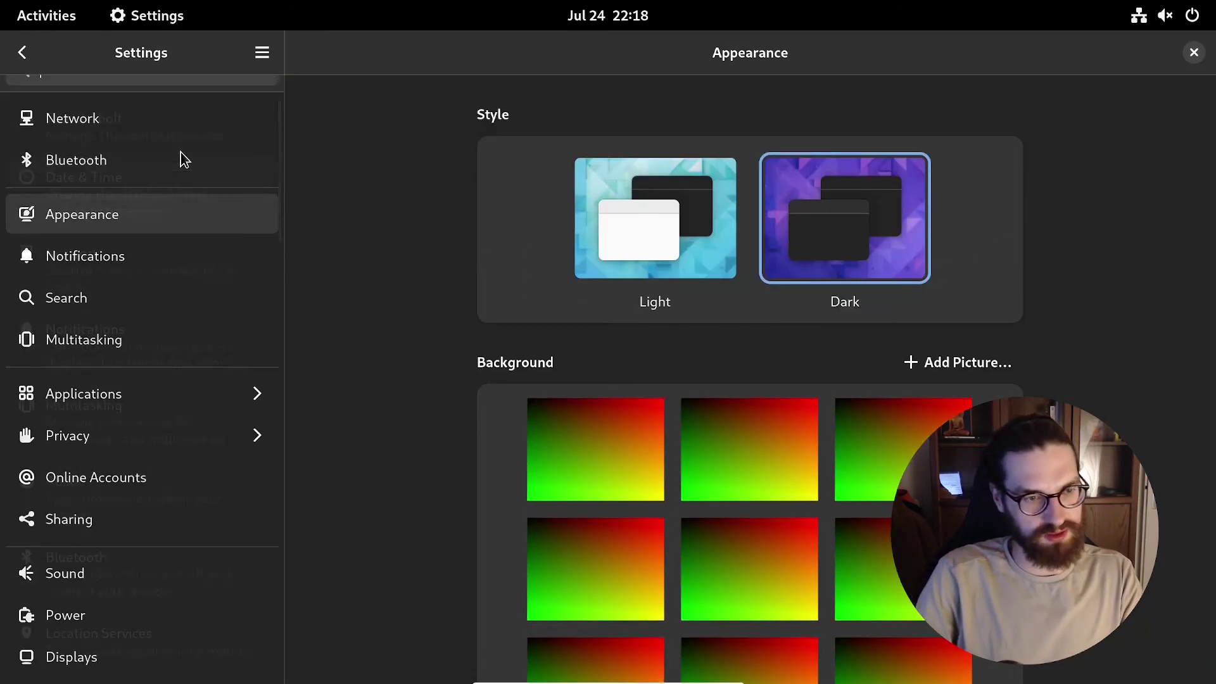
key(BackSpace)
key(BackSpace)
text(hem)
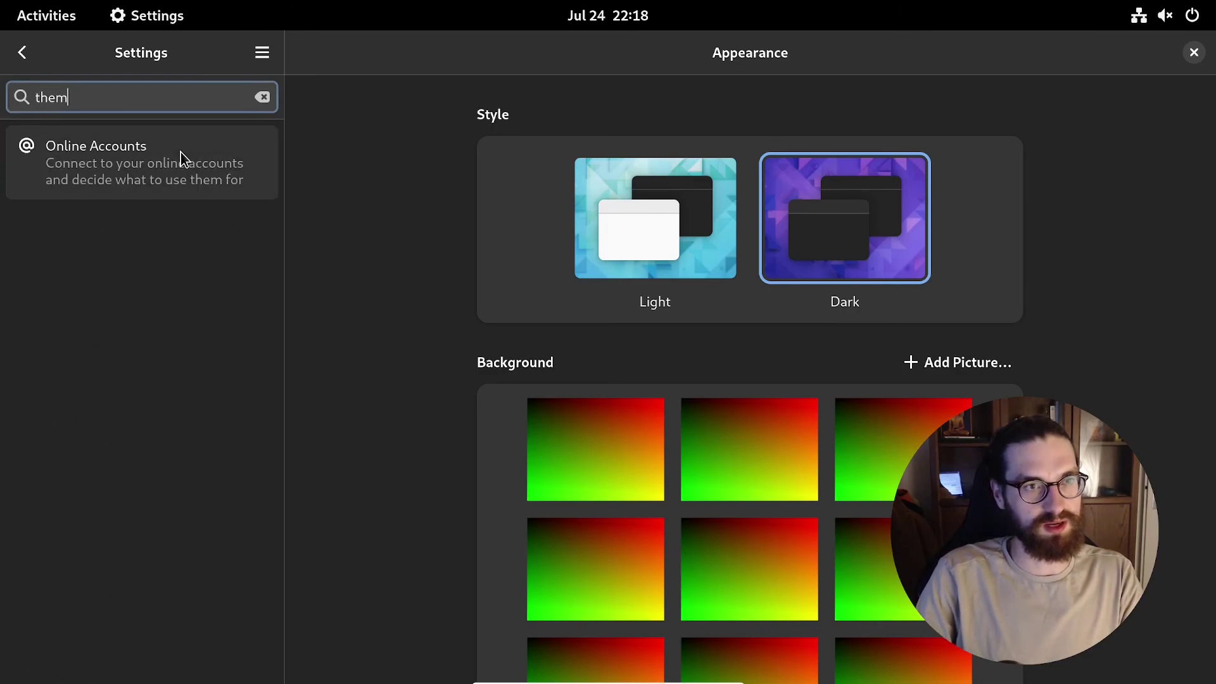
text(es)
key(Escape)
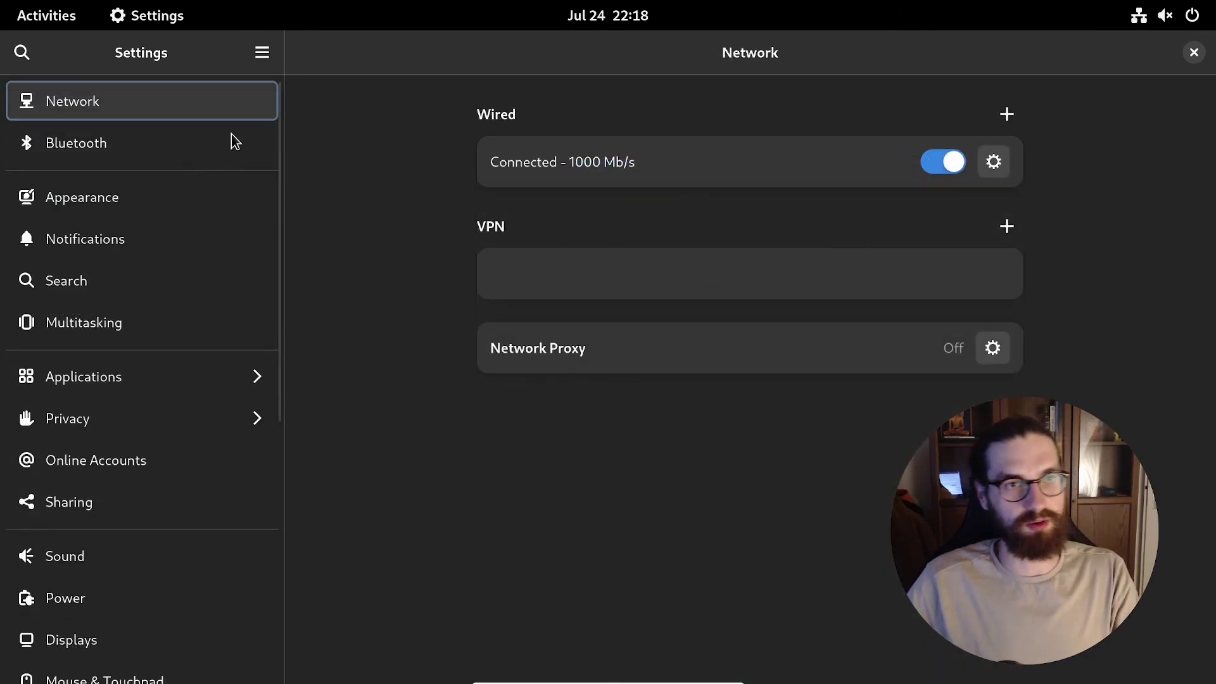
scroll(230, 270, down, 2)
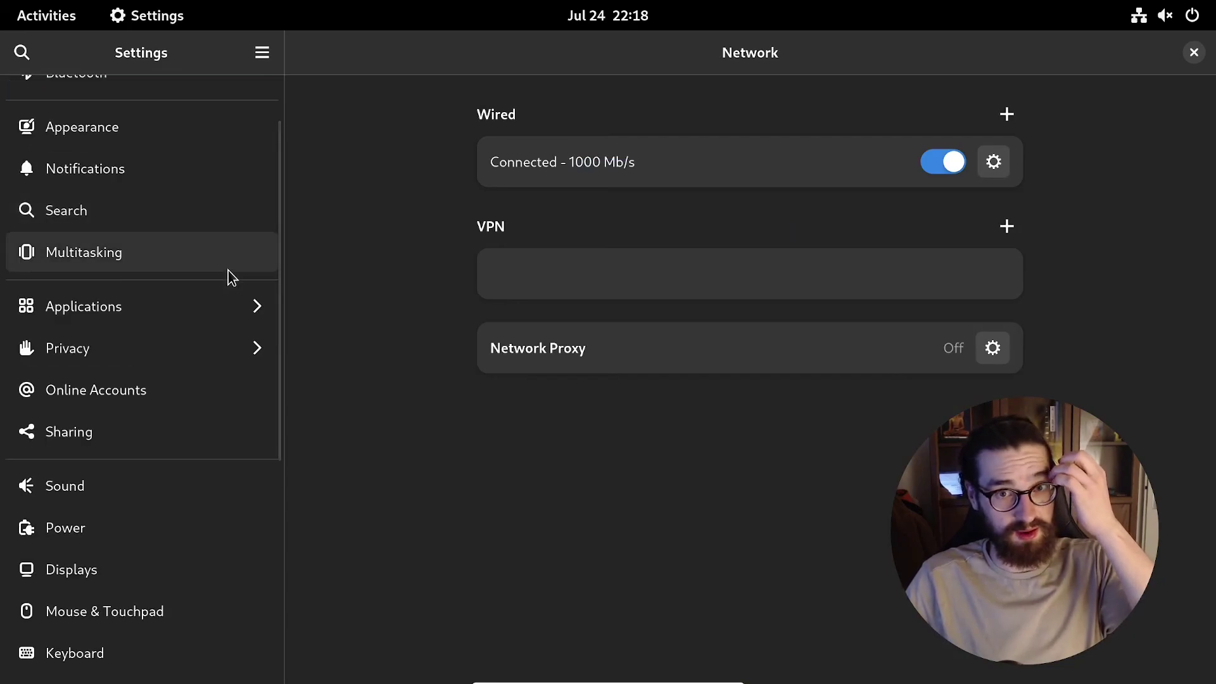
scroll(231, 274, down, 10)
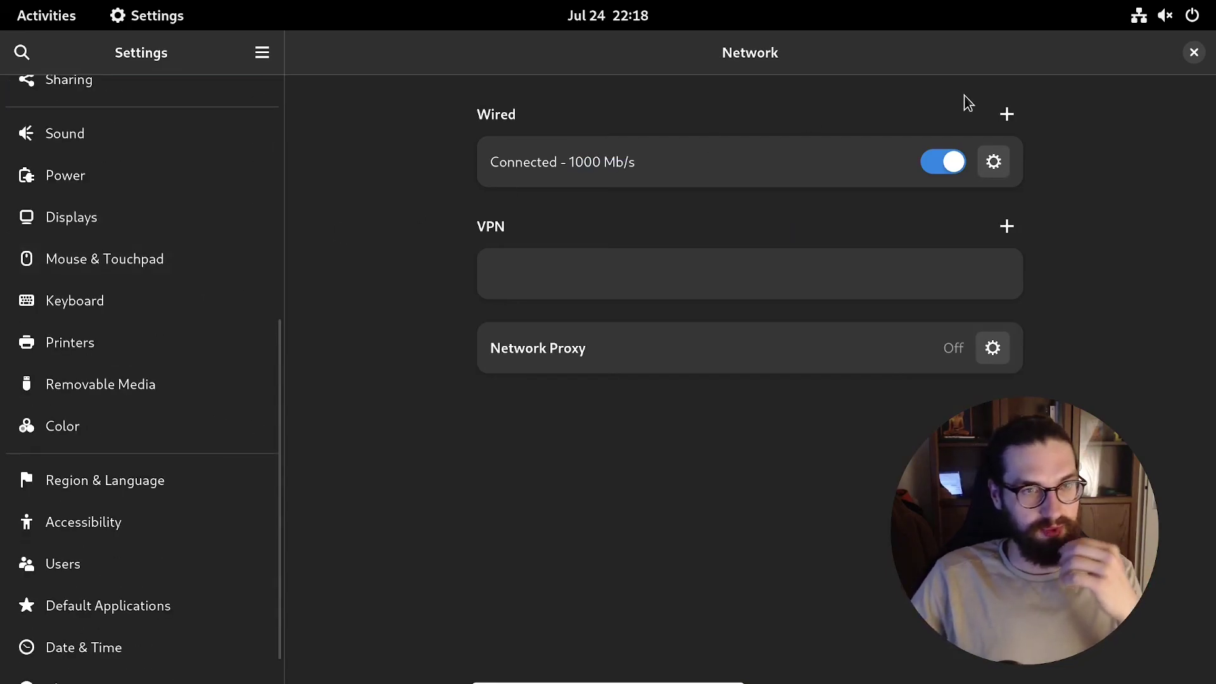
click(1194, 53)
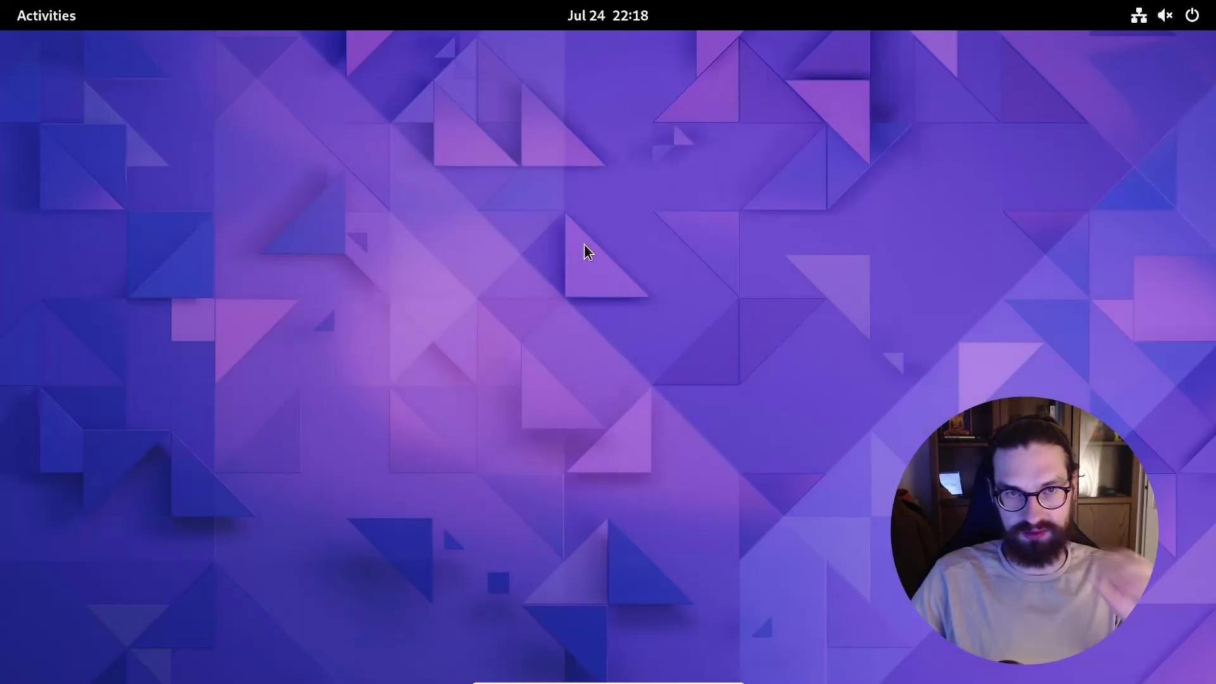
key(super)
scroll(673, 502, down, 1)
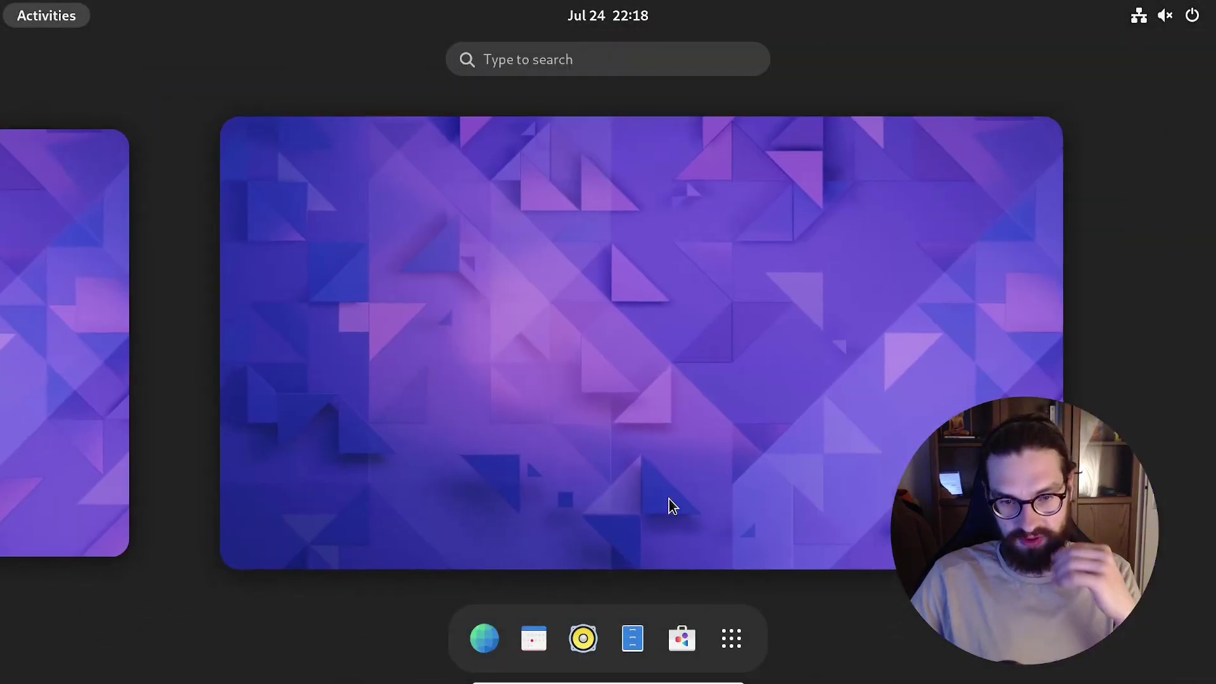
scroll(659, 523, down, 1)
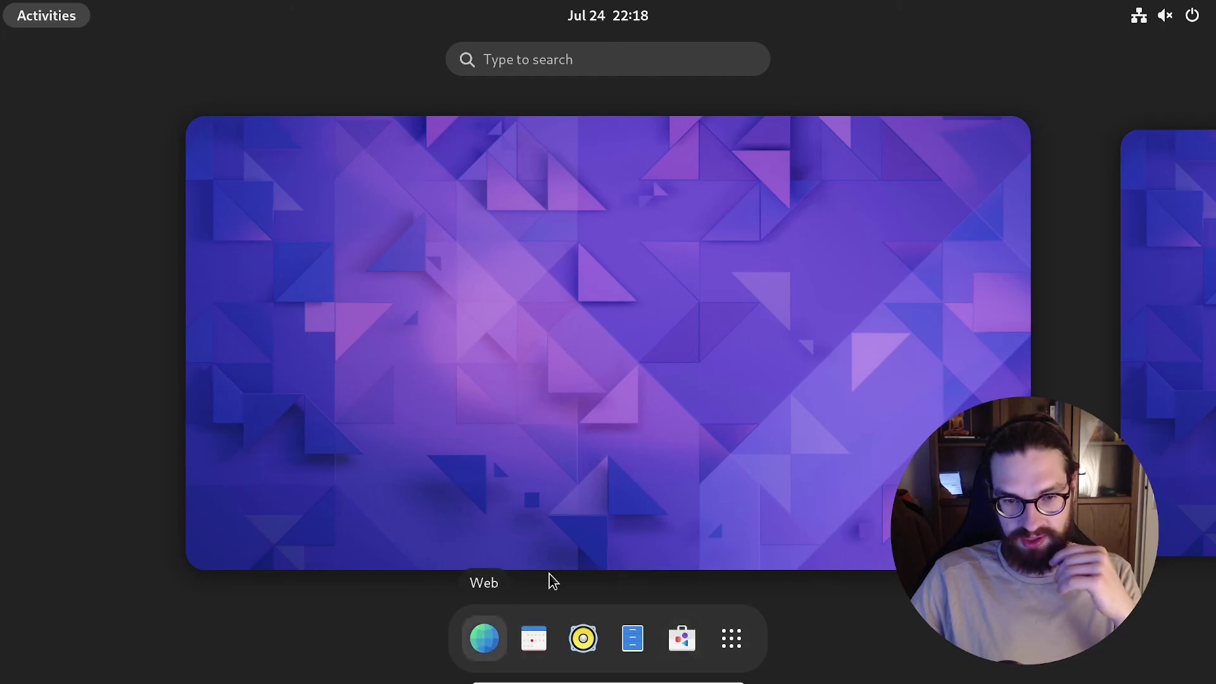
key(super)
key(super)
key(super)
key(super)
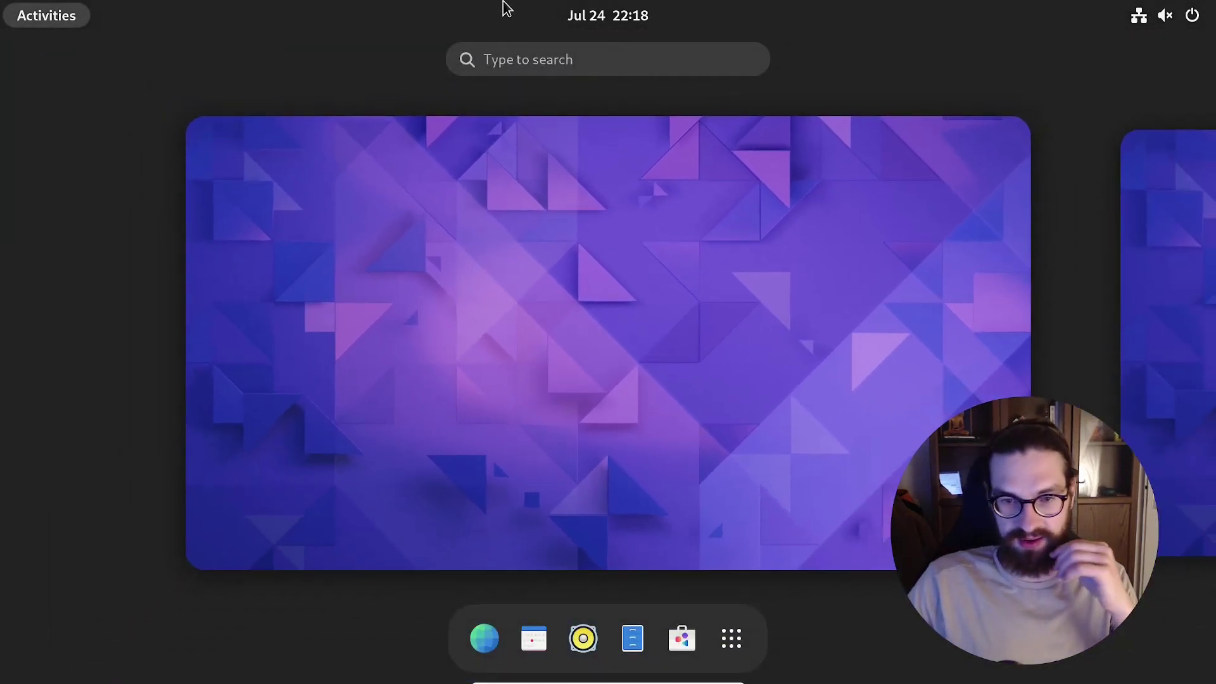
click(734, 263)
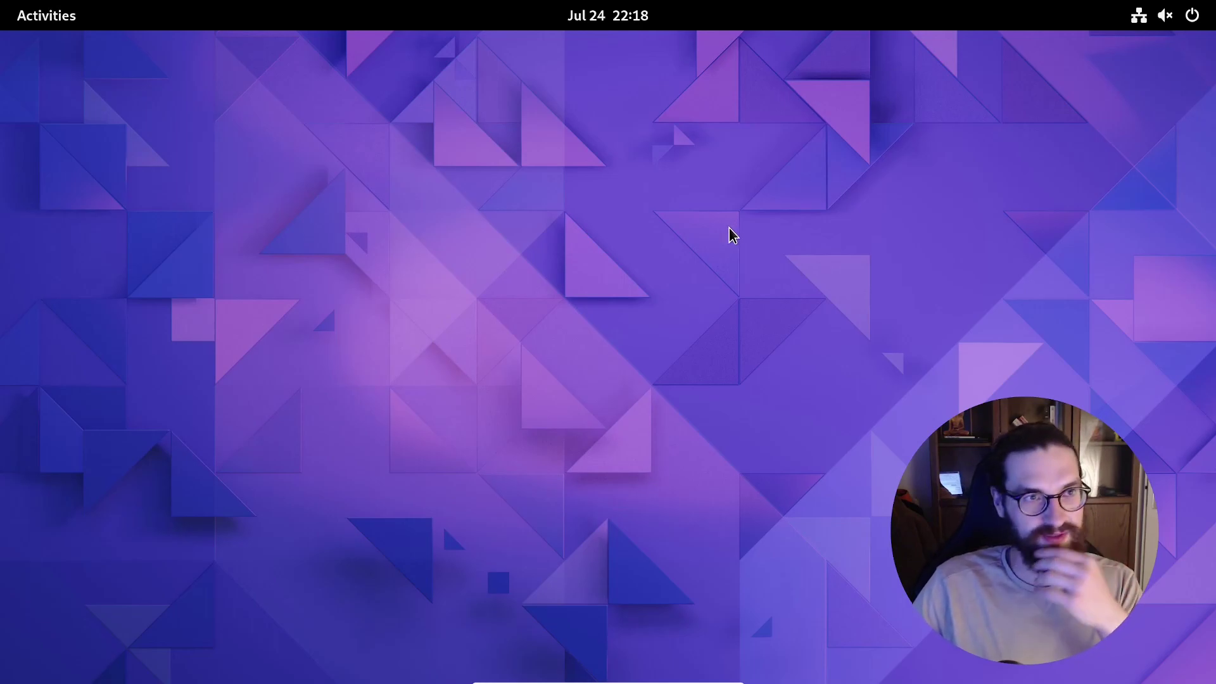
click(47, 20)
click(663, 242)
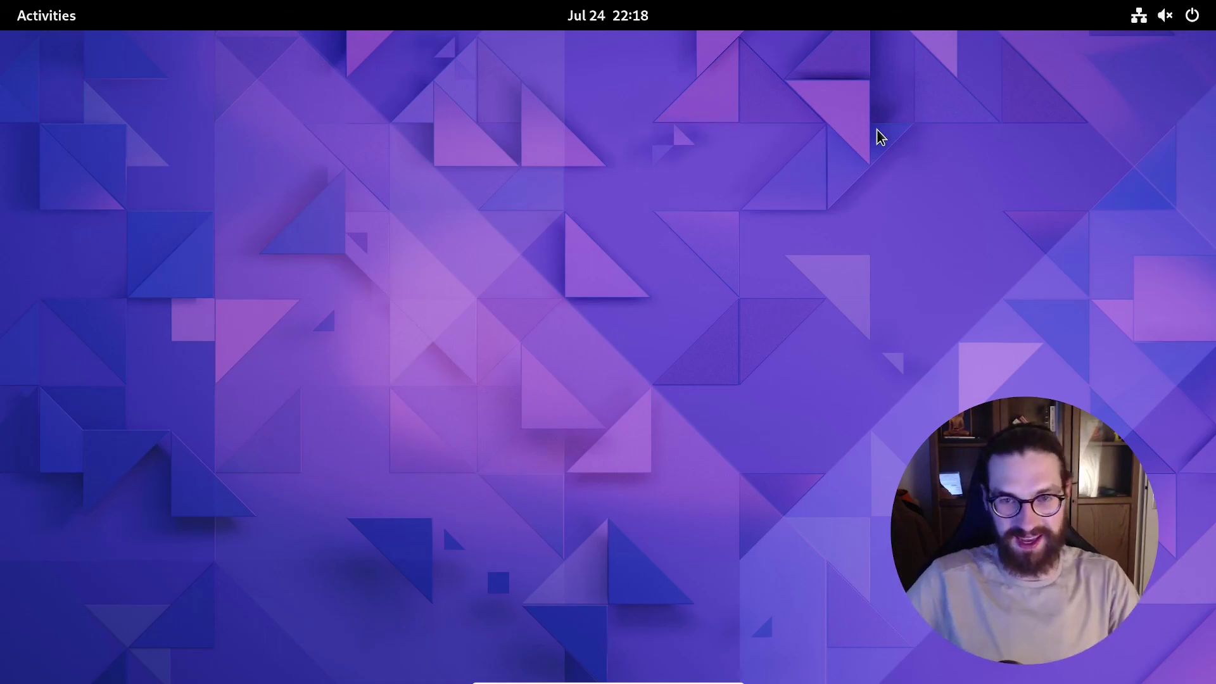
key(super)
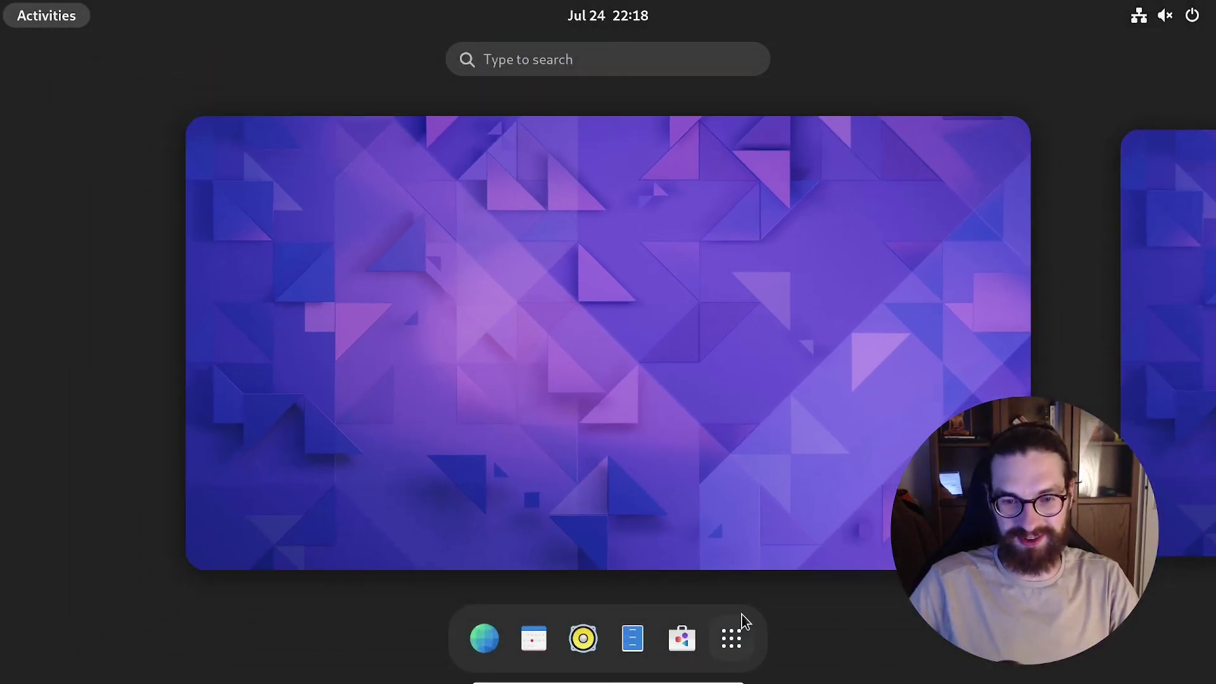
click(643, 457)
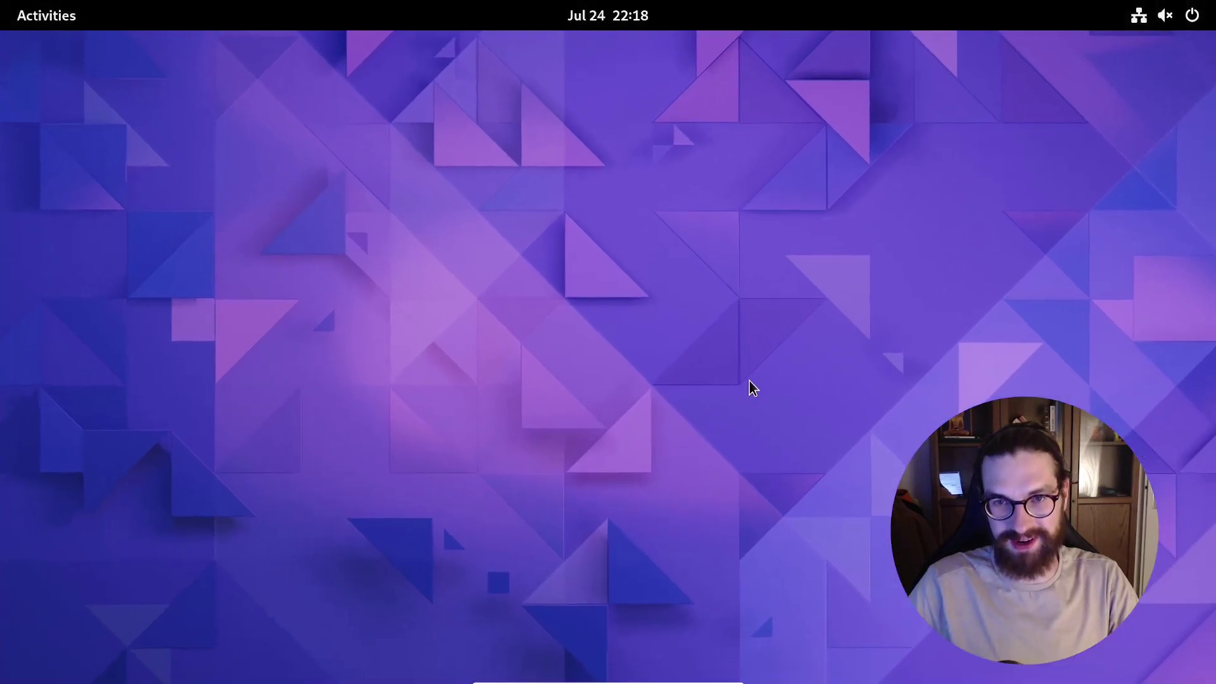